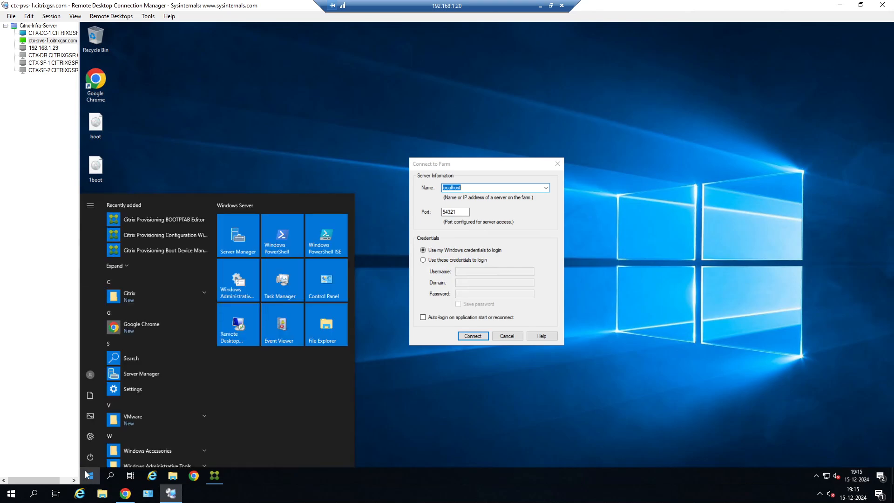
Start the Citrix Provisioning Configuration Wizard, keep DHCP on another computer, and accept Active Directory Integrated authentication for the farm database
{"action": "left_click", "coordinate": [164, 234]}
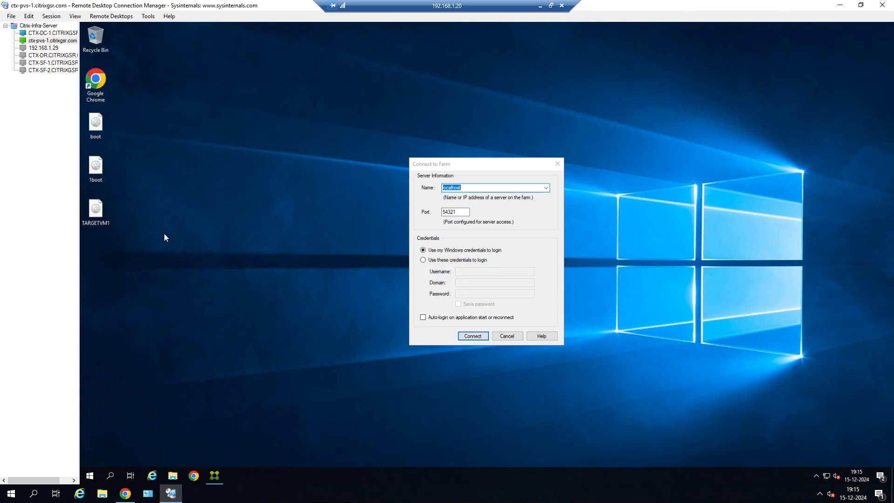
{"action": "left_click", "coordinate": [553, 321]}
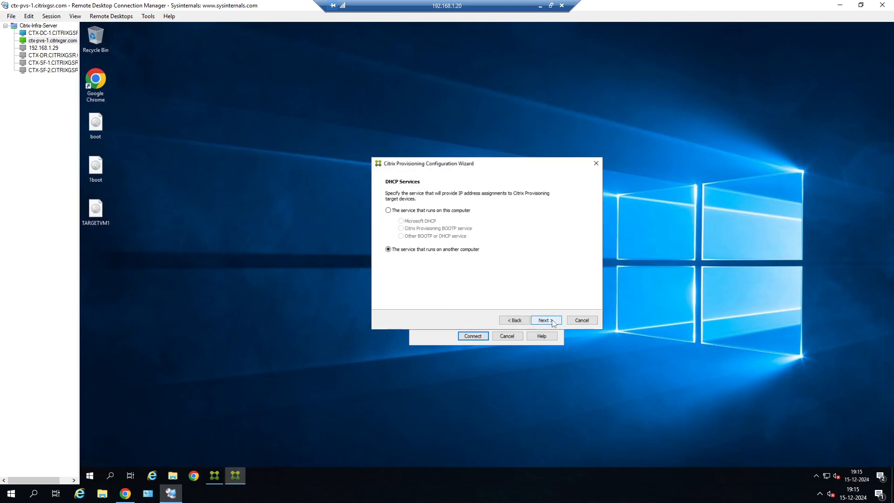
{"action": "left_click", "coordinate": [552, 321]}
{"action": "left_click", "coordinate": [552, 320]}
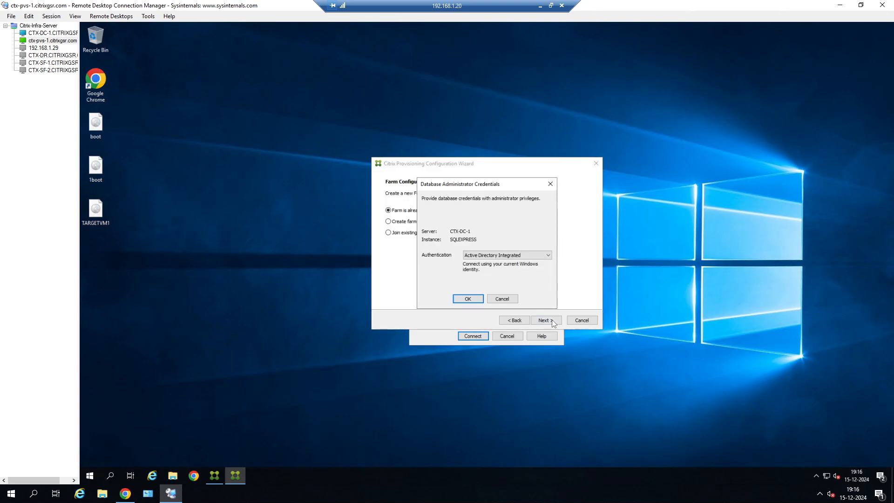
{"action": "left_click", "coordinate": [474, 301]}
{"action": "left_click", "coordinate": [549, 318]}
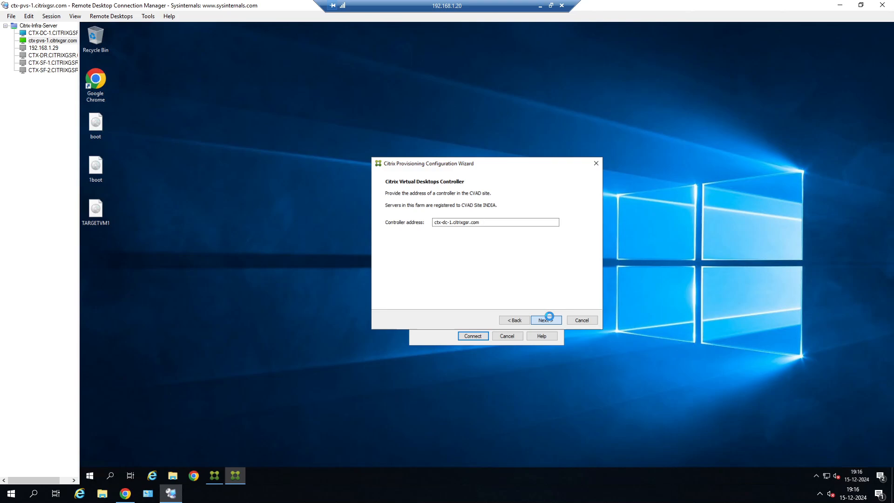
Advance through the wizard with the existing controller, license server and password update settings to the TFTP Option and Bootstrap Location page
{"action": "left_click", "coordinate": [549, 318]}
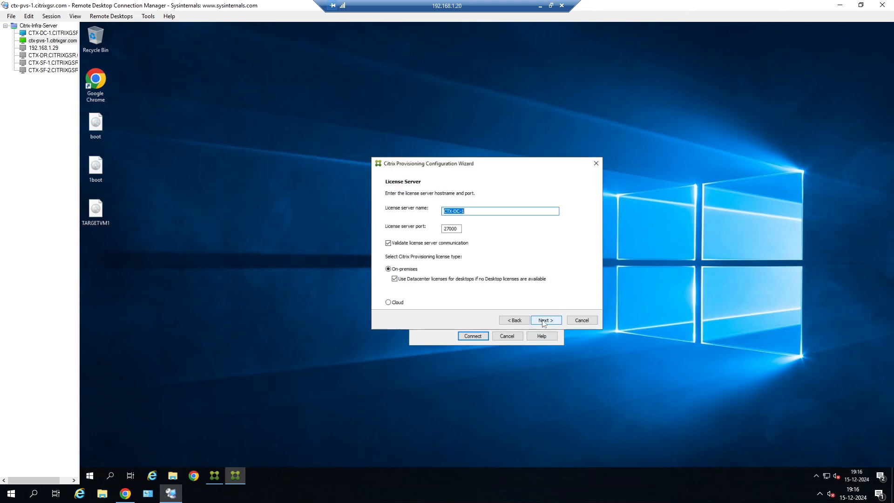
{"action": "left_click", "coordinate": [546, 320]}
{"action": "left_click", "coordinate": [546, 321]}
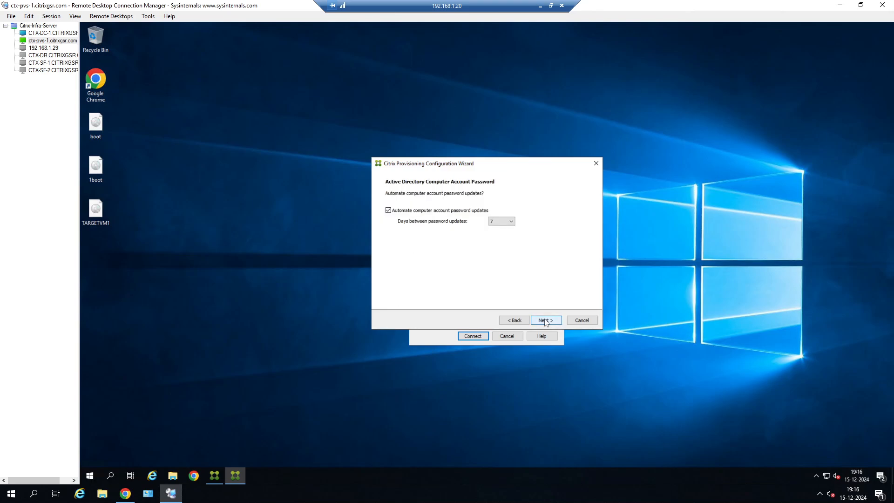
{"action": "left_click", "coordinate": [546, 321]}
{"action": "left_click", "coordinate": [546, 321]}
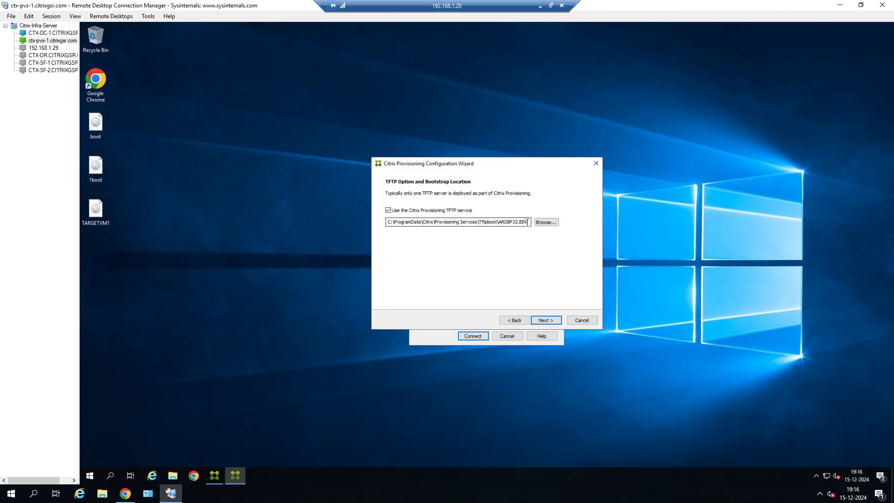
Dismiss the Connect to Farm dialog and highlight the ARDBP32.BIN file name in the wizard's TFTP bootstrap path
{"action": "left_click", "coordinate": [467, 342]}
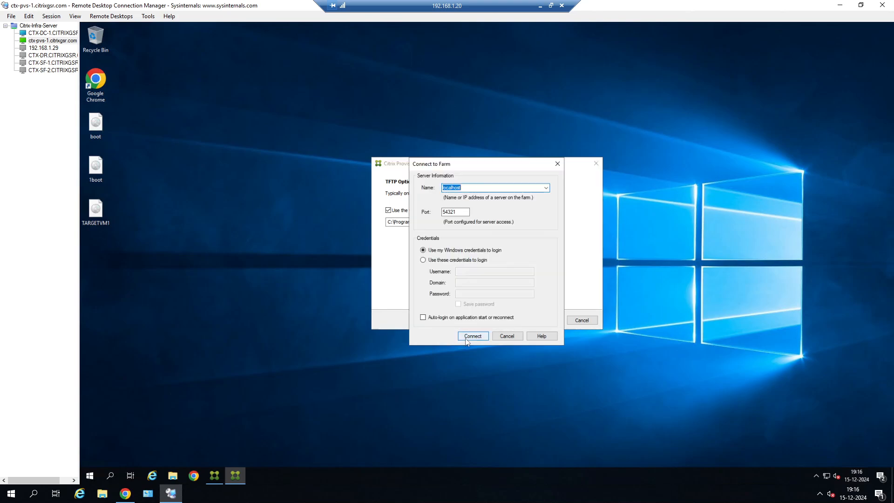
{"action": "left_click", "coordinate": [557, 163]}
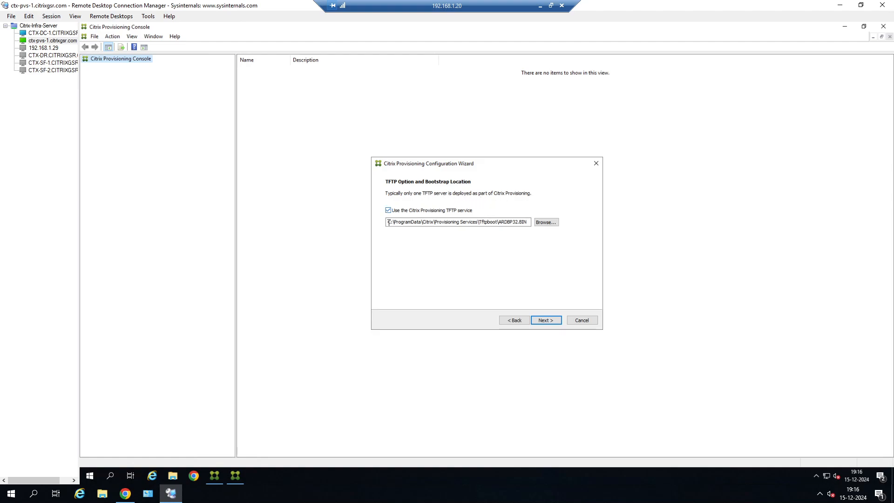
{"action": "left_click", "coordinate": [528, 222]}
{"action": "left_click_drag", "start_coordinate": [529, 222], "coordinate": [382, 221]}
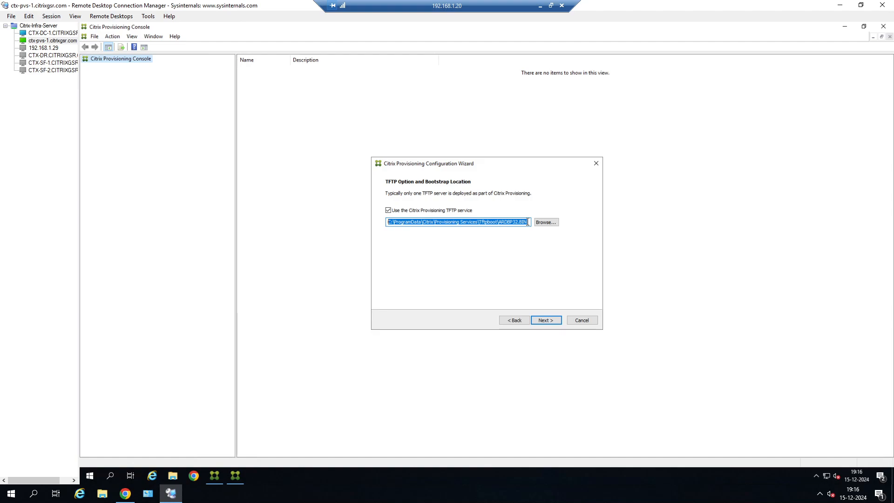
{"action": "left_click", "coordinate": [518, 223]}
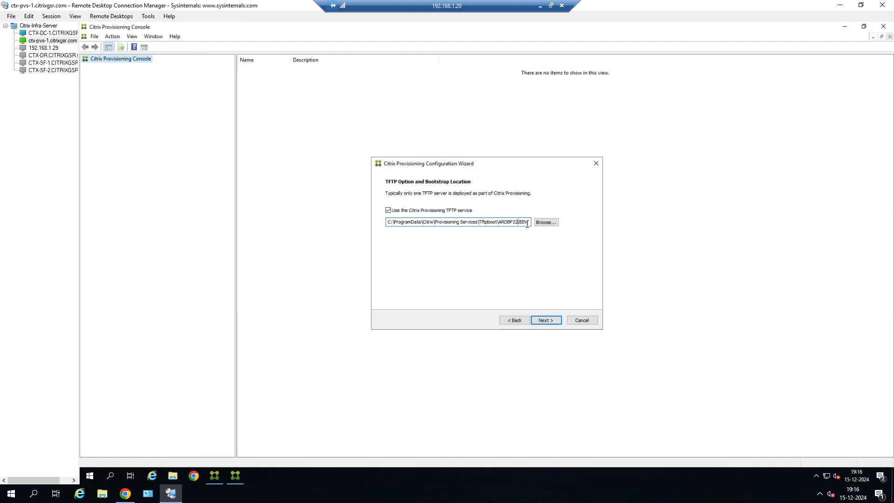
{"action": "left_click_drag", "start_coordinate": [529, 222], "coordinate": [501, 223]}
Open the DHCP management console from the Windows administrative tools on the outer server and maximize it
{"action": "left_click", "coordinate": [13, 494]}
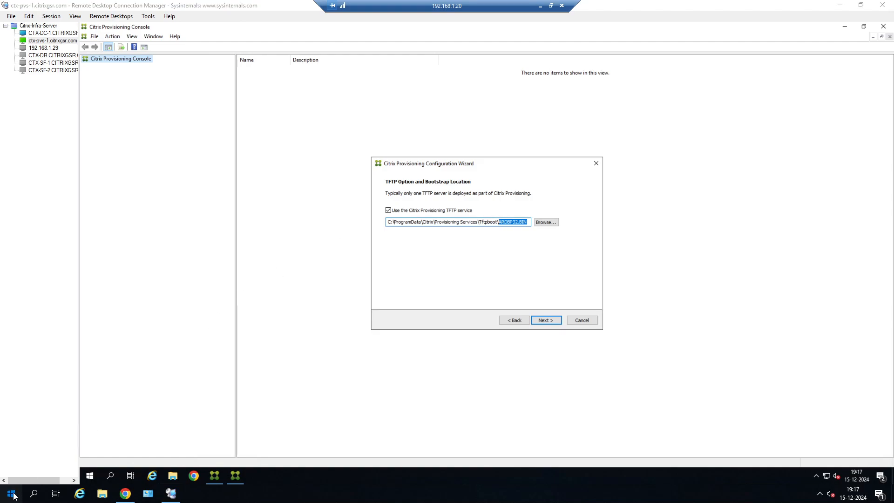
{"action": "scroll", "coordinate": [75, 345], "scroll_direction": "down", "scroll_amount": 2}
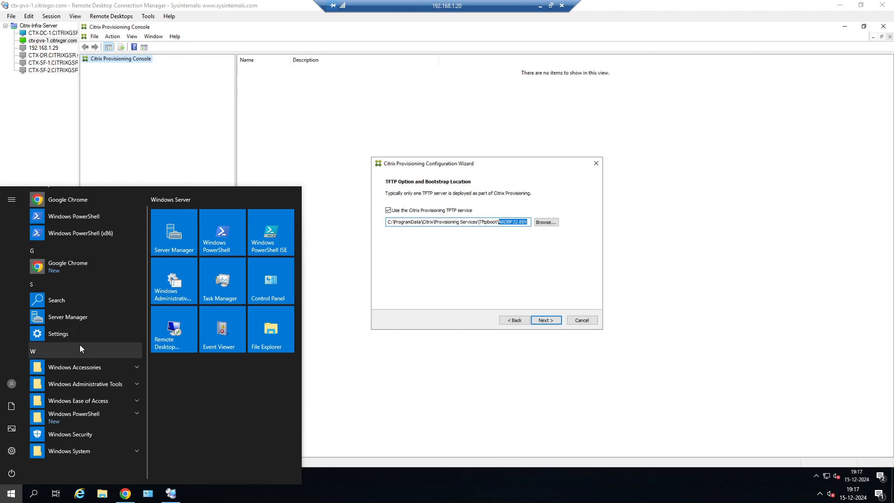
{"action": "left_click", "coordinate": [107, 382]}
{"action": "scroll", "coordinate": [108, 380], "scroll_direction": "down", "scroll_amount": 4}
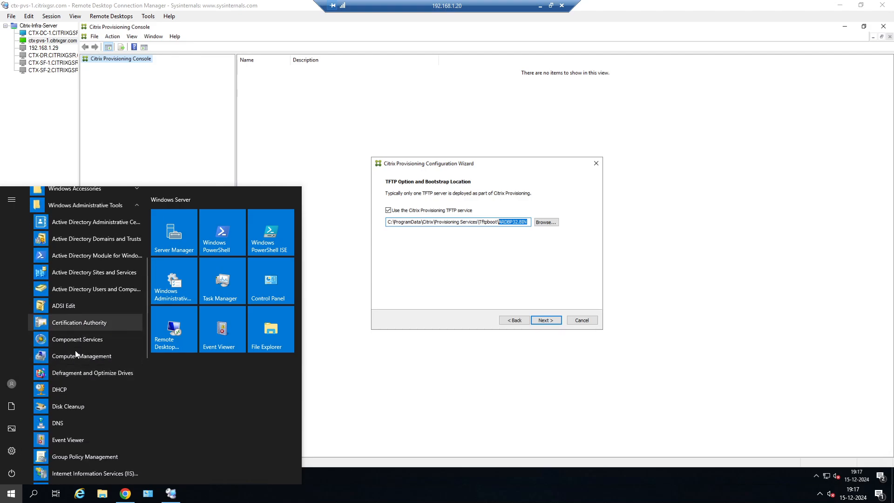
{"action": "left_click", "coordinate": [74, 388]}
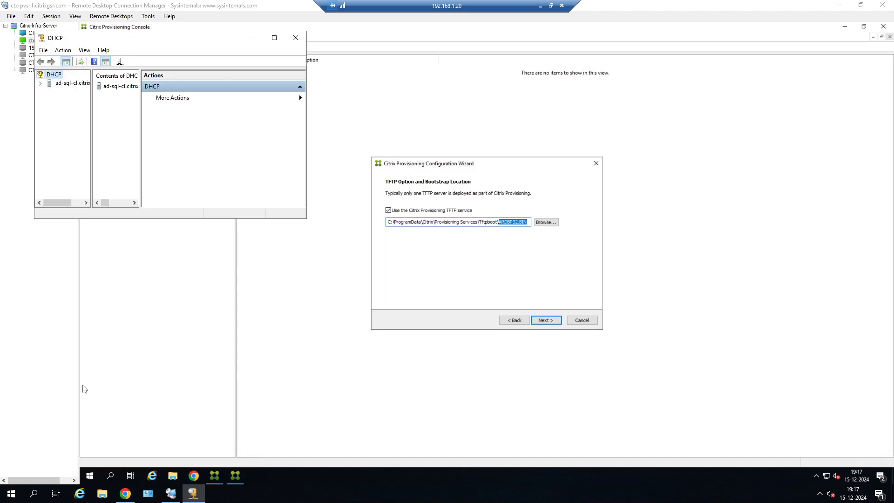
{"action": "left_click", "coordinate": [275, 38]}
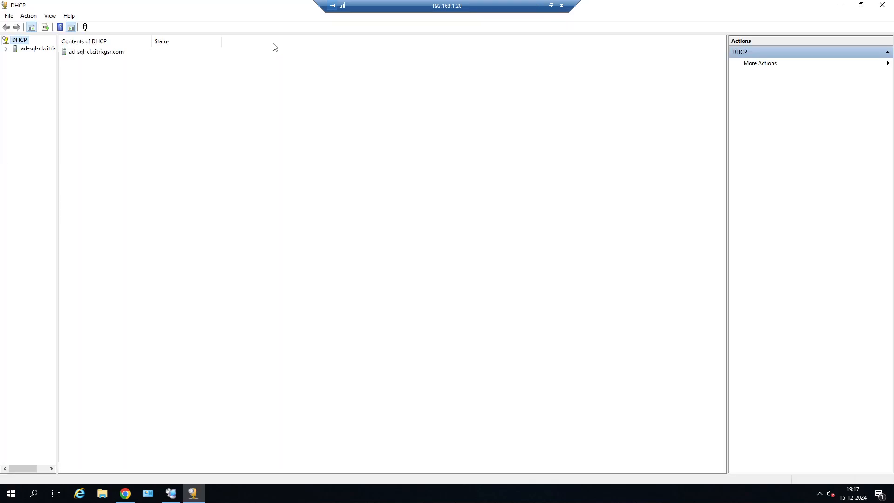
Expand the DHCP server down to its IPv4 node and widen the console tree so the full names are readable
{"action": "left_click", "coordinate": [5, 49]}
{"action": "left_click", "coordinate": [15, 57]}
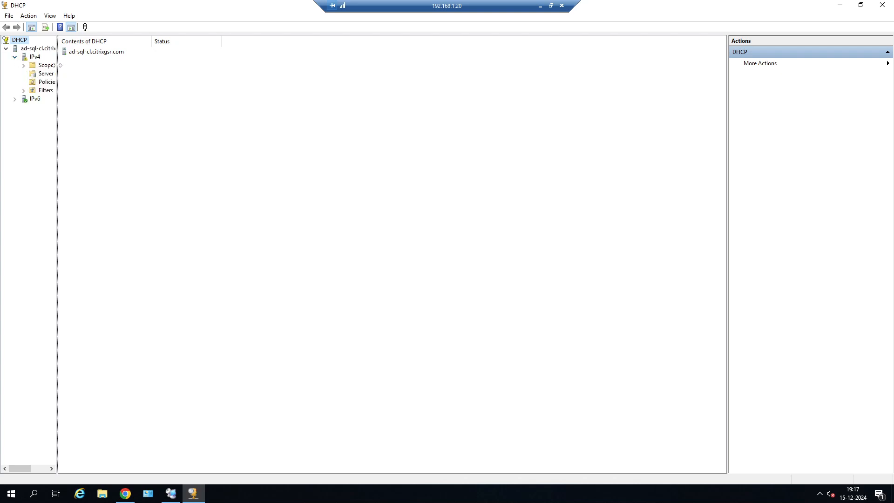
{"action": "left_click_drag", "start_coordinate": [58, 66], "coordinate": [130, 65]}
{"action": "left_click", "coordinate": [36, 57]}
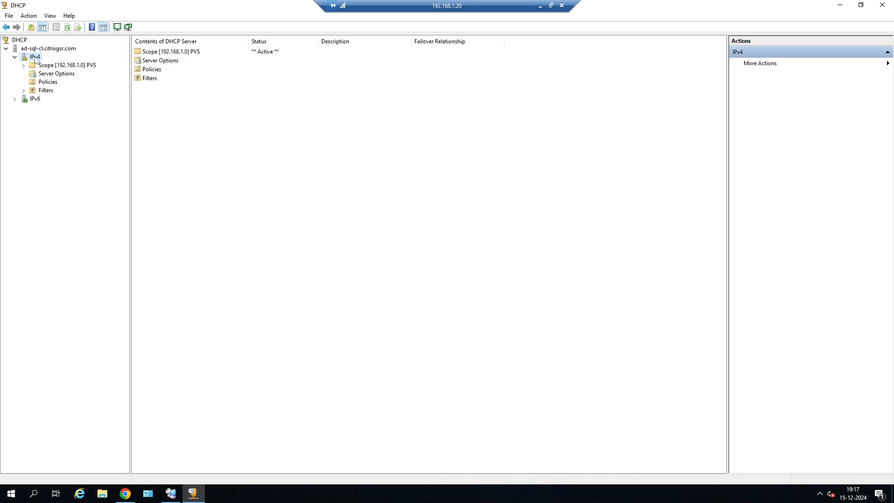
{"action": "right_click", "coordinate": [35, 57]}
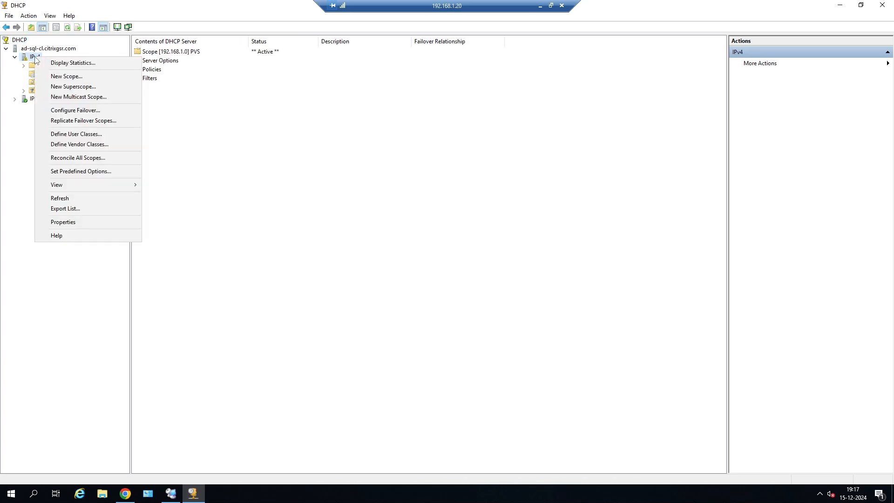
{"action": "left_click", "coordinate": [16, 73]}
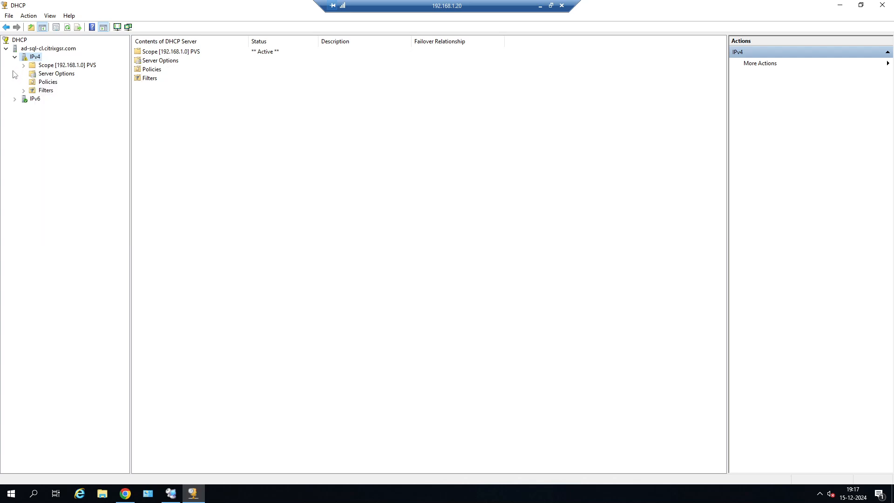
Expand the PVS scope and examine its scope options, address pool and address leases
{"action": "left_click", "coordinate": [23, 65]}
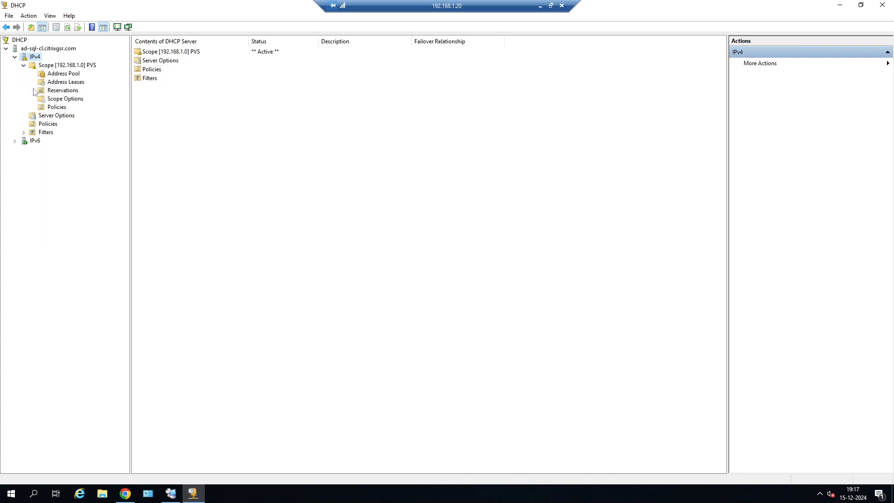
{"action": "left_click", "coordinate": [47, 75]}
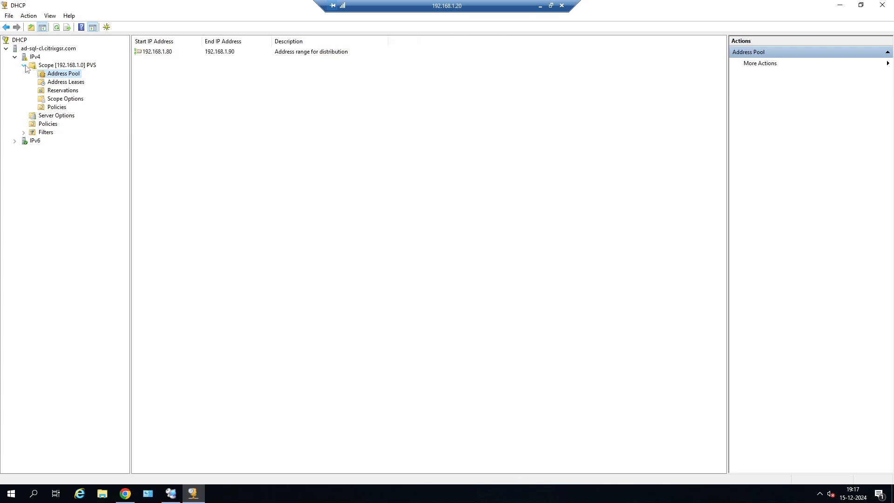
{"action": "left_click", "coordinate": [24, 65]}
{"action": "left_click", "coordinate": [24, 66]}
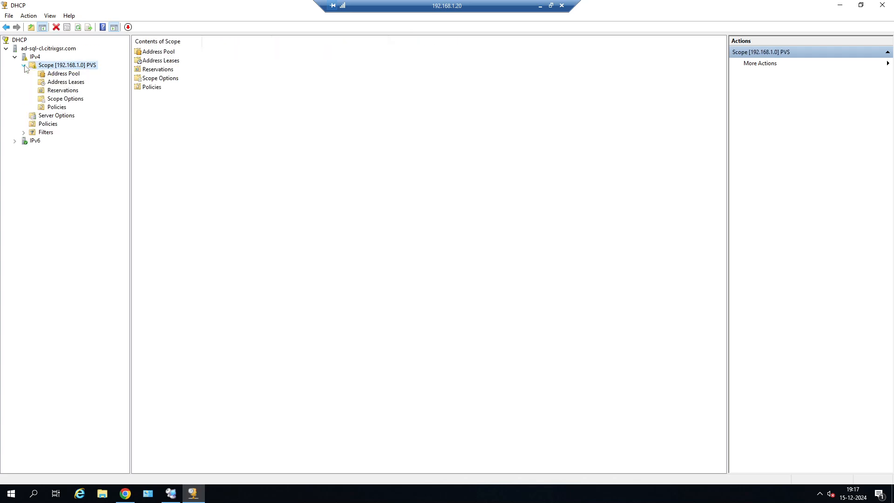
{"action": "left_click", "coordinate": [24, 133]}
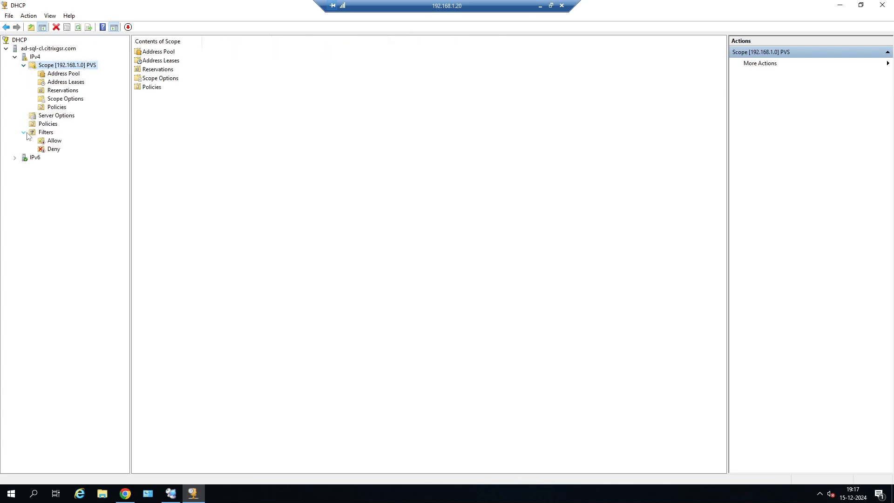
{"action": "left_click", "coordinate": [66, 100]}
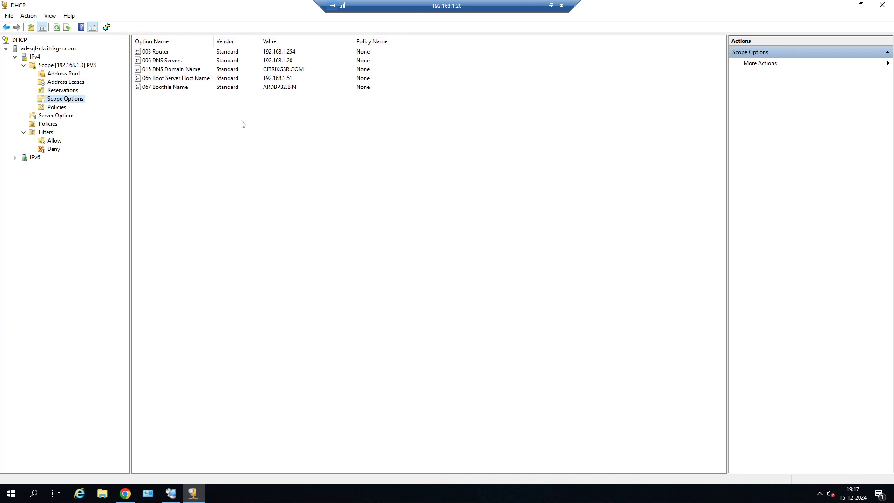
{"action": "left_click", "coordinate": [72, 75]}
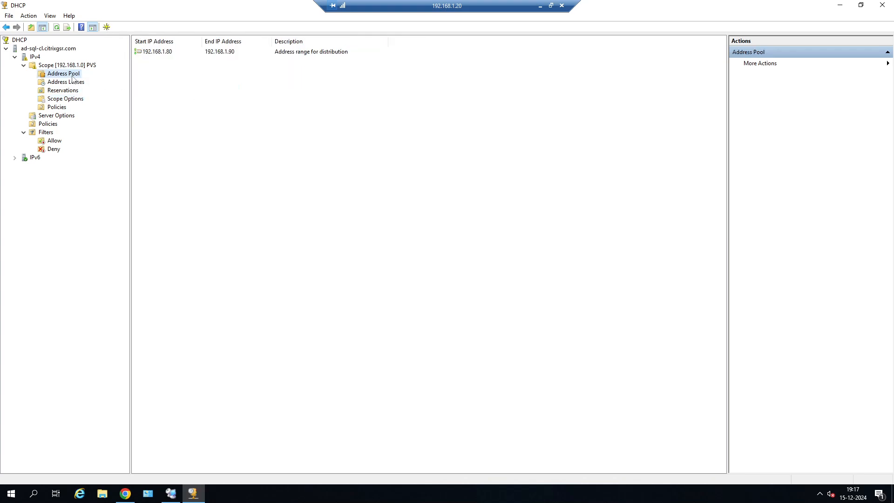
{"action": "left_click", "coordinate": [72, 83]}
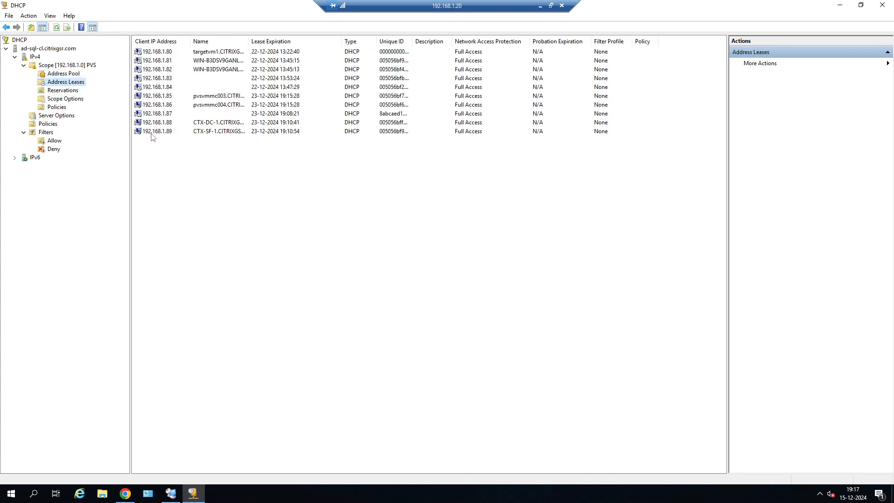
Minimize the remote desktop session, switch to Google Chrome, and open a new tab in a maximized window
{"action": "left_click", "coordinate": [540, 7]}
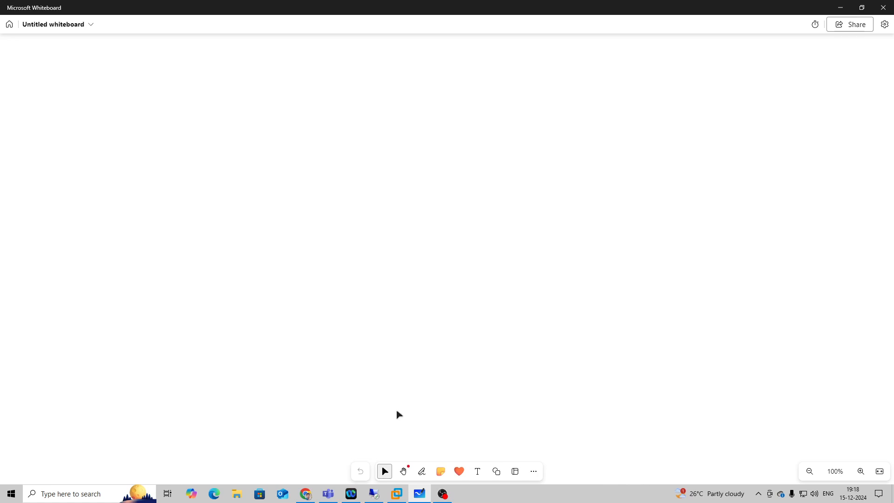
{"action": "left_click", "coordinate": [305, 494]}
{"action": "left_click_drag", "start_coordinate": [618, 12], "coordinate": [585, 52]}
{"action": "left_click", "coordinate": [677, 50]}
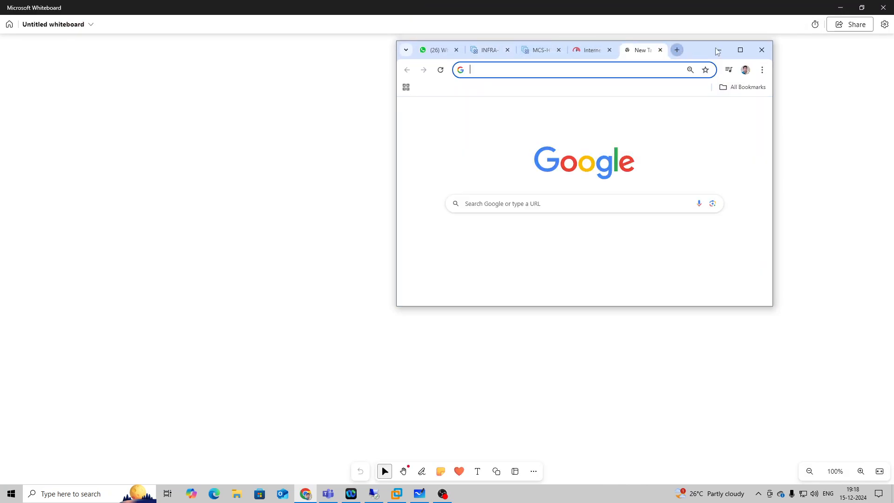
{"action": "left_click", "coordinate": [740, 49]}
Search Google for "tsdb file in citrix pvs" and look through the results
{"action": "left_click", "coordinate": [324, 32]}
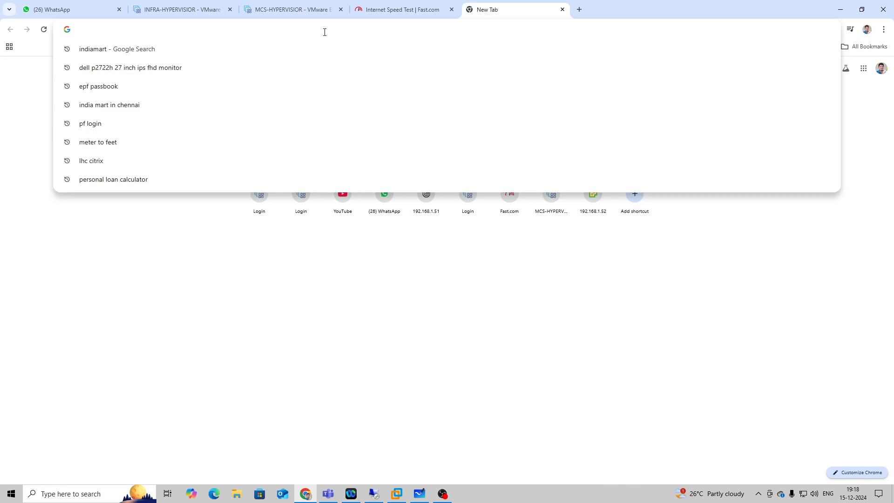
{"action": "type", "text": "tsdb"}
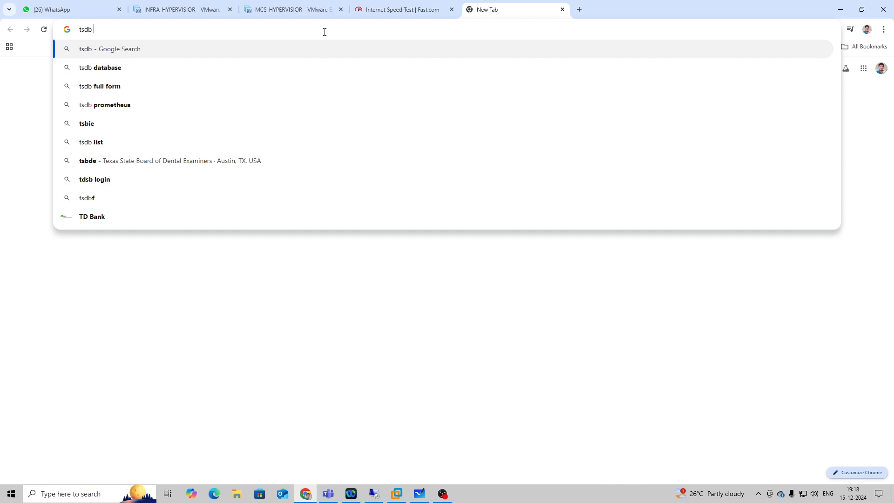
{"action": "type", "text": " file in cit"}
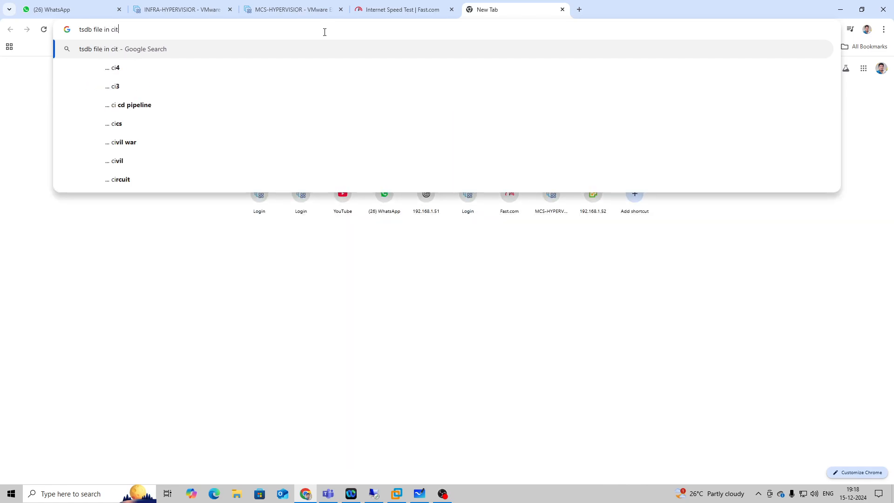
{"action": "type", "text": "rix pvs"}
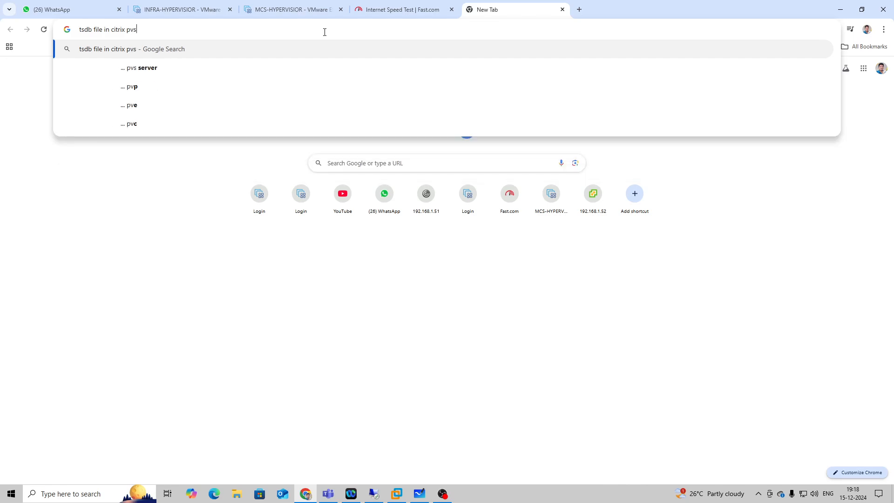
{"action": "key", "text": "Return"}
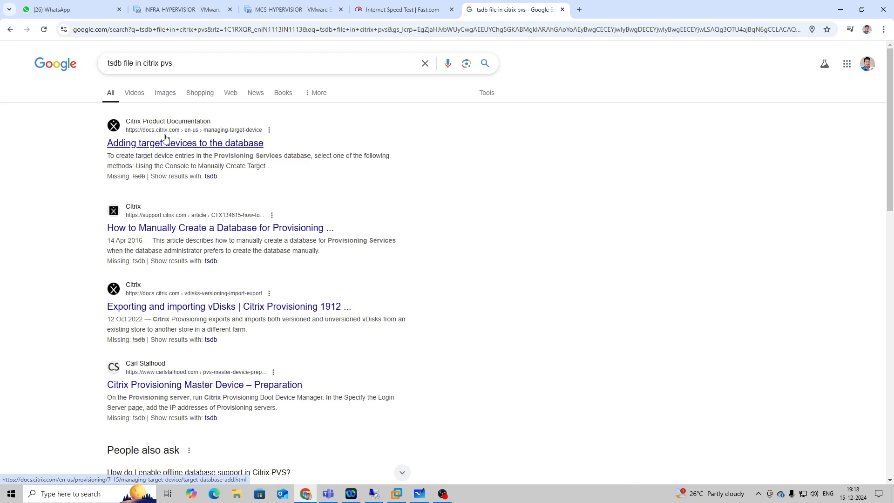
{"action": "scroll", "coordinate": [172, 142], "scroll_direction": "down", "scroll_amount": 1}
{"action": "scroll", "coordinate": [172, 142], "scroll_direction": "down", "scroll_amount": 5}
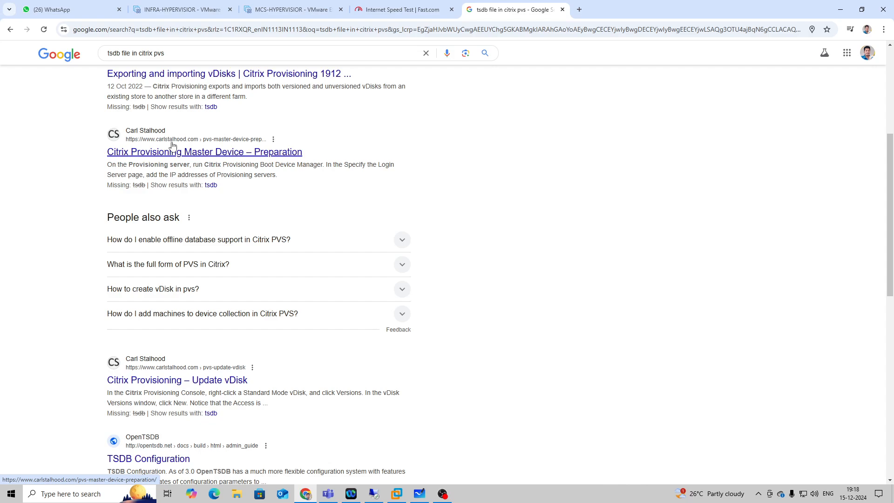
Open the Citrix Provisioning Services 7.15 PDF from the search results and look through its table of contents
{"action": "scroll", "coordinate": [172, 146], "scroll_direction": "down", "scroll_amount": 2}
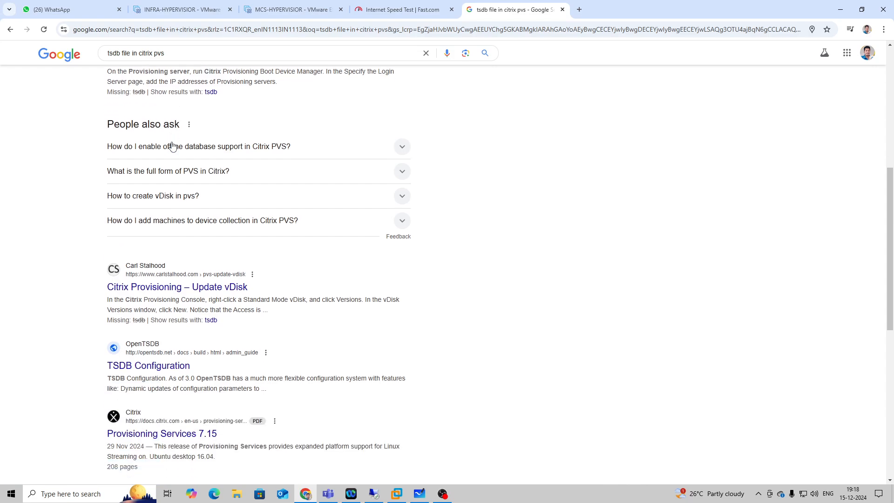
{"action": "scroll", "coordinate": [197, 178], "scroll_direction": "down", "scroll_amount": 5}
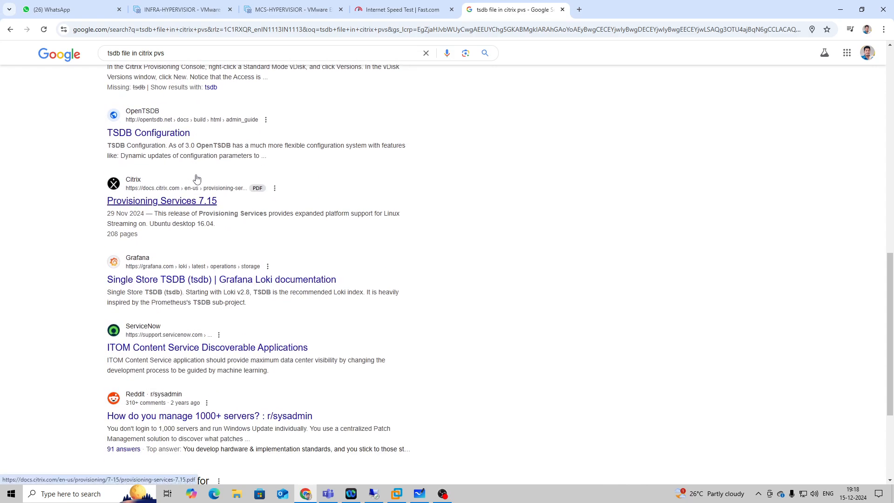
{"action": "left_click", "coordinate": [211, 196]}
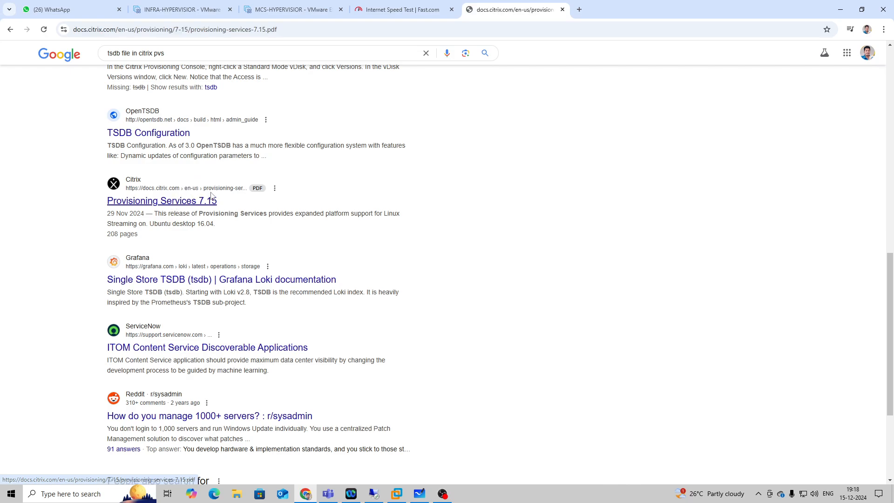
{"action": "scroll", "coordinate": [594, 311], "scroll_direction": "down", "scroll_amount": 12}
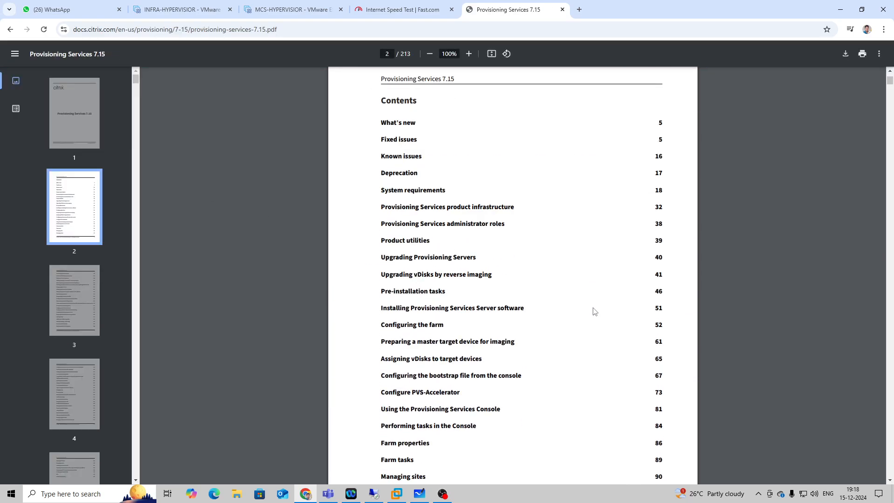
{"action": "scroll", "coordinate": [595, 311], "scroll_direction": "down", "scroll_amount": 20}
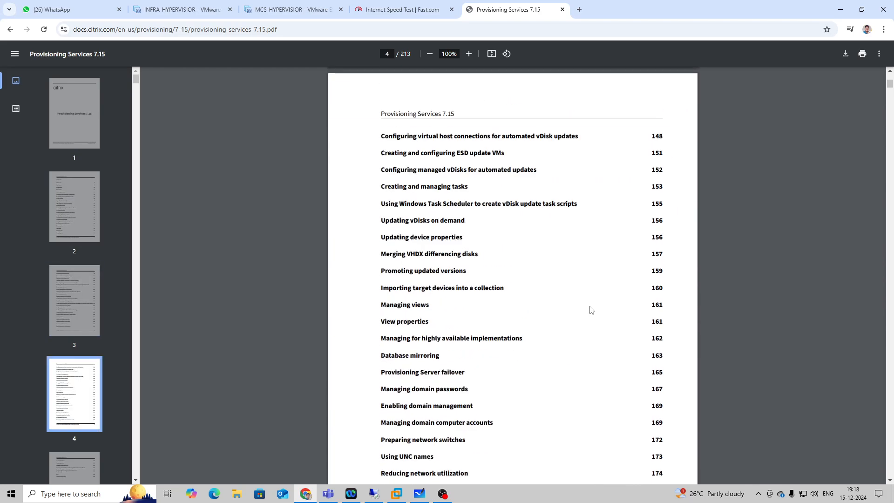
Return to the 192.168.1.20 remote desktop session, reload the 192.168.1.15 page in its browser and launch the vSphere Client
{"action": "left_click", "coordinate": [841, 9]}
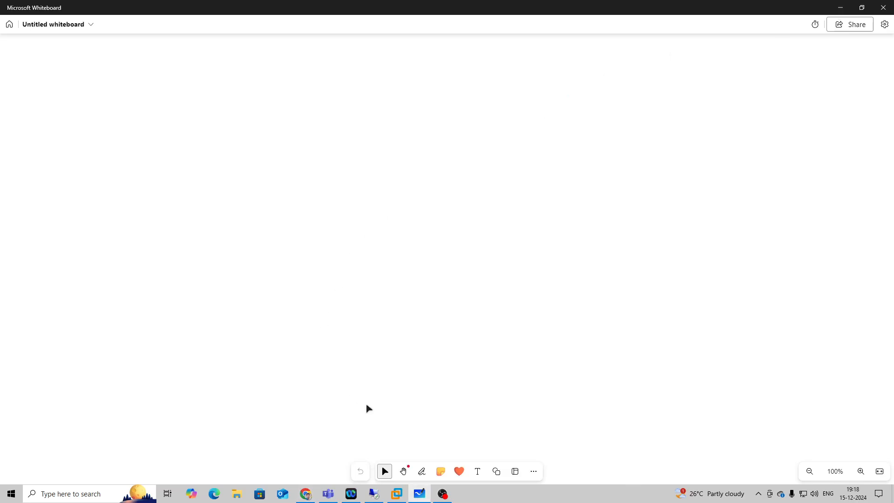
{"action": "left_click", "coordinate": [371, 493]}
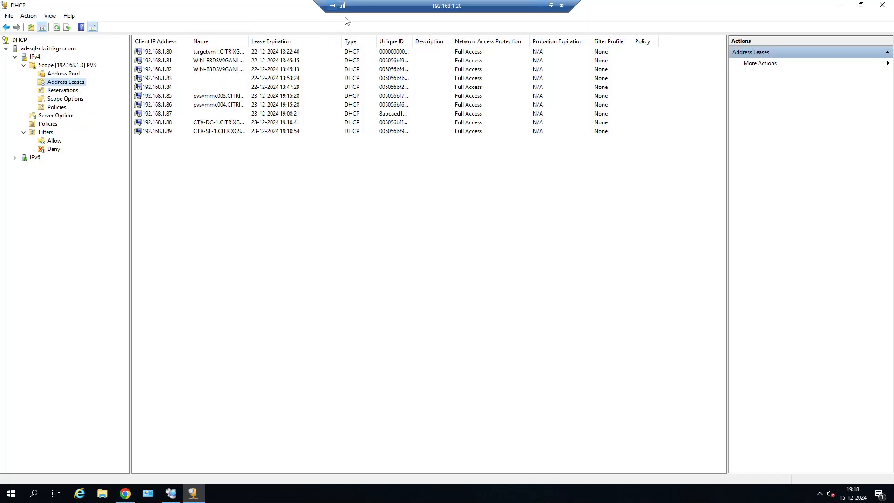
{"action": "left_click", "coordinate": [540, 6]}
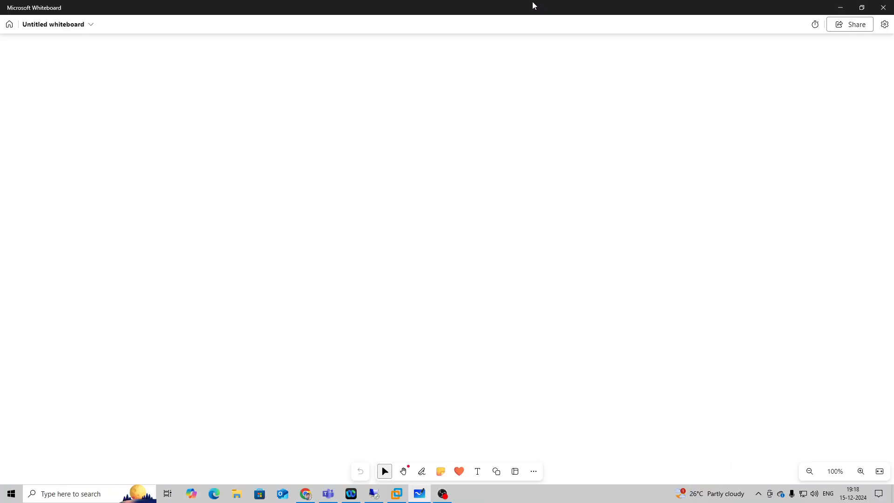
{"action": "left_click", "coordinate": [373, 493]}
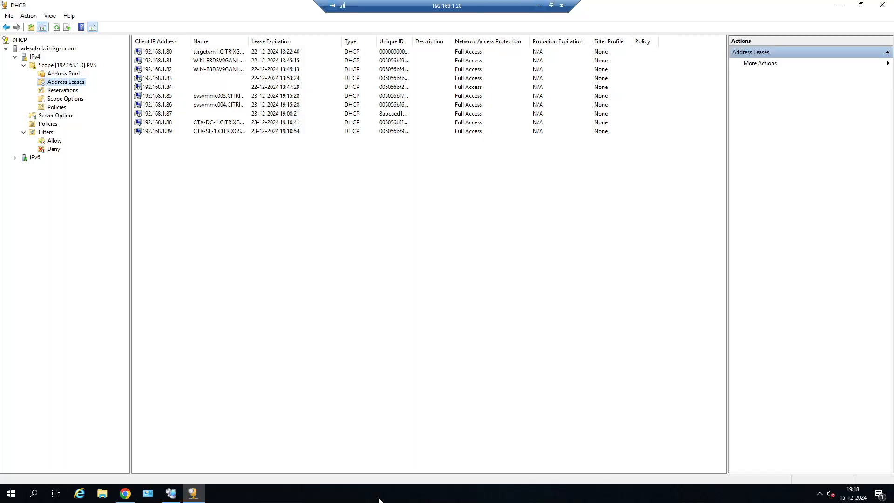
{"action": "left_click", "coordinate": [124, 493]}
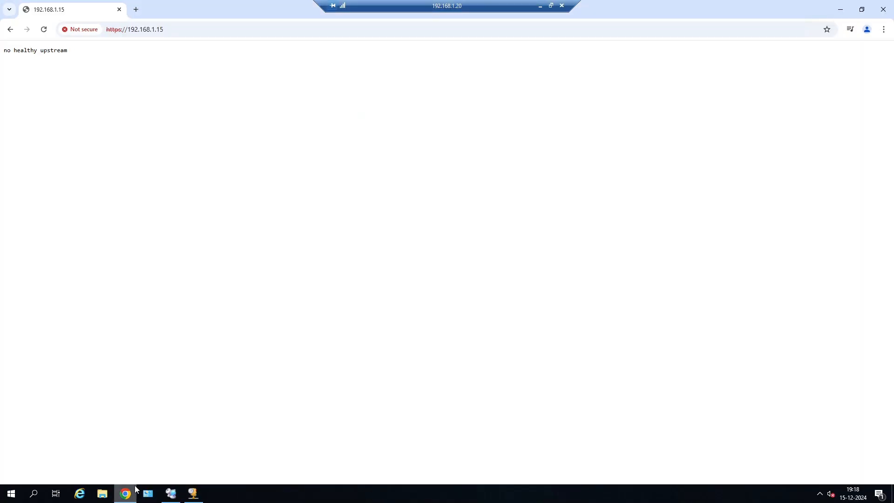
{"action": "left_click", "coordinate": [43, 29]}
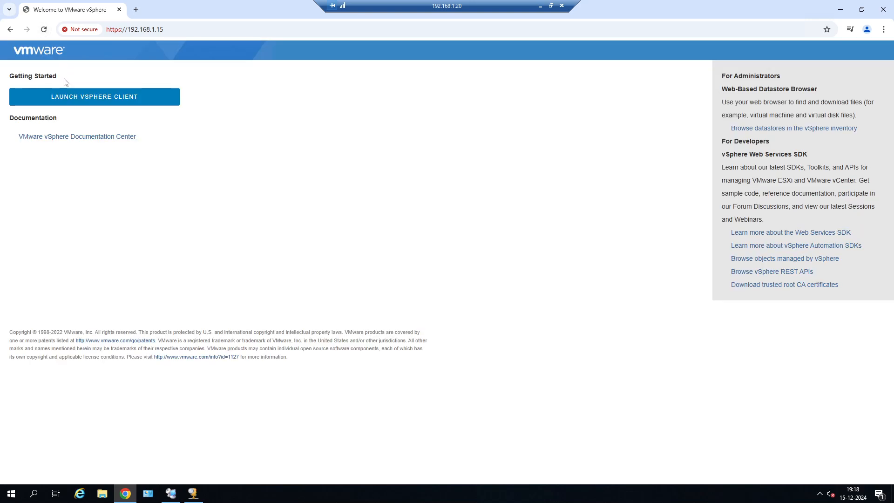
{"action": "left_click", "coordinate": [66, 95]}
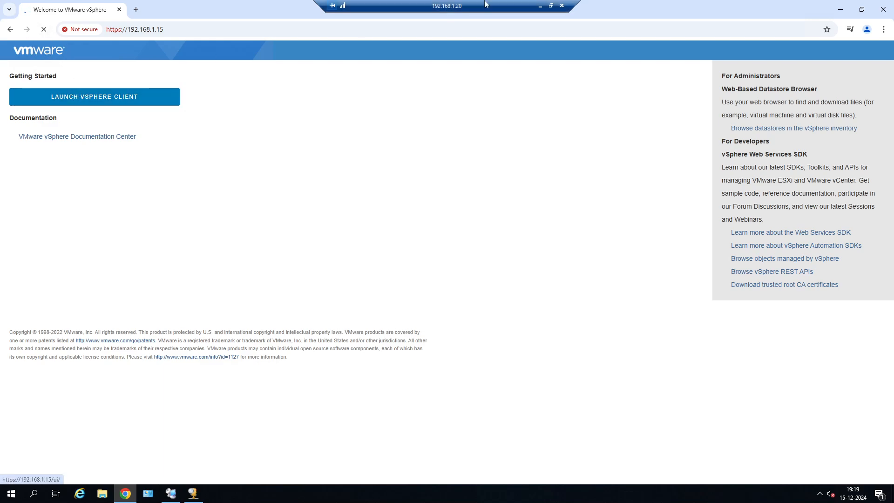
Leave the remote session, switch to the INFRA-HYPERVISIOR page in Google Chrome, and open the browser console of PVSVMMC003
{"action": "left_click", "coordinate": [540, 6]}
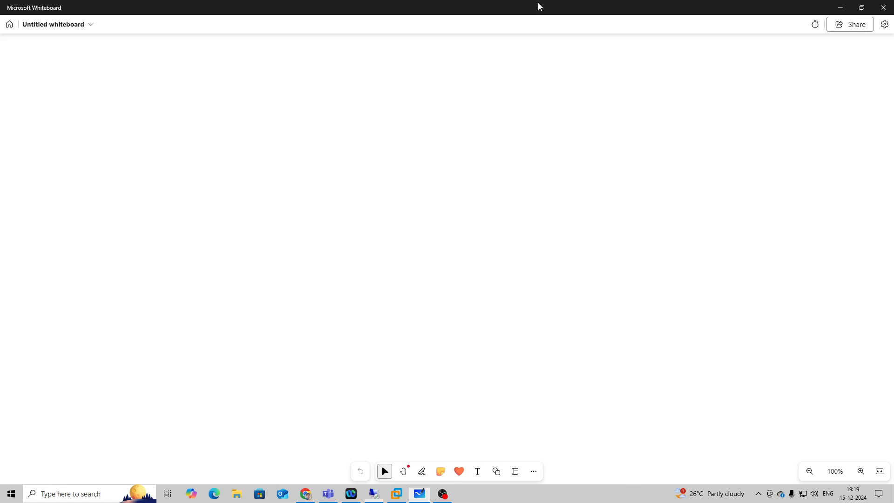
{"action": "left_click", "coordinate": [306, 493]}
{"action": "left_click", "coordinate": [185, 5]}
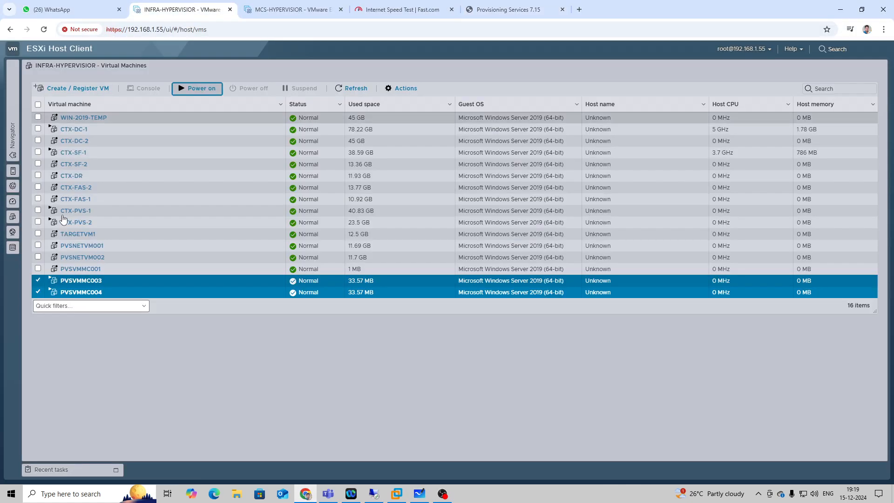
{"action": "left_click", "coordinate": [86, 281]}
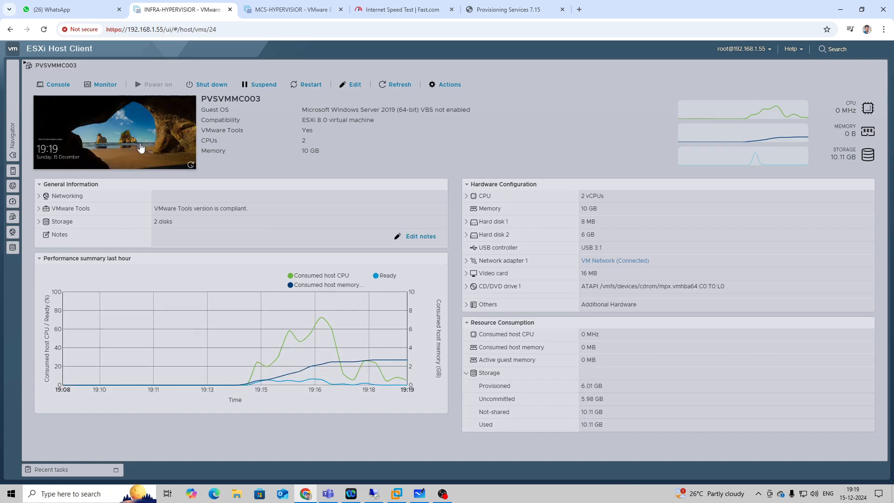
{"action": "left_click", "coordinate": [140, 148]}
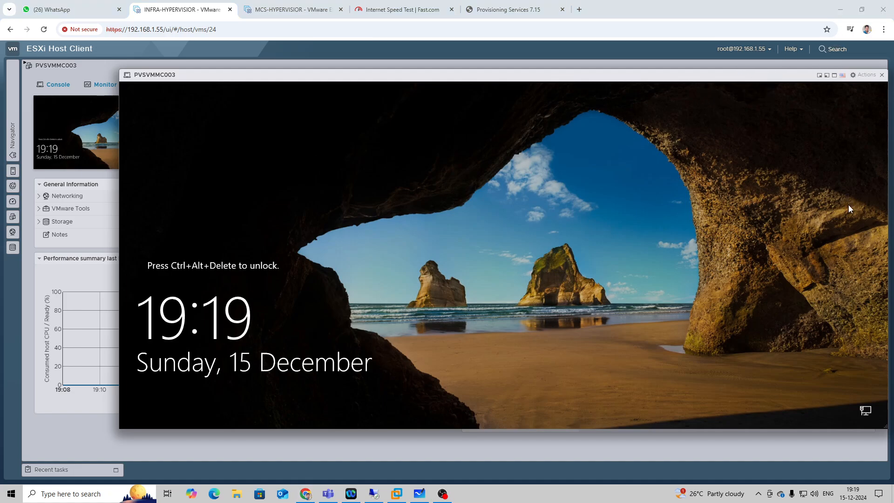
Reset the PVSVMMC003 virtual machine from its console and confirm the reset
{"action": "left_click", "coordinate": [862, 75]}
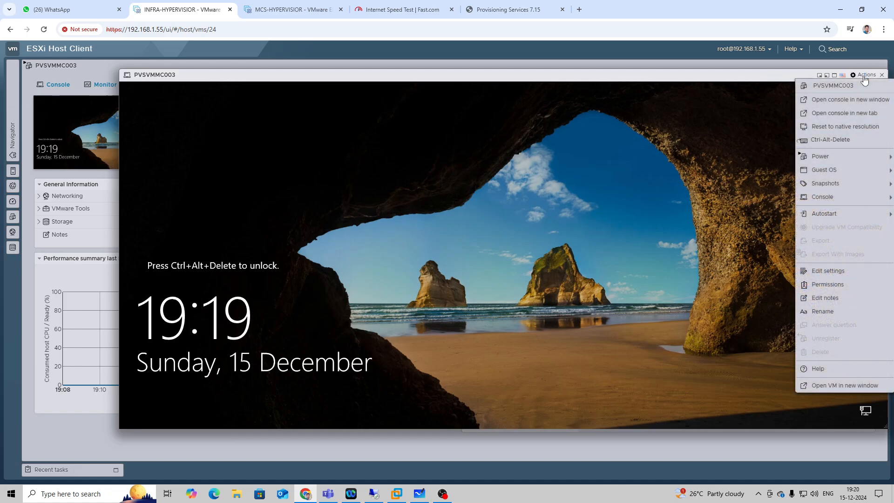
{"action": "left_click", "coordinate": [837, 157]}
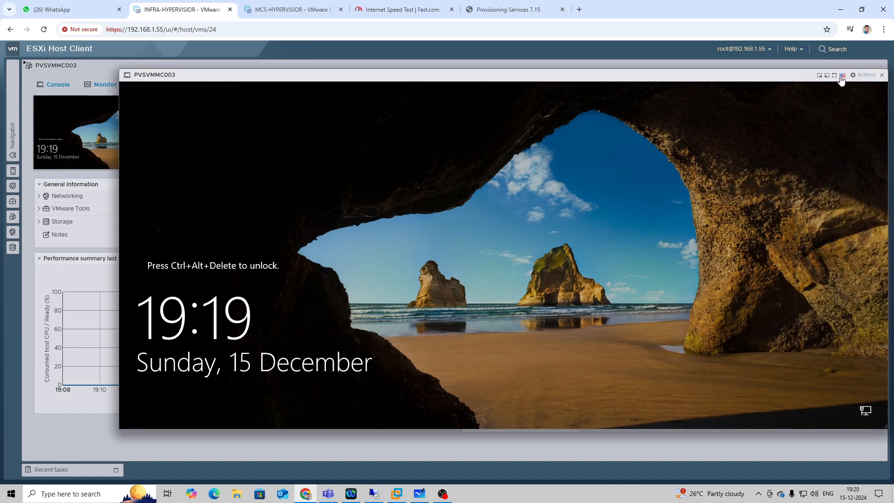
{"action": "left_click", "coordinate": [869, 75]}
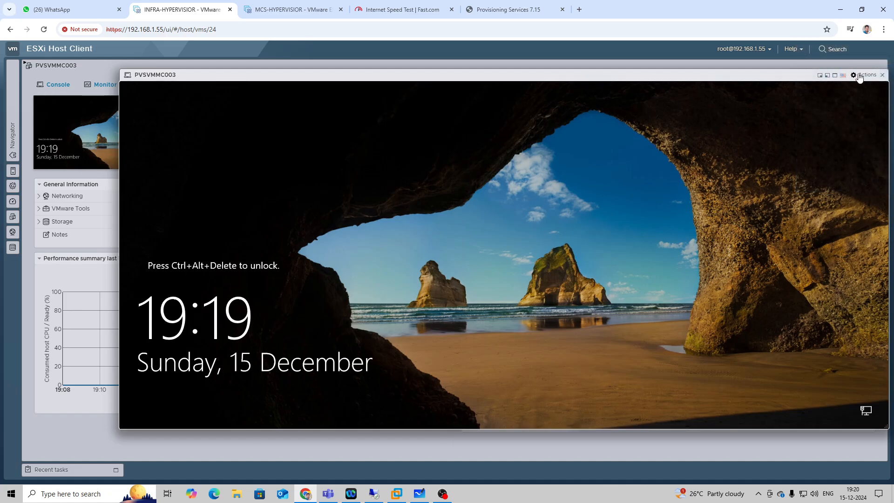
{"action": "left_click", "coordinate": [867, 75]}
{"action": "mouse_move", "coordinate": [820, 156]}
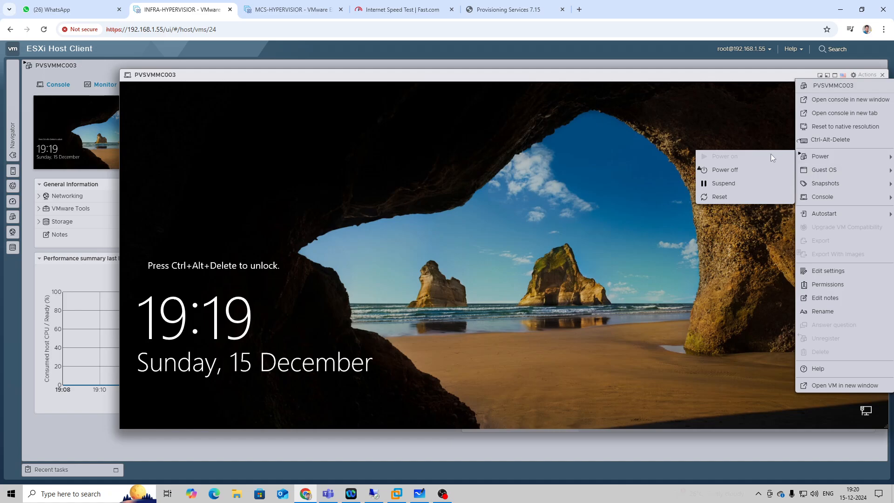
{"action": "left_click", "coordinate": [722, 198]}
{"action": "left_click", "coordinate": [542, 298]}
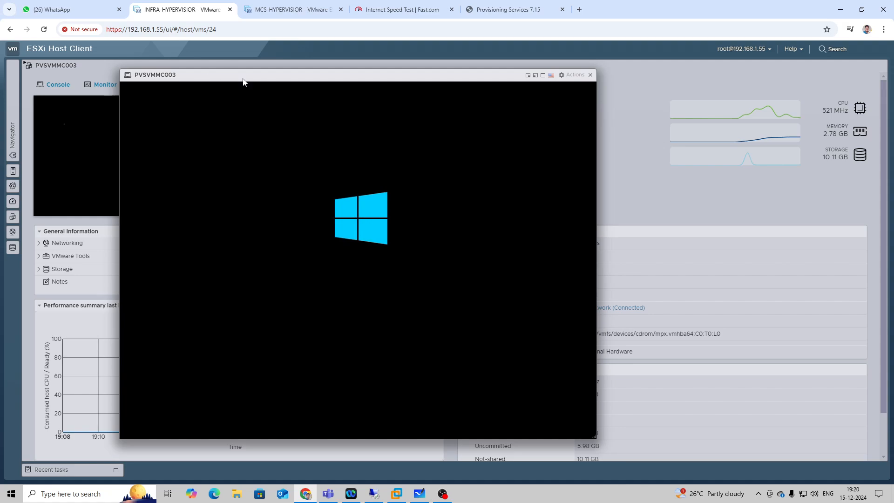
Watch PVSVMMC003 boot in its console, then return to the host's virtual machine list and close the console
{"action": "left_click_drag", "start_coordinate": [242, 79], "coordinate": [242, 71]}
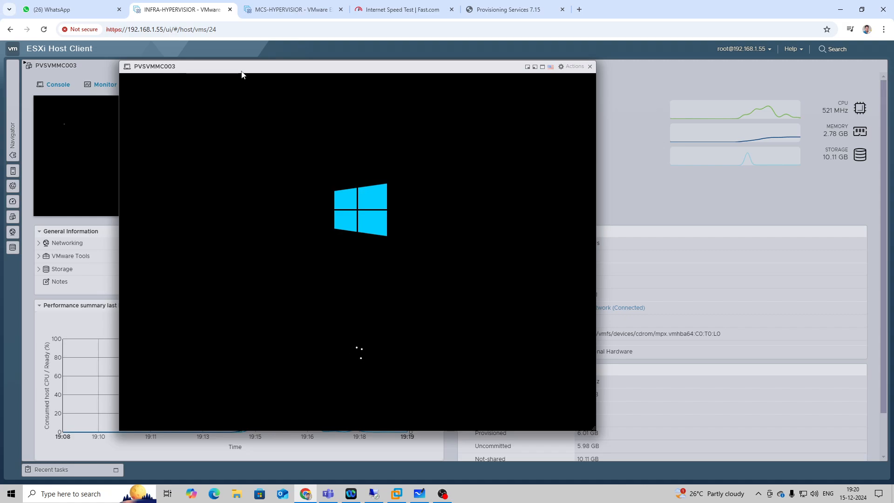
{"action": "left_click_drag", "start_coordinate": [242, 75], "coordinate": [242, 62]}
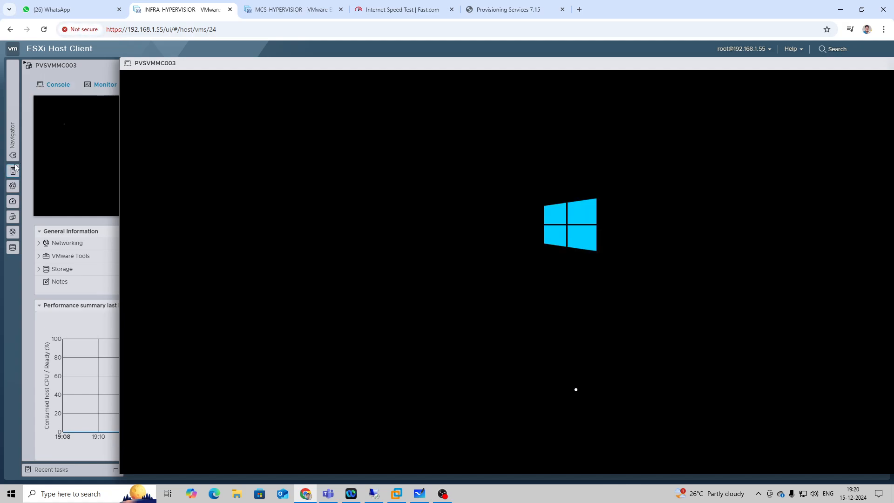
{"action": "left_click", "coordinate": [13, 151]}
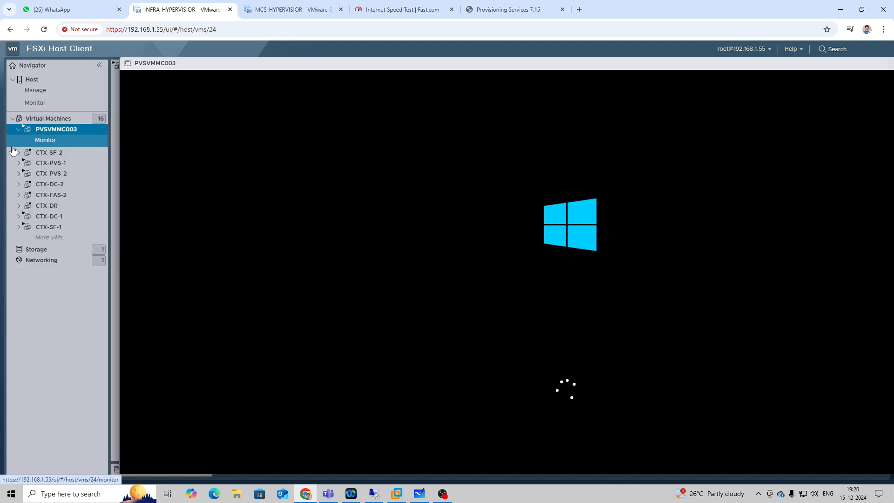
{"action": "left_click", "coordinate": [58, 119]}
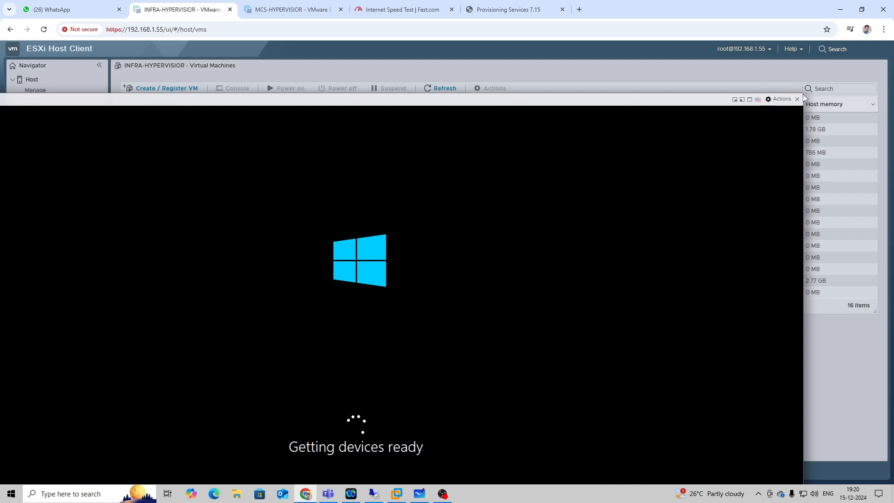
{"action": "left_click", "coordinate": [807, 100]}
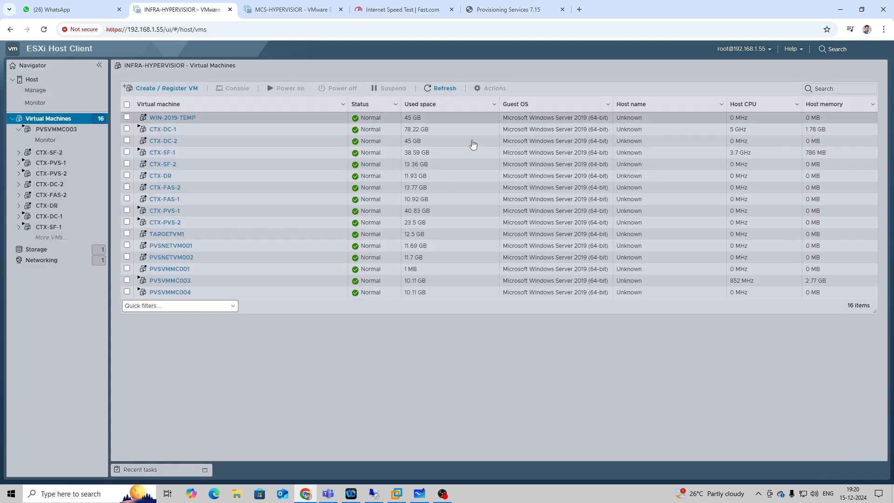
Open the browser console of PVSVMMC004 and reset that virtual machine, confirming the reset
{"action": "left_click", "coordinate": [174, 292]}
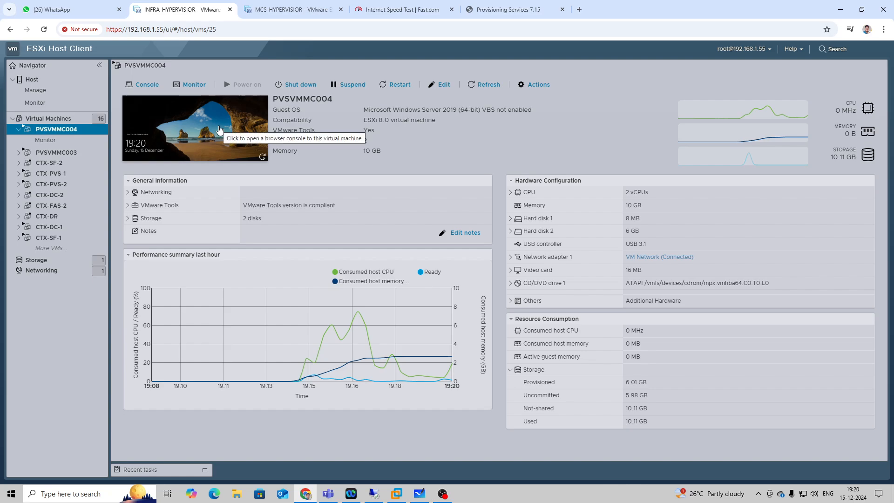
{"action": "left_click", "coordinate": [214, 128]}
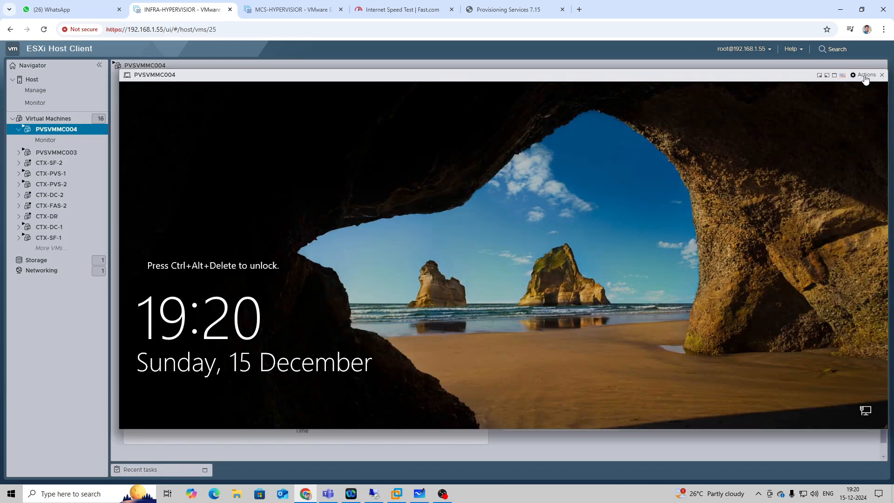
{"action": "left_click", "coordinate": [865, 77]}
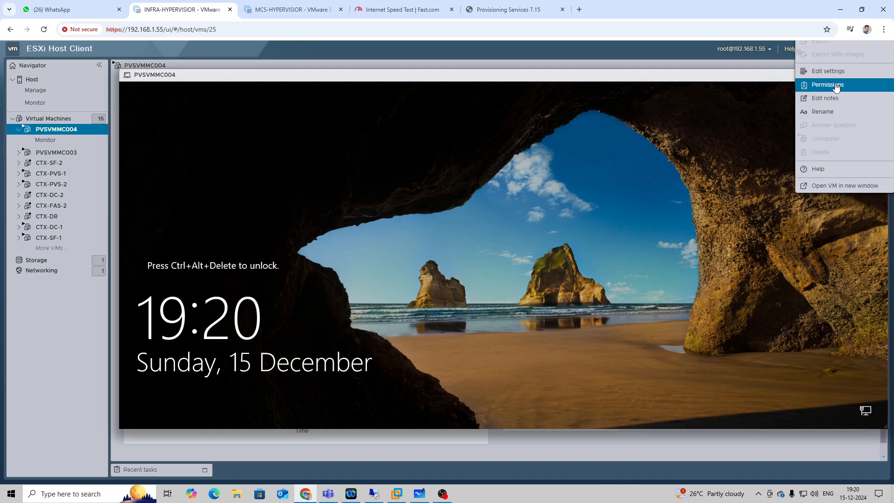
{"action": "left_click", "coordinate": [818, 88]}
{"action": "left_click", "coordinate": [864, 74]}
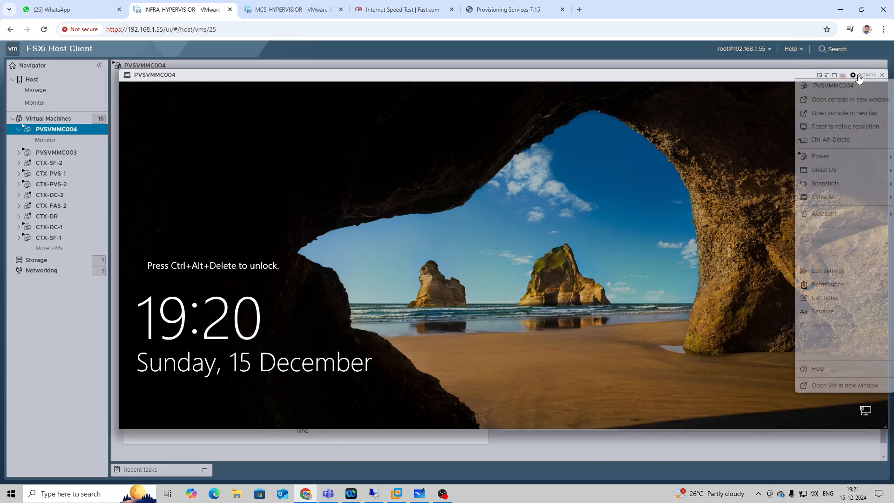
{"action": "mouse_move", "coordinate": [838, 169]}
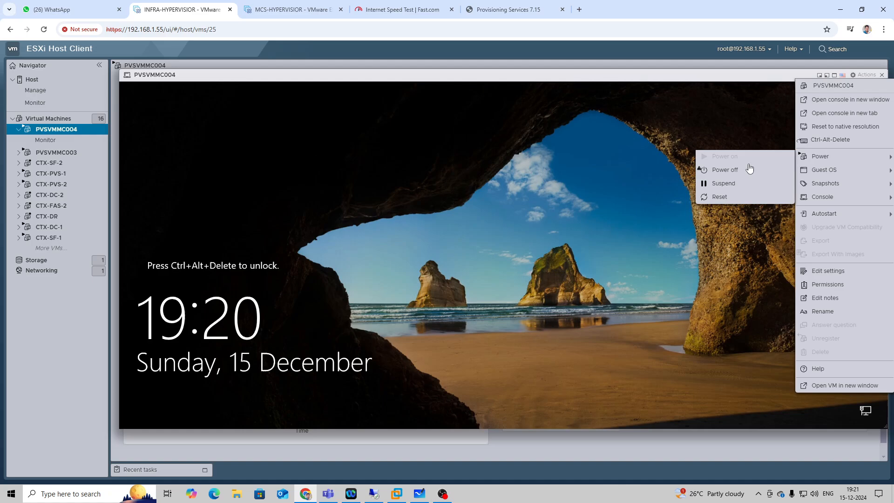
{"action": "left_click", "coordinate": [717, 198]}
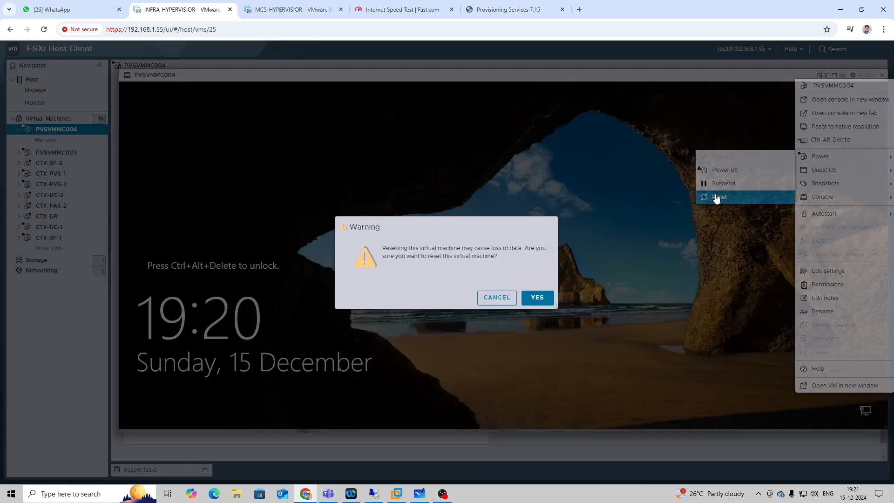
{"action": "left_click", "coordinate": [532, 296]}
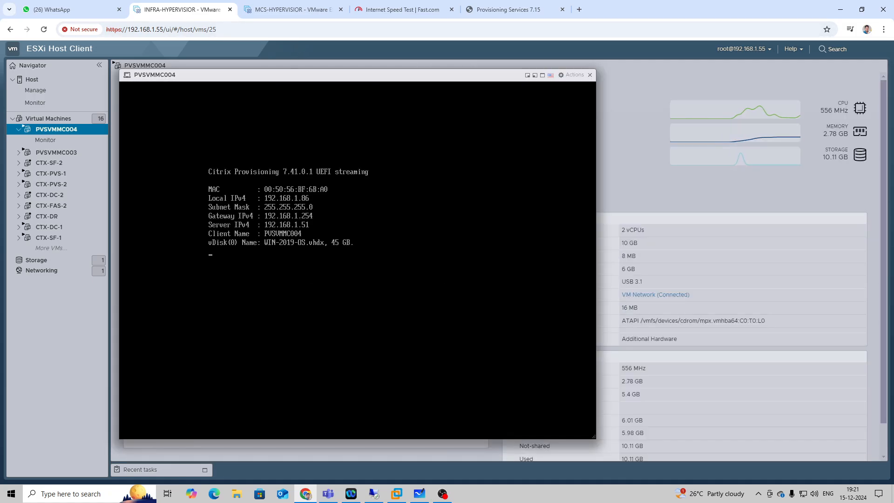
Capture a screenshot of the PVSVMMC004 boot screen and dismiss the offer to save screenshots to OneDrive
{"action": "key", "text": "Print"}
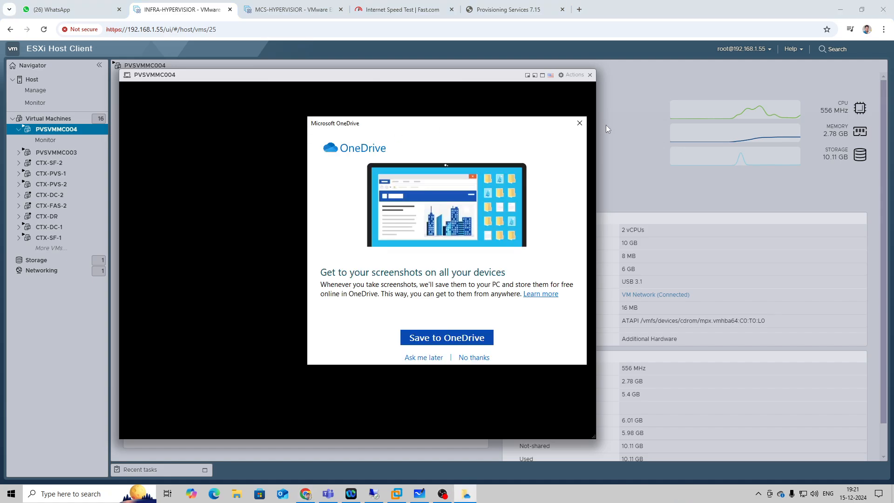
{"action": "left_click", "coordinate": [580, 123]}
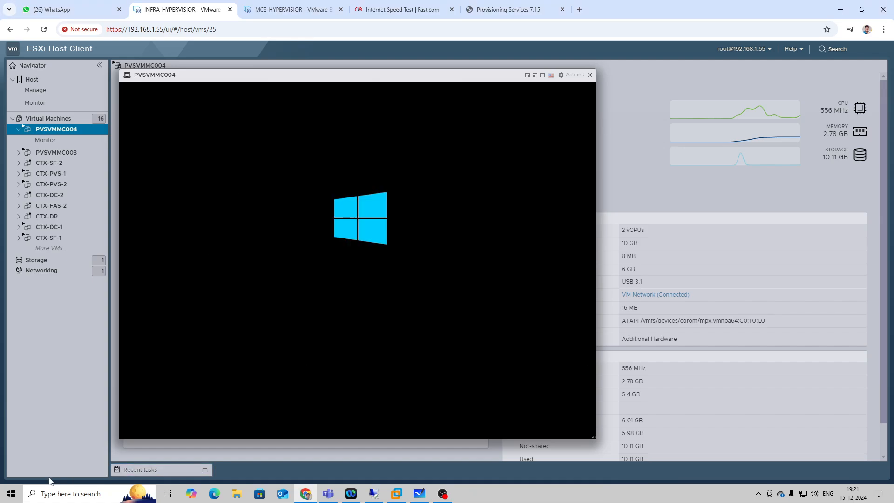
Switch to Word, create a blank document without entering a product key, and paste the captured boot-screen screenshot into it
{"action": "left_click", "coordinate": [2, 499]}
{"action": "type", "text": "wo"}
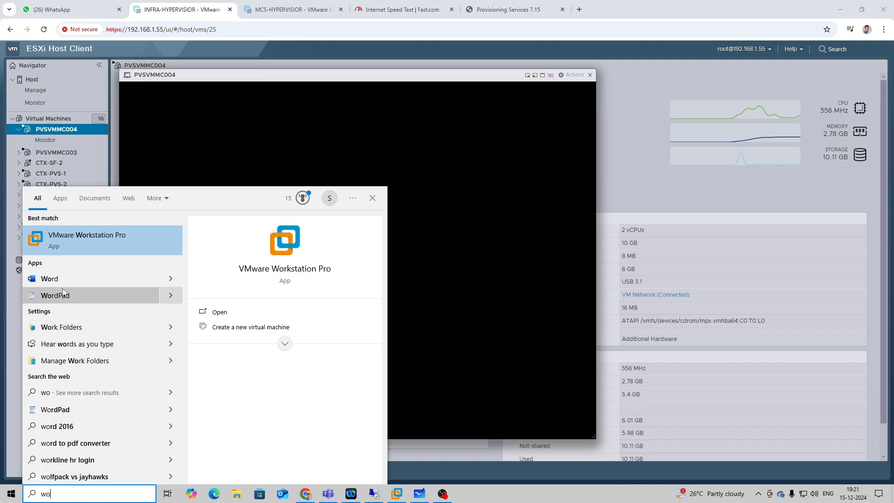
{"action": "left_click", "coordinate": [75, 283]}
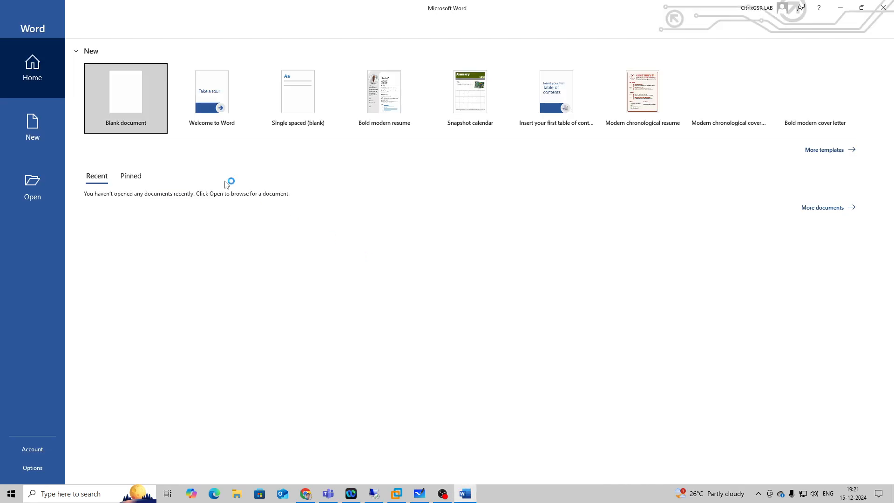
{"action": "left_click", "coordinate": [137, 107]}
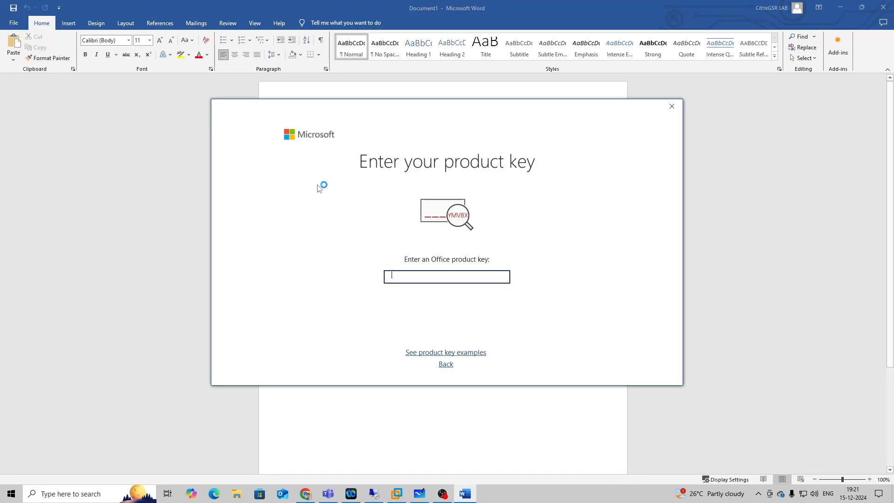
{"action": "left_click", "coordinate": [668, 106]}
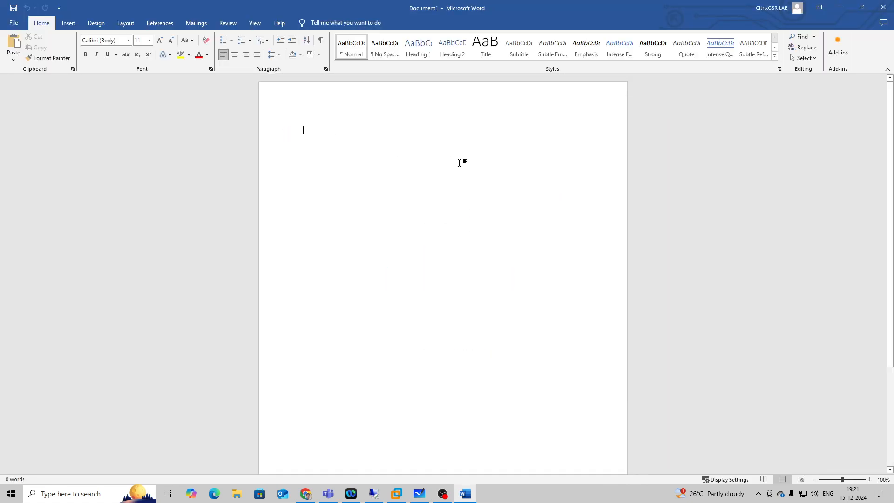
{"action": "key", "text": "ctrl+v"}
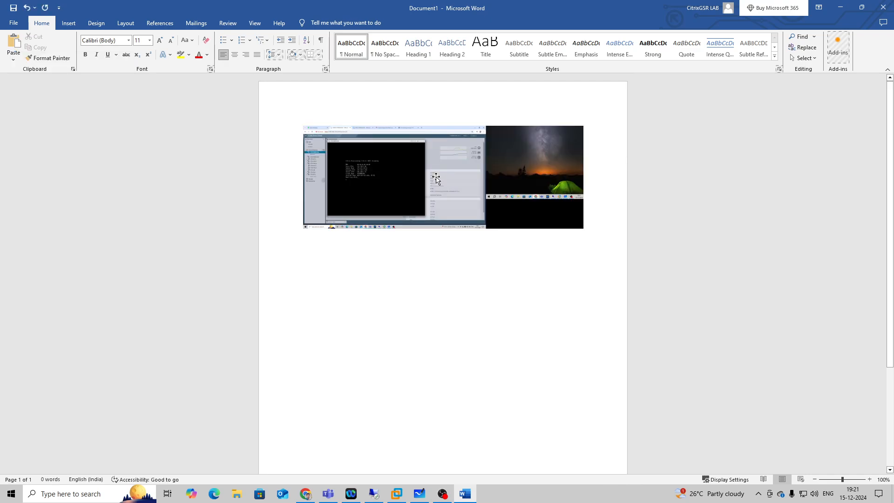
{"action": "left_click", "coordinate": [436, 179]}
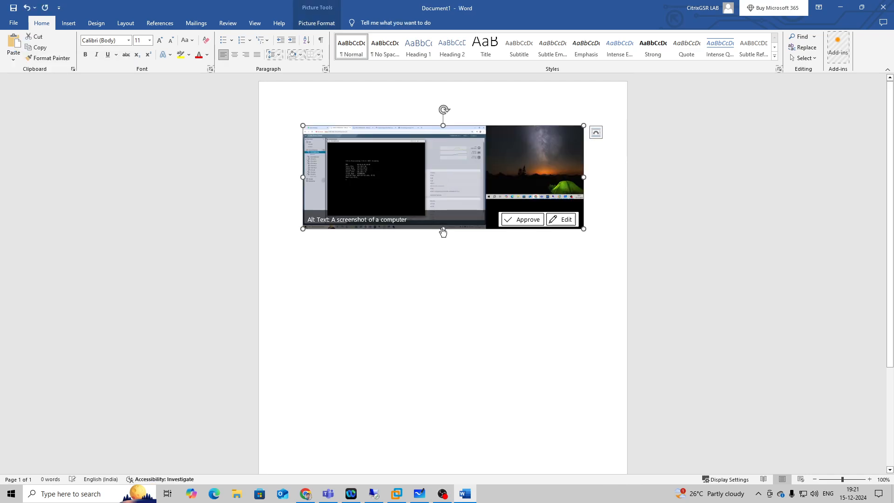
{"action": "left_click", "coordinate": [672, 106]}
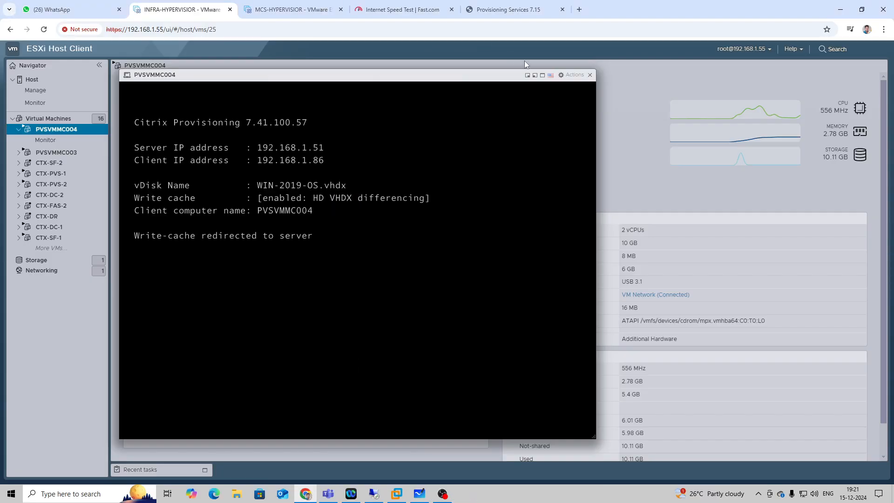
Close the PVSVMMC004 console and reopen it from the virtual machine's page
{"action": "left_click", "coordinate": [586, 73]}
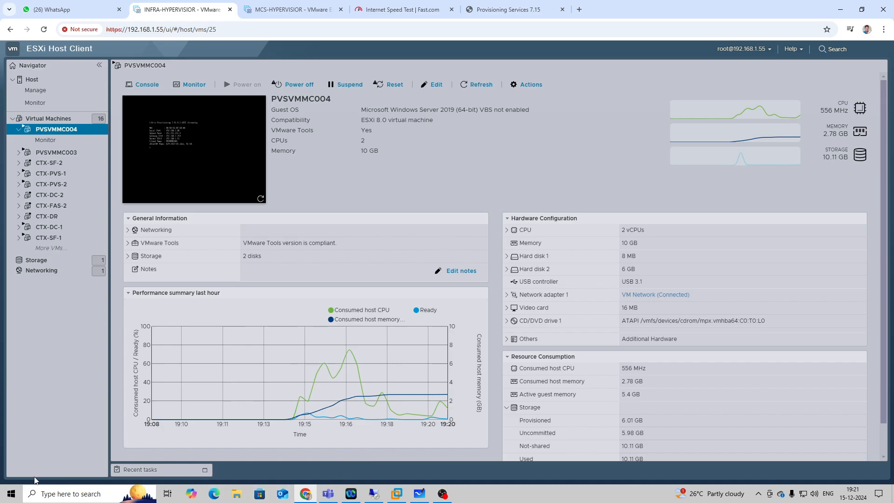
{"action": "left_click", "coordinate": [11, 494]}
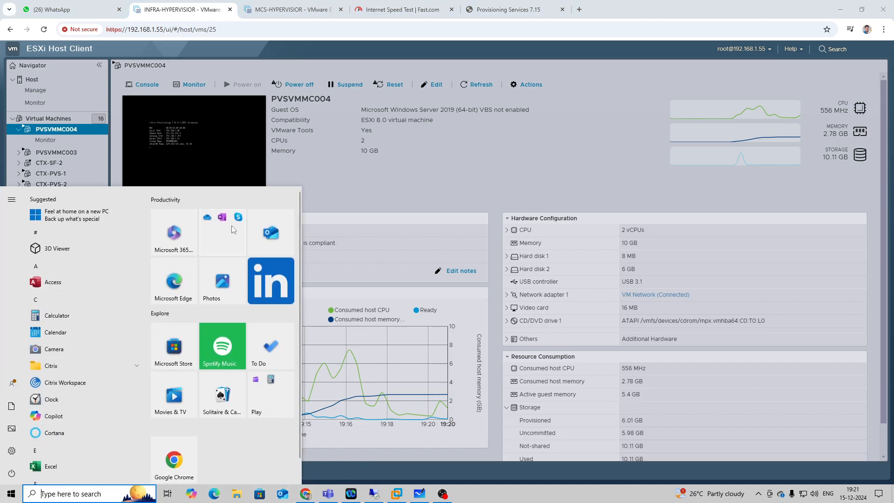
{"action": "left_click", "coordinate": [228, 112]}
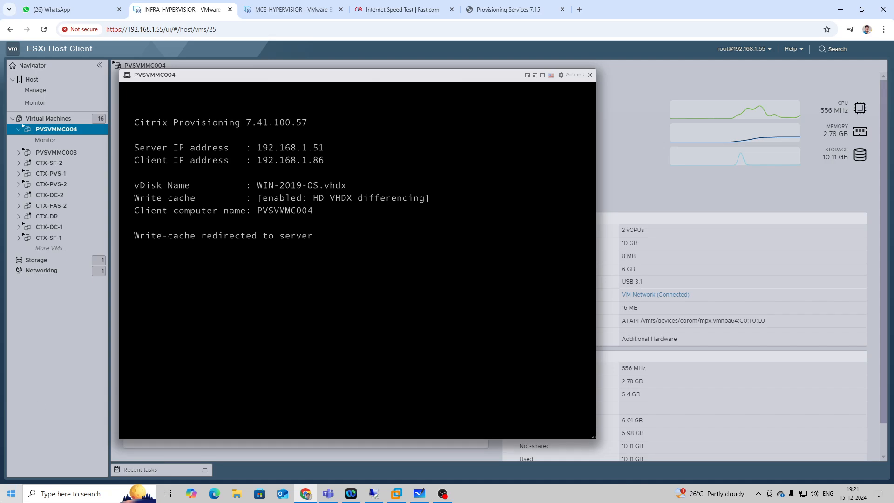
Launch Word, accept the license agreement and decline personalized offers
{"action": "left_click", "coordinate": [4, 499]}
{"action": "type", "text": "wo"}
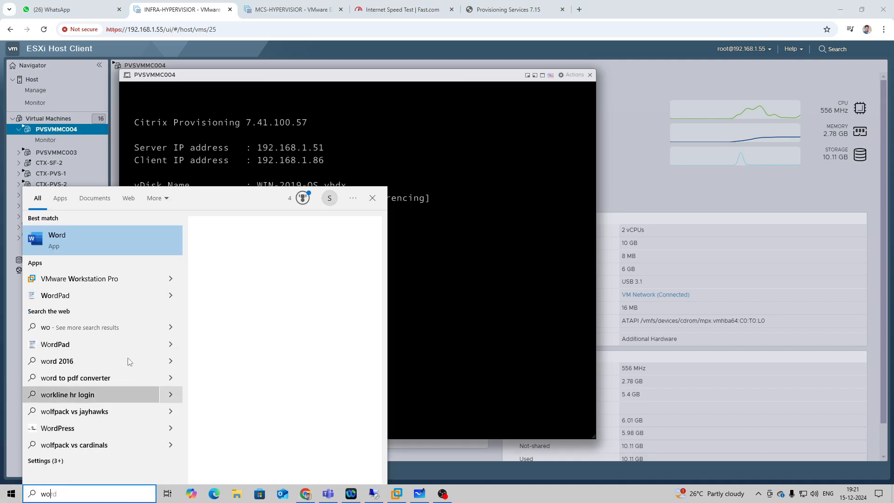
{"action": "left_click", "coordinate": [107, 253]}
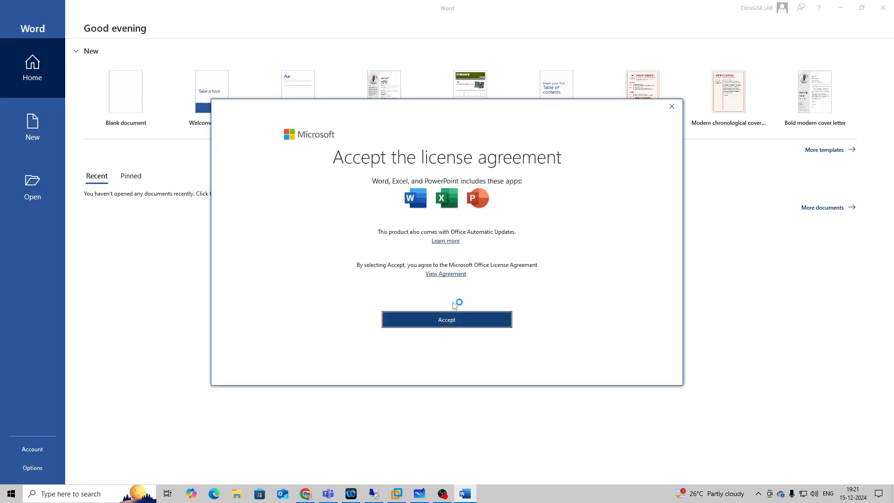
{"action": "left_click", "coordinate": [443, 322]}
{"action": "left_click", "coordinate": [608, 385]}
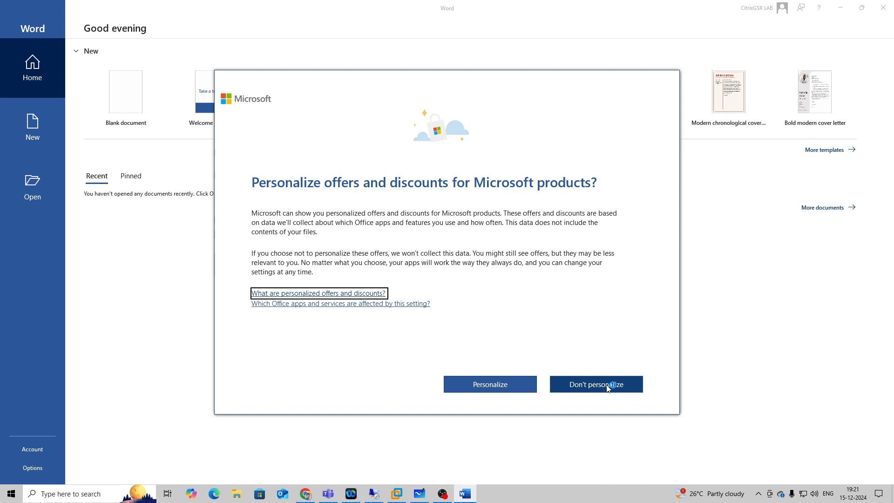
{"action": "left_click", "coordinate": [607, 386]}
{"action": "left_click", "coordinate": [610, 385]}
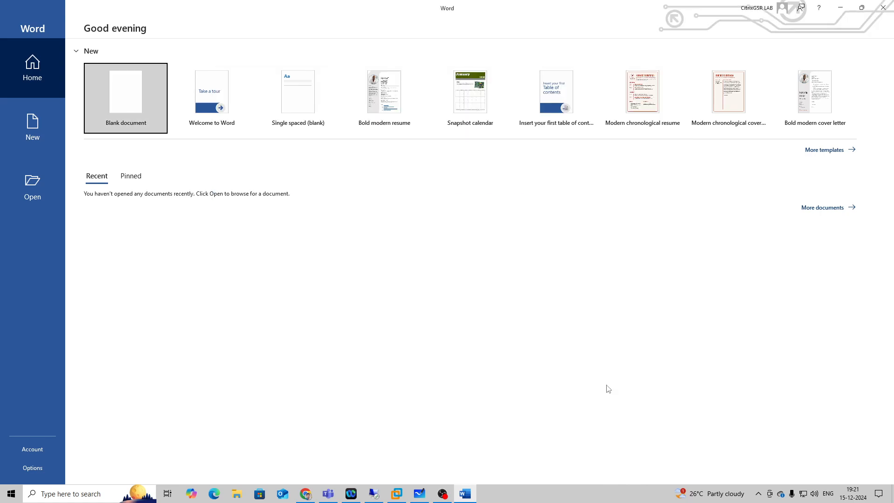
Paste the captured boot-screen screenshot into a new blank document and approve its suggested alt text
{"action": "left_click", "coordinate": [134, 105]}
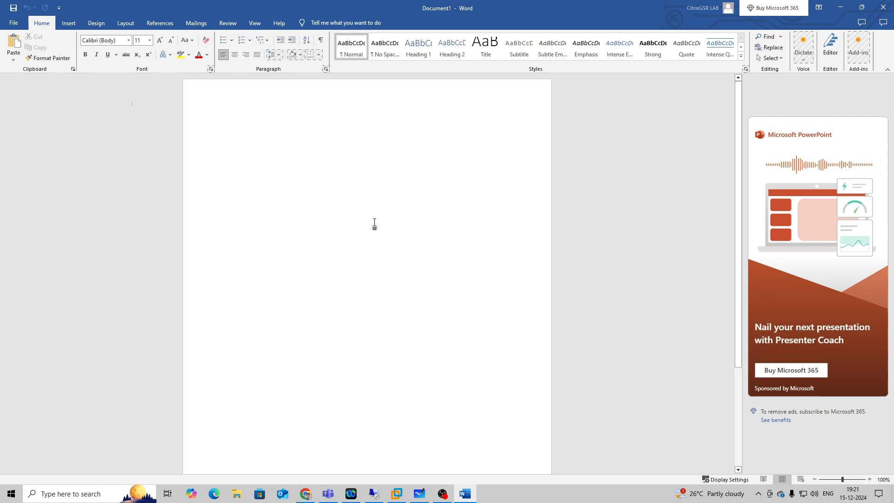
{"action": "key", "text": "ctrl+v"}
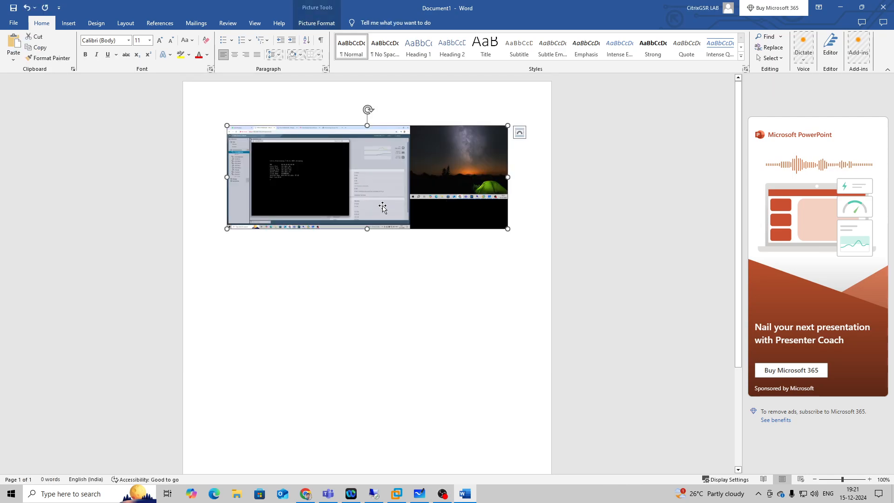
{"action": "left_click", "coordinate": [414, 299]}
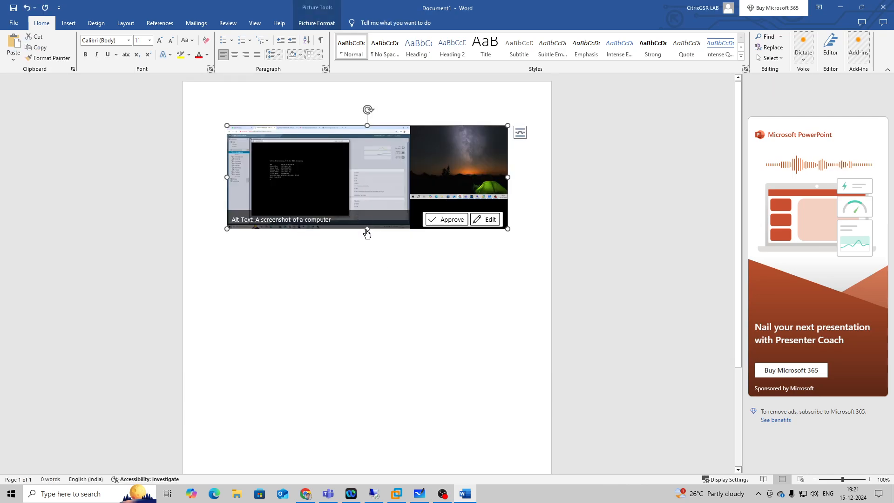
{"action": "left_click", "coordinate": [456, 225]}
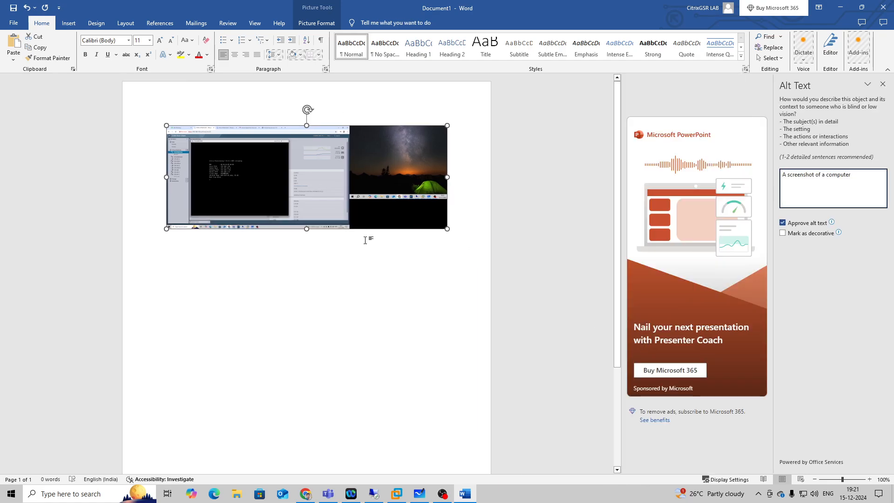
Stretch the pasted screenshot taller and wider, closing the alt text settings
{"action": "left_click_drag", "start_coordinate": [306, 228], "coordinate": [330, 374]}
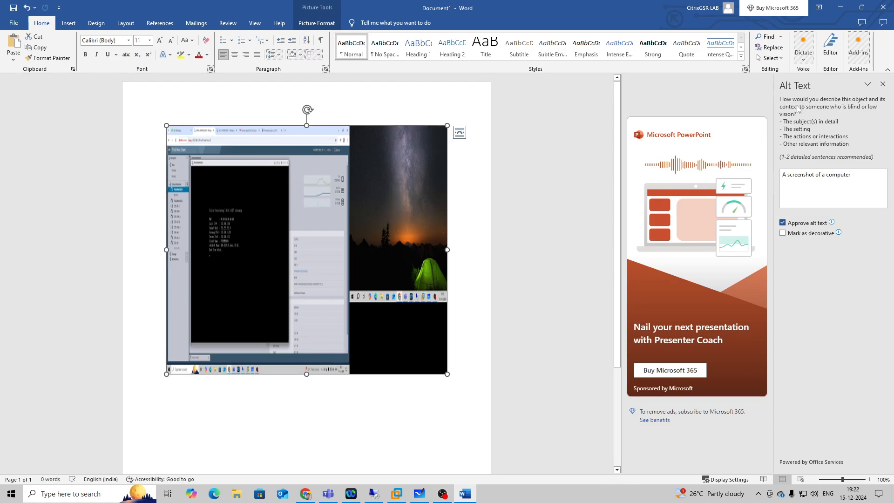
{"action": "left_click", "coordinate": [882, 83]}
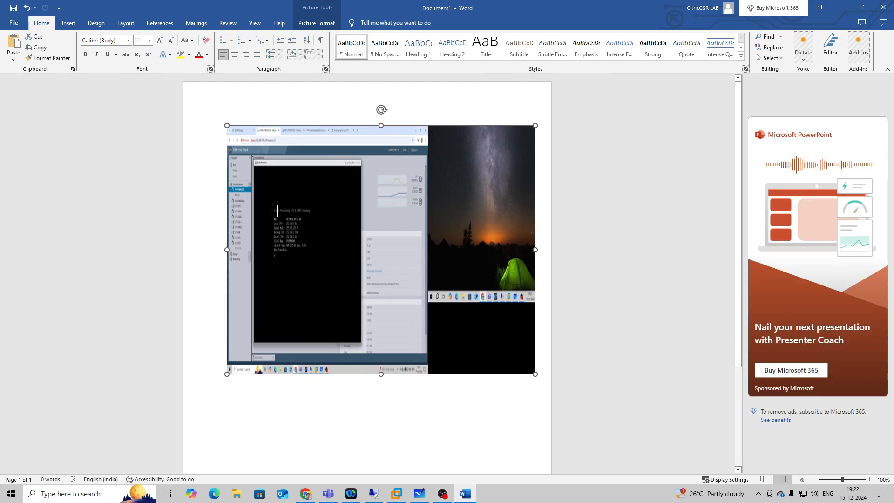
{"action": "left_click_drag", "start_coordinate": [222, 249], "coordinate": [184, 238]}
{"action": "scroll", "coordinate": [349, 252], "scroll_direction": "down", "scroll_amount": 1}
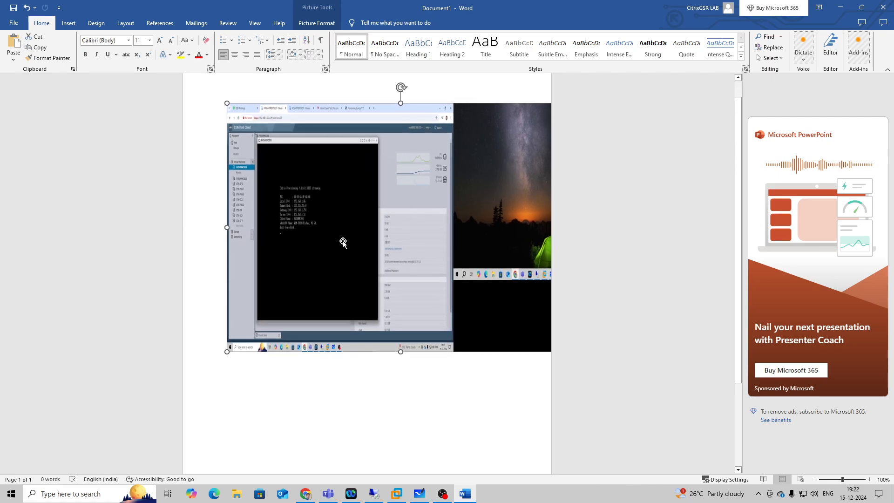
Switch to Chrome, open YouTube in a new tab and search for "citrix gsr bdm"
{"action": "left_click", "coordinate": [311, 491]}
{"action": "left_click", "coordinate": [581, 13]}
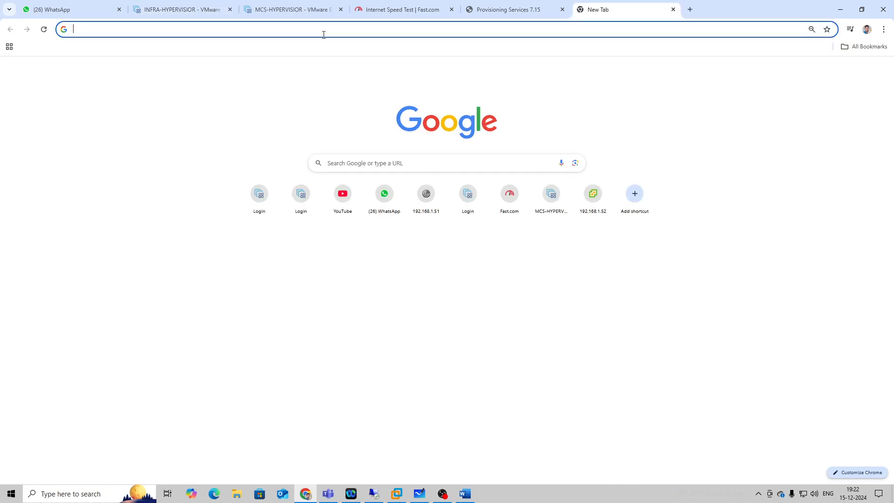
{"action": "left_click", "coordinate": [341, 204]}
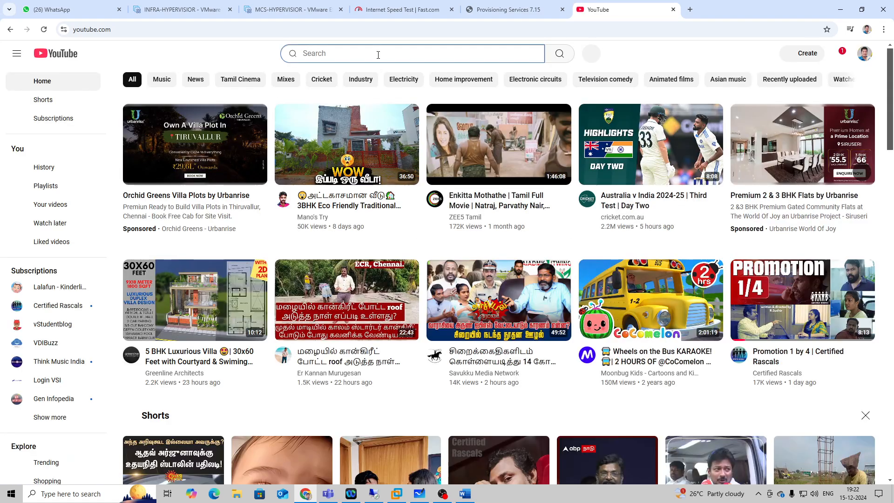
{"action": "left_click", "coordinate": [378, 54]}
{"action": "type", "text": "ci"}
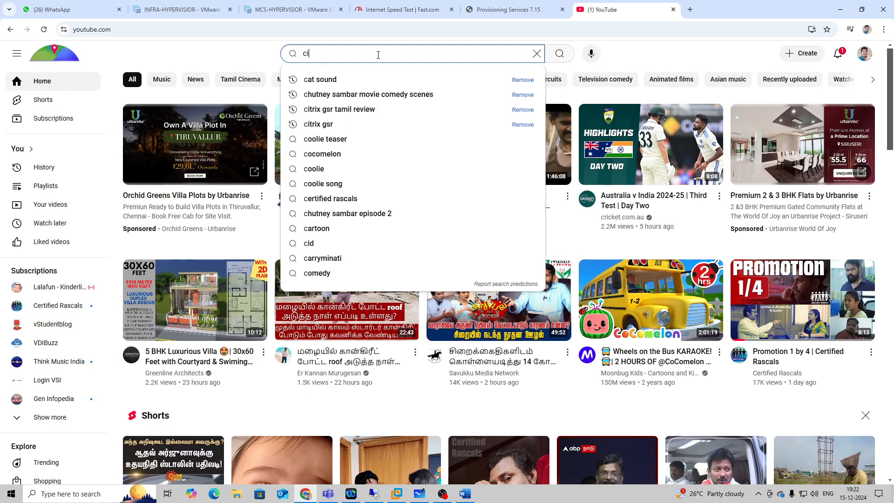
{"action": "type", "text": "trix gsr "}
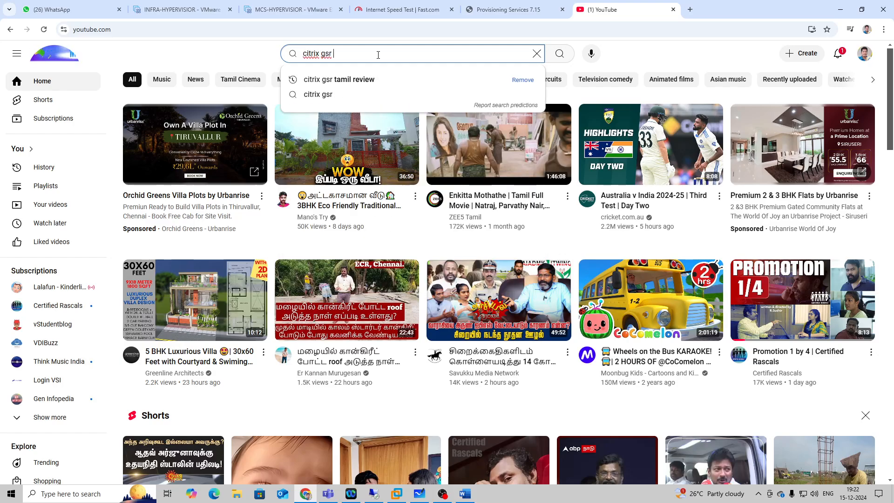
{"action": "type", "text": "b"}
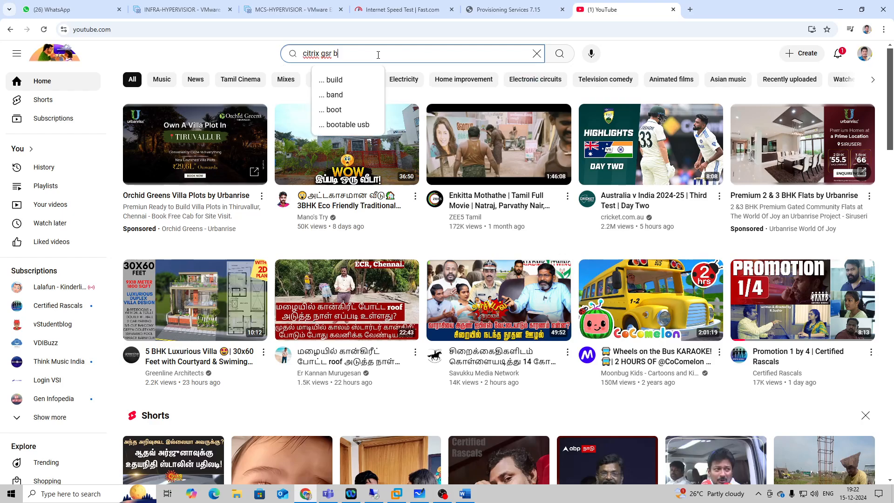
{"action": "type", "text": "m"}
{"action": "key", "text": "Return"}
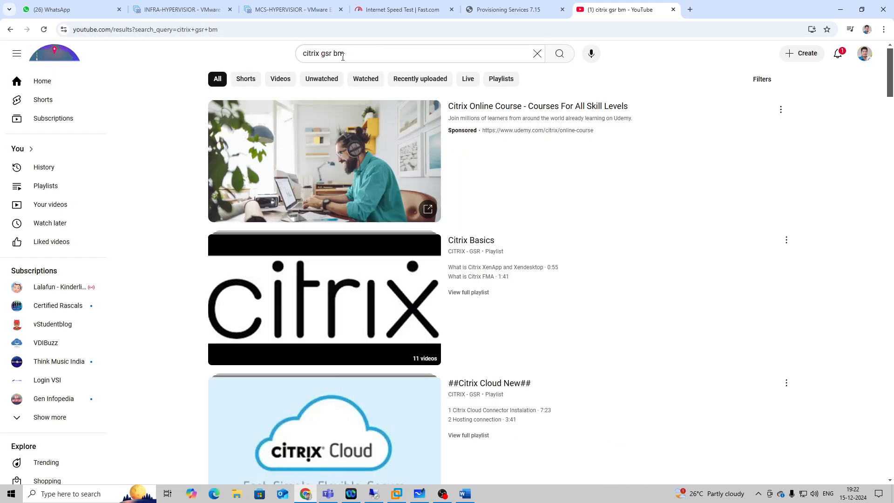
{"action": "left_click", "coordinate": [342, 55]}
{"action": "key", "text": "Return"}
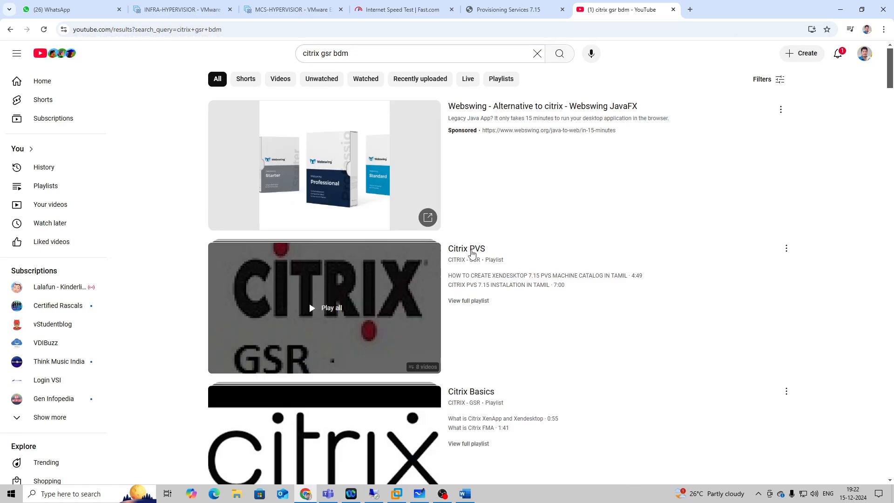
Open the Citrix PVS playlist and play "How To Create Citrix PVS BDM ISO File", keeping ads and skipping the current one
{"action": "left_click", "coordinate": [471, 248]}
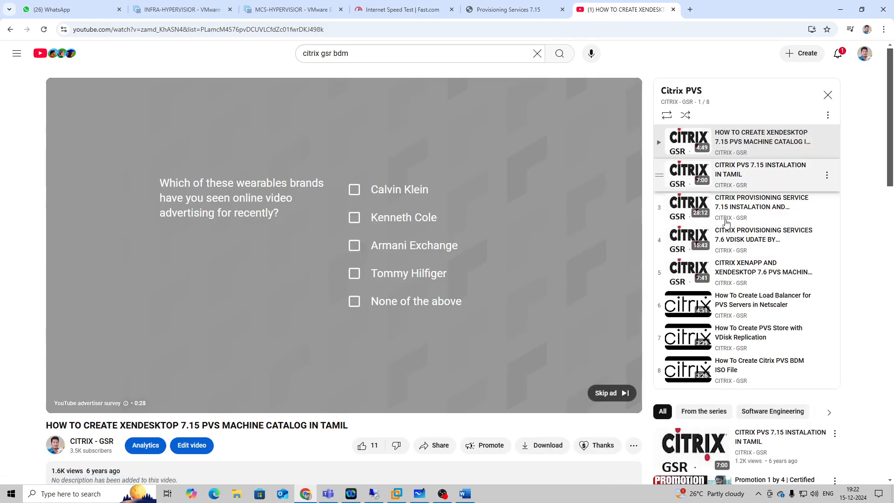
{"action": "left_click", "coordinate": [731, 368]}
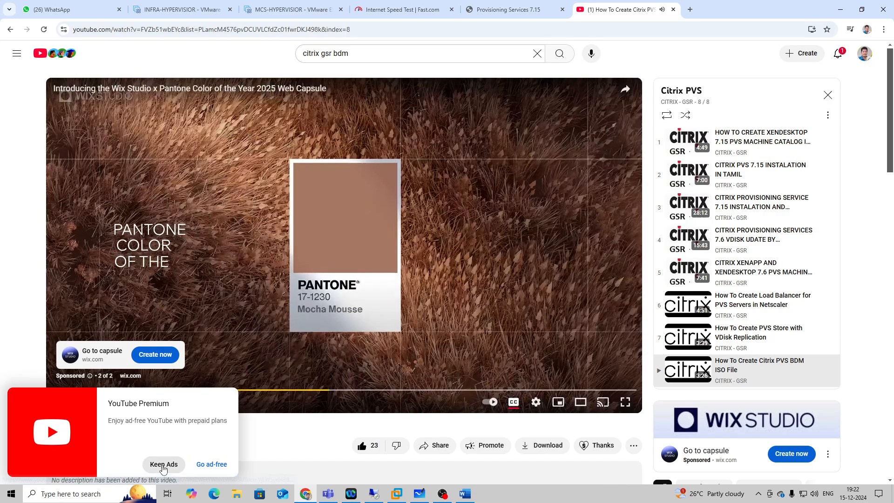
{"action": "left_click", "coordinate": [164, 464]}
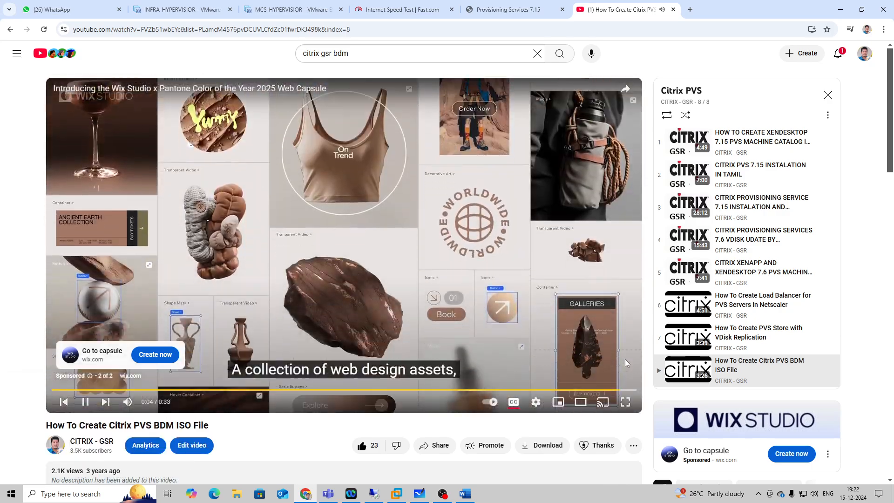
{"action": "left_click", "coordinate": [624, 361]}
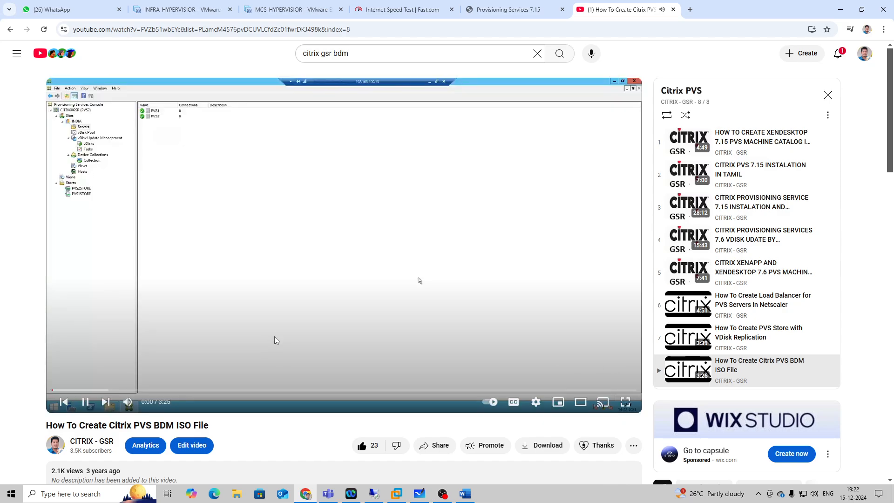
Skim through the BDM ISO video from its start to about 2:13
{"action": "left_click", "coordinate": [163, 390]}
{"action": "left_click", "coordinate": [234, 390]}
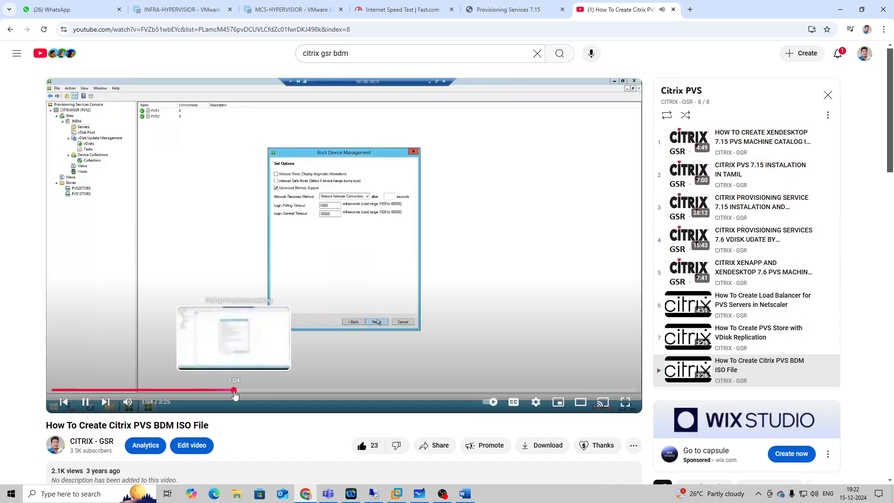
{"action": "left_click", "coordinate": [299, 390]}
{"action": "left_click", "coordinate": [383, 390]}
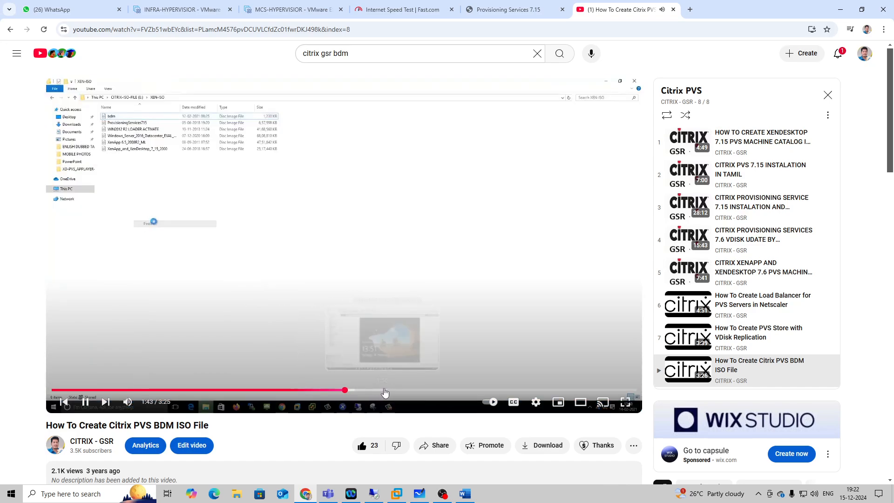
{"action": "left_click", "coordinate": [404, 391]}
{"action": "left_click", "coordinate": [433, 391]}
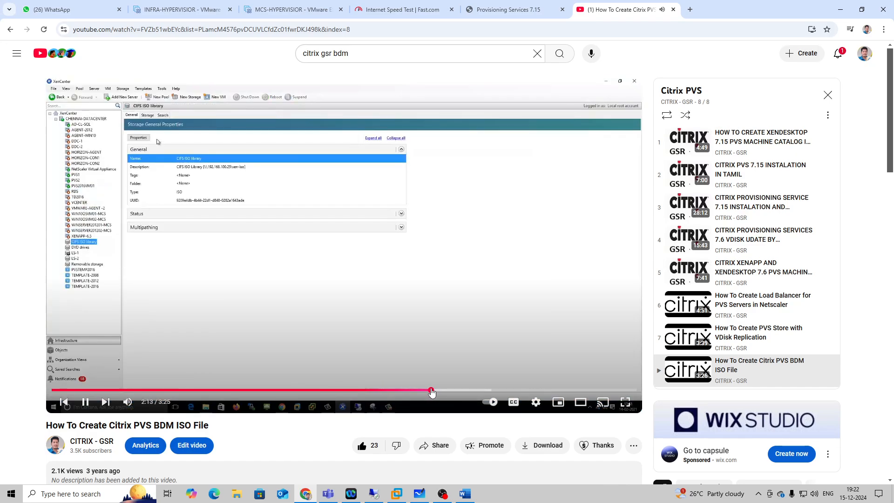
Skim the BDM ISO video onward from about 2:23 to 3:09, viewing the VM's reboot and boot options
{"action": "left_click", "coordinate": [454, 391]}
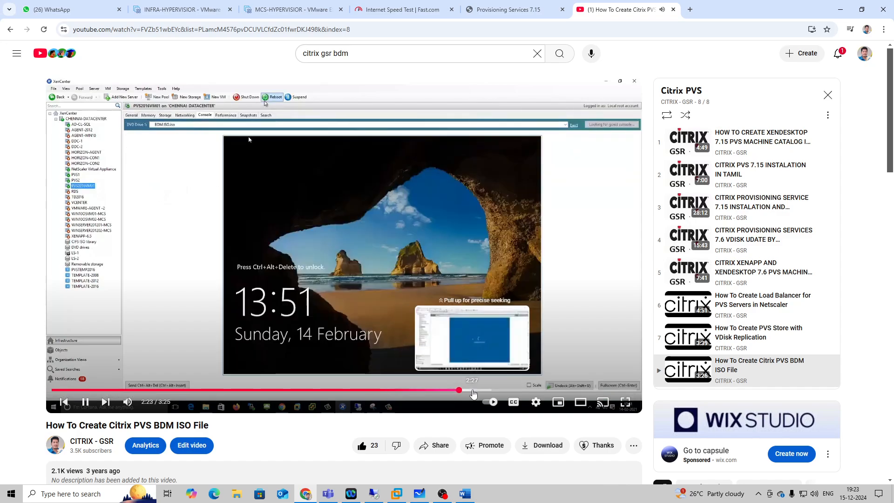
{"action": "left_click", "coordinate": [472, 391]}
{"action": "left_click", "coordinate": [499, 391]}
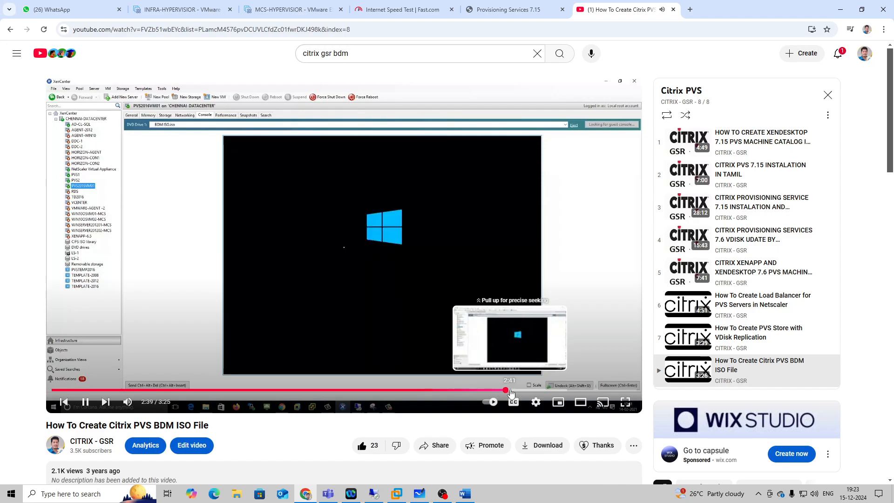
{"action": "left_click", "coordinate": [510, 391]}
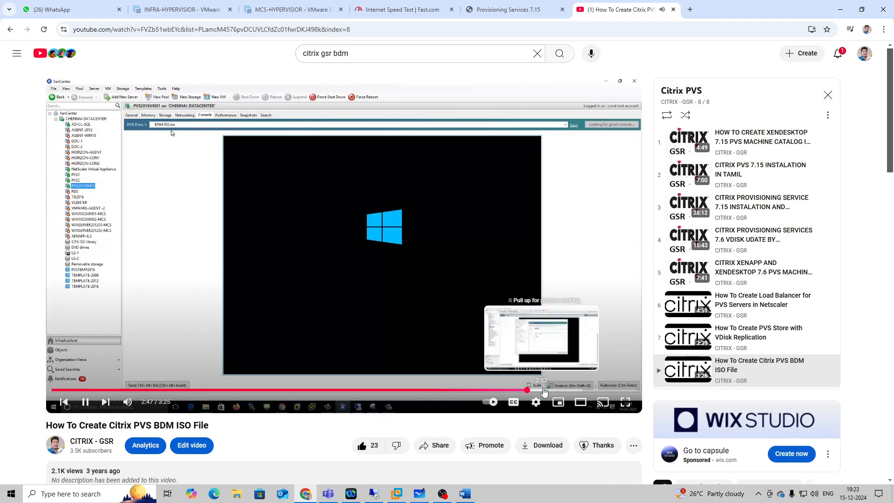
{"action": "left_click", "coordinate": [545, 390]}
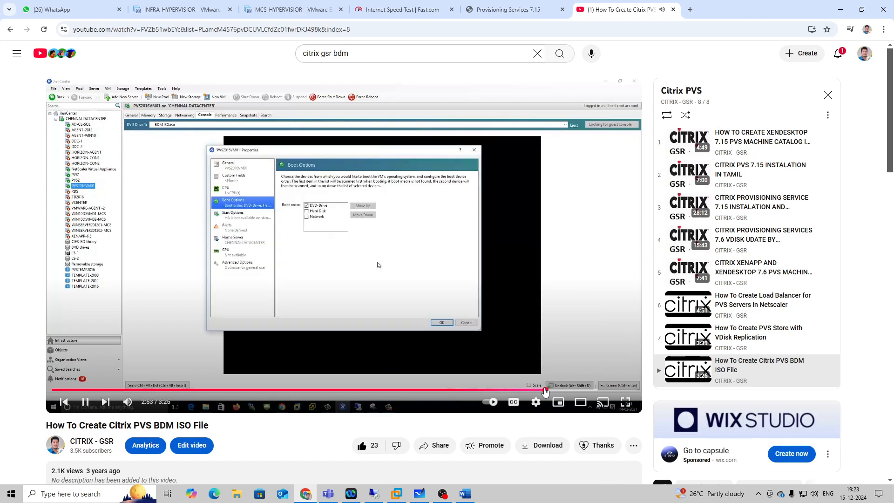
{"action": "left_click", "coordinate": [560, 390]}
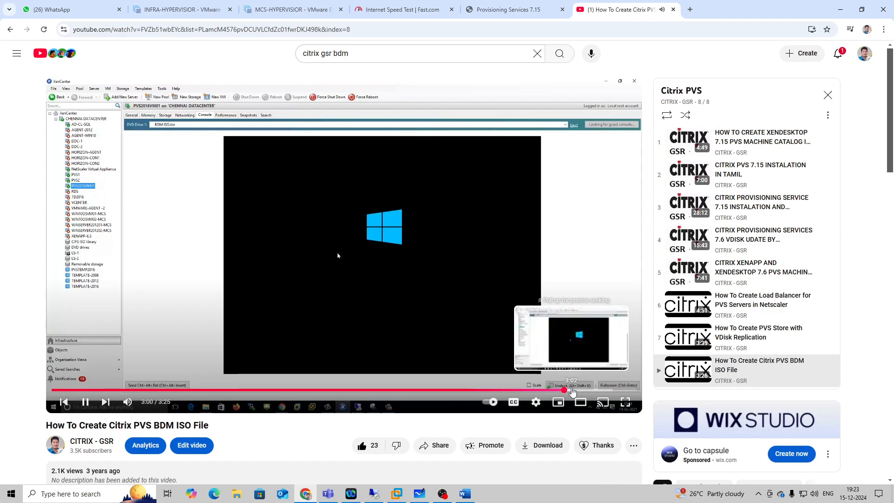
{"action": "left_click", "coordinate": [587, 391]}
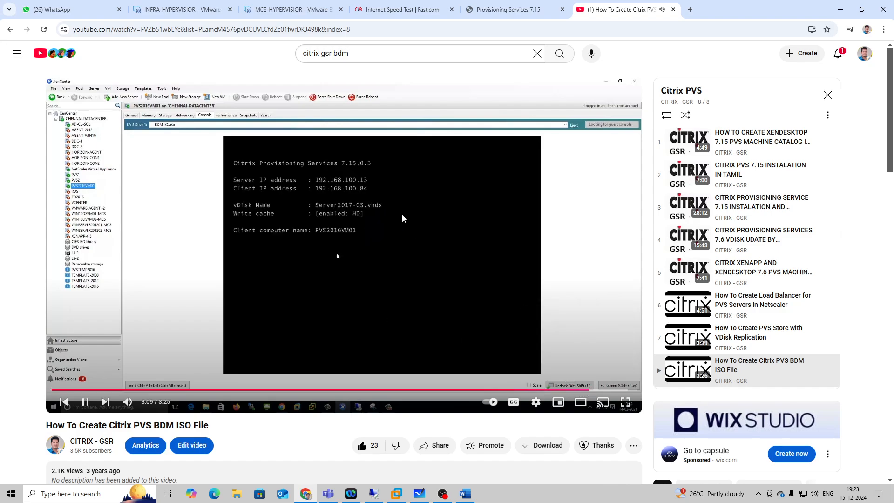
Skip back through the VM boot section of the video and pause it at about 2:34
{"action": "left_click", "coordinate": [571, 390]}
{"action": "left_click", "coordinate": [545, 390]}
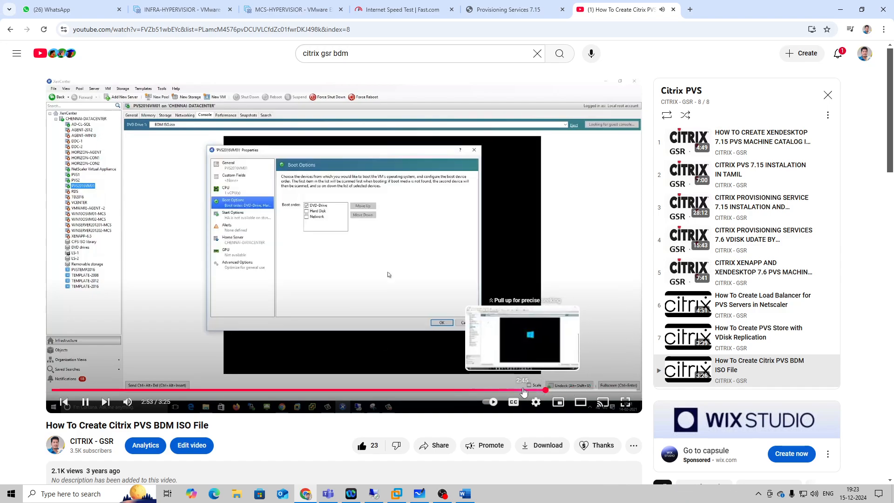
{"action": "left_click", "coordinate": [524, 391]}
{"action": "left_click_drag", "start_coordinate": [524, 391], "coordinate": [454, 394]}
{"action": "left_click", "coordinate": [488, 391]}
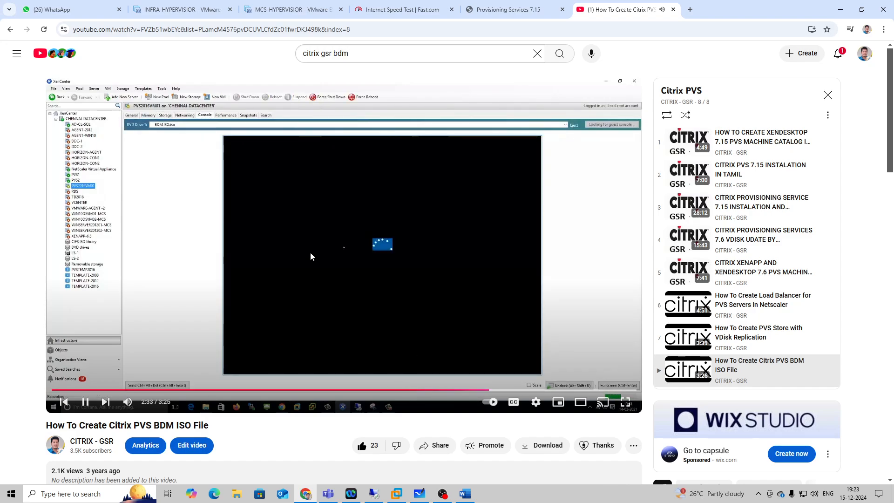
{"action": "left_click", "coordinate": [310, 253]}
Switch briefly to Word and back to Chrome, and search Google in a new tab for "citrix bdm boot process"
{"action": "left_click", "coordinate": [839, 9]}
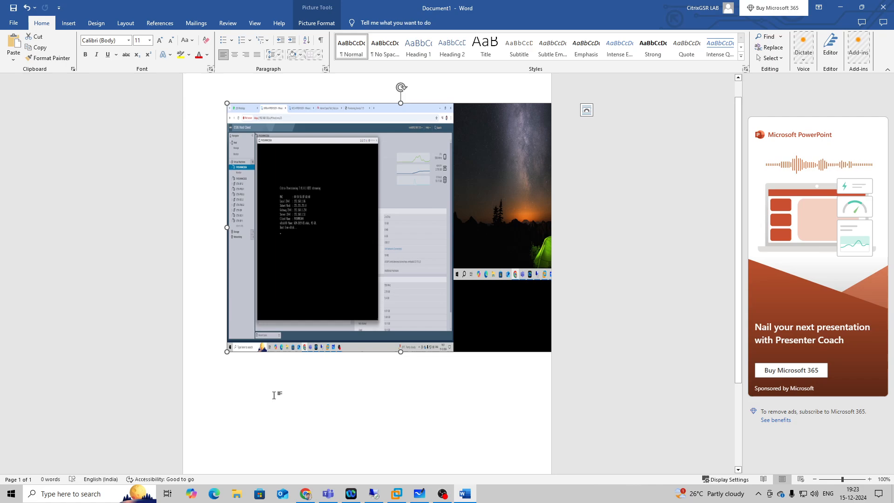
{"action": "left_click", "coordinate": [305, 494]}
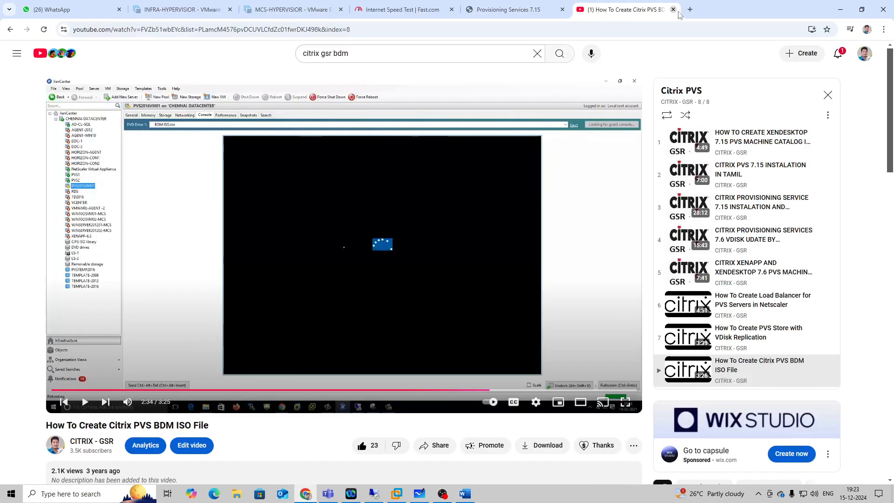
{"action": "key", "text": "ctrl+t"}
{"action": "left_click", "coordinate": [235, 26]}
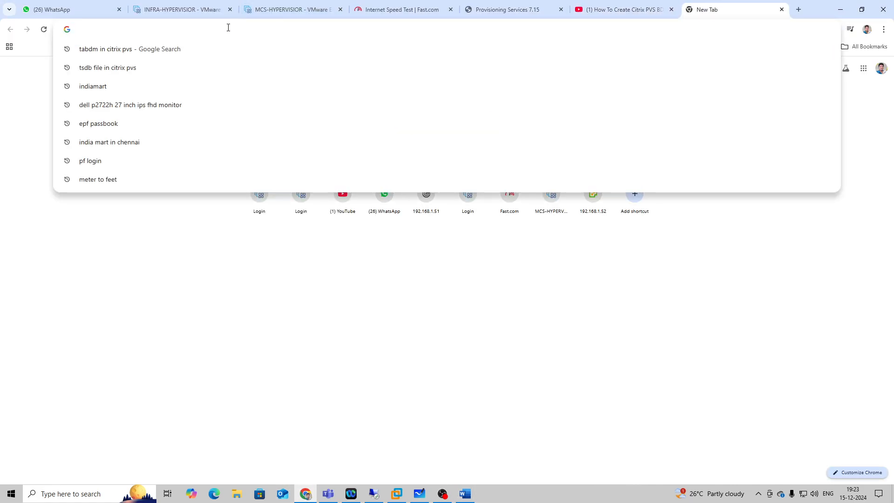
{"action": "type", "text": "citrix "}
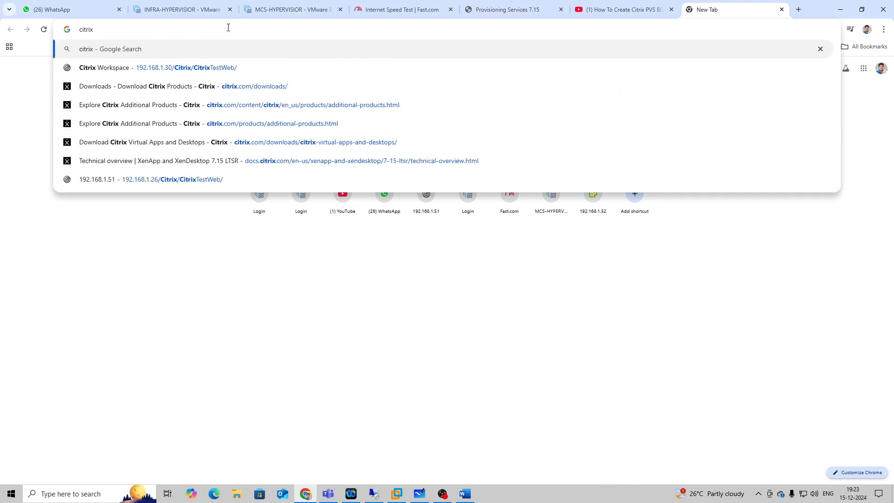
{"action": "type", "text": "BDM b"}
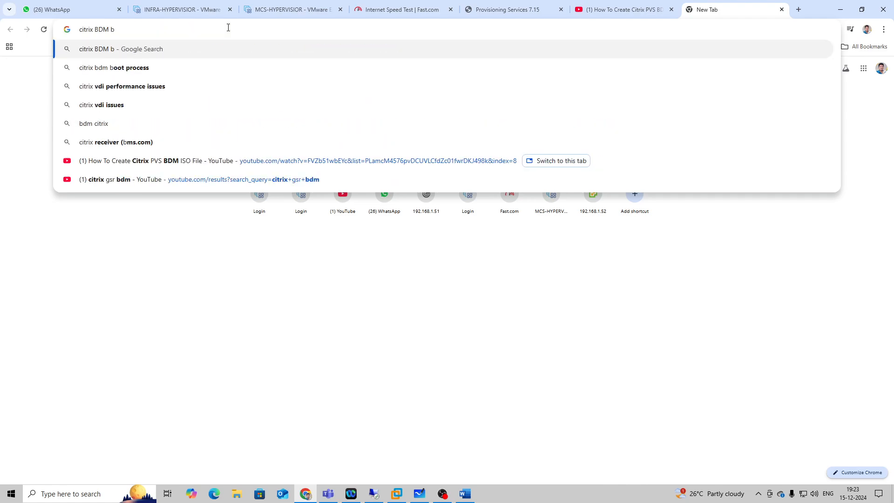
{"action": "left_click", "coordinate": [131, 69]}
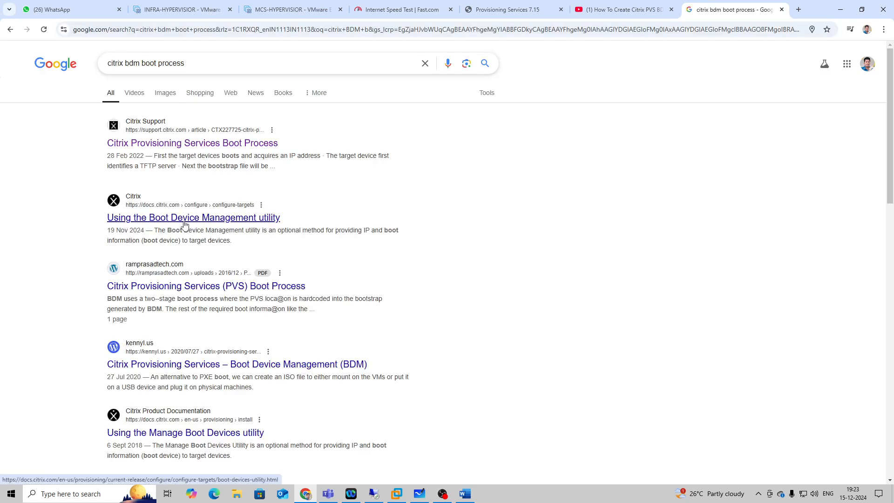
Search for "citrix pvs configure bootstrap" and read through the article "Getting the bootstrap file | Citrix Provisioning 1912 LTSR"
{"action": "left_click", "coordinate": [195, 68]}
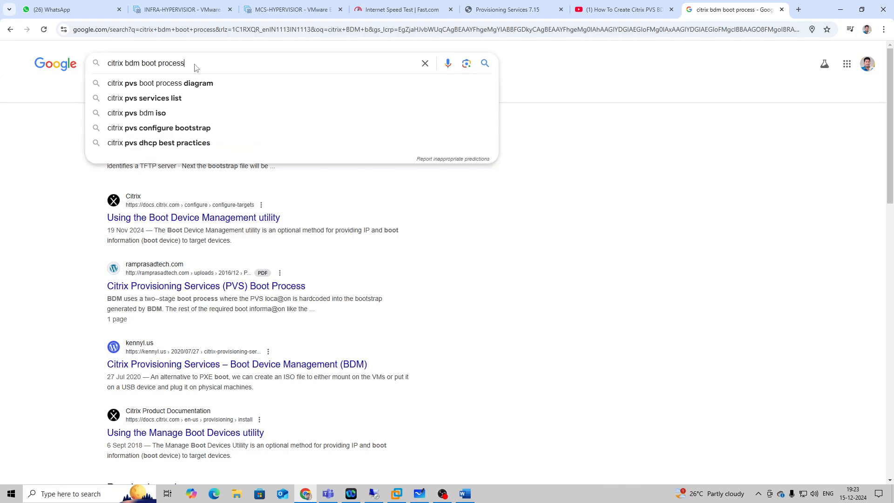
{"action": "left_click", "coordinate": [186, 128]}
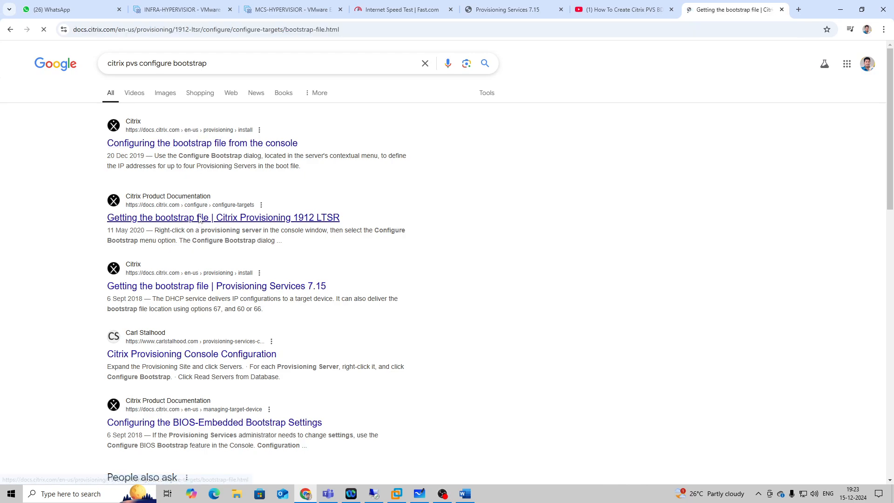
{"action": "scroll", "coordinate": [429, 243], "scroll_direction": "down", "scroll_amount": 14}
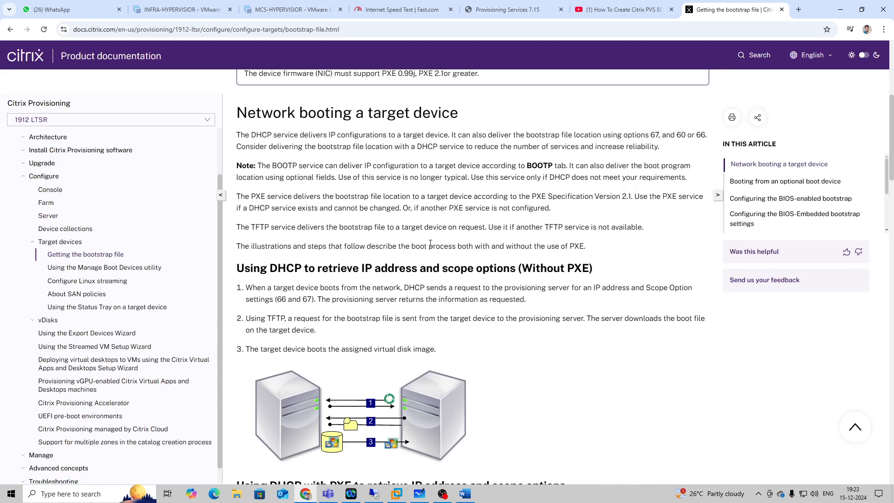
{"action": "scroll", "coordinate": [430, 243], "scroll_direction": "down", "scroll_amount": 10}
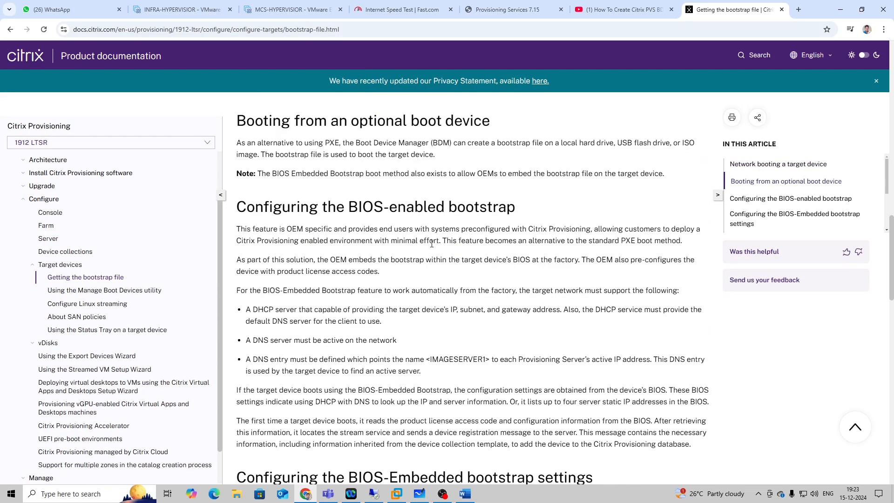
{"action": "scroll", "coordinate": [432, 243], "scroll_direction": "down", "scroll_amount": 6}
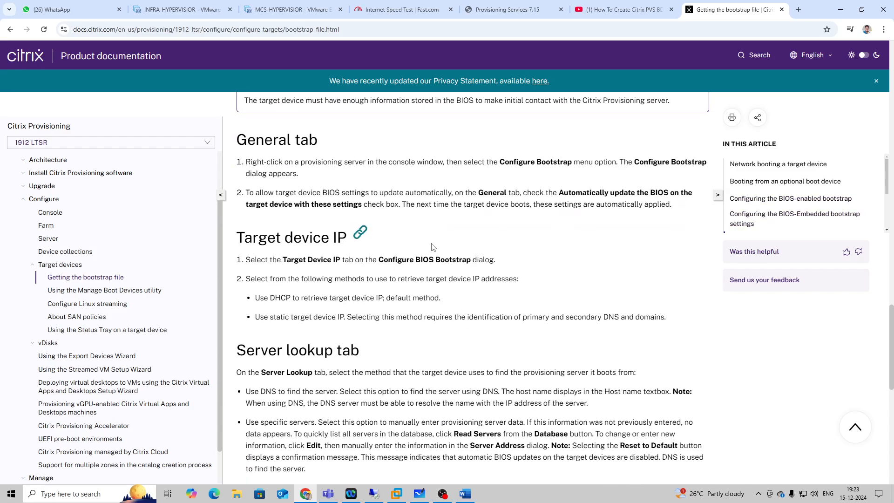
{"action": "scroll", "coordinate": [432, 246], "scroll_direction": "down", "scroll_amount": 6}
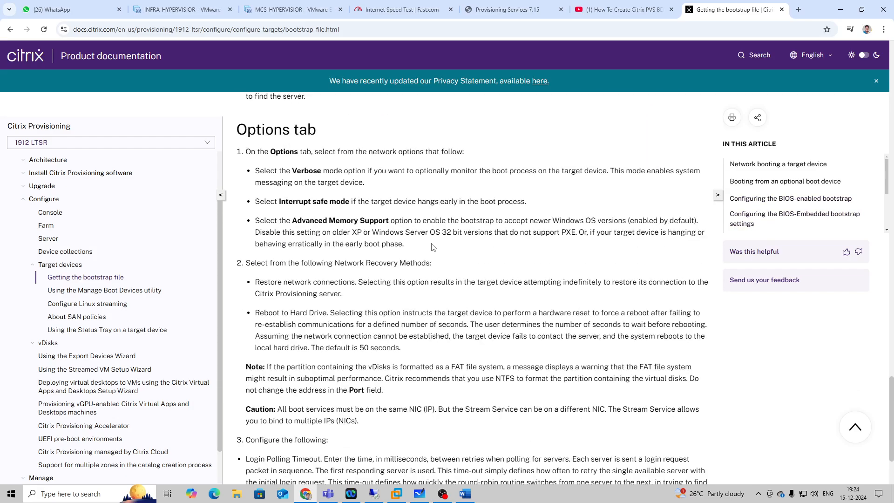
{"action": "scroll", "coordinate": [432, 247], "scroll_direction": "down", "scroll_amount": 3}
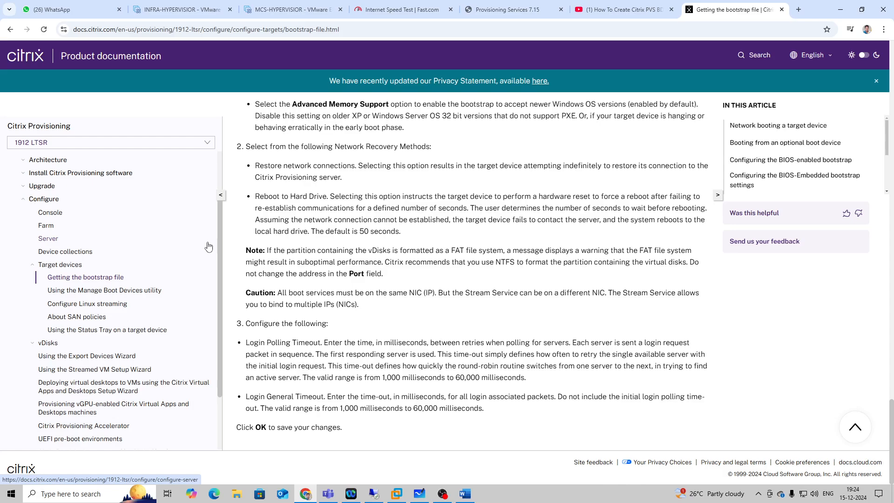
Open the vDisks page of the documentation and skim its sections from virtual disk creation to Device Guard deployments
{"action": "left_click", "coordinate": [48, 342]}
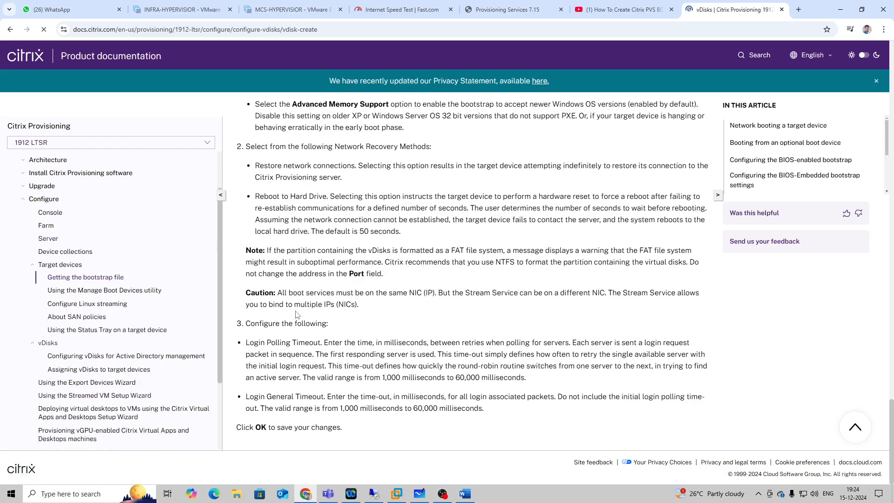
{"action": "scroll", "coordinate": [298, 315], "scroll_direction": "down", "scroll_amount": 12}
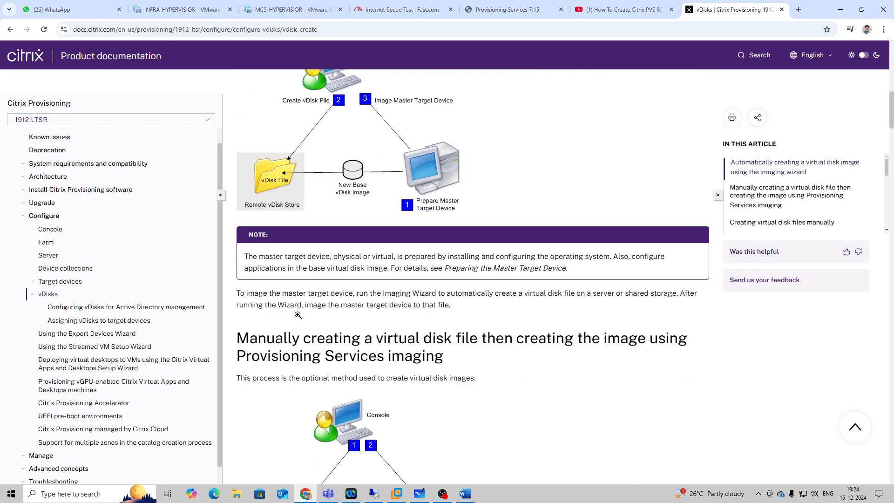
{"action": "scroll", "coordinate": [301, 312], "scroll_direction": "down", "scroll_amount": 2}
{"action": "scroll", "coordinate": [306, 254], "scroll_direction": "down", "scroll_amount": 5}
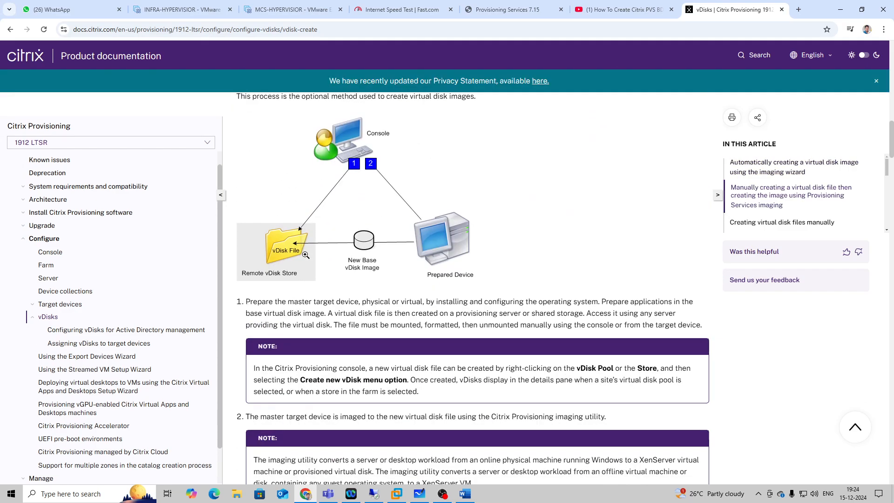
{"action": "scroll", "coordinate": [306, 255], "scroll_direction": "down", "scroll_amount": 5}
{"action": "scroll", "coordinate": [305, 256], "scroll_direction": "down", "scroll_amount": 4}
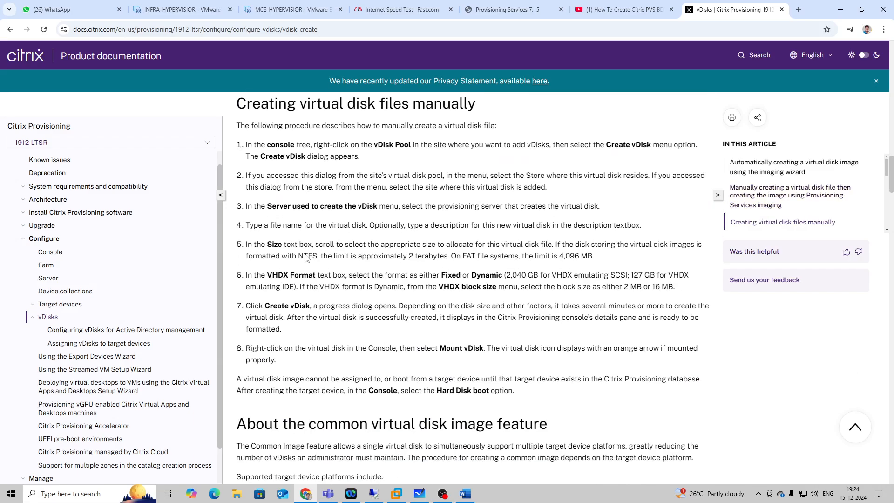
{"action": "scroll", "coordinate": [306, 254], "scroll_direction": "down", "scroll_amount": 14}
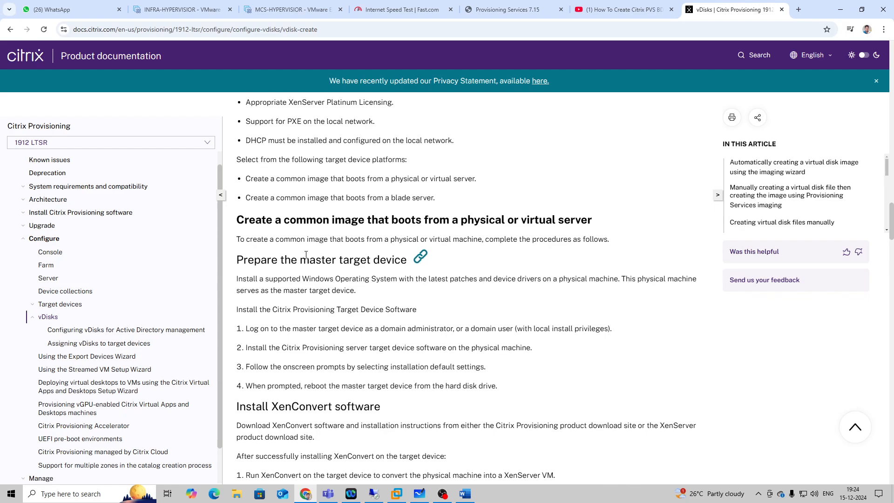
{"action": "scroll", "coordinate": [306, 254], "scroll_direction": "up", "scroll_amount": 2}
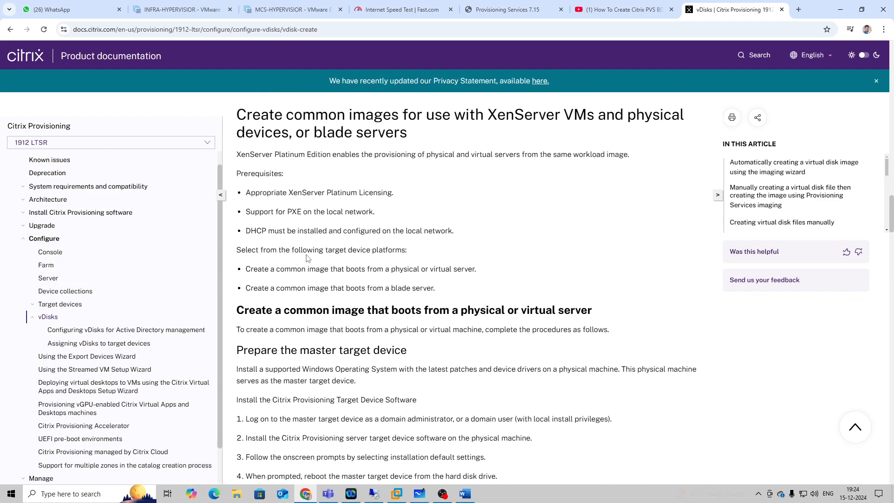
{"action": "scroll", "coordinate": [307, 257], "scroll_direction": "down", "scroll_amount": 7}
{"action": "scroll", "coordinate": [308, 256], "scroll_direction": "down", "scroll_amount": 18}
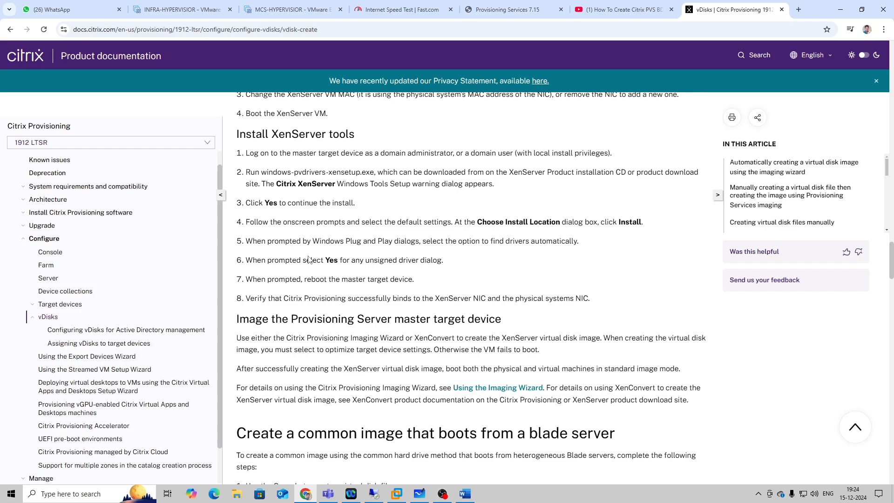
{"action": "scroll", "coordinate": [311, 259], "scroll_direction": "down", "scroll_amount": 5}
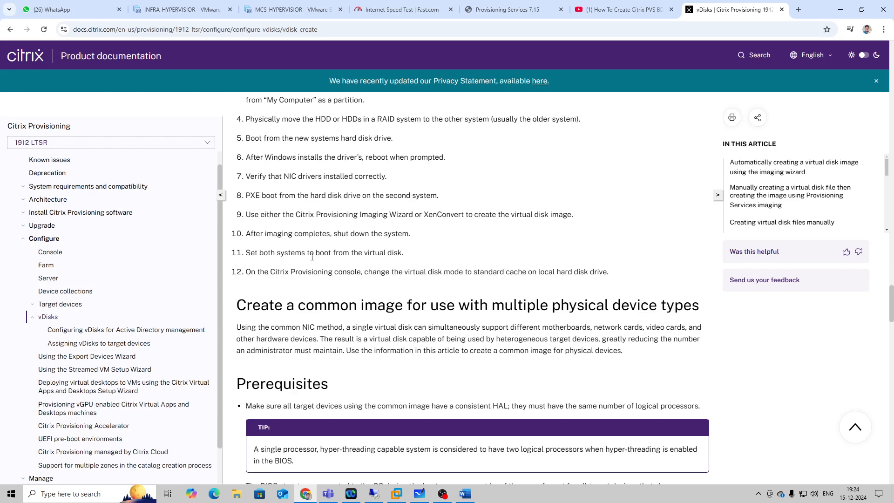
{"action": "scroll", "coordinate": [314, 260], "scroll_direction": "down", "scroll_amount": 15}
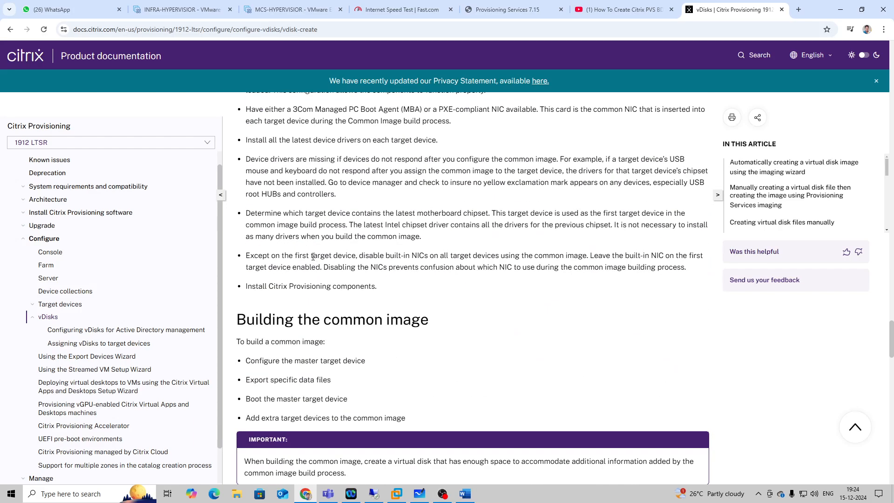
{"action": "scroll", "coordinate": [314, 259], "scroll_direction": "down", "scroll_amount": 20}
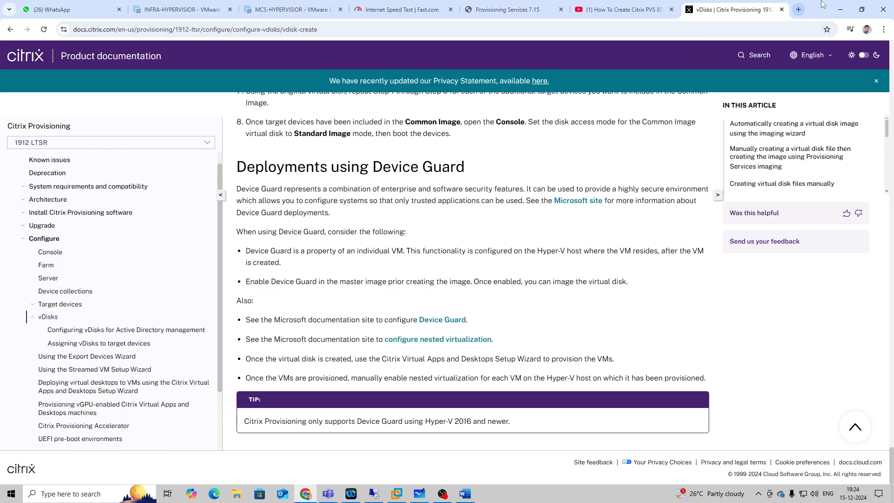
Minimize the Chrome and Word windows and switch to the blank board in Microsoft Whiteboard
{"action": "left_click", "coordinate": [841, 9]}
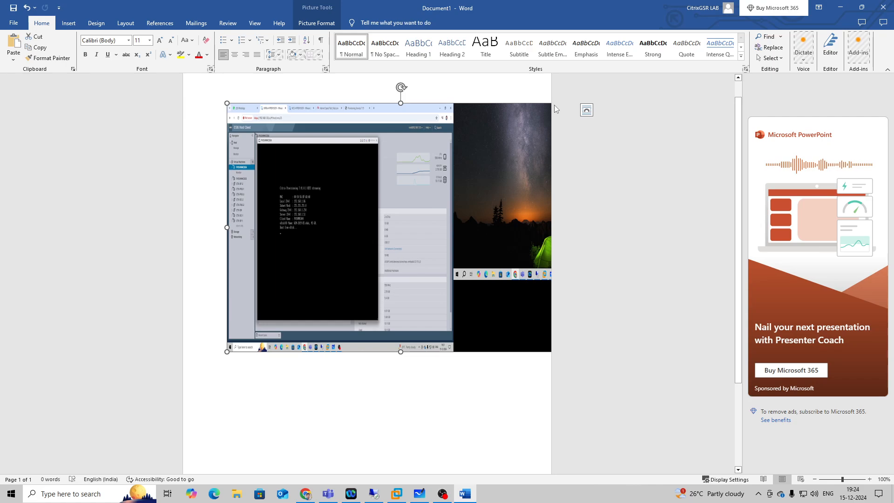
{"action": "left_click", "coordinate": [841, 10]}
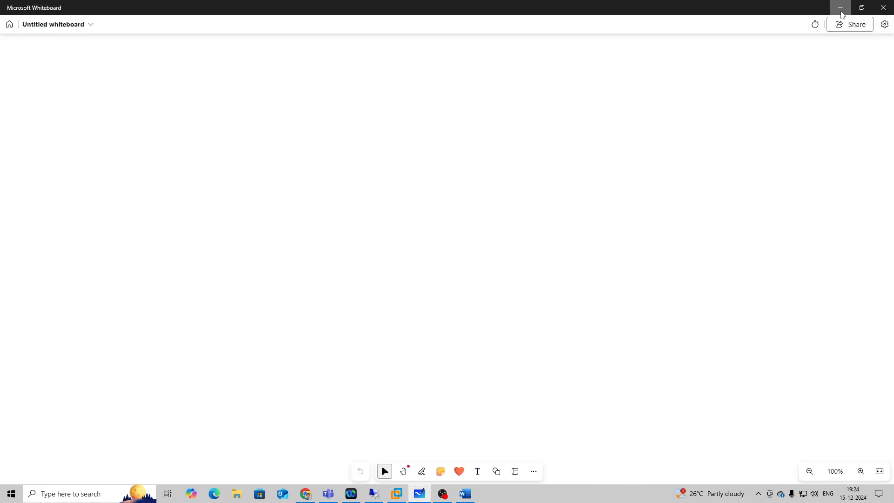
{"action": "left_click", "coordinate": [841, 10]}
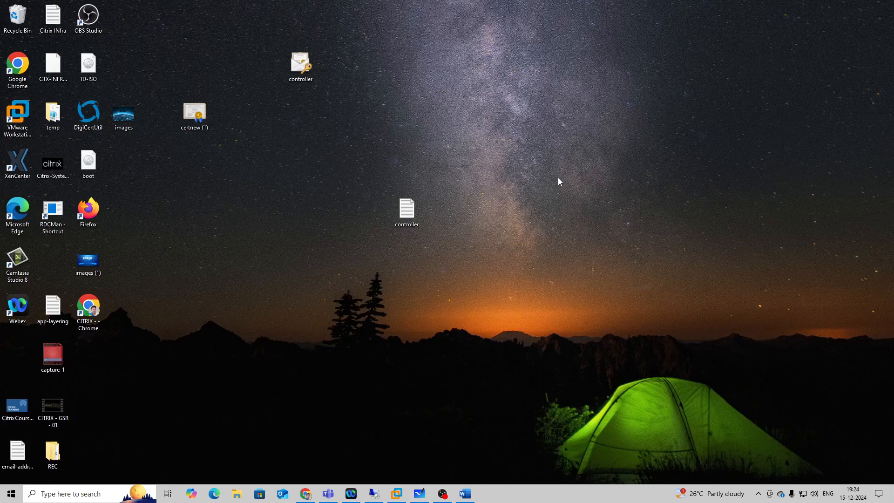
{"action": "left_click", "coordinate": [419, 494]}
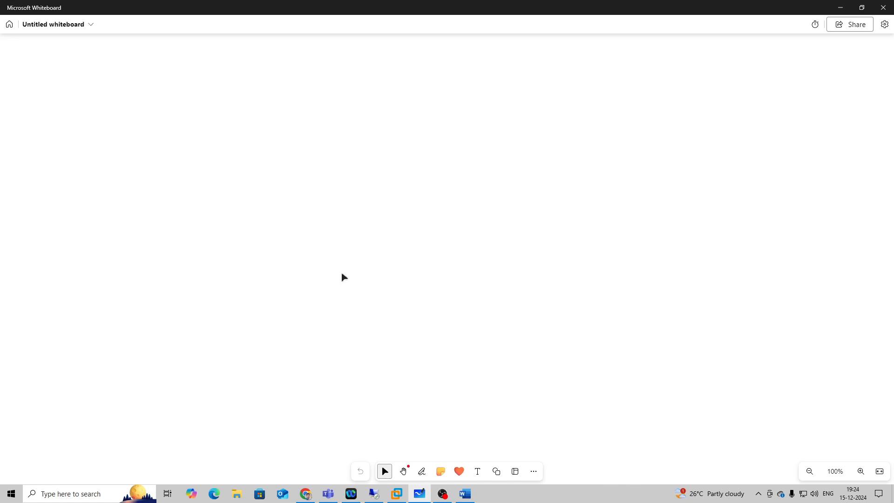
Draw a tall rectangle and a small rounded rectangle beside it, with an arrow pointing from the rounded shape to the tall rectangle
{"action": "left_click", "coordinate": [497, 471]}
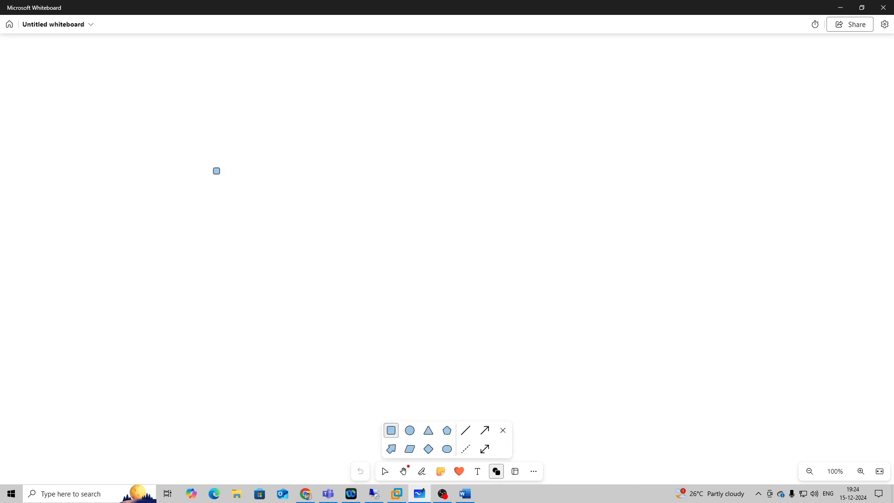
{"action": "mouse_move", "coordinate": [182, 82]}
{"action": "left_mouse_down"}
{"action": "mouse_move", "coordinate": [223, 110]}
{"action": "mouse_move", "coordinate": [230, 153]}
{"action": "left_mouse_up"}
{"action": "left_click", "coordinate": [446, 451]}
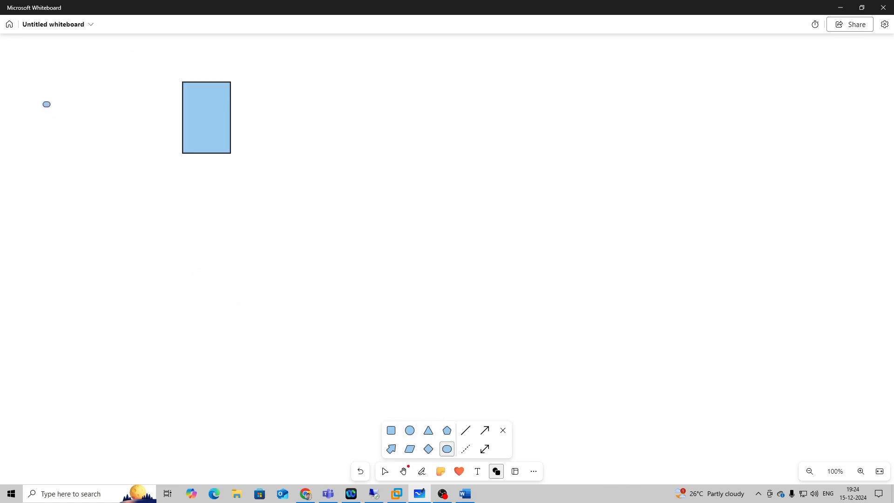
{"action": "mouse_move", "coordinate": [44, 102]}
{"action": "left_mouse_down"}
{"action": "mouse_move", "coordinate": [70, 123]}
{"action": "mouse_move", "coordinate": [179, 111]}
{"action": "left_mouse_up"}
{"action": "left_click", "coordinate": [485, 430]}
Add two small squares, one above the other, and draw an arrow from the tall rectangle to each of them
{"action": "left_click", "coordinate": [391, 430]}
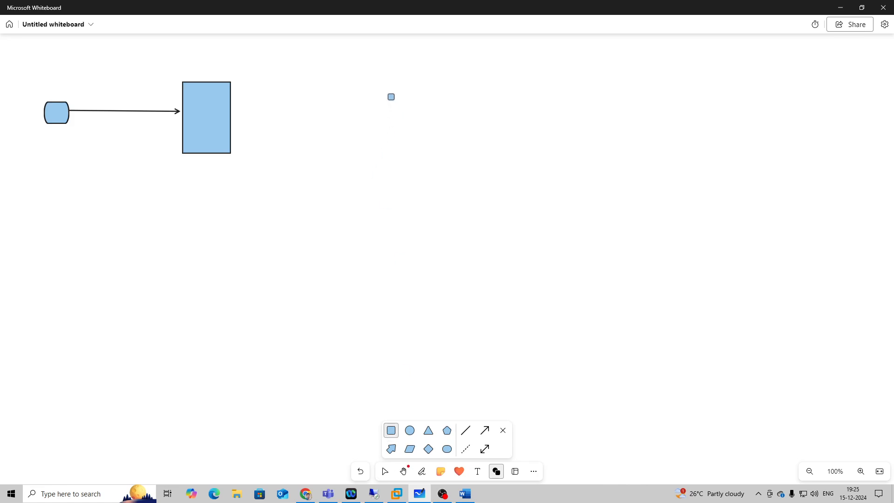
{"action": "left_click_drag", "start_coordinate": [387, 93], "coordinate": [408, 114]}
{"action": "left_click", "coordinate": [391, 431]}
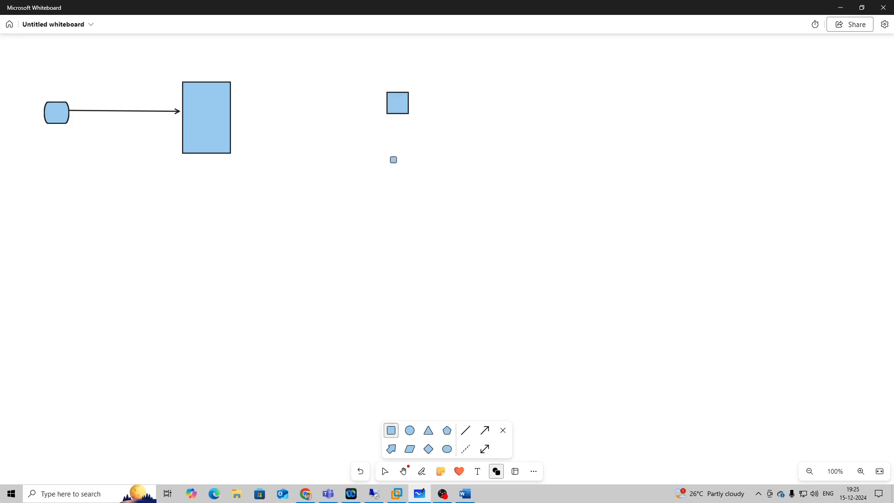
{"action": "left_click_drag", "start_coordinate": [388, 142], "coordinate": [411, 164]}
{"action": "left_click", "coordinate": [485, 430]}
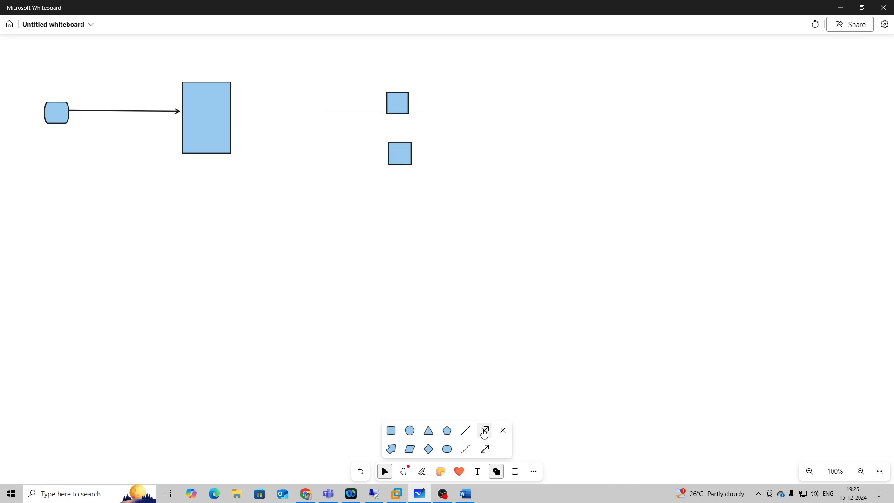
{"action": "left_click_drag", "start_coordinate": [230, 103], "coordinate": [383, 100]}
{"action": "left_click", "coordinate": [484, 430]}
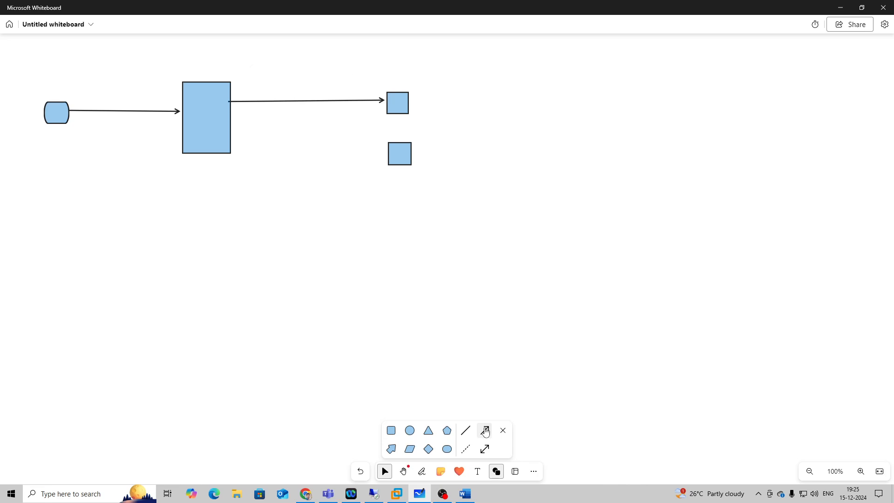
{"action": "left_click_drag", "start_coordinate": [233, 146], "coordinate": [387, 146]}
{"action": "left_click", "coordinate": [326, 84]}
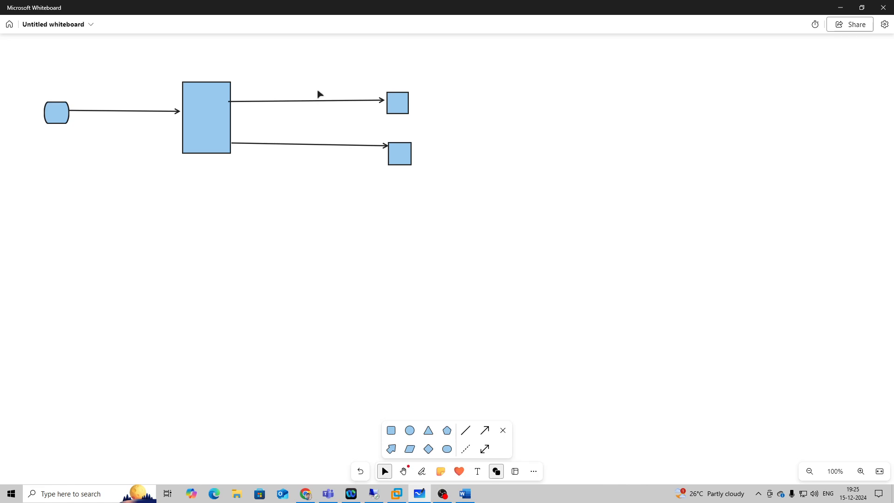
Switch to DHCP in the 192.168.1.20 remote session and examine scope options 066 Boot Server Host Name and 067 Bootfile Name
{"action": "left_click", "coordinate": [374, 493]}
{"action": "left_click", "coordinate": [192, 493]}
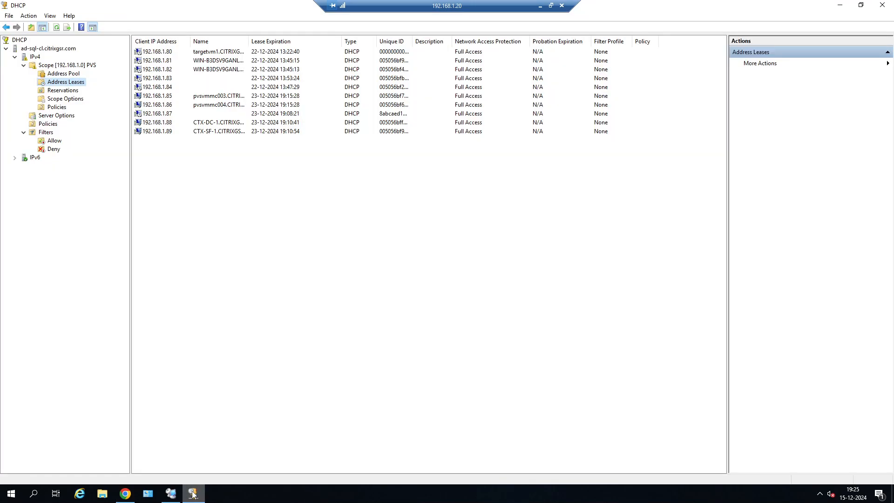
{"action": "left_click", "coordinate": [64, 100]}
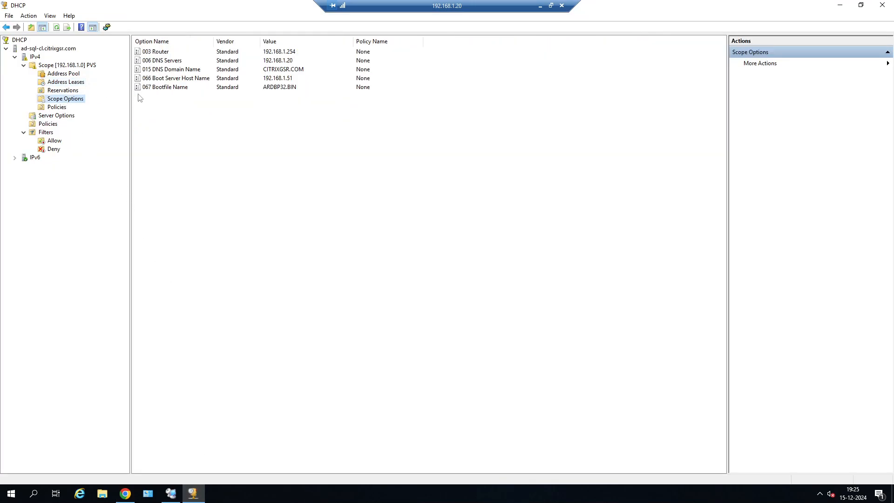
{"action": "left_click", "coordinate": [168, 88]}
{"action": "left_click", "coordinate": [177, 79]}
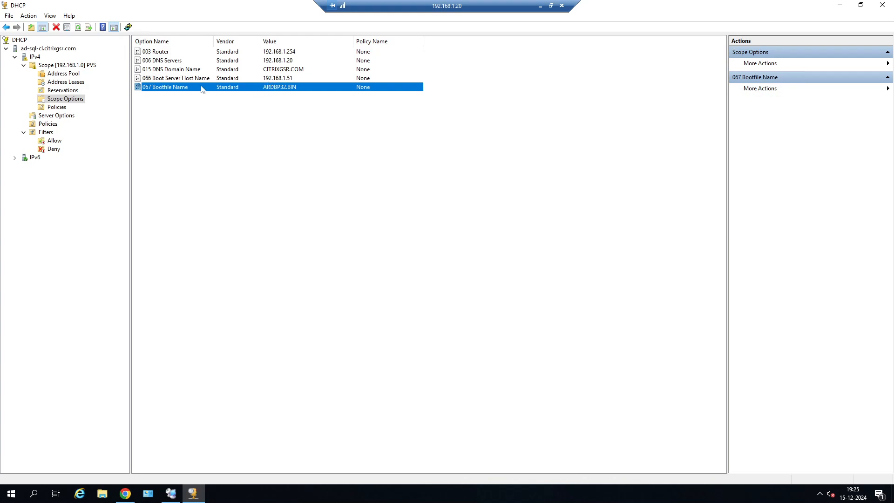
{"action": "left_click", "coordinate": [184, 83]}
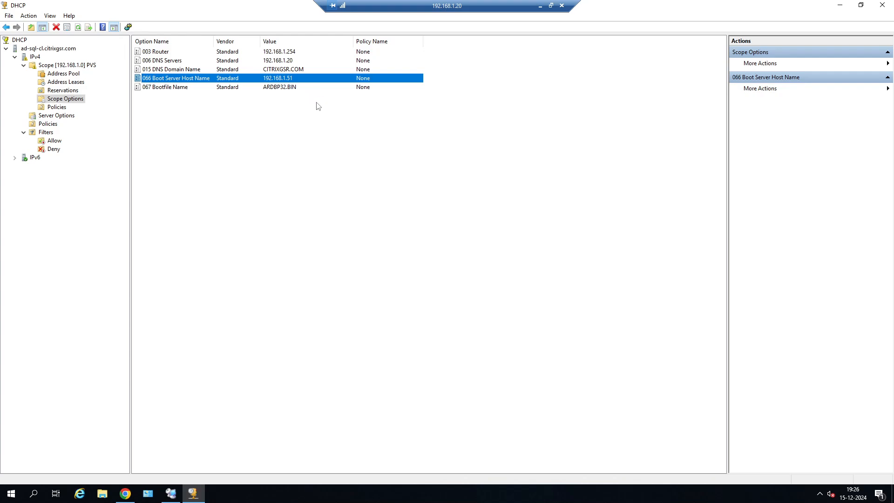
Switch to the ctx-pvs-1 session, cancel the Citrix Provisioning Configuration Wizard and connect the console to the localhost farm with Windows credentials
{"action": "left_click", "coordinate": [539, 6]}
{"action": "left_click", "coordinate": [374, 494]}
{"action": "left_click", "coordinate": [192, 493]}
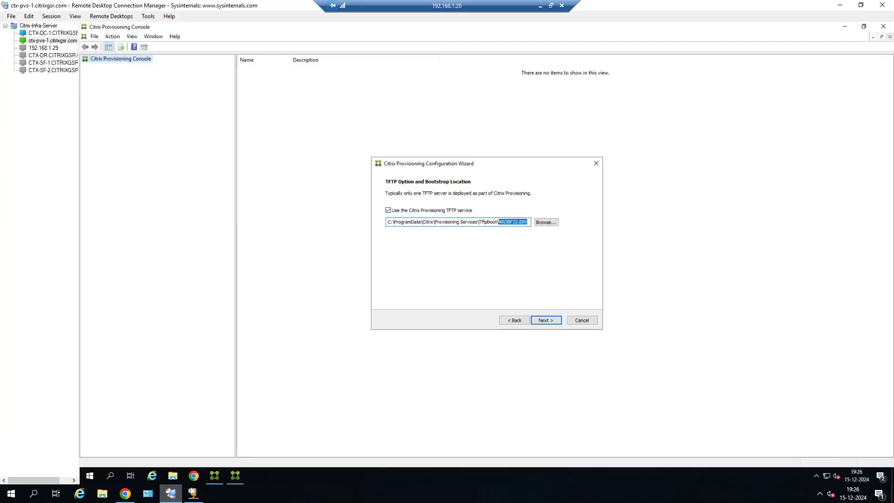
{"action": "left_click", "coordinate": [580, 320]}
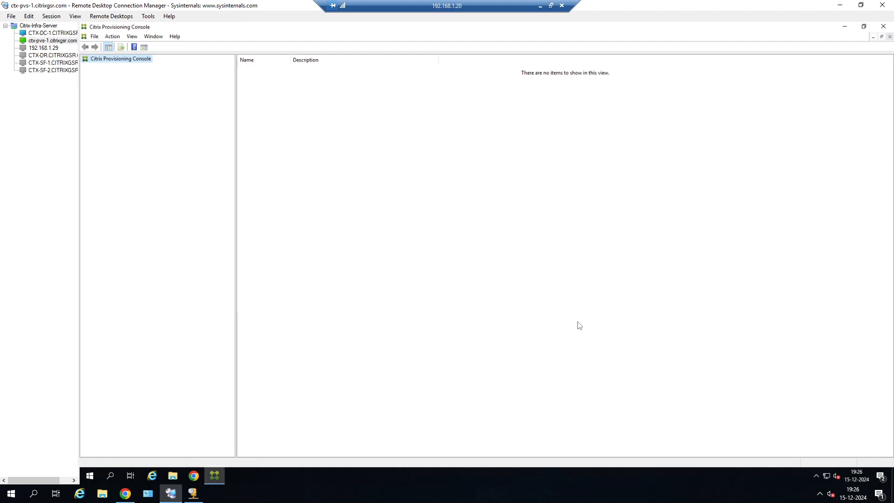
{"action": "right_click", "coordinate": [124, 61]}
{"action": "left_click", "coordinate": [150, 70]}
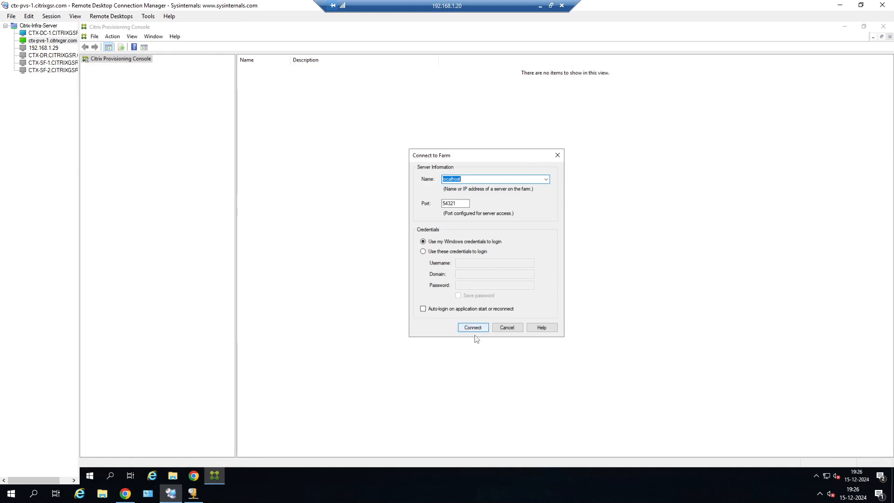
{"action": "left_click", "coordinate": [470, 327]}
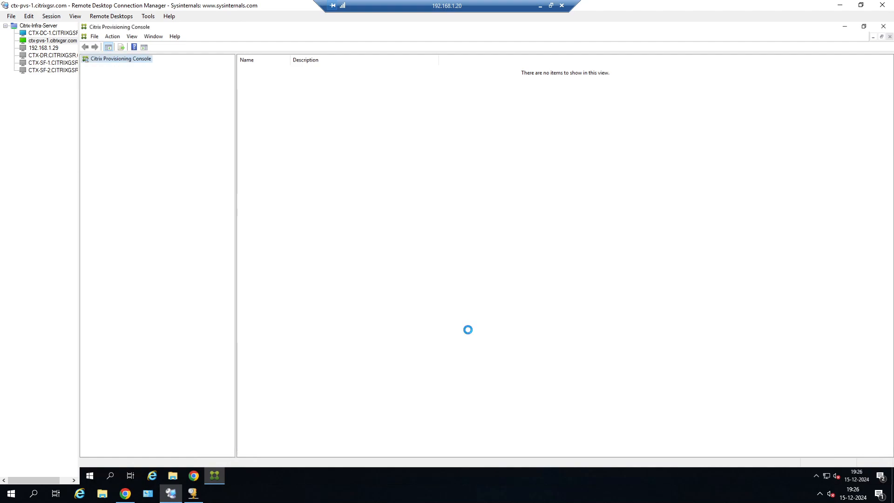
Open the PVS_MC-2 device collection under the INDIA site and widen the MAC column to examine PVSVMMC003's address
{"action": "left_click", "coordinate": [85, 66]}
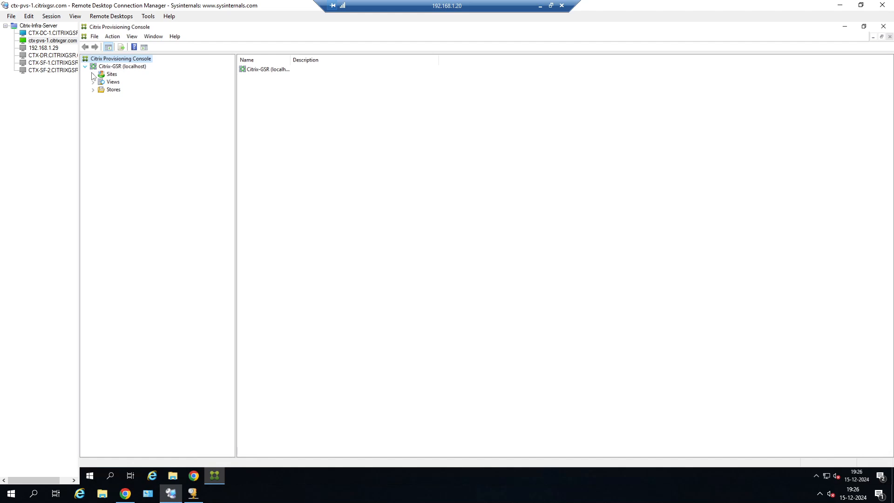
{"action": "left_click", "coordinate": [93, 74]}
{"action": "left_click", "coordinate": [101, 82]}
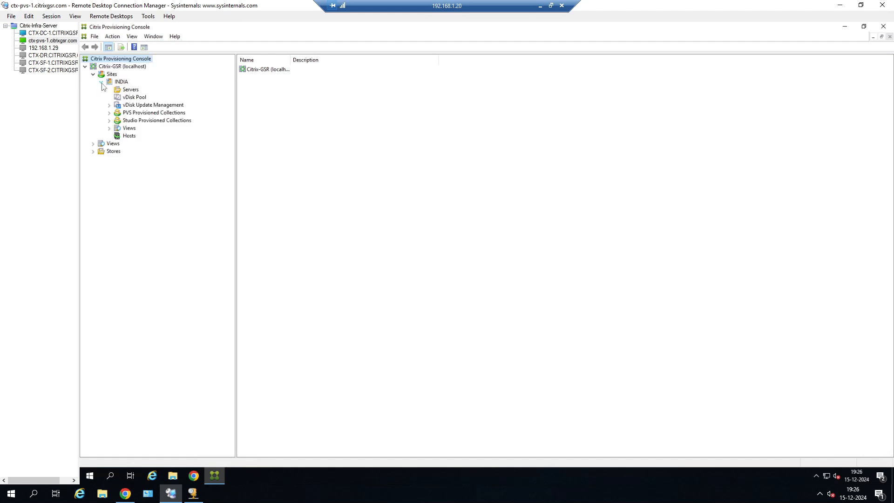
{"action": "left_click", "coordinate": [110, 105]}
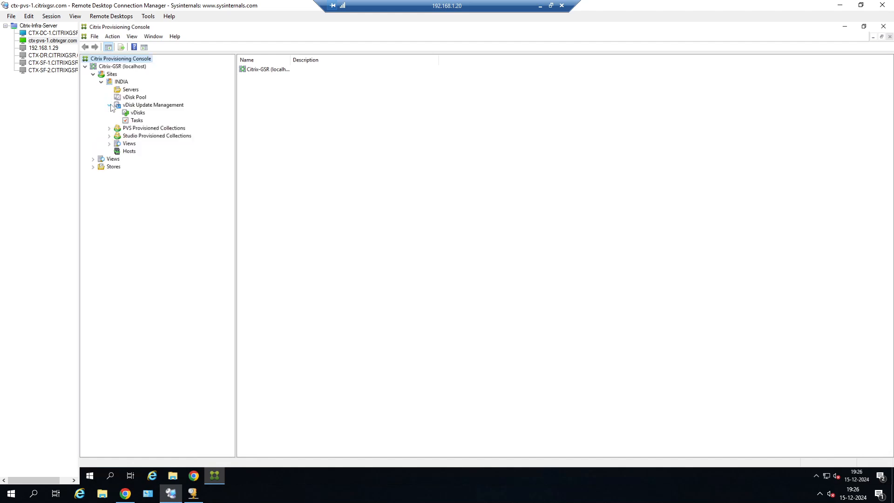
{"action": "left_click", "coordinate": [109, 128]}
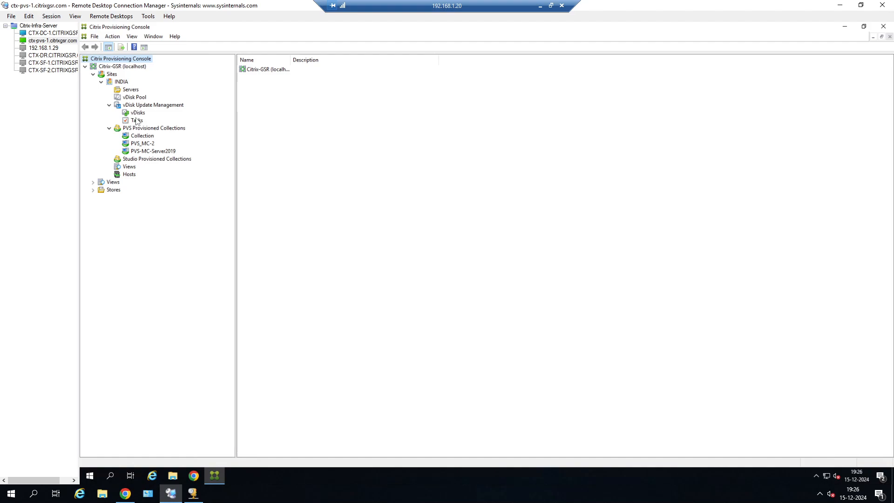
{"action": "left_click", "coordinate": [142, 145]}
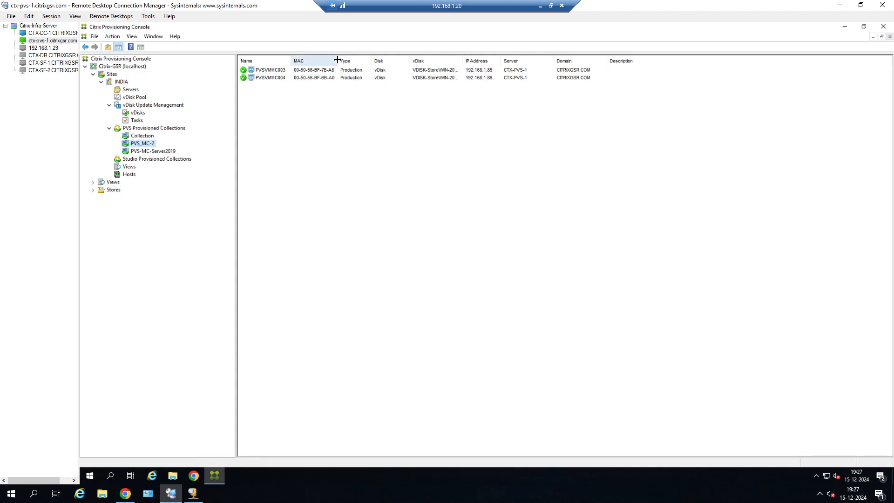
{"action": "left_click_drag", "start_coordinate": [338, 60], "coordinate": [355, 59]}
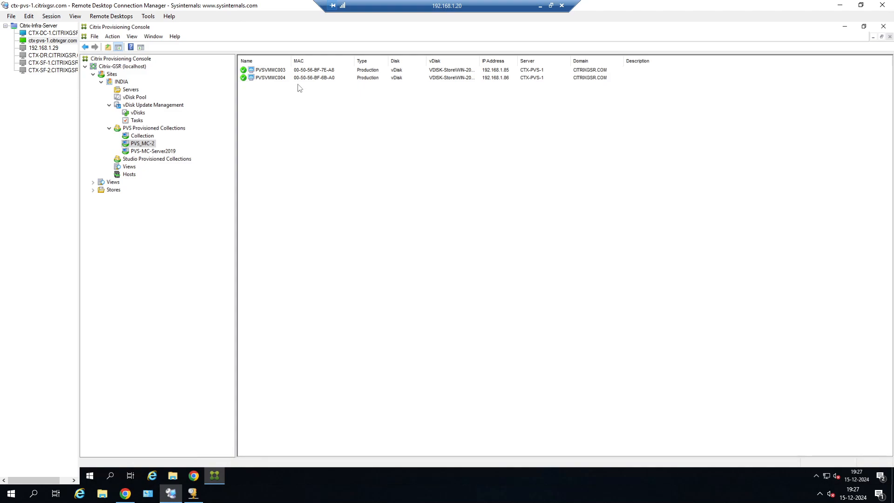
{"action": "left_click", "coordinate": [312, 71]}
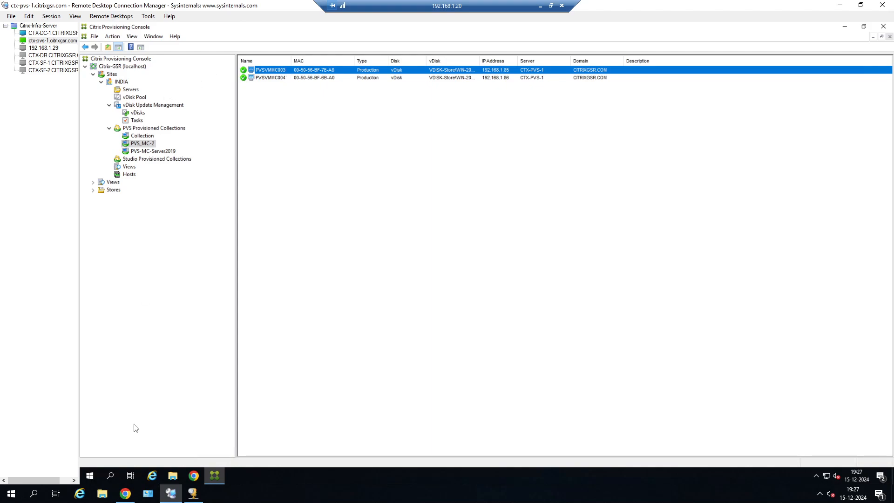
Switch to the vSphere login page in Chrome and try to log in as vpshere.local\administrator with the account password
{"action": "left_click", "coordinate": [125, 493]}
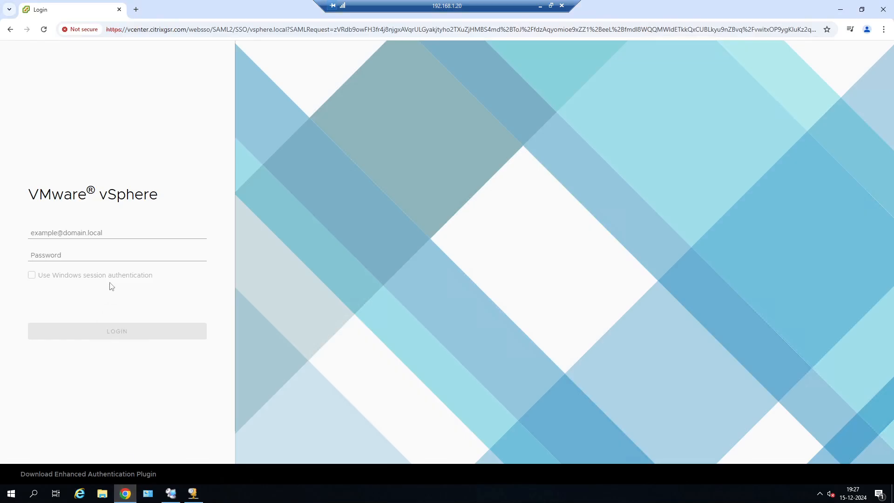
{"action": "left_click", "coordinate": [113, 233]}
{"action": "type", "text": "vps"}
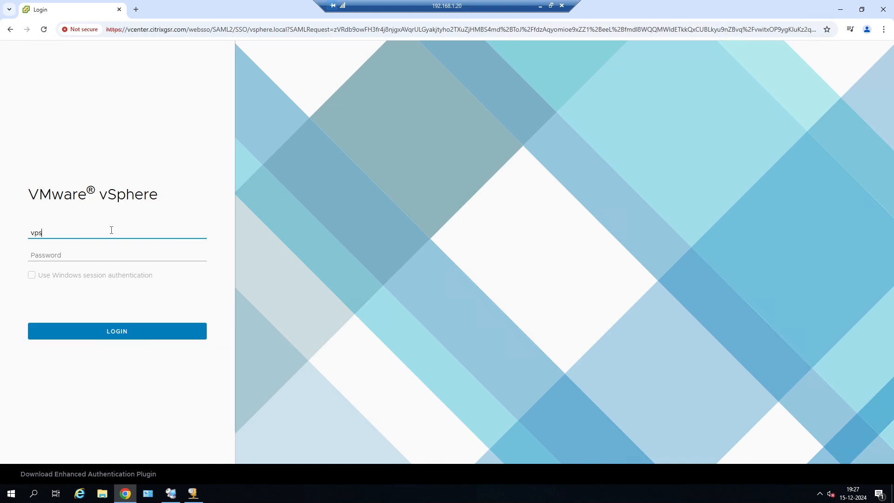
{"action": "type", "text": "here.local\\administrator"}
{"action": "key", "text": "Tab"}
{"action": "type", "text": "••"}
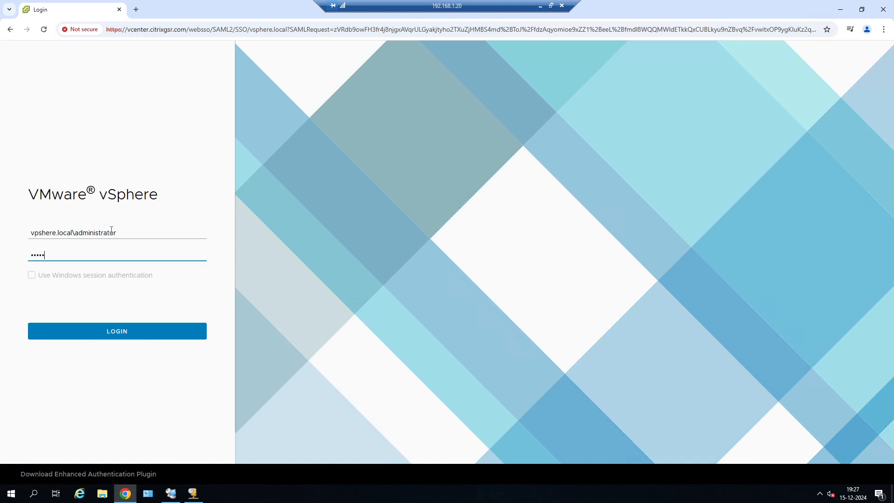
{"action": "type", "text": "•••••••"}
{"action": "key", "text": "Return"}
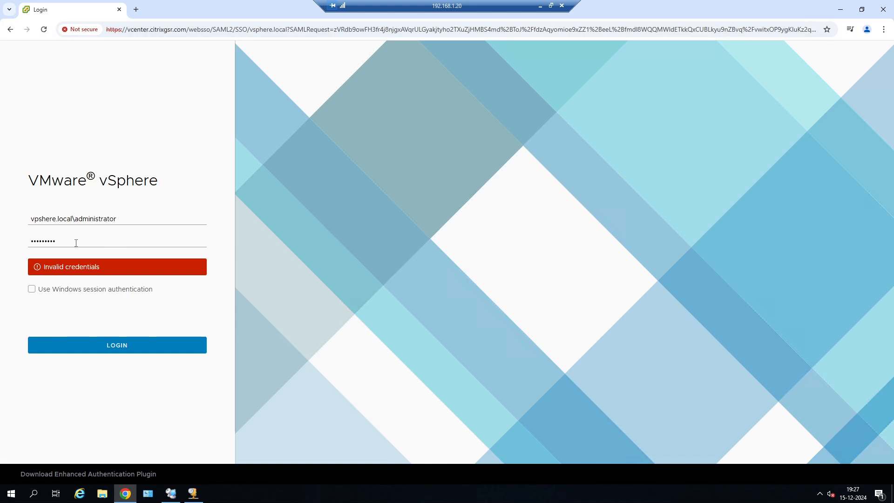
Re-enter the account password and try again to log in to vSphere with the same user name
{"action": "double_click", "coordinate": [76, 242]}
{"action": "key", "text": "BackSpace"}
{"action": "type", "text": "•••••••••"}
{"action": "key", "text": "Return"}
{"action": "left_click", "coordinate": [132, 222]}
{"action": "key", "text": "BackSpace"}
{"action": "double_click", "coordinate": [76, 244]}
{"action": "key", "text": "BackSpace"}
{"action": "type", "text": "a"}
{"action": "key", "text": "Return"}
{"action": "left_click", "coordinate": [73, 246]}
{"action": "key", "text": "ctrl+a"}
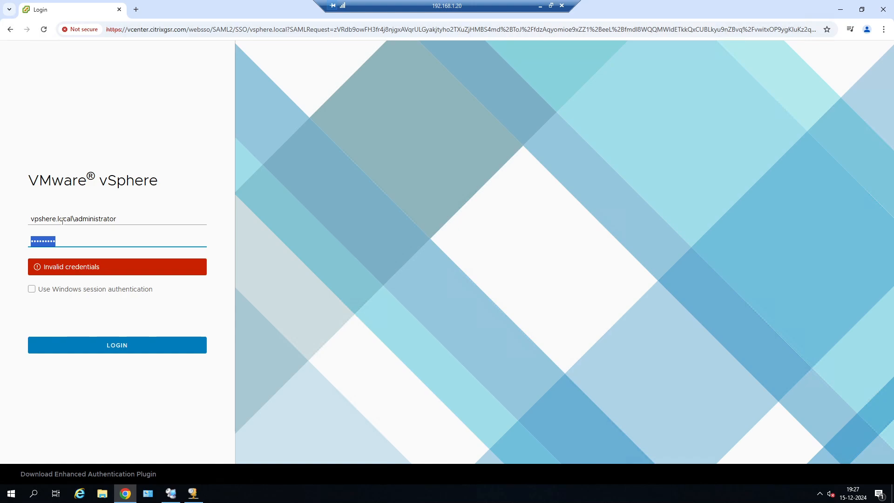
Correct the domain in the user name to vsphere.local and log in to vSphere
{"action": "left_click_drag", "start_coordinate": [57, 219], "coordinate": [16, 222]}
{"action": "key", "text": "BackSpace"}
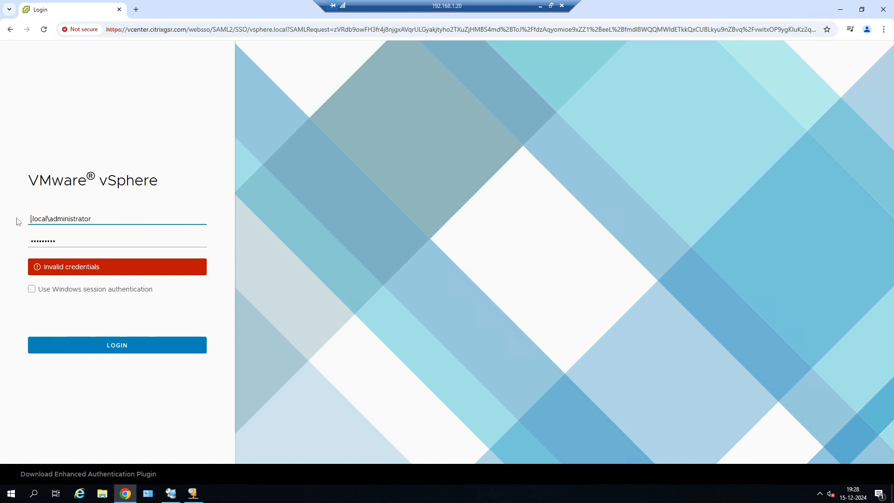
{"action": "type", "text": "vsphere."}
{"action": "left_click", "coordinate": [88, 345]}
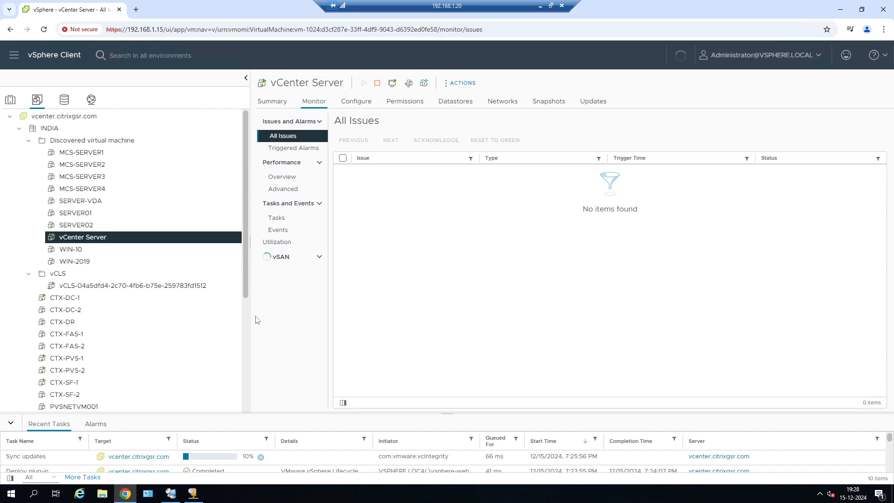
Select the PVSVMMC003 virtual machine in the inventory and display its summary
{"action": "scroll", "coordinate": [163, 286], "scroll_direction": "down", "scroll_amount": 4}
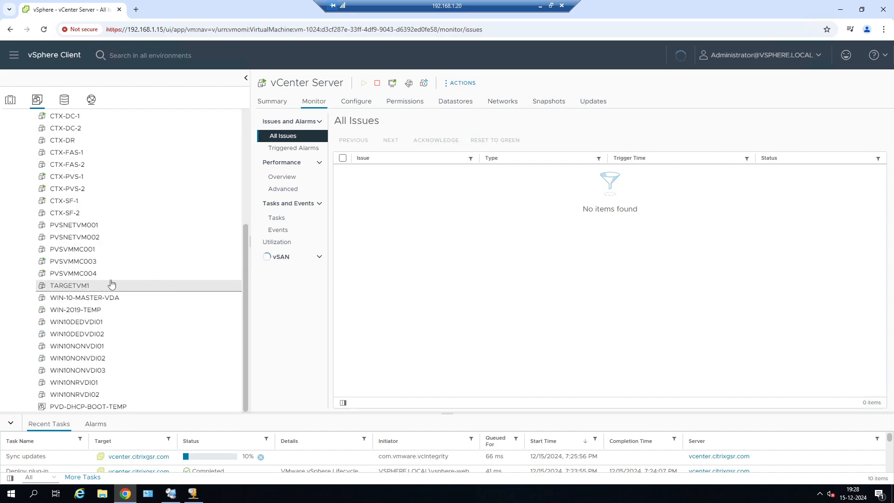
{"action": "left_click", "coordinate": [74, 270]}
{"action": "left_click", "coordinate": [75, 278]}
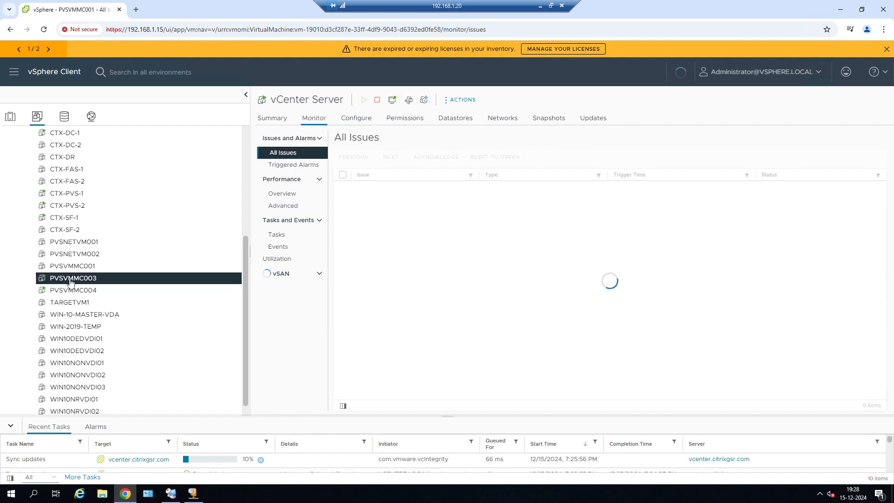
{"action": "left_click", "coordinate": [272, 119]}
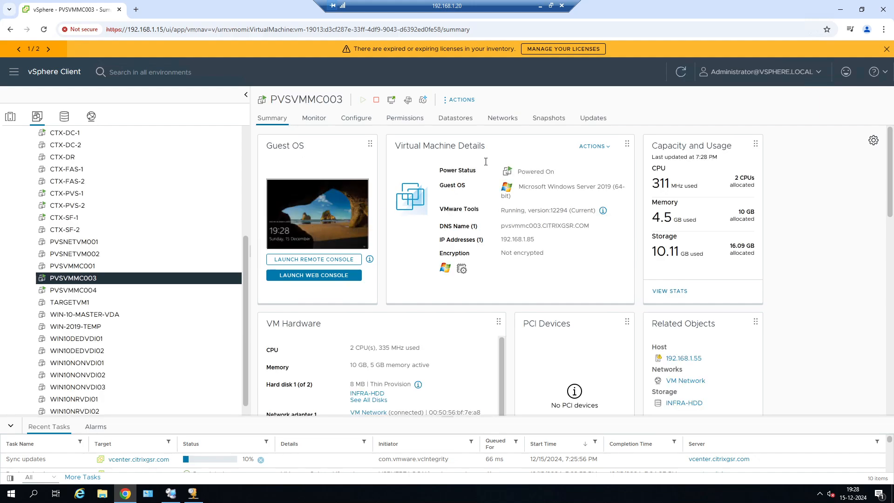
Check the MAC address of Network adapter 1 in PVSVMMC003's settings and switch back to the Citrix Provisioning Console to compare it
{"action": "left_click", "coordinate": [446, 100]}
{"action": "left_click", "coordinate": [485, 319]}
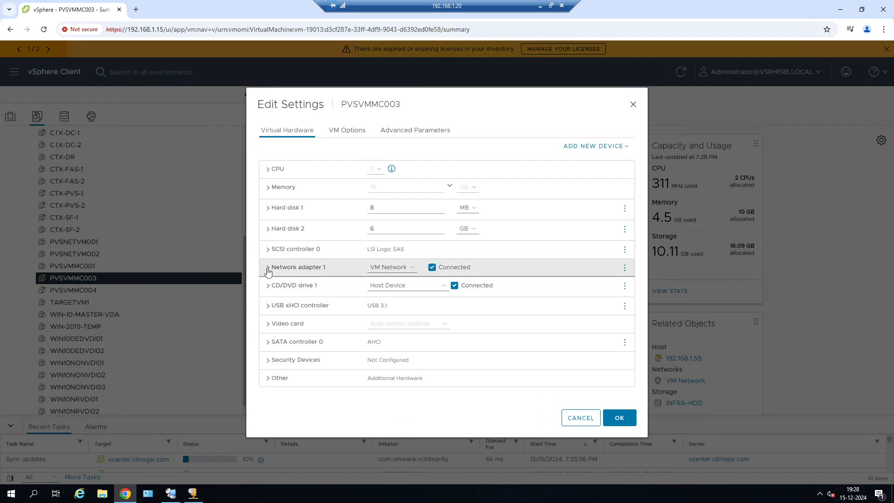
{"action": "left_click", "coordinate": [268, 269]}
{"action": "scroll", "coordinate": [405, 280], "scroll_direction": "down", "scroll_amount": 1}
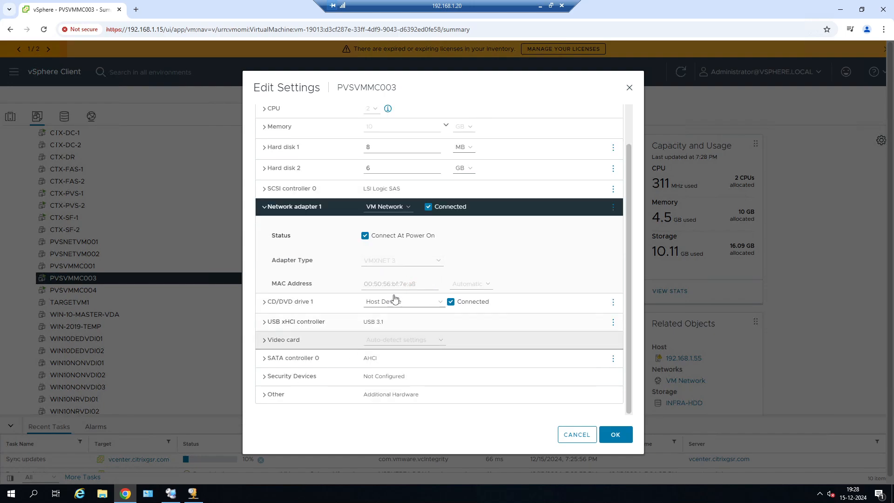
{"action": "left_click", "coordinate": [170, 493]}
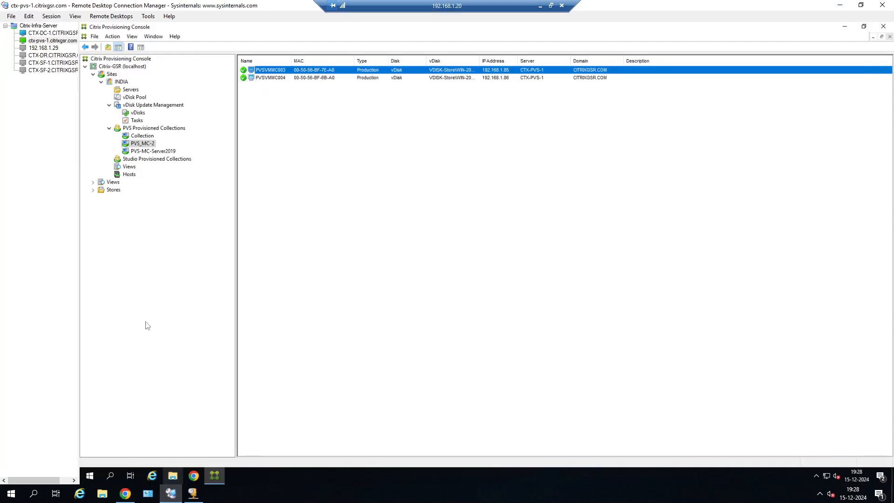
Set the MAC address of target device PVSVMMC003 to 00-50-56-BF-7E-00 in its properties
{"action": "right_click", "coordinate": [328, 71]}
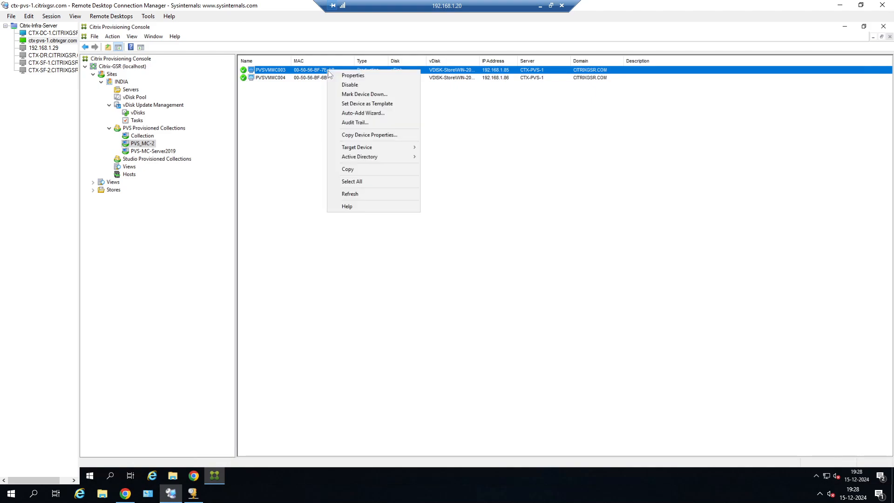
{"action": "left_click", "coordinate": [353, 75]}
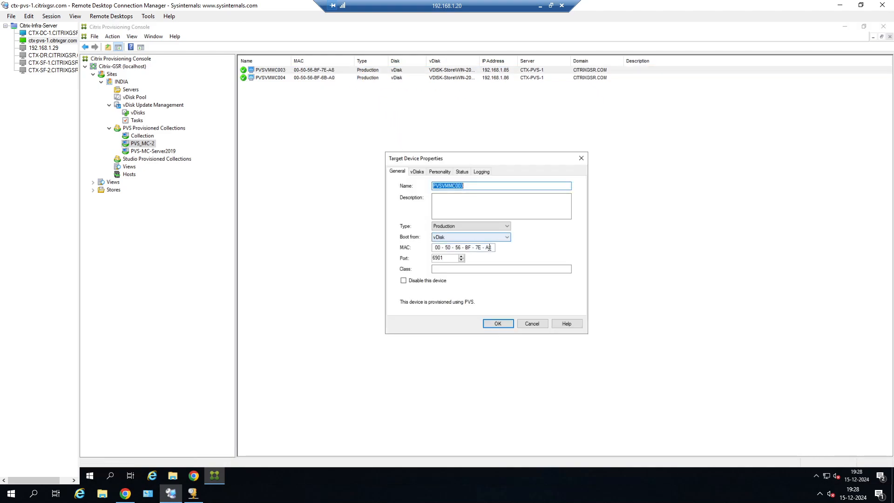
{"action": "left_click", "coordinate": [495, 250]}
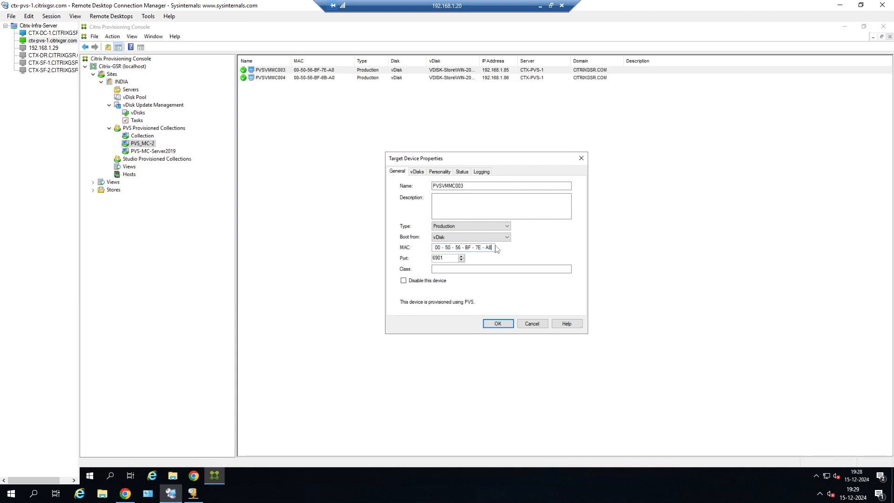
{"action": "type", "text": "00"}
{"action": "left_click", "coordinate": [500, 325]}
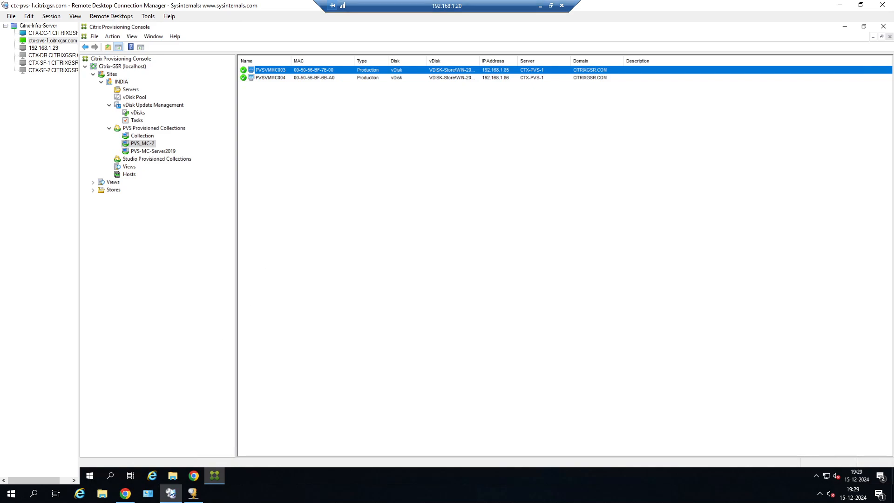
Switch to vSphere, close PVSVMMC003's settings without changes and restart its guest operating system
{"action": "left_click", "coordinate": [124, 493]}
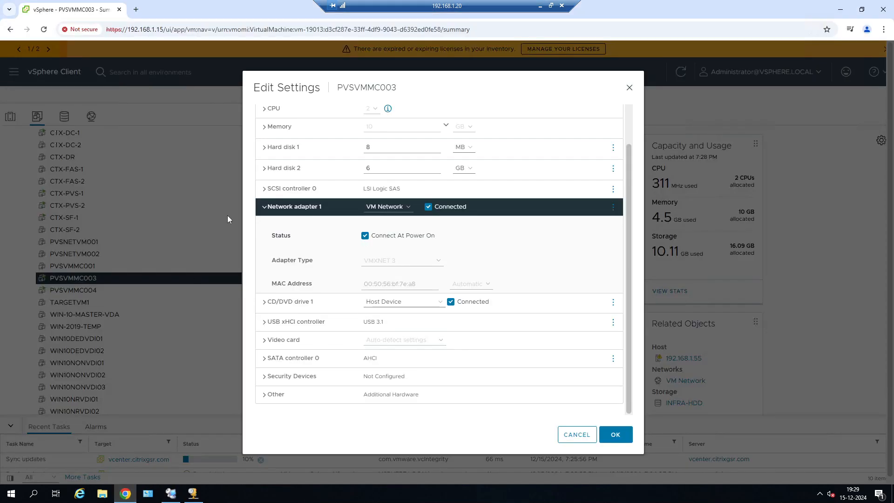
{"action": "left_click", "coordinate": [580, 435]}
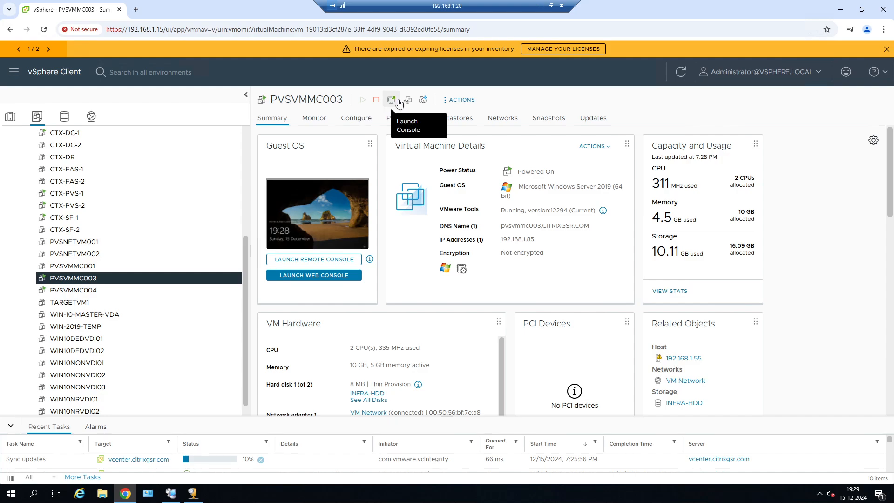
{"action": "left_click", "coordinate": [445, 100]}
{"action": "mouse_move", "coordinate": [477, 126]}
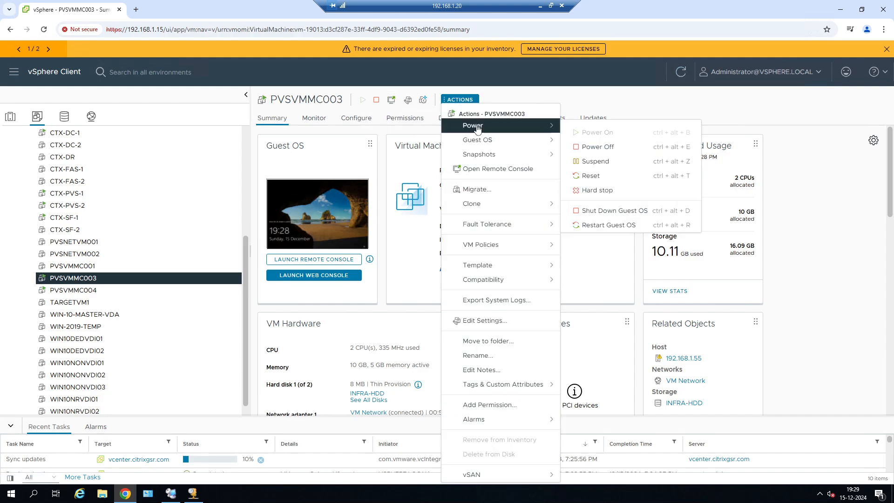
{"action": "left_click", "coordinate": [619, 225]}
{"action": "left_click", "coordinate": [554, 291]}
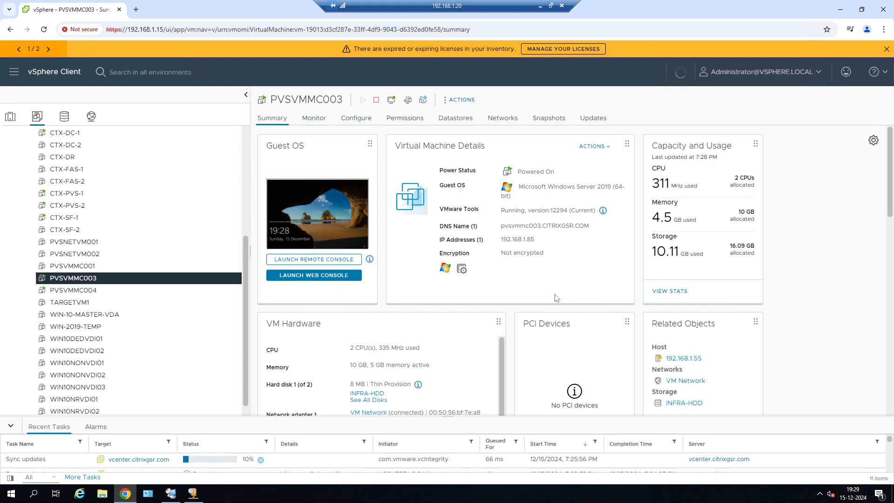
Dismiss the license banner, examine PVSVMMC003's boot output in its web console, and check Network adapter 1 in the VM hardware summary
{"action": "left_click", "coordinate": [886, 48]}
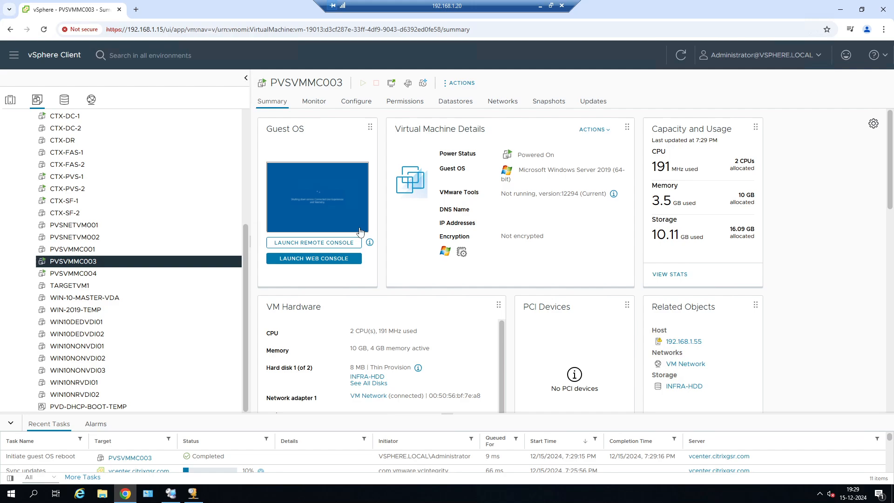
{"action": "left_click", "coordinate": [325, 264]}
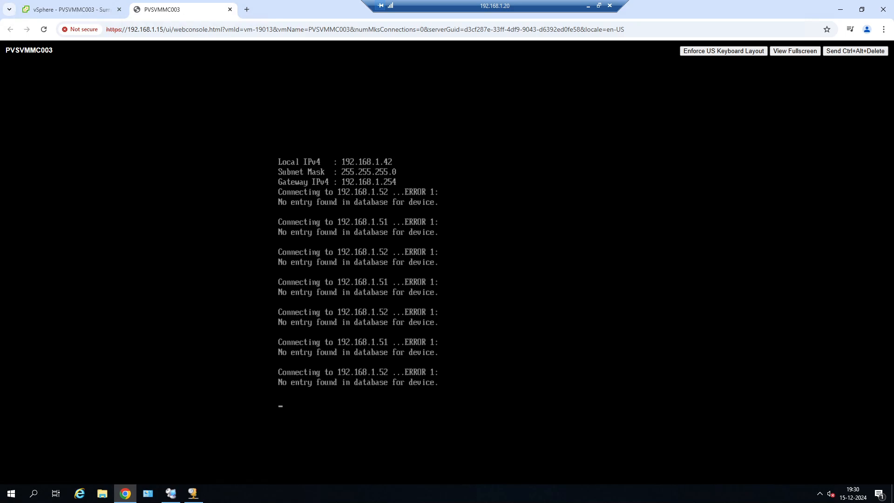
{"action": "left_click", "coordinate": [75, 4]}
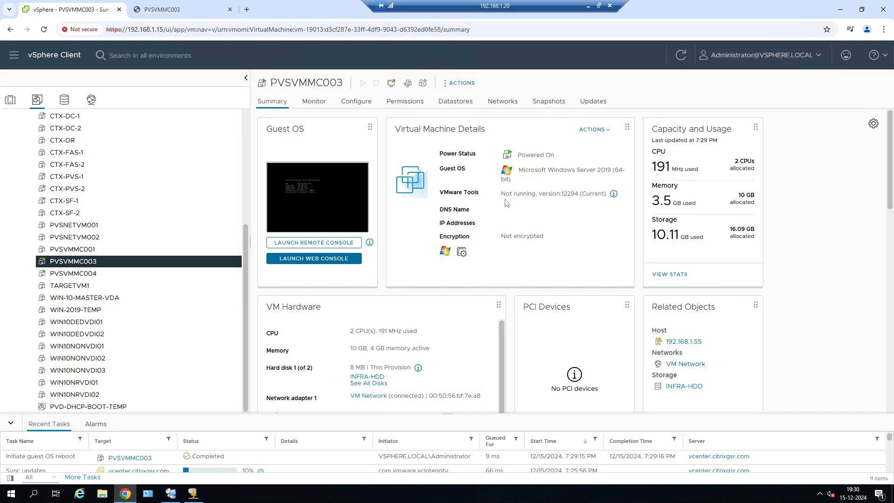
{"action": "scroll", "coordinate": [403, 345], "scroll_direction": "down", "scroll_amount": 1}
{"action": "left_click", "coordinate": [368, 388]}
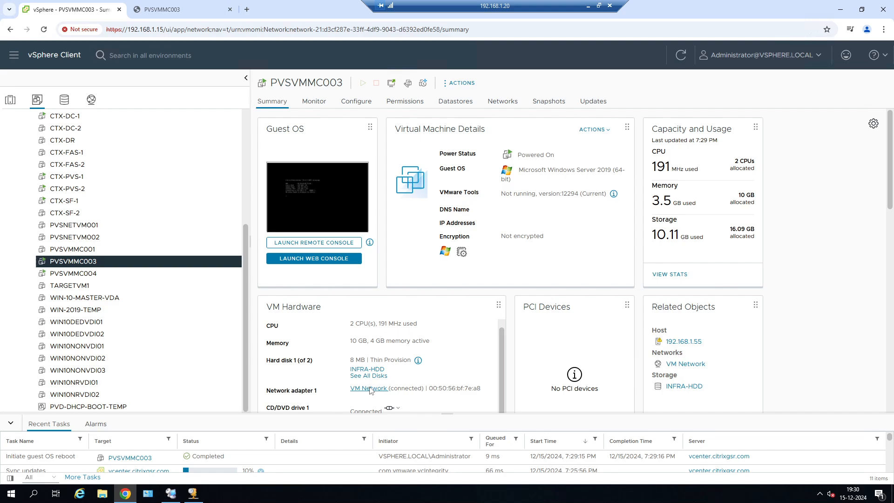
Switch back to the Citrix Provisioning Console and set PVSVMMC003's MAC address to 00-50-56-BF-7E-A8
{"action": "left_click", "coordinate": [170, 493]}
{"action": "right_click", "coordinate": [339, 70]}
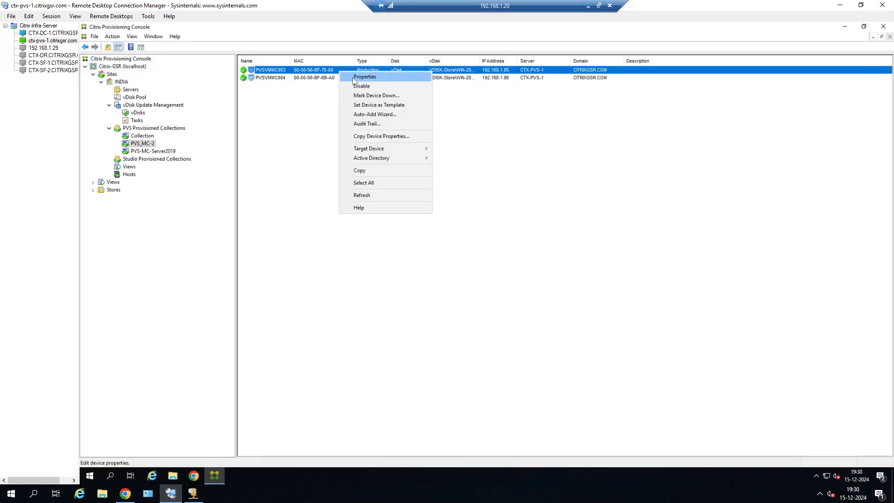
{"action": "left_click", "coordinate": [360, 78]}
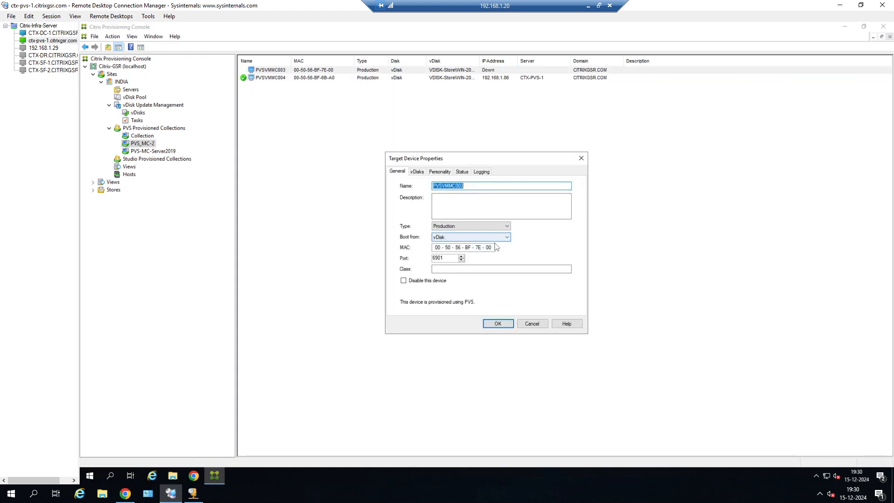
{"action": "left_click", "coordinate": [494, 248]}
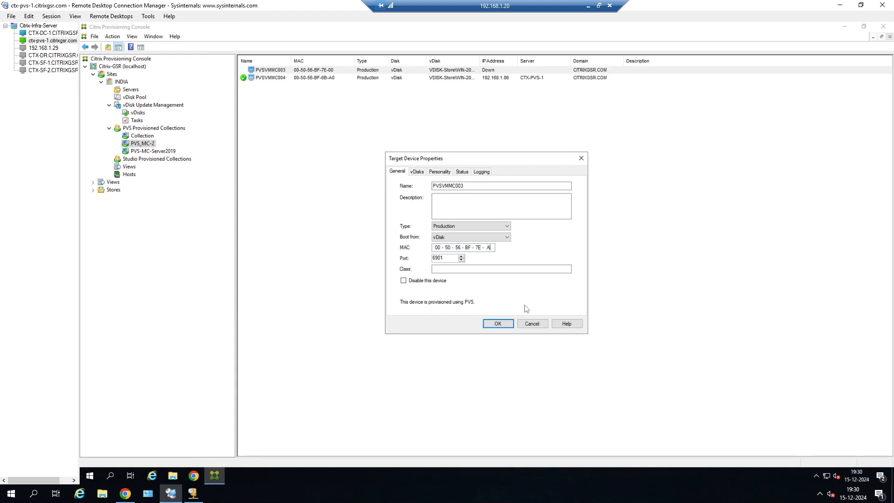
{"action": "left_click", "coordinate": [498, 325]}
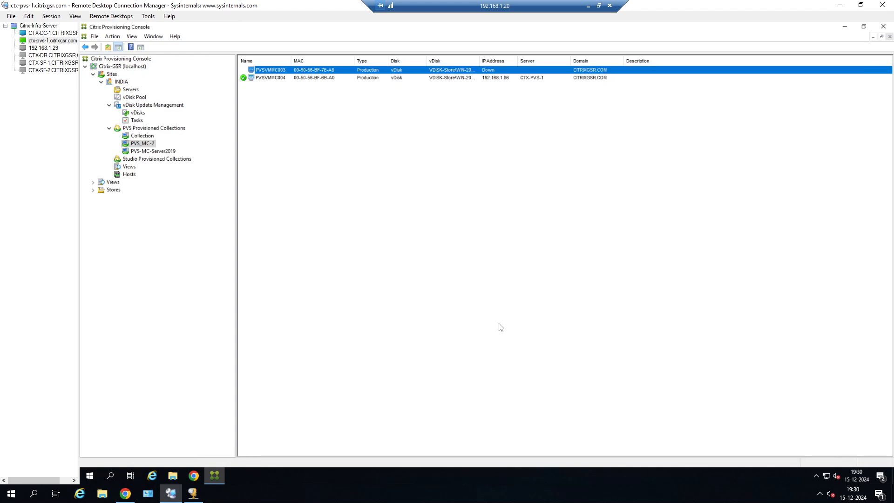
Return to PVSVMMC003 in vSphere's virtual machine inventory and watch its boot in the web console, dismissing the existing-connection notice
{"action": "left_click", "coordinate": [125, 494]}
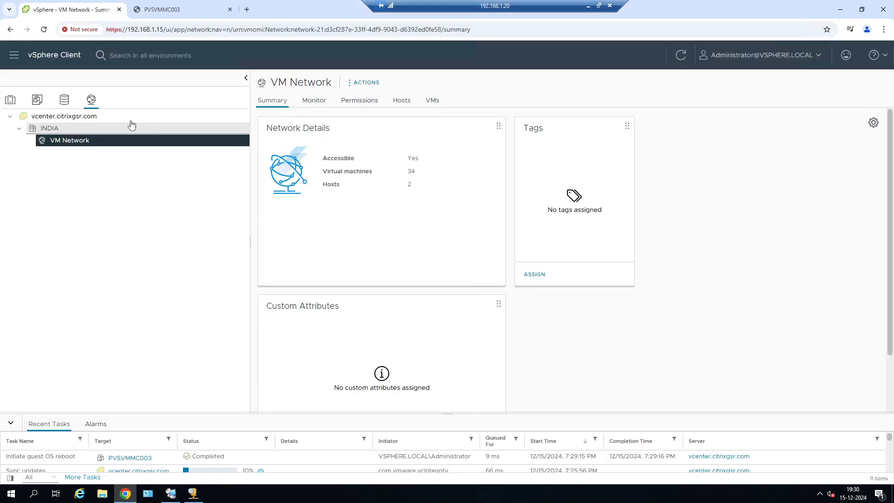
{"action": "left_click", "coordinate": [24, 132]}
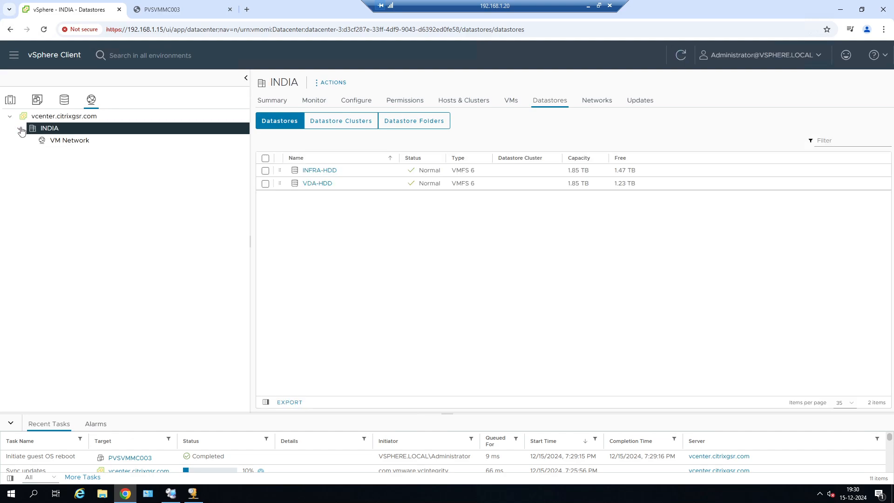
{"action": "left_click", "coordinate": [38, 100]}
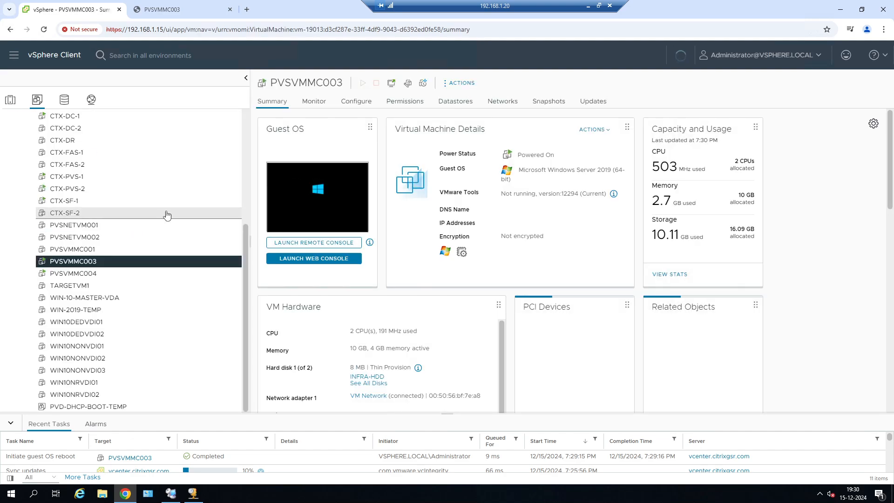
{"action": "left_click", "coordinate": [317, 258]}
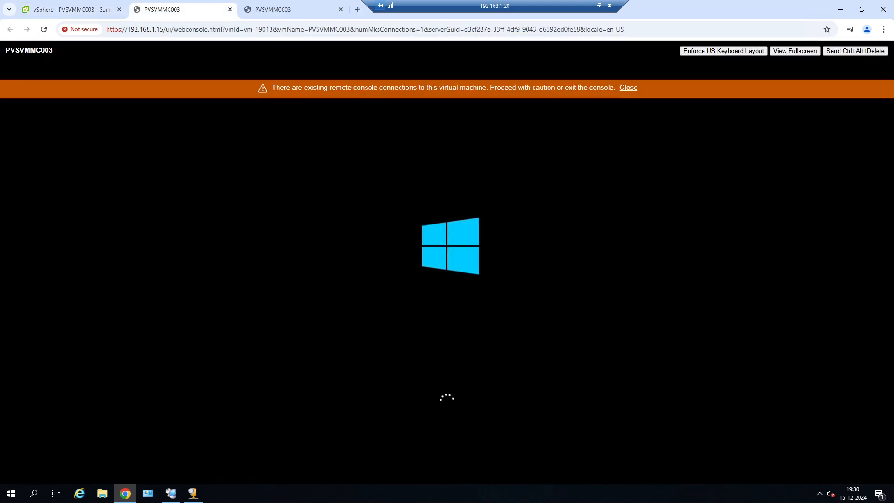
{"action": "left_click", "coordinate": [628, 88]}
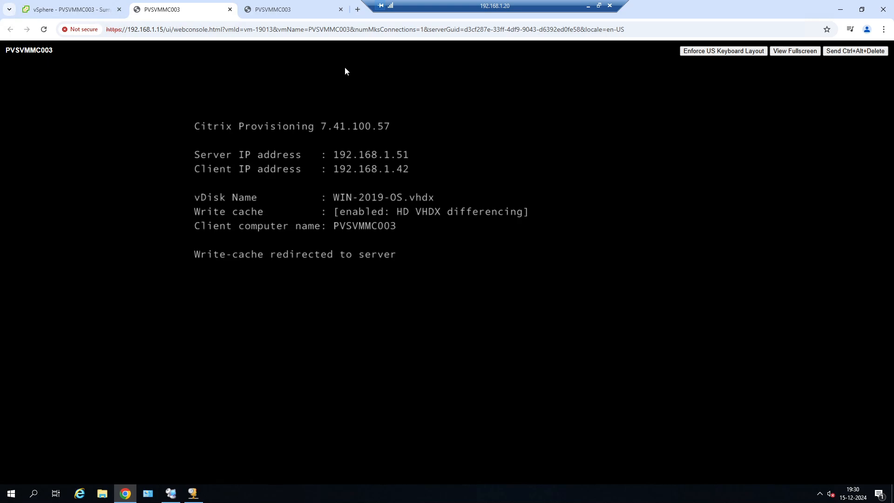
Switch to the CTX-DC-1 remote session and sign in to Citrix Studio as administrator with the account password and domain Citrixgsr
{"action": "left_click", "coordinate": [171, 493]}
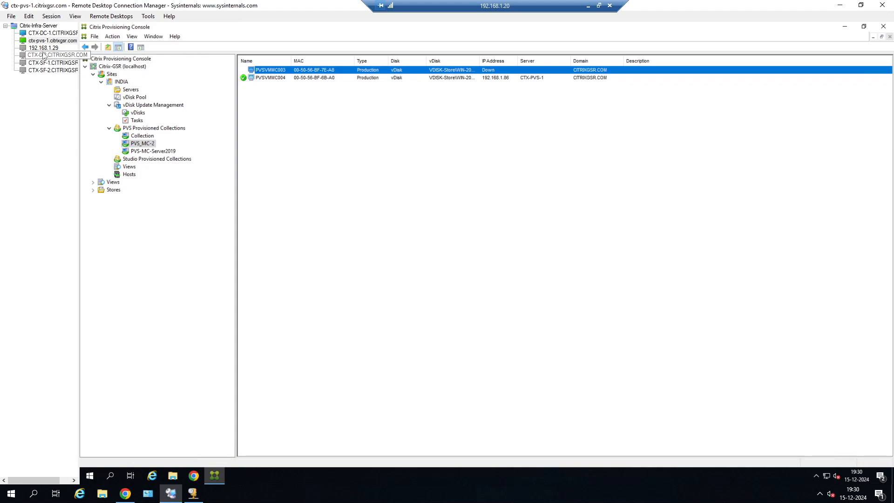
{"action": "left_click", "coordinate": [49, 33]}
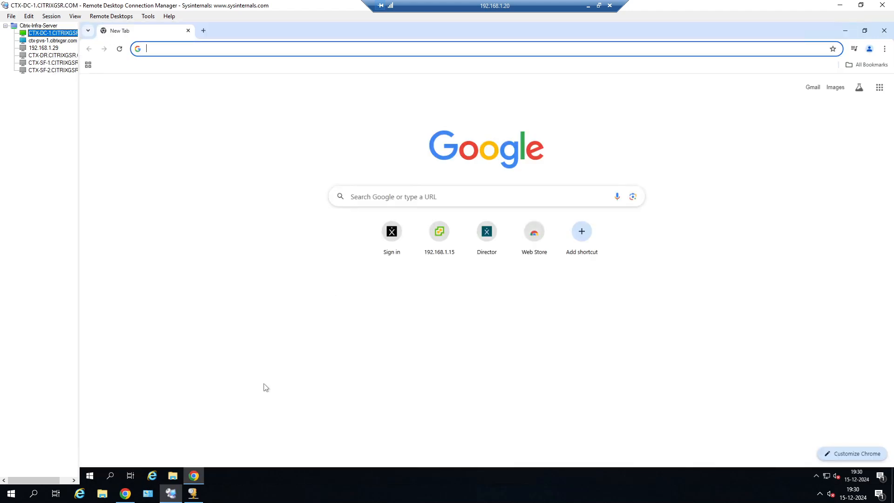
{"action": "left_click", "coordinate": [403, 229]}
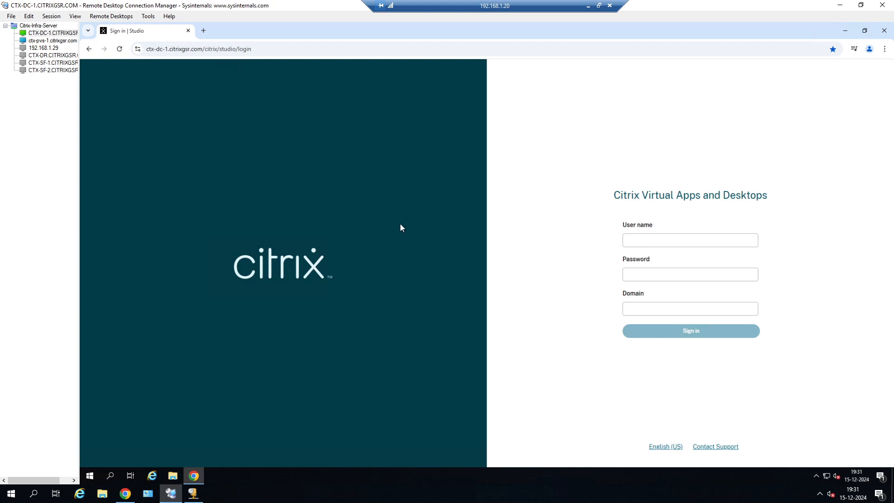
{"action": "left_click", "coordinate": [647, 308]}
{"action": "left_click", "coordinate": [664, 326]}
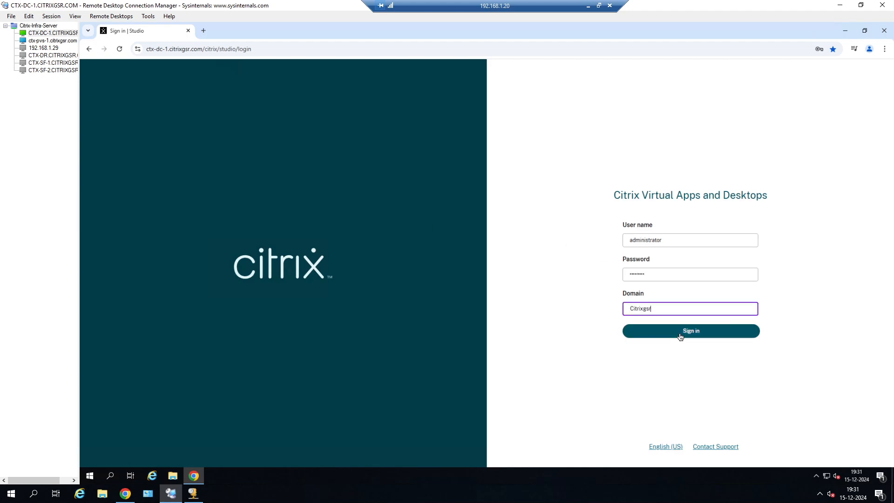
{"action": "left_click", "coordinate": [680, 336]}
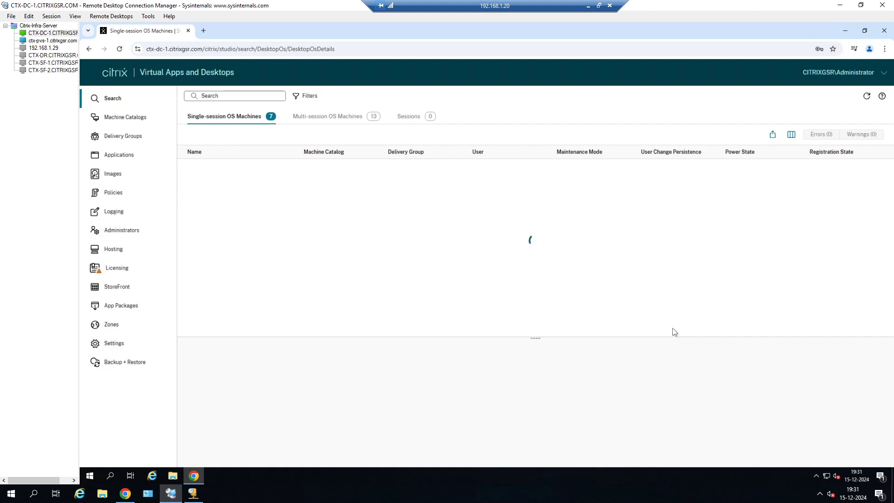
Show the machines of the PVS_MC-2 machine catalog and view the details of PVSVMMC004
{"action": "left_click", "coordinate": [139, 122]}
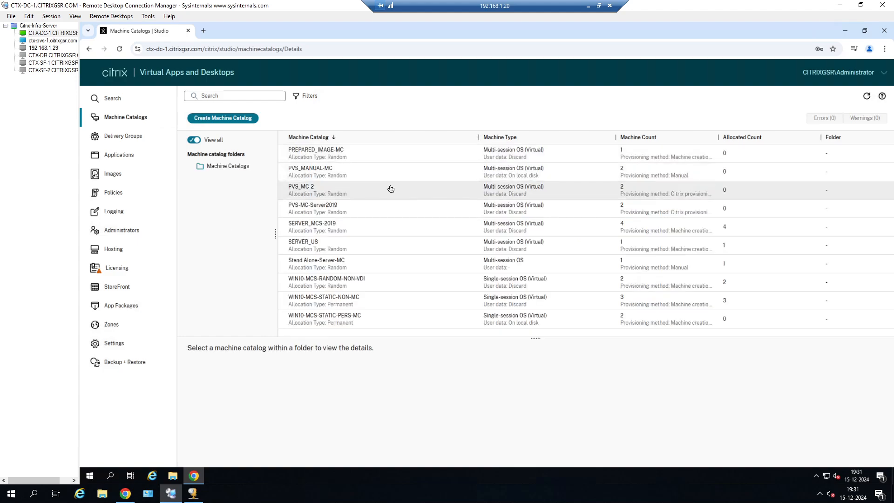
{"action": "double_click", "coordinate": [390, 190]}
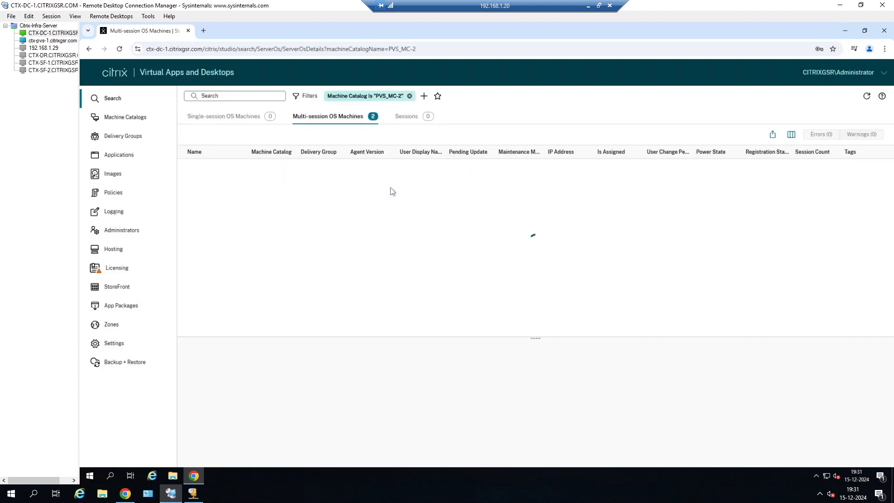
{"action": "left_click", "coordinate": [684, 182]}
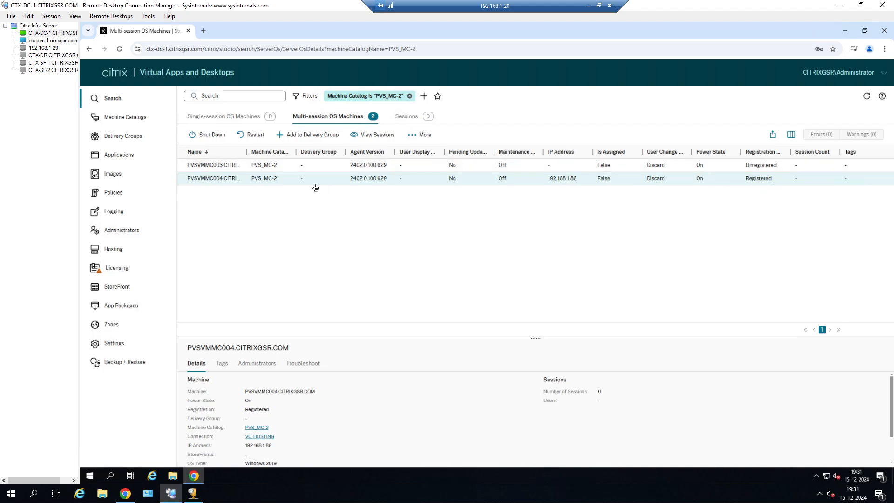
Start creating a delivery group that uses 2 machines from the PVS_MC-2 machine catalog
{"action": "left_click", "coordinate": [133, 137]}
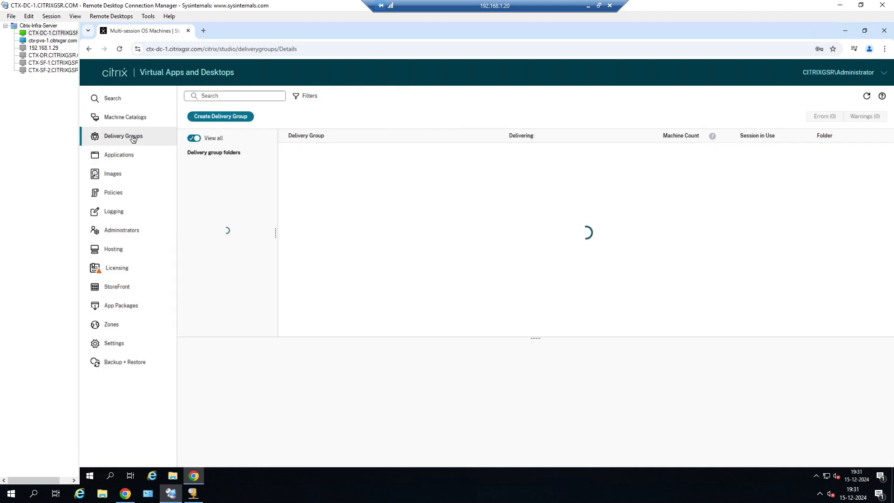
{"action": "left_click", "coordinate": [211, 119]}
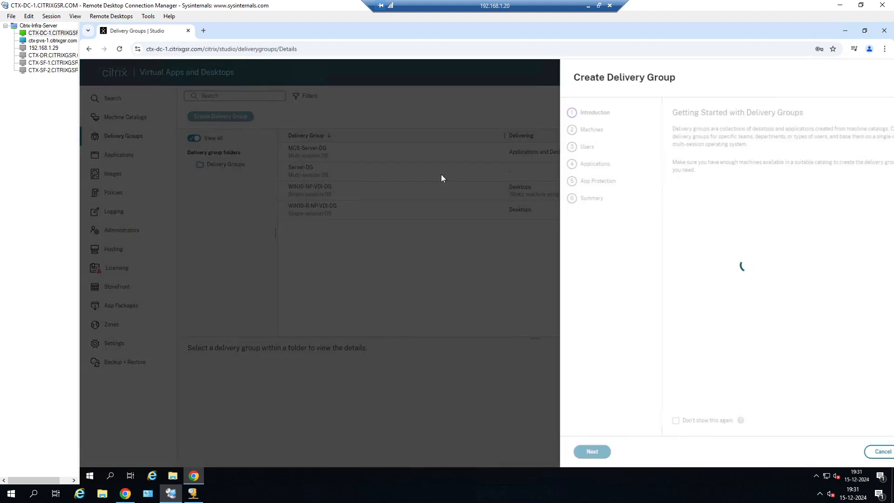
{"action": "left_click", "coordinate": [552, 451]}
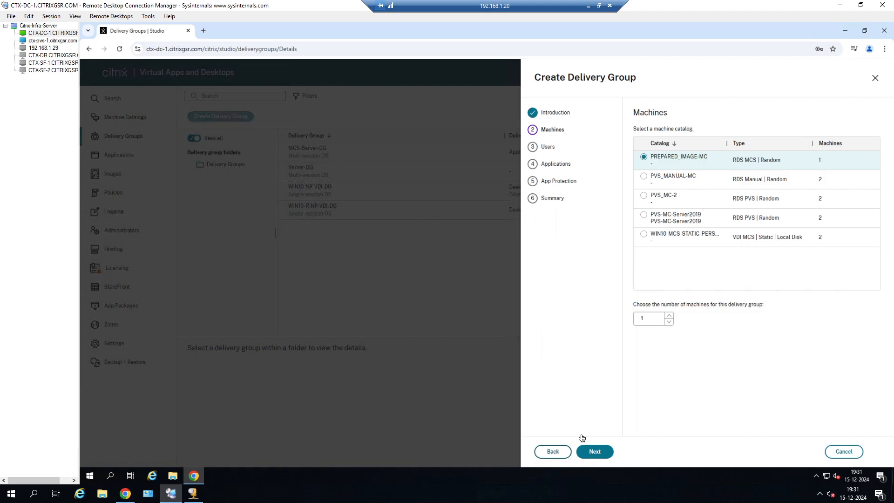
{"action": "left_click", "coordinate": [643, 195]}
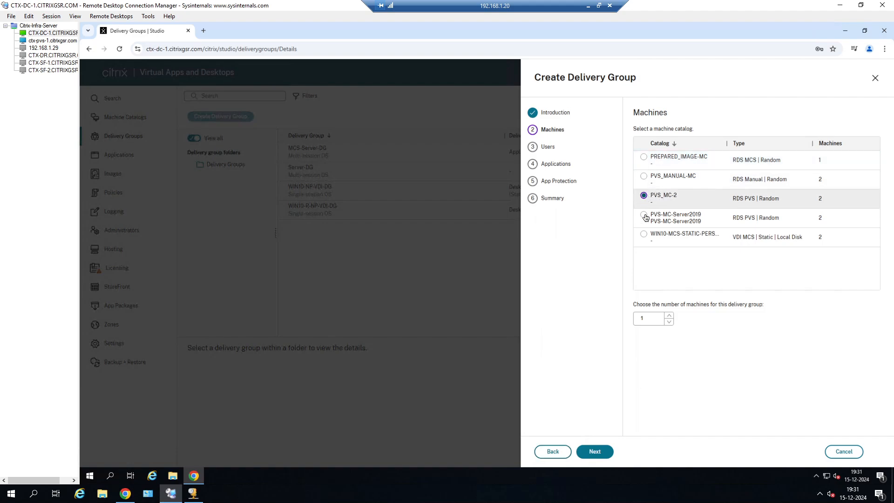
{"action": "left_click", "coordinate": [669, 316]}
{"action": "left_click", "coordinate": [599, 460]}
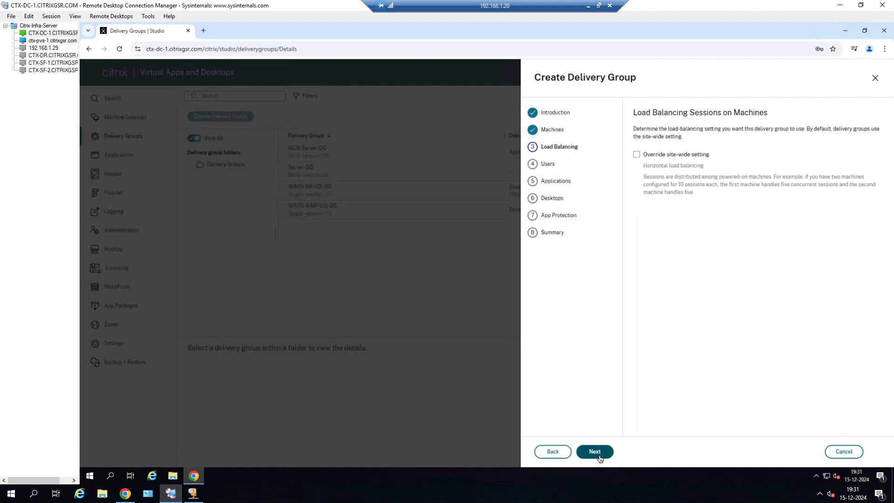
Keep the default load balancing and user settings, add no applications, and add a desktop with the display name PVS-DESKTOP
{"action": "left_click", "coordinate": [599, 453]}
{"action": "left_click", "coordinate": [600, 456]}
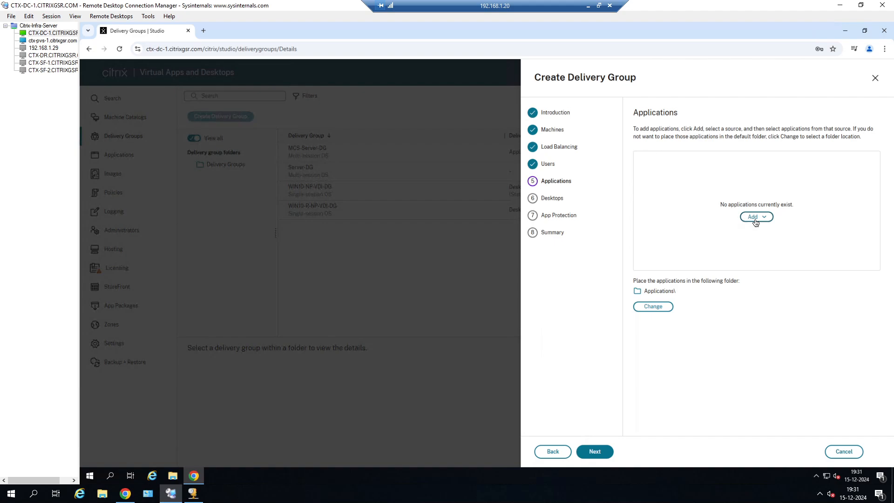
{"action": "left_click", "coordinate": [595, 452]}
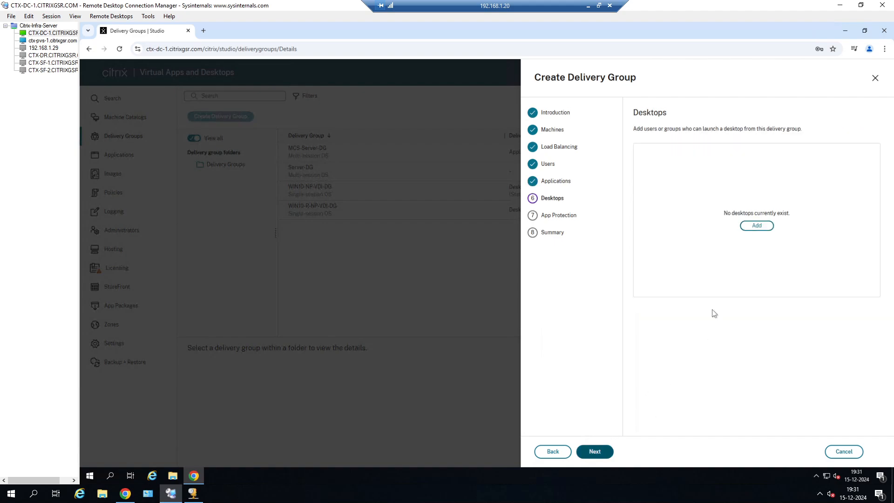
{"action": "left_click", "coordinate": [757, 225]}
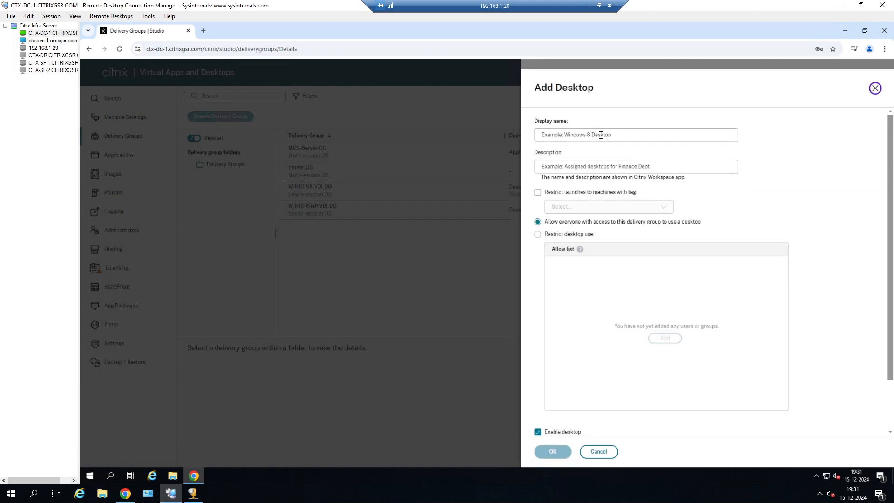
{"action": "left_click", "coordinate": [600, 135]}
{"action": "type", "text": "PVS"}
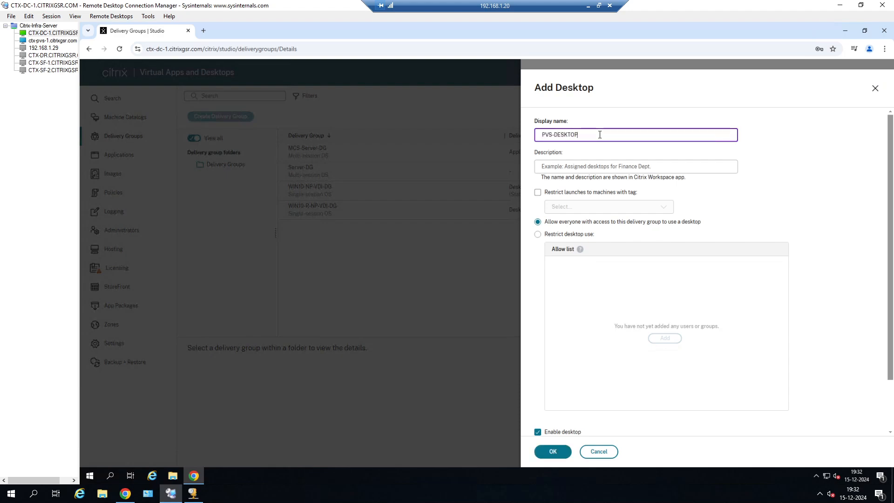
{"action": "type", "text": "-DESKTOP"}
{"action": "left_click", "coordinate": [553, 451]}
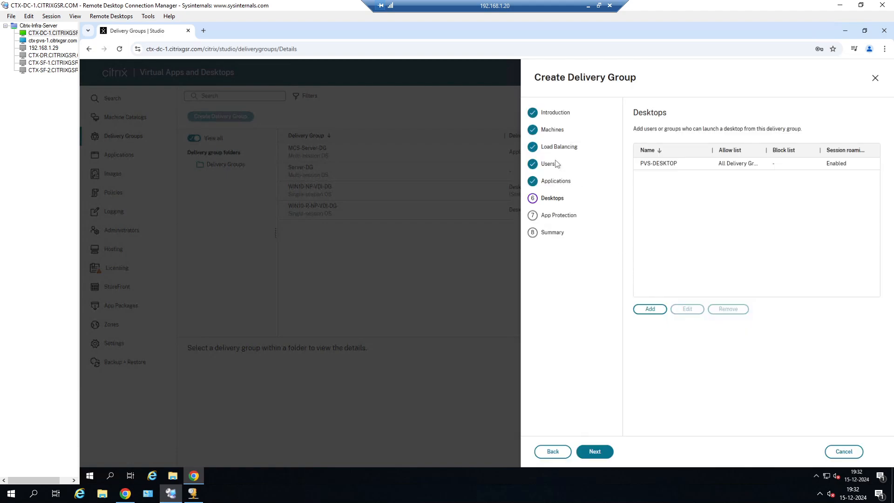
Leave App Protection disabled, name the delivery group PVS-DG and finish creating it
{"action": "left_click", "coordinate": [595, 452]}
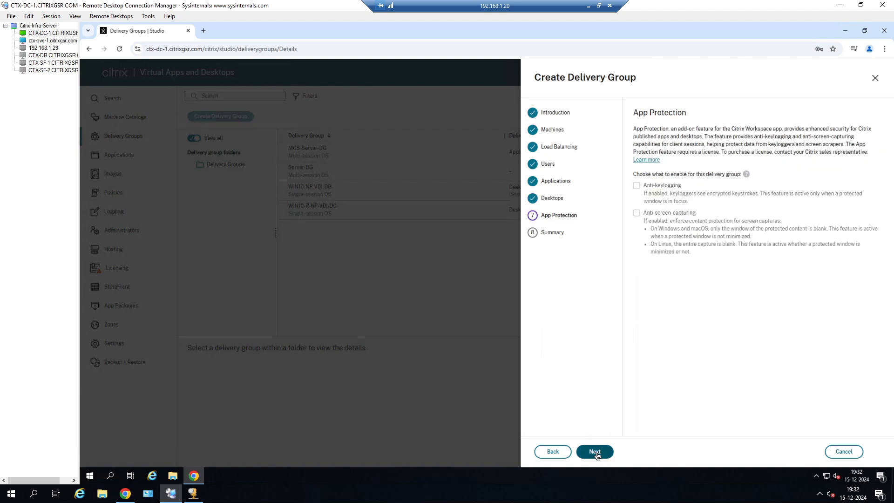
{"action": "left_click", "coordinate": [594, 452]}
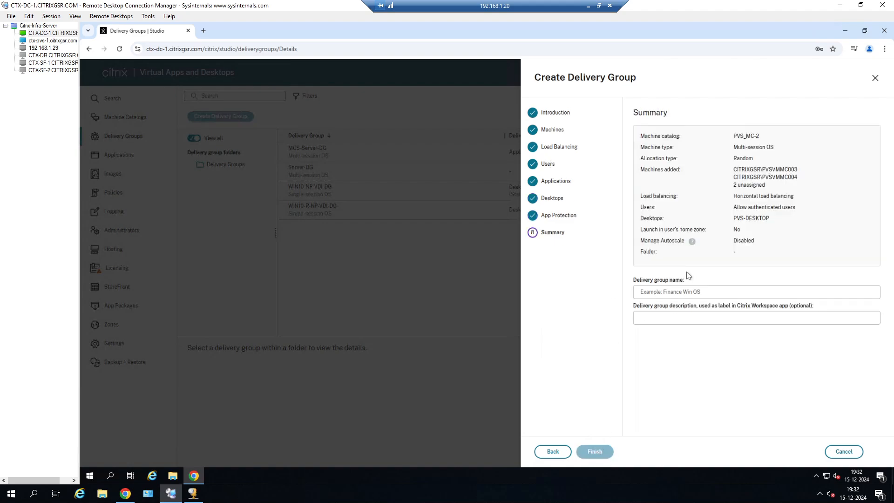
{"action": "left_click", "coordinate": [672, 293]}
{"action": "type", "text": "PVS-DG"}
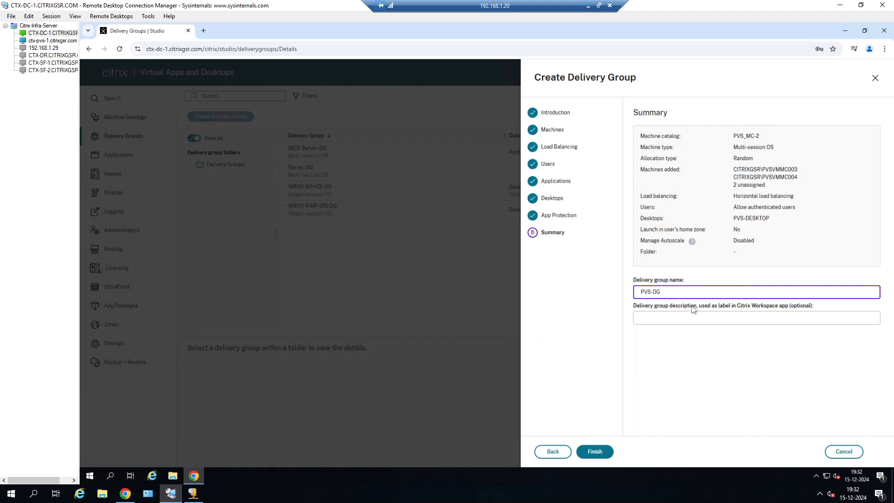
{"action": "left_click", "coordinate": [589, 453]}
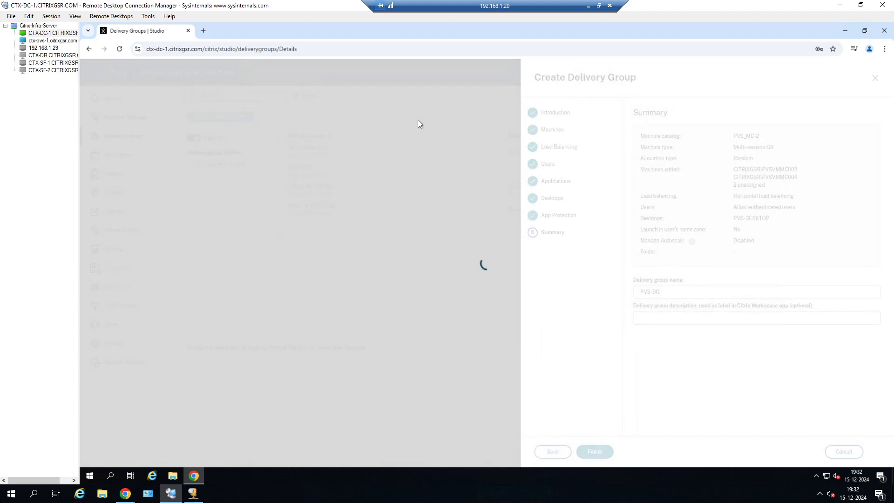
Connect to the CTX-SF-1 server and open the Citrix StoreFront site in its Chrome browser
{"action": "left_click", "coordinate": [48, 63]}
{"action": "right_click", "coordinate": [49, 65]}
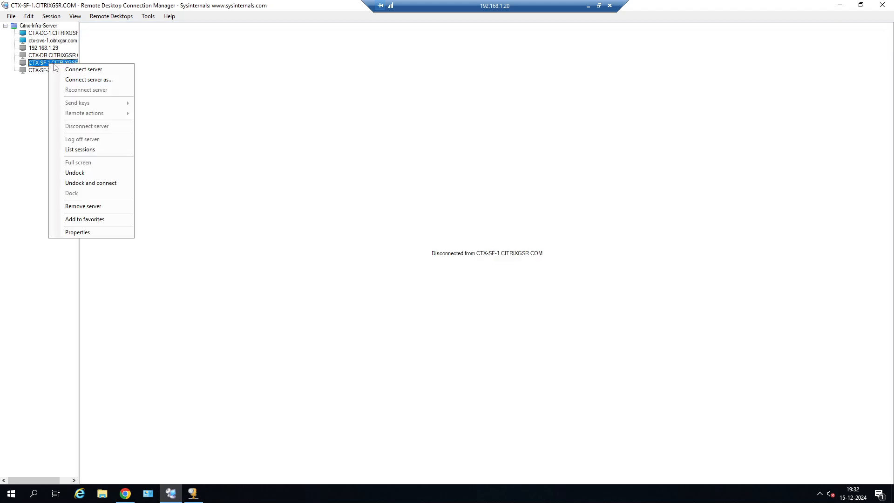
{"action": "left_click", "coordinate": [66, 69]}
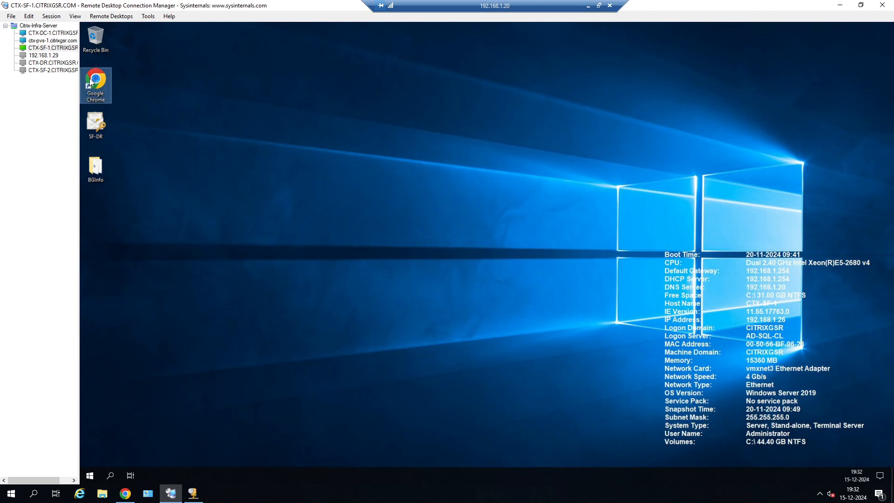
{"action": "double_click", "coordinate": [91, 83]}
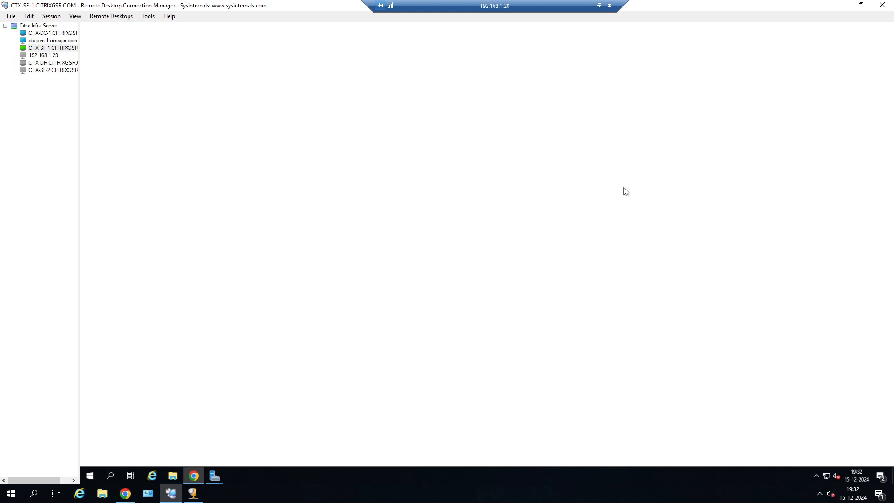
Log on to StoreFront with the citrixgsr domain user name and the account password
{"action": "left_click", "coordinate": [421, 239]}
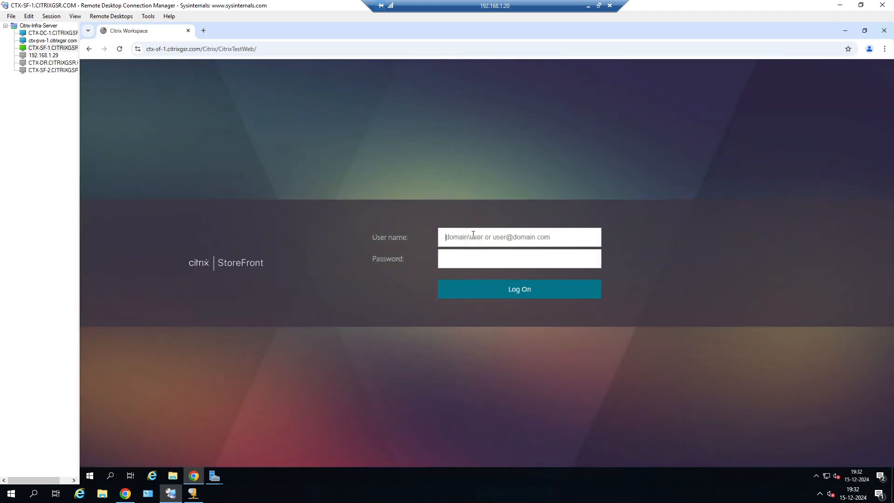
{"action": "type", "text": "ditrixgsr\\siva"}
{"action": "key", "text": "Tab"}
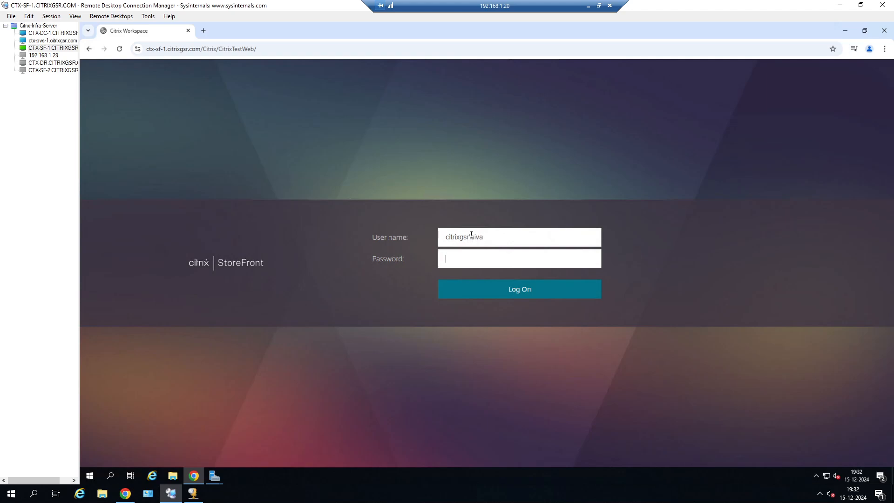
{"action": "type", "text": "••"}
{"action": "left_click", "coordinate": [501, 291]}
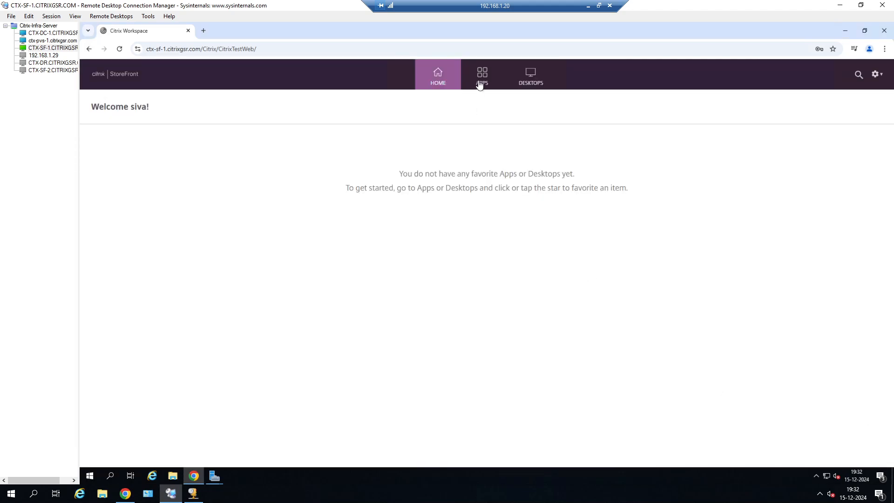
Launch PVS-DESKTOP from the desktops available in StoreFront
{"action": "left_click", "coordinate": [527, 75]}
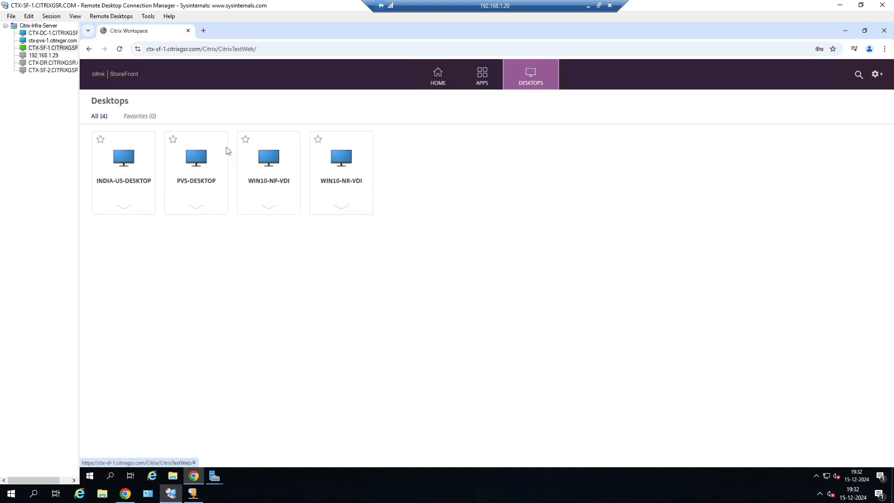
{"action": "left_click", "coordinate": [198, 158]}
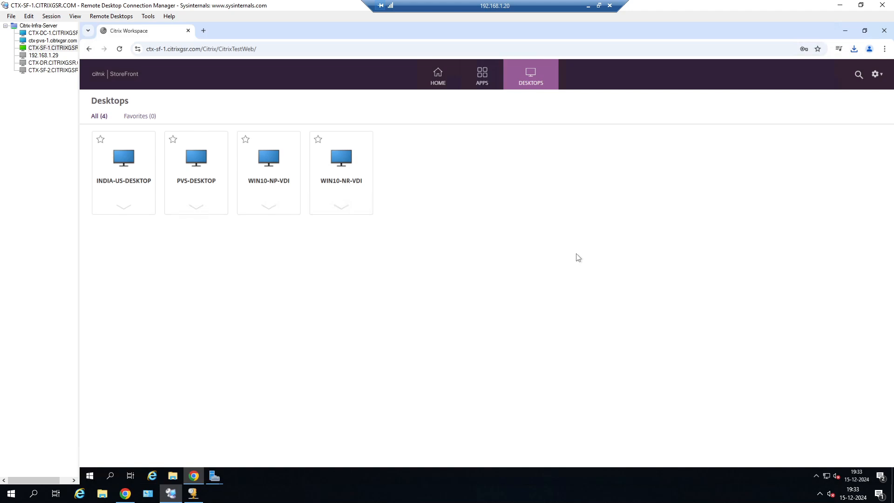
Dismiss the Windows Admin Center notice, close Server Manager on CTX-SF-1 and return to the StoreFront page
{"action": "left_click", "coordinate": [845, 31]}
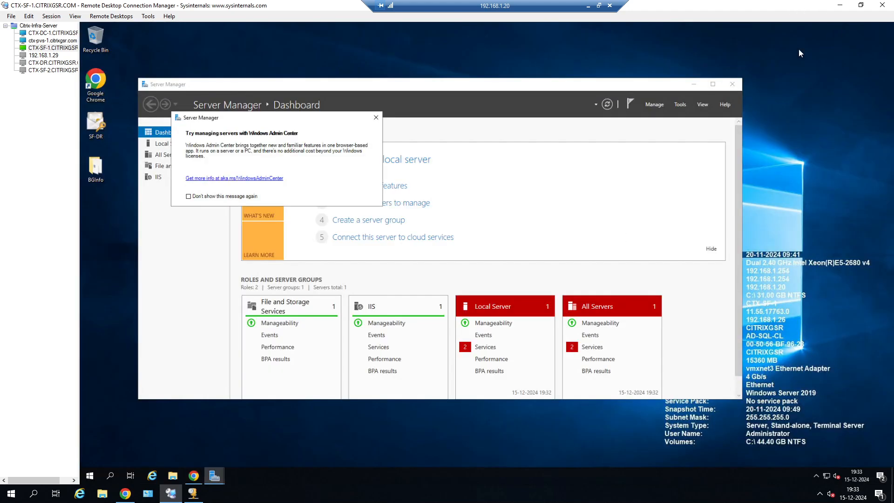
{"action": "left_click", "coordinate": [376, 117]}
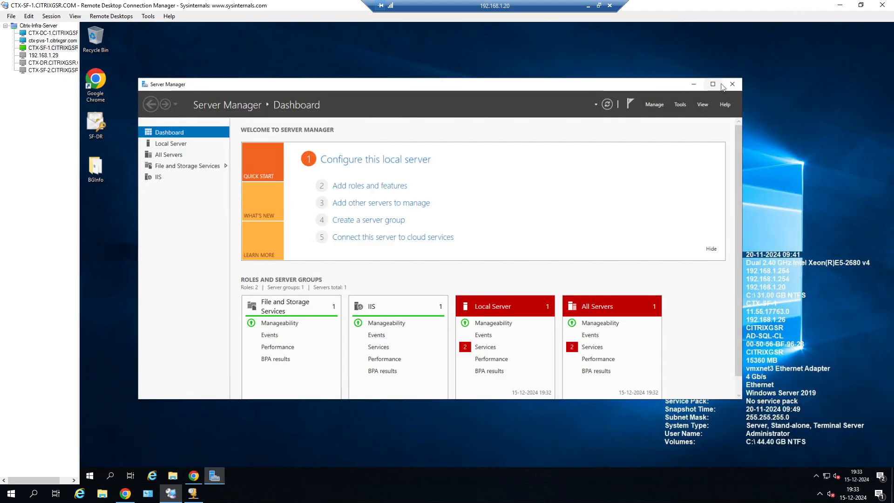
{"action": "left_click", "coordinate": [732, 84]}
{"action": "left_click", "coordinate": [194, 475]}
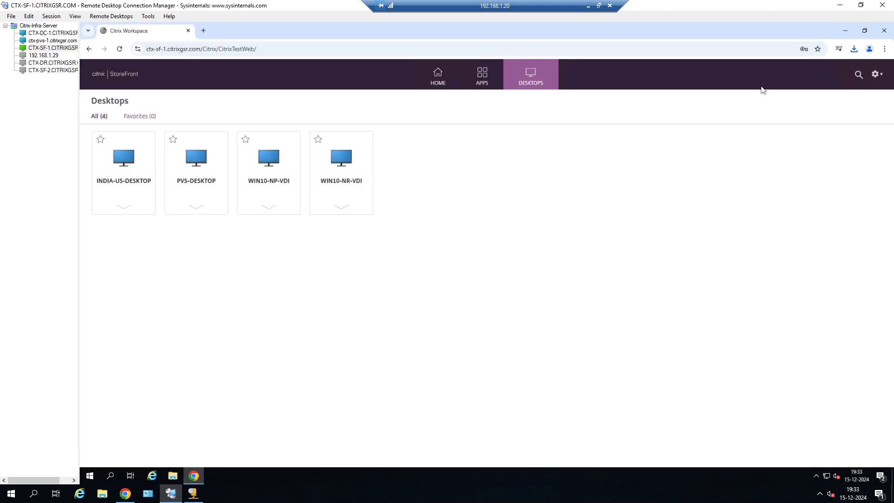
Look for the downloaded ICA file in the browser's download history and check the hidden notification-area icons
{"action": "left_click", "coordinate": [854, 49]}
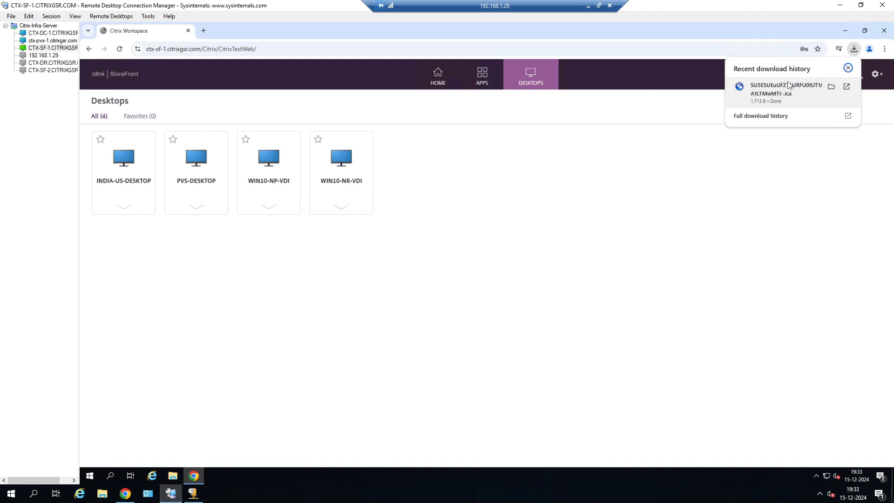
{"action": "left_click", "coordinate": [817, 473]}
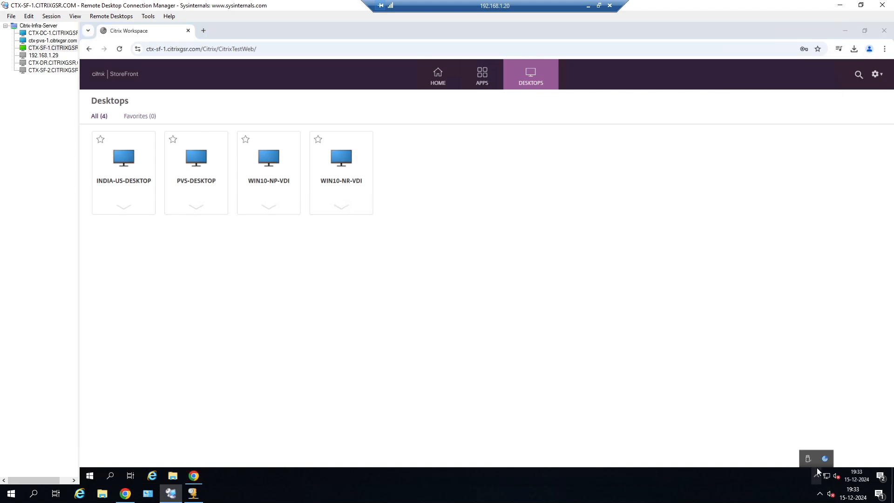
{"action": "right_click", "coordinate": [820, 464]}
{"action": "left_click", "coordinate": [816, 473]}
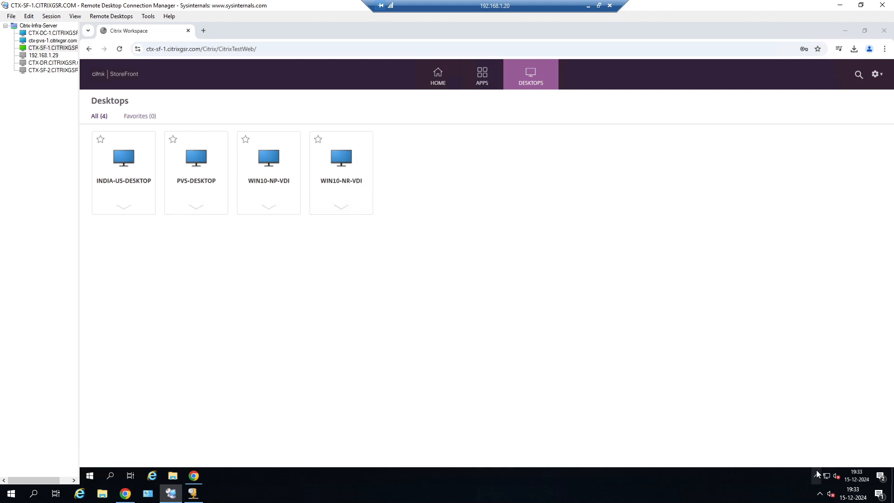
{"action": "left_click", "coordinate": [818, 477]}
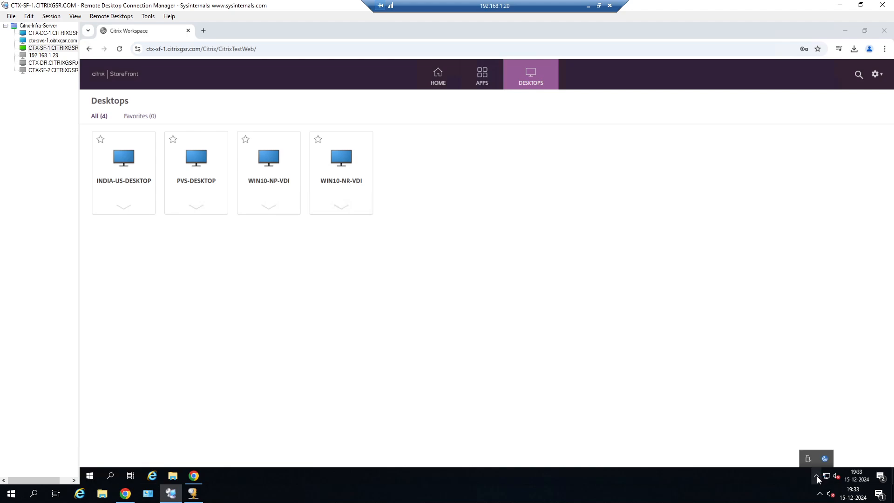
{"action": "left_click", "coordinate": [298, 48]}
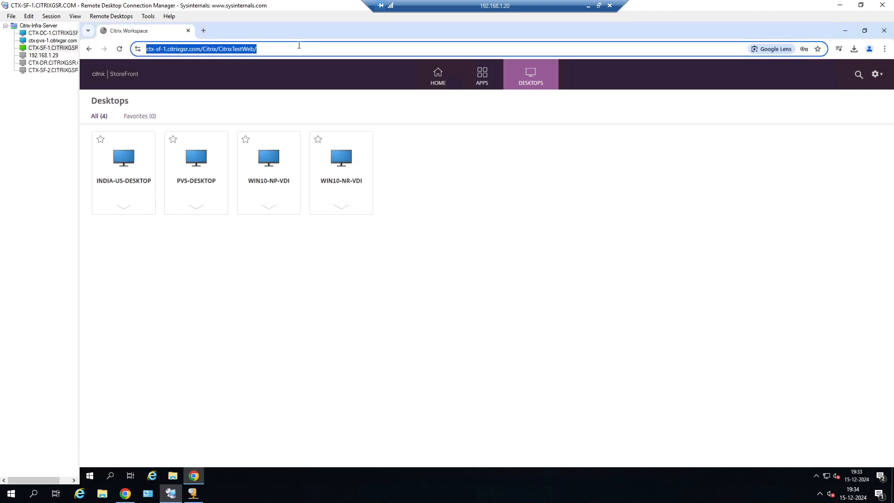
Open a command prompt on CTX-SF-1 and run appwiz.cpl to show the installed programs
{"action": "left_click", "coordinate": [97, 479]}
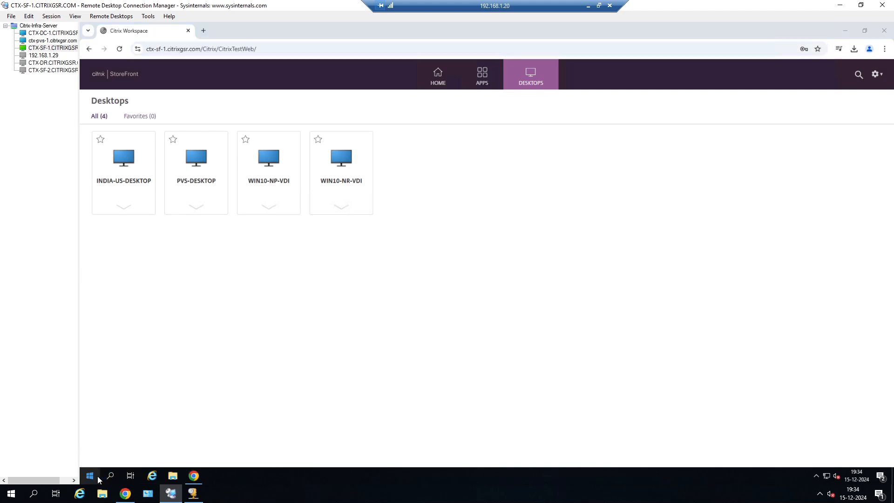
{"action": "right_click", "coordinate": [98, 479]}
{"action": "left_click", "coordinate": [121, 437]}
{"action": "key", "text": "Return"}
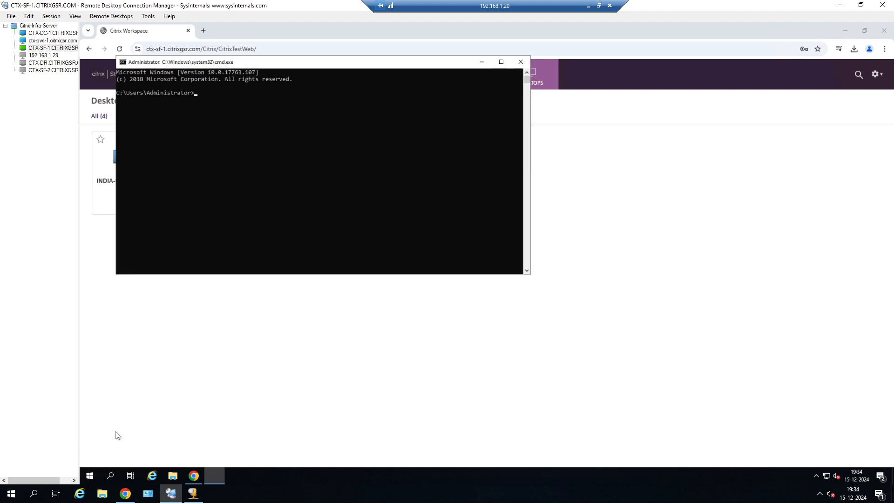
{"action": "type", "text": "appwiz.cpl"}
{"action": "key", "text": "Return"}
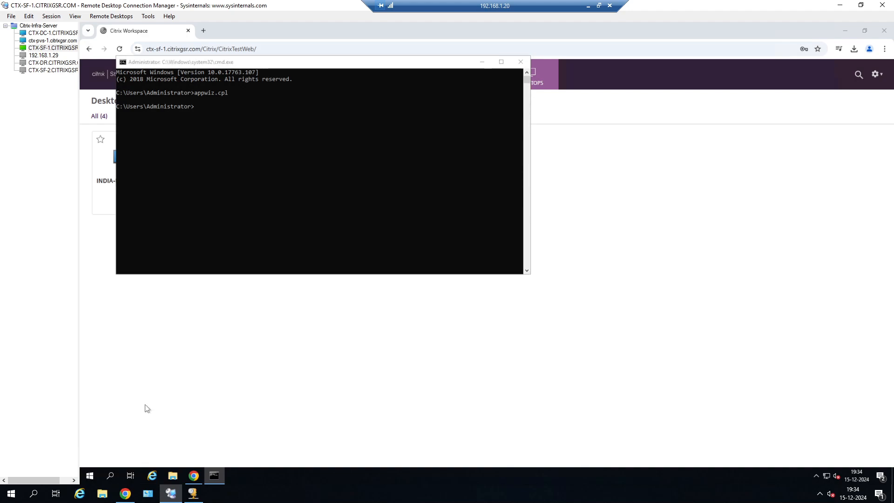
Return to the command prompt and run ipconfig to check the server's network configuration
{"action": "left_click", "coordinate": [719, 118]}
{"action": "left_click", "coordinate": [250, 122]}
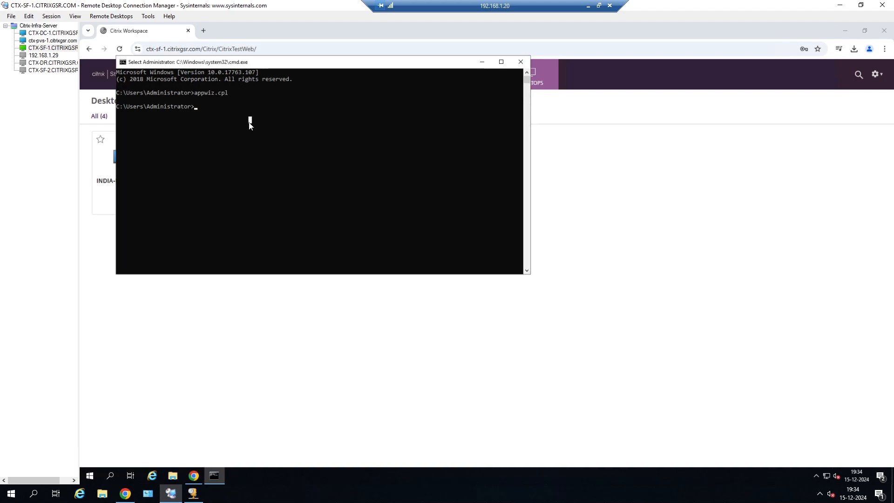
{"action": "type", "text": "ipconfig"}
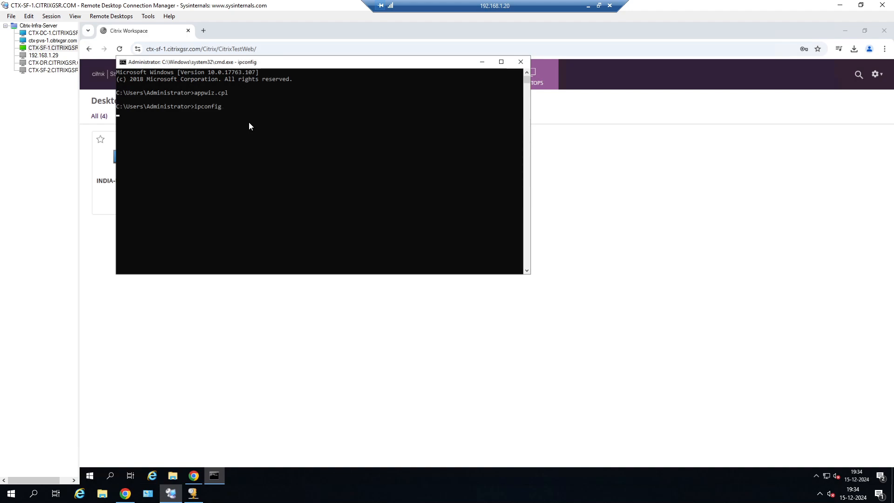
Run ipconfig, switch to the local Chrome browser and open 192.168.1.89/Citrix/CitrixTestWeb/ in a new tab
{"action": "key", "text": "Return"}
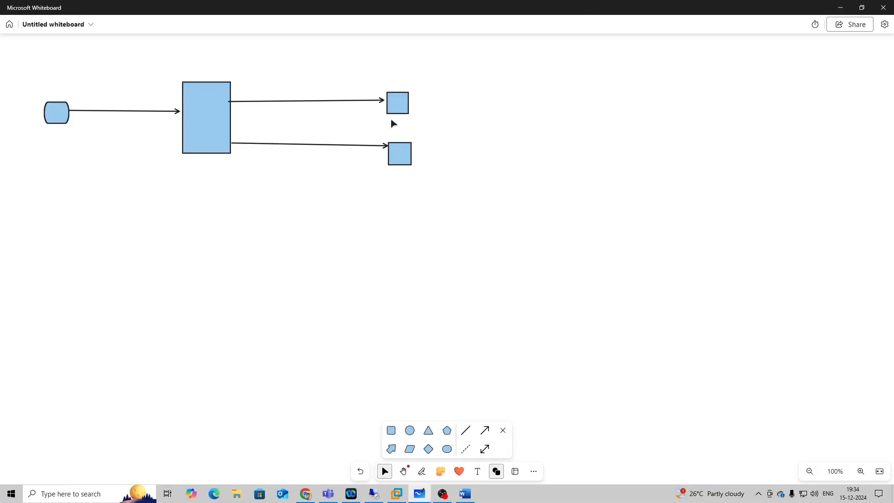
{"action": "left_click", "coordinate": [304, 499]}
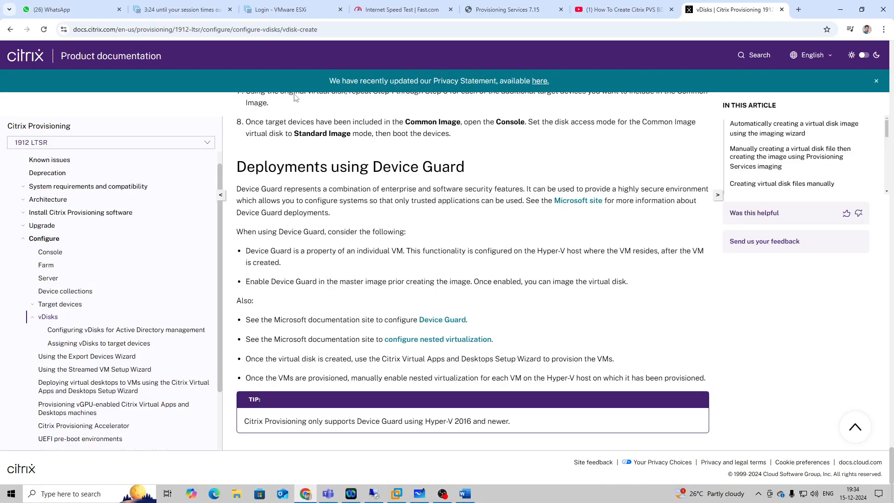
{"action": "left_click", "coordinate": [798, 9]}
{"action": "type", "text": "https://ctx-sf-1.citrixgsr.com/Citrix/CitrixTestWeb/"}
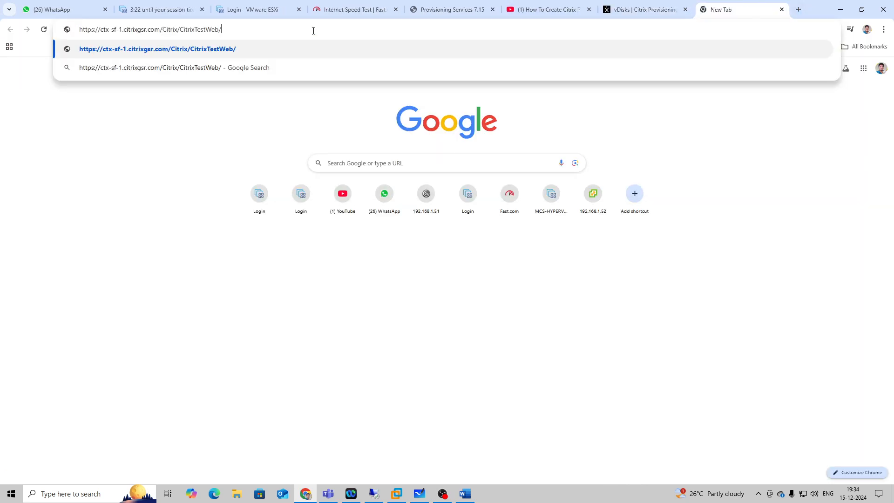
{"action": "left_click_drag", "start_coordinate": [160, 29], "coordinate": [68, 33]}
{"action": "key", "text": "BackSpace"}
{"action": "type", "text": "192.168.1"}
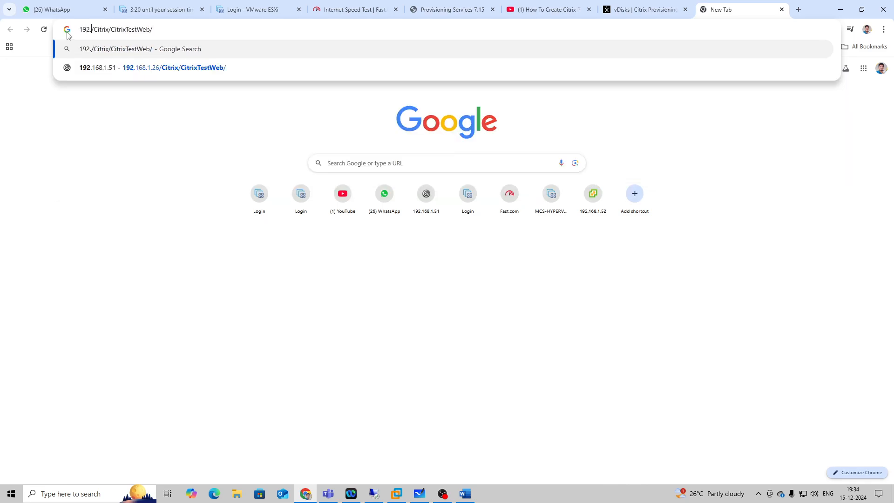
{"action": "type", "text": ".89"}
{"action": "key", "text": "Return"}
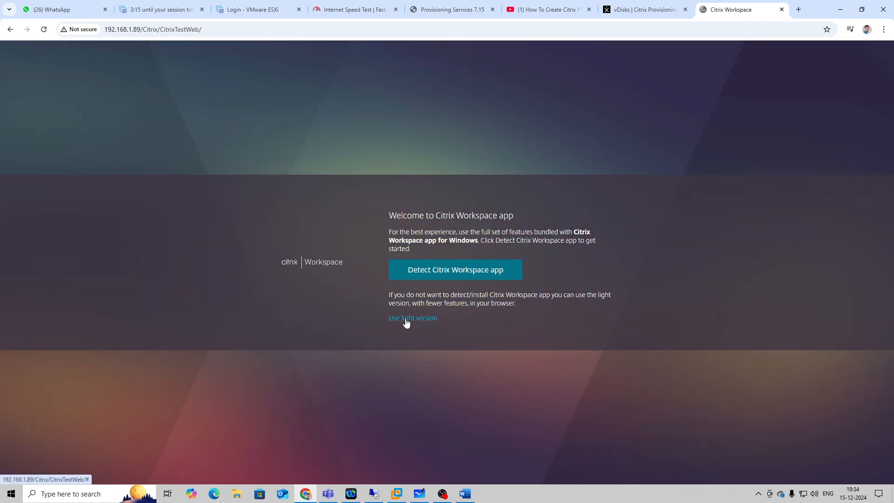
Run the Citrix Workspace app detection, allow Citrix Workspace Launcher to open, and declare the app already installed
{"action": "left_click", "coordinate": [446, 271]}
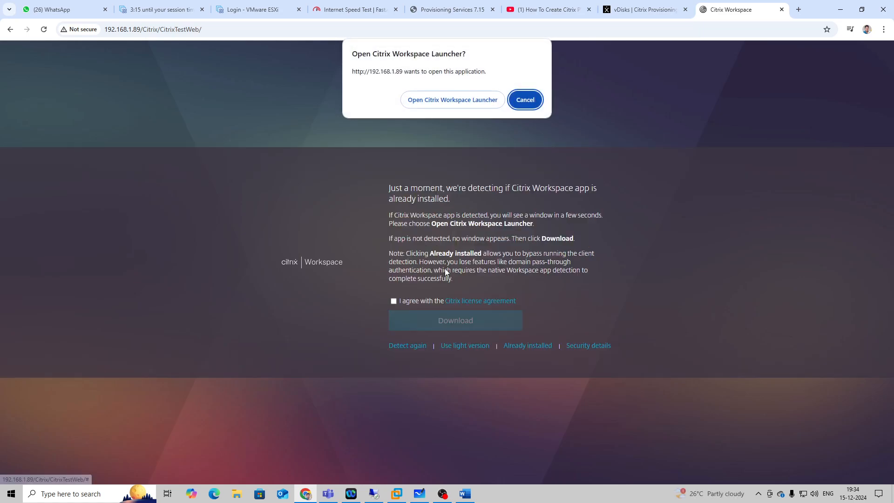
{"action": "left_click", "coordinate": [450, 105]}
{"action": "left_click", "coordinate": [529, 347]}
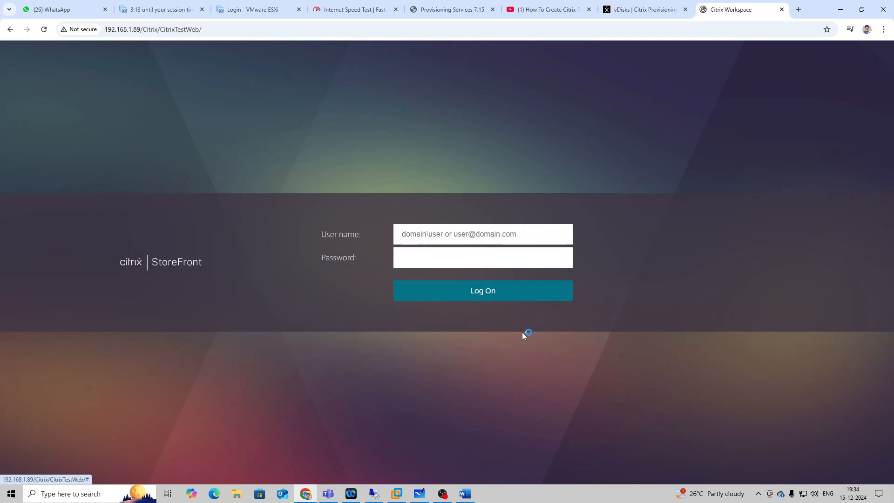
Log on to StoreFront with the domain user name and account password, and save the credentials in the browser
{"action": "type", "text": "citrixg"}
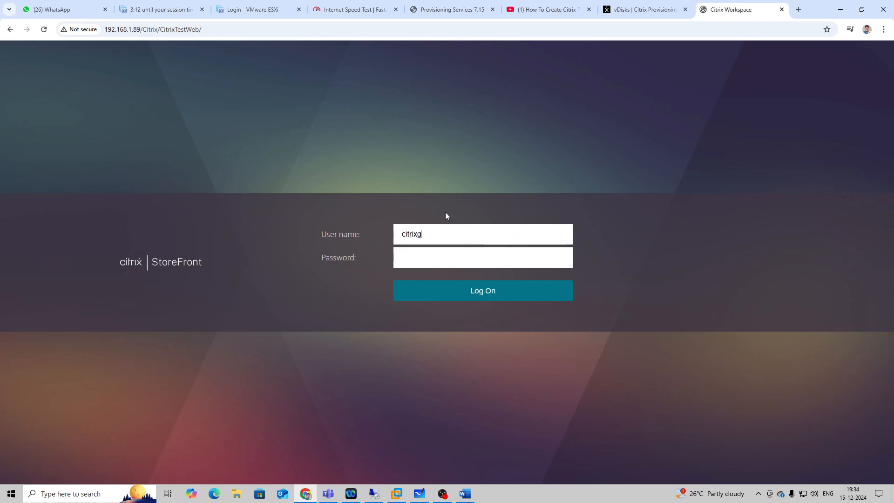
{"action": "type", "text": "sr\\siva"}
{"action": "key", "text": "Tab"}
{"action": "type", "text": "*********"}
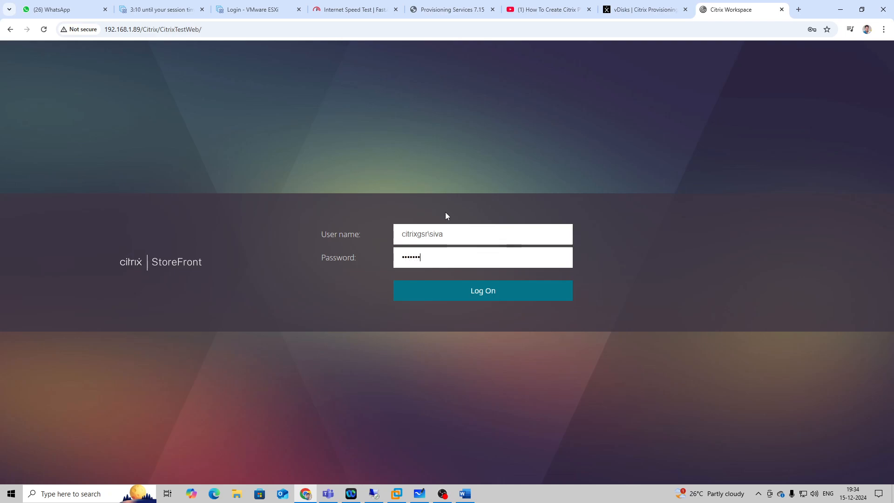
{"action": "key", "text": "Return"}
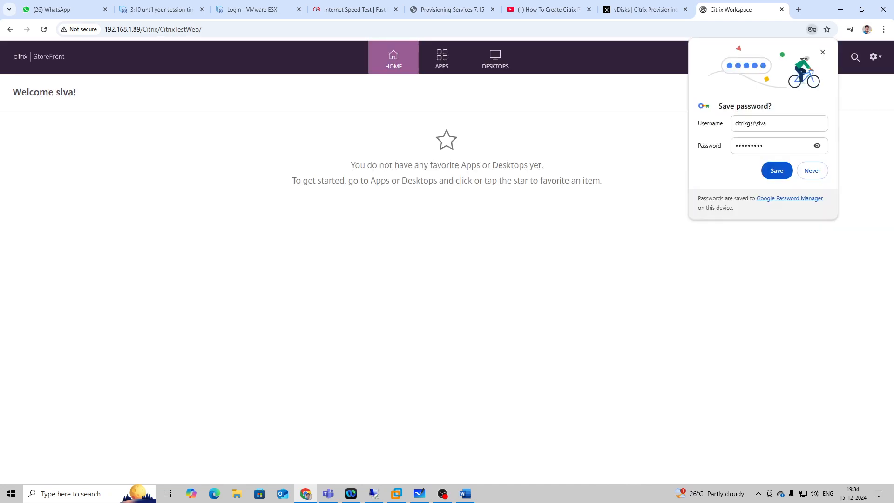
{"action": "left_click", "coordinate": [776, 170]}
Launch PVS-DESKTOP from the StoreFront desktops and open its downloaded ICA file
{"action": "left_click", "coordinate": [495, 59]}
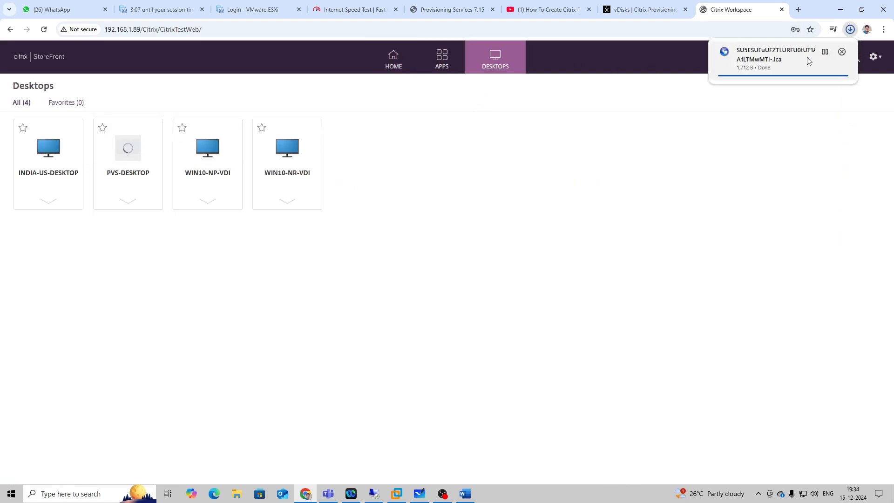
{"action": "left_click", "coordinate": [768, 60]}
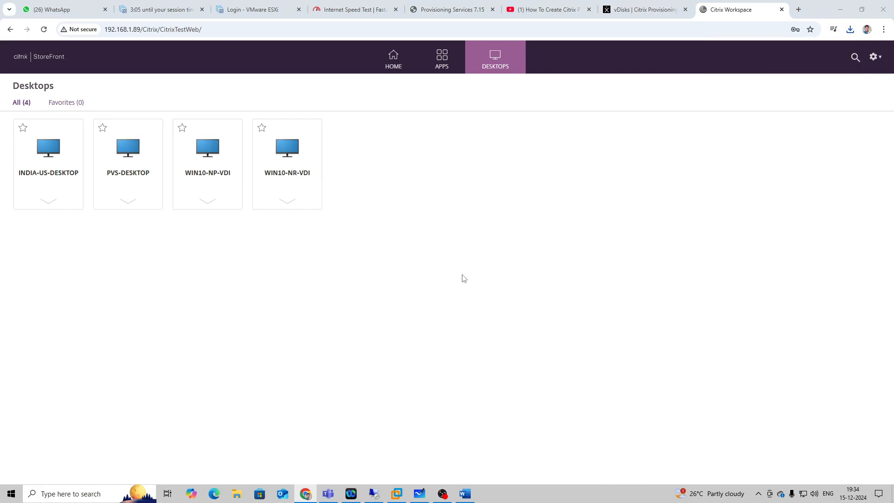
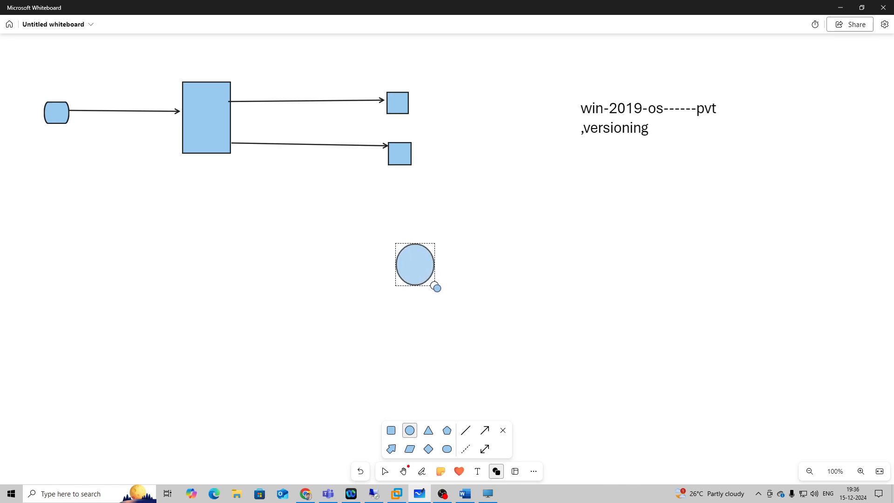
Draw a second circle beside the existing one on the whiteboard, about the same size, and leave it without text
{"action": "left_click", "coordinate": [474, 286]}
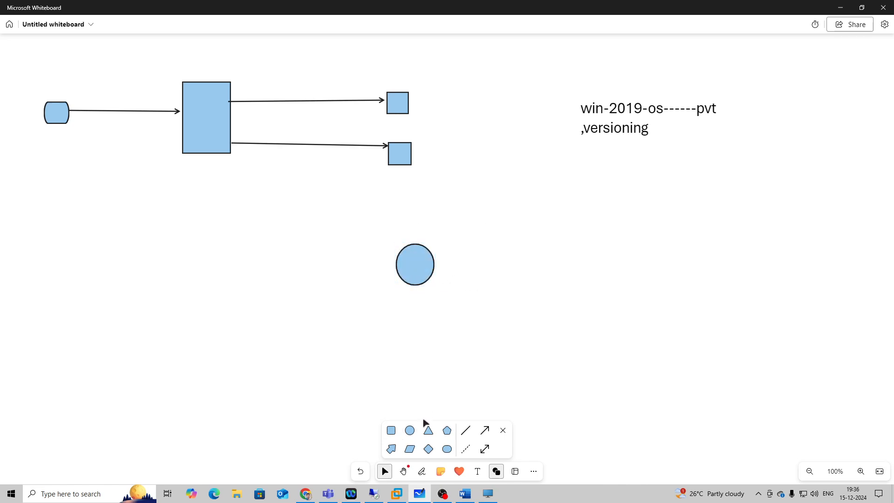
{"action": "left_click", "coordinate": [409, 430]}
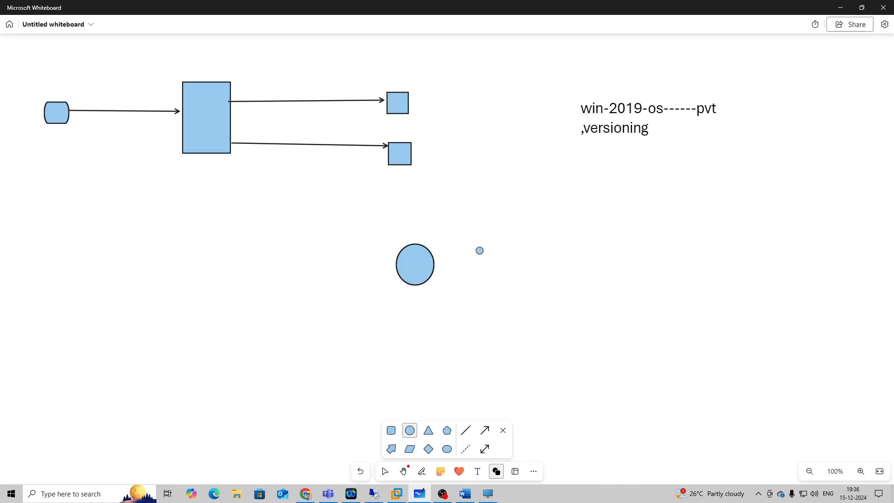
{"action": "left_click_drag", "start_coordinate": [477, 243], "coordinate": [516, 284]}
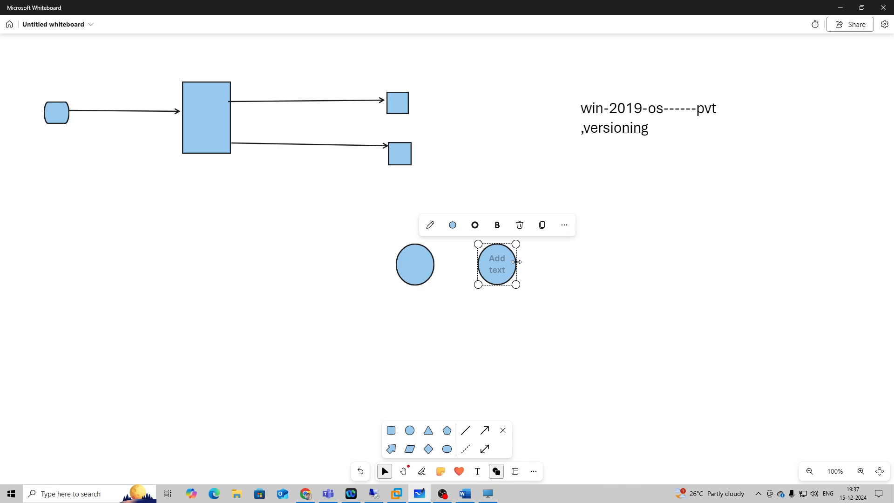
{"action": "left_click", "coordinate": [549, 267]}
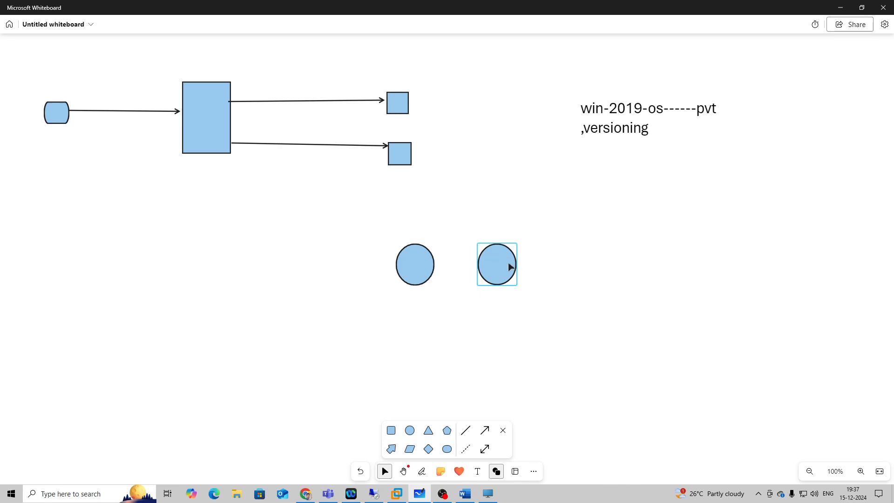
{"action": "left_click", "coordinate": [507, 262]}
{"action": "left_click", "coordinate": [507, 262]}
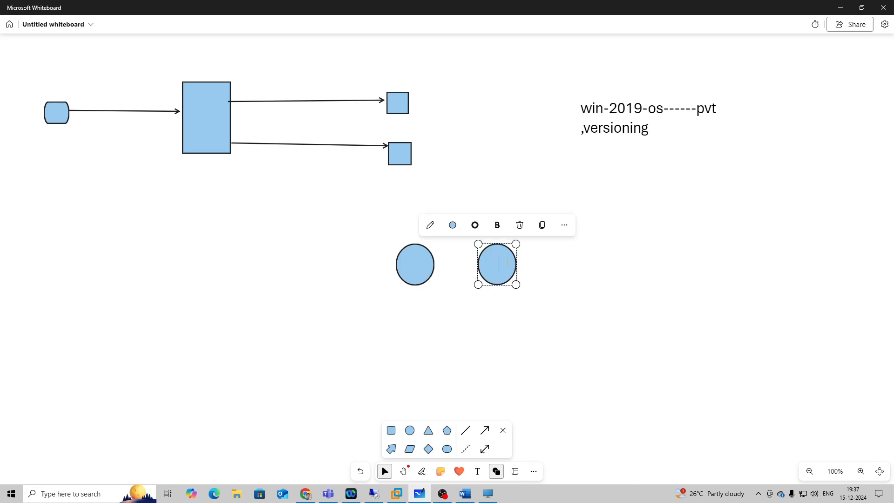
{"action": "left_click", "coordinate": [550, 264]}
Add the text note "standard and private-read write" beside the two circles on the whiteboard
{"action": "left_click", "coordinate": [477, 472]}
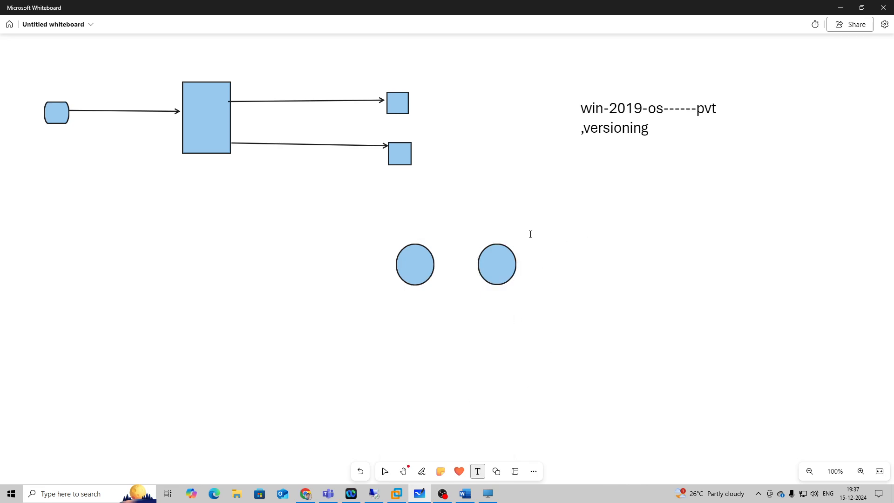
{"action": "left_click", "coordinate": [586, 255]}
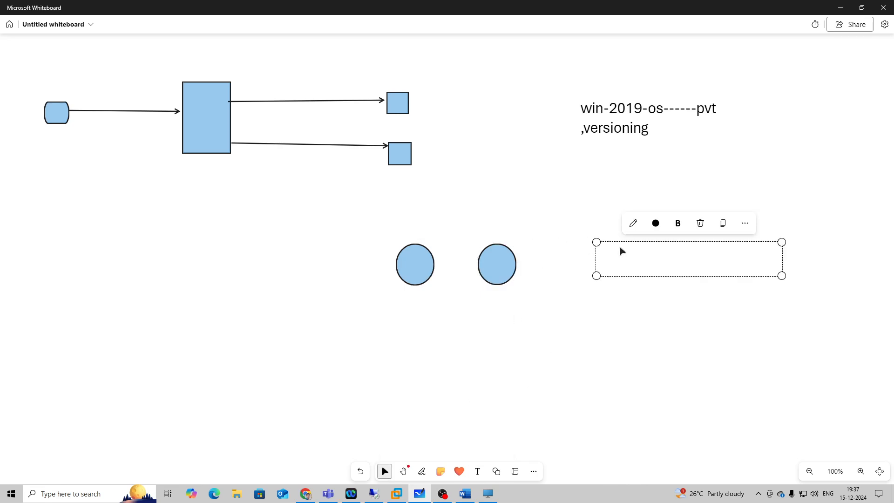
{"action": "type", "text": "standar"}
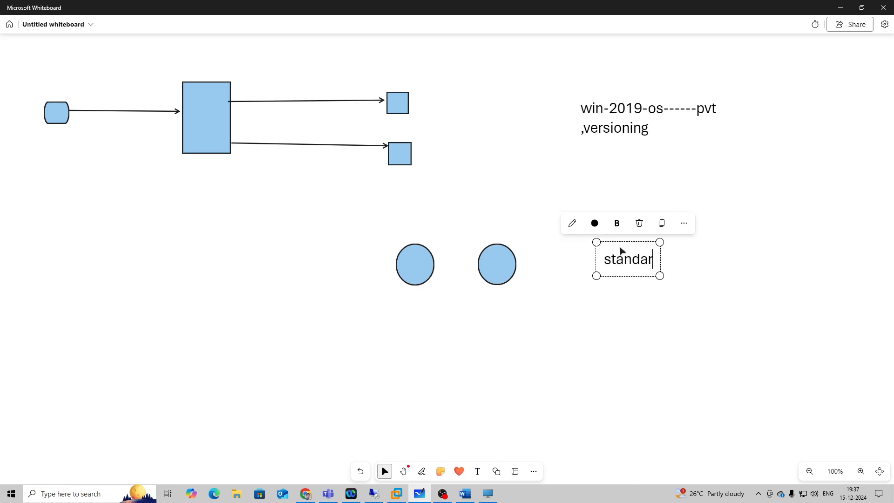
{"action": "type", "text": "d and"}
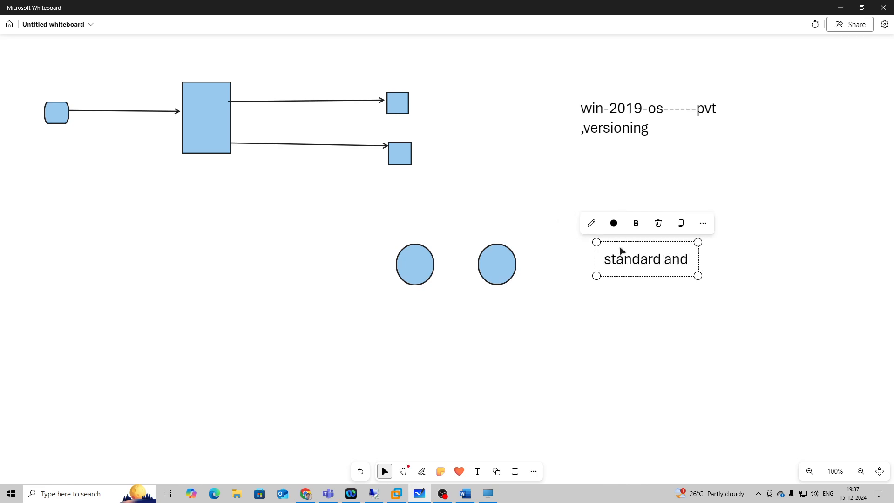
{"action": "type", "text": " provate"}
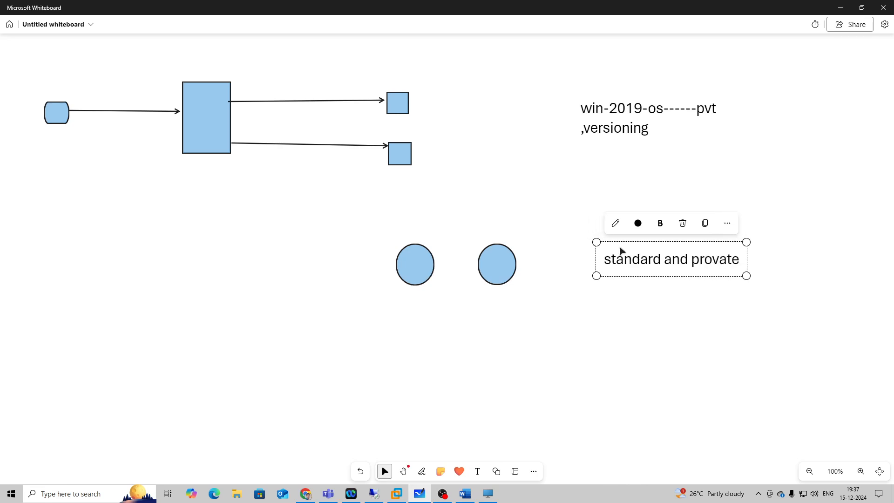
{"action": "key", "text": "BackSpace"}
{"action": "key", "text": "BackSpace"}
{"action": "key", "text": "BackSpace"}
{"action": "key", "text": "BackSpace"}
{"action": "key", "text": "BackSpace"}
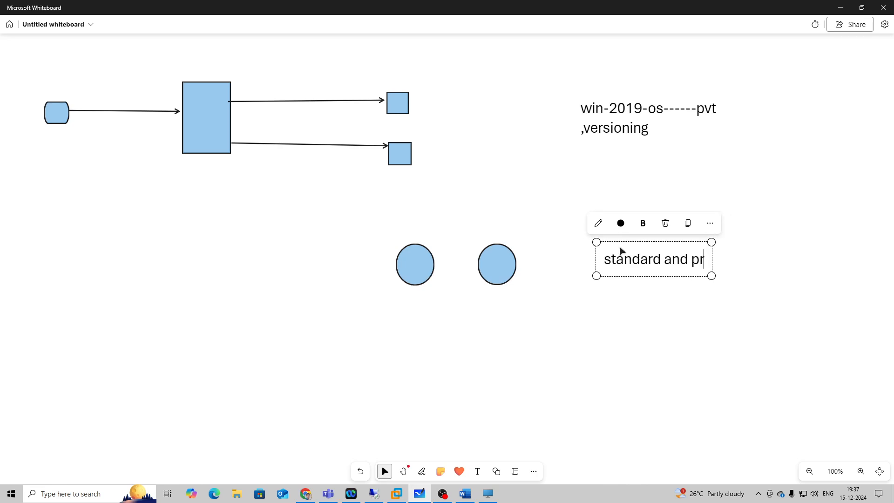
{"action": "type", "text": "ivate-"}
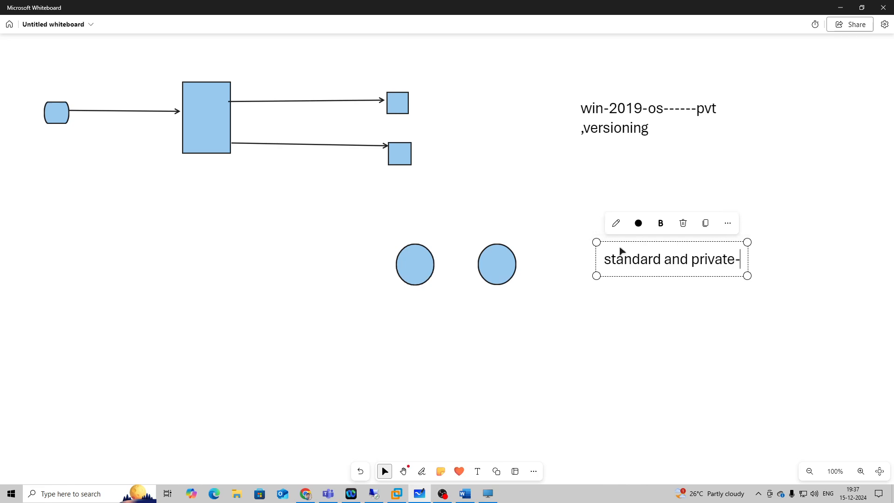
{"action": "type", "text": "read write"}
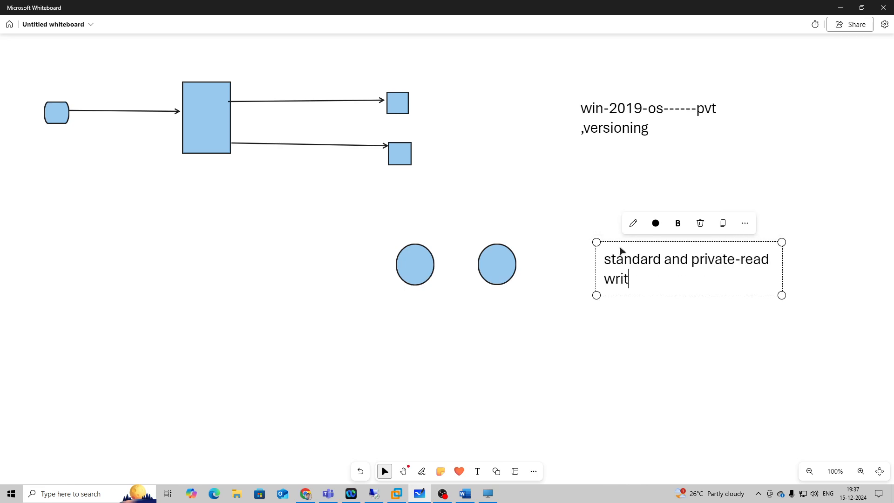
Insert "-readonly" after "standard" in the note about the disk modes
{"action": "left_click", "coordinate": [659, 255]}
{"action": "type", "text": "-readonly and"}
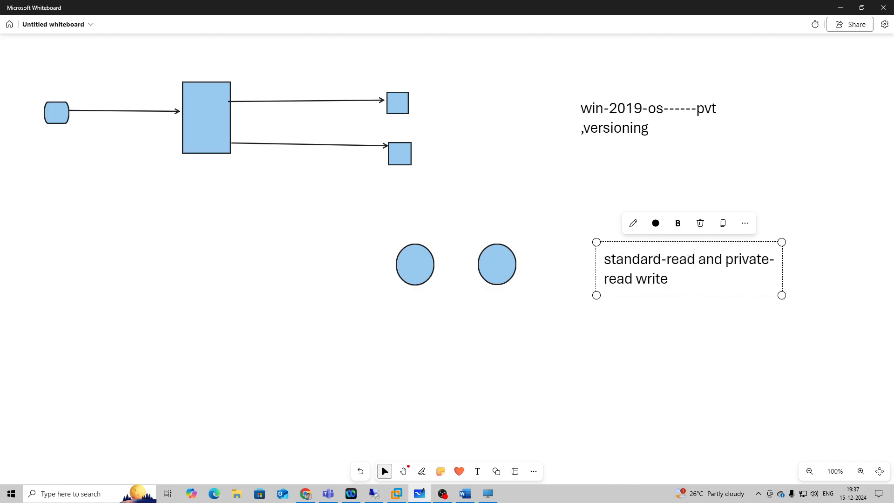
{"action": "left_click", "coordinate": [691, 351]}
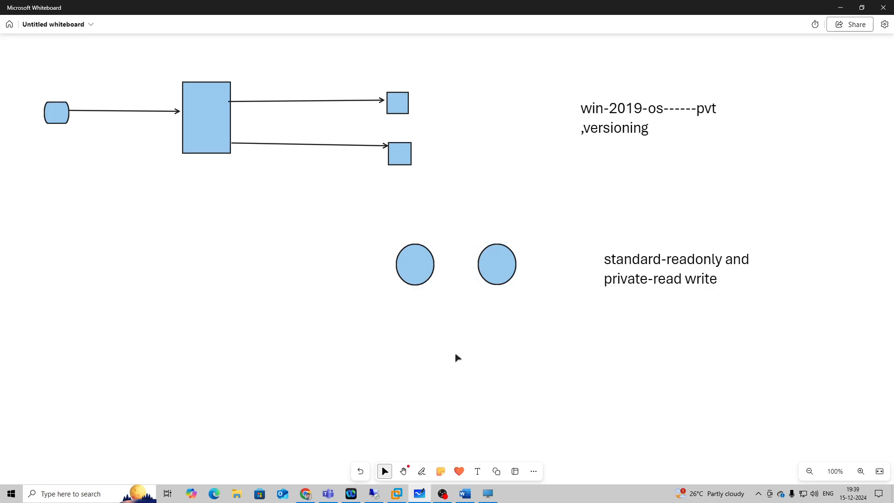
Switch to the PVS-DESKTOP session, open Virtual Disk Status and move its window aside on the desktop
{"action": "left_click", "coordinate": [487, 493]}
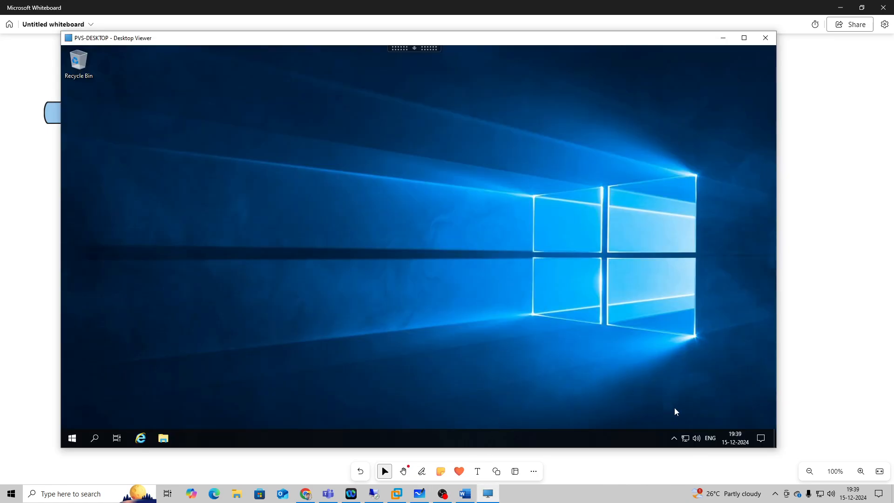
{"action": "left_click", "coordinate": [672, 441]}
{"action": "right_click", "coordinate": [674, 426]}
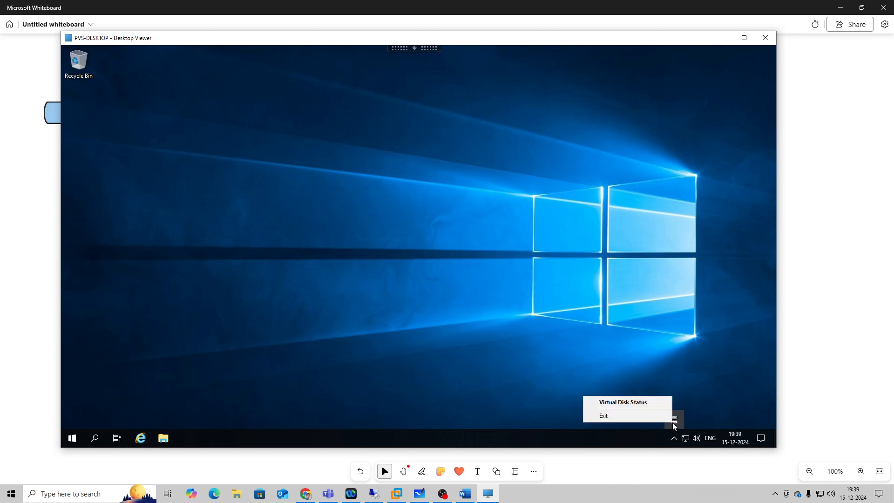
{"action": "left_click", "coordinate": [624, 403]}
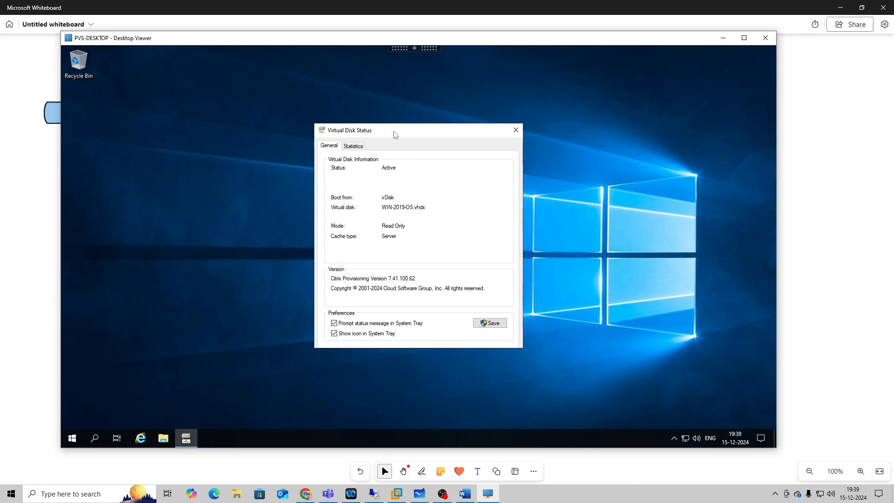
{"action": "left_click_drag", "start_coordinate": [396, 134], "coordinate": [532, 121]}
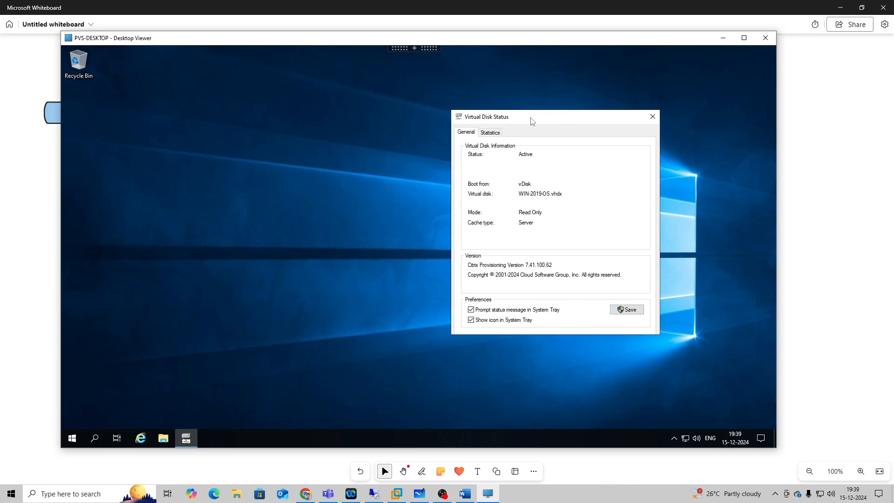
Check the virtual disk name and access mode in Virtual Disk Status, and return to the whiteboard
{"action": "left_click", "coordinate": [674, 438]}
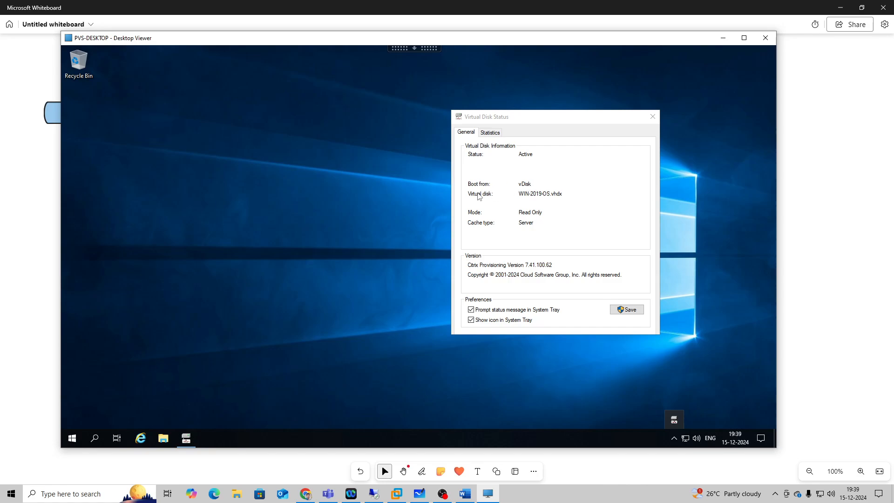
{"action": "left_click", "coordinate": [544, 213]}
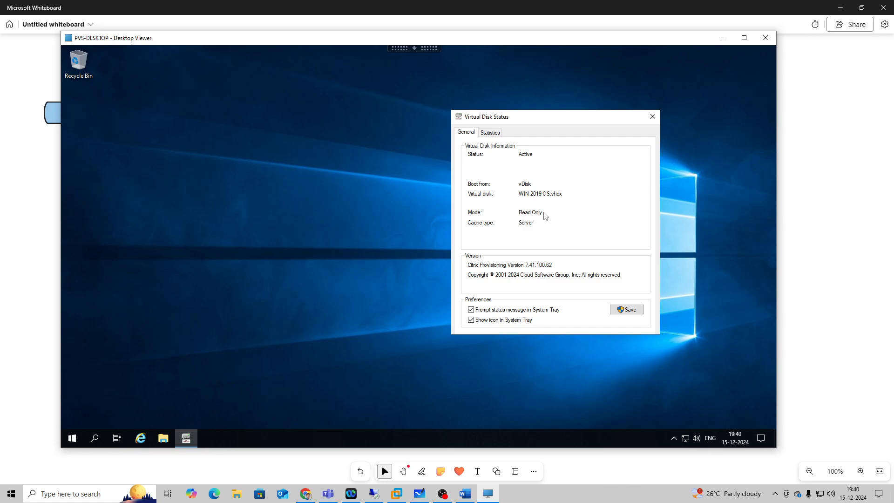
{"action": "left_click", "coordinate": [419, 493]}
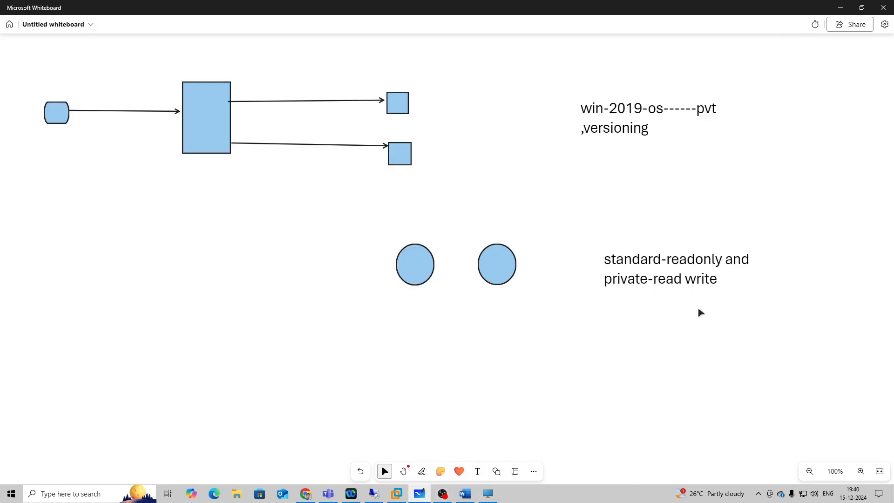
Return to the PVS-DESKTOP session and look over its installed programs and the Virtual Disk Status details
{"action": "left_click", "coordinate": [840, 8]}
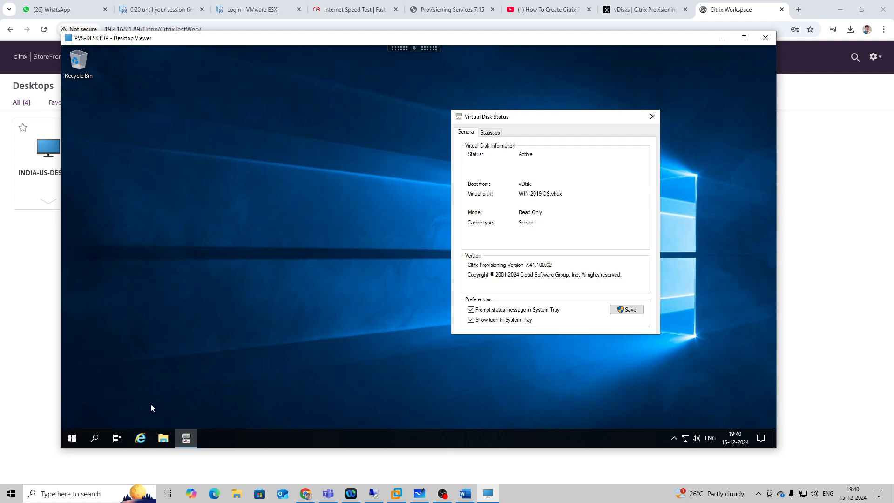
{"action": "left_click", "coordinate": [74, 434]}
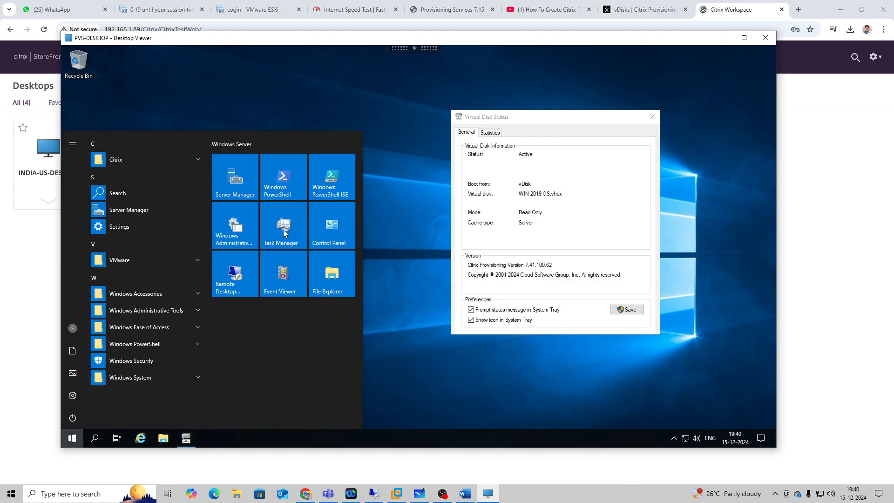
{"action": "left_click", "coordinate": [403, 216]}
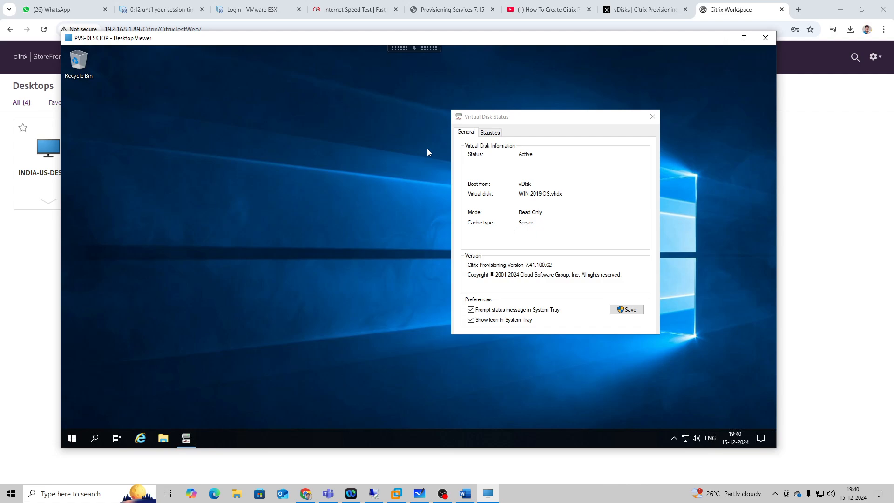
{"action": "left_click", "coordinate": [518, 192]}
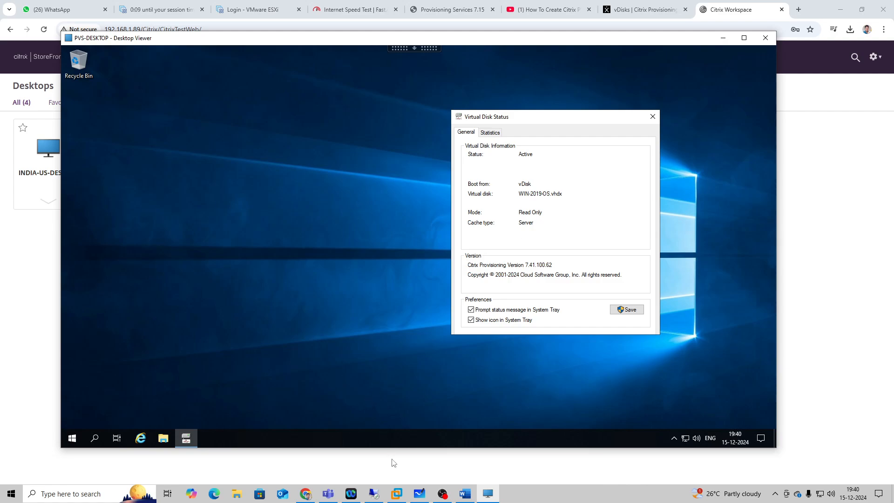
Switch to the Provisioning Console on the ctx-pvs-1 server, show the INDIA site's vDisk Pool and widen its Name column
{"action": "left_click", "coordinate": [375, 493]}
{"action": "left_click", "coordinate": [104, 197]}
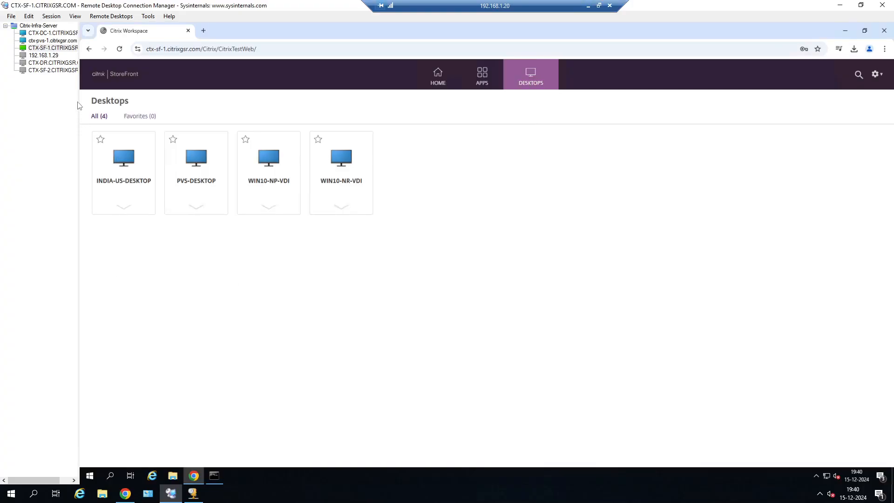
{"action": "left_click", "coordinate": [55, 41]}
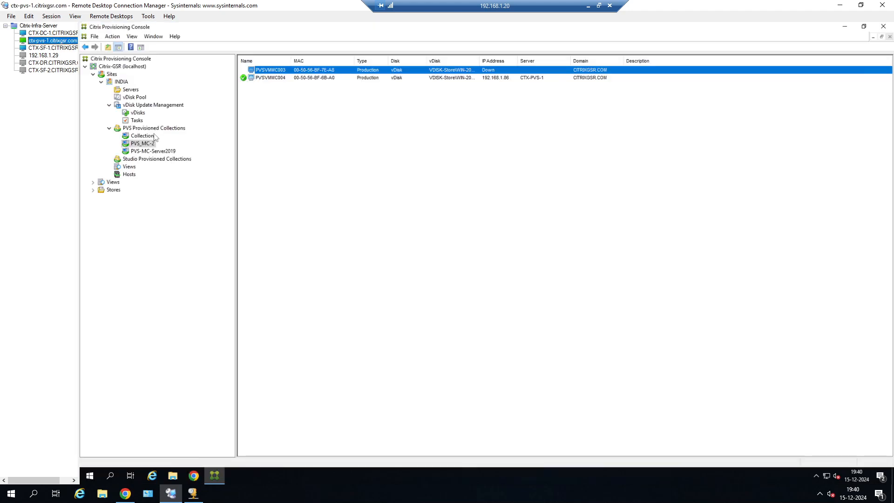
{"action": "left_click", "coordinate": [140, 97]}
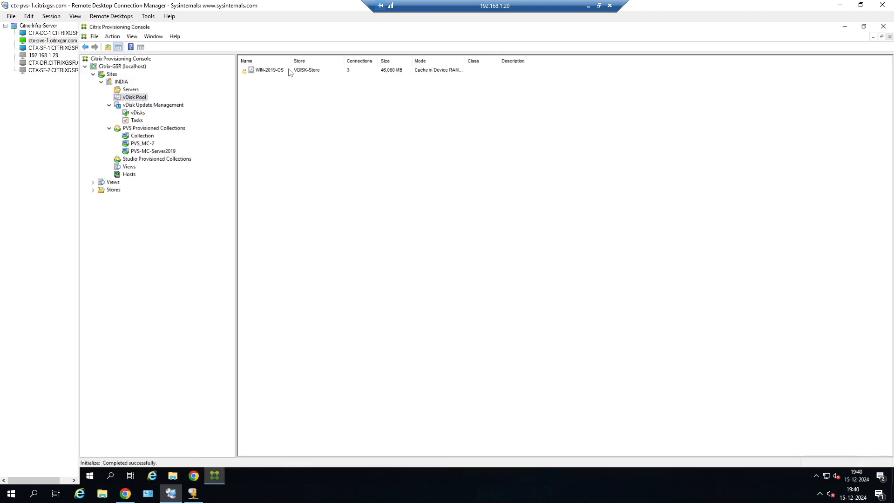
{"action": "left_click_drag", "start_coordinate": [291, 61], "coordinate": [355, 61]}
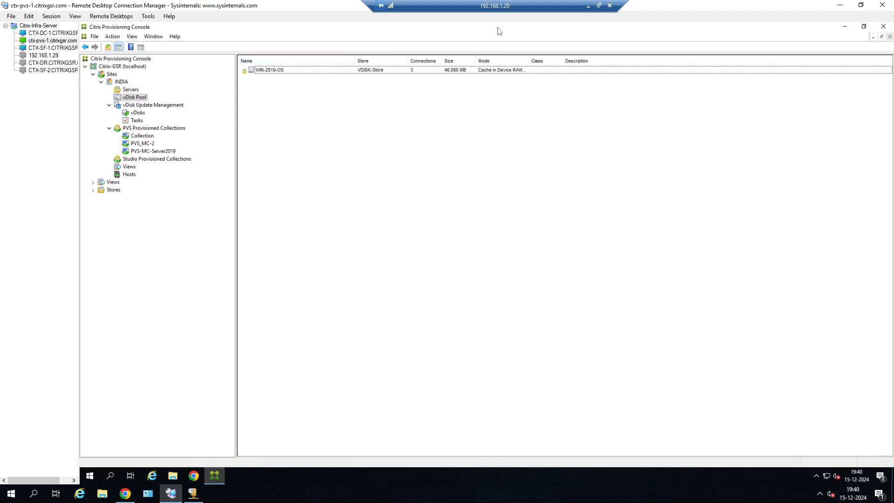
Glance at the programs in PVS-DESKTOP, and open the WriteCache folder under C:\VHD on the ctx-pvs-1 server
{"action": "left_click", "coordinate": [588, 6]}
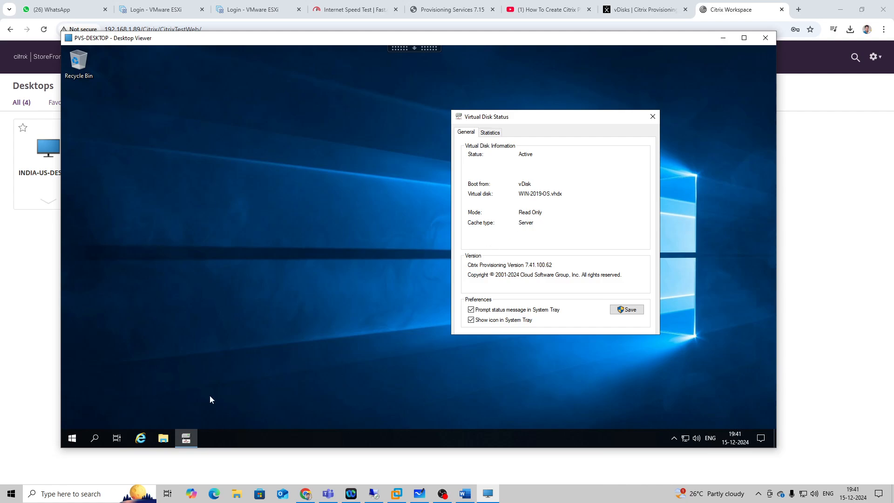
{"action": "left_click", "coordinate": [72, 438]}
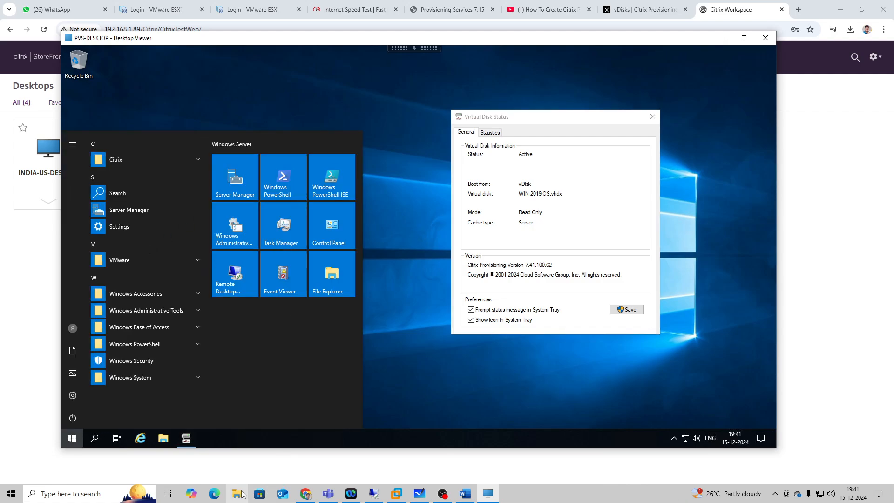
{"action": "mouse_move", "coordinate": [387, 492]}
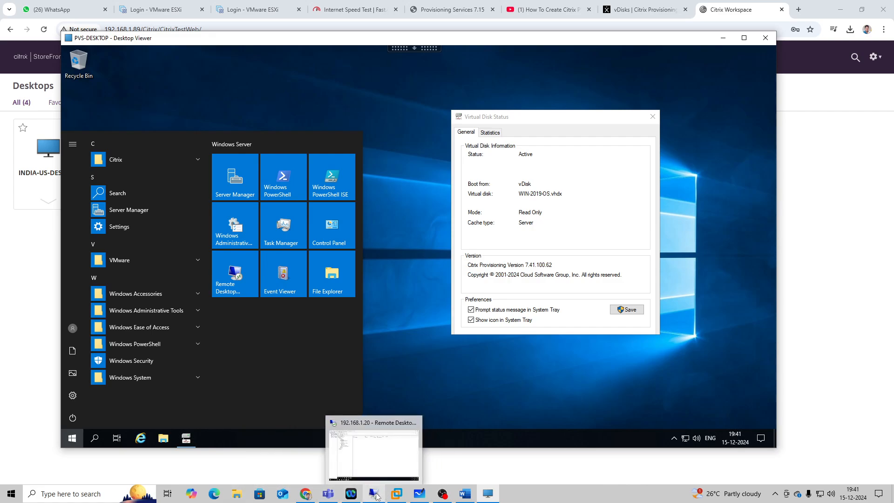
{"action": "left_click", "coordinate": [382, 419]}
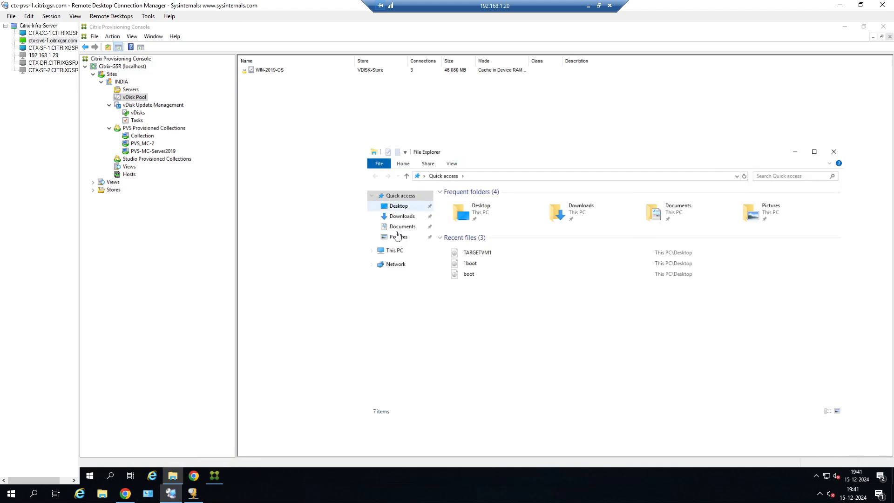
{"action": "double_click", "coordinate": [477, 289]}
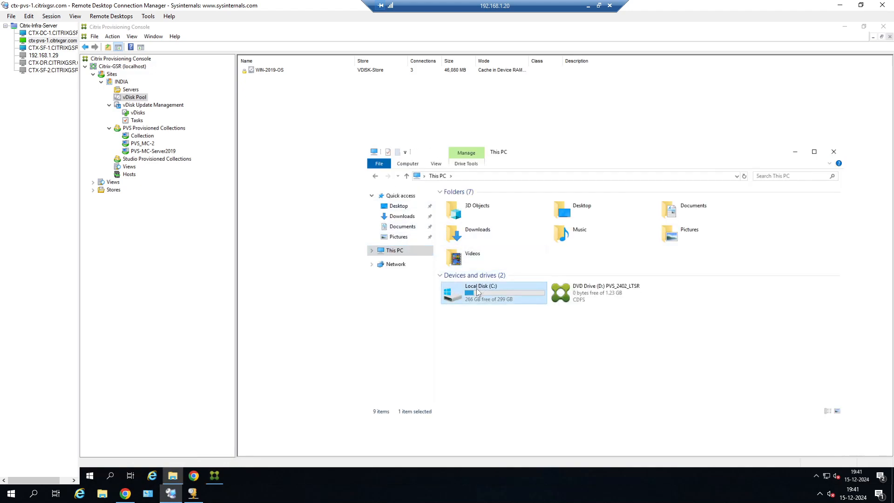
{"action": "double_click", "coordinate": [468, 238]}
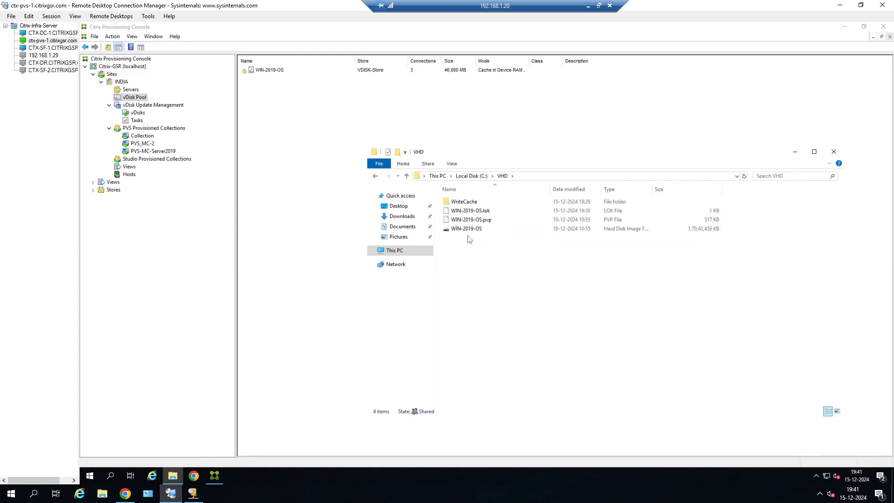
{"action": "double_click", "coordinate": [466, 202]}
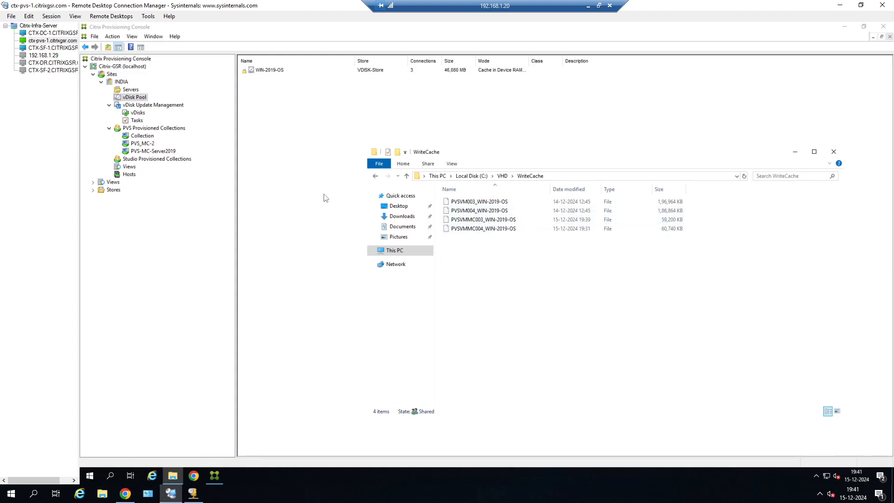
Examine the access mode and cache type in the WIN-2019-OS vDisk properties, and close them without changes
{"action": "left_click", "coordinate": [283, 70]}
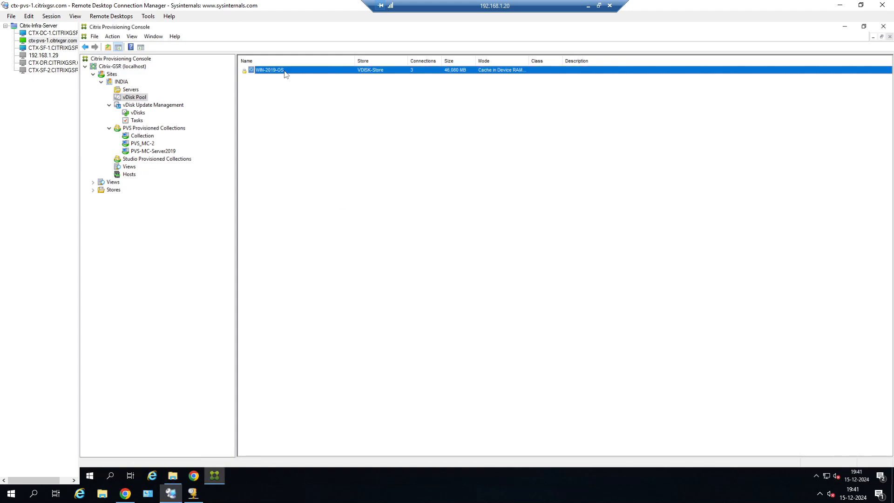
{"action": "right_click", "coordinate": [284, 71]}
{"action": "left_click", "coordinate": [312, 73]}
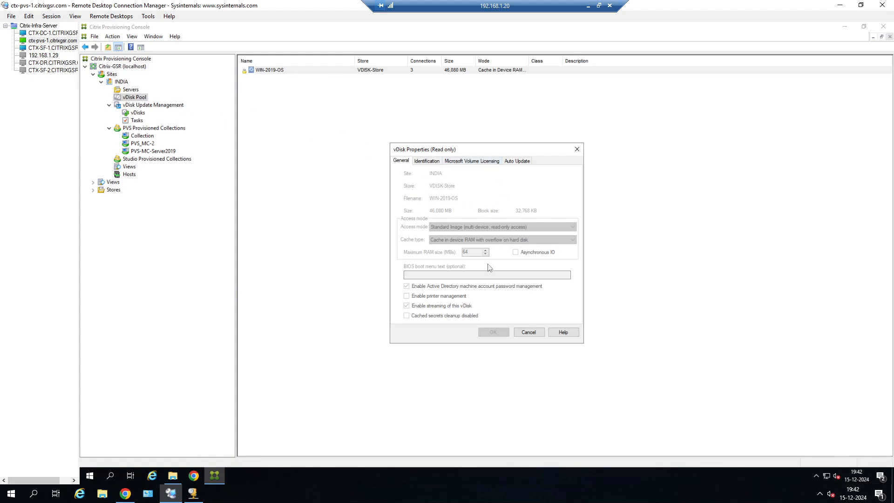
{"action": "left_click", "coordinate": [529, 333]}
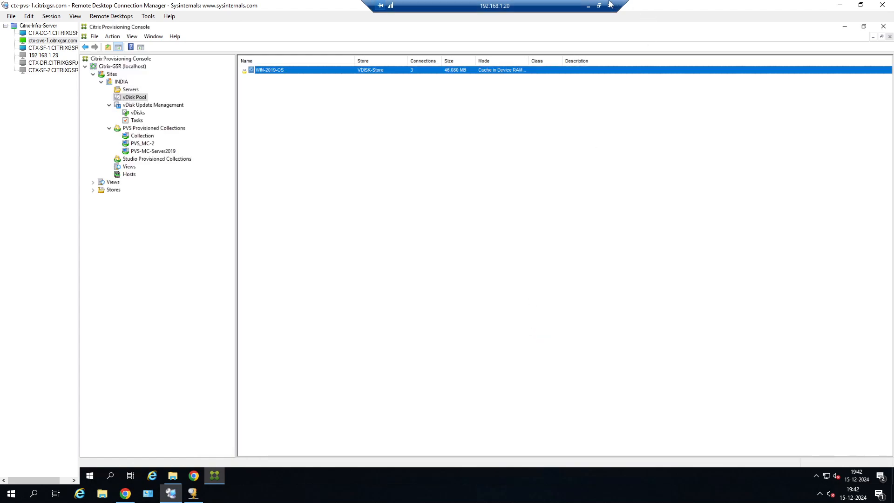
Revisit the whiteboard diagram briefly, and close Virtual Disk Status in the PVS-DESKTOP session
{"action": "left_click", "coordinate": [588, 6]}
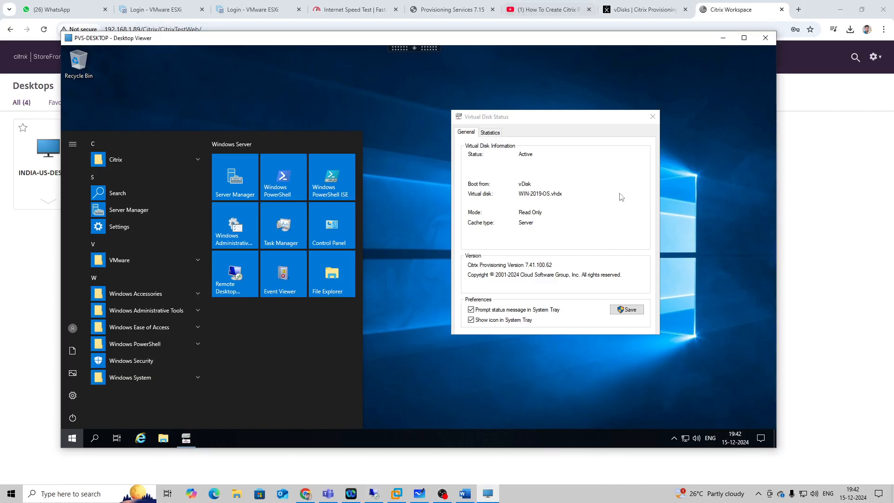
{"action": "left_click", "coordinate": [420, 492]}
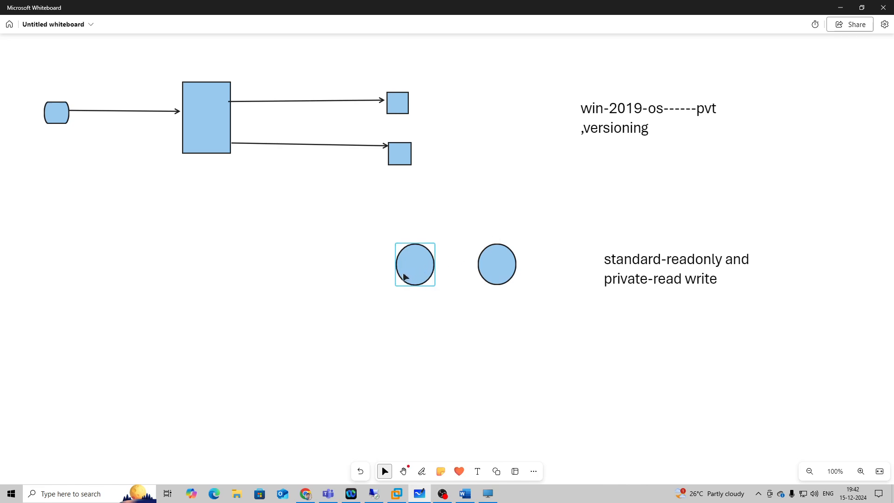
{"action": "left_click", "coordinate": [488, 493]}
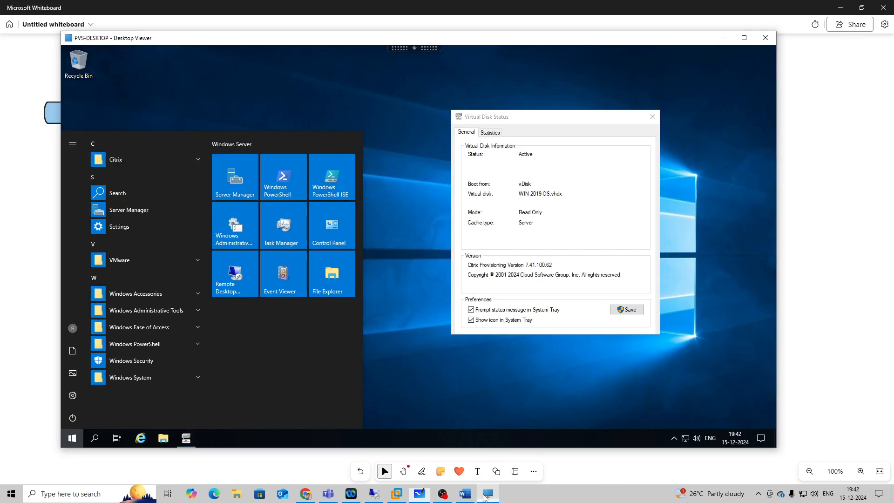
{"action": "left_click", "coordinate": [438, 381]}
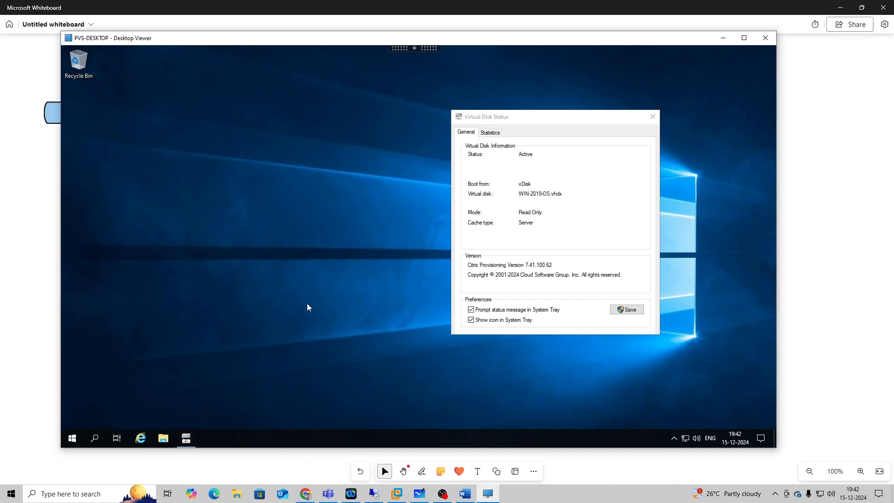
{"action": "left_click", "coordinate": [72, 438]}
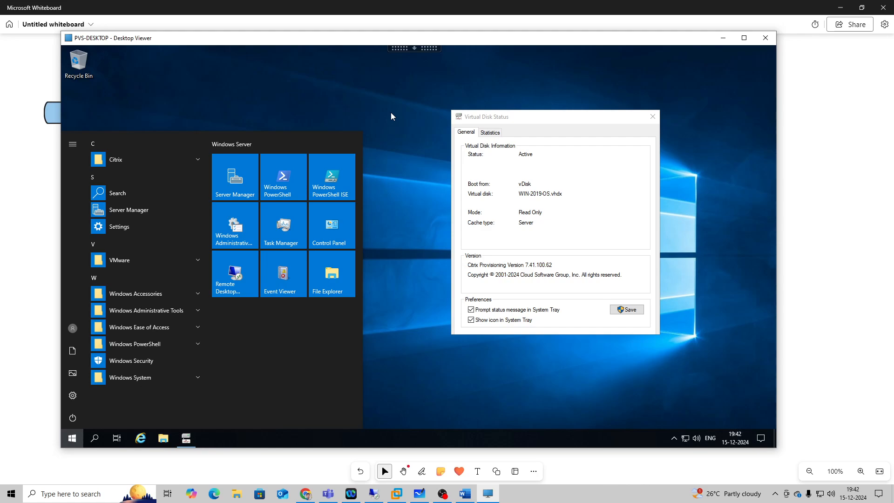
{"action": "left_click", "coordinate": [653, 117]}
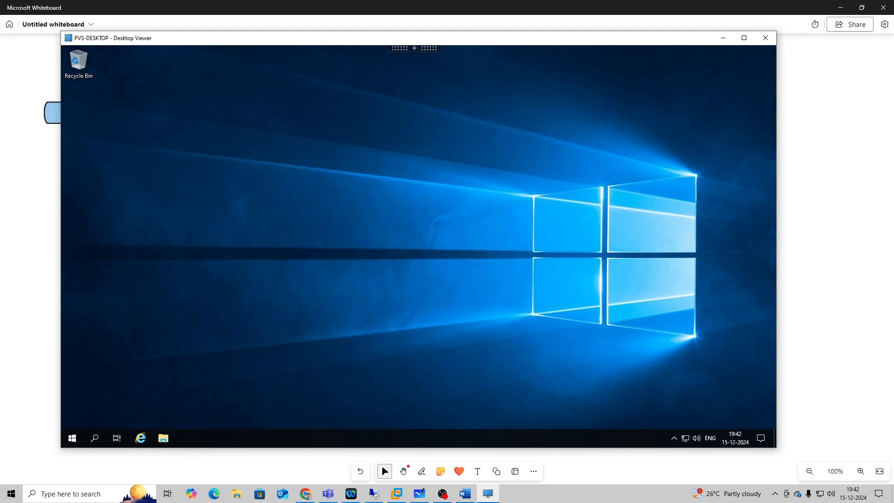
Return to File Explorer on the ctx-pvs-1 server and go up to the VHD folder containing the WIN-2019-OS disk files
{"action": "left_click", "coordinate": [374, 494]}
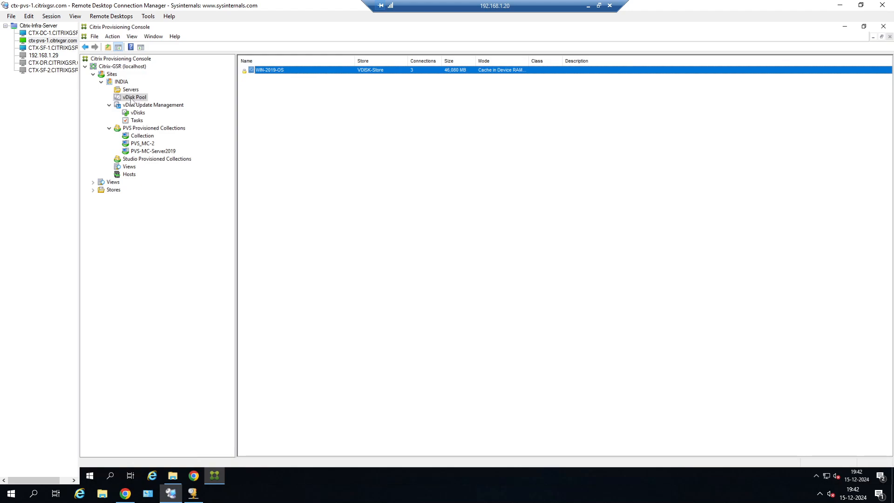
{"action": "left_click", "coordinate": [172, 475]}
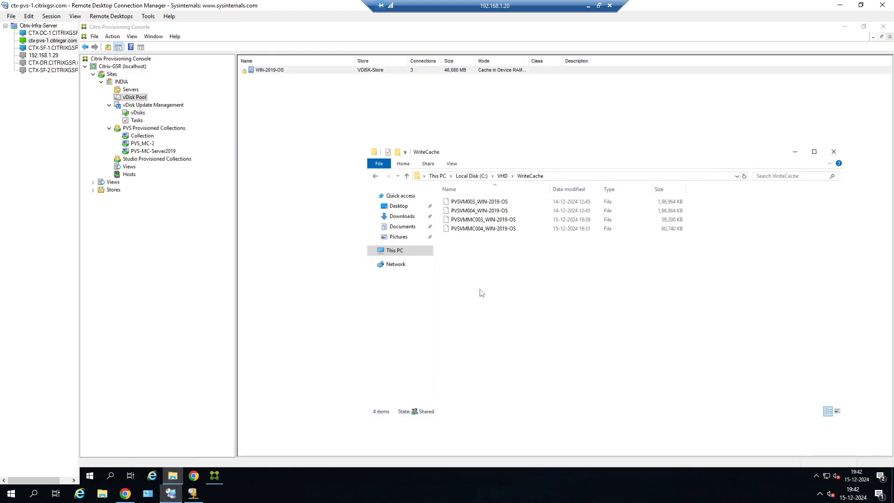
{"action": "left_click", "coordinate": [509, 177]}
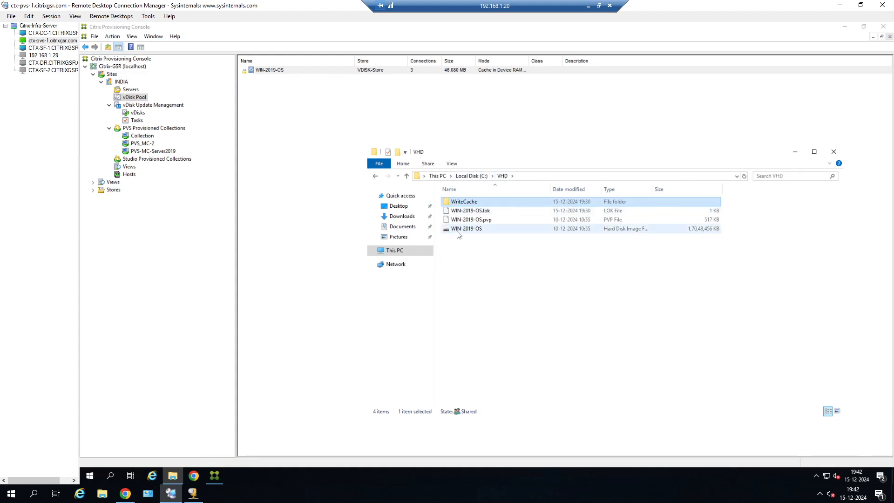
Examine the WIN-2019-OS disk image and PVP file in the VHD folder, and widen the vDisk list's Mode column
{"action": "left_click", "coordinate": [458, 230]}
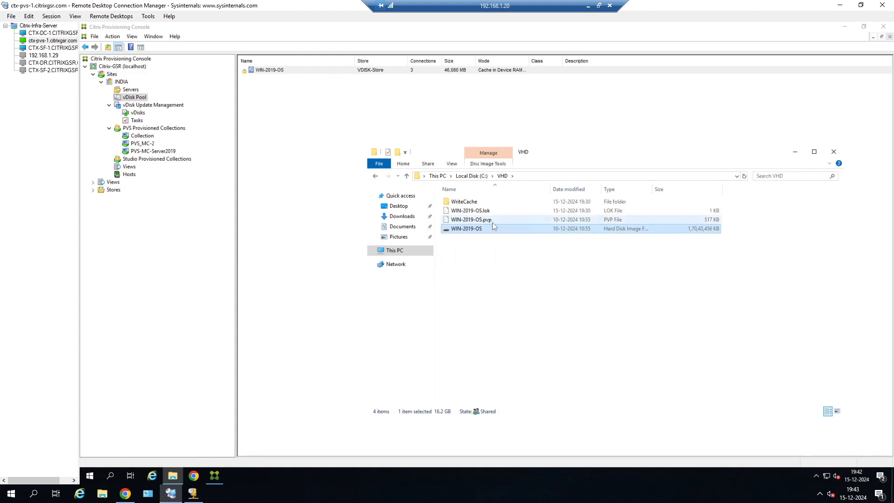
{"action": "left_click", "coordinate": [482, 221]}
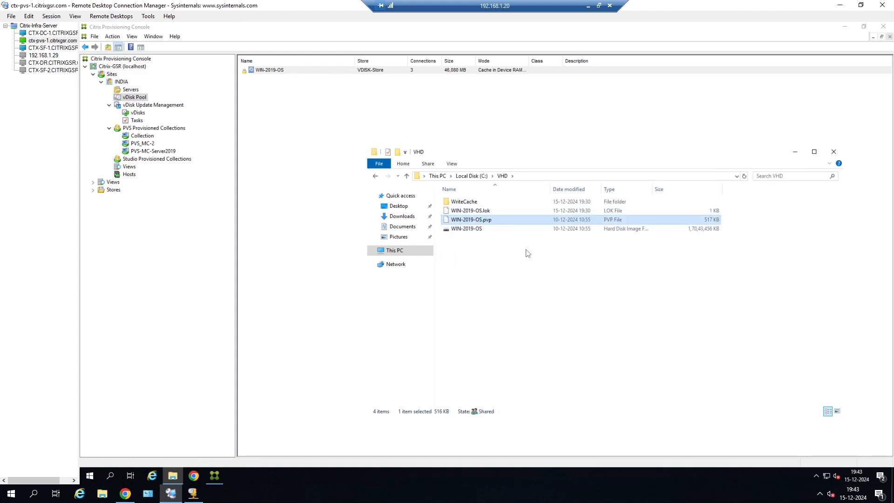
{"action": "left_click", "coordinate": [512, 261]}
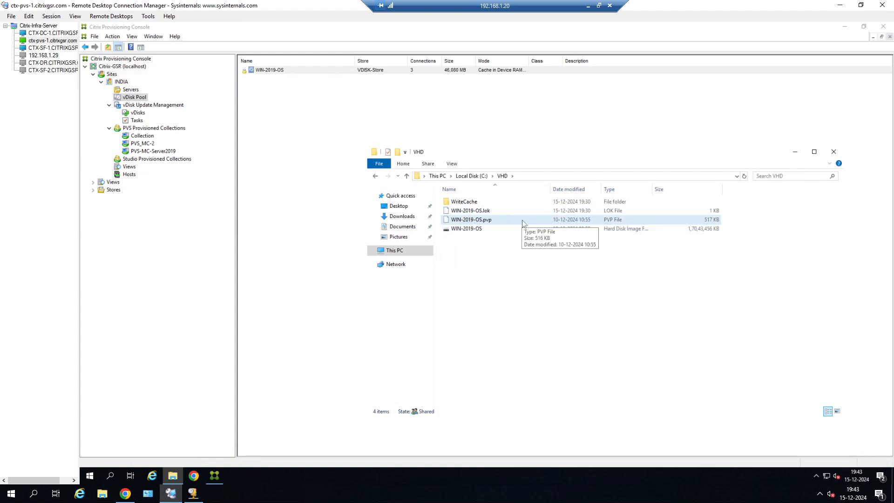
{"action": "left_click_drag", "start_coordinate": [529, 59], "coordinate": [621, 60]}
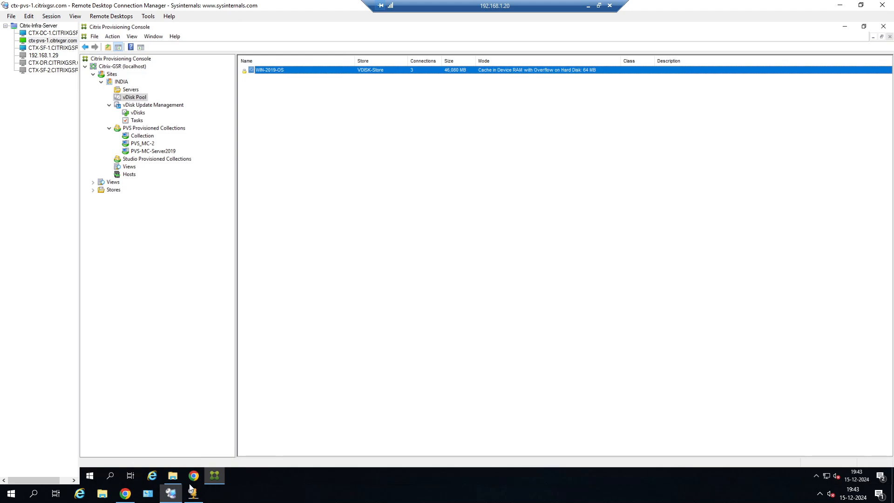
{"action": "left_click", "coordinate": [173, 476]}
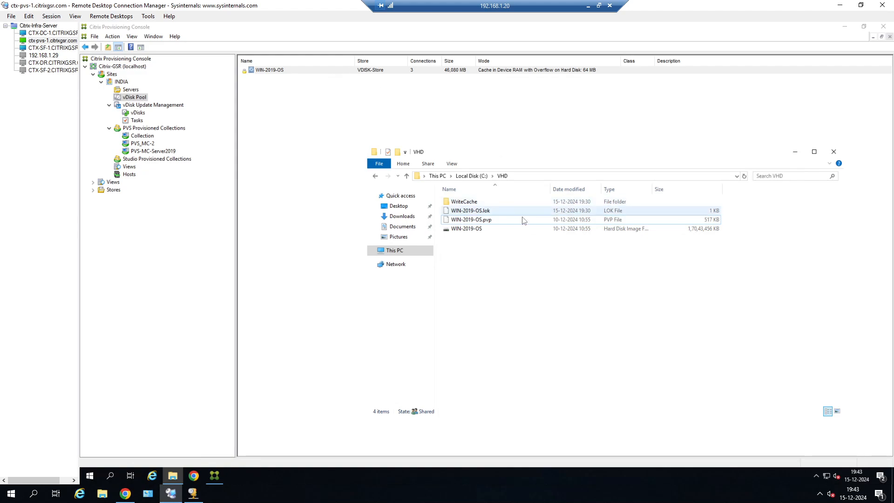
Review the WIN-2019-OS vDisk's general, identification, Microsoft volume licensing and auto update properties
{"action": "left_click", "coordinate": [283, 72]}
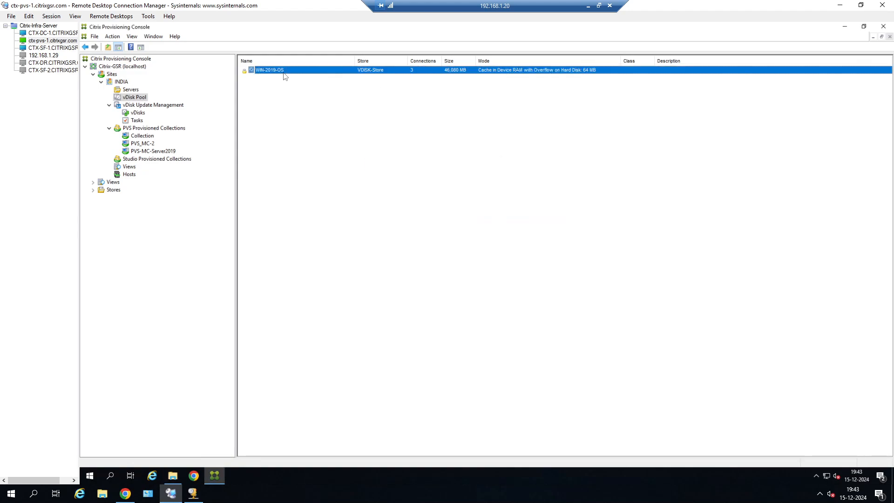
{"action": "right_click", "coordinate": [284, 72]}
{"action": "left_click", "coordinate": [307, 74]}
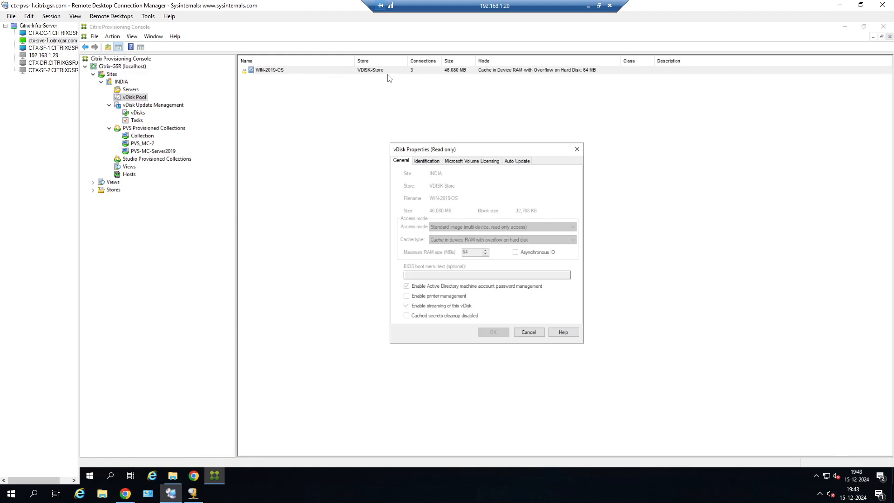
{"action": "left_click", "coordinate": [427, 161]}
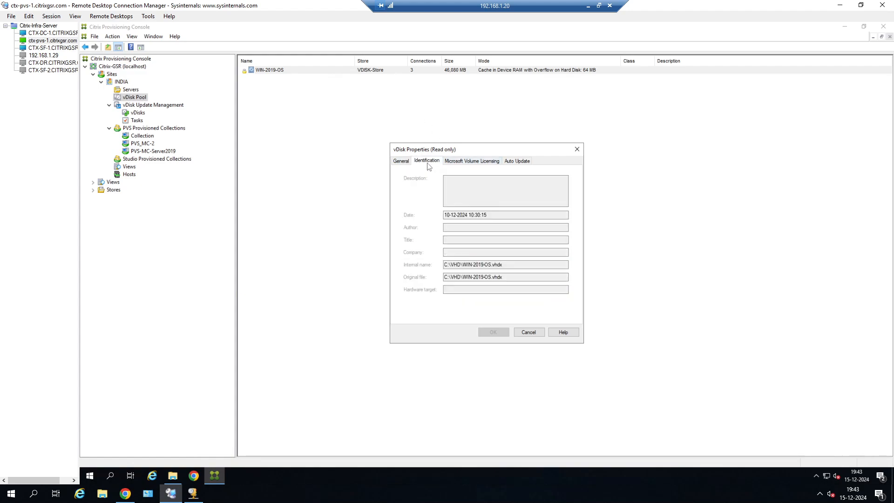
{"action": "left_click", "coordinate": [488, 185]}
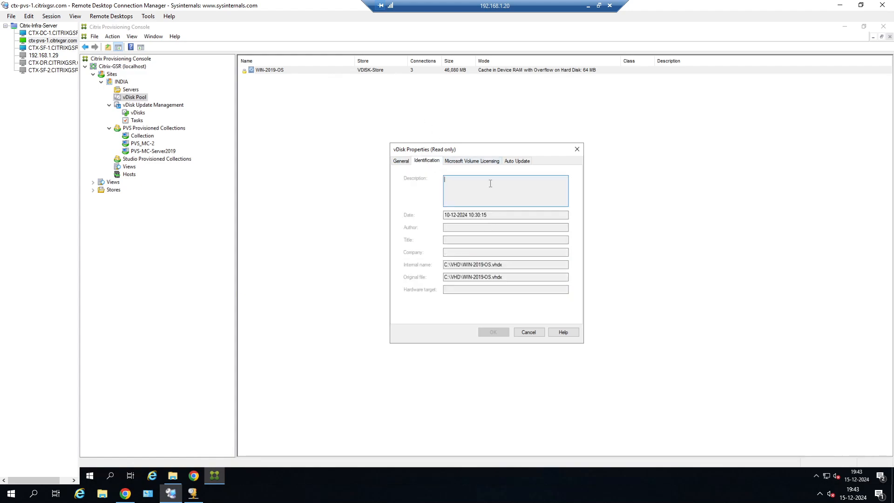
{"action": "left_click", "coordinate": [472, 161]}
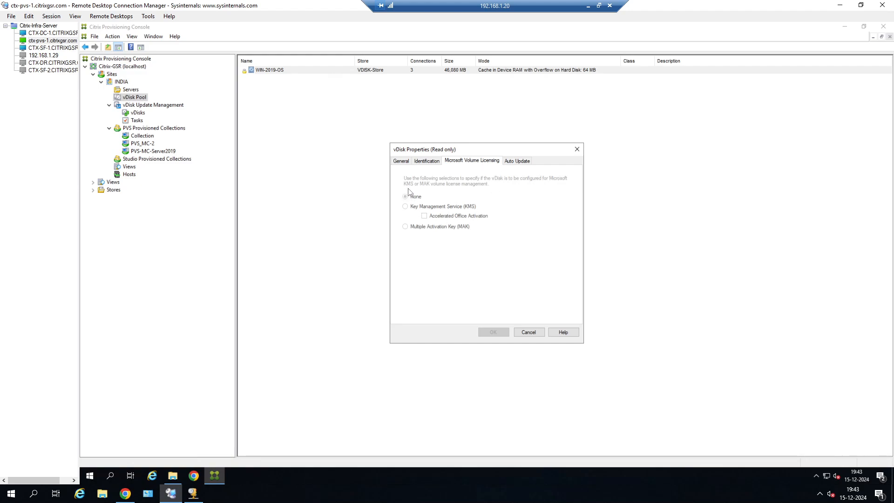
{"action": "left_click", "coordinate": [521, 161]}
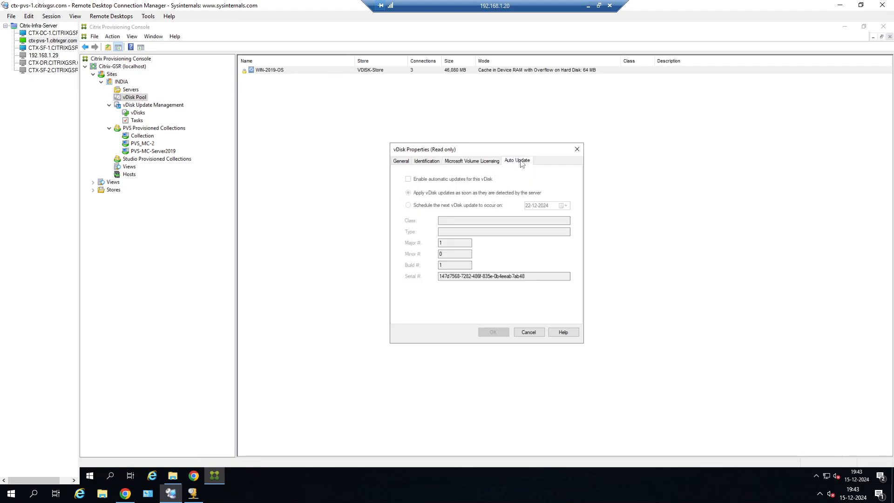
{"action": "left_click", "coordinate": [429, 163]}
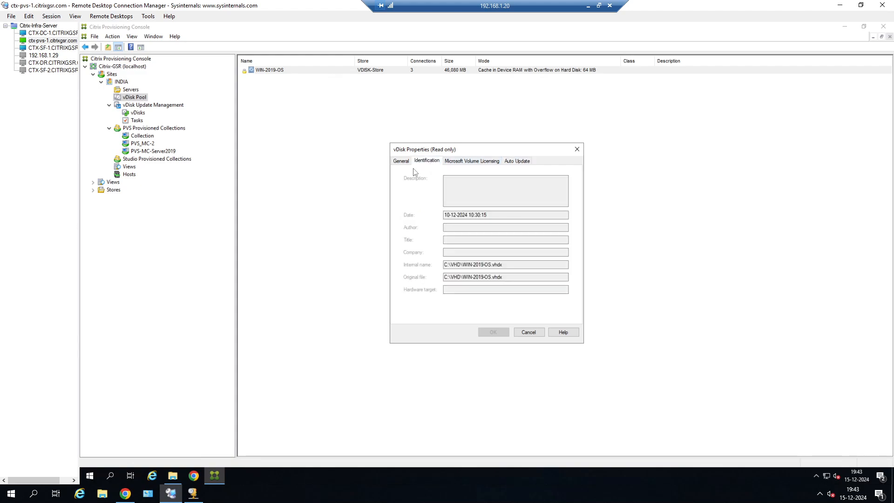
{"action": "left_click", "coordinate": [400, 161]}
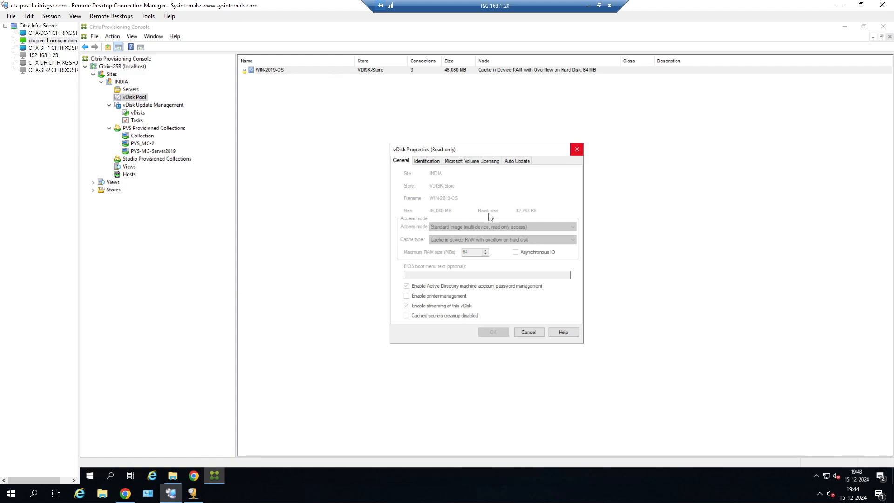
Check the WIN-2019-OS.lok lock file in the VHD folder, closing the folder window and the vDisk properties
{"action": "left_click", "coordinate": [179, 474]}
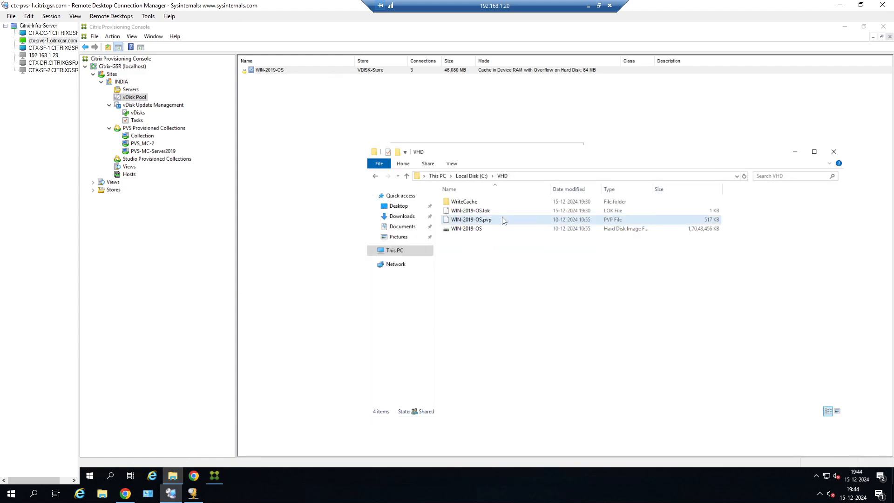
{"action": "left_click", "coordinate": [488, 211]}
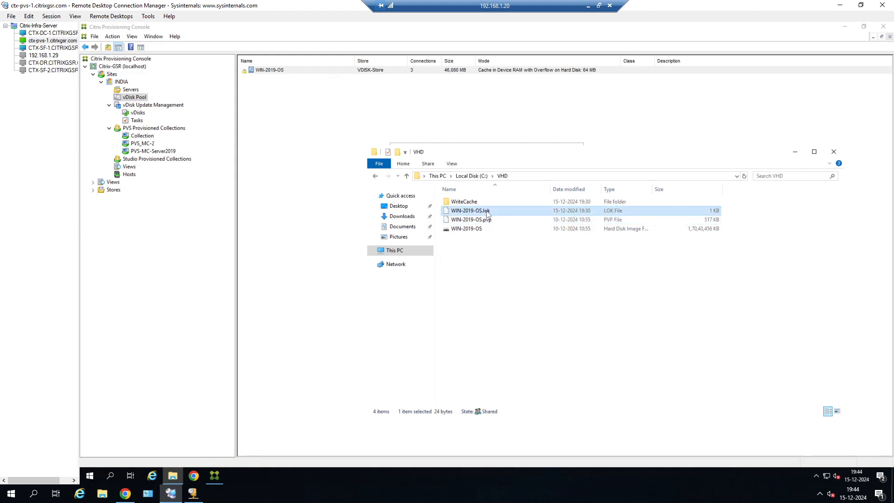
{"action": "left_click", "coordinate": [833, 153]}
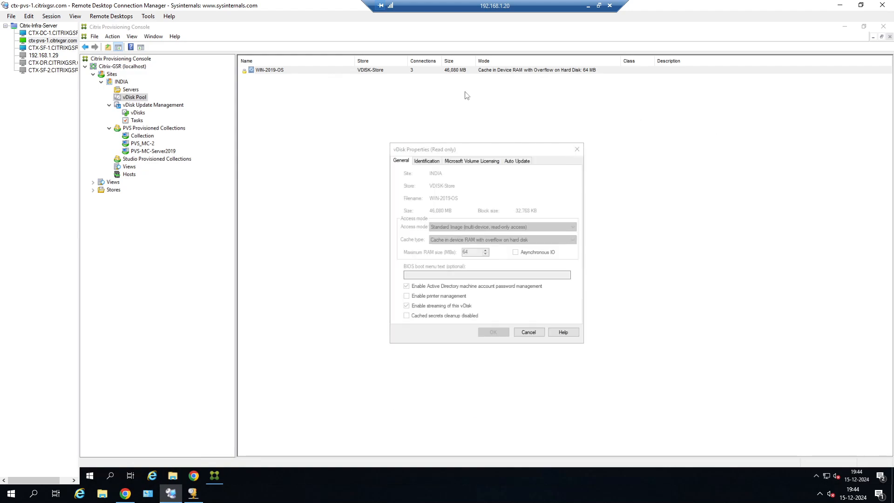
{"action": "left_click", "coordinate": [577, 148]}
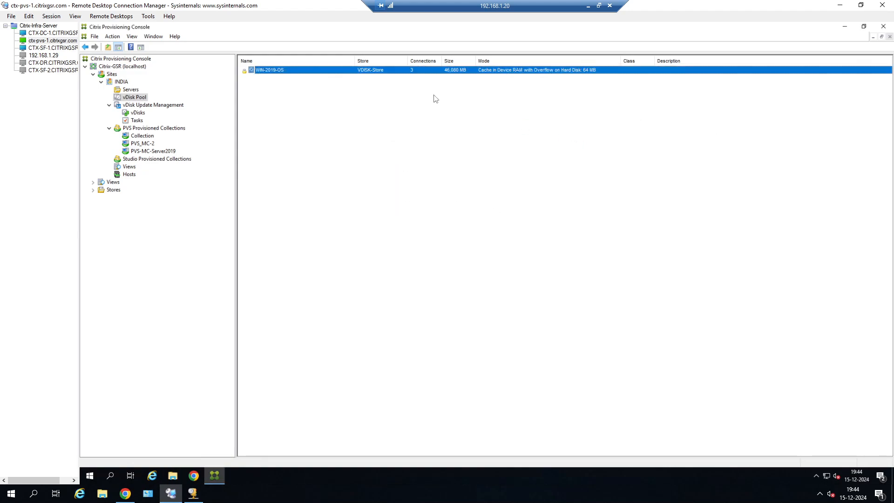
View which target devices are using the WIN-2019-OS vDisk, and close the usage list
{"action": "right_click", "coordinate": [283, 72]}
{"action": "left_click", "coordinate": [312, 115]}
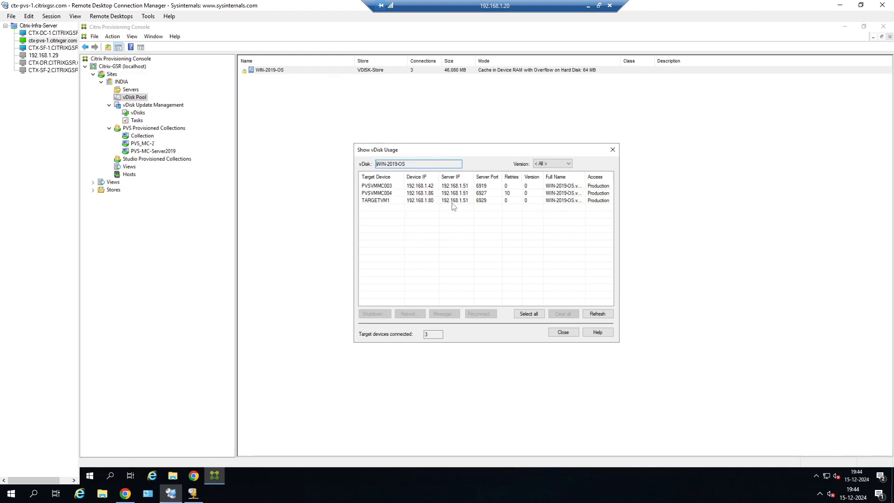
{"action": "left_click", "coordinate": [613, 149]}
Start managing locks on the WIN-2019-OS vDisk and decline to continue with the lock removal
{"action": "right_click", "coordinate": [356, 72]}
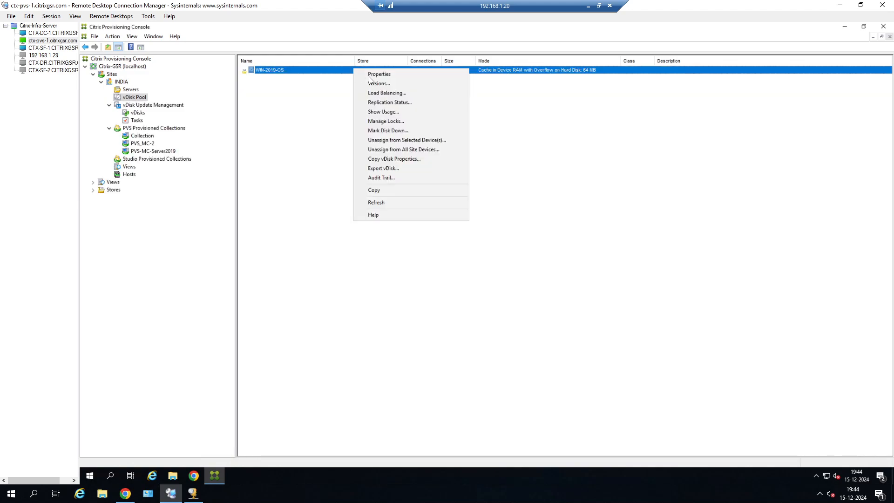
{"action": "left_click", "coordinate": [400, 120]}
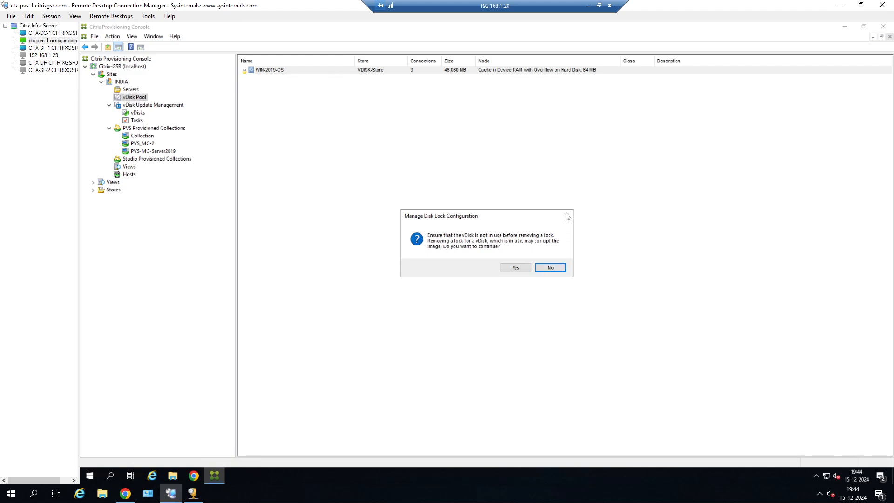
{"action": "left_click", "coordinate": [557, 266]}
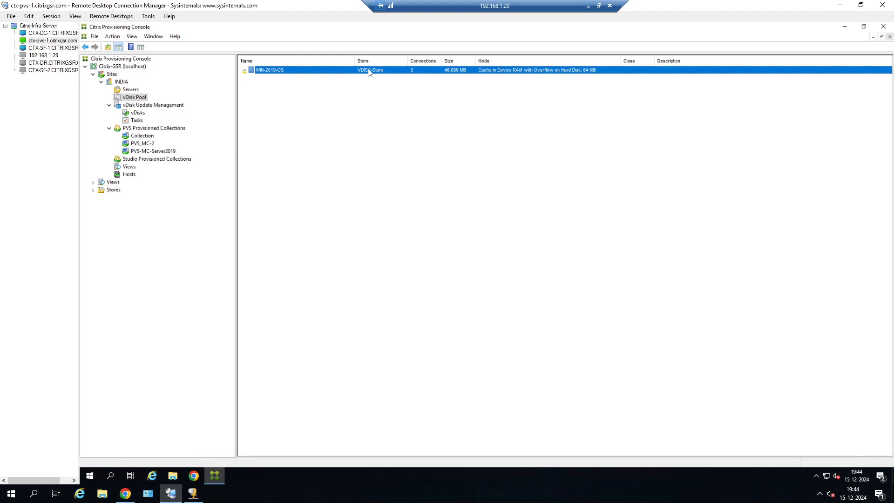
Open the VHD folder on Local Disk (C:) in File Explorer
{"action": "left_click", "coordinate": [177, 474]}
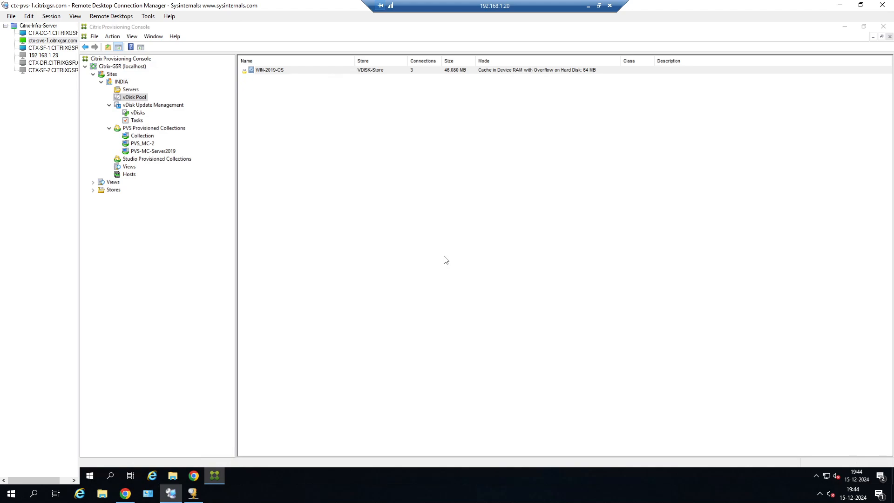
{"action": "left_click", "coordinate": [396, 254]}
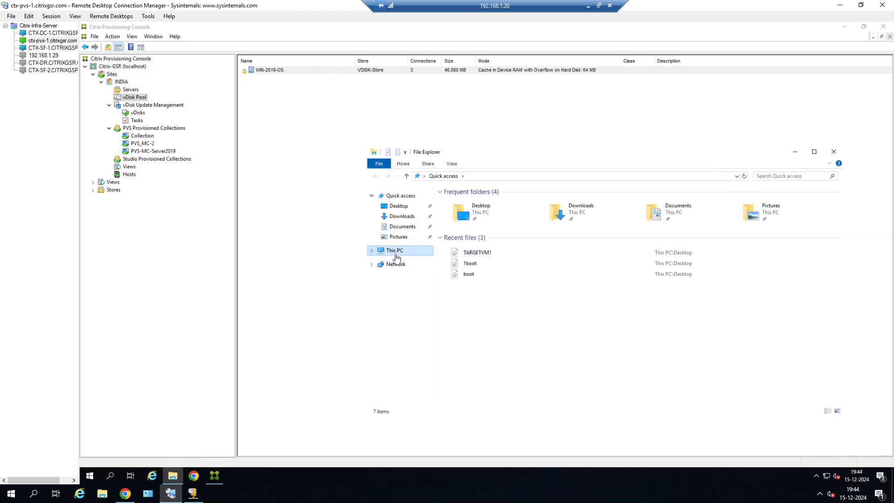
{"action": "double_click", "coordinate": [491, 287]}
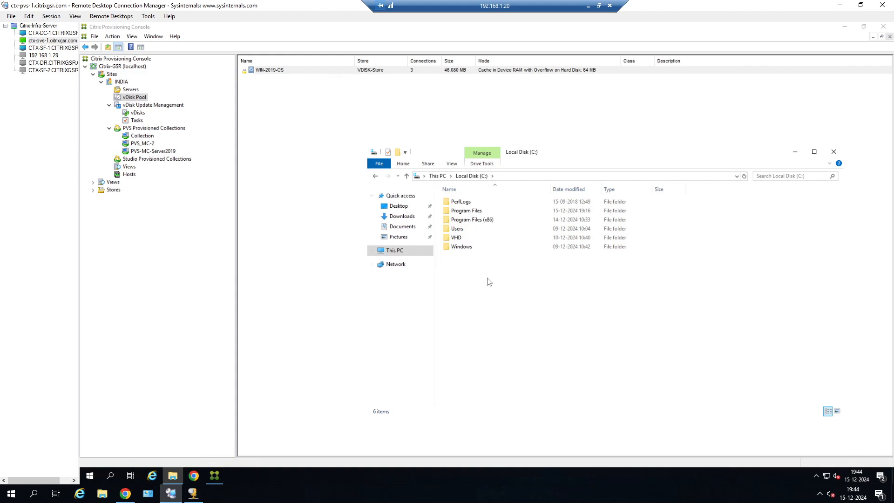
{"action": "double_click", "coordinate": [465, 237]}
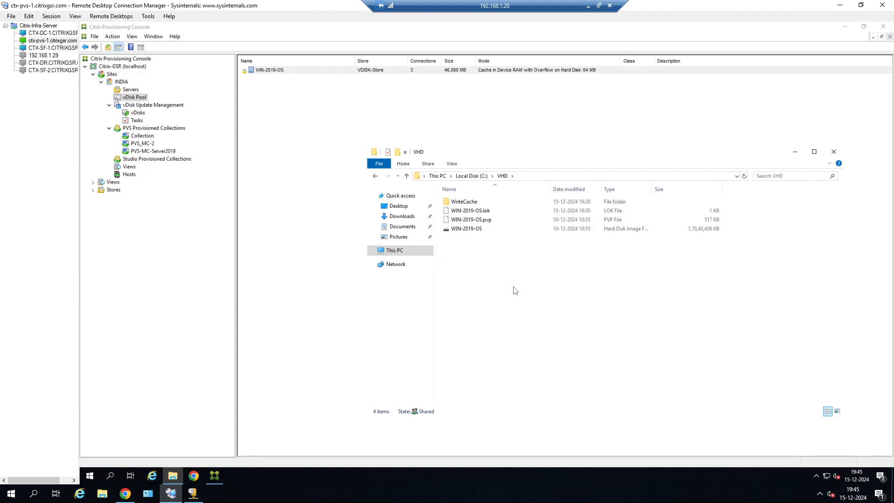
Duplicate the WIN-2019-OS hard disk image file within the C:\VHD folder
{"action": "left_click", "coordinate": [495, 221]}
{"action": "left_click", "coordinate": [479, 229]}
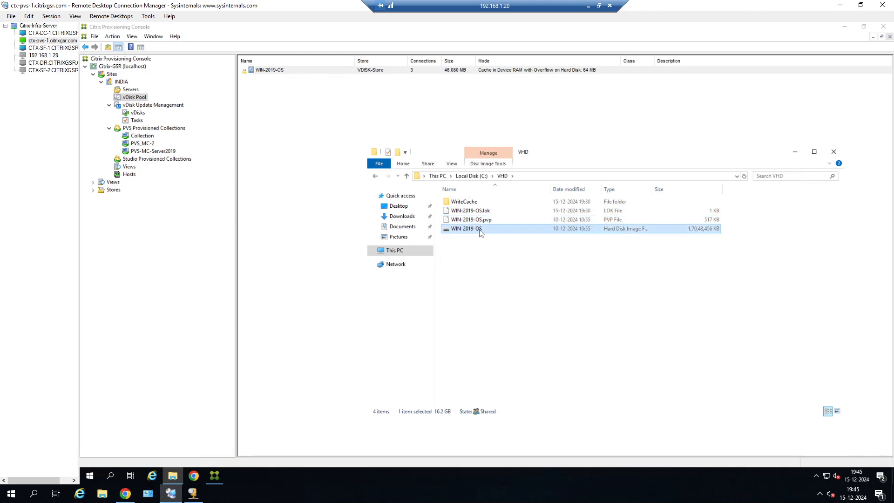
{"action": "right_click", "coordinate": [480, 229]}
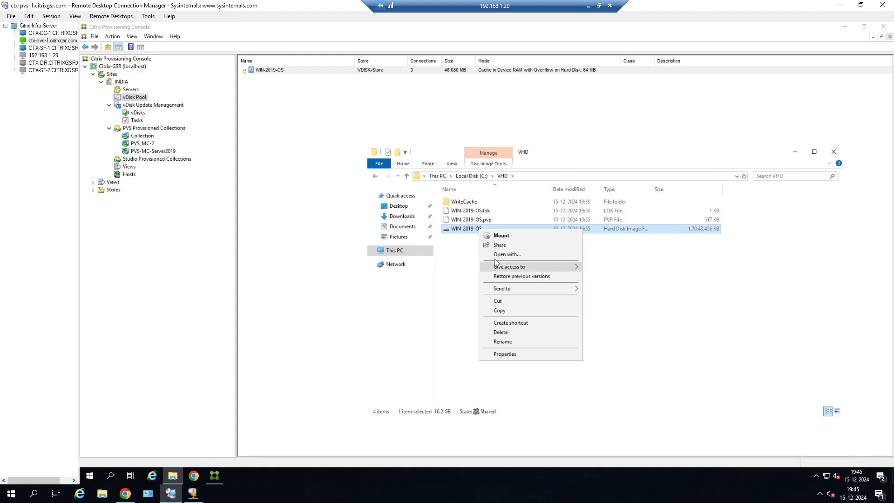
{"action": "left_click", "coordinate": [500, 311]}
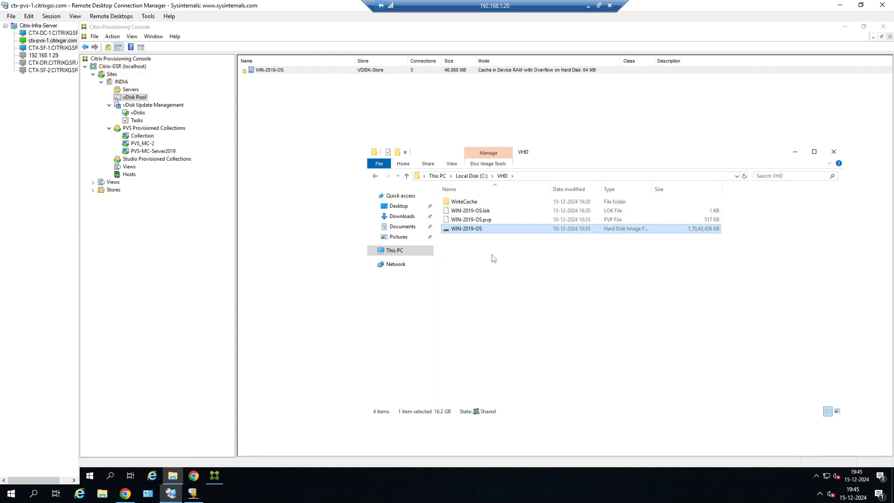
{"action": "right_click", "coordinate": [475, 228]}
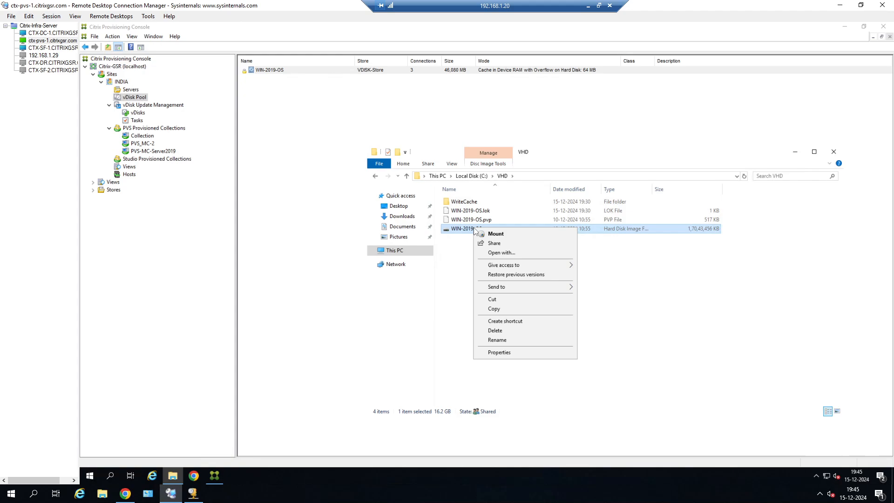
{"action": "left_click", "coordinate": [496, 309]}
{"action": "right_click", "coordinate": [488, 279]}
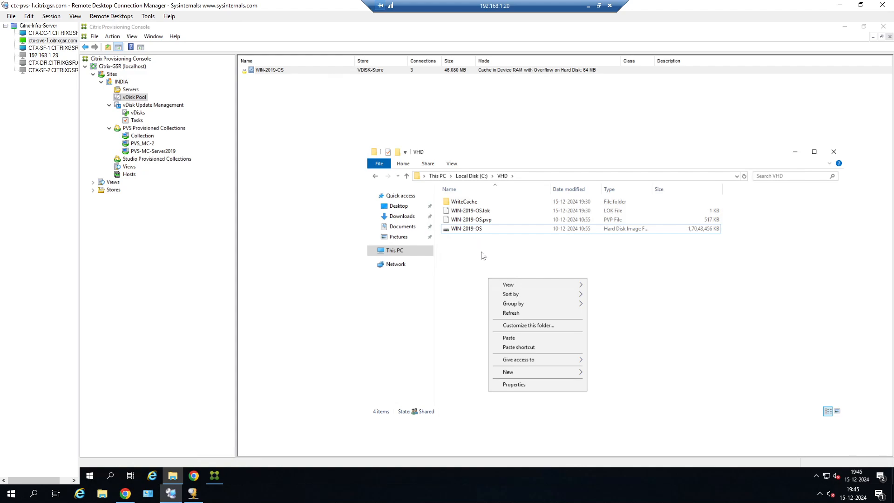
{"action": "left_click", "coordinate": [512, 338]}
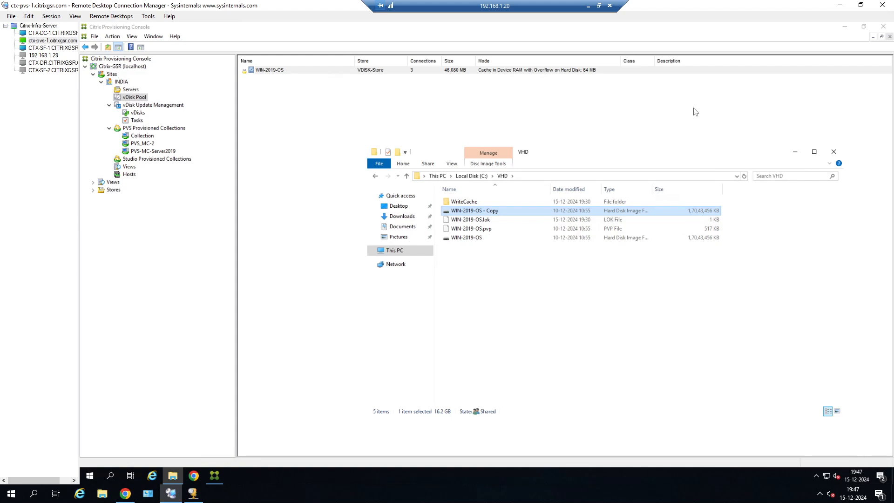
Rename the copied disk image to WIN-2019-OS-15-12-2024
{"action": "right_click", "coordinate": [500, 214]}
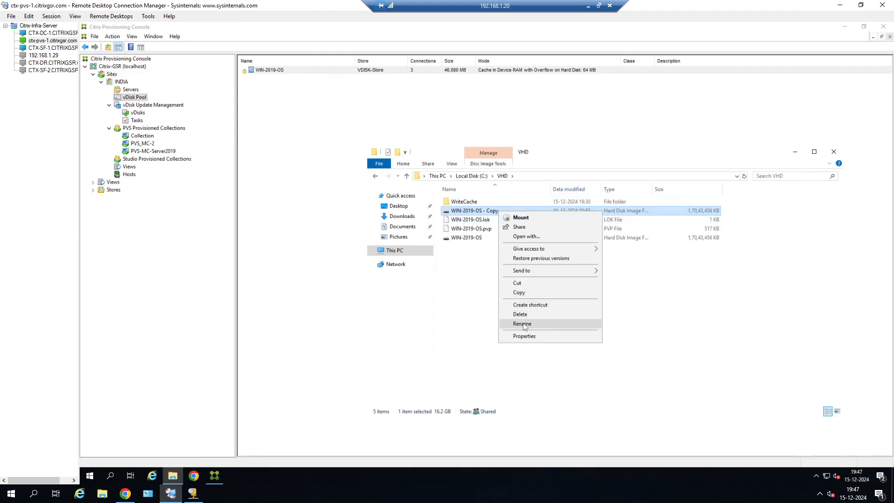
{"action": "left_click", "coordinate": [541, 326]}
{"action": "left_click", "coordinate": [504, 211]}
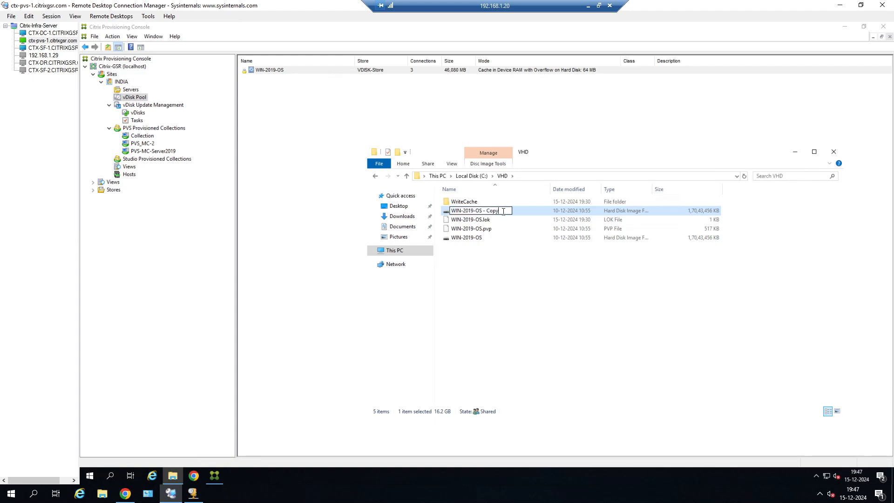
{"action": "key", "text": "BackSpace"}
{"action": "key", "text": "BackSpace"}
{"action": "key", "text": "BackSpace"}
{"action": "key", "text": "BackSpace"}
{"action": "key", "text": "BackSpace"}
{"action": "key", "text": "BackSpace"}
{"action": "key", "text": "BackSpace"}
{"action": "key", "text": "BackSpace"}
{"action": "type", "text": "-15-12-2024"}
{"action": "left_click", "coordinate": [515, 289]}
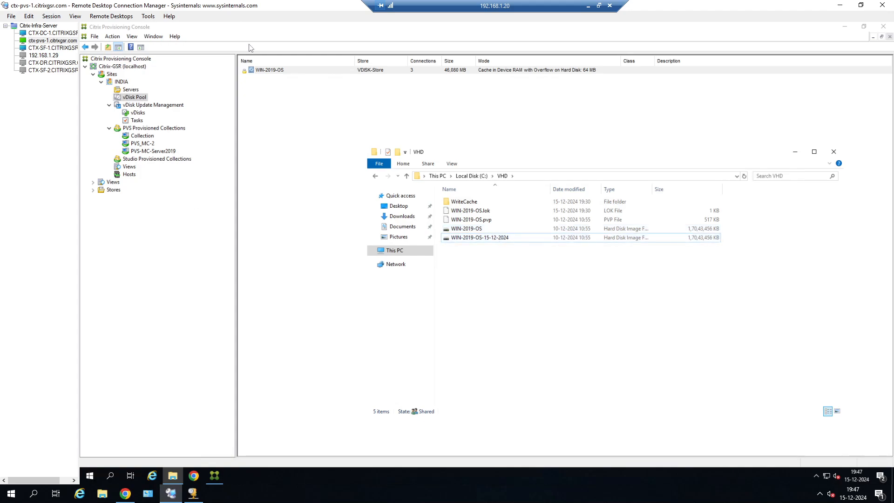
Search VDISK-Store through server CTX-PVS-1 for existing vDisks to import into the INDIA site's vDisk Pool
{"action": "right_click", "coordinate": [142, 99]}
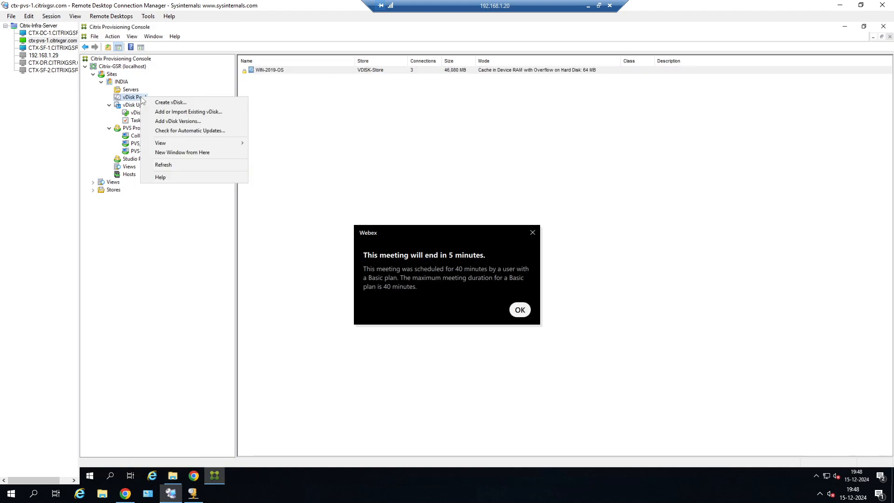
{"action": "left_click", "coordinate": [520, 311]}
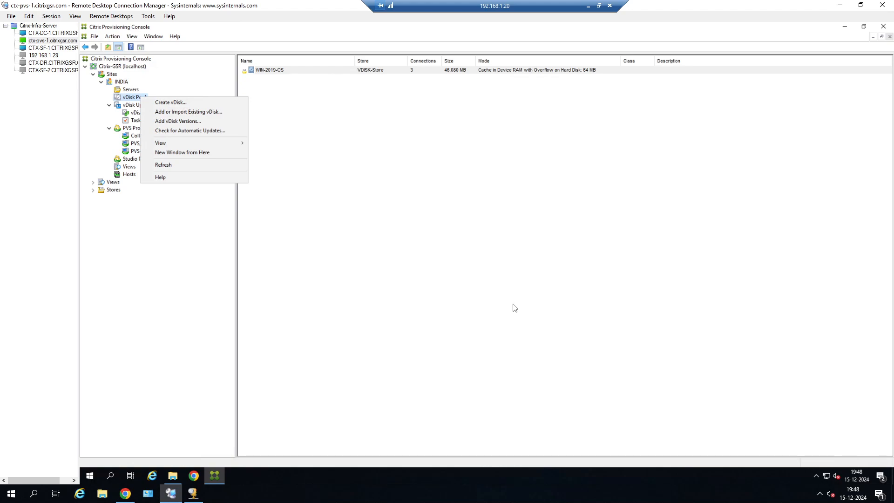
{"action": "left_click", "coordinate": [201, 114]}
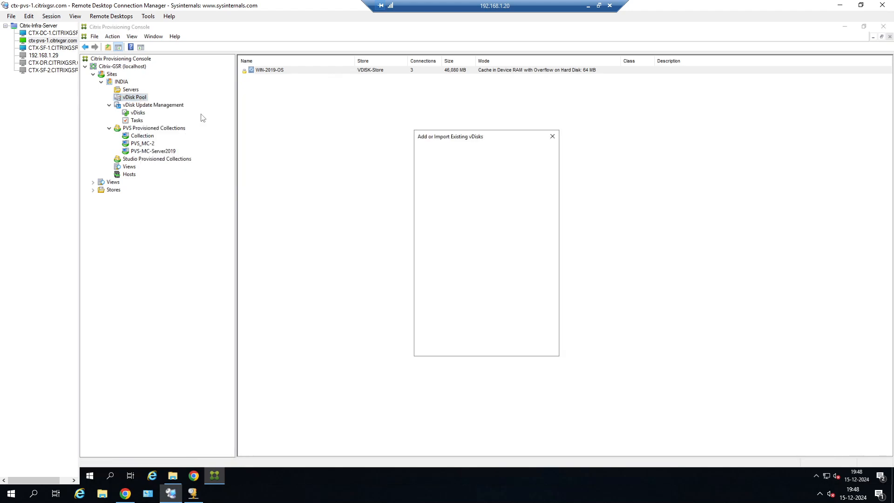
{"action": "left_click", "coordinate": [438, 226]}
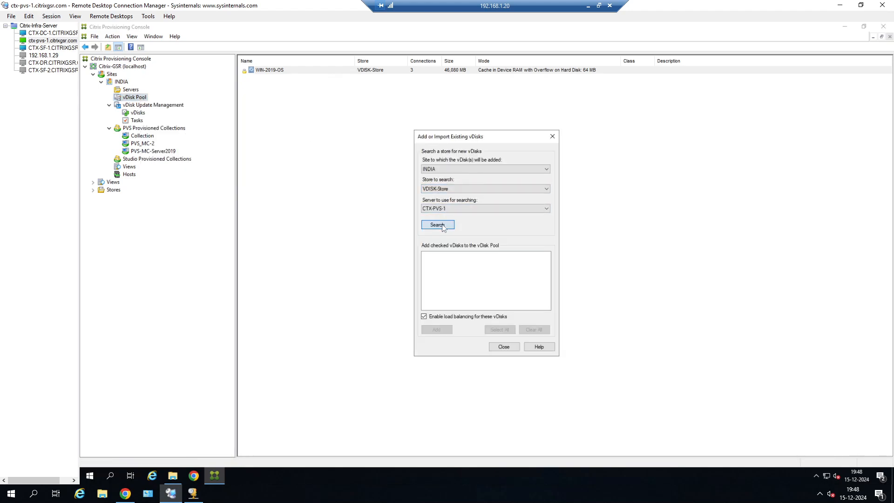
{"action": "left_click", "coordinate": [551, 279]}
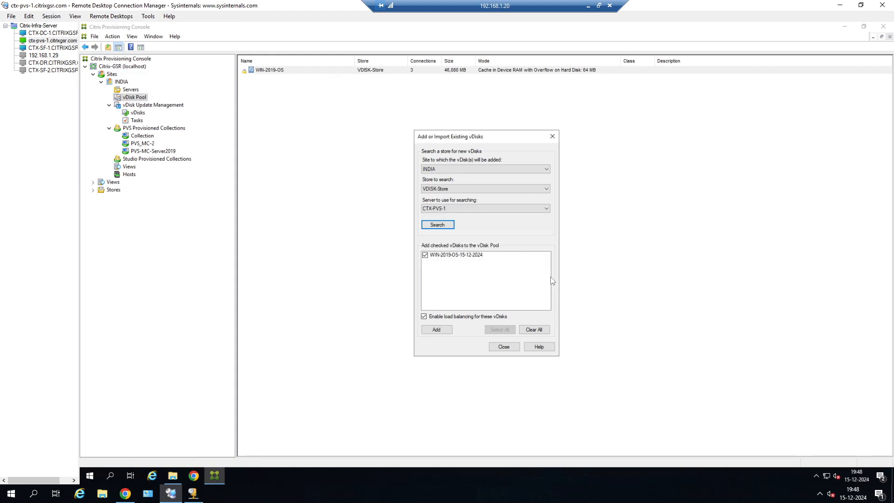
Add WIN-2019-OS-15-12-2024 to the vDisk Pool with load balancing disabled and close the import dialog
{"action": "left_click", "coordinate": [423, 316]}
{"action": "left_click", "coordinate": [173, 476]}
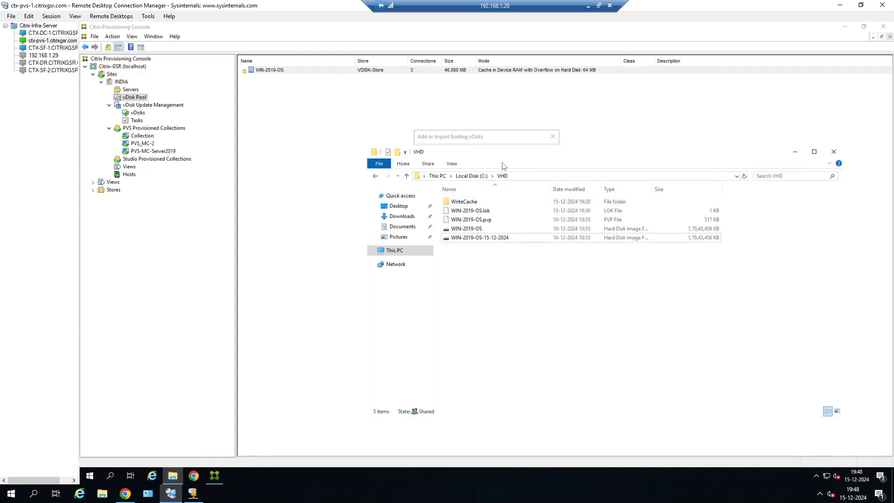
{"action": "left_click_drag", "start_coordinate": [655, 218], "coordinate": [716, 189]}
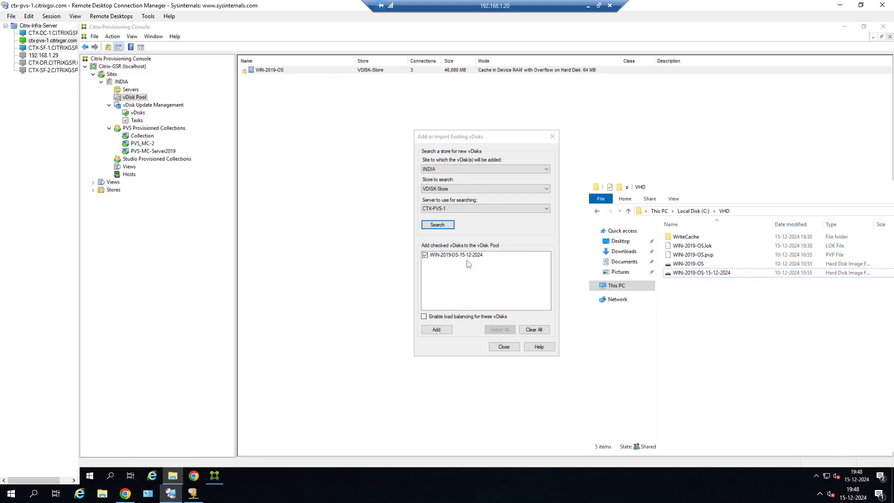
{"action": "left_click", "coordinate": [424, 317]}
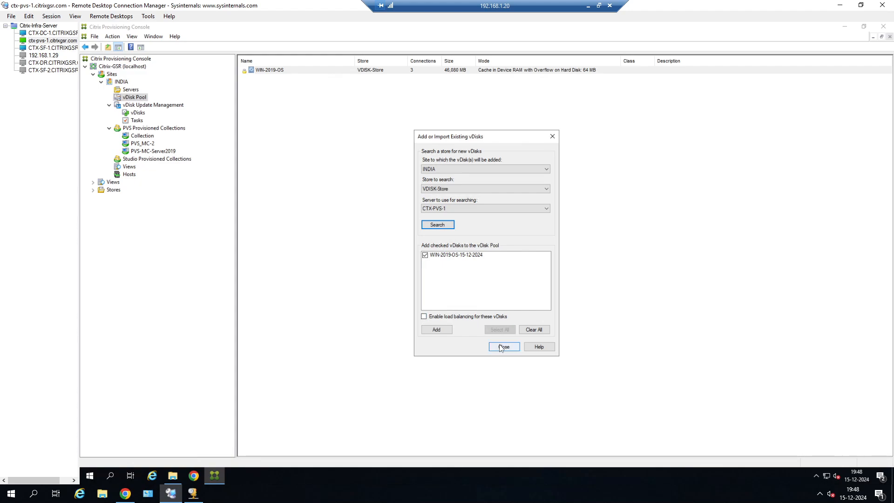
{"action": "left_click", "coordinate": [436, 330]}
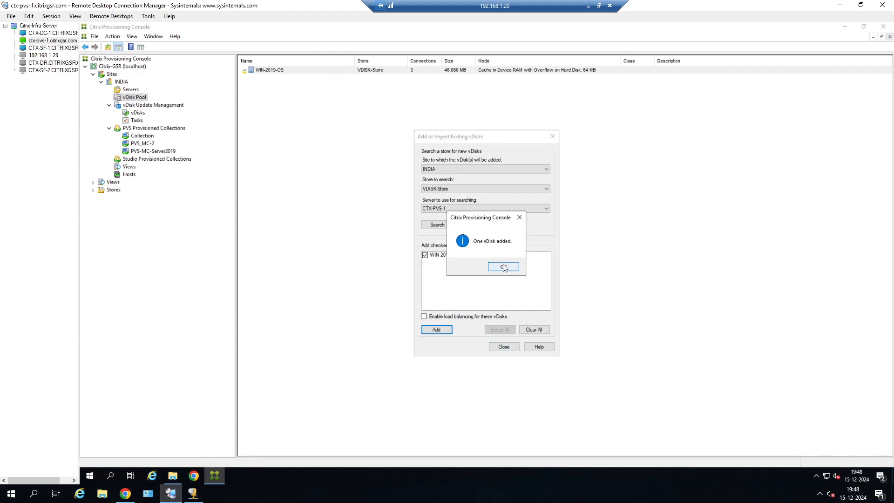
{"action": "left_click", "coordinate": [534, 330]}
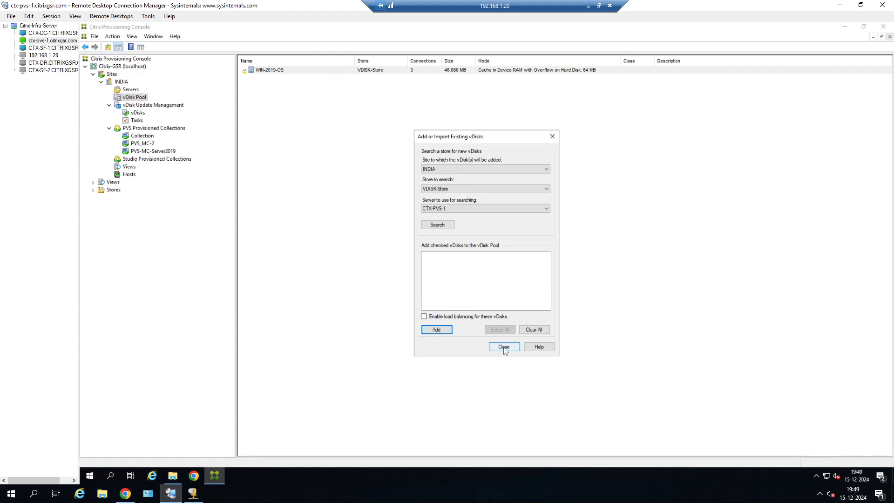
{"action": "left_click", "coordinate": [503, 347]}
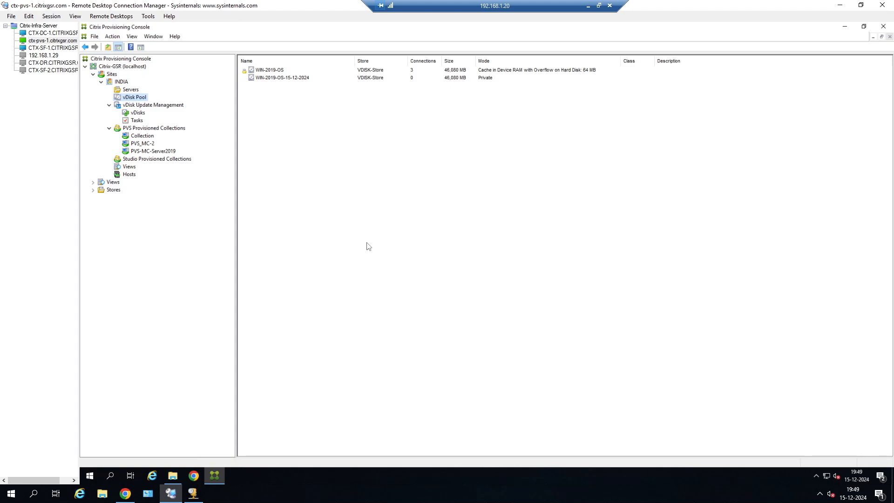
Check the replication status of the WIN-2019-OS vDisk and close the status window
{"action": "left_click", "coordinate": [273, 70]}
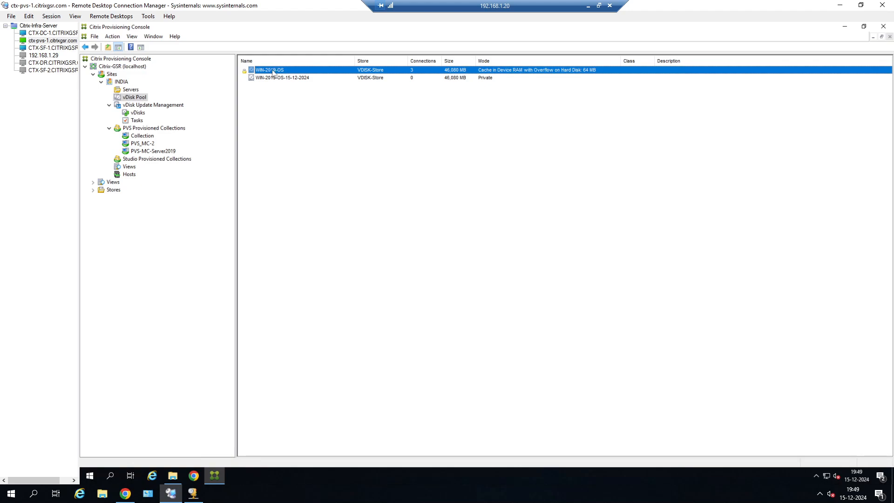
{"action": "right_click", "coordinate": [273, 73]}
{"action": "left_click", "coordinate": [300, 103]}
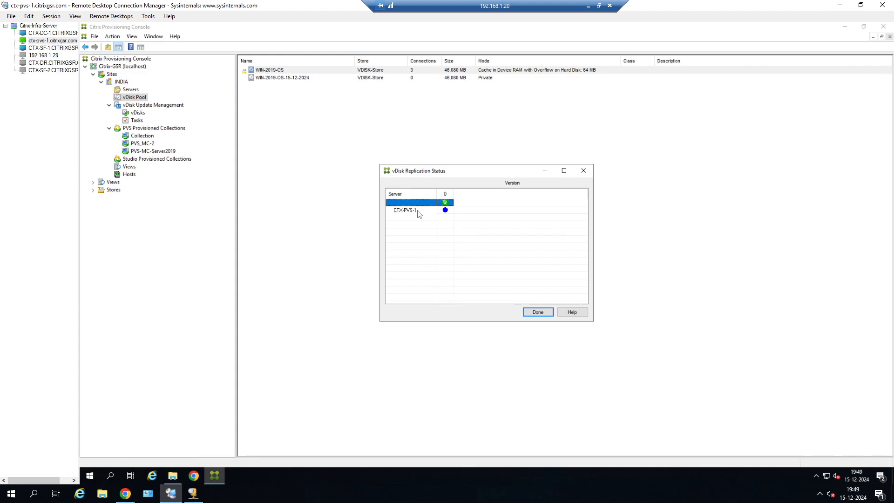
{"action": "left_click", "coordinate": [585, 171]}
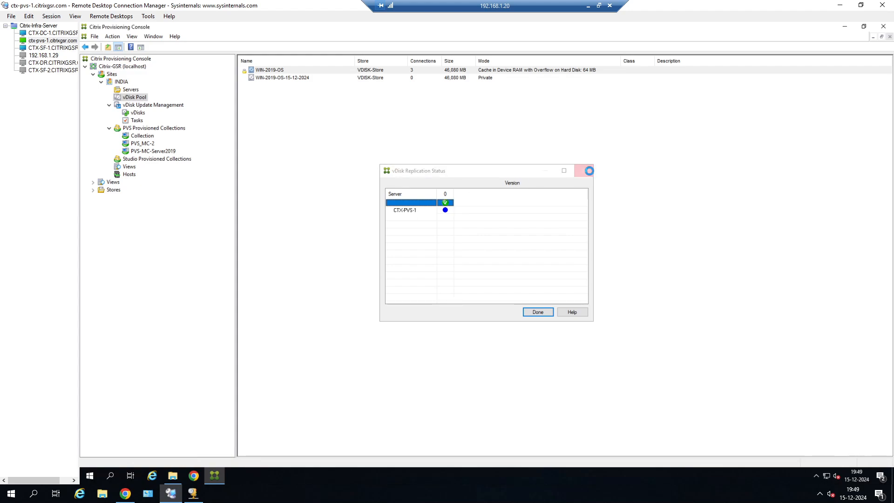
In the WIN-2019-OS-15-12-2024 vDisk properties, set the access mode to Standard Image with cache type Cache on server
{"action": "left_click", "coordinate": [284, 78]}
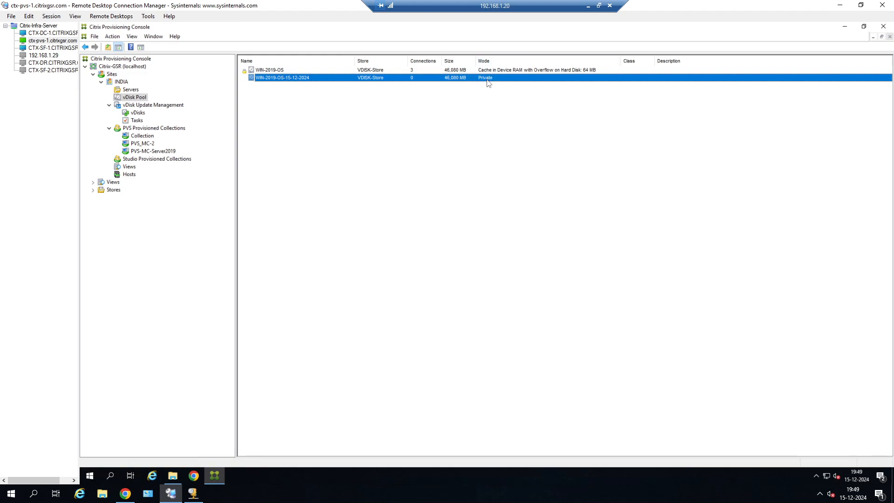
{"action": "right_click", "coordinate": [407, 79]}
{"action": "left_click", "coordinate": [433, 85]}
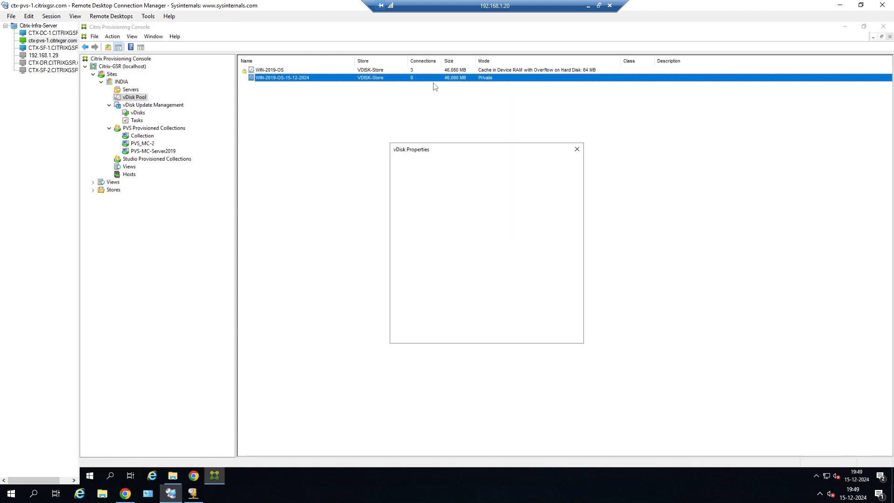
{"action": "left_click", "coordinate": [457, 227]}
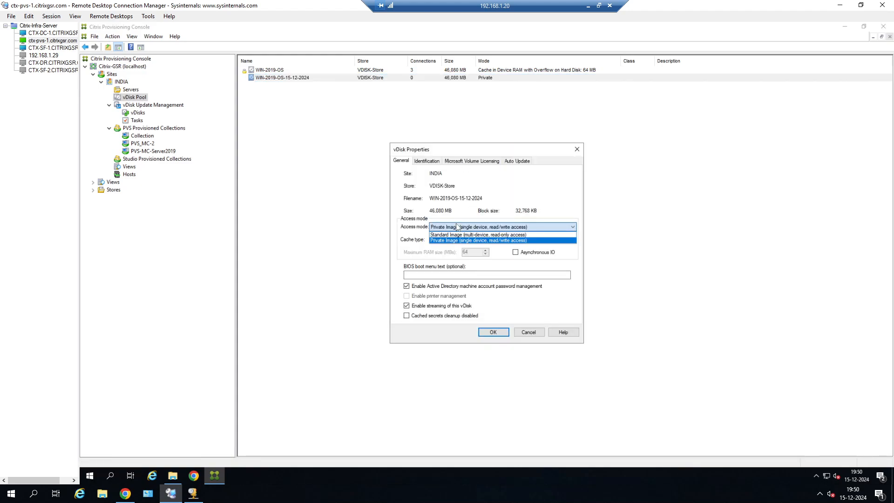
{"action": "left_click", "coordinate": [457, 229]}
{"action": "left_click", "coordinate": [456, 229]}
{"action": "left_click", "coordinate": [455, 234]}
{"action": "left_click", "coordinate": [450, 239]}
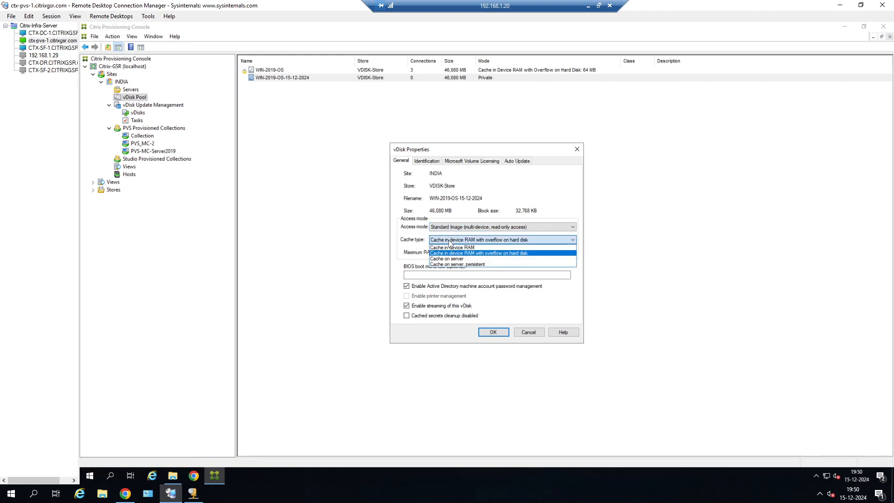
{"action": "left_click", "coordinate": [450, 258]}
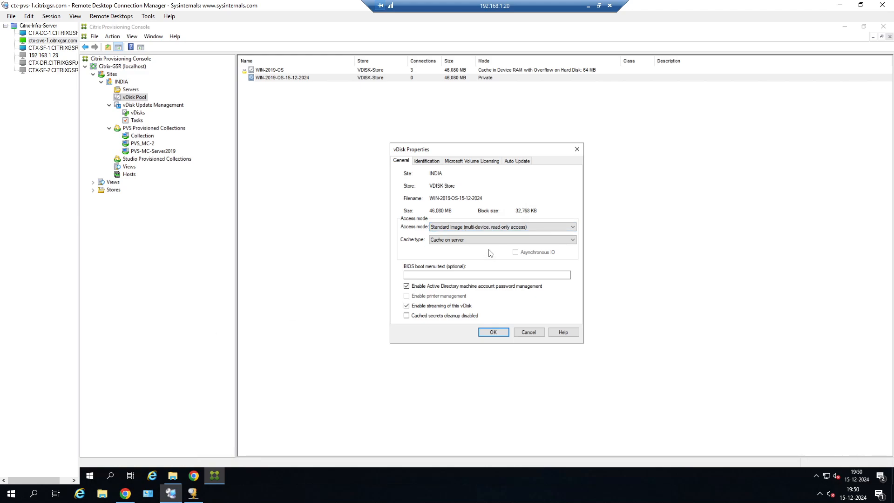
Try the alternative cache types, including Cache in device RAM, and choose Cache in device RAM with overflow on hard disk
{"action": "left_click", "coordinate": [474, 240]}
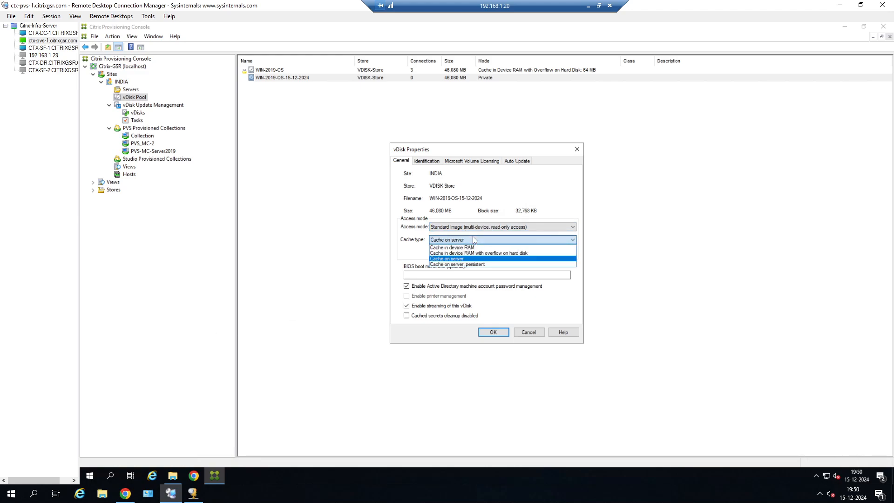
{"action": "left_click", "coordinate": [490, 255]}
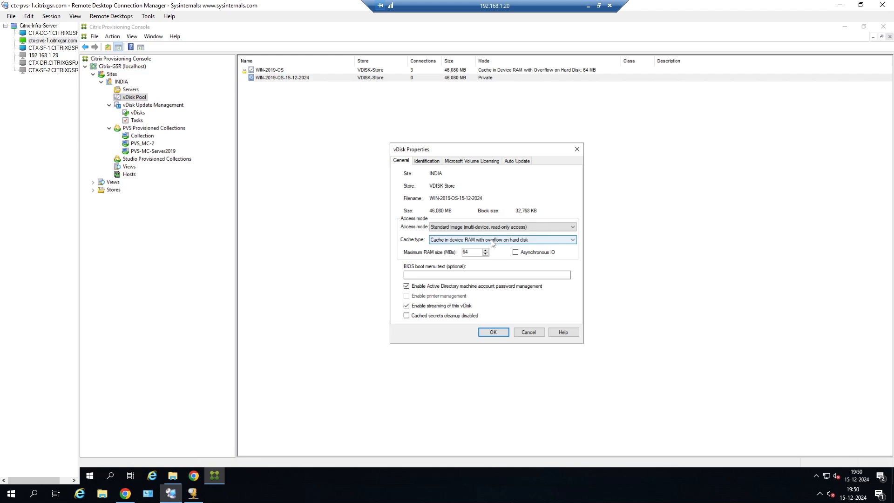
{"action": "left_click", "coordinate": [493, 241]}
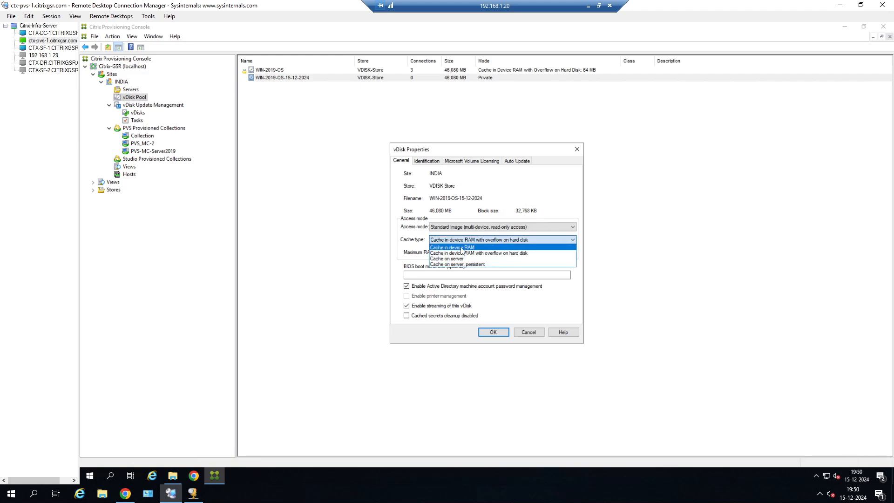
{"action": "left_click", "coordinate": [461, 251]}
{"action": "left_click", "coordinate": [472, 240]}
{"action": "left_click", "coordinate": [479, 251]}
{"action": "left_click", "coordinate": [493, 239]}
{"action": "left_click", "coordinate": [486, 256]}
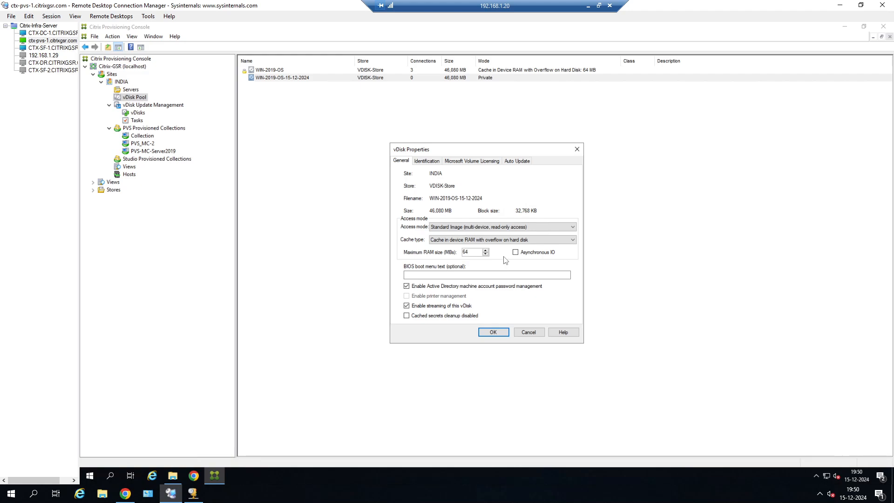
Set the access mode of WIN-2019-OS-15-12-2024 to Private Image (single device, read/write access) and apply the vDisk properties
{"action": "left_click", "coordinate": [492, 227]}
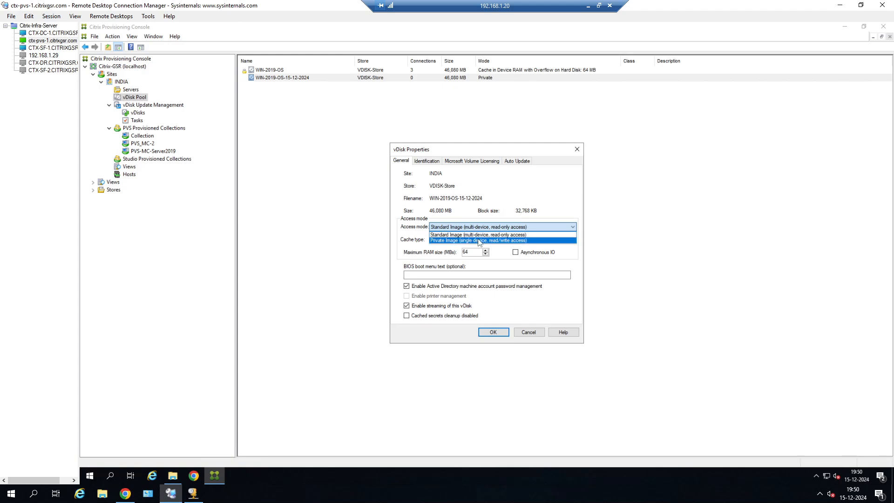
{"action": "left_click", "coordinate": [479, 241]}
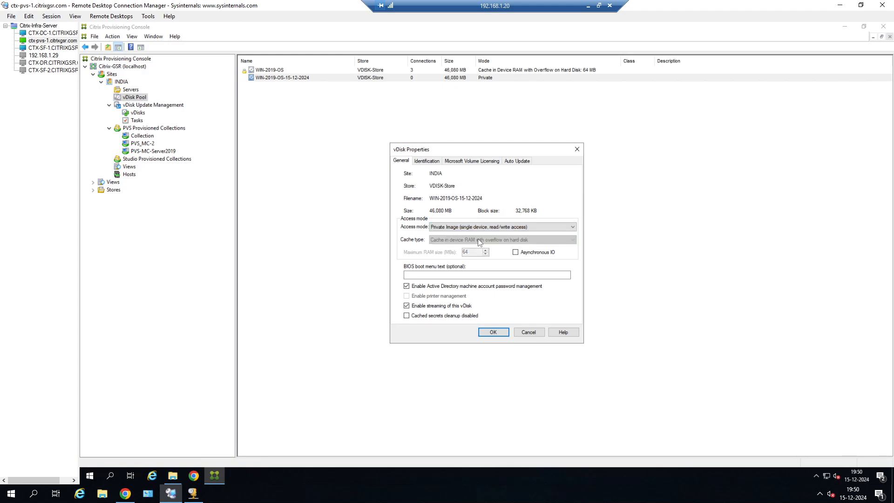
{"action": "left_click", "coordinate": [493, 332]}
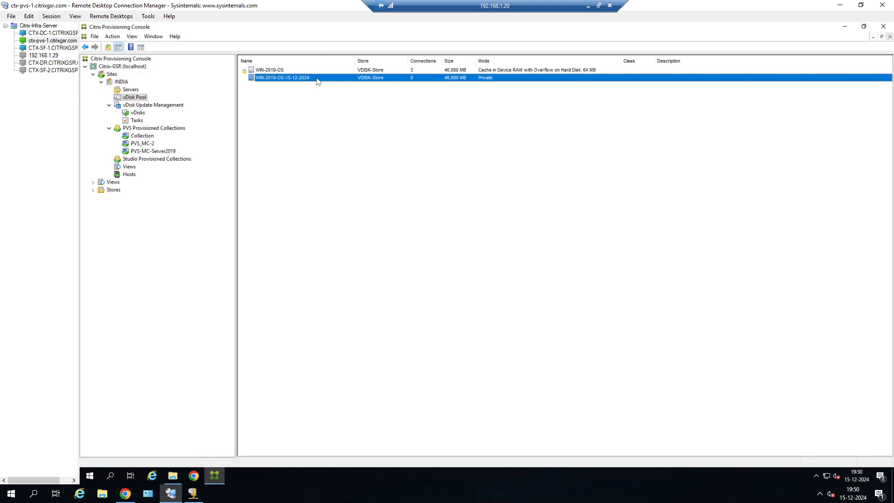
Refresh the PVS_MC-2 device collection and widen its vDisk column to read the full vDisk name assigned to each device
{"action": "left_click", "coordinate": [146, 144]}
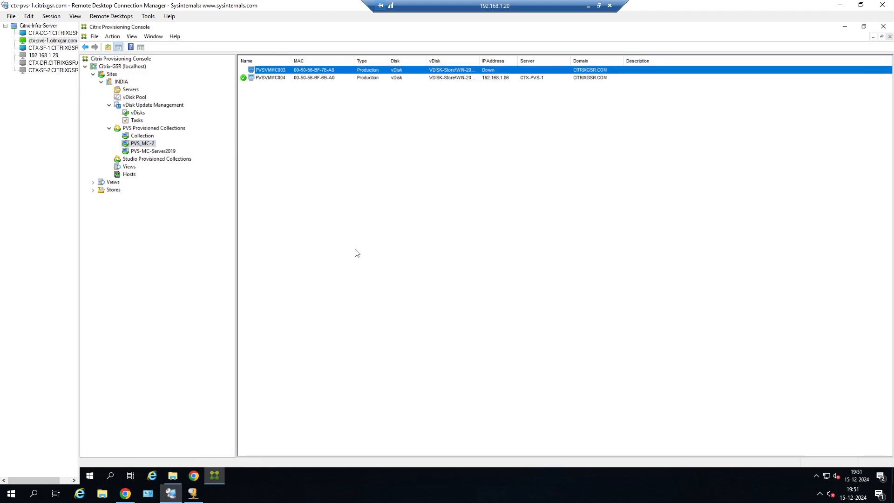
{"action": "key", "text": "F5"}
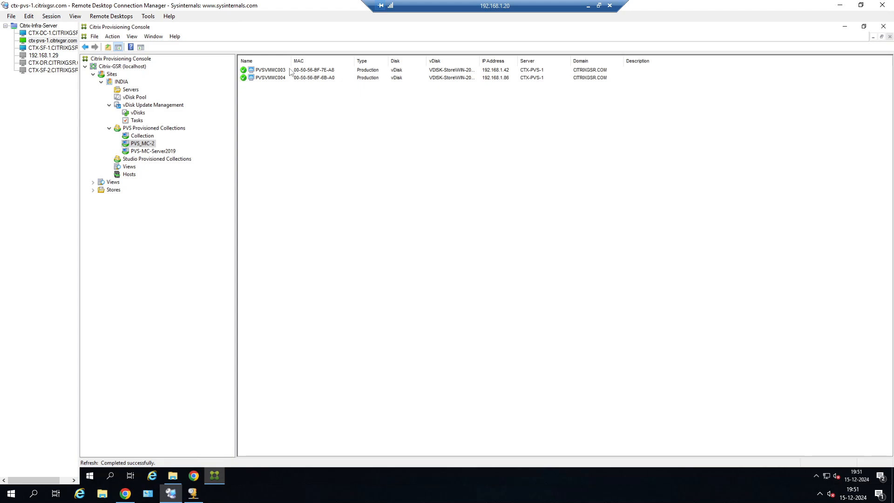
{"action": "left_click", "coordinate": [311, 72]}
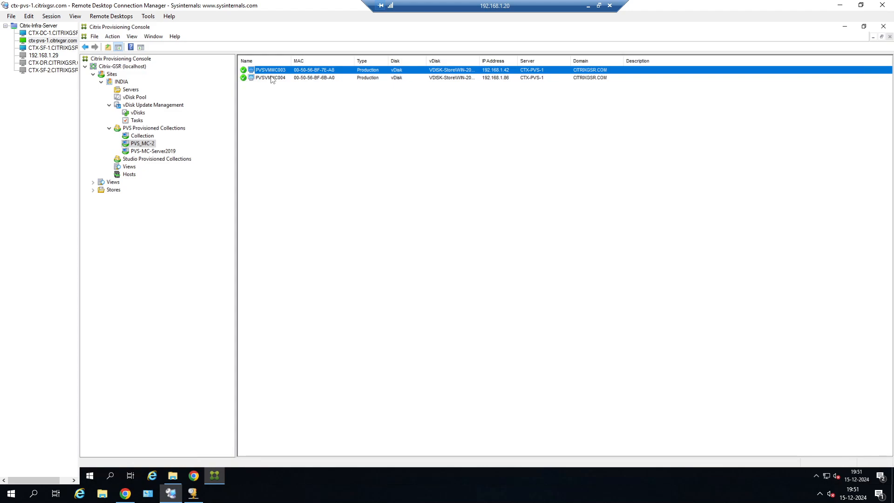
{"action": "left_click", "coordinate": [269, 102]}
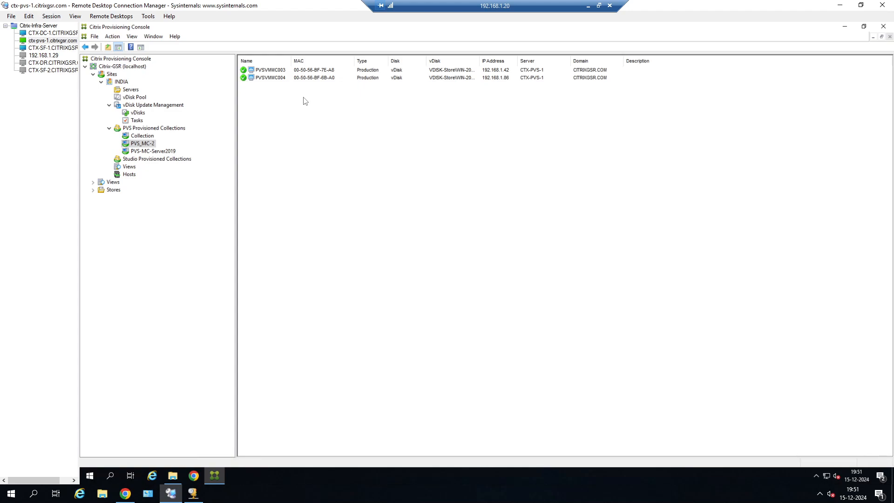
{"action": "left_click", "coordinate": [309, 71]}
{"action": "right_click", "coordinate": [311, 74]}
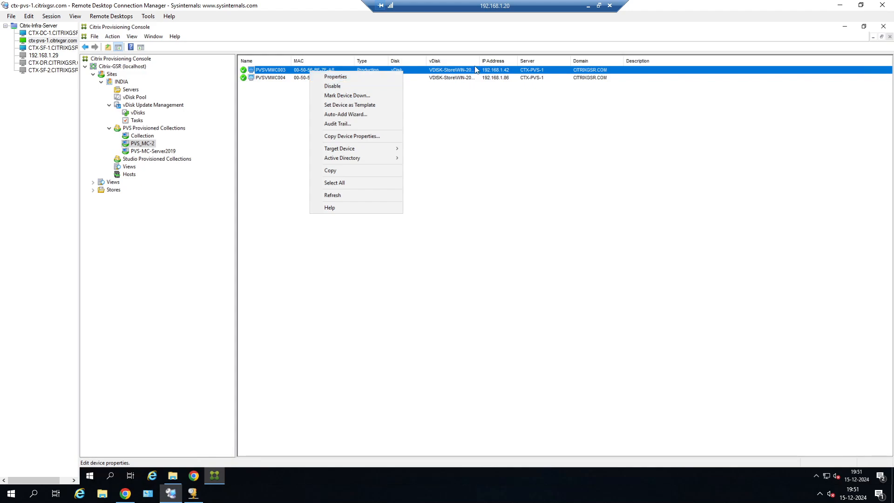
{"action": "left_click", "coordinate": [466, 105]}
{"action": "left_click_drag", "start_coordinate": [480, 57], "coordinate": [592, 59]}
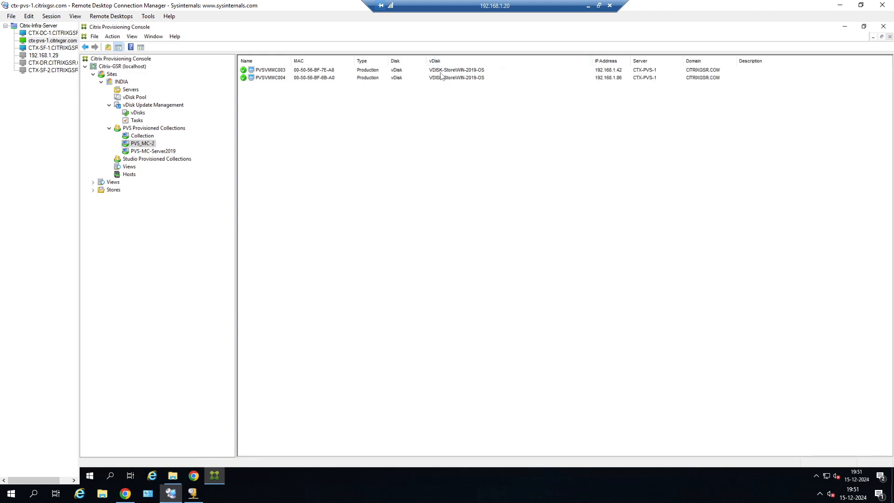
In the properties of target device PVSVMMC003, replace its assigned vDisk with VDISK-Store\WIN-2019-OS-15-12-2024 and apply the change
{"action": "right_click", "coordinate": [328, 70]}
{"action": "left_click", "coordinate": [357, 78]}
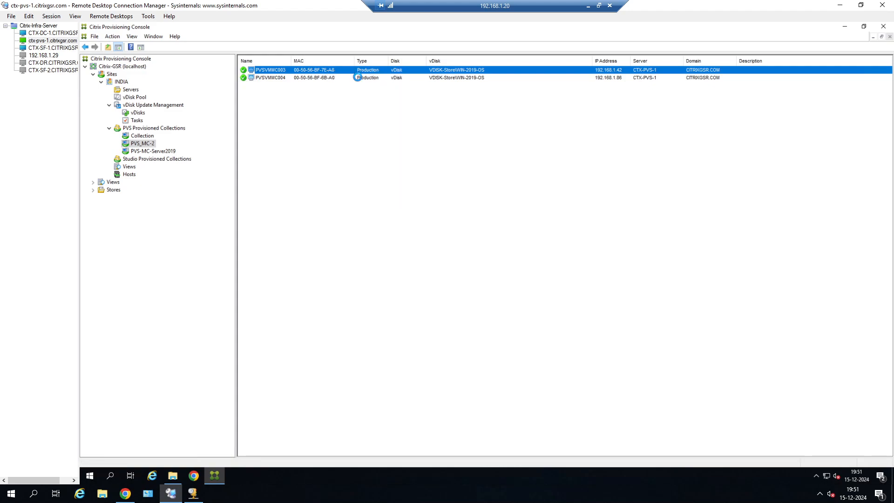
{"action": "left_click", "coordinate": [416, 172]}
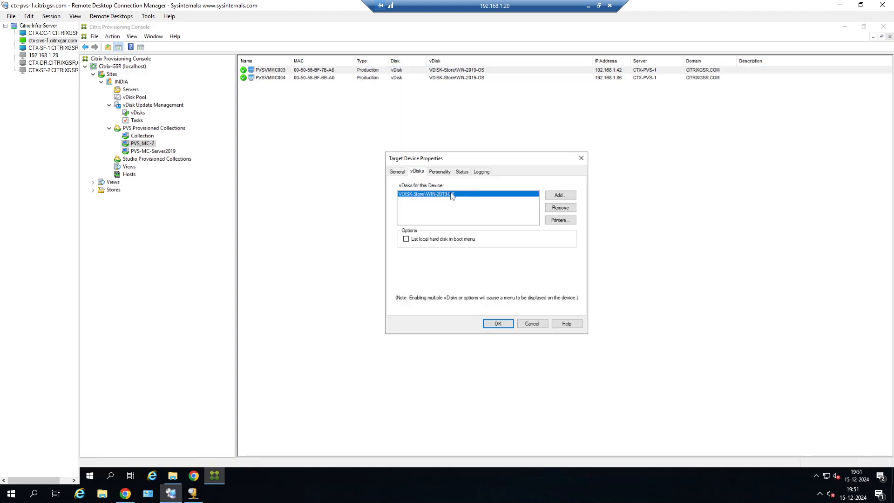
{"action": "left_click", "coordinate": [559, 208]}
{"action": "left_click", "coordinate": [557, 196]}
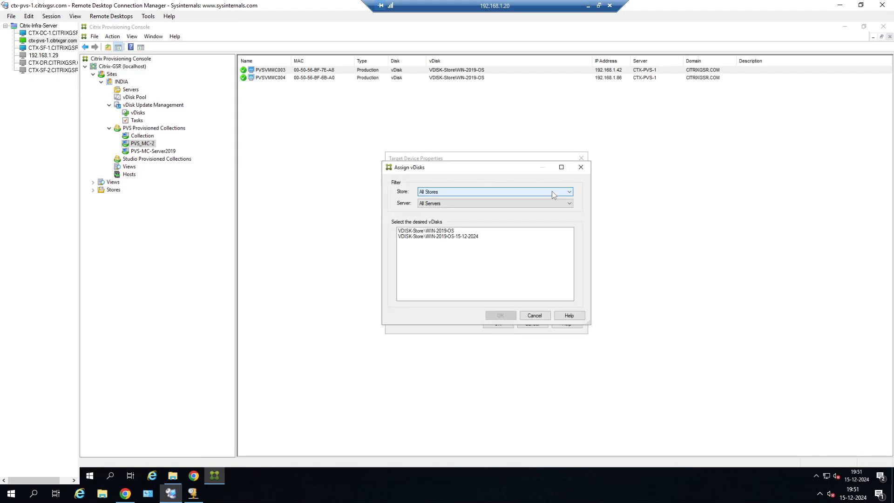
{"action": "left_click", "coordinate": [460, 236]}
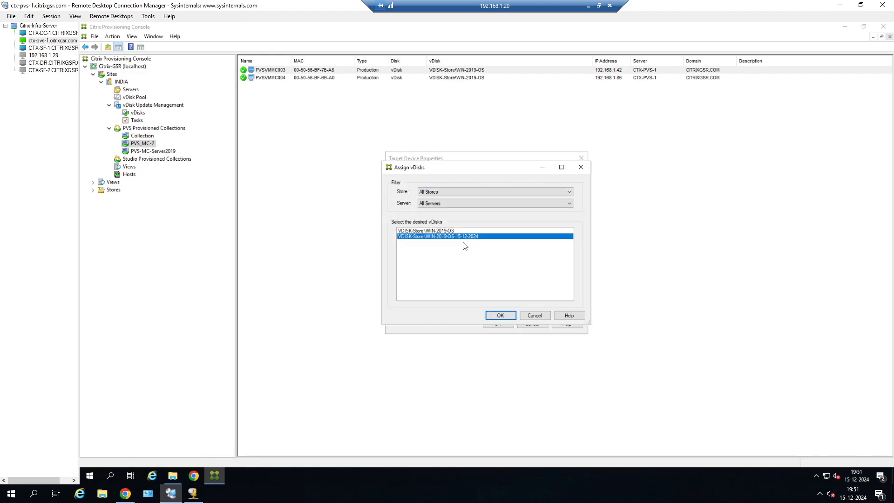
{"action": "left_click", "coordinate": [499, 317]}
{"action": "left_click", "coordinate": [500, 325]}
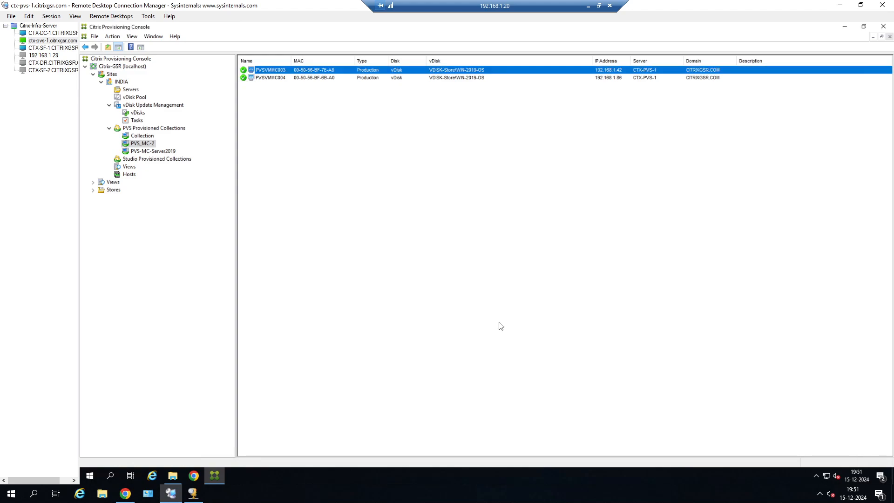
Restart target device PVSVMMC003 from the provisioning console and close the Restart Devices dialog
{"action": "right_click", "coordinate": [366, 72]}
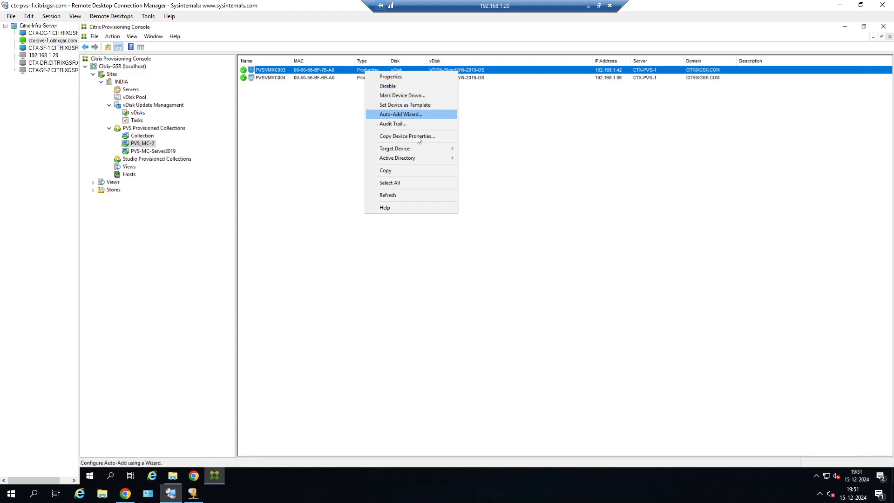
{"action": "mouse_move", "coordinate": [419, 150]}
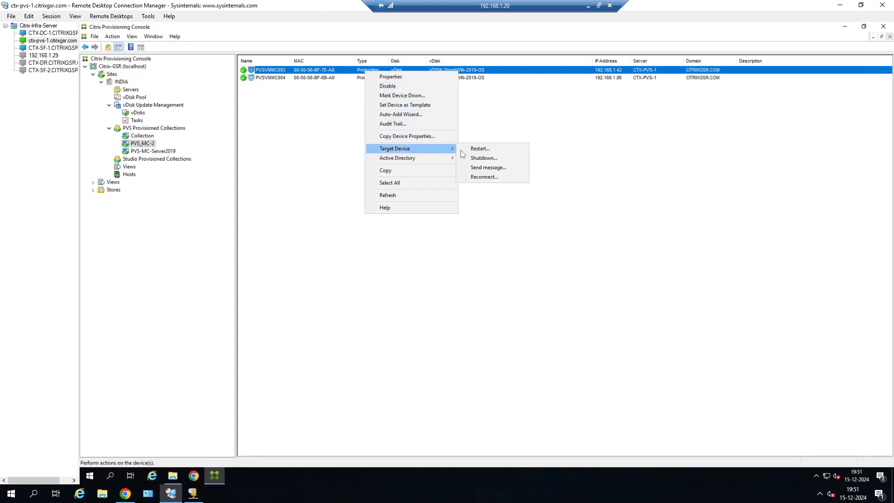
{"action": "left_click", "coordinate": [488, 148]}
{"action": "left_click", "coordinate": [435, 336]}
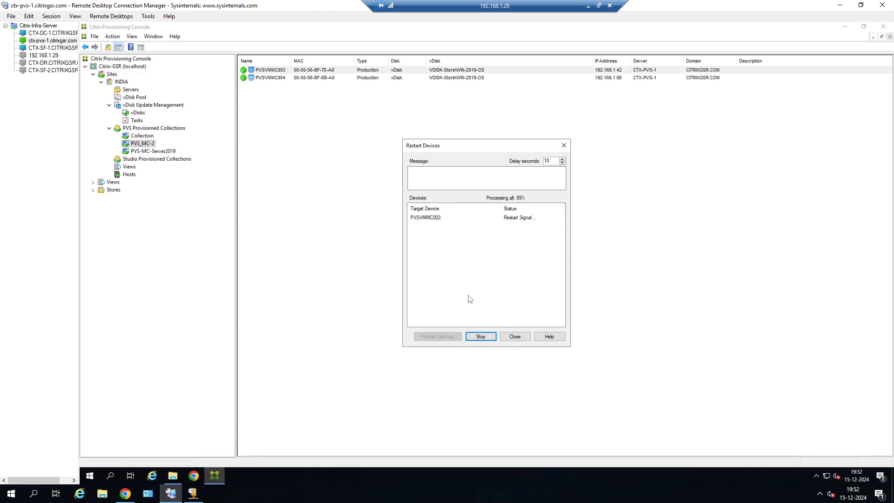
{"action": "left_click", "coordinate": [515, 337]}
Examine the connection counts of provisioning servers CTX-PVS-1 and CTX-PVS-2 in the INDIA site
{"action": "left_click", "coordinate": [130, 89]}
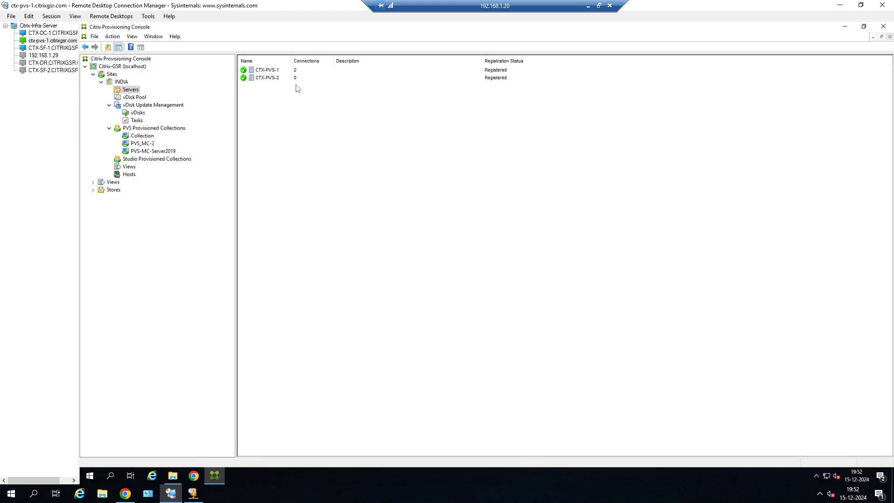
{"action": "left_click", "coordinate": [278, 71]}
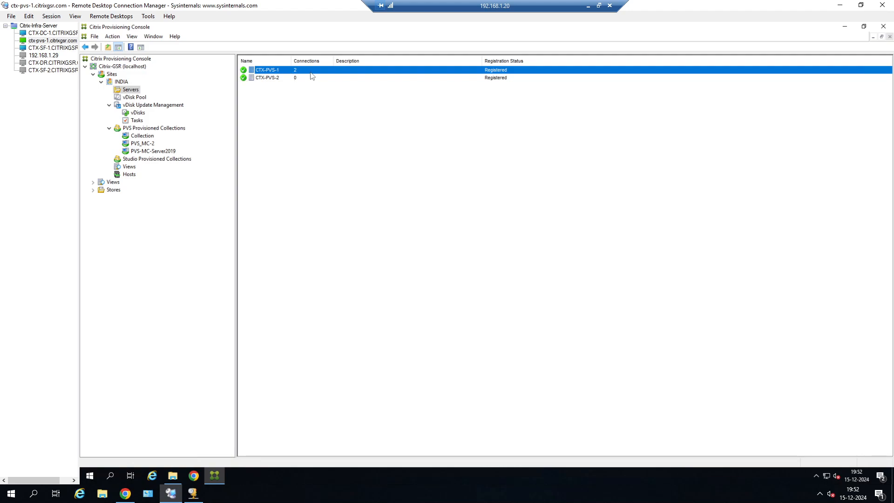
{"action": "left_click", "coordinate": [275, 78]}
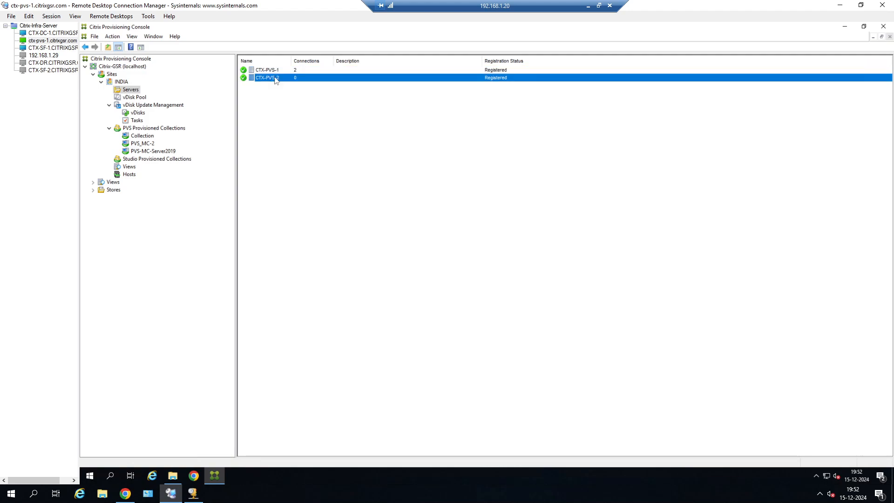
{"action": "left_click", "coordinate": [299, 72]}
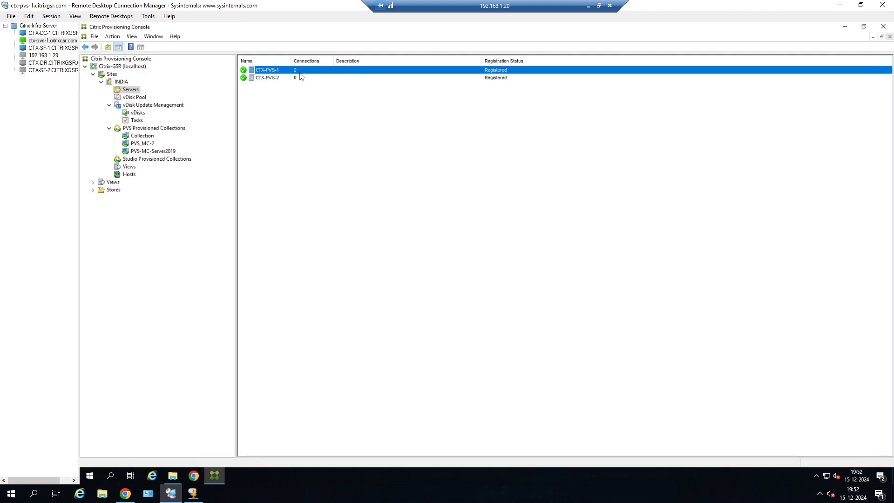
Inspect the stream service stop option for server CTX-PVS-1 and dismiss it without stopping the services
{"action": "right_click", "coordinate": [306, 73]}
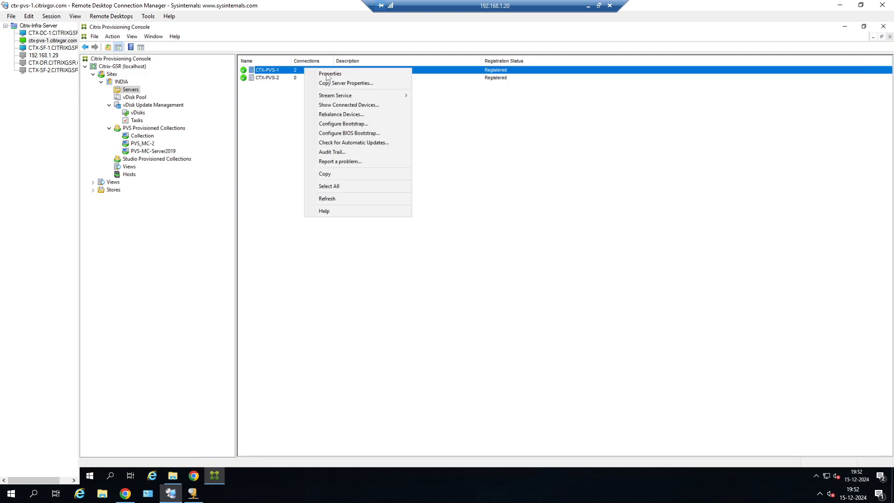
{"action": "mouse_move", "coordinate": [364, 95]}
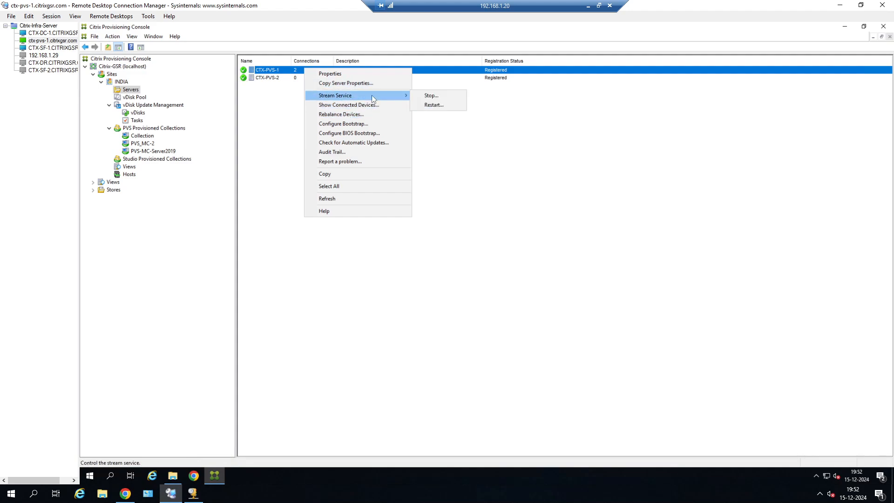
{"action": "left_click", "coordinate": [441, 95]}
{"action": "left_click", "coordinate": [444, 311]}
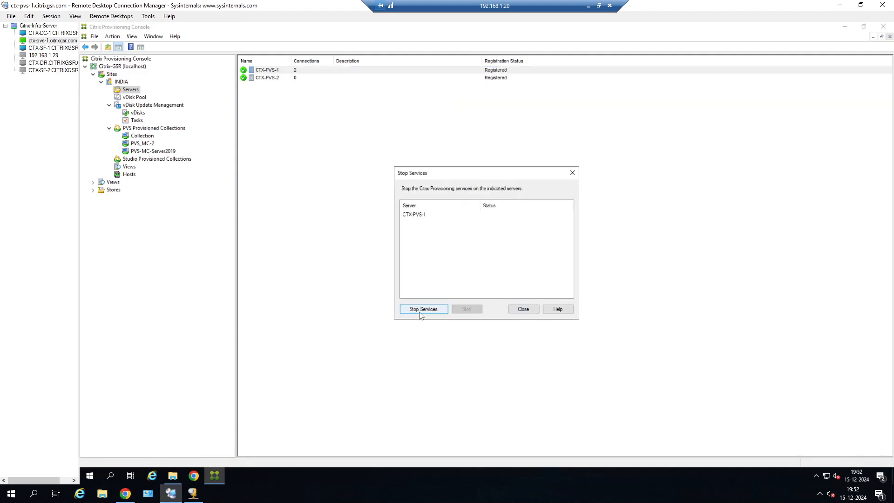
{"action": "left_click", "coordinate": [520, 309]}
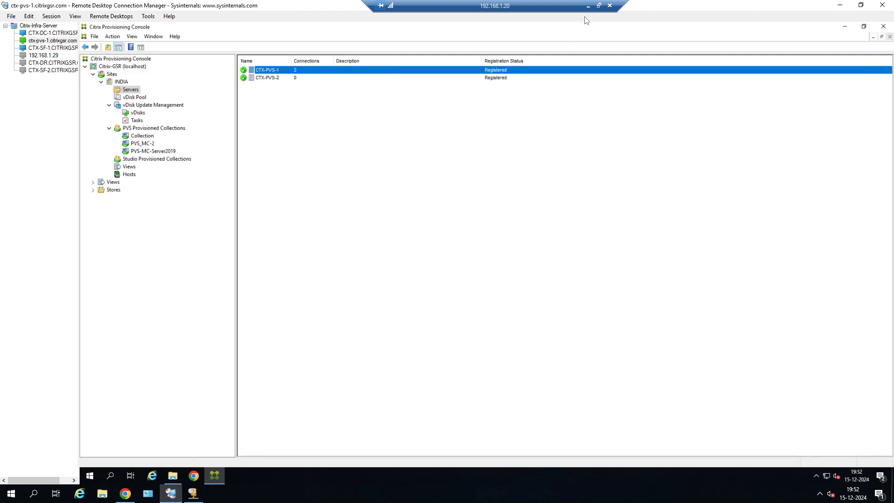
Switch to the vSphere browser, open a fresh web console for PVSVMMC003 to watch its restart, and close the surplus console
{"action": "left_click", "coordinate": [126, 494]}
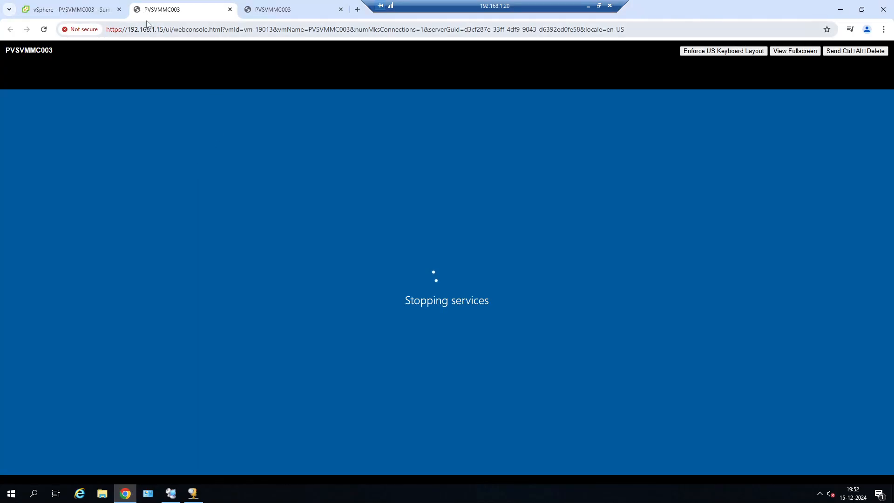
{"action": "left_click", "coordinate": [65, 8]}
{"action": "left_click", "coordinate": [325, 257]}
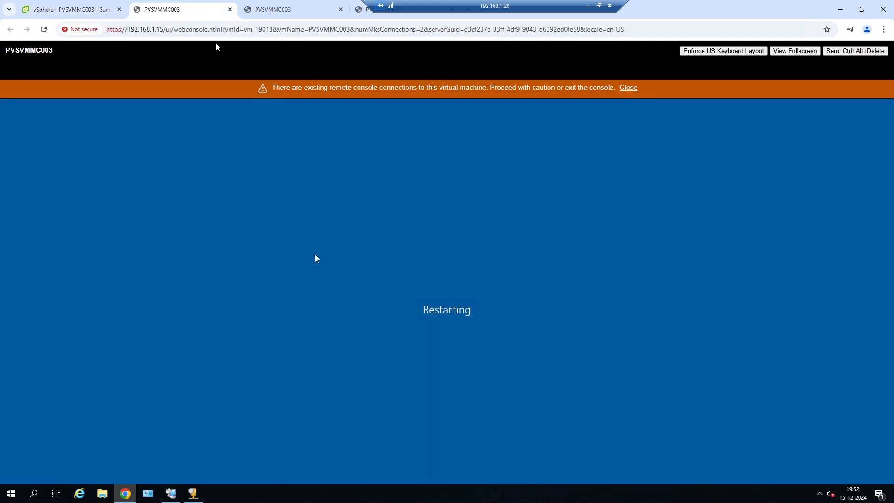
{"action": "left_click", "coordinate": [629, 88]}
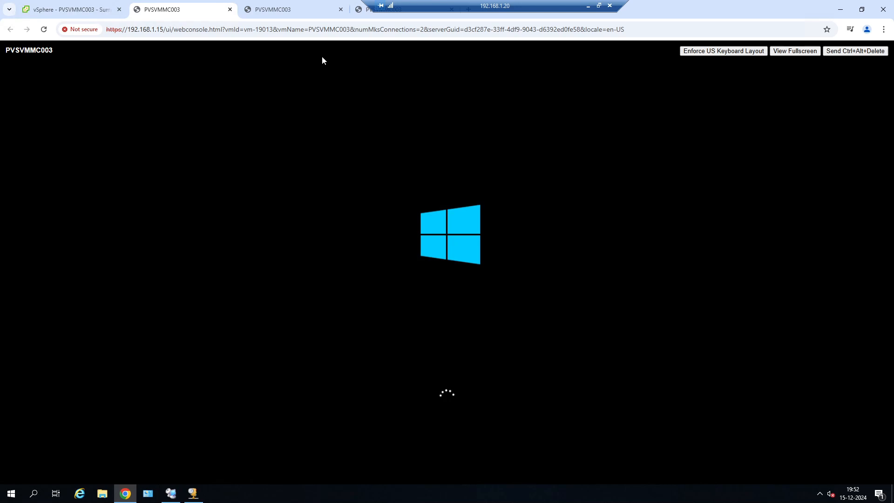
{"action": "left_click", "coordinate": [342, 9]}
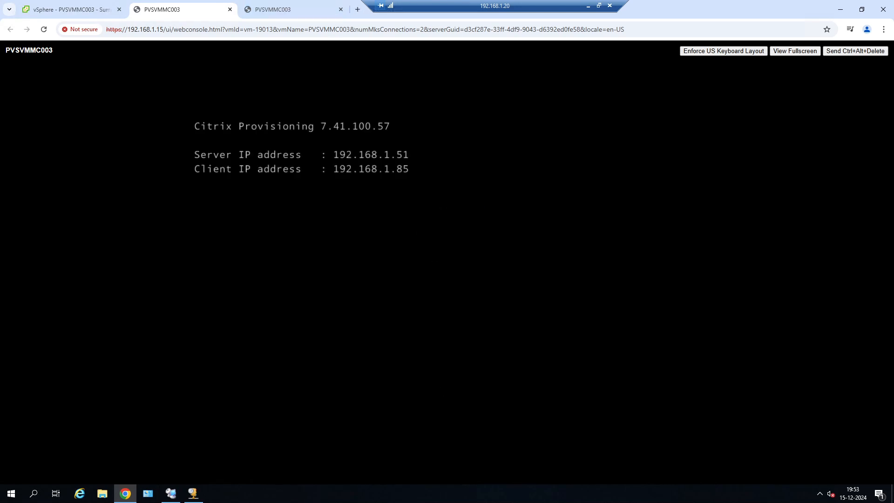
Minimize the full-screen remote session and dismiss the Webex notice about the ended meeting
{"action": "left_click_drag", "start_coordinate": [437, 1], "coordinate": [475, 2]}
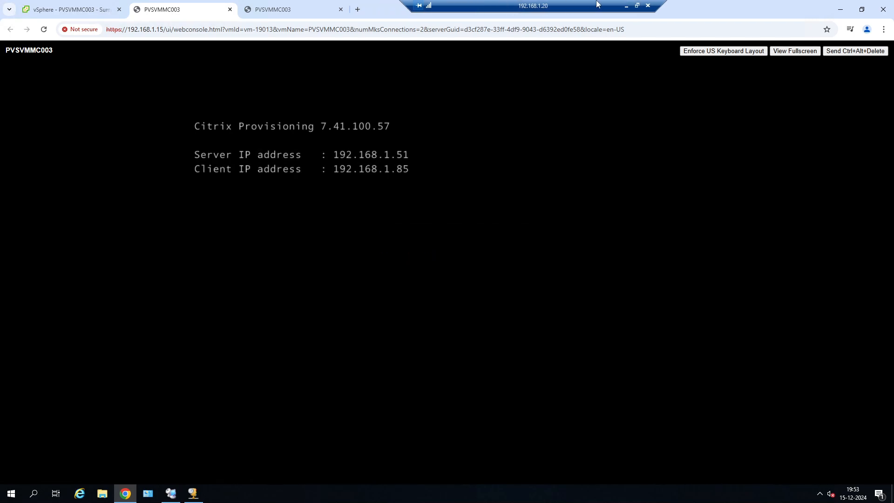
{"action": "left_click", "coordinate": [626, 6]}
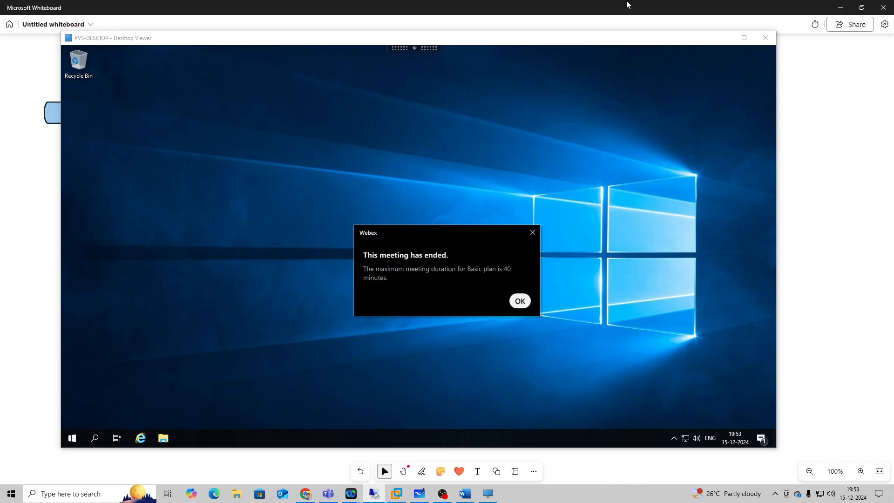
{"action": "left_click", "coordinate": [520, 300]}
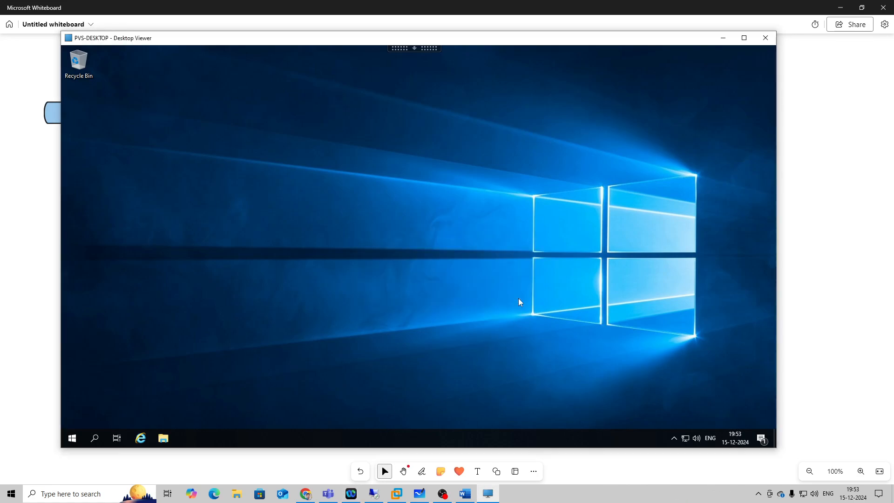
Switch to Chrome, refresh the expiring Citrix Workspace session, and bring up the Citrix class chat in WhatsApp
{"action": "left_click", "coordinate": [305, 493]}
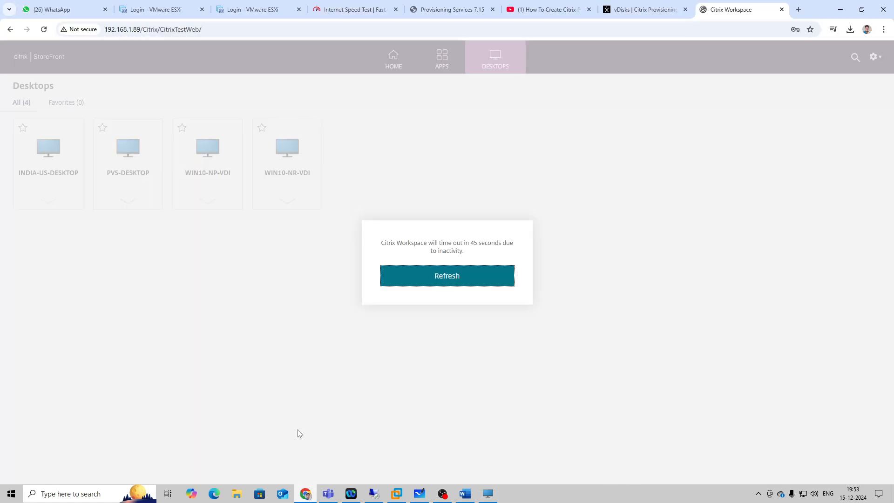
{"action": "left_click", "coordinate": [454, 280]}
{"action": "left_click", "coordinate": [70, 10]}
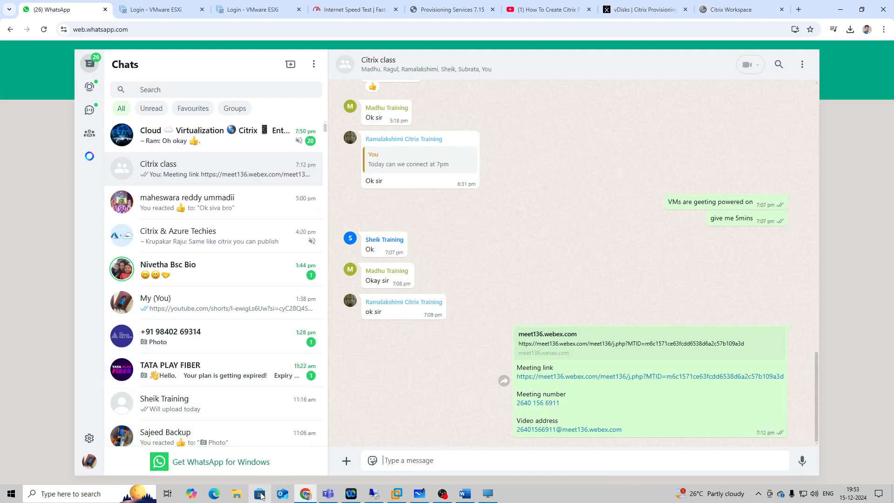
Switch to Webex, start and join a new meeting, and connect its audio
{"action": "left_click", "coordinate": [351, 494]}
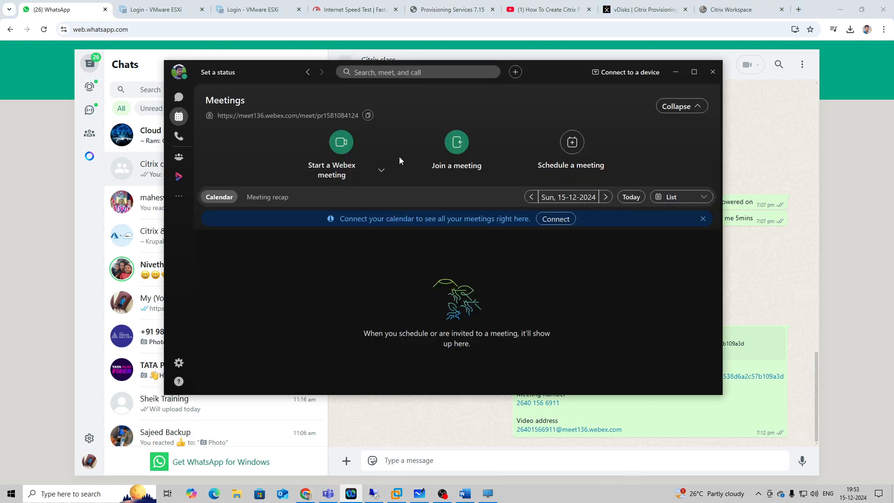
{"action": "left_click", "coordinate": [345, 149]}
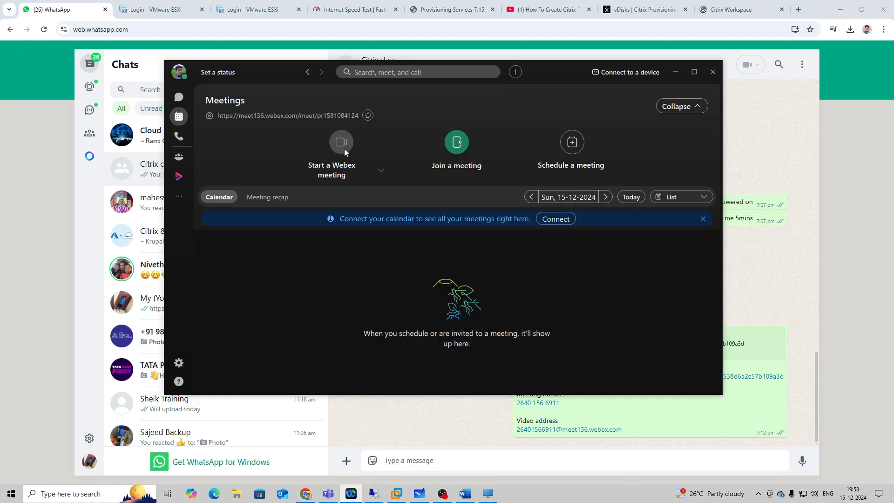
{"action": "left_click", "coordinate": [310, 345]}
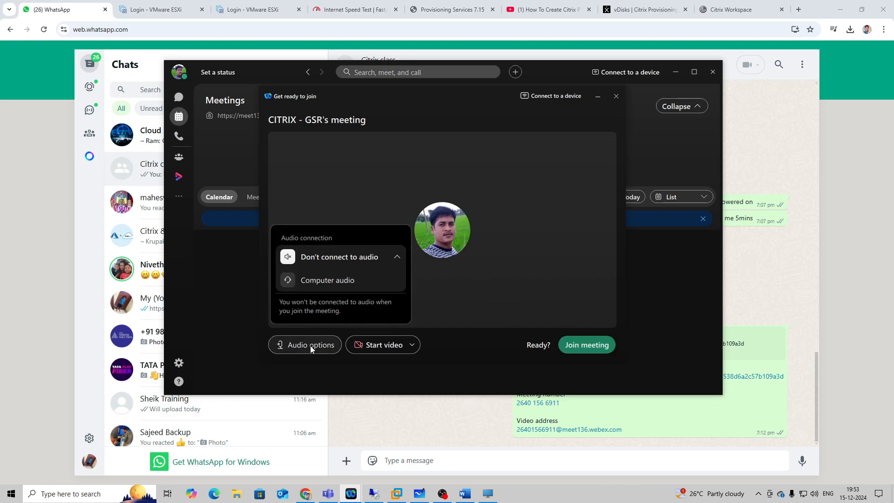
{"action": "left_click", "coordinate": [323, 255]}
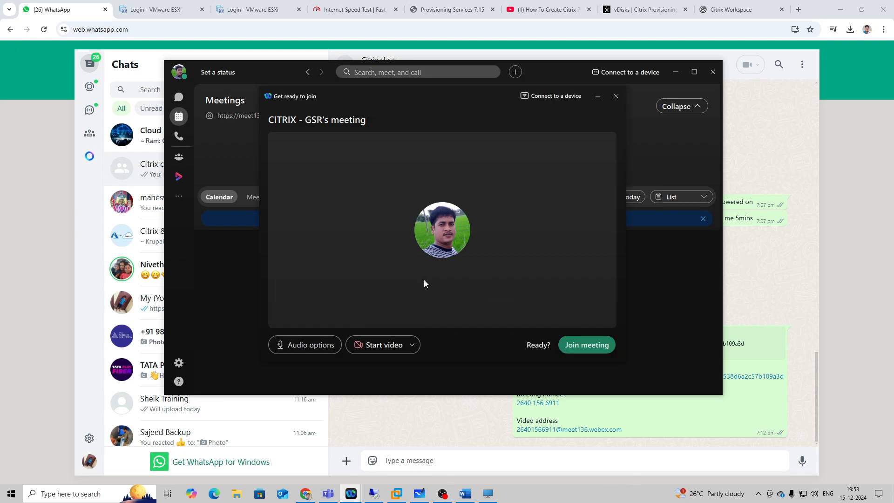
{"action": "left_click", "coordinate": [568, 343]}
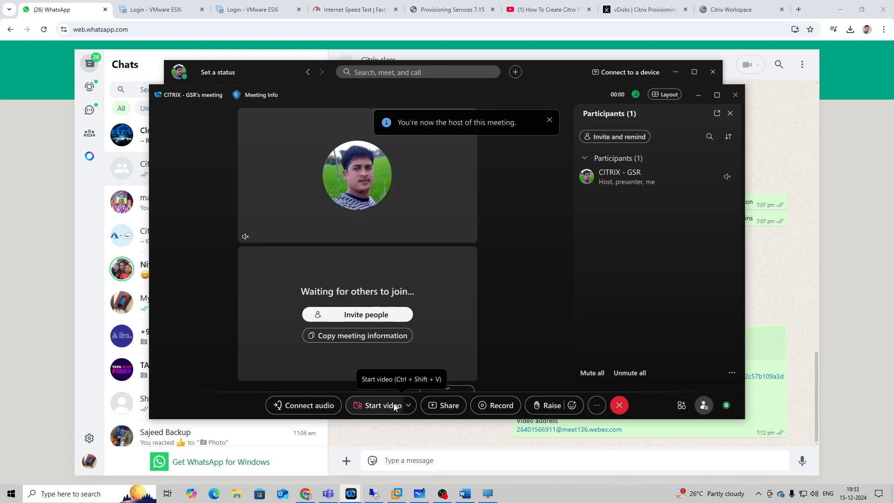
{"action": "left_click", "coordinate": [319, 406]}
{"action": "left_click", "coordinate": [526, 311]}
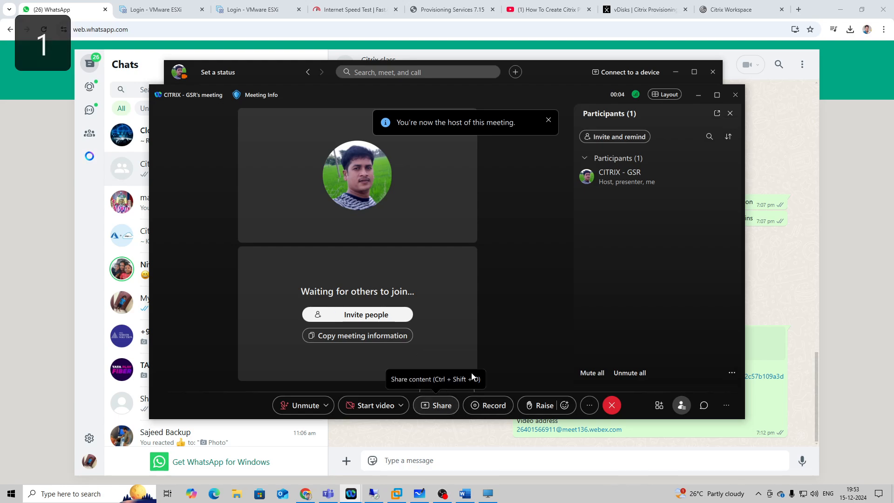
Share Screen 1 in the Webex meeting and check the PVSVMMC003 boot console in the remote session
{"action": "left_click", "coordinate": [438, 405]}
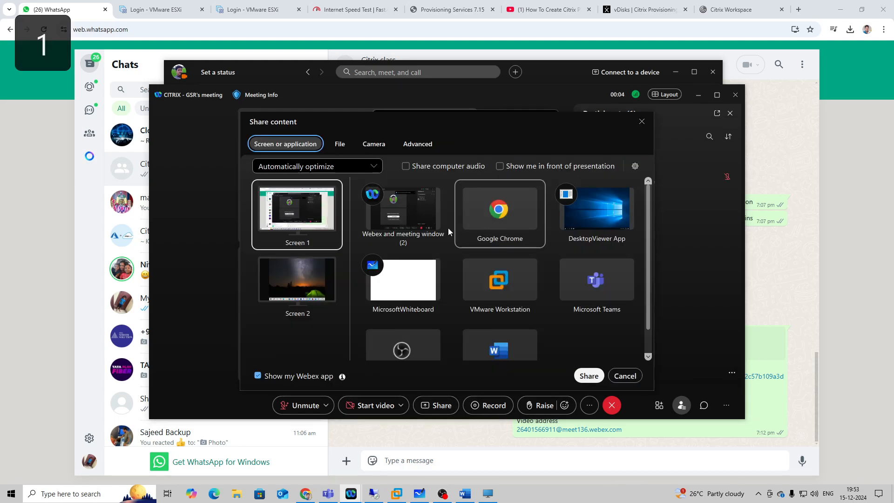
{"action": "left_click", "coordinate": [581, 381]}
{"action": "left_click", "coordinate": [373, 493]}
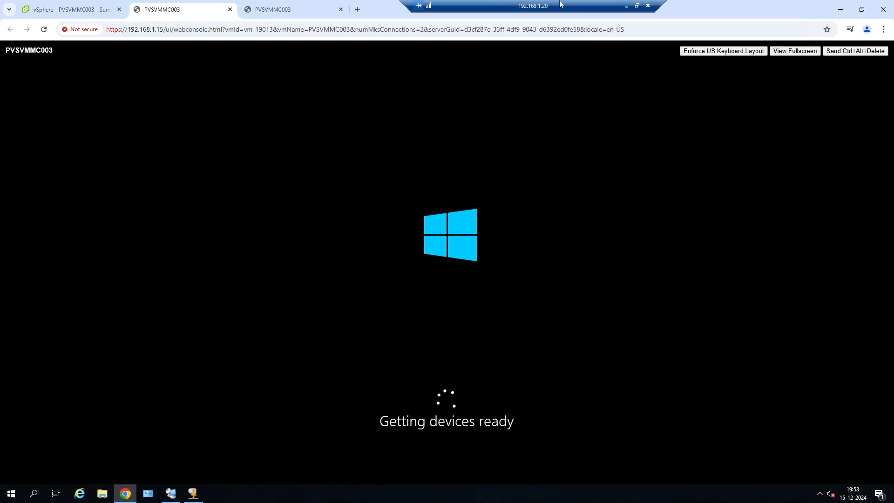
{"action": "left_click", "coordinate": [626, 5]}
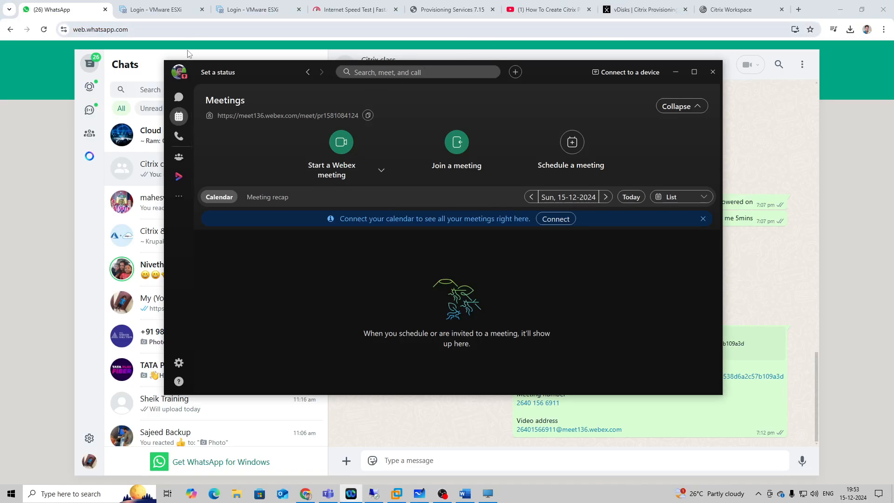
Post the copied Webex meeting details in the Citrix class chat, and minimize Chrome and the Webex window
{"action": "left_click", "coordinate": [422, 460]}
{"action": "key", "text": "ctrl+v"}
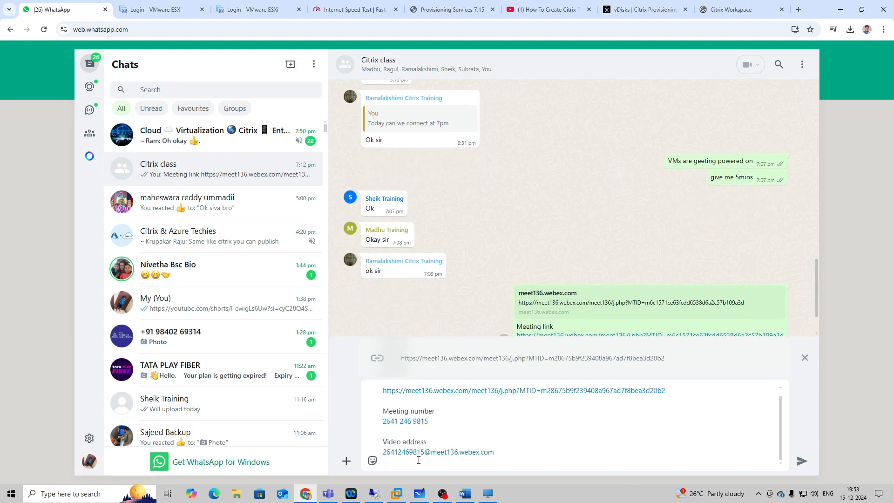
{"action": "key", "text": "Return"}
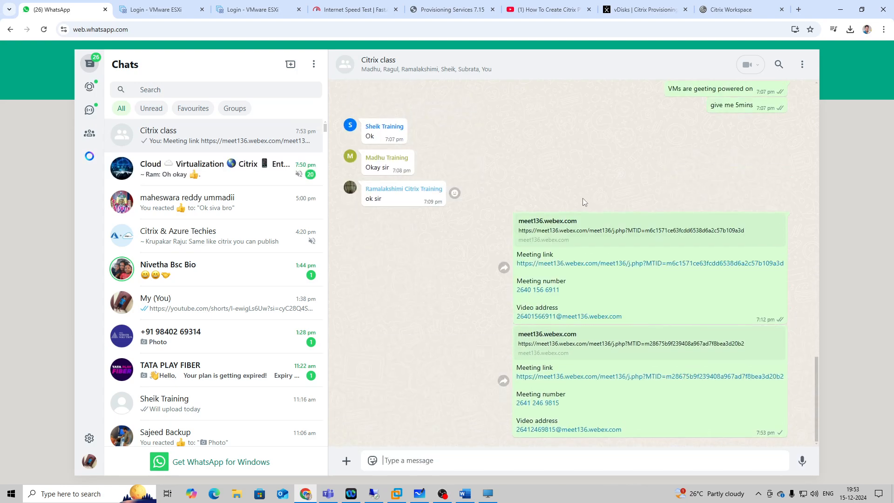
{"action": "left_click", "coordinate": [841, 10]}
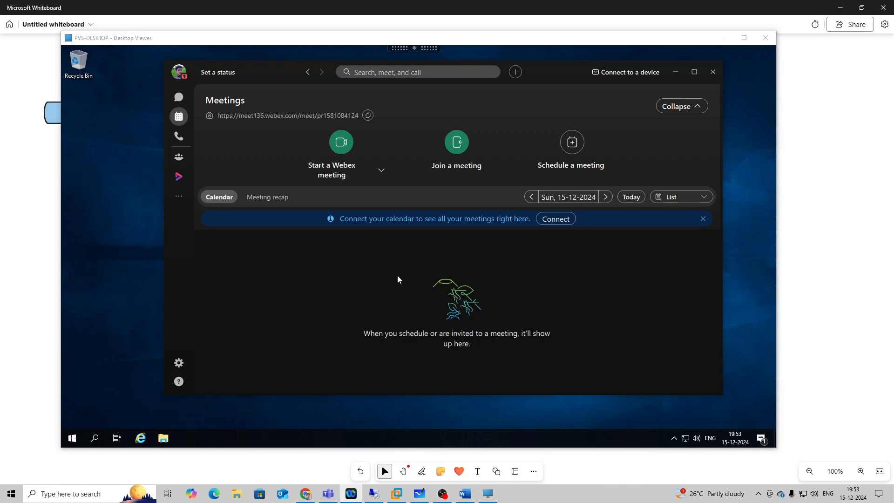
{"action": "left_click", "coordinate": [588, 401]}
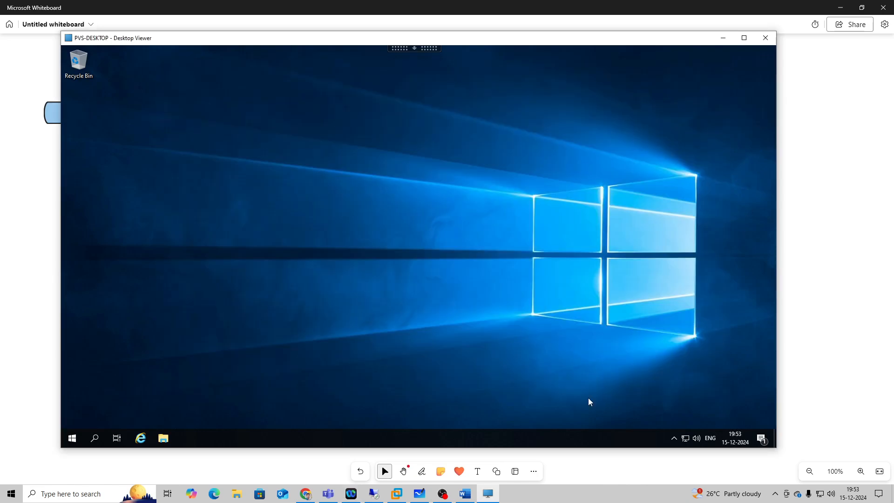
Return to the remote session, refresh the PVSVMMC003 summary in vSphere, and copy the VM's DNS name
{"action": "left_click", "coordinate": [373, 494]}
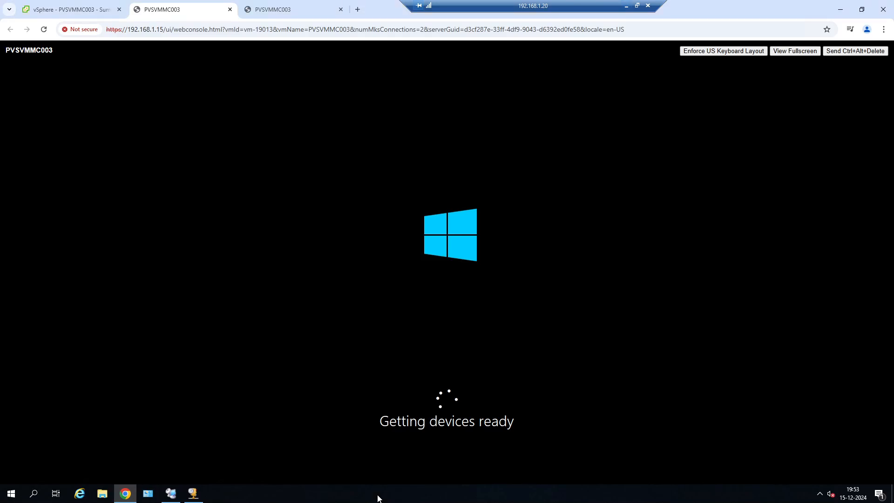
{"action": "left_click", "coordinate": [74, 2]}
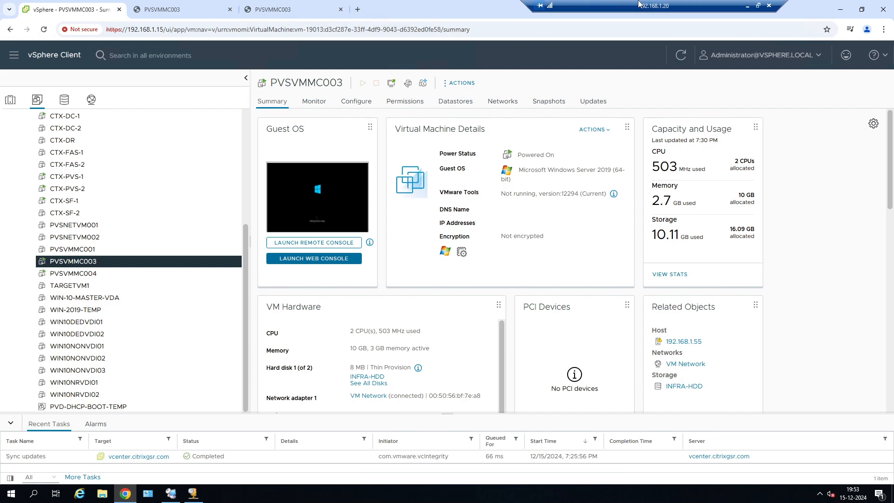
{"action": "left_click", "coordinate": [680, 56]}
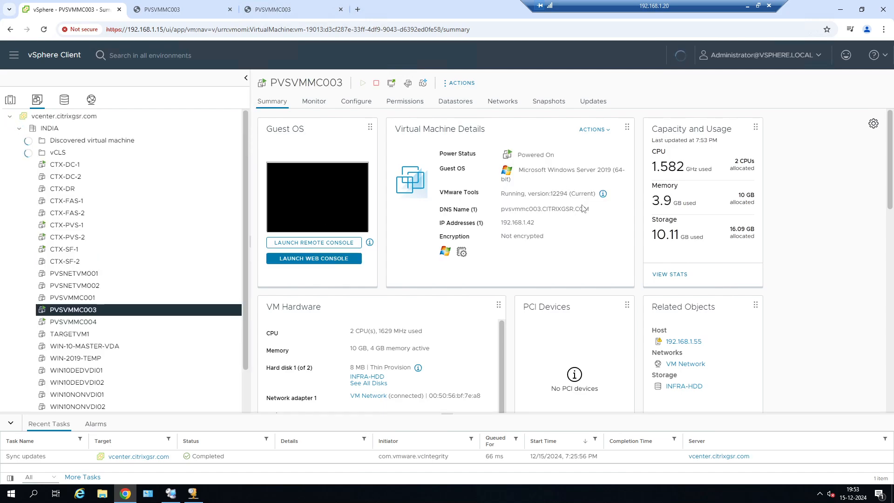
{"action": "left_click_drag", "start_coordinate": [591, 209], "coordinate": [500, 208]}
{"action": "right_click", "coordinate": [540, 210]}
{"action": "left_click", "coordinate": [553, 219]}
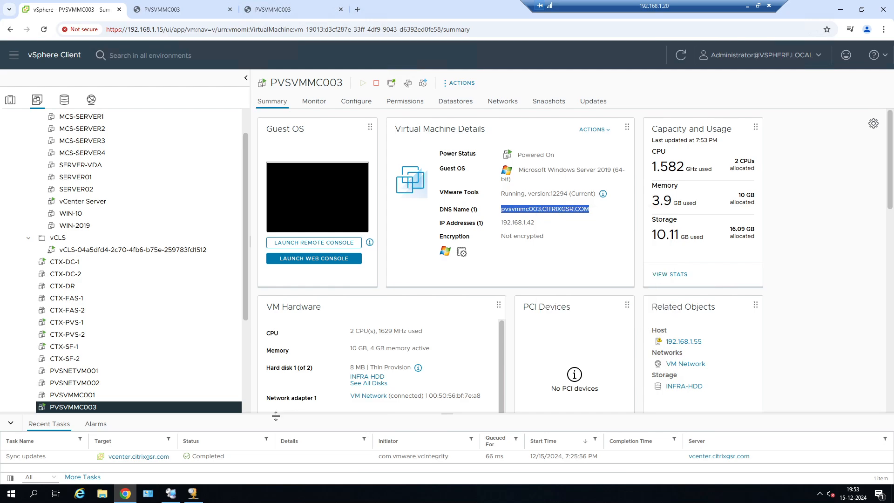
Switch to Remote Desktop Connection Manager and add the server pvsvmmc003.CITRIXGSR.COM to the Citrix-Infra-Server group
{"action": "left_click", "coordinate": [173, 493]}
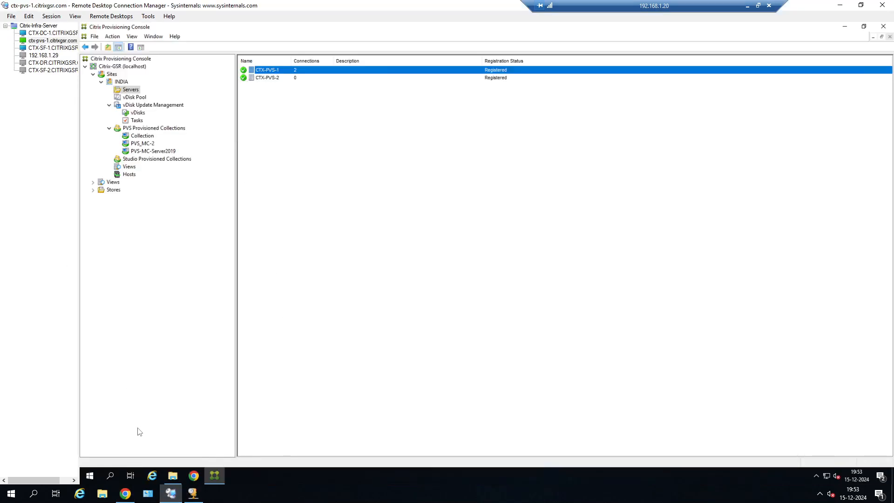
{"action": "right_click", "coordinate": [51, 27]}
{"action": "left_click", "coordinate": [42, 26]}
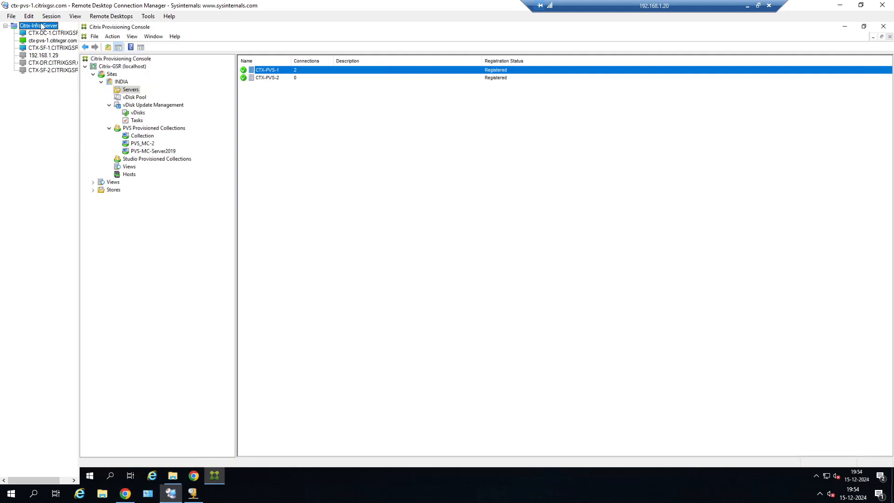
{"action": "right_click", "coordinate": [42, 26]}
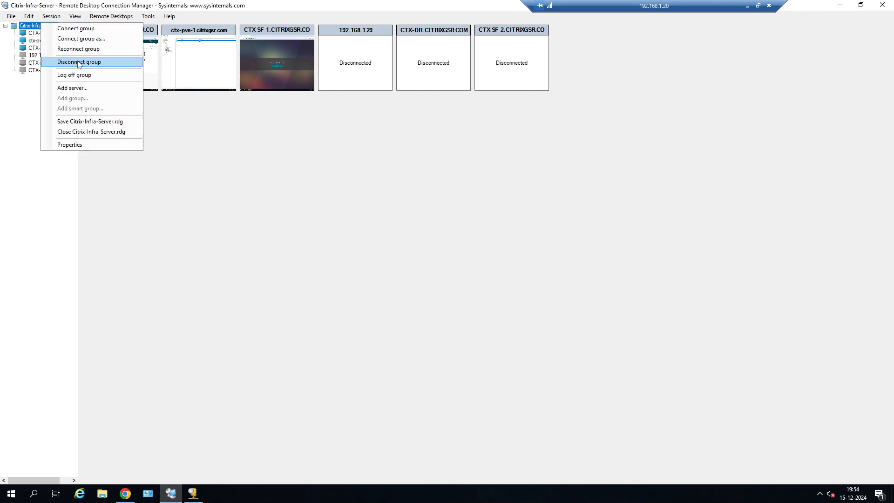
{"action": "left_click", "coordinate": [76, 89]}
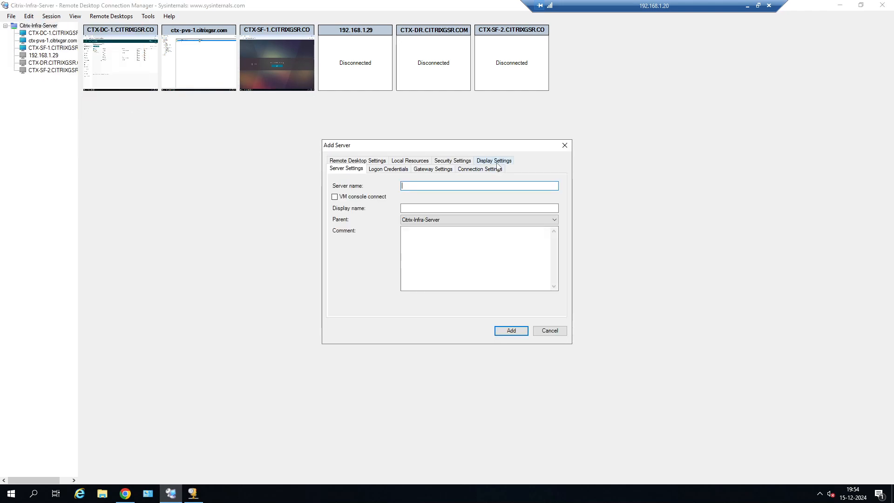
{"action": "key", "text": "ctrl+v"}
{"action": "left_click", "coordinate": [503, 330]}
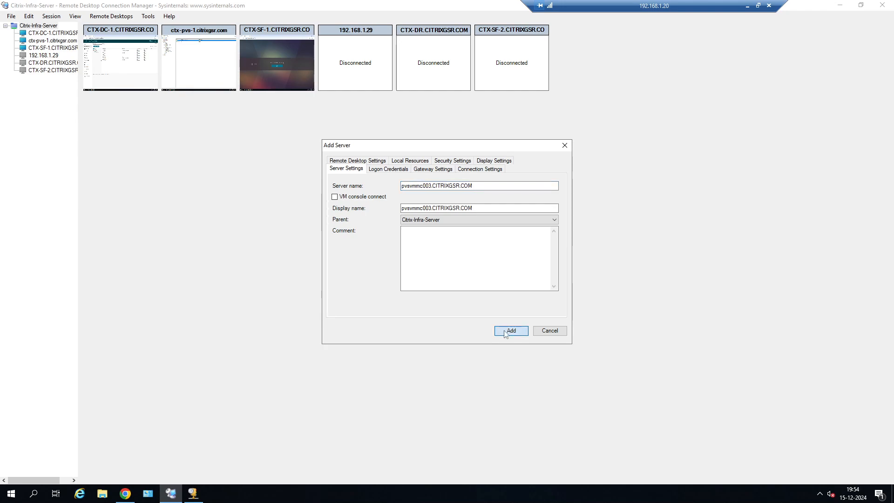
Try to connect to the newly added pvsvmmc003.CITRIXGSR.COM server
{"action": "left_click", "coordinate": [58, 41]}
{"action": "left_click", "coordinate": [53, 78]}
{"action": "right_click", "coordinate": [52, 78]}
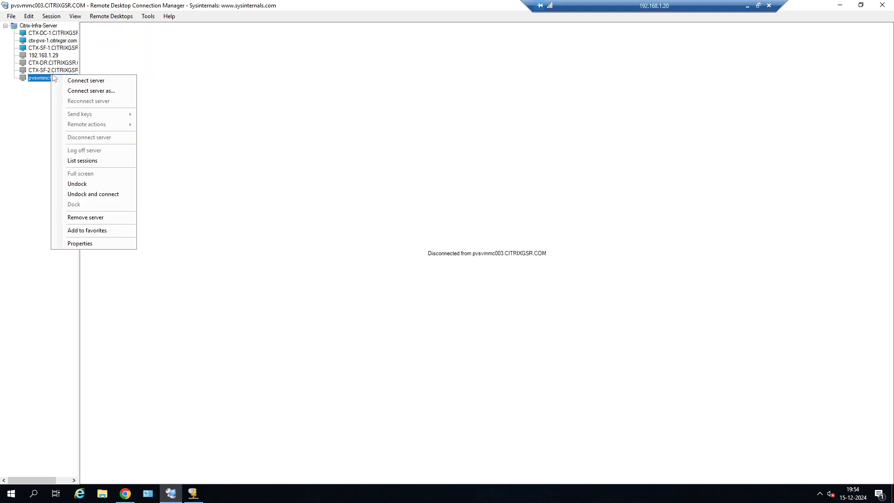
{"action": "left_click", "coordinate": [79, 80]}
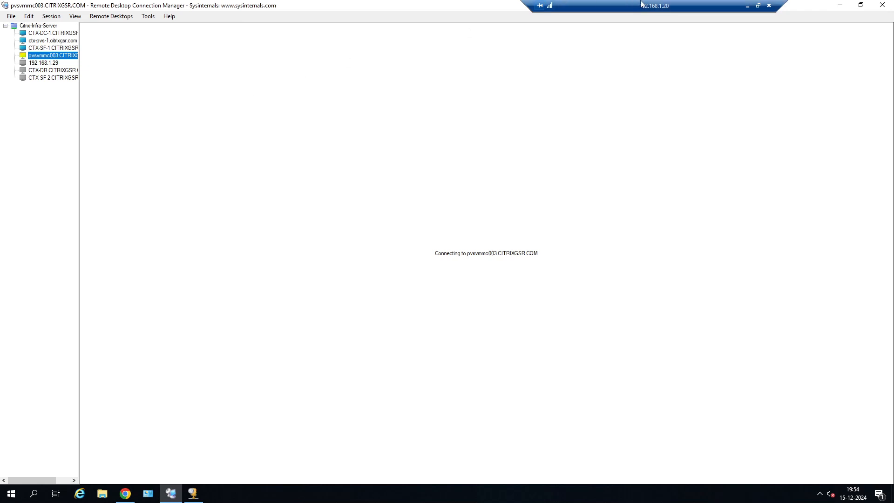
Switch to vSphere, launch the PVSVMMC003 web console, and dismiss the warning about existing console connections
{"action": "left_click", "coordinate": [132, 490]}
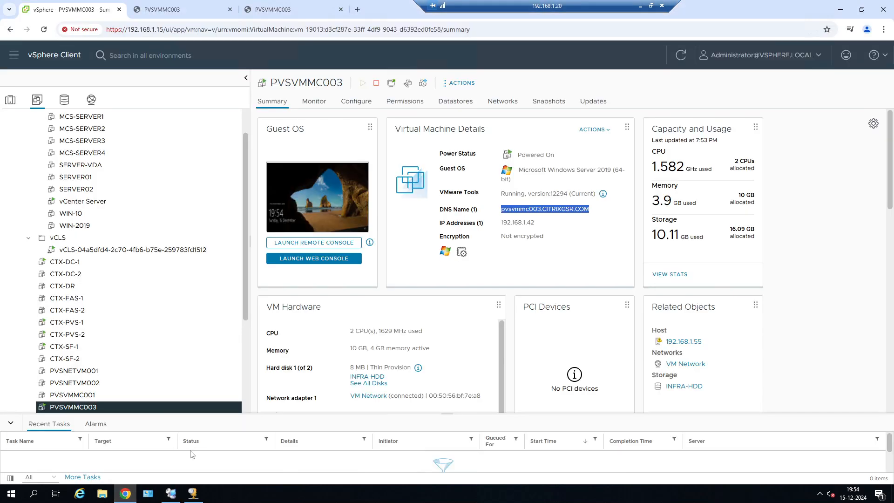
{"action": "left_click", "coordinate": [331, 260]}
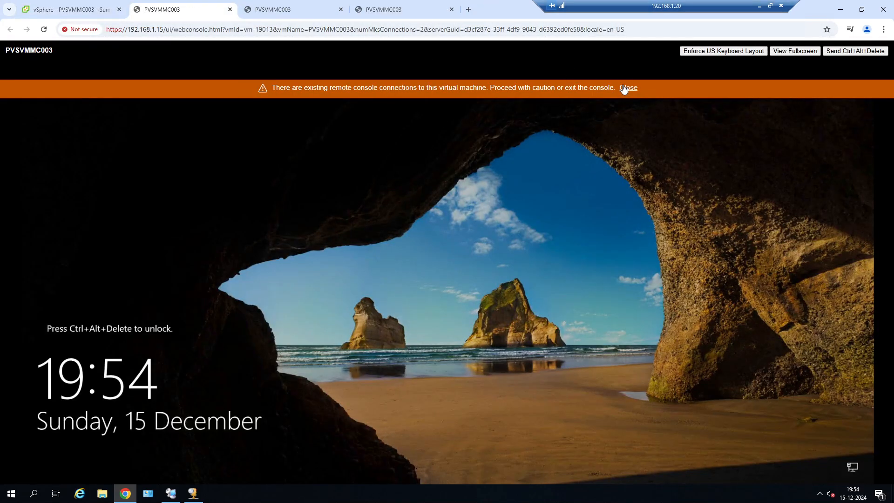
{"action": "left_click", "coordinate": [624, 88]}
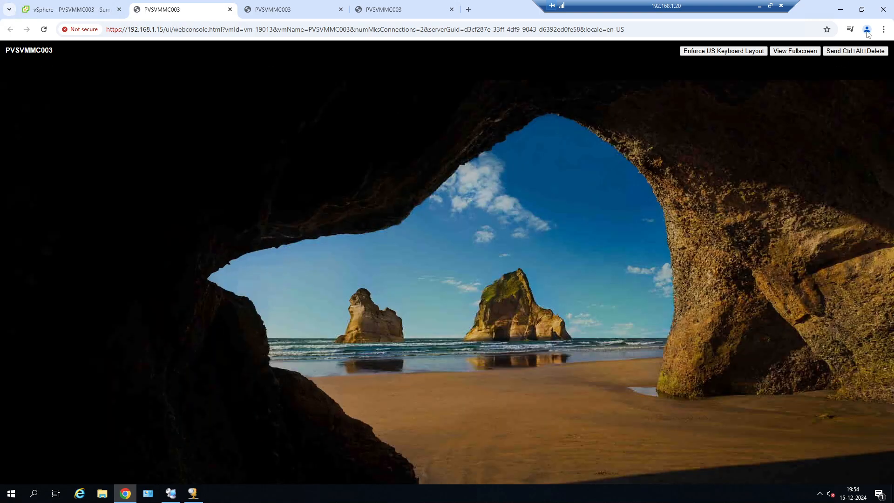
Sign in to PVSVMMC003 through its console as citrixgsr\administrator with the account password
{"action": "left_click", "coordinate": [456, 316]}
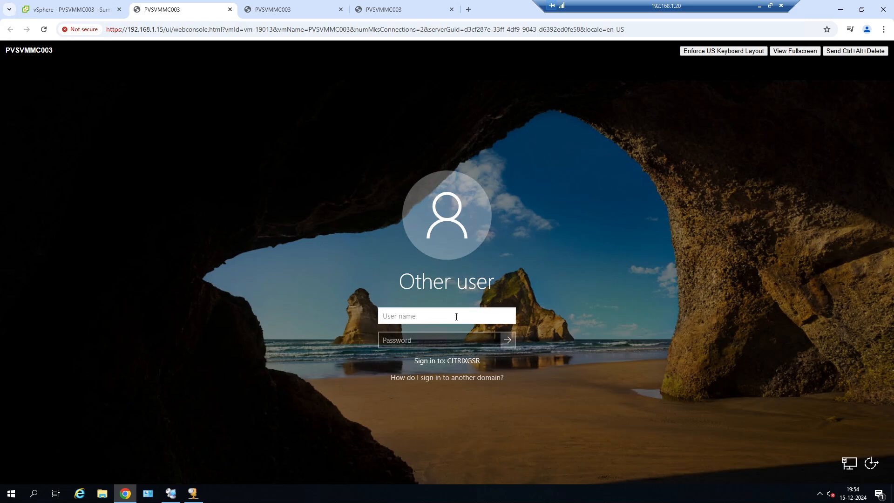
{"action": "type", "text": "citrixgsr\\adminis"}
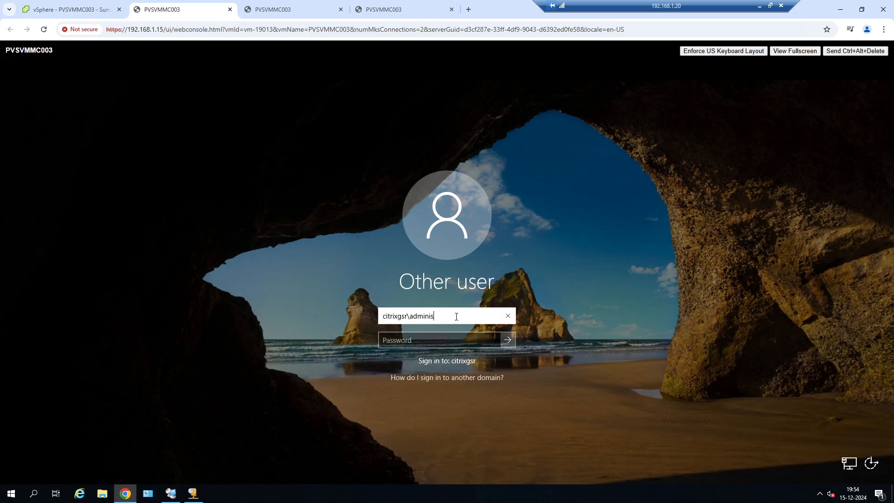
{"action": "type", "text": "trator"}
{"action": "key", "text": "Tab"}
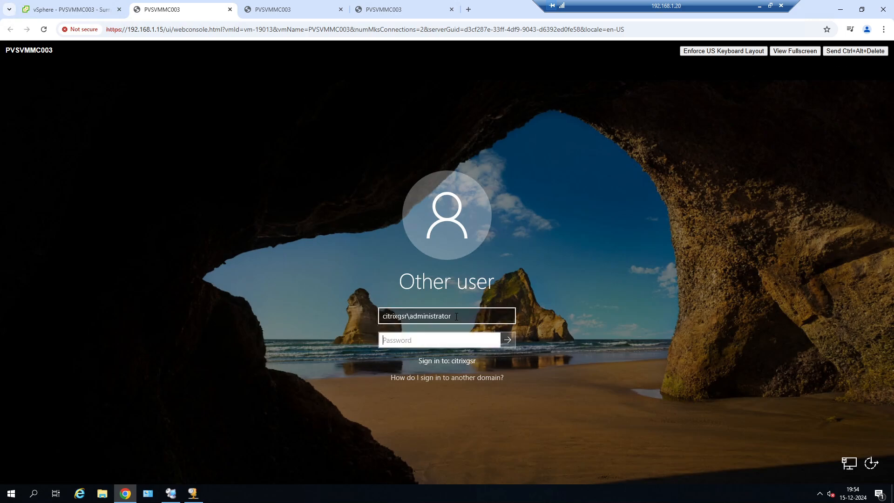
{"action": "type", "text": "•••••••••"}
{"action": "key", "text": "Return"}
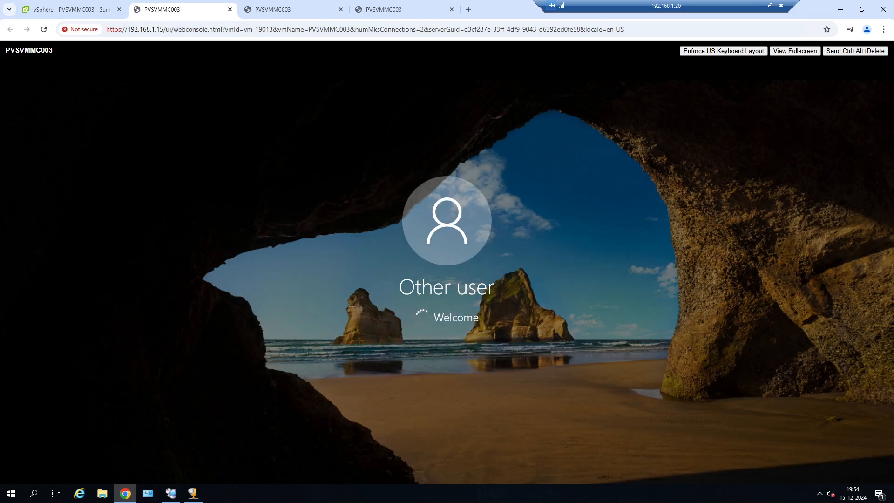
Minimize the remote session, check the Webex participants list, and close it
{"action": "left_click", "coordinate": [764, 6]}
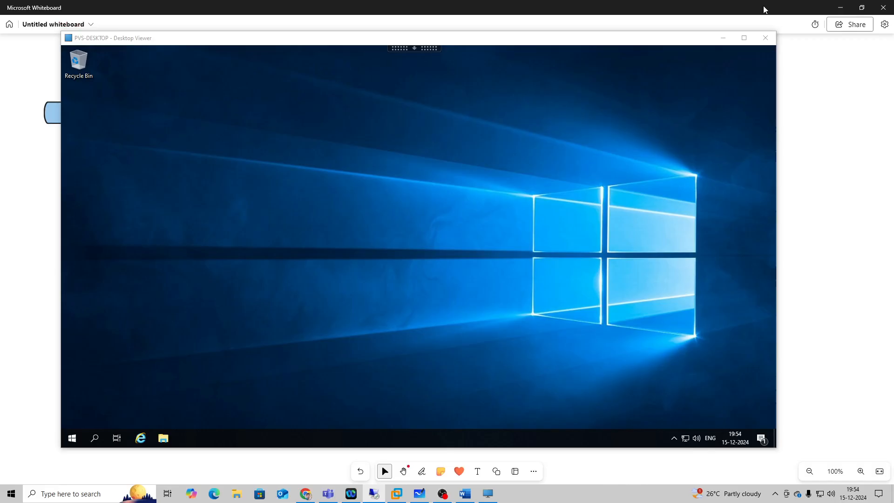
{"action": "left_click", "coordinate": [819, 163]}
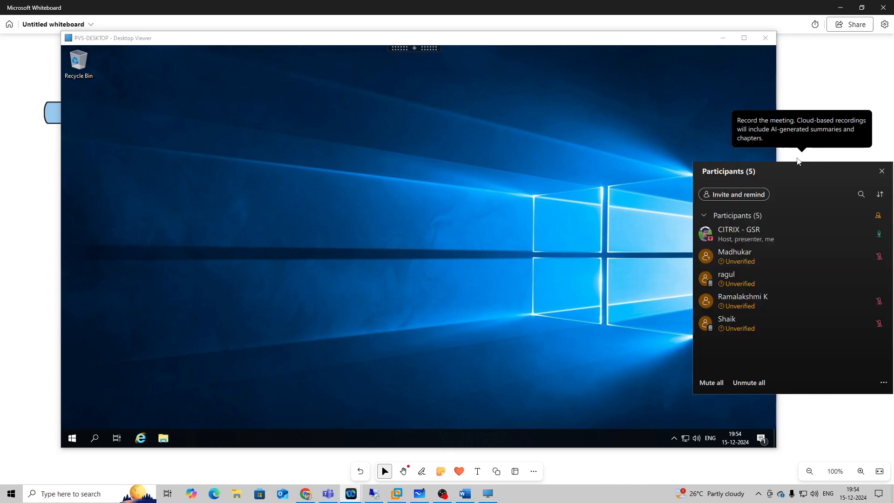
{"action": "left_click", "coordinate": [882, 171]}
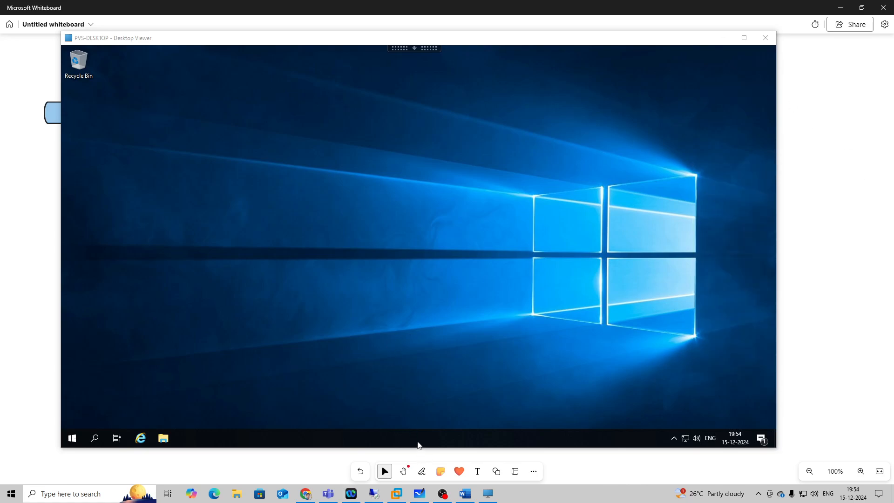
Return to Remote Desktop Connection Manager, connect to pvsvmmc003.CITRIXGSR.COM with the account password, and dismiss the Windows Admin Center message
{"action": "left_click", "coordinate": [380, 492]}
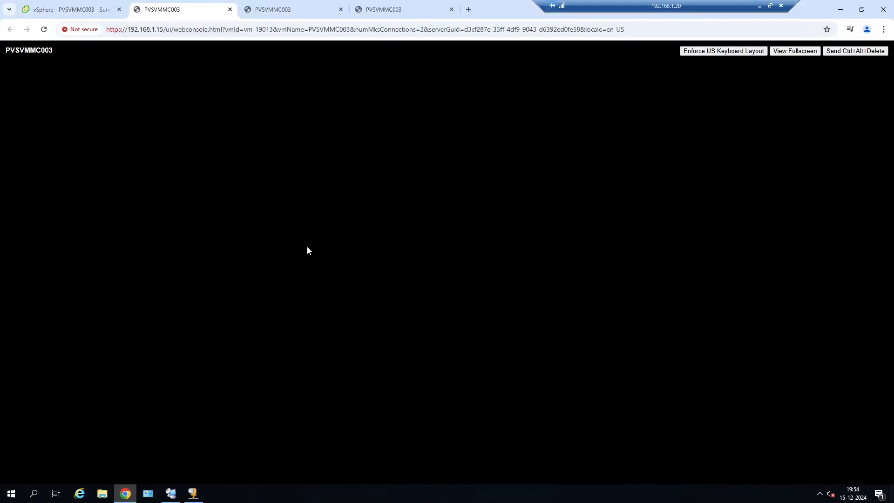
{"action": "left_click", "coordinate": [171, 493]}
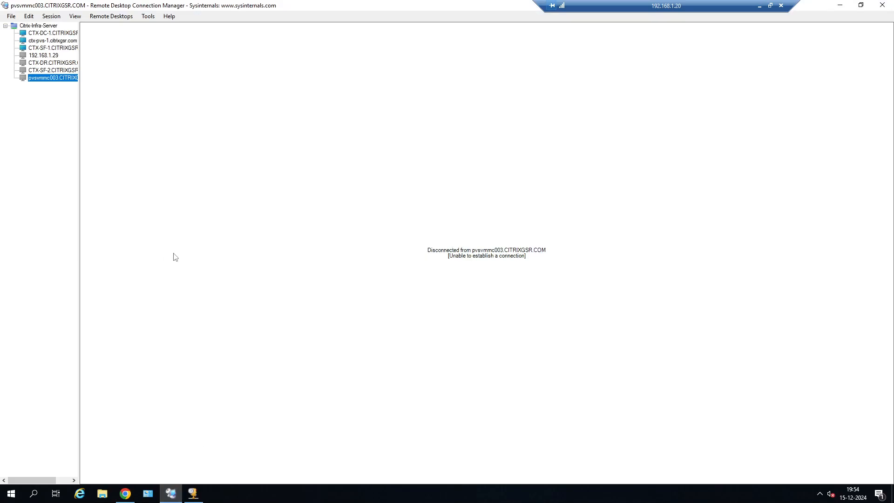
{"action": "right_click", "coordinate": [56, 79]}
{"action": "left_click", "coordinate": [75, 85]}
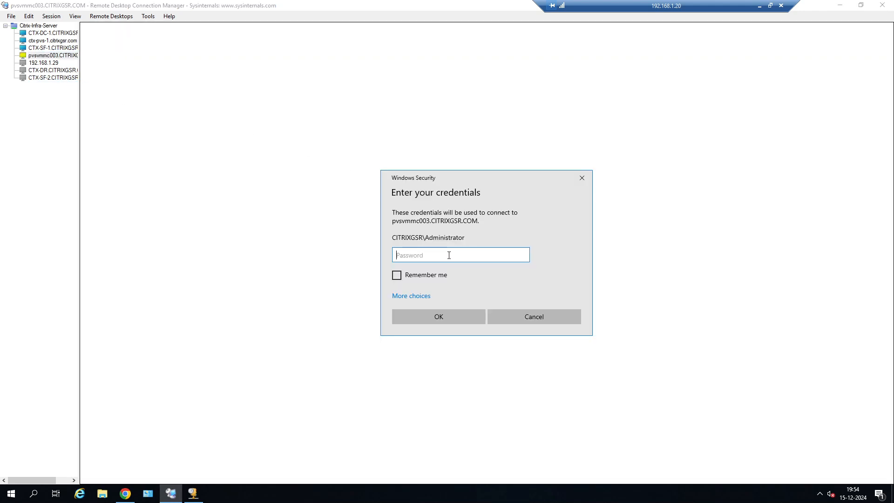
{"action": "type", "text": "********"}
{"action": "key", "text": "Return"}
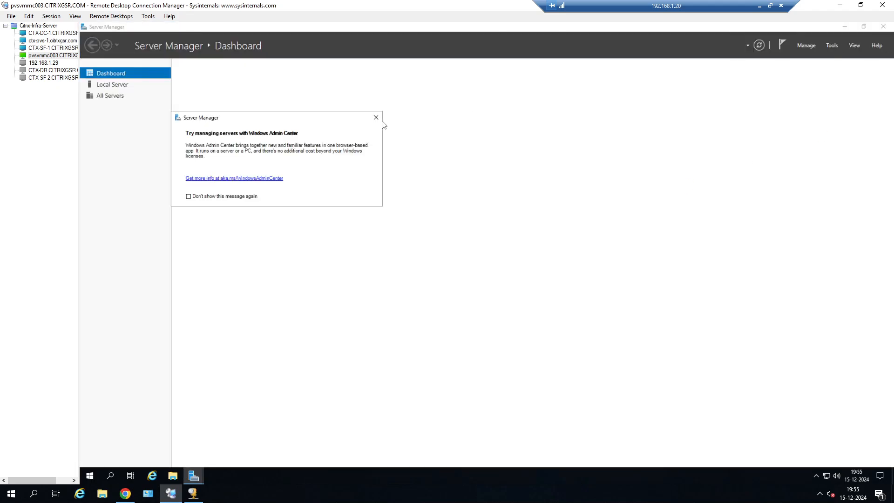
{"action": "left_click", "coordinate": [376, 119]}
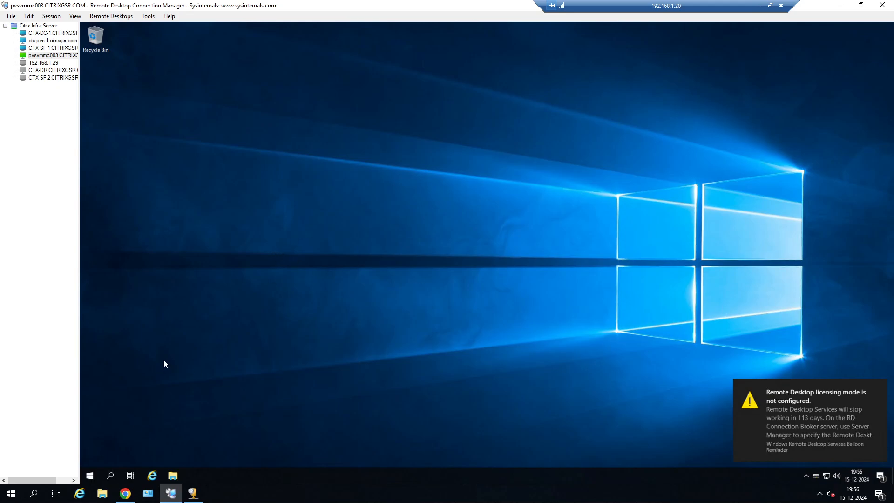
Examine the Virtual Disk Status details on PVSVMMC003, including server, virtual disk and mode, and close the window
{"action": "left_click", "coordinate": [91, 476]}
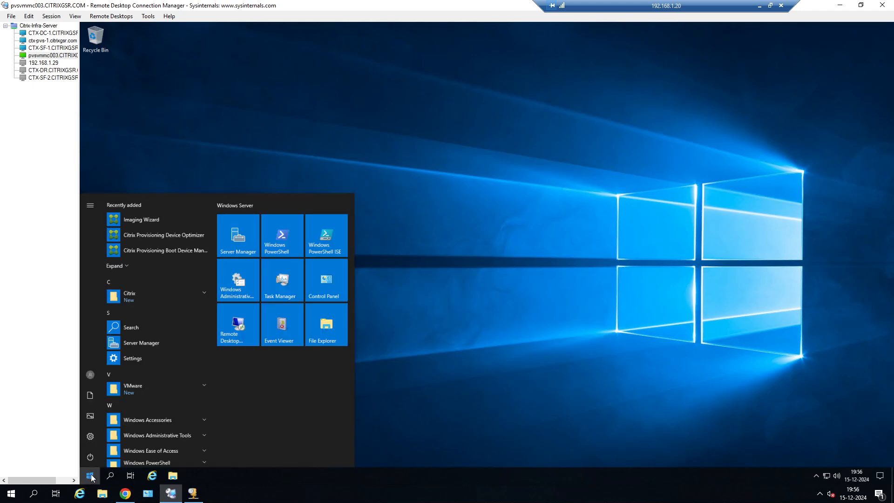
{"action": "left_click", "coordinate": [737, 397]}
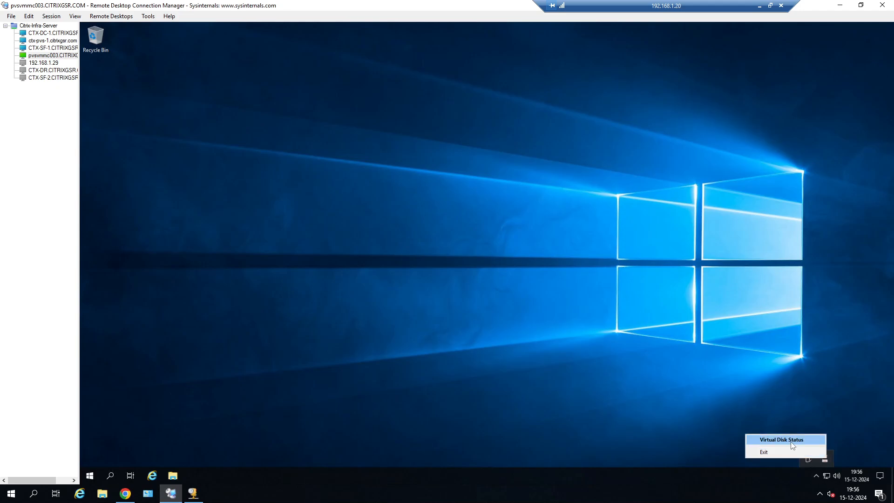
{"action": "left_click", "coordinate": [790, 440]}
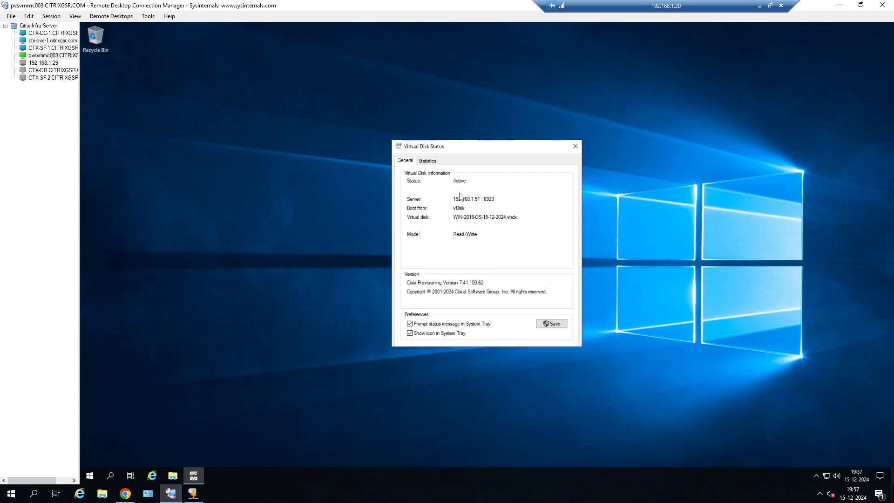
{"action": "left_click", "coordinate": [576, 147]}
{"action": "left_click", "coordinate": [102, 493]}
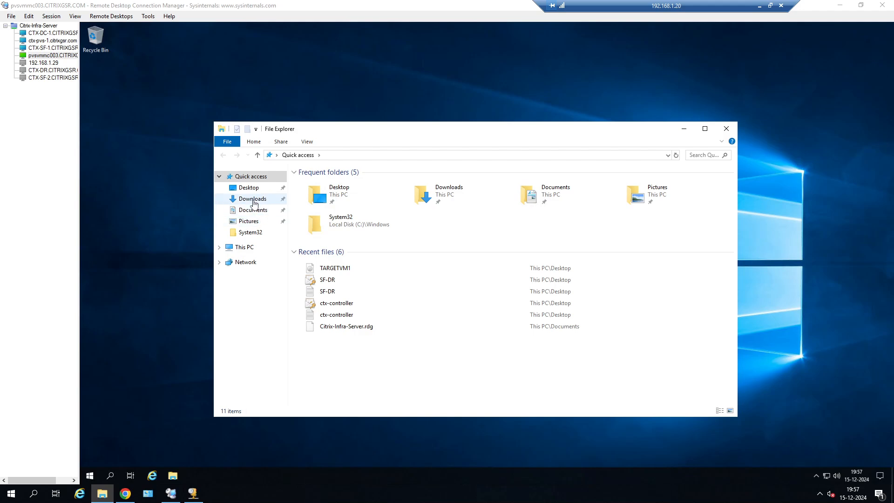
{"action": "left_click", "coordinate": [253, 199]}
{"action": "left_click", "coordinate": [726, 128]}
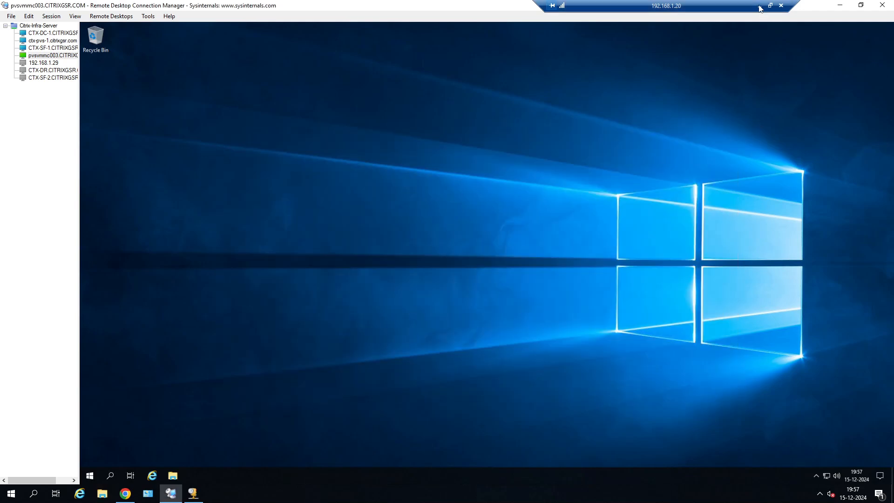
Copy ChromeSetup from the local Downloads folder to PVSVMMC003's desktop and run the installer
{"action": "left_click", "coordinate": [759, 6]}
{"action": "left_click", "coordinate": [241, 493]}
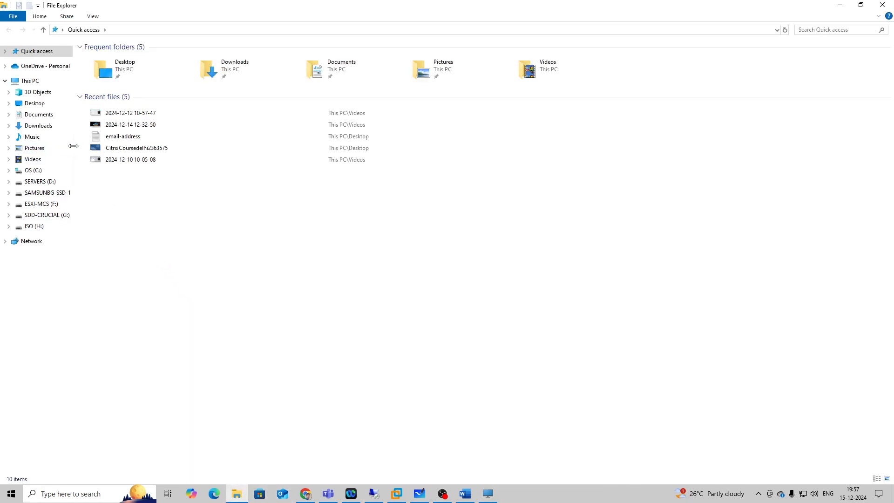
{"action": "left_click", "coordinate": [42, 115]}
{"action": "left_click", "coordinate": [42, 126]}
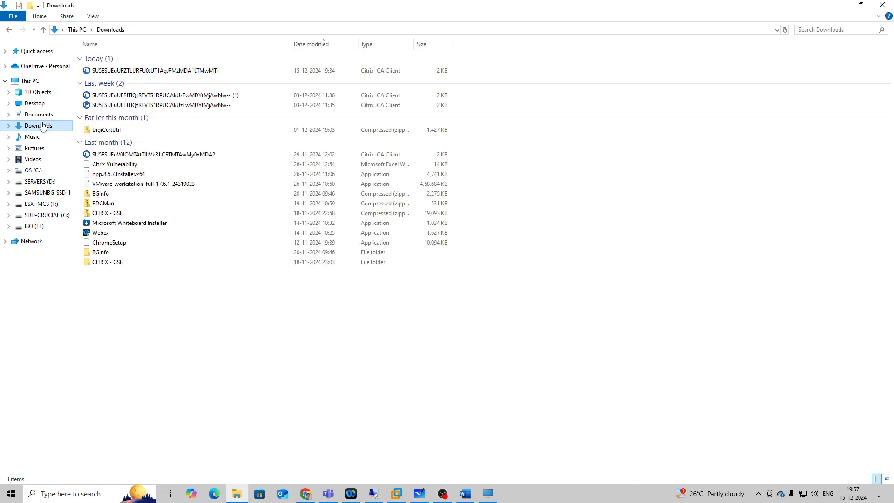
{"action": "left_click", "coordinate": [116, 245]}
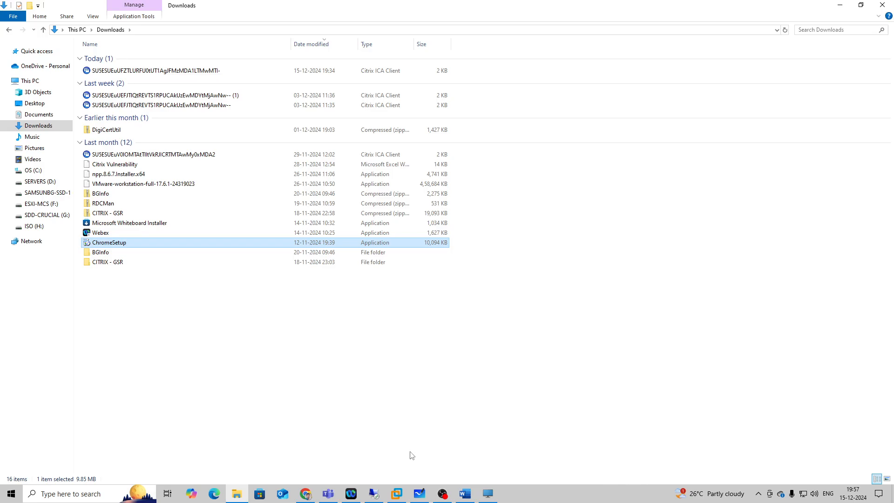
{"action": "left_click", "coordinate": [382, 492]}
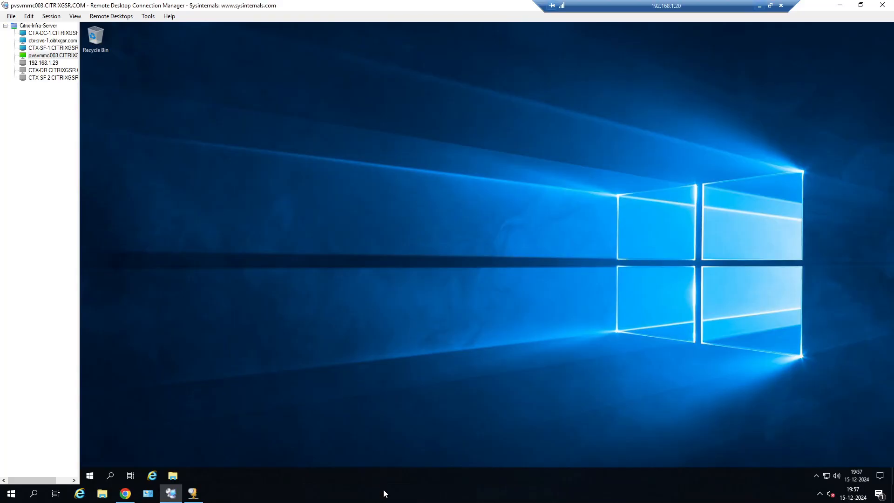
{"action": "right_click", "coordinate": [172, 108]}
{"action": "left_click", "coordinate": [200, 144]}
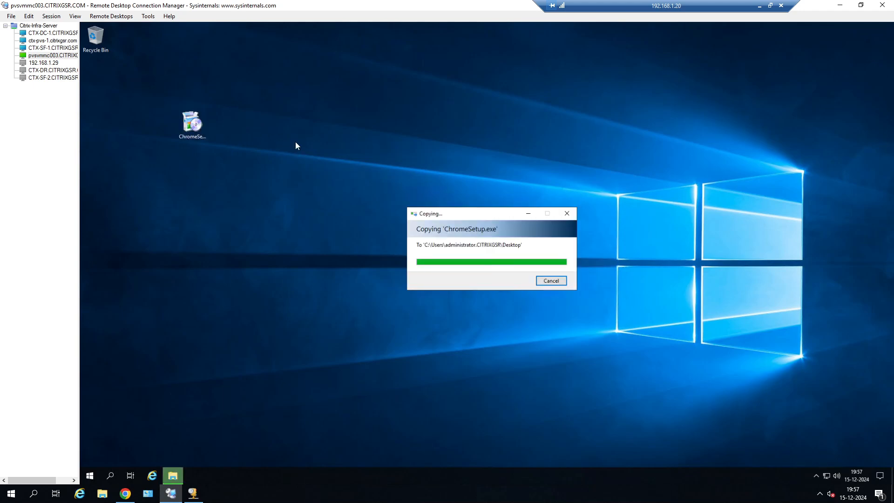
{"action": "key", "text": "Return"}
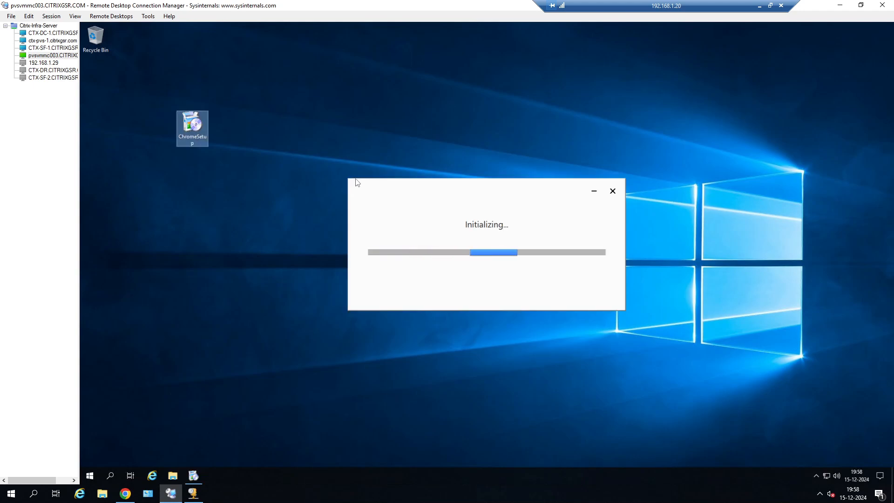
Check the installed programs list in the PVS-DESKTOP session and return to the PVSVMMC003 session
{"action": "left_click", "coordinate": [759, 6]}
{"action": "left_click", "coordinate": [487, 493]}
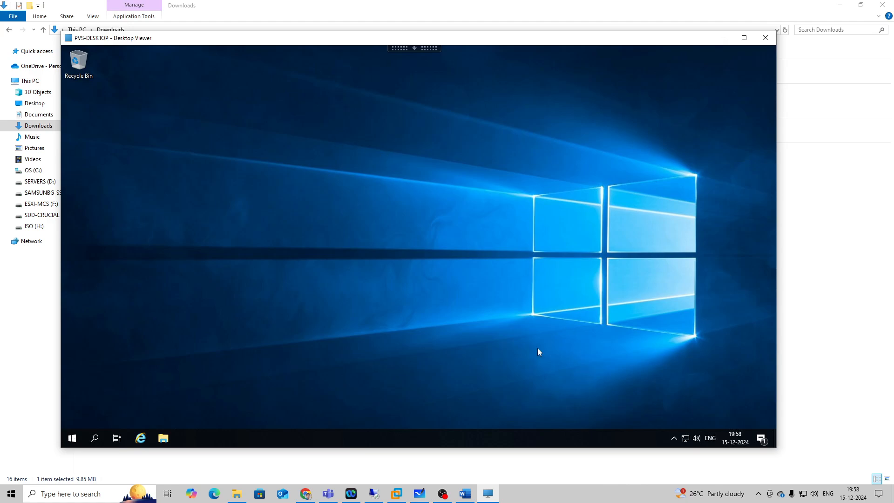
{"action": "left_click", "coordinate": [72, 438]}
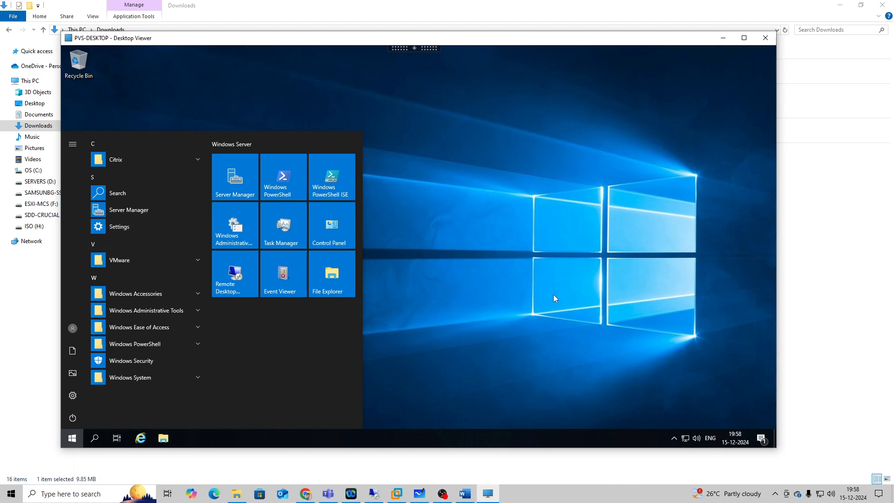
{"action": "left_click", "coordinate": [451, 139]}
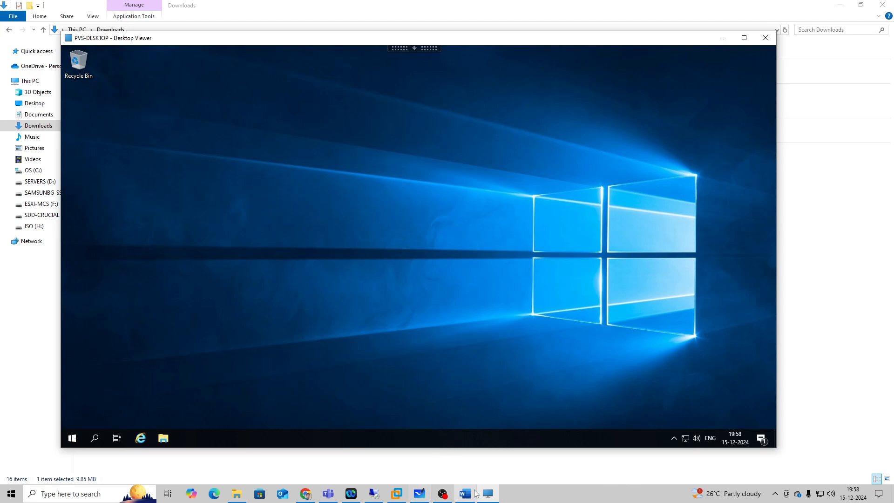
{"action": "left_click", "coordinate": [373, 492]}
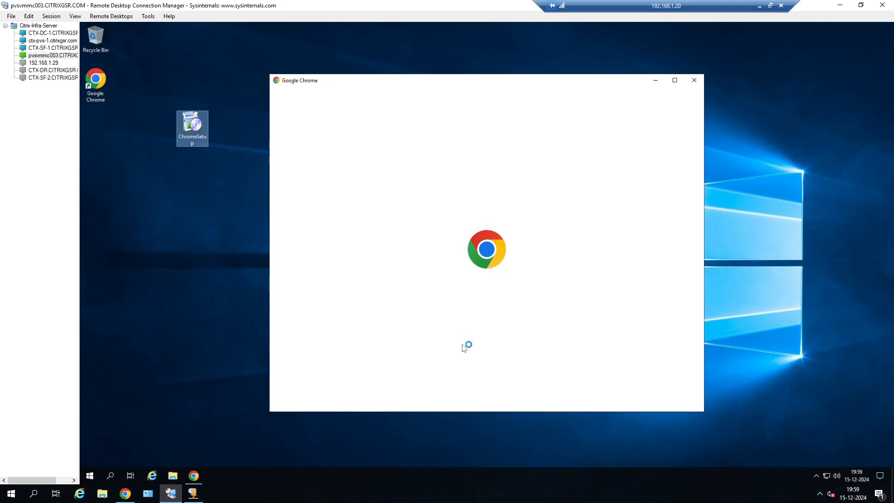
Dismiss Chrome's first-run and ad privacy screens on PVSVMMC003 and close the browser
{"action": "left_click", "coordinate": [695, 82]}
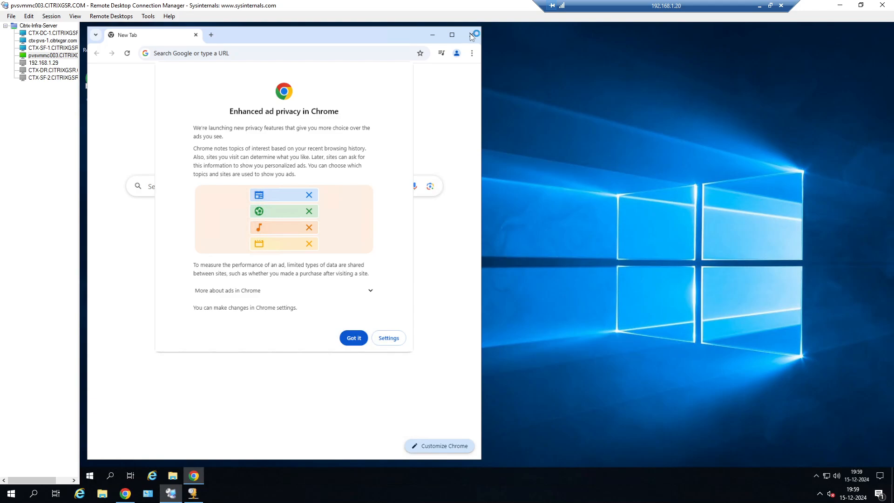
{"action": "left_click", "coordinate": [355, 338]}
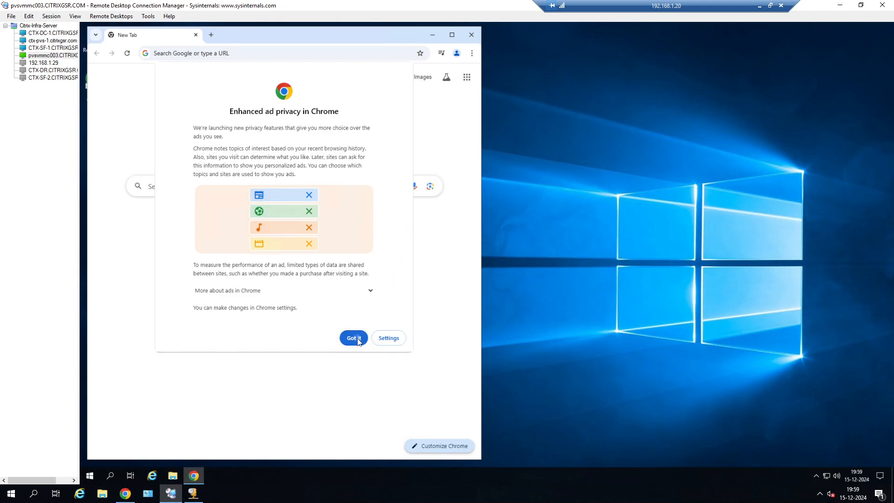
{"action": "left_click", "coordinate": [471, 36]}
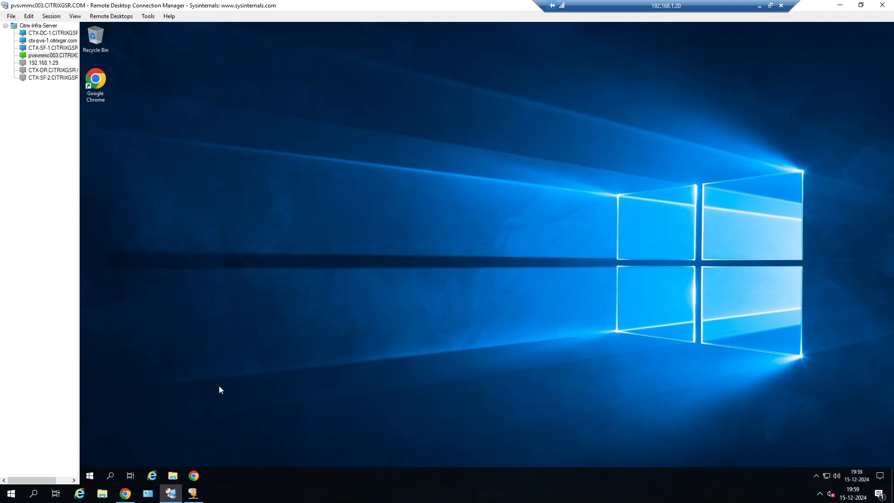
Shut down PVSVMMC003 from within its remote session
{"action": "right_click", "coordinate": [93, 479]}
{"action": "mouse_move", "coordinate": [163, 451]}
{"action": "left_click", "coordinate": [231, 437]}
{"action": "left_click", "coordinate": [218, 460]}
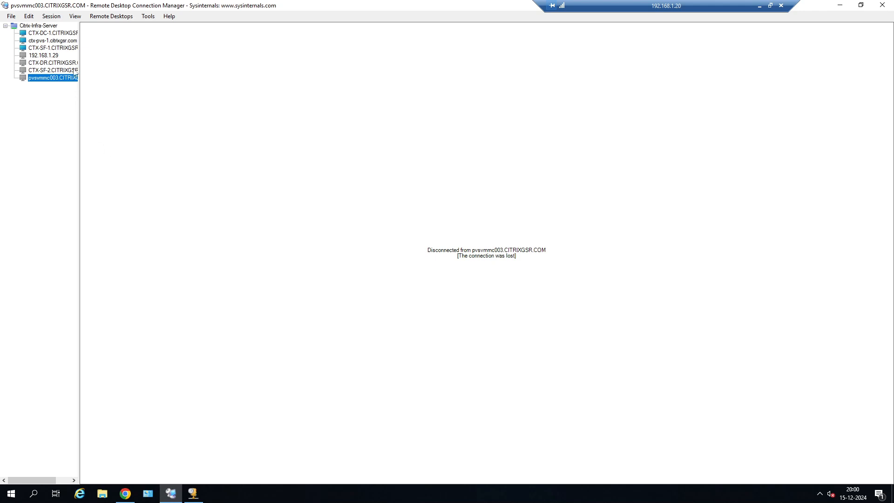
On ctx-pvs-1, refresh the vDisk Pool and set WIN-2019-OS-15-12-2024 to Standard Image (multi-device, read-only access)
{"action": "left_click", "coordinate": [50, 43]}
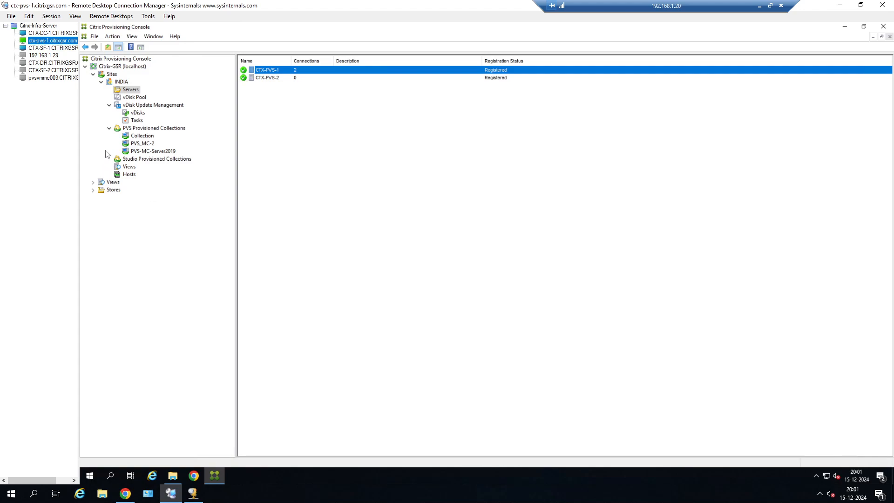
{"action": "left_click", "coordinate": [135, 97]}
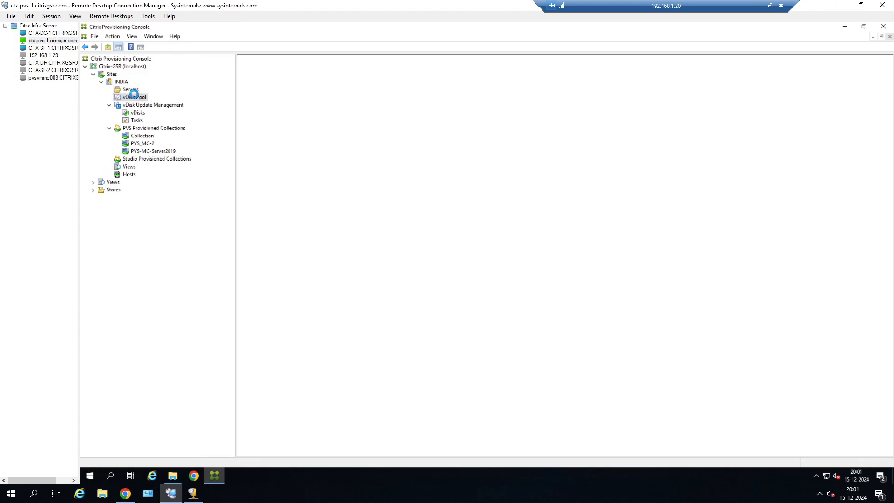
{"action": "left_click", "coordinate": [342, 153]}
{"action": "key", "text": "F5"}
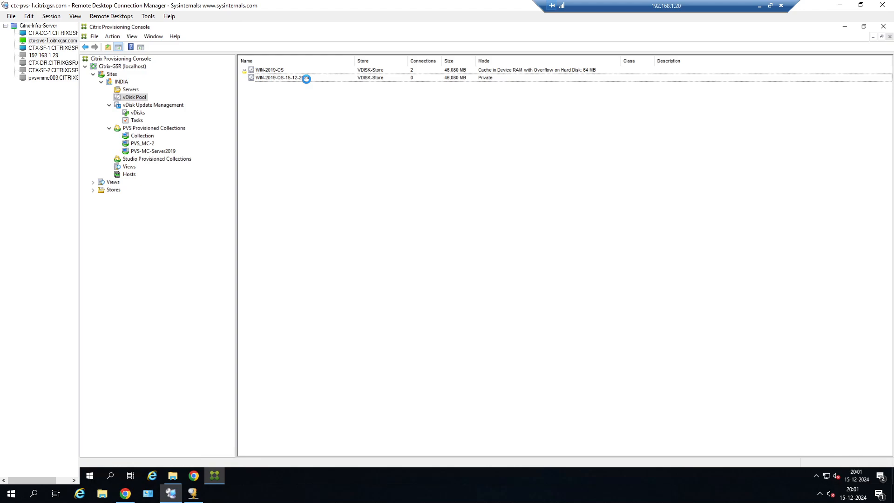
{"action": "left_click", "coordinate": [306, 79]}
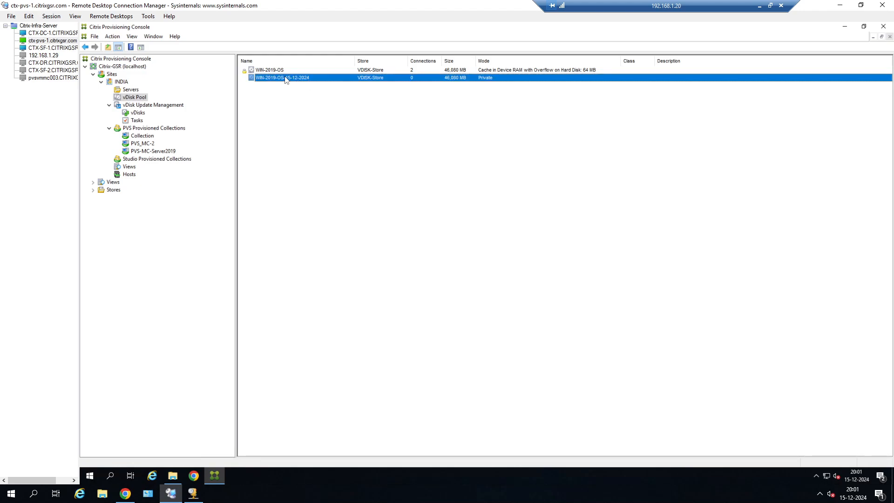
{"action": "right_click", "coordinate": [448, 78]}
{"action": "left_click", "coordinate": [473, 81]}
{"action": "left_click", "coordinate": [479, 226]}
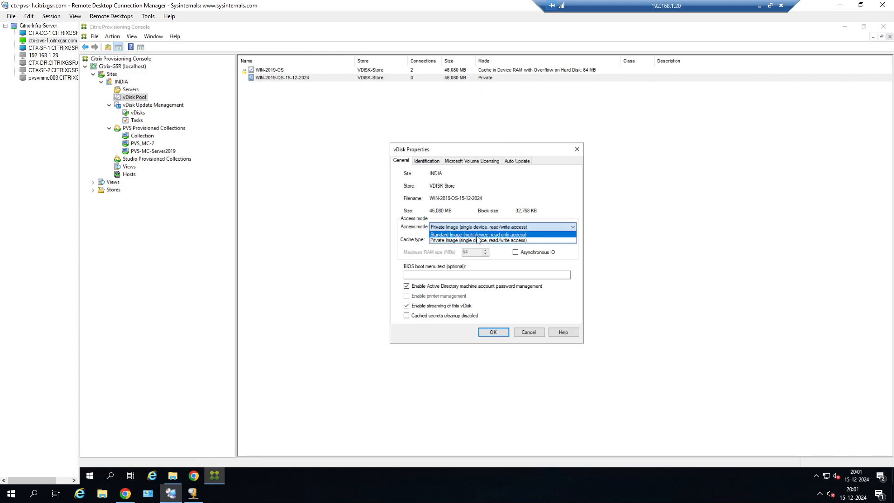
{"action": "left_click", "coordinate": [478, 239]}
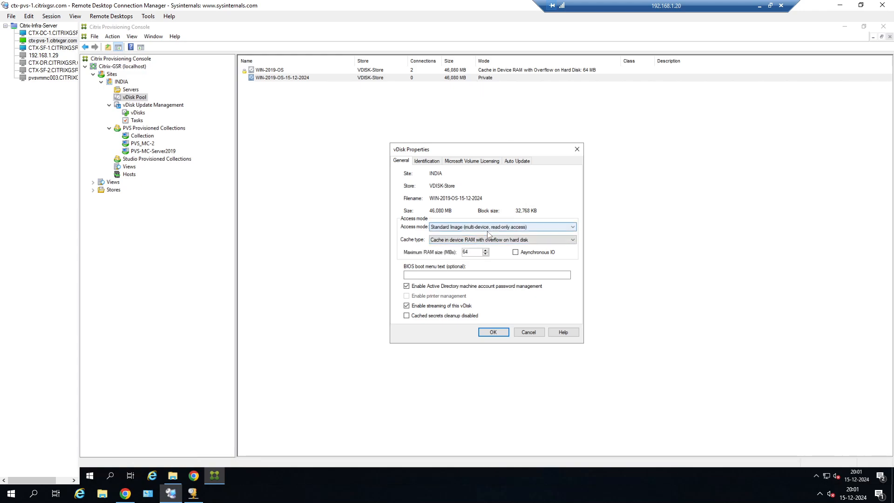
{"action": "left_click", "coordinate": [487, 331]}
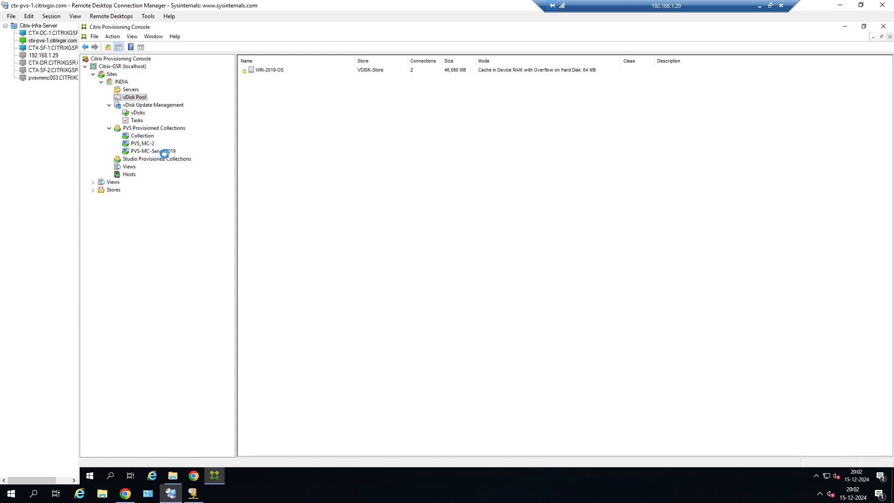
Compare the vDisks assigned in the PVS_MC-2 and PVS-MC-Server2019 collections with the vDisk Pool, dismissing the snap-in prompts
{"action": "left_click", "coordinate": [140, 145]}
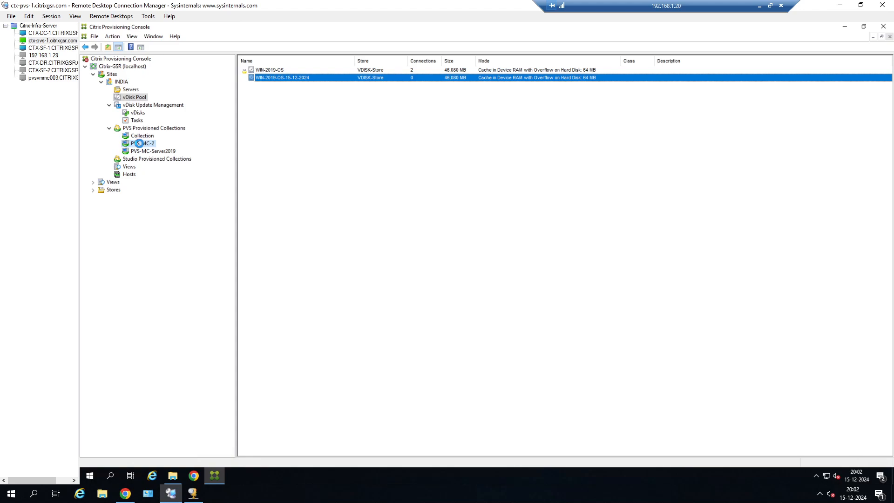
{"action": "left_click", "coordinate": [549, 272]}
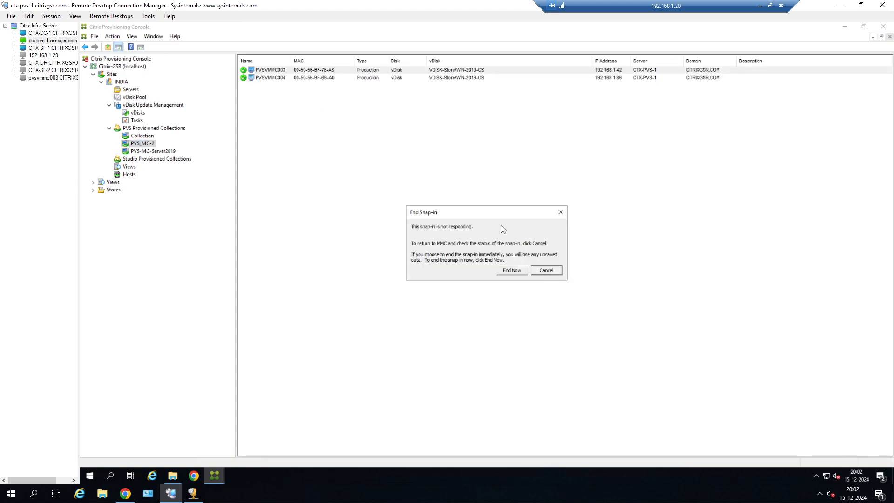
{"action": "left_click", "coordinate": [150, 152]}
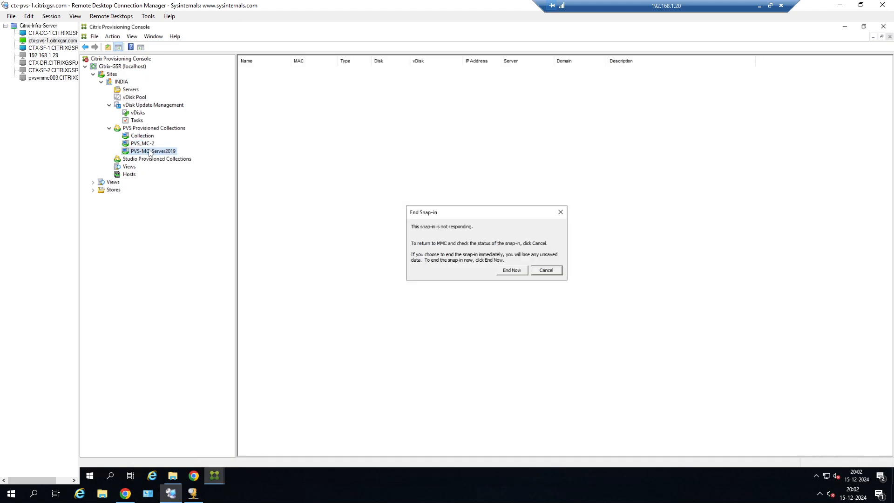
{"action": "left_click", "coordinate": [550, 274]}
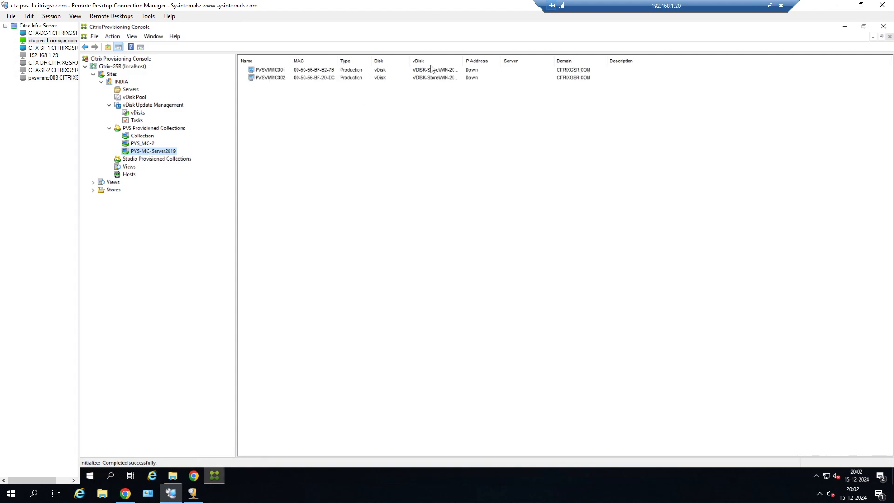
{"action": "left_click_drag", "start_coordinate": [463, 59], "coordinate": [522, 59]}
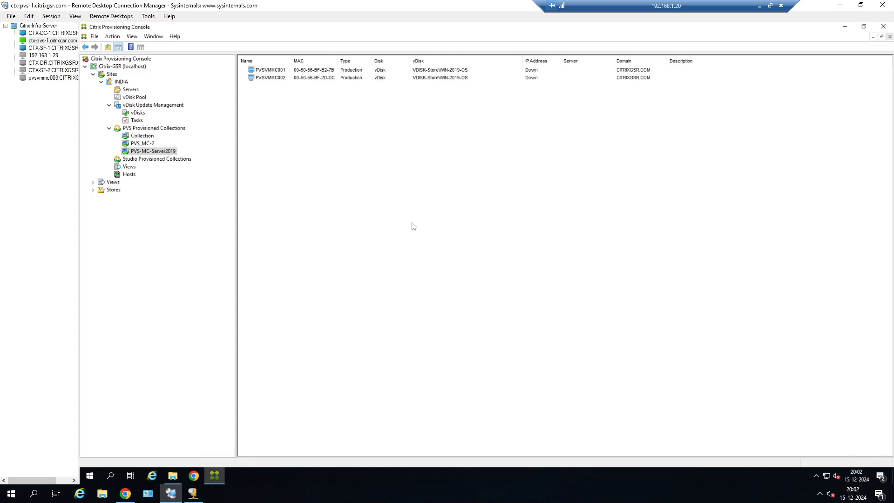
{"action": "left_click", "coordinate": [142, 98]}
{"action": "left_click", "coordinate": [544, 270]}
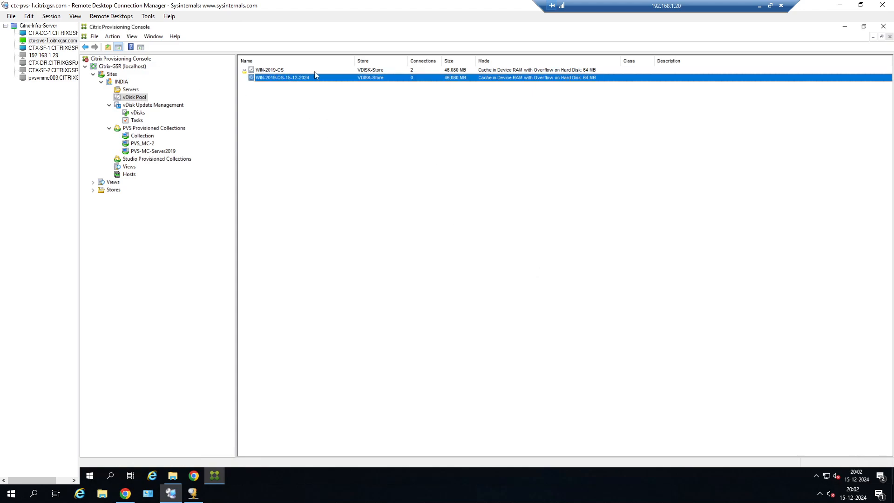
Examine the vDisk assignment in PVSVMMC004's target device properties within PVS_MC-2 and cancel without changes
{"action": "left_click", "coordinate": [148, 147]}
{"action": "left_click", "coordinate": [543, 271]}
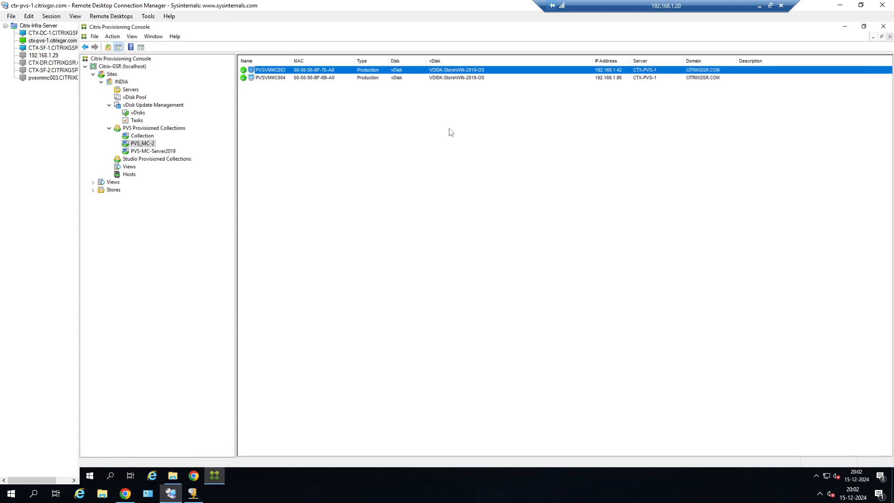
{"action": "left_click", "coordinate": [451, 78]}
{"action": "right_click", "coordinate": [450, 78]}
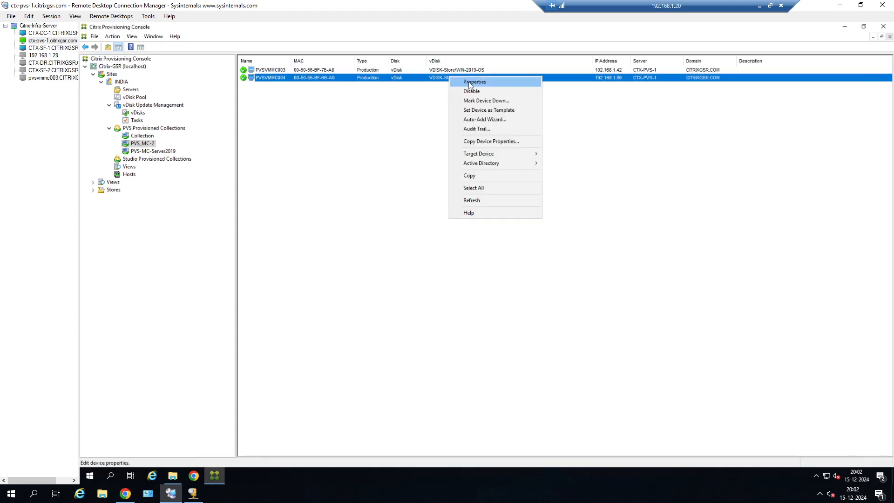
{"action": "left_click", "coordinate": [467, 81]}
{"action": "left_click", "coordinate": [418, 171]}
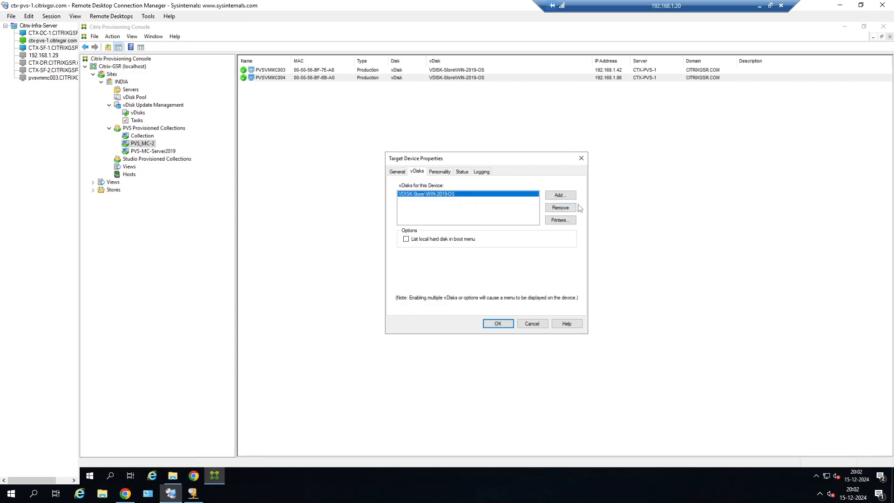
{"action": "left_click", "coordinate": [530, 325]}
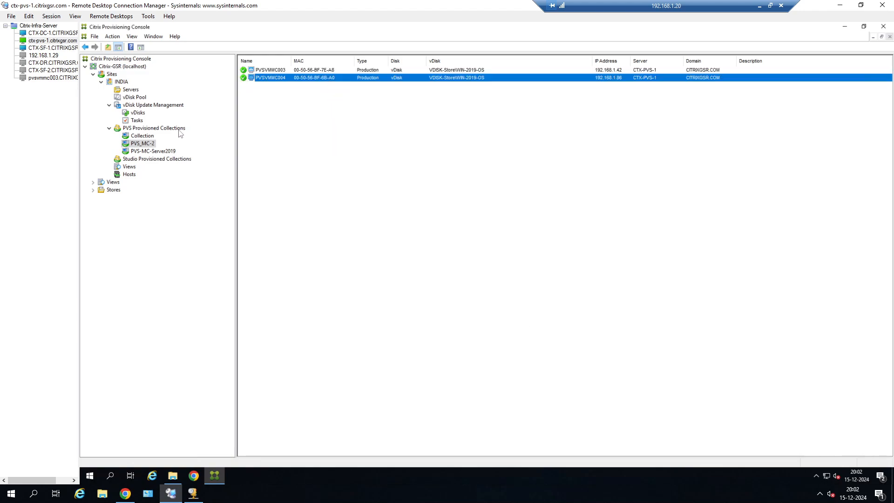
Assign the vDisk WIN-2019-OS-15-12-2024 from the vDisk Pool to all devices in the PVS_MC-2 collection
{"action": "left_click", "coordinate": [135, 99]}
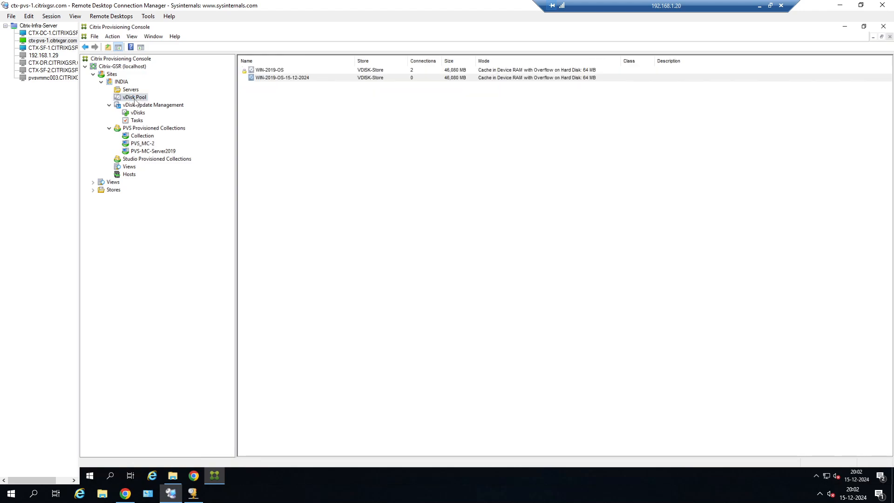
{"action": "left_click", "coordinate": [378, 162]}
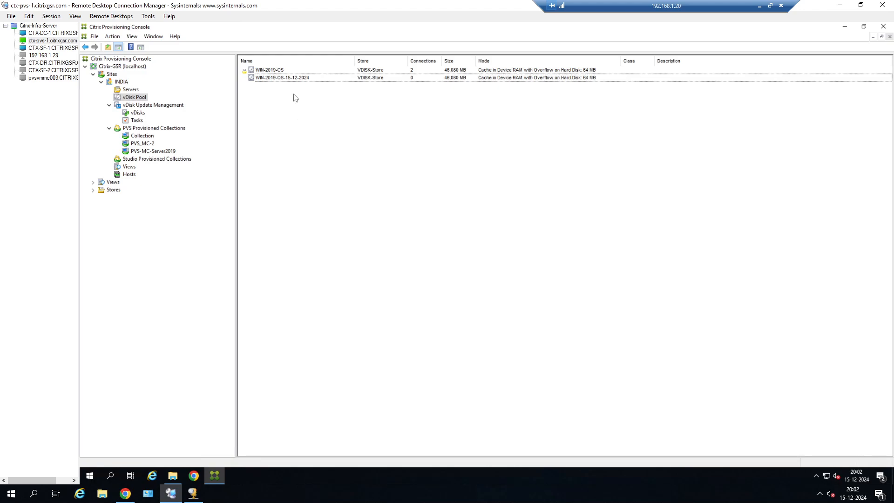
{"action": "left_click", "coordinate": [305, 79]}
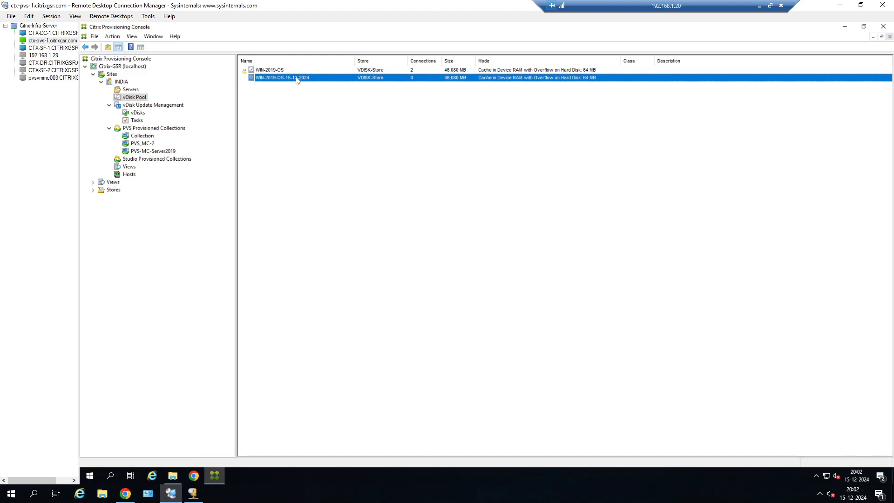
{"action": "left_click_drag", "start_coordinate": [295, 80], "coordinate": [150, 147]}
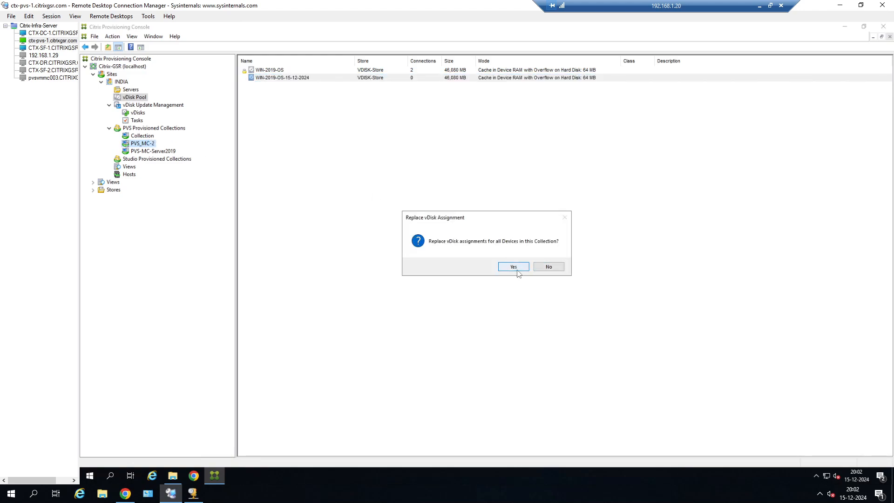
{"action": "left_click", "coordinate": [514, 267]}
Replace the vDisk assignments of all PVS-MC-Server2019 devices with WIN-2019-OS-15-12-2024 and check the assignments in both updated collections
{"action": "left_click_drag", "start_coordinate": [327, 77], "coordinate": [167, 151]}
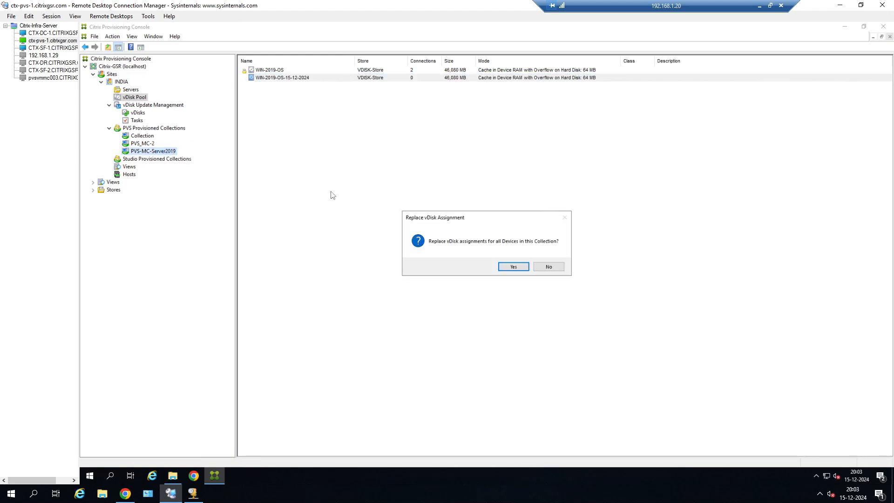
{"action": "left_click", "coordinate": [514, 267]}
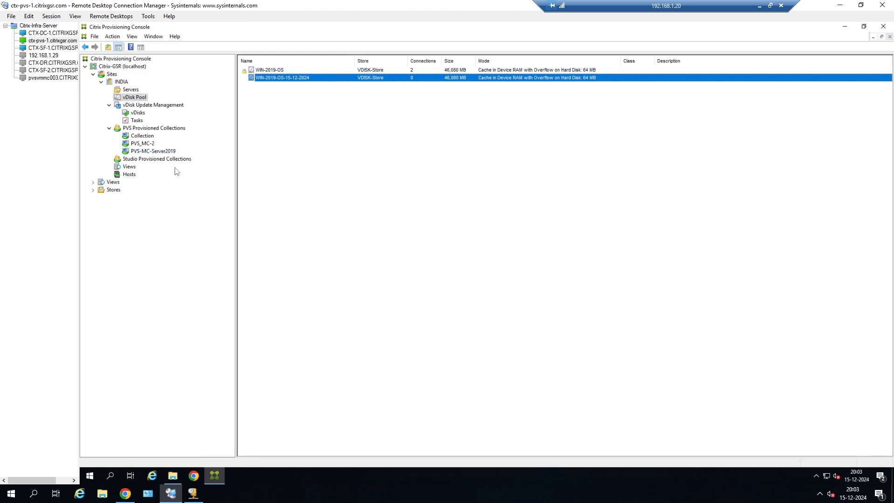
{"action": "left_click", "coordinate": [152, 152]}
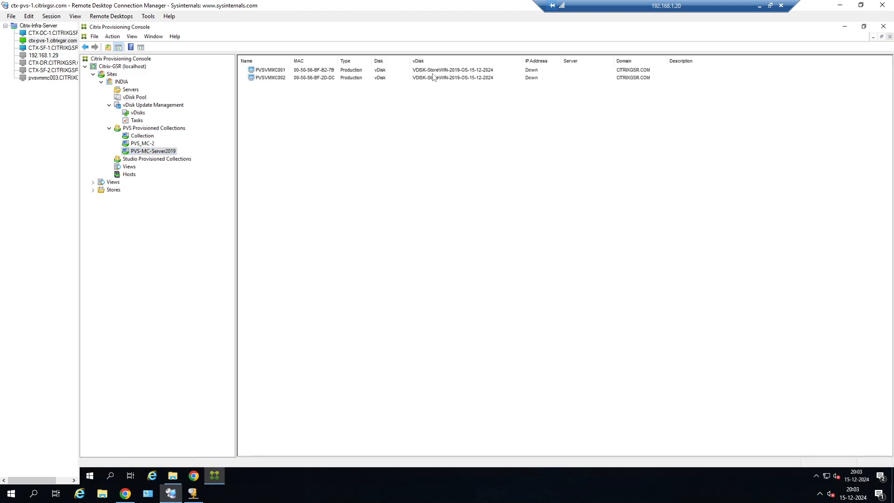
{"action": "left_click", "coordinate": [141, 143]}
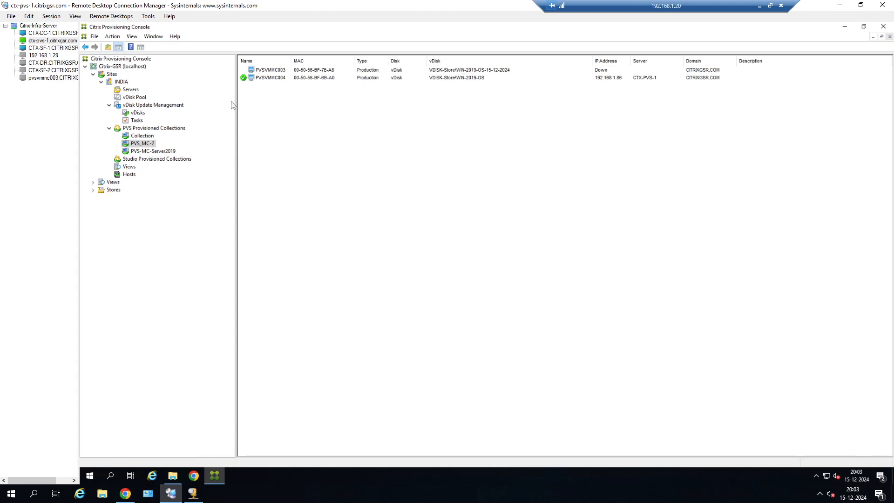
Widen the vDisk column for the devices in Collection and replace all their vDisk assignments with WIN-2019-OS-15-12-2024
{"action": "left_click", "coordinate": [136, 136]}
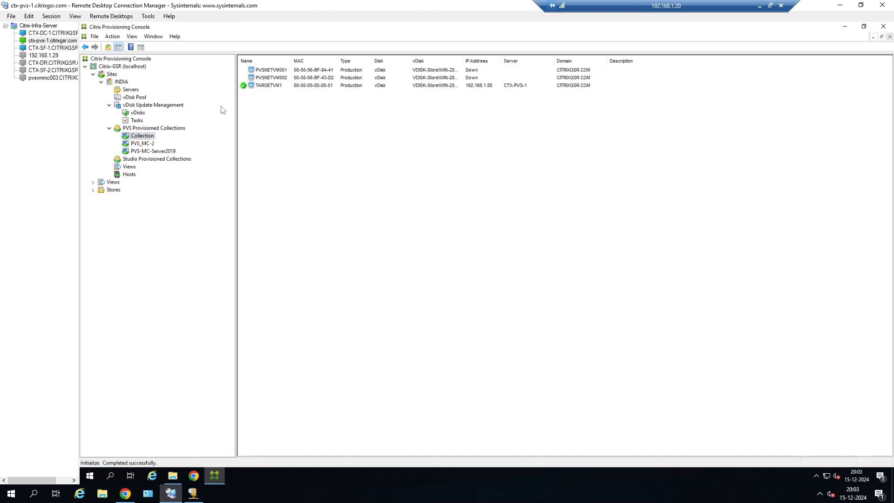
{"action": "left_click_drag", "start_coordinate": [464, 61], "coordinate": [527, 58]}
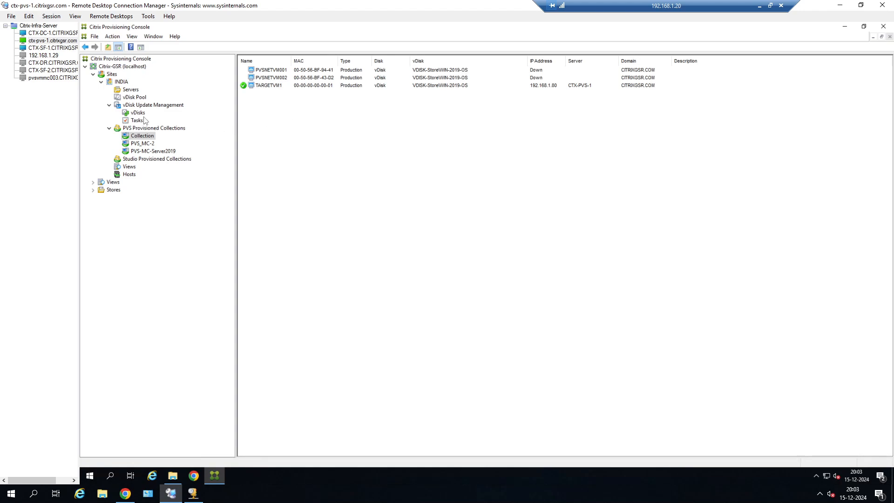
{"action": "left_click", "coordinate": [135, 97]}
{"action": "left_click", "coordinate": [282, 78]}
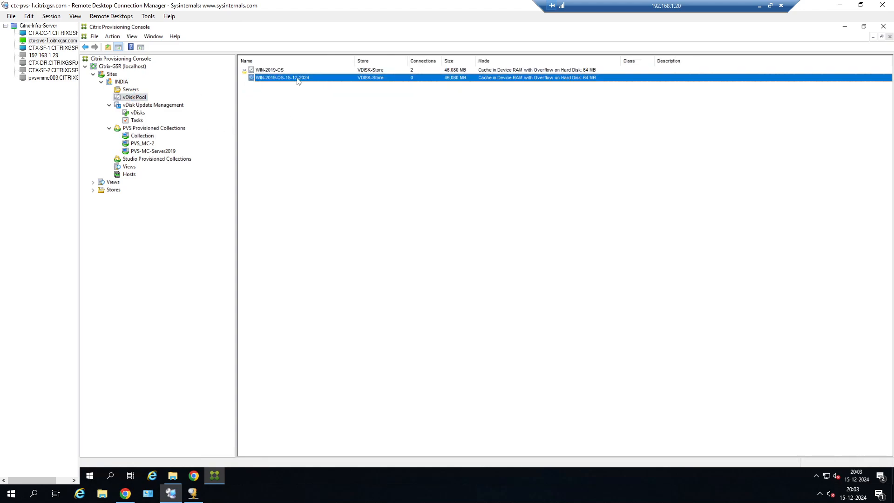
{"action": "left_click_drag", "start_coordinate": [296, 78], "coordinate": [142, 136]}
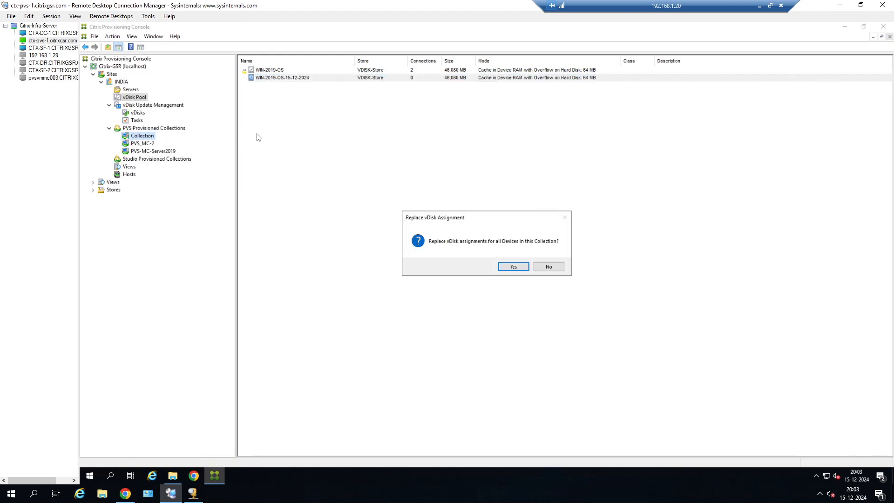
{"action": "left_click", "coordinate": [513, 266]}
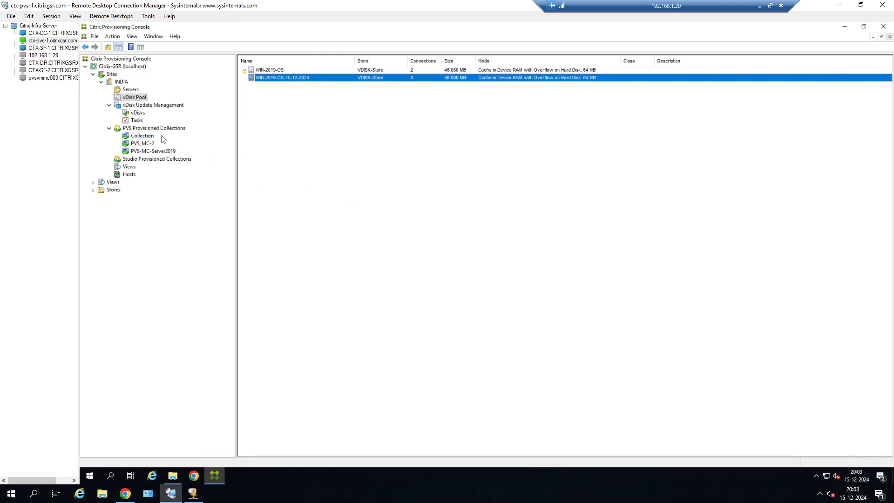
{"action": "left_click", "coordinate": [146, 135]}
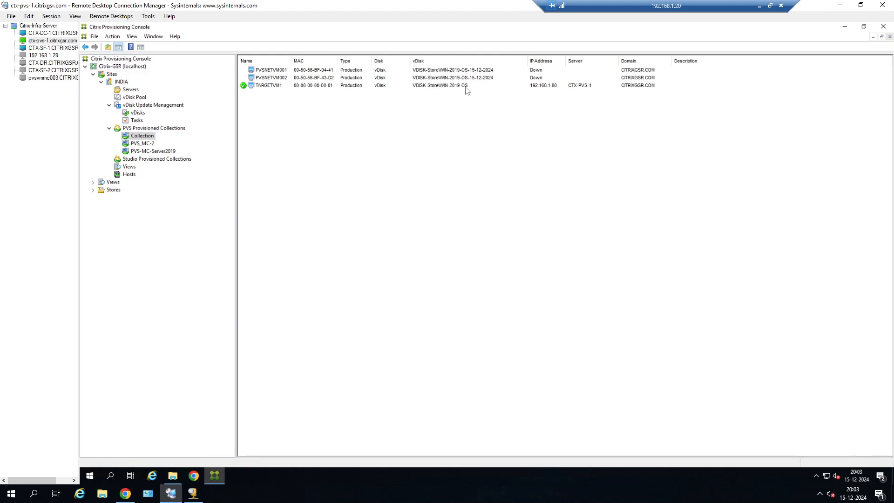
Examine the vDisk assigned in TARGETVM1's target device properties and close them without changes
{"action": "left_click", "coordinate": [467, 86]}
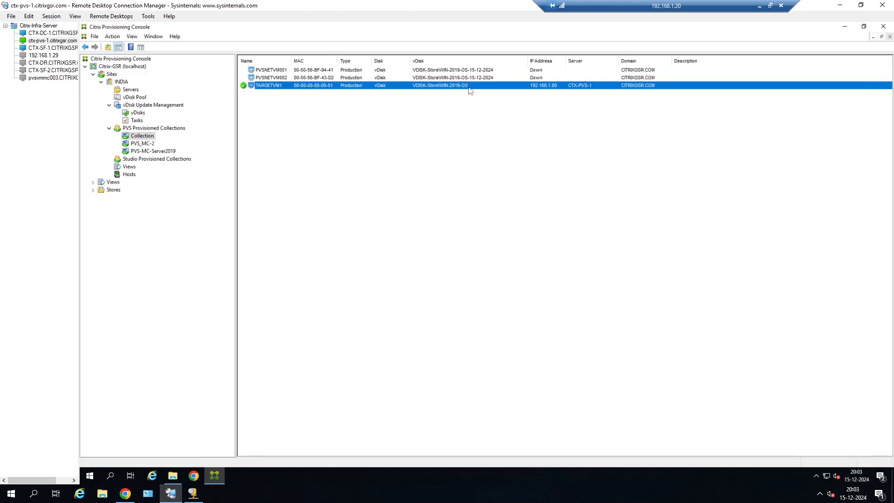
{"action": "right_click", "coordinate": [350, 88]}
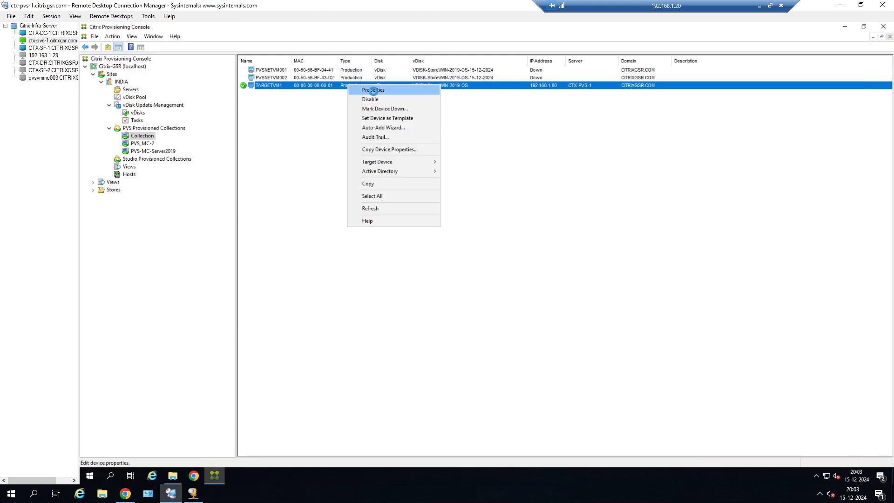
{"action": "left_click", "coordinate": [372, 91]}
{"action": "left_click", "coordinate": [417, 172]}
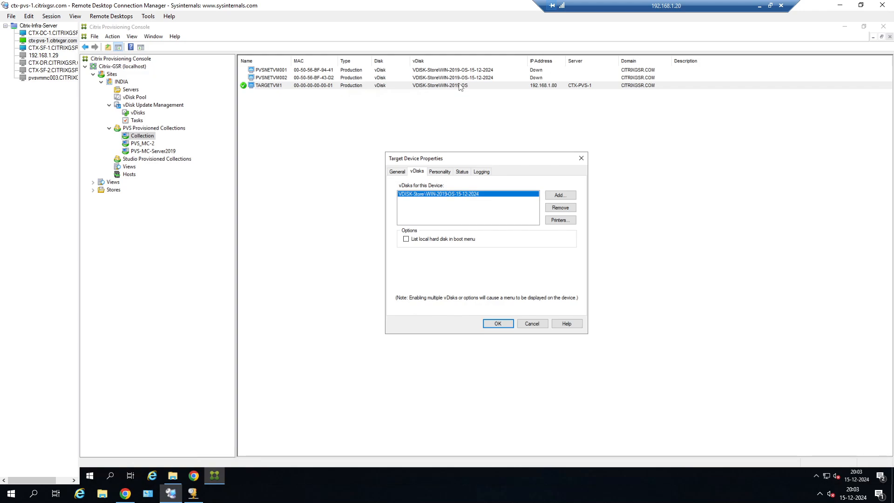
{"action": "left_click", "coordinate": [581, 159]}
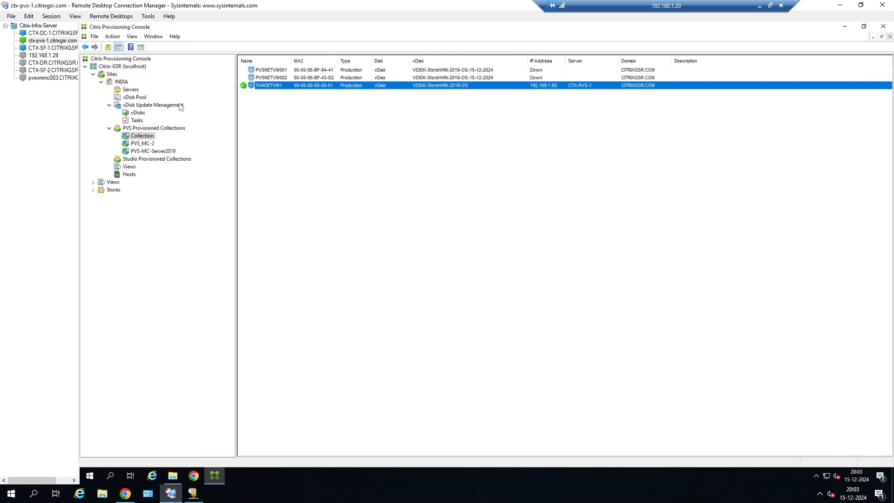
Select both devices in the PVS_MC-2 collection and restart the running target device PVSVMMC004
{"action": "left_click", "coordinate": [140, 142]}
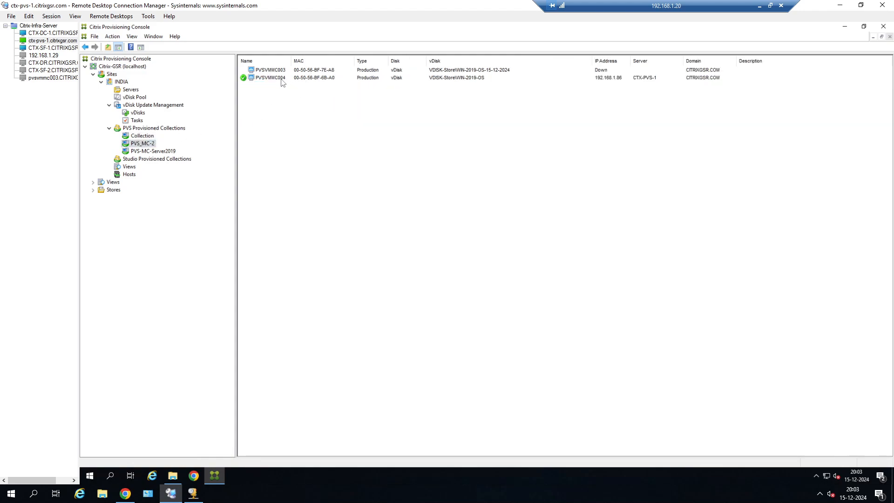
{"action": "left_click", "coordinate": [282, 79]}
{"action": "left_click", "coordinate": [292, 73], "text": "ctrl"}
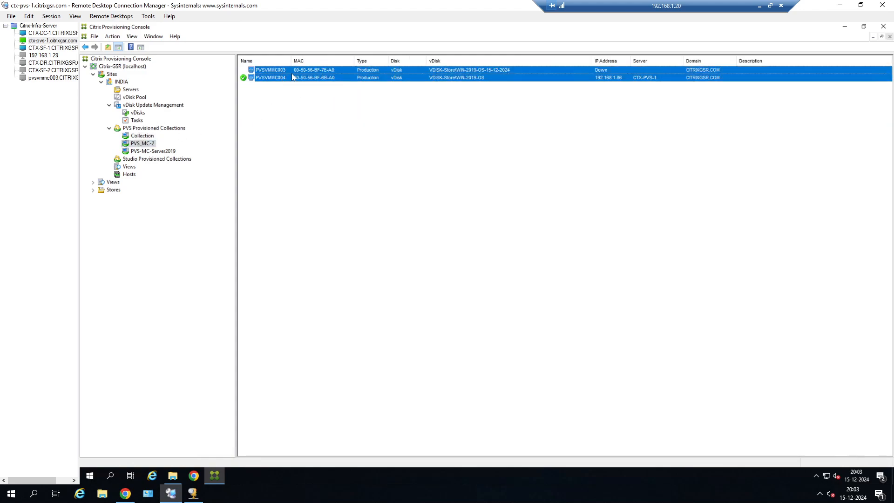
{"action": "right_click", "coordinate": [292, 74]}
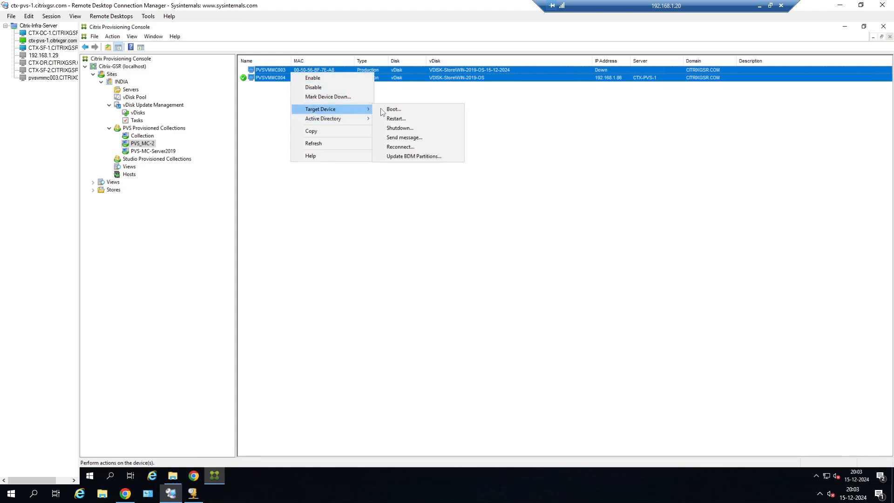
{"action": "left_click", "coordinate": [403, 120]}
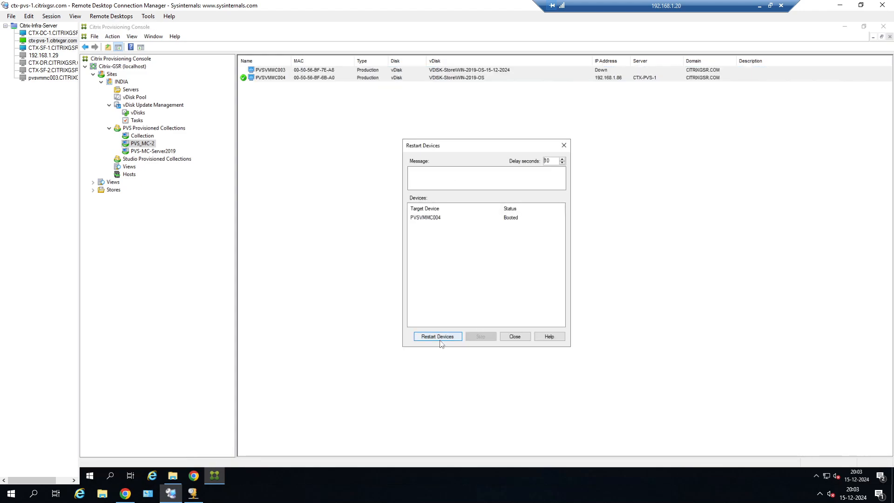
{"action": "left_click", "coordinate": [438, 337]}
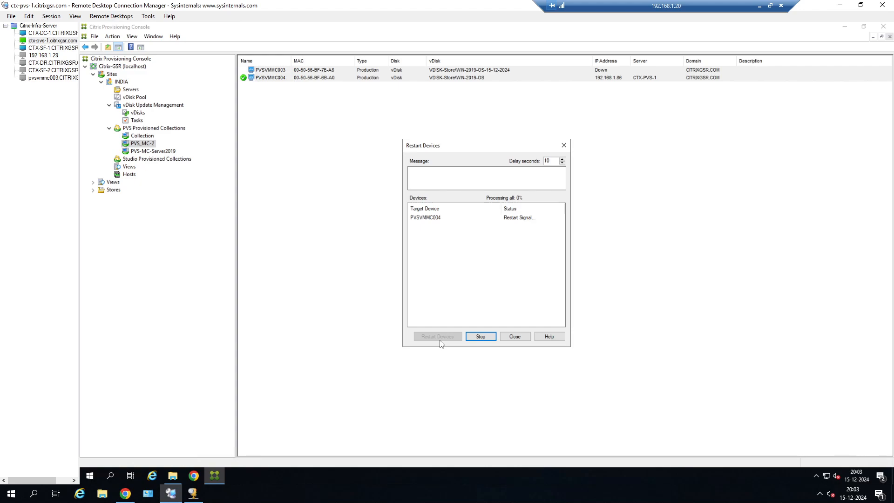
{"action": "left_click", "coordinate": [515, 336]}
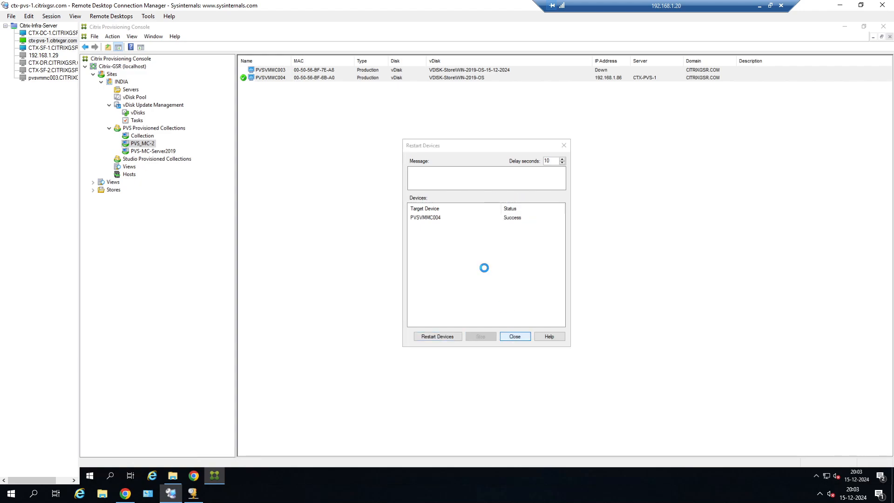
Send a boot signal to the target device PVSVMMC003 in the PVS_MC-2 collection and close the boot dialog
{"action": "left_click", "coordinate": [406, 70]}
{"action": "right_click", "coordinate": [405, 71]}
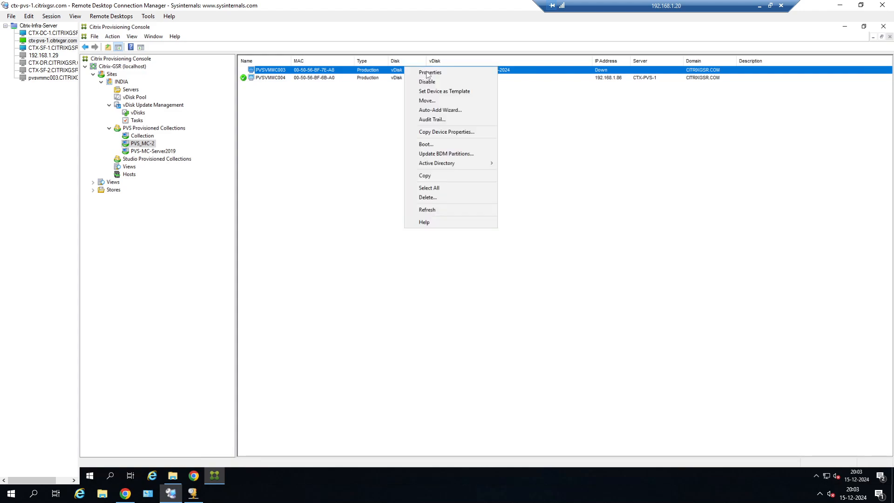
{"action": "left_click", "coordinate": [447, 145]}
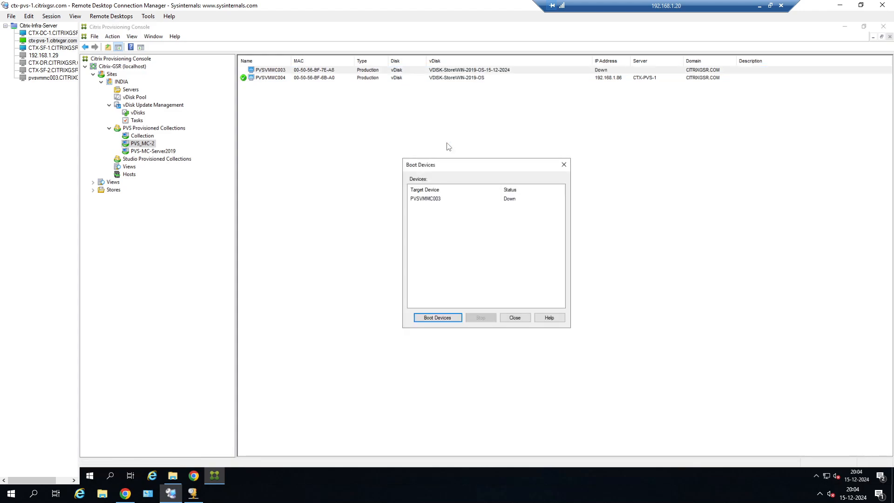
{"action": "left_click", "coordinate": [442, 319]}
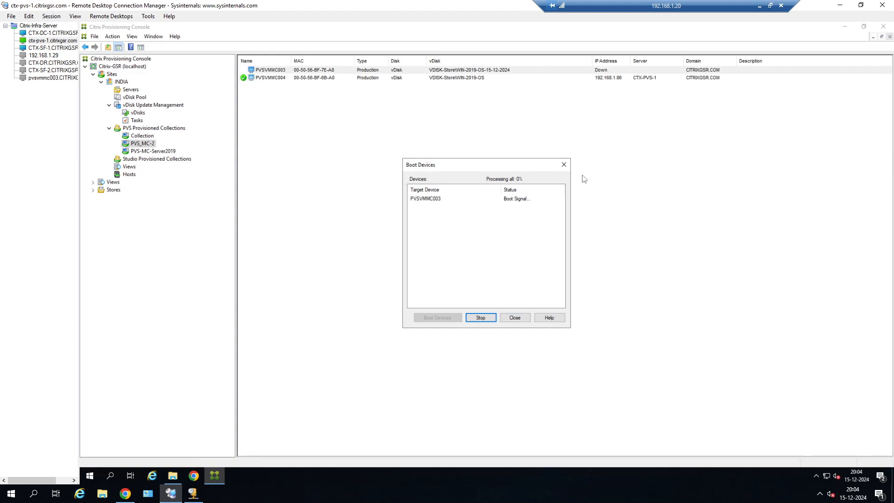
{"action": "left_click", "coordinate": [760, 5]}
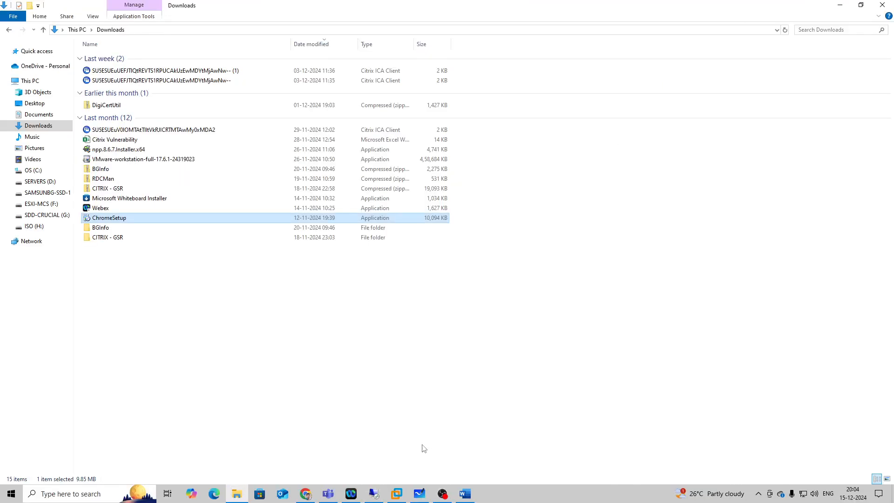
{"action": "left_click", "coordinate": [373, 495]}
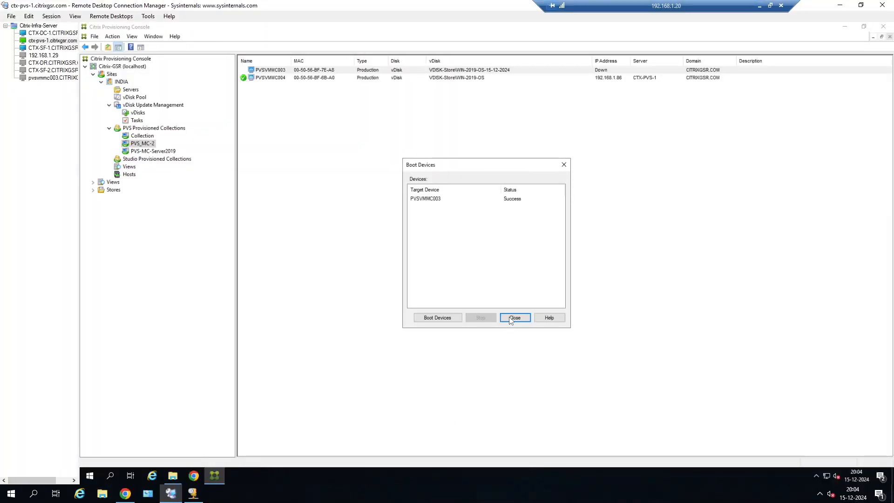
{"action": "left_click", "coordinate": [514, 318]}
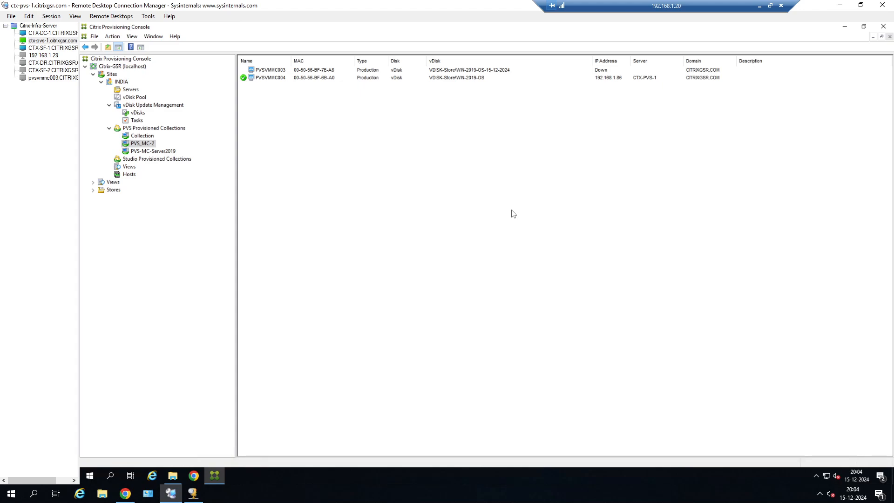
Restart the target device TARGETVM1 in Collection and return to the vDisk Pool
{"action": "left_click", "coordinate": [143, 136]}
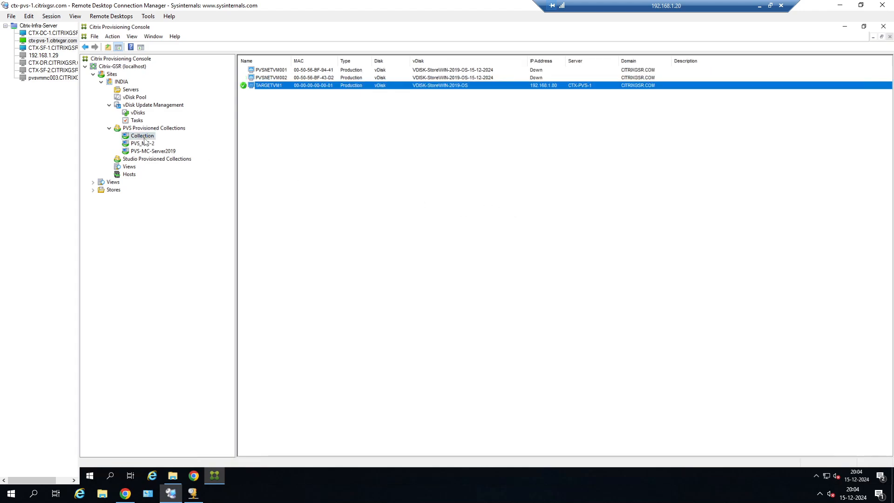
{"action": "right_click", "coordinate": [373, 88]}
{"action": "mouse_move", "coordinate": [424, 164]}
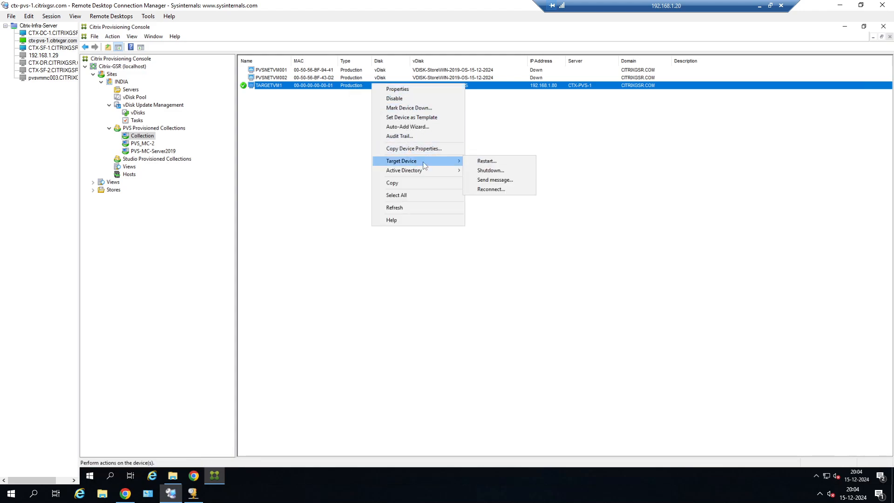
{"action": "left_click", "coordinate": [486, 161]}
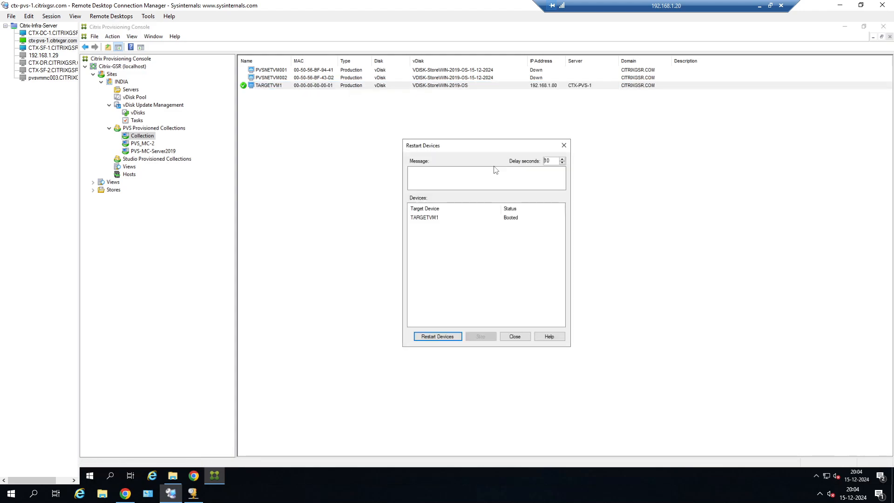
{"action": "left_click", "coordinate": [432, 336]}
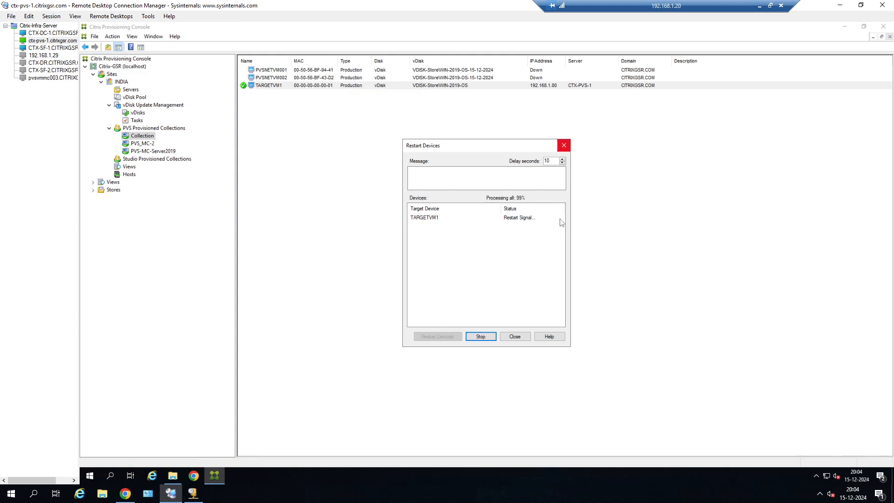
{"action": "left_click", "coordinate": [515, 337]}
{"action": "left_click", "coordinate": [139, 97]}
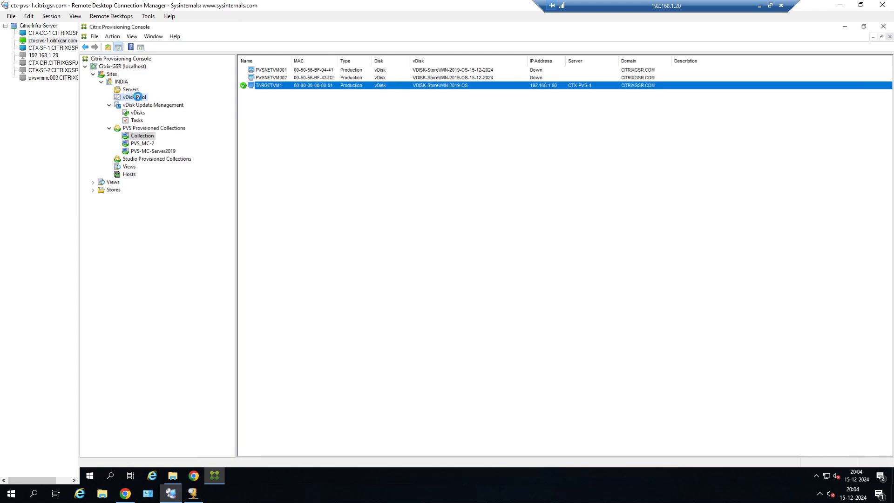
Check the connections of WIN-2019-OS and WIN-2019-OS-15-12-2024 in the vDisk Pool
{"action": "left_click", "coordinate": [261, 78]}
{"action": "left_click", "coordinate": [271, 71]}
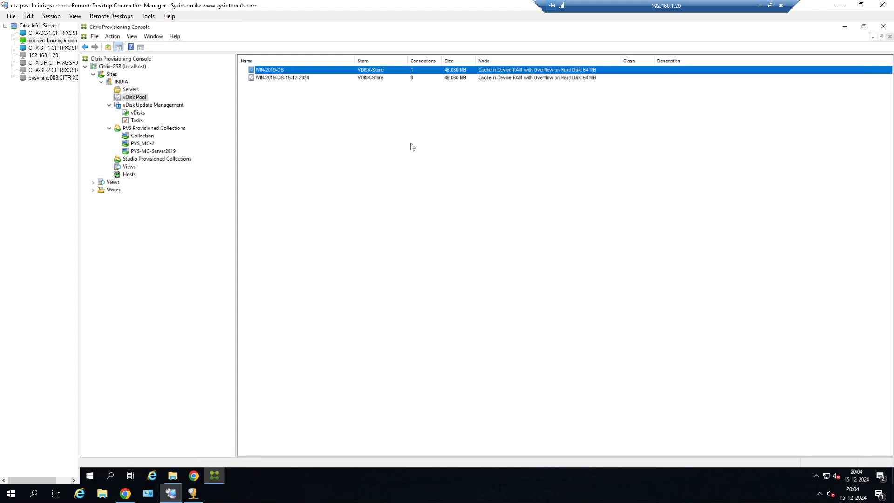
{"action": "left_click", "coordinate": [293, 79]}
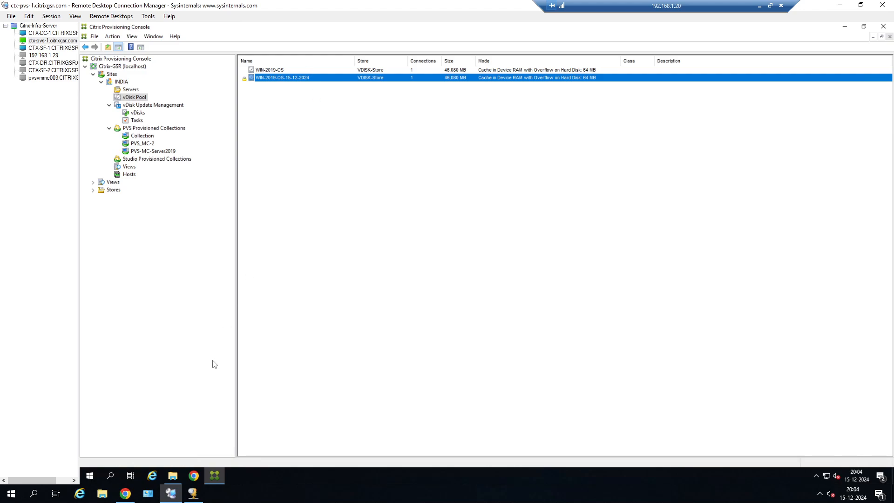
Duplicate the WIN-2019-OS disk image within the C:\VHD folder and minimise the copy progress window
{"action": "left_click", "coordinate": [173, 476]}
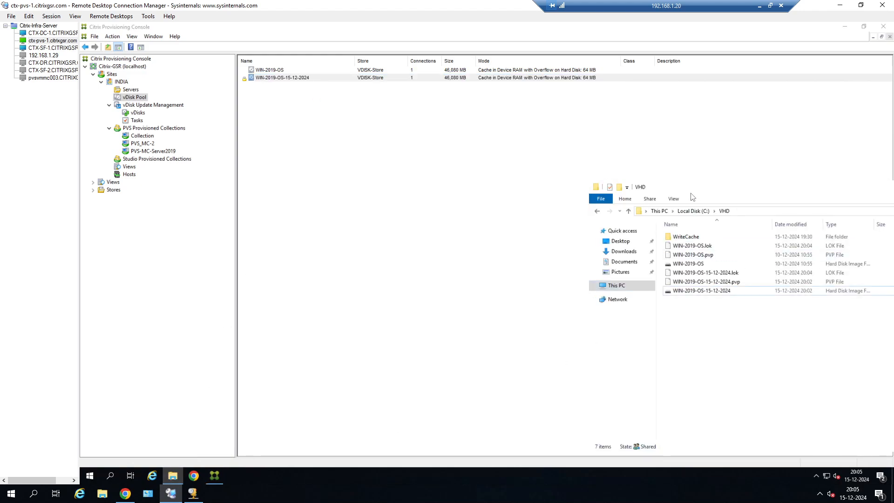
{"action": "left_click_drag", "start_coordinate": [688, 187], "coordinate": [431, 178]}
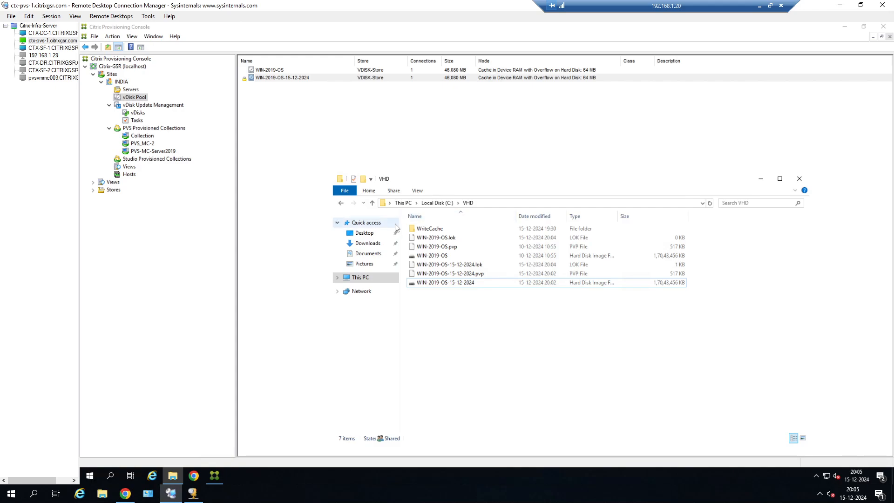
{"action": "left_click", "coordinate": [431, 256]}
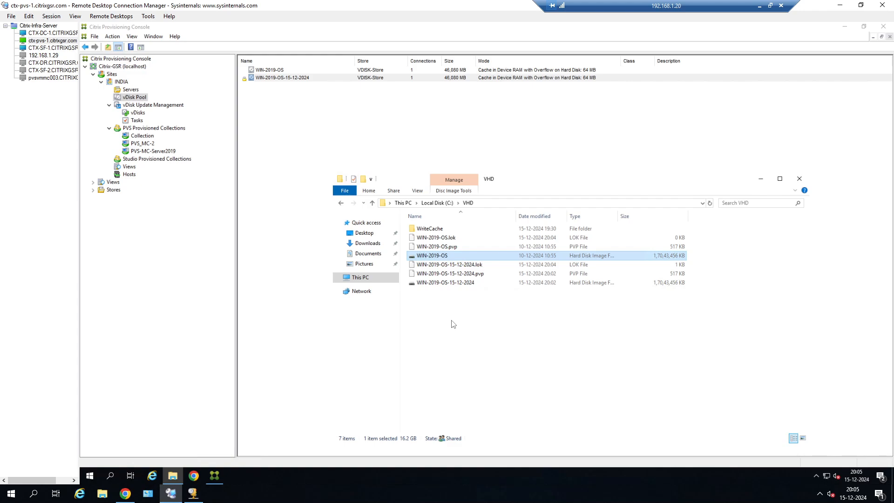
{"action": "key", "text": "ctrl+v"}
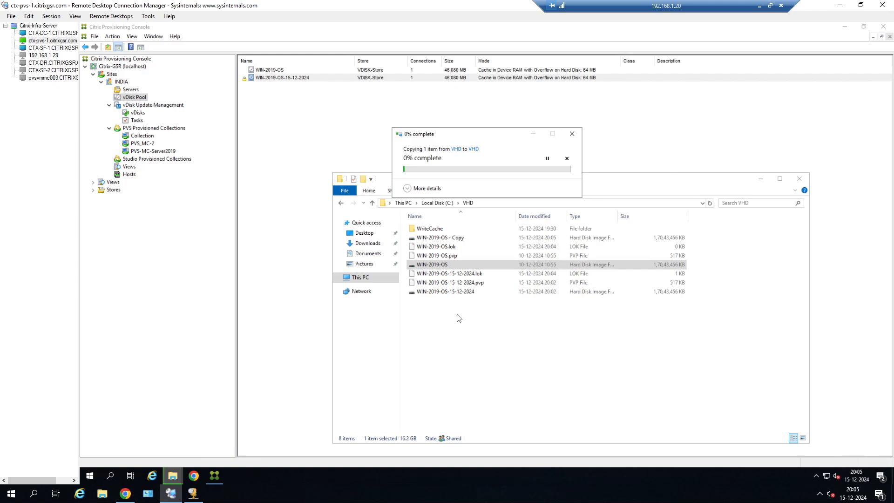
{"action": "left_click", "coordinate": [407, 188]}
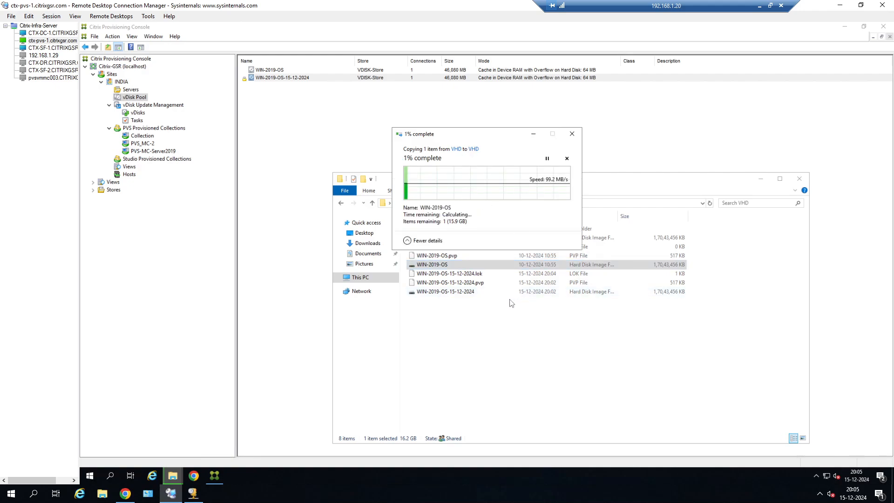
{"action": "left_click", "coordinate": [534, 134]}
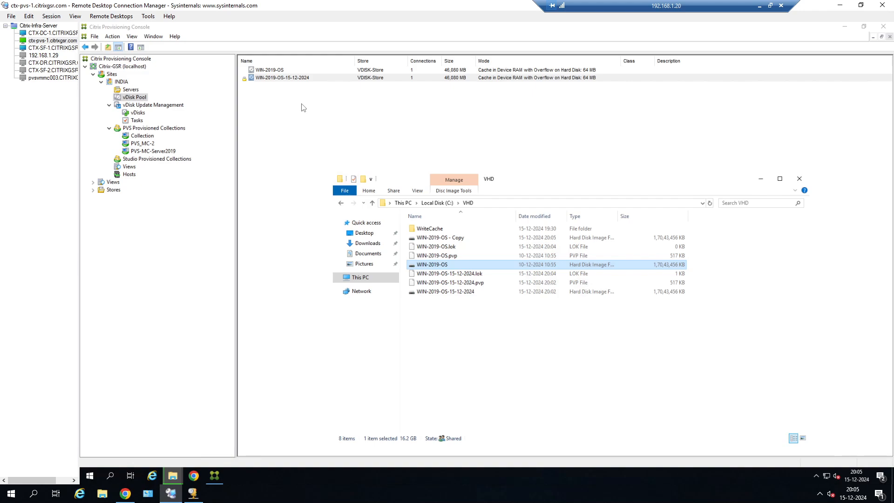
{"action": "left_click", "coordinate": [356, 69]}
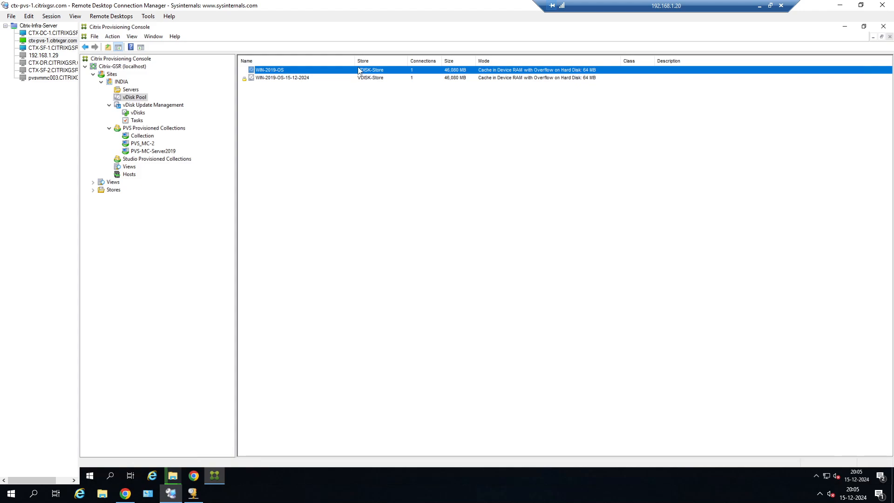
{"action": "right_click", "coordinate": [359, 70]}
{"action": "left_click", "coordinate": [375, 71]}
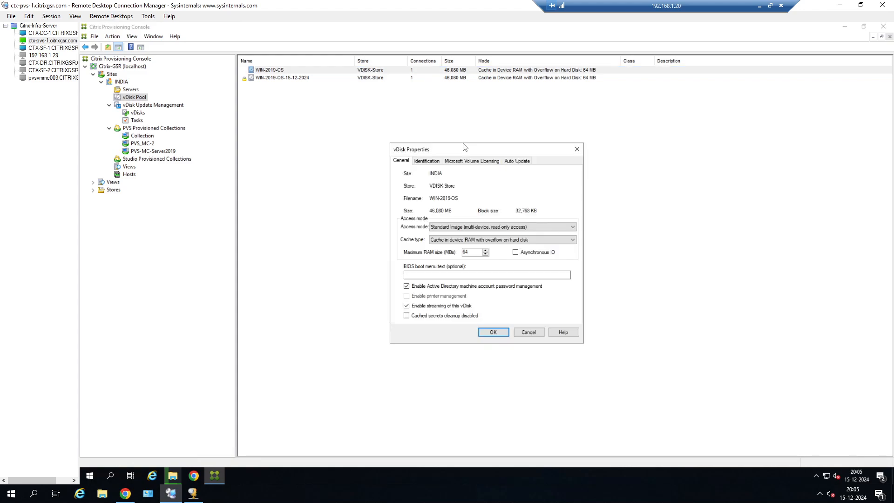
{"action": "left_click", "coordinate": [465, 227]}
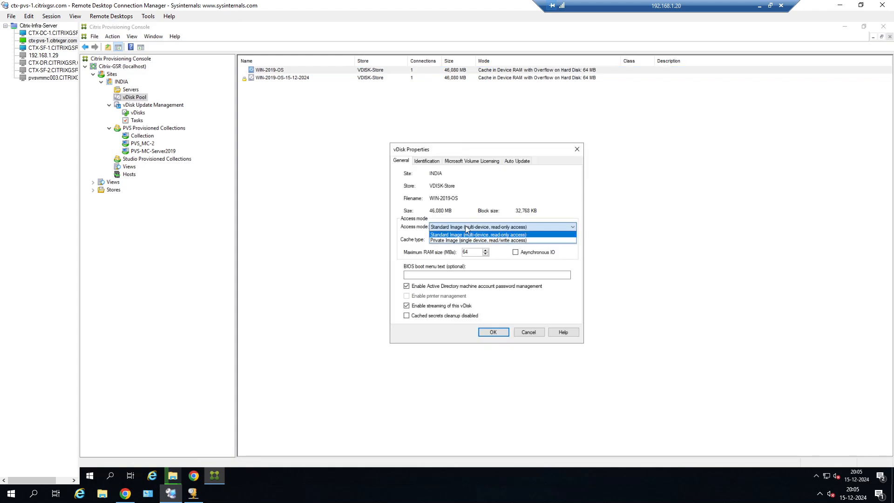
{"action": "left_click", "coordinate": [462, 241]}
{"action": "left_click", "coordinate": [463, 228]}
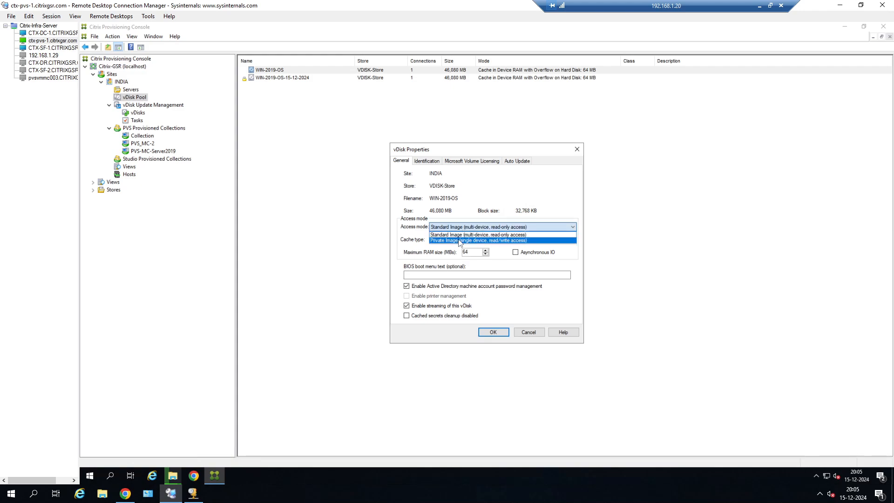
{"action": "left_click", "coordinate": [458, 238]}
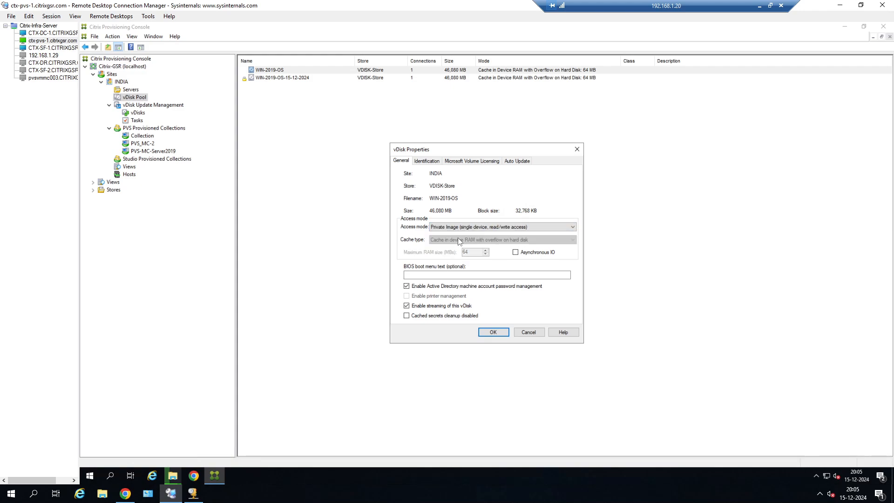
{"action": "left_click", "coordinate": [531, 333]}
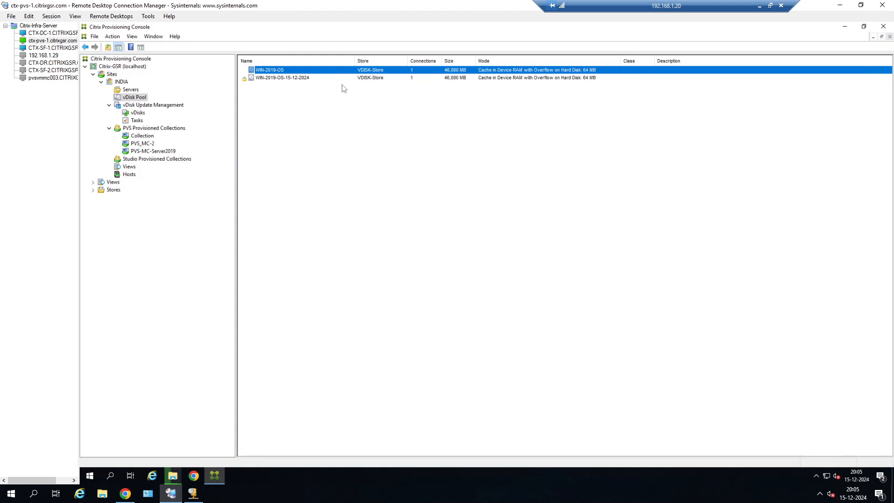
Sort the PVS_MC-2 target devices by MAC address, check their status and assigned vDisks, and return to the vDisk Pool
{"action": "left_click", "coordinate": [142, 143]}
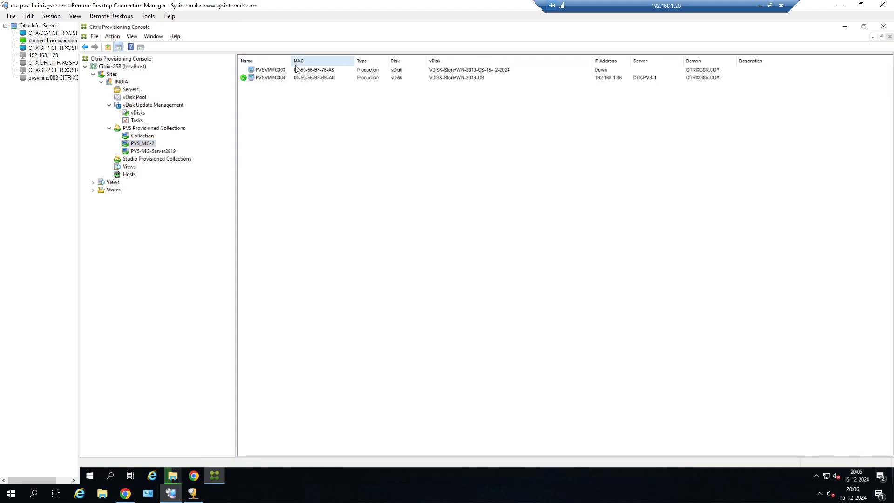
{"action": "left_click", "coordinate": [316, 60]}
{"action": "left_click", "coordinate": [419, 70]}
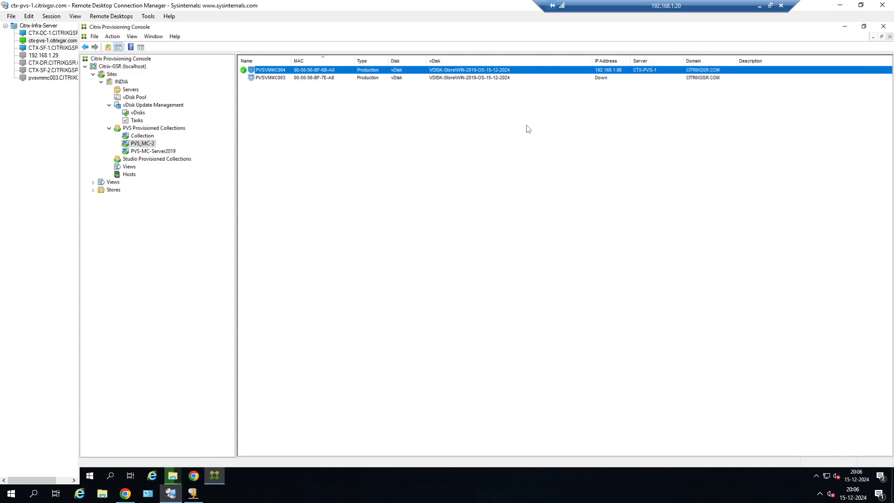
{"action": "left_click", "coordinate": [133, 98]}
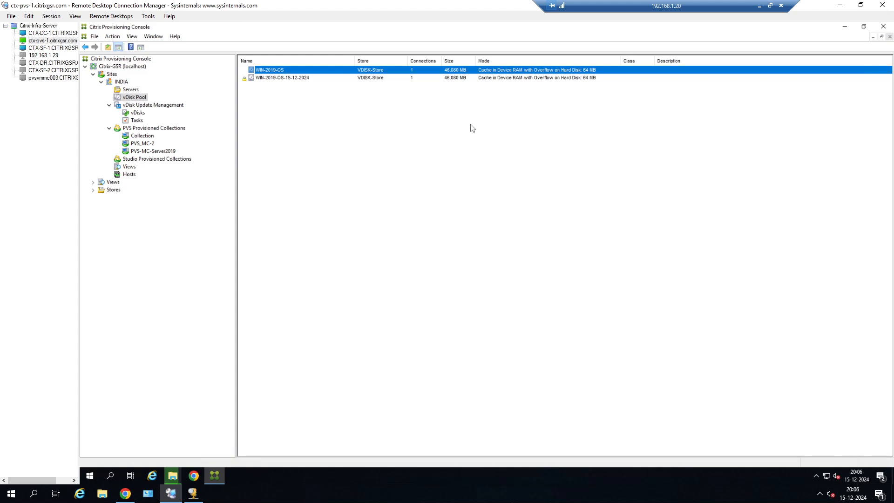
Refresh the target device list in Collection to check the status of TARGETVM1
{"action": "left_click", "coordinate": [139, 139]}
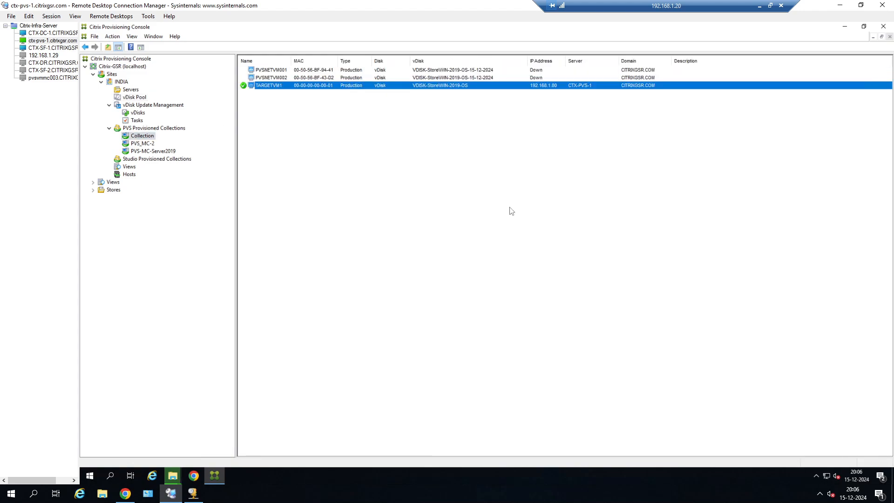
{"action": "key", "text": "F5"}
{"action": "key", "text": "F5"}
{"action": "key", "text": "F5"}
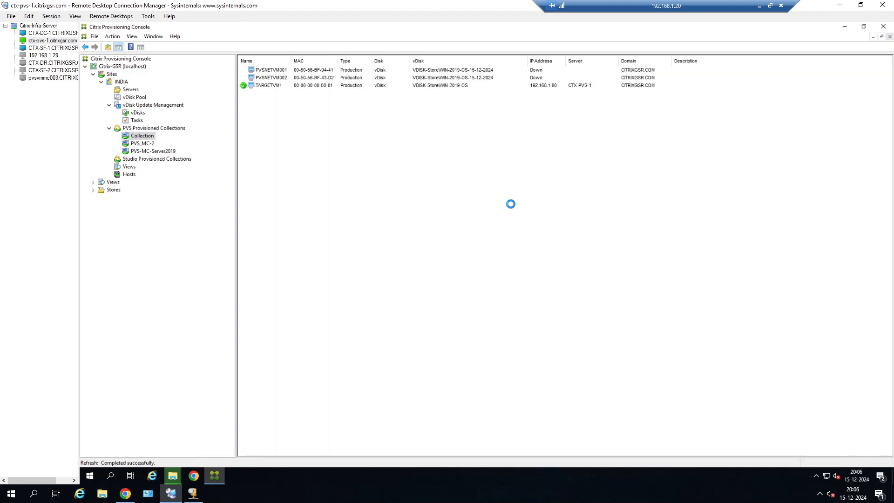
Refresh the PVS_MC-2 device list and narrow its vDisk column to check both target devices
{"action": "left_click", "coordinate": [143, 143]}
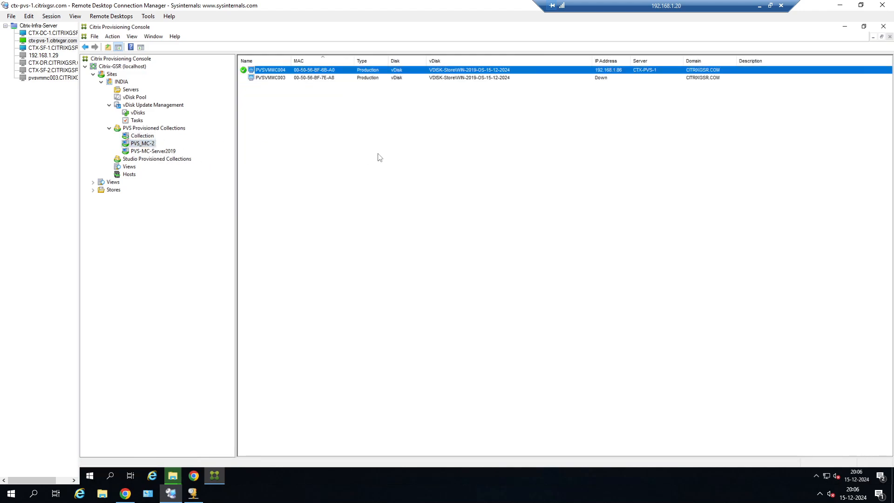
{"action": "key", "text": "F5"}
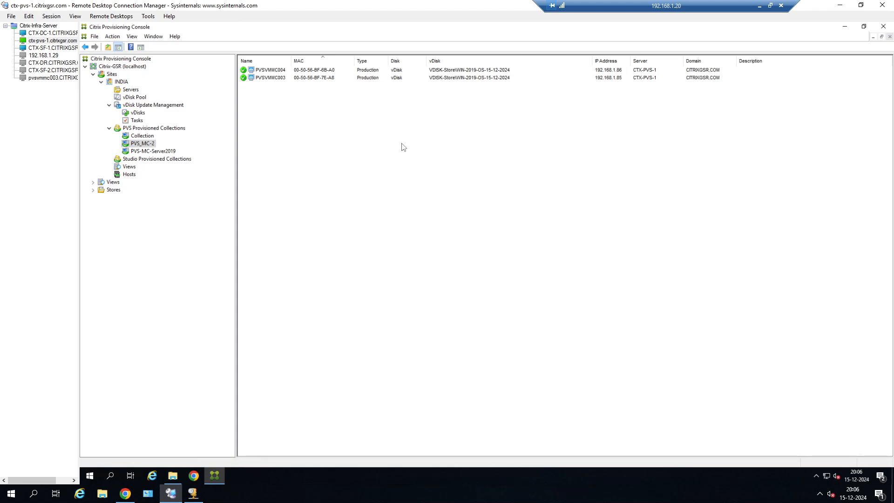
{"action": "left_click_drag", "start_coordinate": [592, 60], "coordinate": [526, 60]}
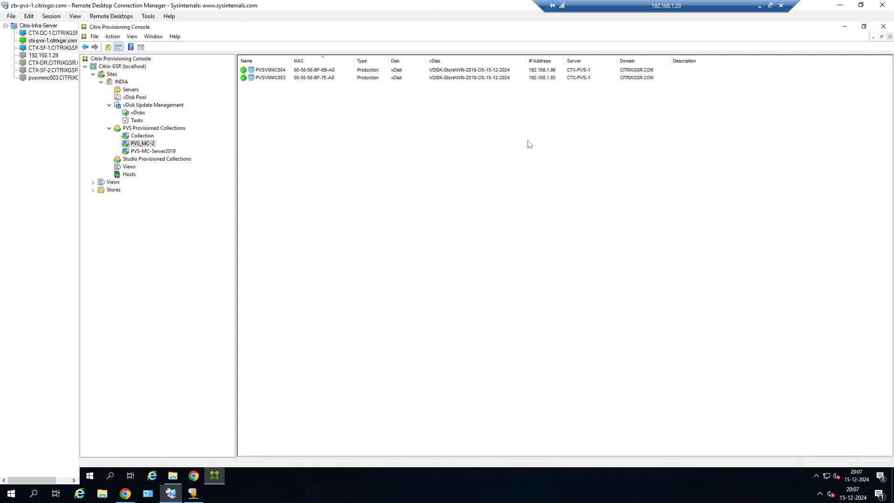
Rename the disk image WIN-2019-OS - Copy in the VHD folder as WIN-2019-OS -Notepa++
{"action": "left_click", "coordinate": [173, 476]}
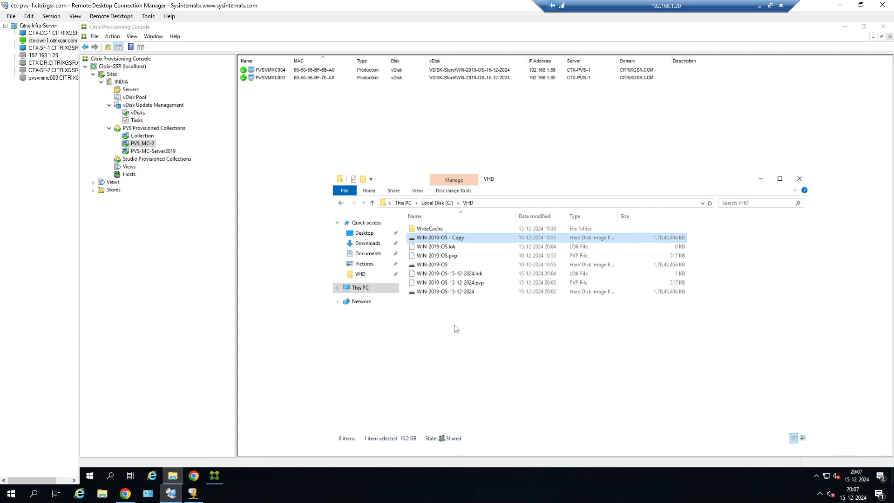
{"action": "right_click", "coordinate": [456, 239]}
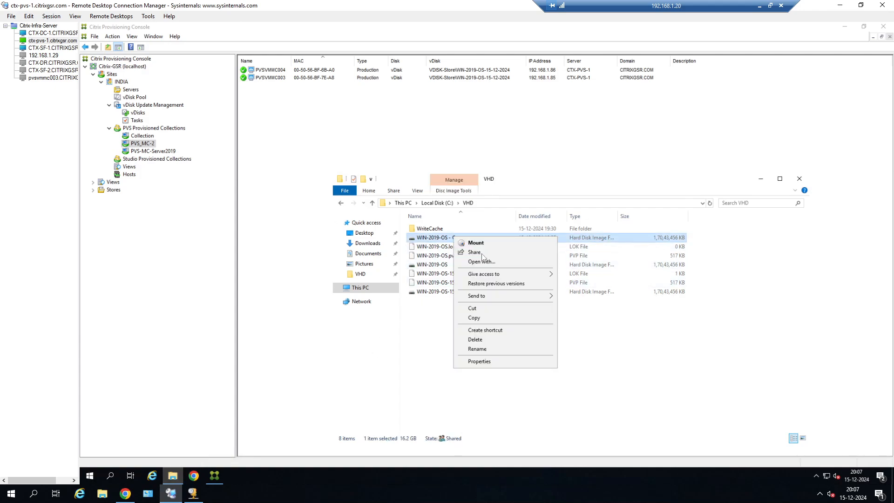
{"action": "left_click", "coordinate": [485, 349]}
{"action": "left_click", "coordinate": [476, 237]}
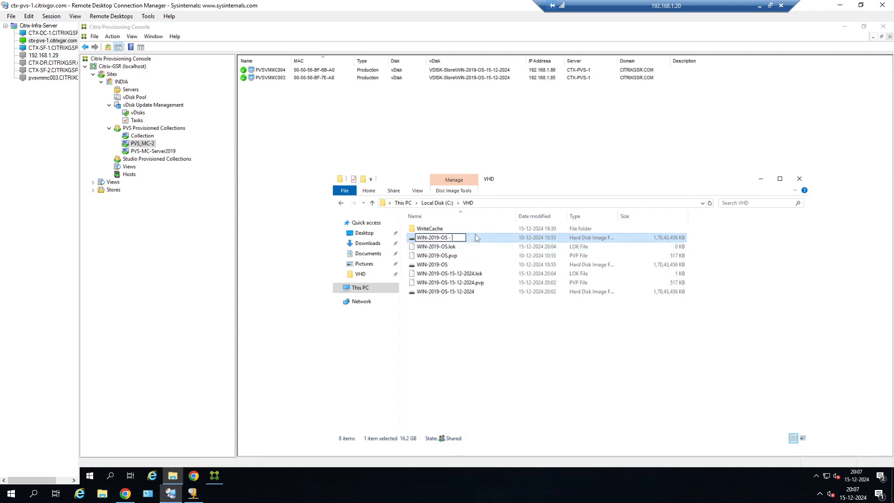
{"action": "type", "text": "Notepa++"}
{"action": "key", "text": "Return"}
Search VDISK-Store for existing vDisks and add WIN-2019-OS -Notepa++ to the vDisk Pool with load balancing enabled
{"action": "left_click", "coordinate": [134, 97]}
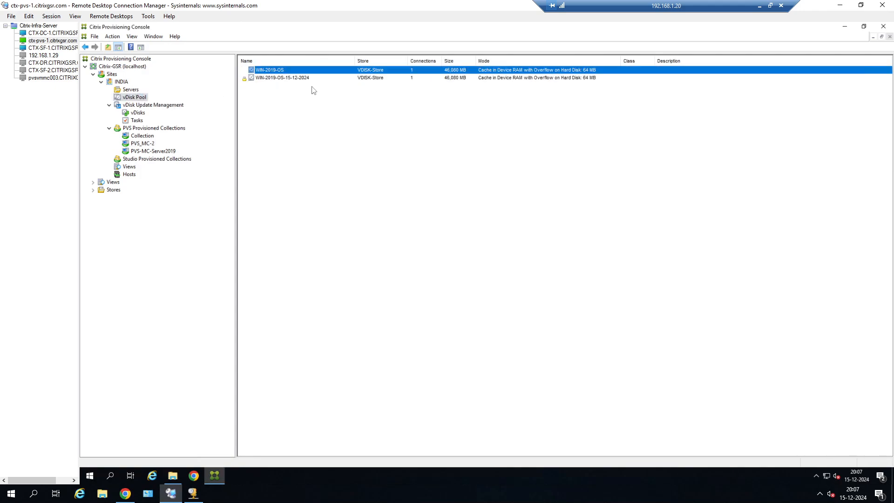
{"action": "right_click", "coordinate": [136, 100]}
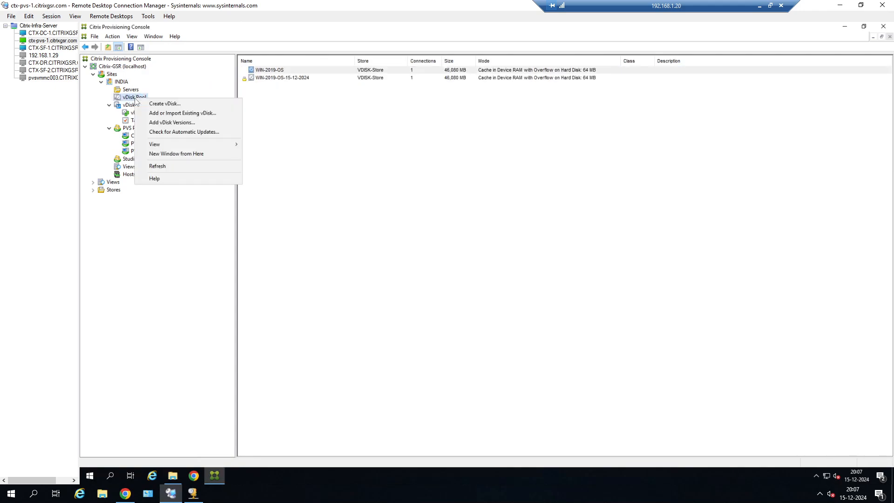
{"action": "left_click", "coordinate": [170, 110]}
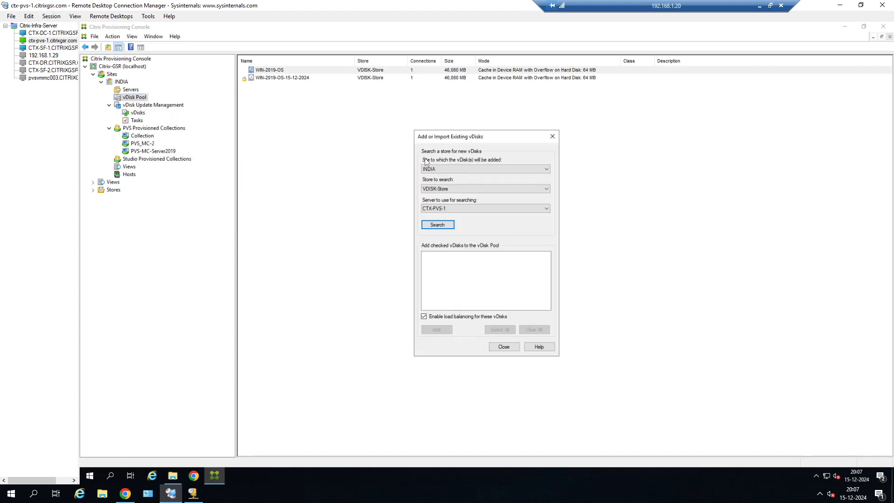
{"action": "left_click", "coordinate": [451, 229]}
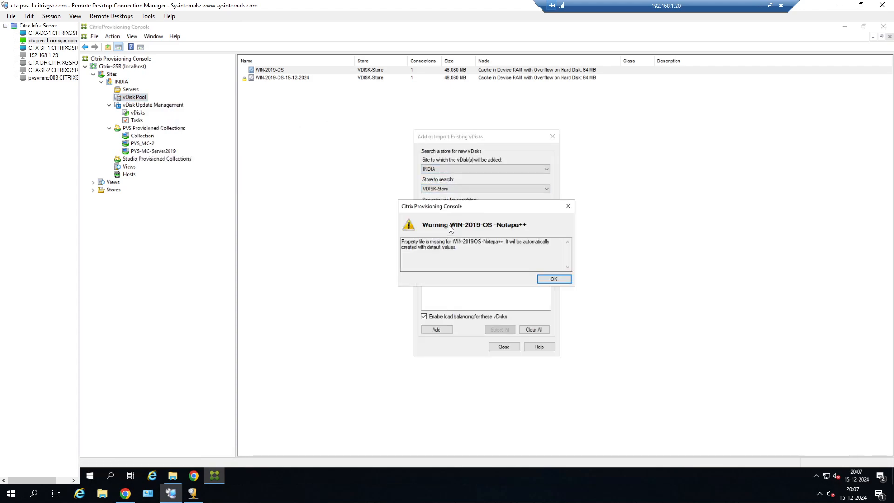
{"action": "left_click", "coordinate": [555, 280]}
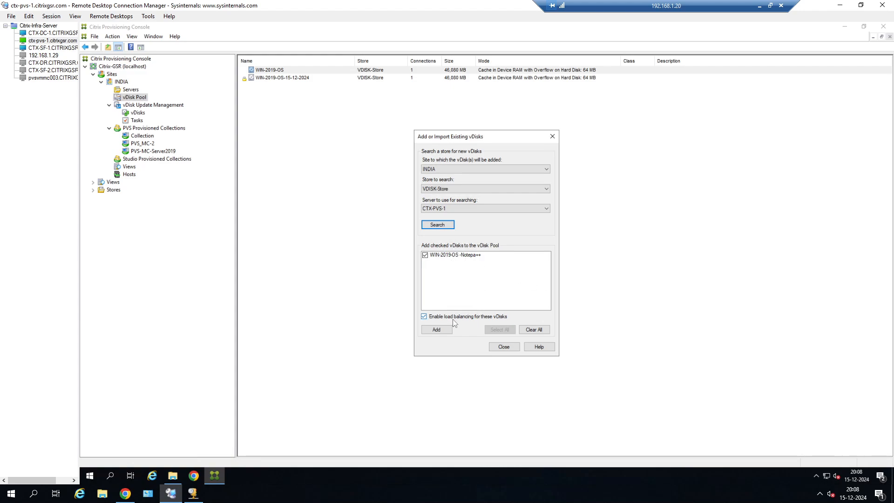
{"action": "left_click", "coordinate": [442, 329]}
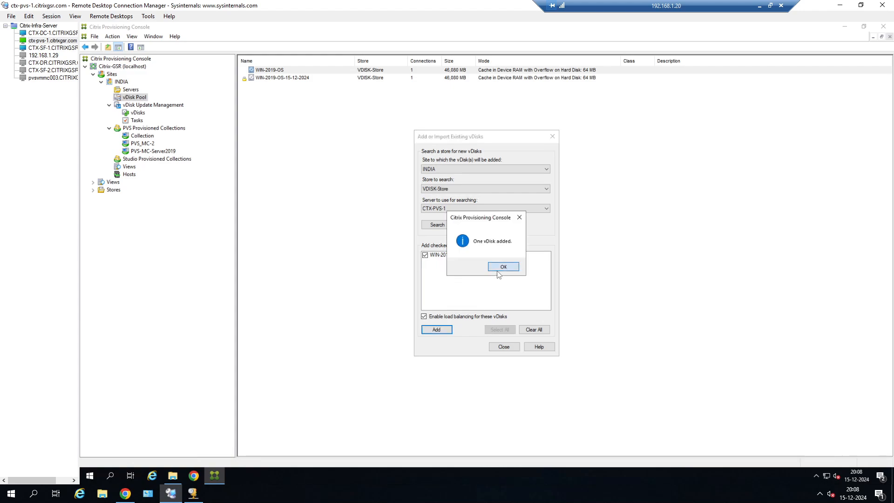
{"action": "left_click", "coordinate": [503, 267]}
{"action": "left_click", "coordinate": [505, 347]}
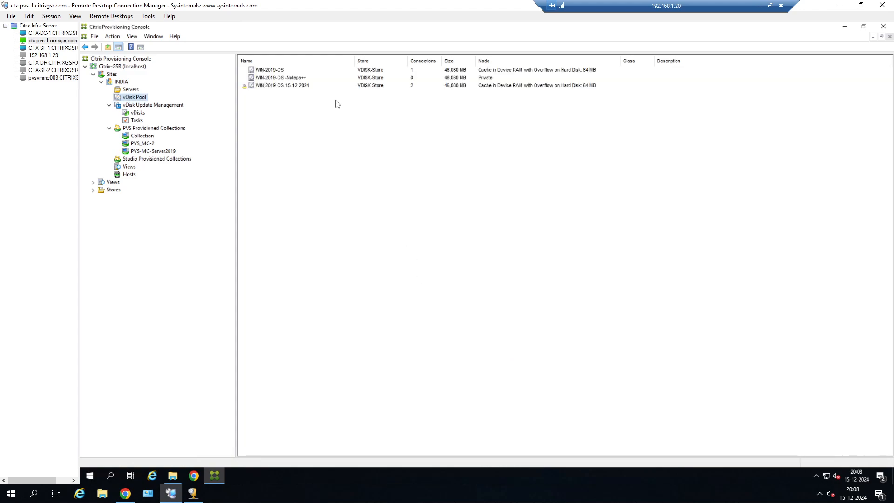
Assign the vDisk WIN-2019-OS -Notepa++ from VDISK-Store to target device PVSVMMC003 in PVS_MC-2 alongside its existing vDisk
{"action": "left_click", "coordinate": [310, 78]}
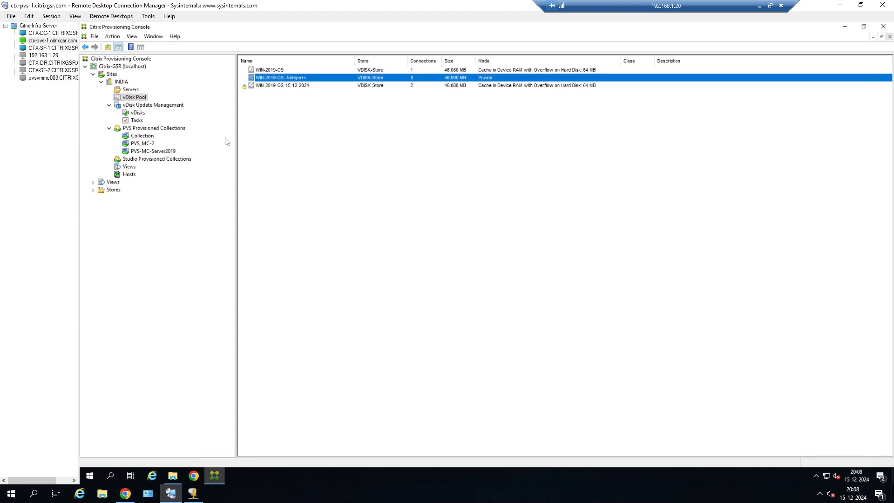
{"action": "left_click", "coordinate": [142, 145]}
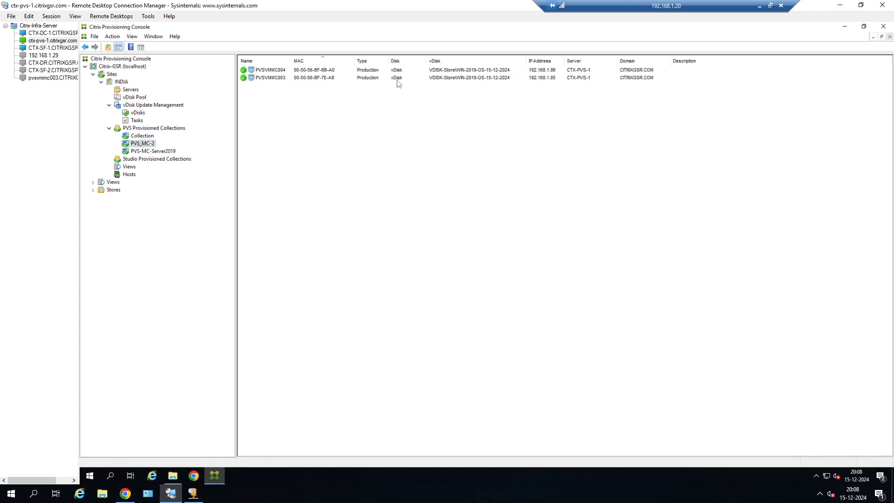
{"action": "right_click", "coordinate": [307, 78]}
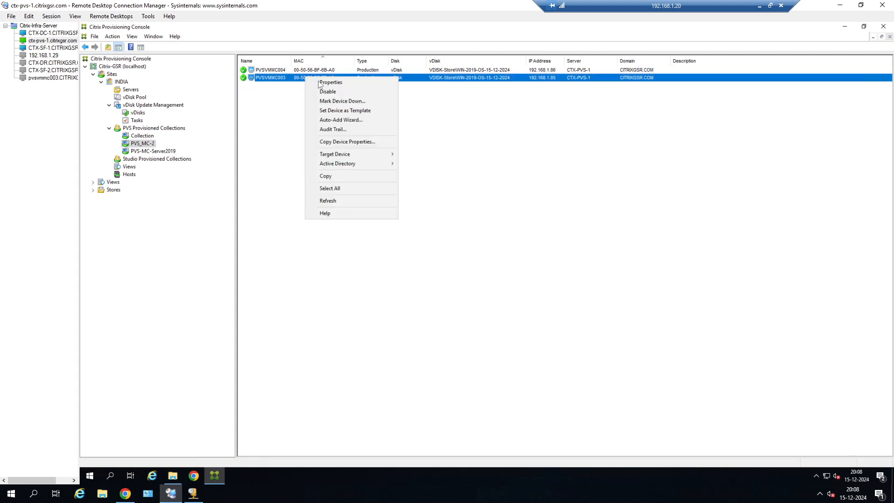
{"action": "left_click", "coordinate": [320, 83]}
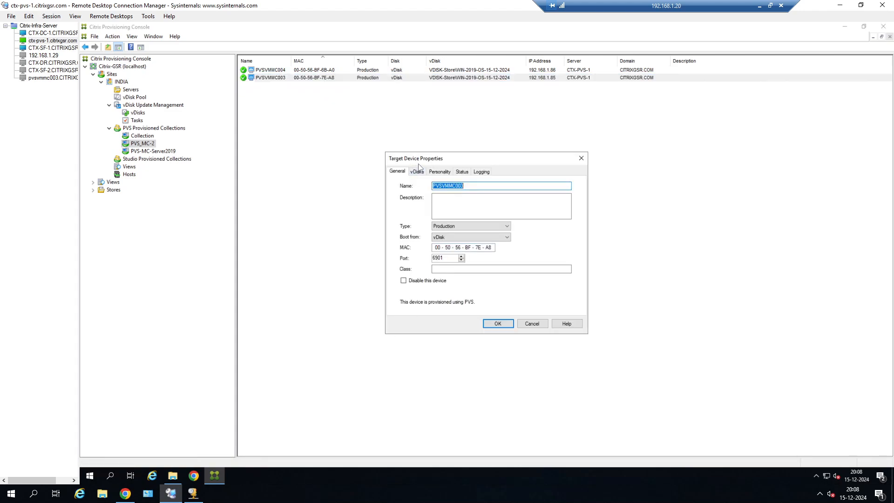
{"action": "left_click", "coordinate": [417, 173]}
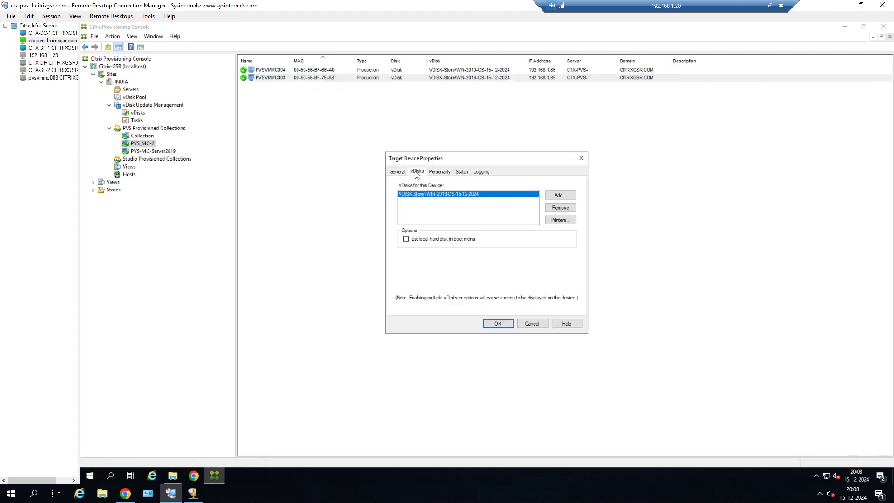
{"action": "left_click", "coordinate": [560, 195]}
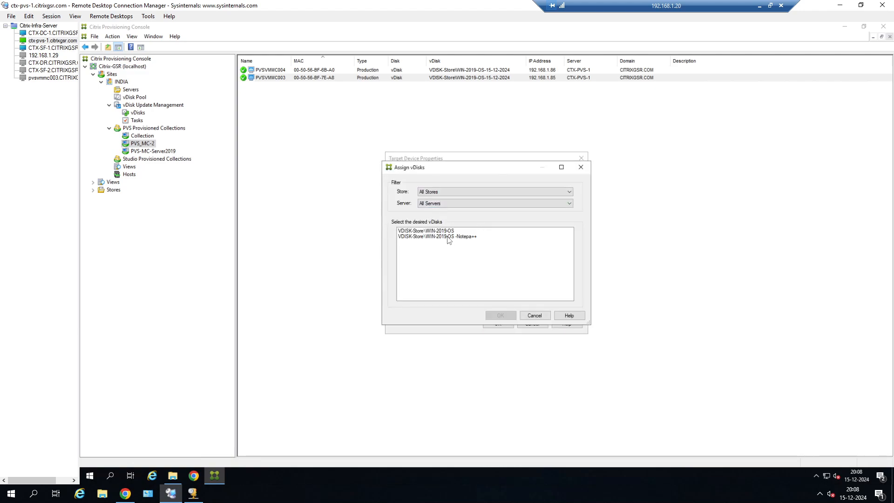
{"action": "left_click", "coordinate": [448, 237]}
{"action": "left_click", "coordinate": [501, 315]}
{"action": "left_click", "coordinate": [466, 194]}
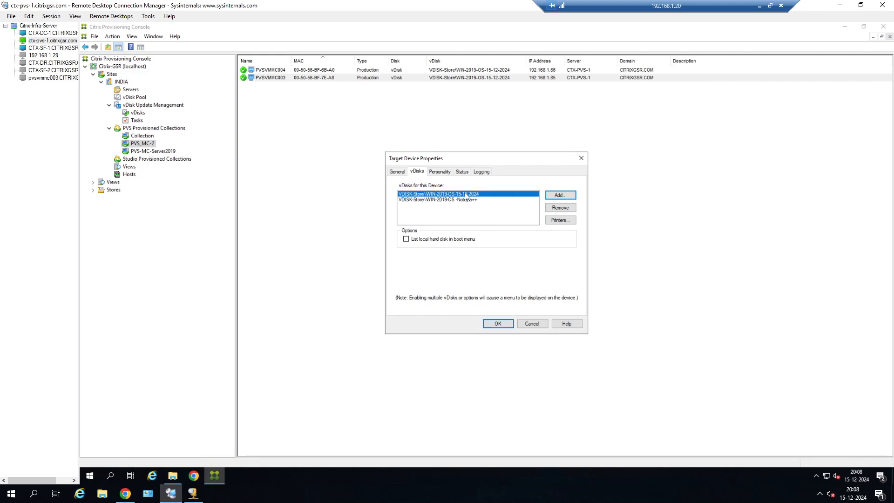
{"action": "left_click", "coordinate": [497, 324]}
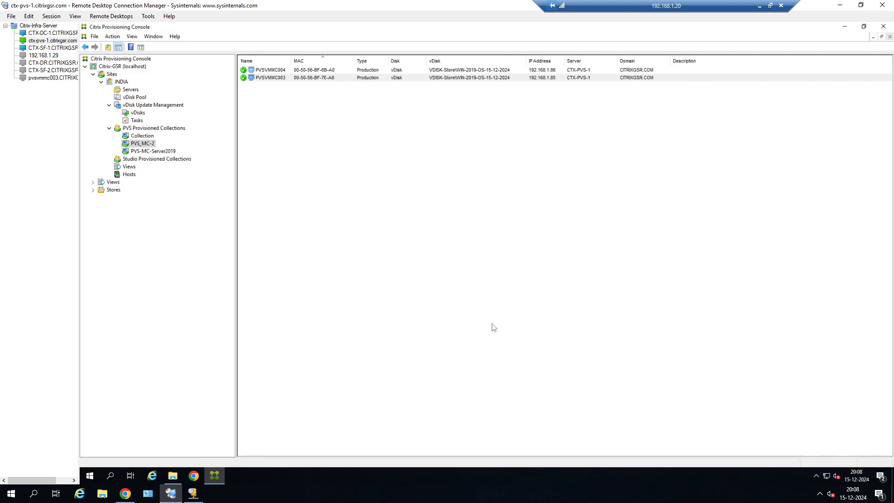
Send a restart to target device PVSVMMC003 in the PVS_MC-2 collection
{"action": "right_click", "coordinate": [343, 80]}
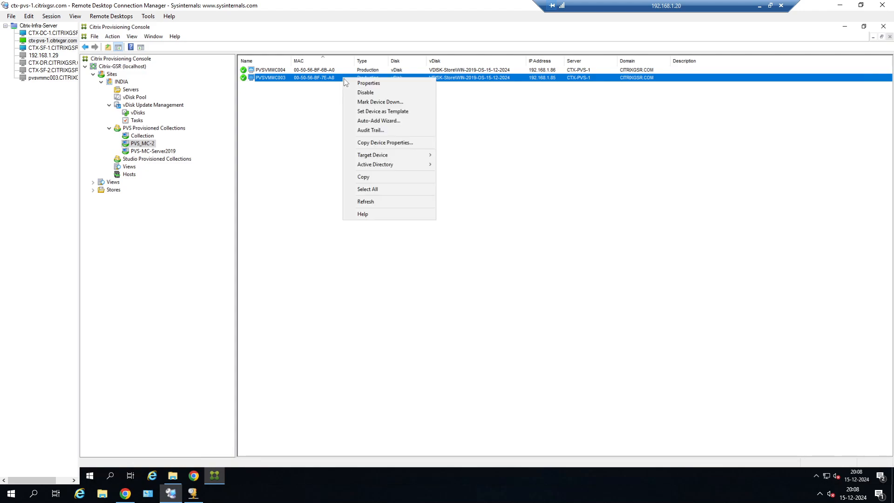
{"action": "mouse_move", "coordinate": [400, 155]}
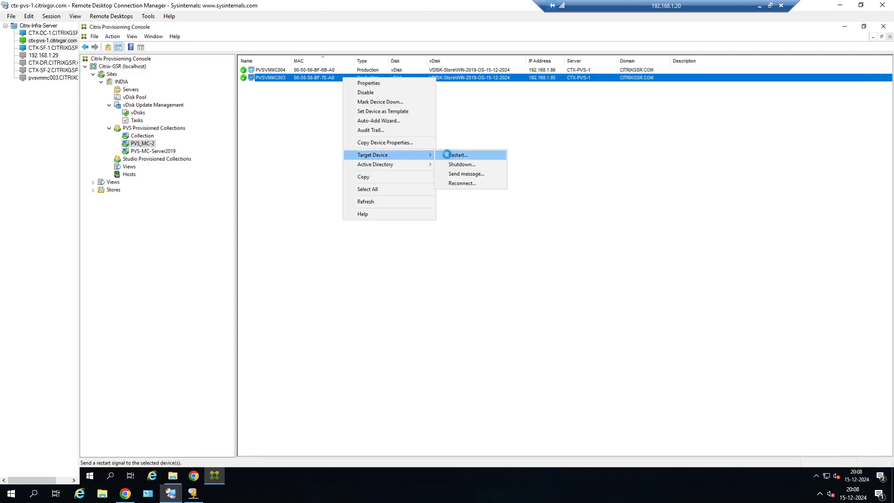
{"action": "left_click", "coordinate": [458, 155]}
{"action": "left_click", "coordinate": [442, 337]}
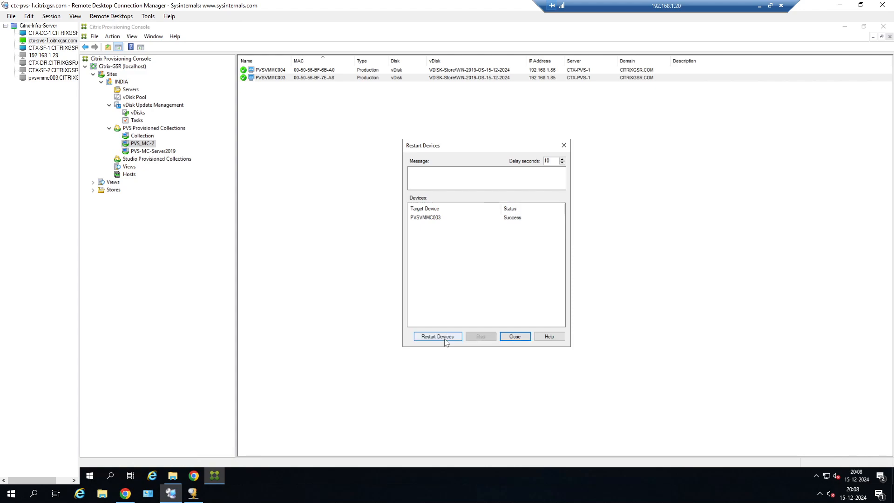
{"action": "left_click", "coordinate": [512, 339]}
Switch to Citrix Studio on CTX-DC-1 and check the registration and IP addresses of the two PVS-DG machines
{"action": "left_click", "coordinate": [270, 73]}
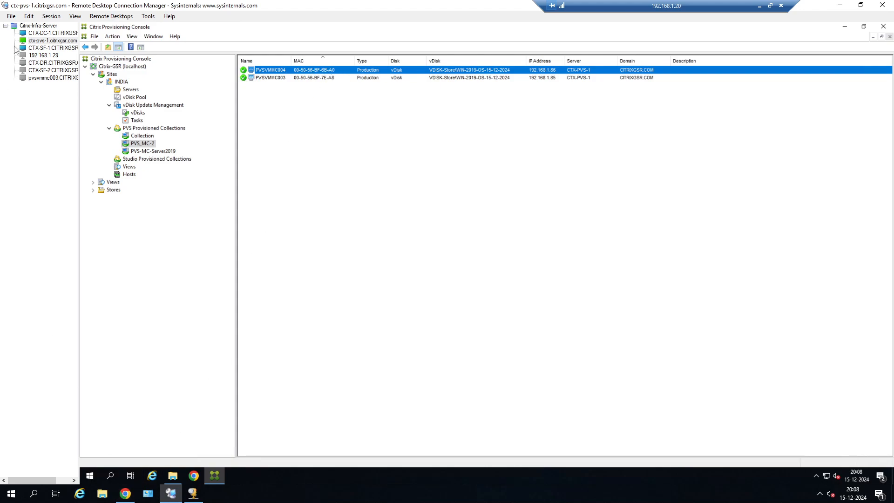
{"action": "left_click", "coordinate": [52, 33]}
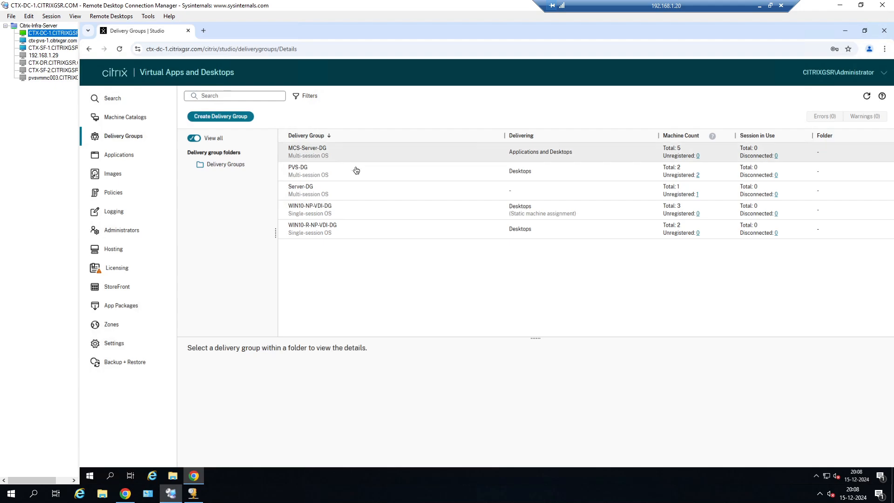
{"action": "double_click", "coordinate": [328, 177]}
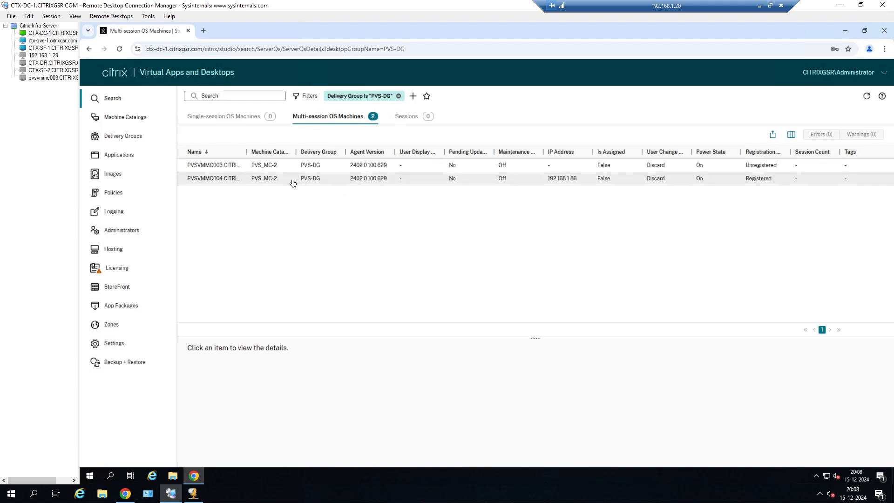
{"action": "left_click", "coordinate": [236, 182]}
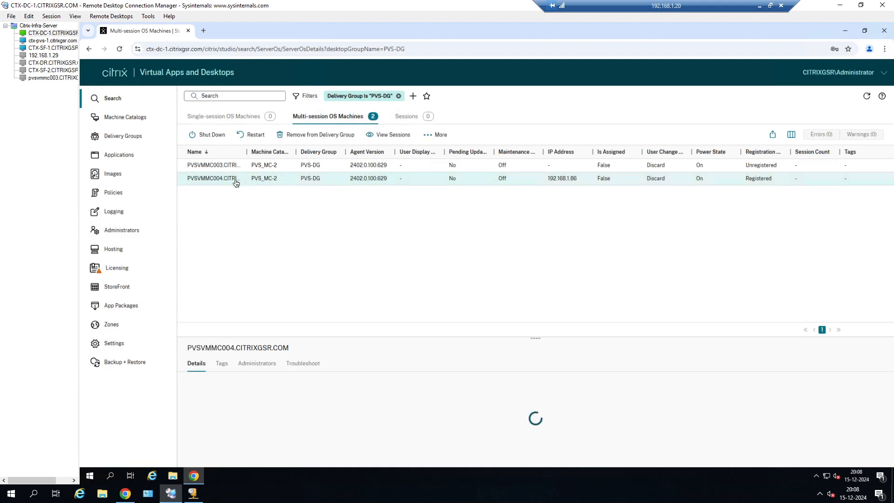
{"action": "left_click", "coordinate": [592, 166]}
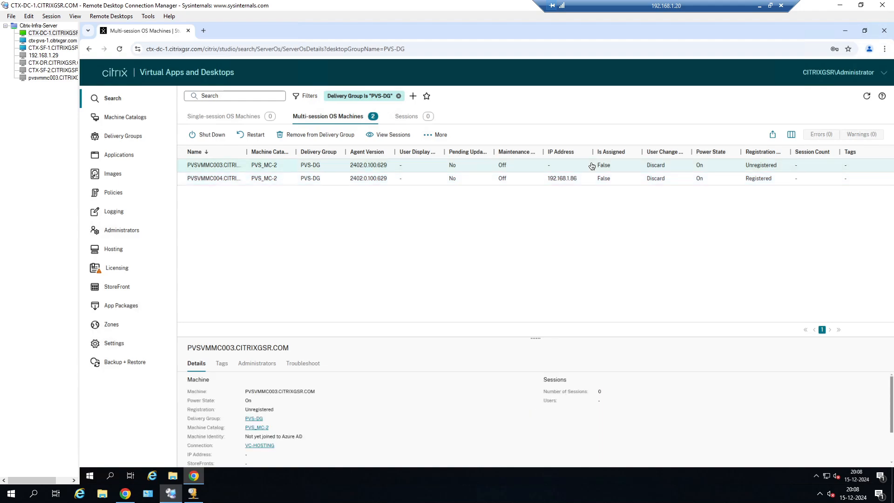
{"action": "left_click", "coordinate": [566, 180]}
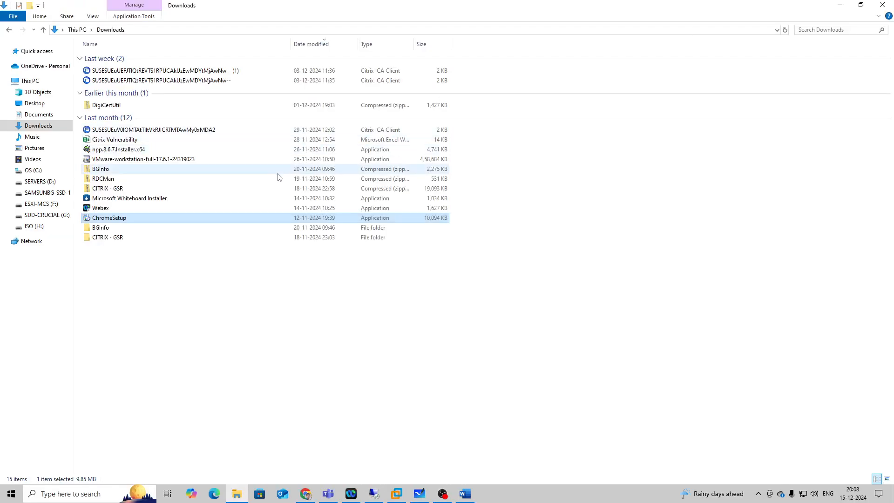
Switch to the Citrix StoreFront page in the local browser and launch PVS-DESKTOP using its downloaded ICA file
{"action": "left_click", "coordinate": [305, 493]}
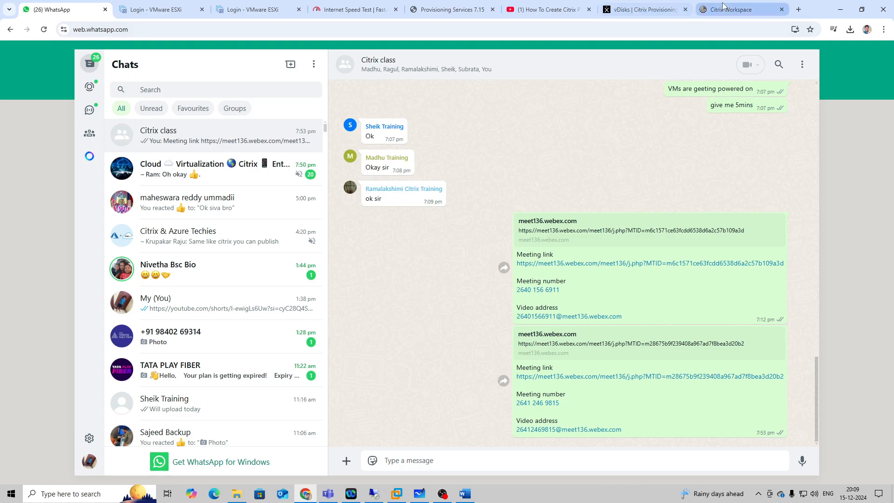
{"action": "left_click", "coordinate": [730, 10]}
{"action": "left_click", "coordinate": [445, 276]}
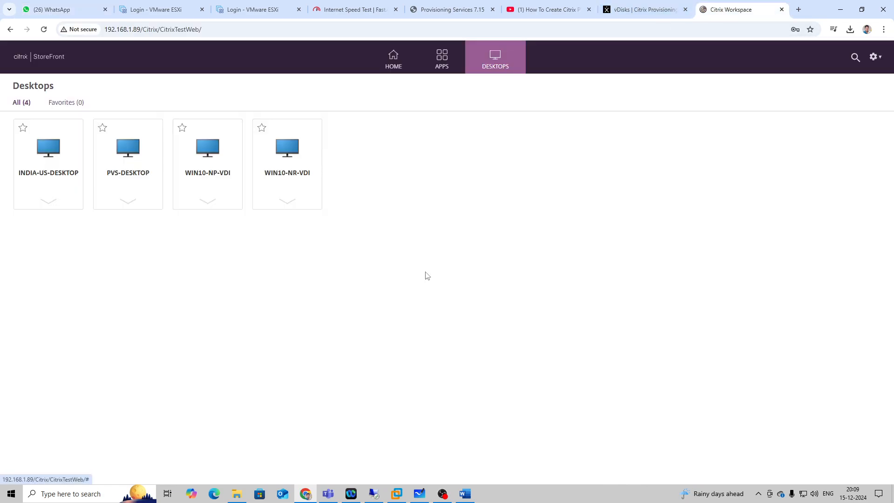
{"action": "left_click", "coordinate": [129, 157]}
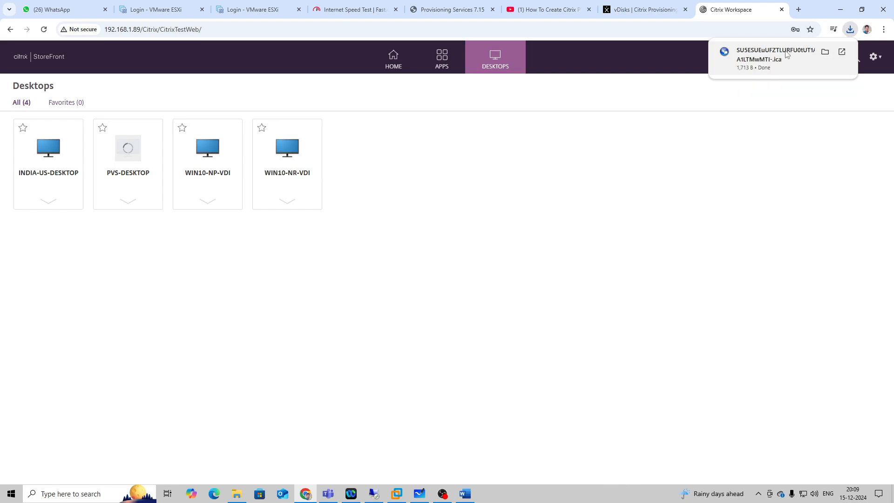
{"action": "left_click", "coordinate": [753, 51]}
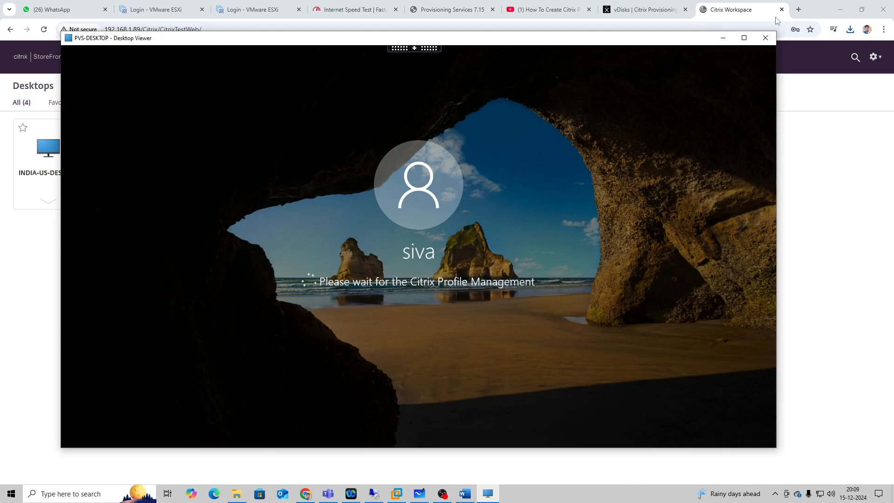
Search Google for notepad++ download in a new tab, permitting device access for the PVS-DESKTOP session and minimizing it
{"action": "left_click", "coordinate": [798, 9]}
{"action": "left_click", "coordinate": [319, 28]}
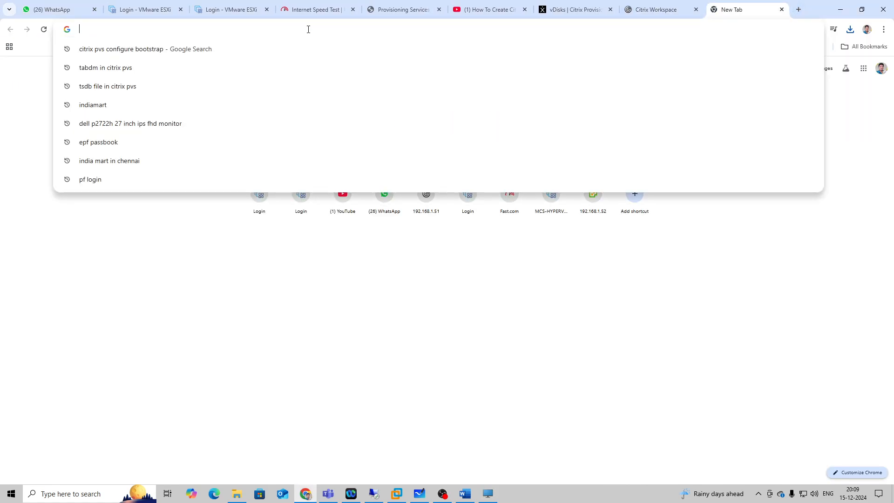
{"action": "type", "text": "note"}
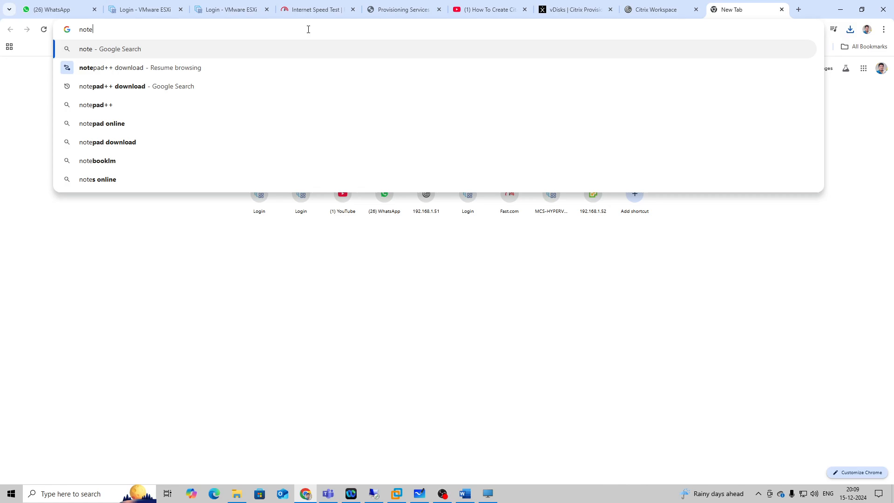
{"action": "left_click", "coordinate": [87, 86]}
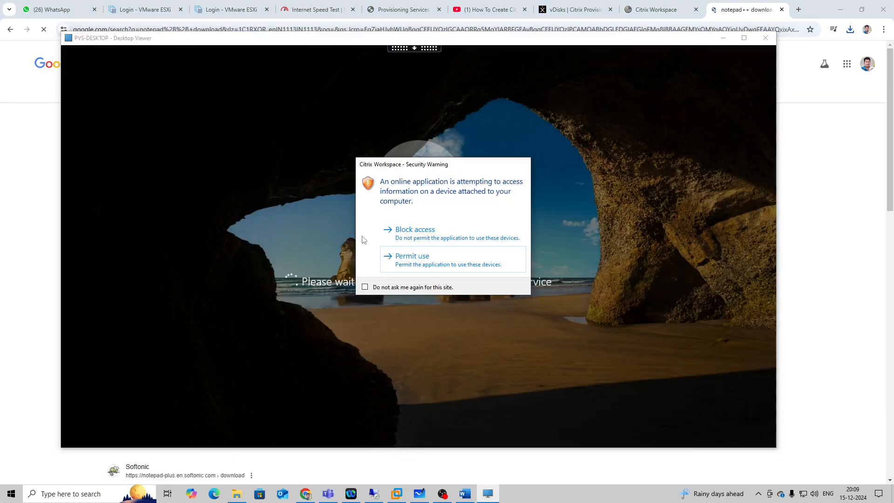
{"action": "left_click", "coordinate": [421, 261]}
{"action": "left_click", "coordinate": [722, 38]}
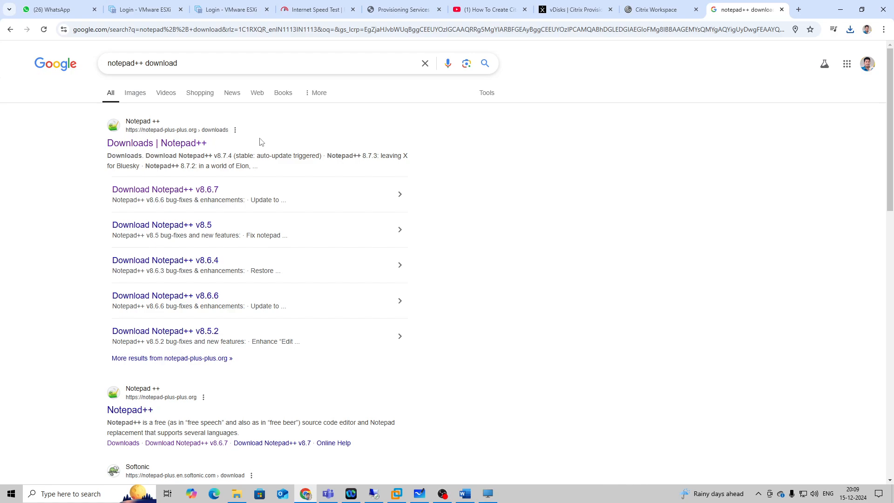
Open the Notepad++ v8.7.1 download page from the Downloads list on notepad-plus-plus.org
{"action": "left_click", "coordinate": [156, 145]}
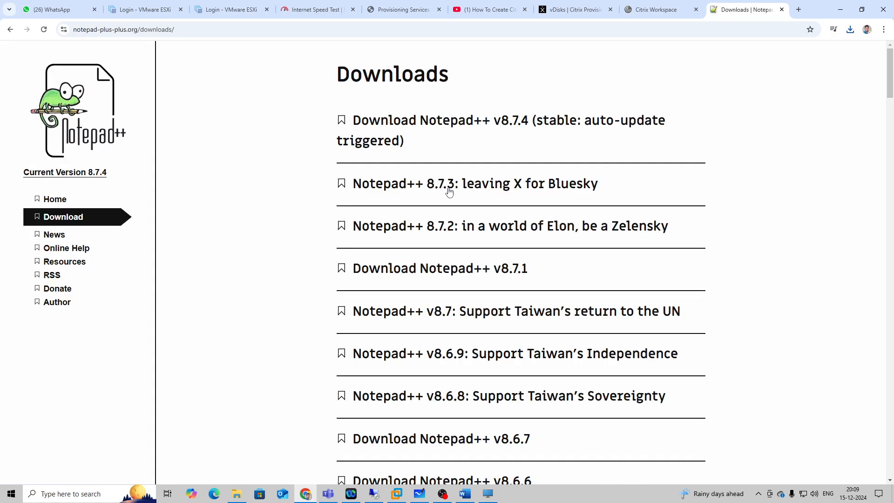
{"action": "left_click", "coordinate": [449, 188]}
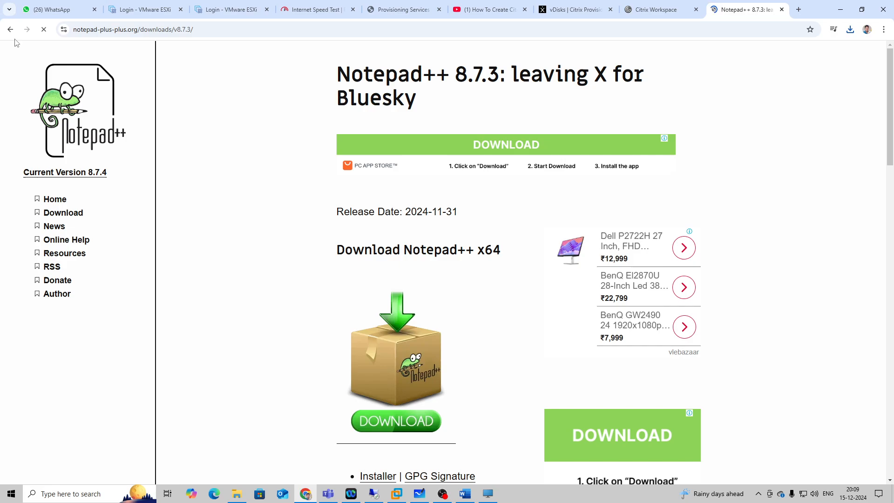
{"action": "key", "text": "alt+Left"}
{"action": "scroll", "coordinate": [476, 334], "scroll_direction": "down", "scroll_amount": 2}
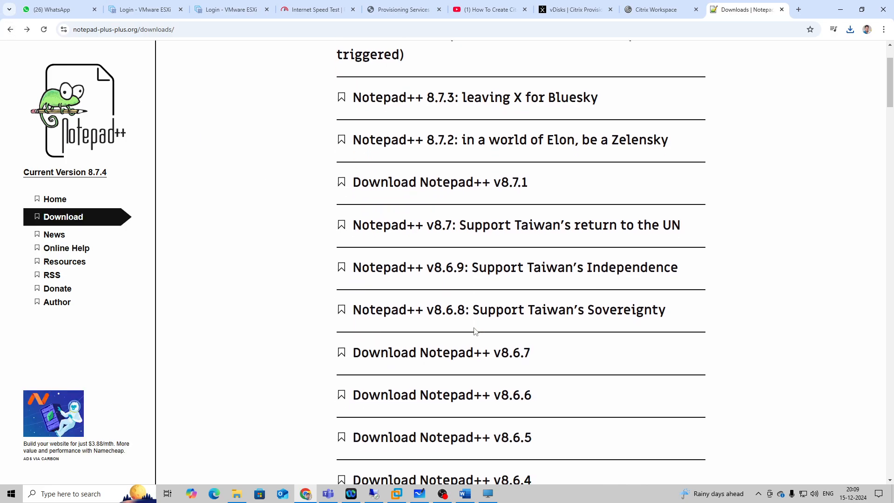
{"action": "left_click", "coordinate": [461, 181]}
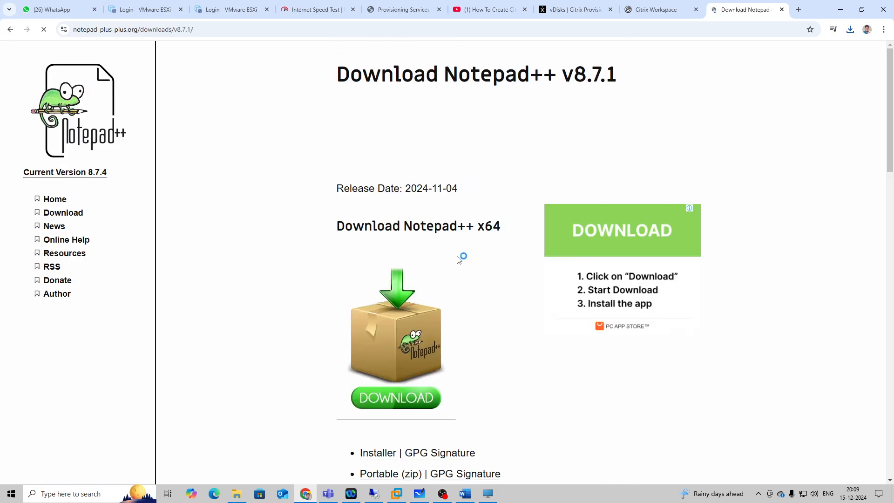
Download the ARM64 installer of Notepad++ v8.7.1
{"action": "scroll", "coordinate": [458, 261], "scroll_direction": "down", "scroll_amount": 6}
{"action": "scroll", "coordinate": [456, 268], "scroll_direction": "down", "scroll_amount": 8}
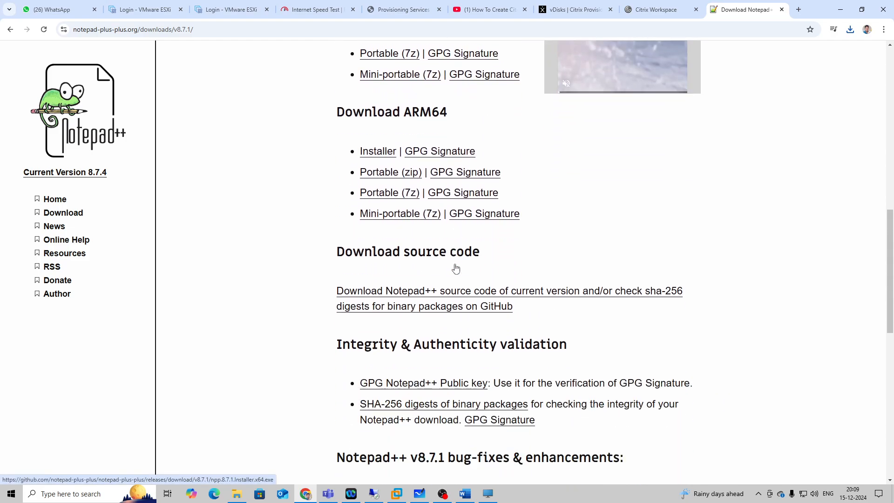
{"action": "scroll", "coordinate": [455, 268], "scroll_direction": "up", "scroll_amount": 6}
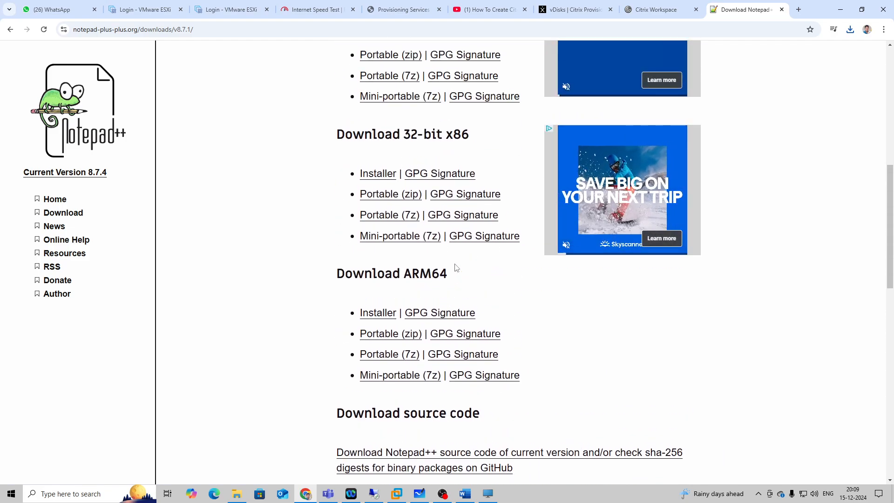
{"action": "scroll", "coordinate": [456, 267], "scroll_direction": "up", "scroll_amount": 3}
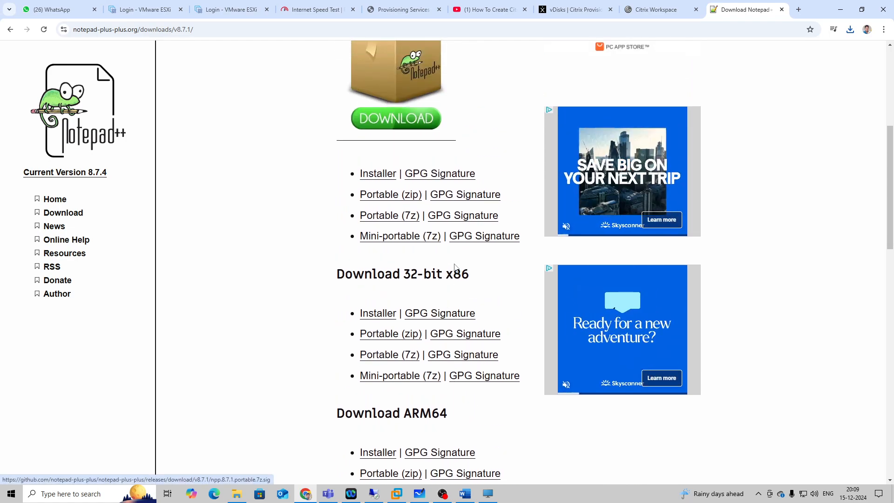
{"action": "scroll", "coordinate": [455, 267], "scroll_direction": "down", "scroll_amount": 3}
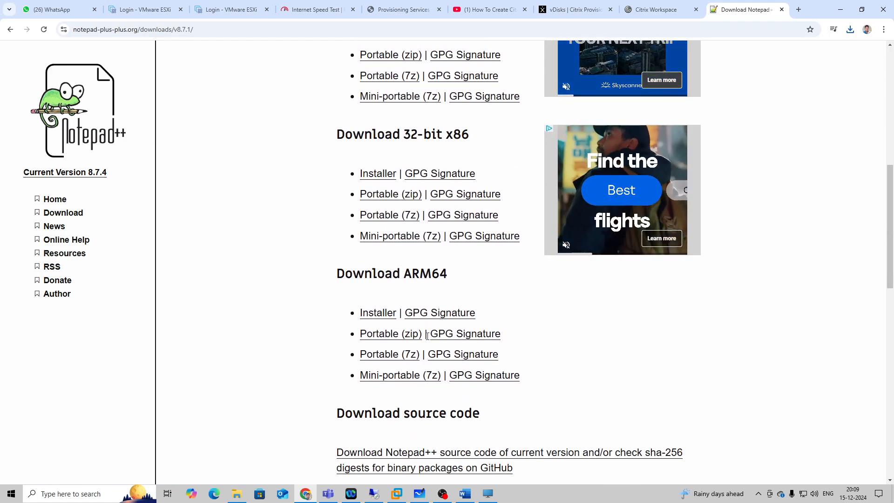
{"action": "left_click", "coordinate": [410, 315]}
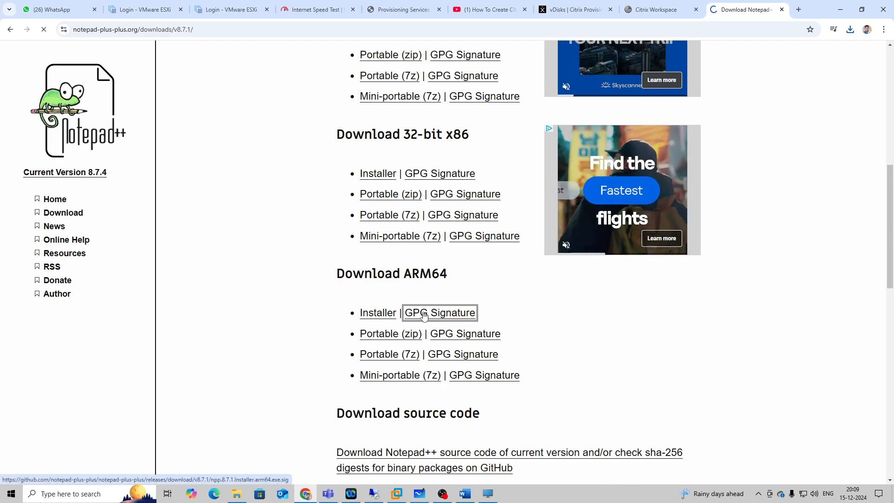
{"action": "left_click", "coordinate": [383, 319]}
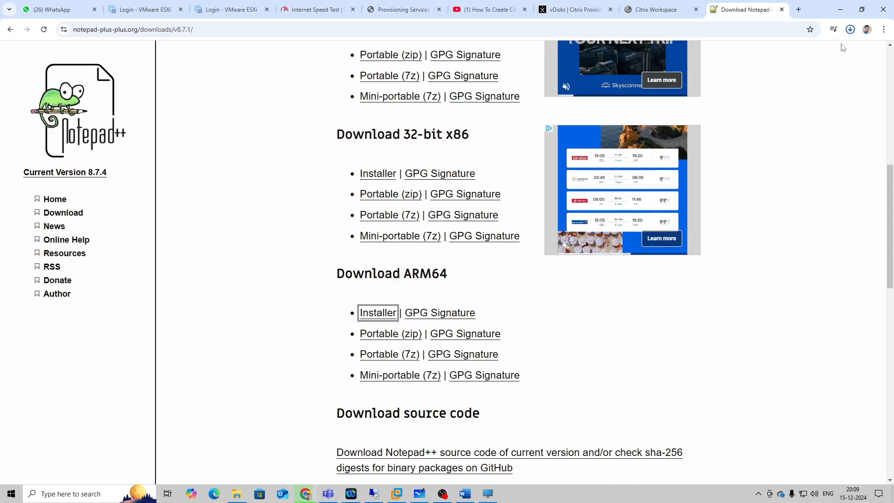
Check the Notepad++ installer in the browser's recent downloads
{"action": "left_click", "coordinate": [850, 29]}
{"action": "left_click", "coordinate": [791, 70]}
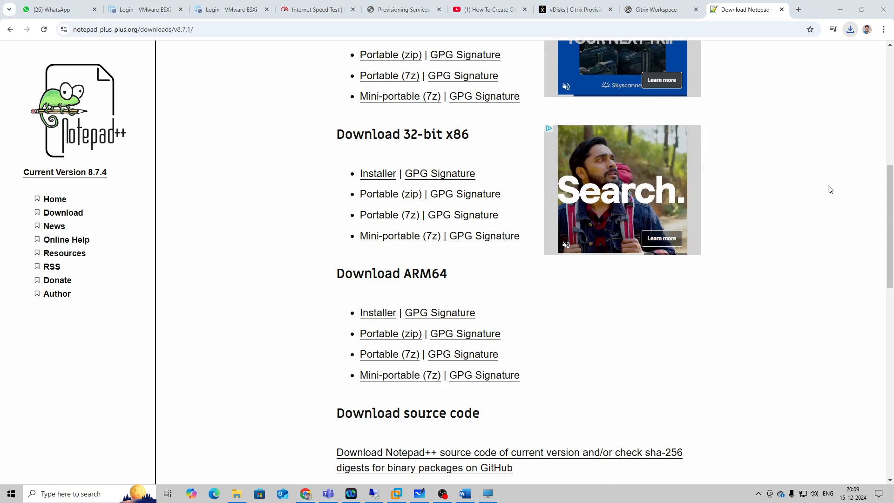
{"action": "left_click", "coordinate": [850, 29]}
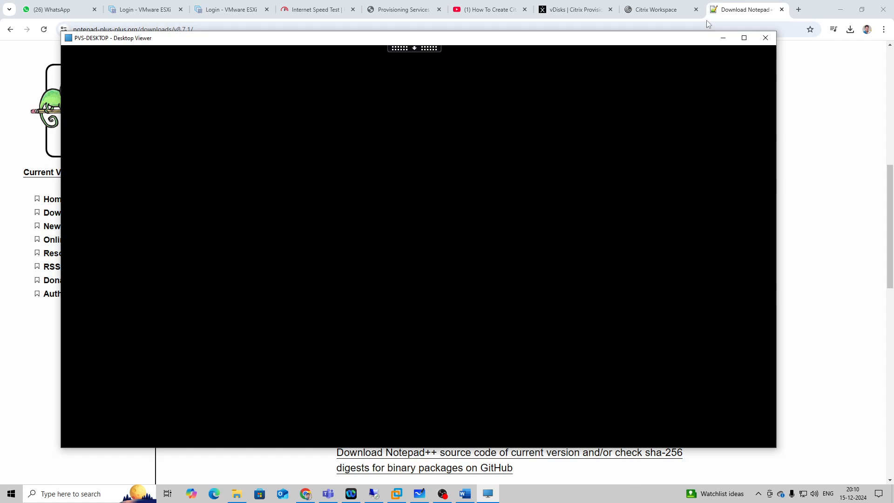
Search Google for firefox download in a new tab
{"action": "left_click", "coordinate": [798, 10]}
{"action": "type", "text": "fire"}
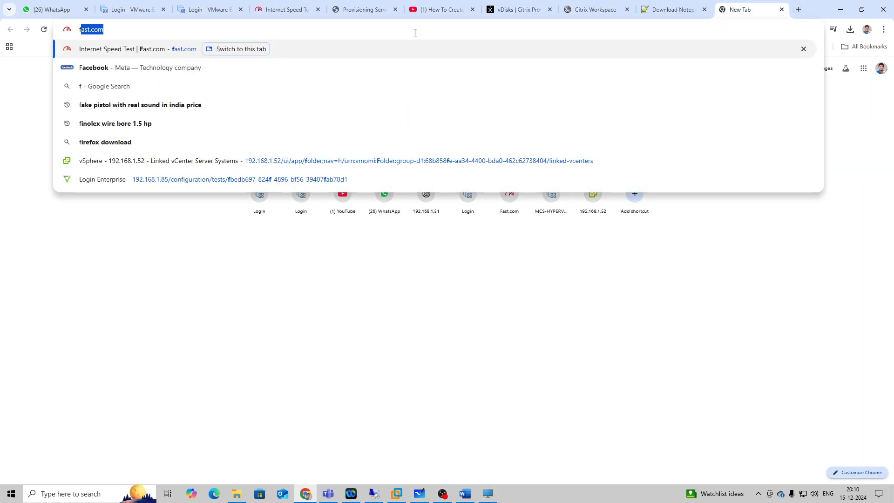
{"action": "type", "text": "f"}
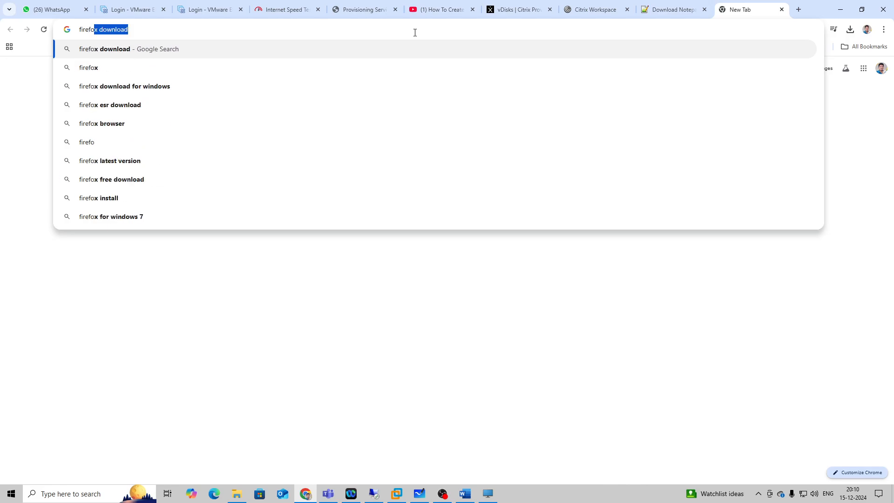
{"action": "key", "text": "Return"}
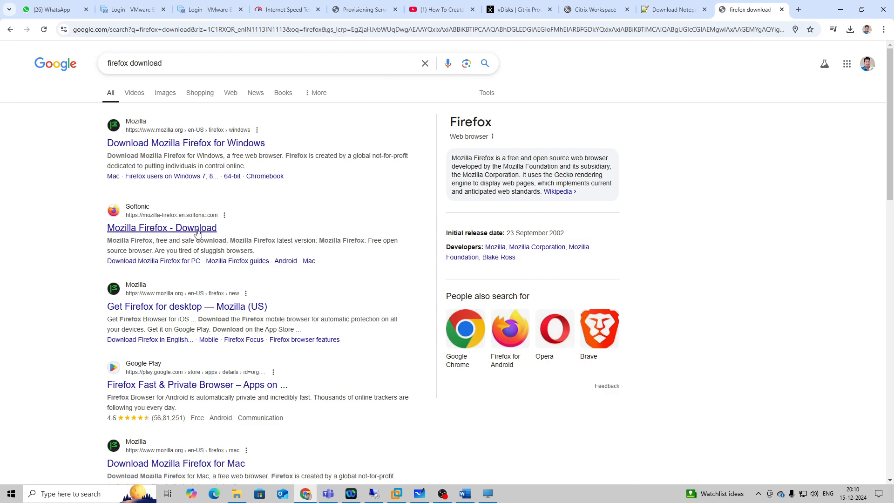
Open Softonic's Mozilla Firefox download page from the search results and look through it, returning to the results once before reopening it
{"action": "left_click", "coordinate": [194, 228]}
{"action": "scroll", "coordinate": [255, 285], "scroll_direction": "down", "scroll_amount": 6}
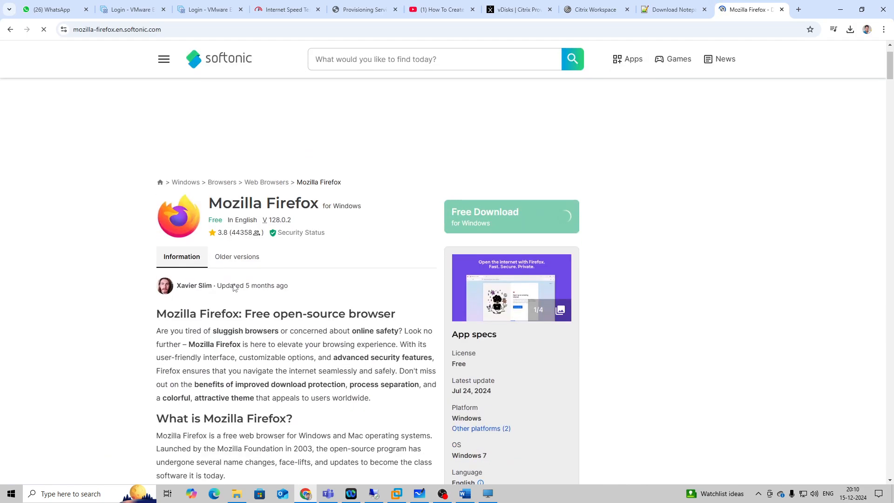
{"action": "scroll", "coordinate": [255, 285], "scroll_direction": "down", "scroll_amount": 5}
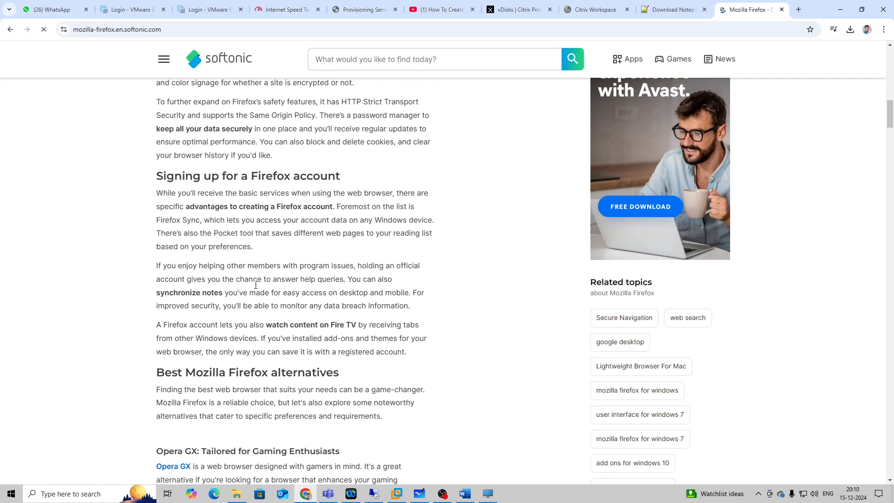
{"action": "scroll", "coordinate": [302, 309], "scroll_direction": "up", "scroll_amount": 17}
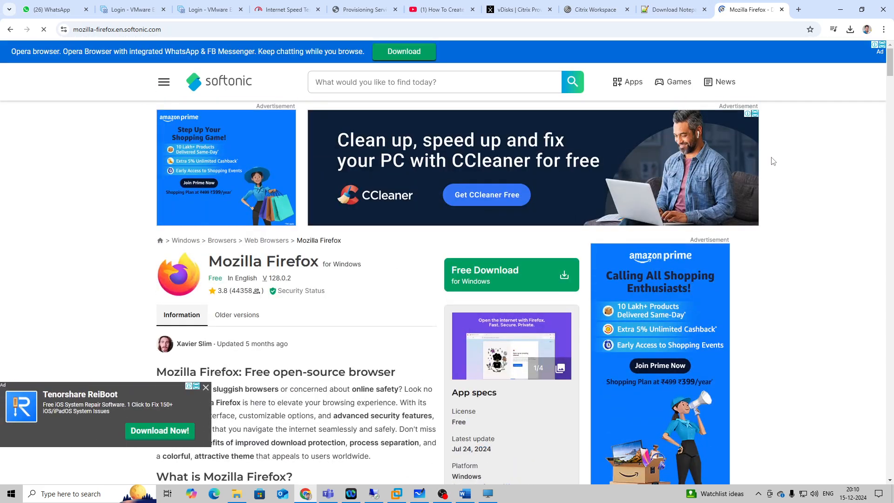
{"action": "scroll", "coordinate": [5, 88], "scroll_direction": "down", "scroll_amount": 10}
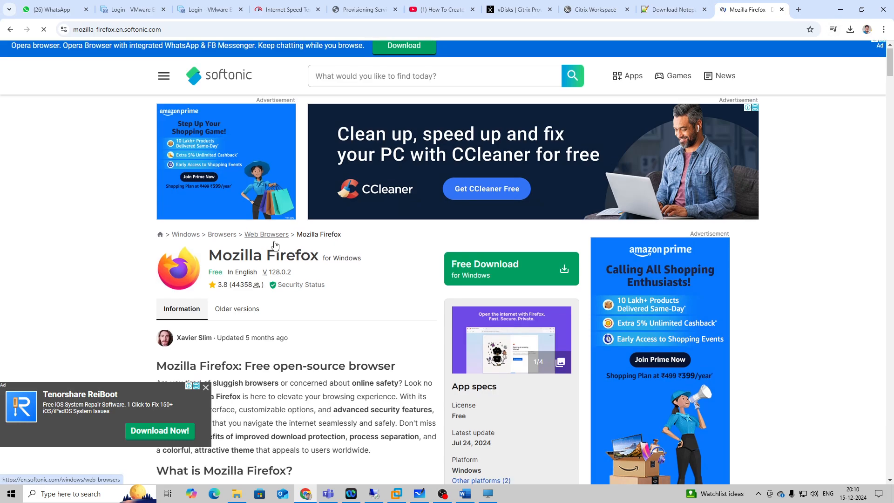
{"action": "left_click", "coordinate": [10, 29]}
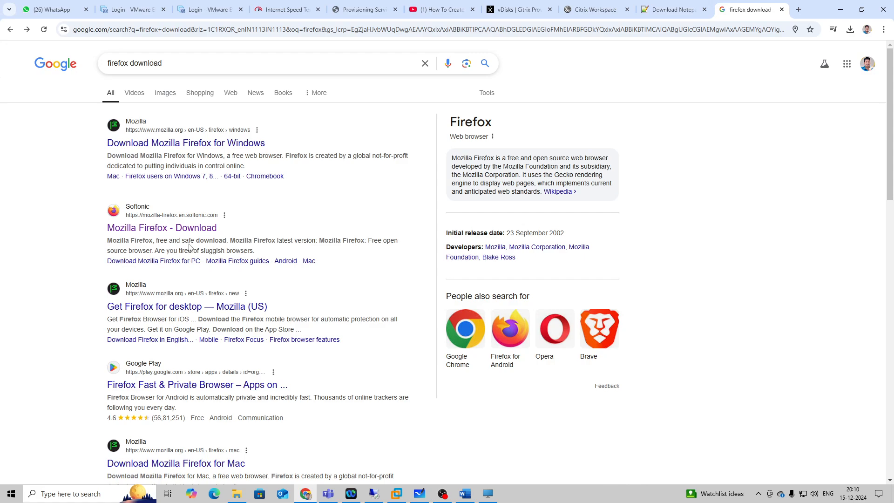
{"action": "scroll", "coordinate": [185, 263], "scroll_direction": "down", "scroll_amount": 2}
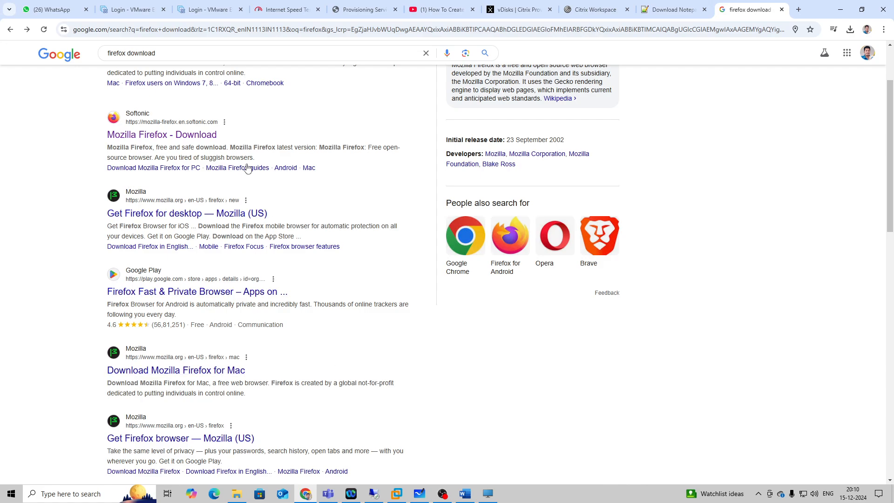
{"action": "left_click", "coordinate": [176, 132]}
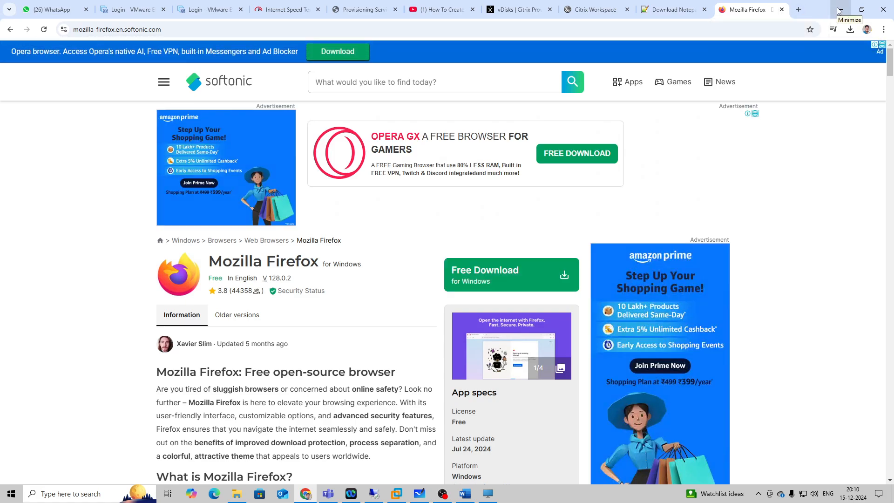
Check the PVS-DESKTOP session window, and review the local browser's recent download history
{"action": "left_click", "coordinate": [487, 494]}
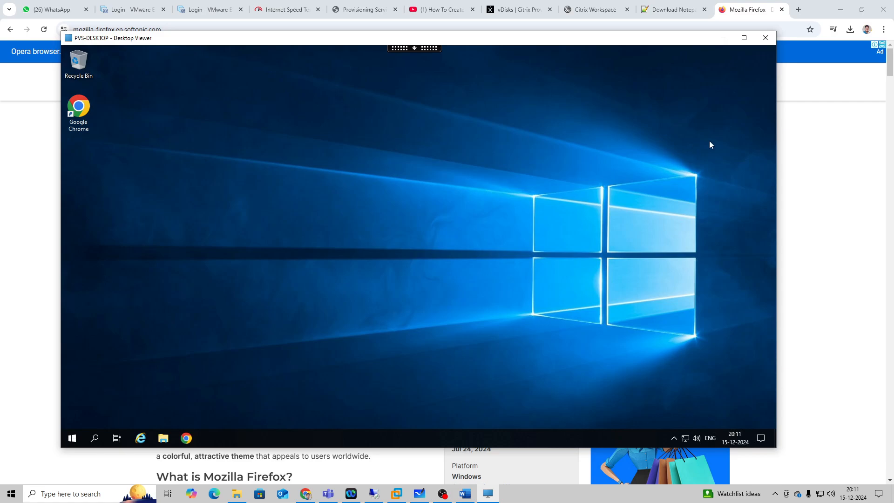
{"action": "left_click", "coordinate": [851, 29]}
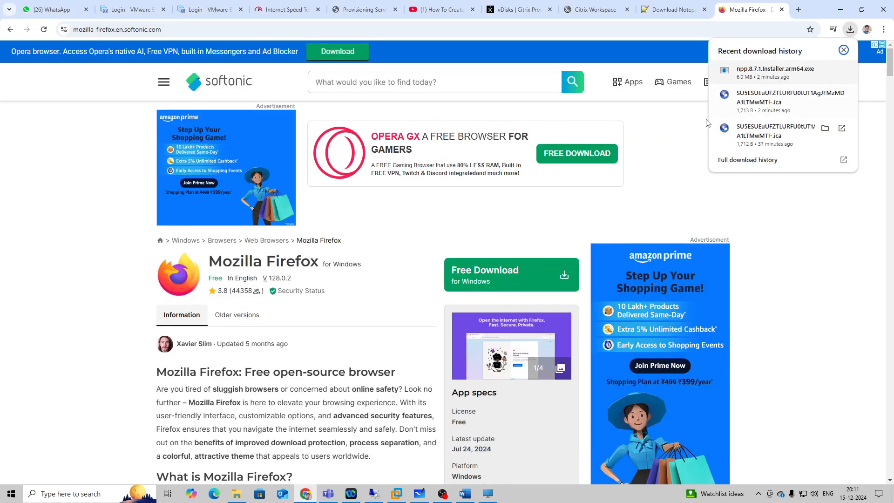
Search Google for winscp in a new tab and open the official WinSCP download page
{"action": "left_click", "coordinate": [799, 10]}
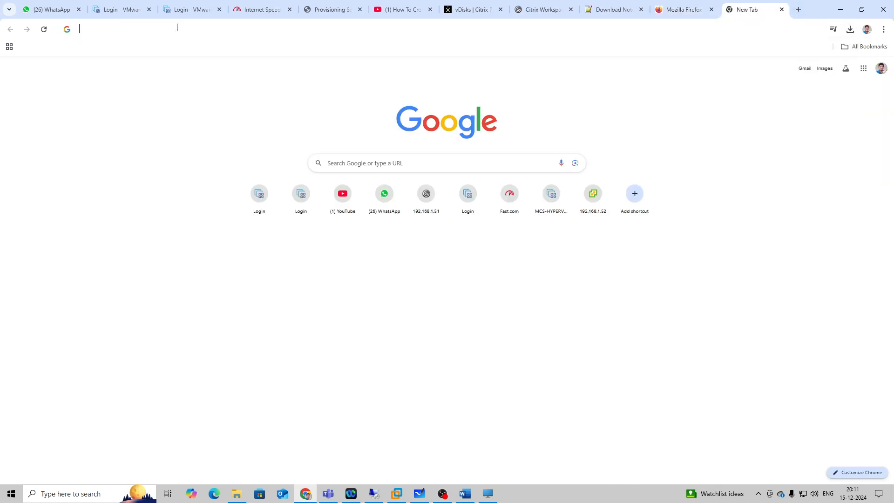
{"action": "left_click", "coordinate": [177, 28]}
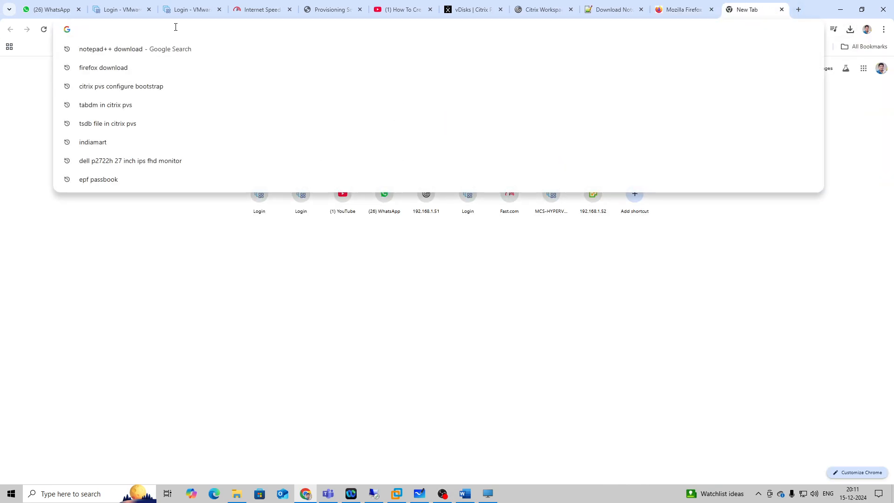
{"action": "type", "text": "winscp"}
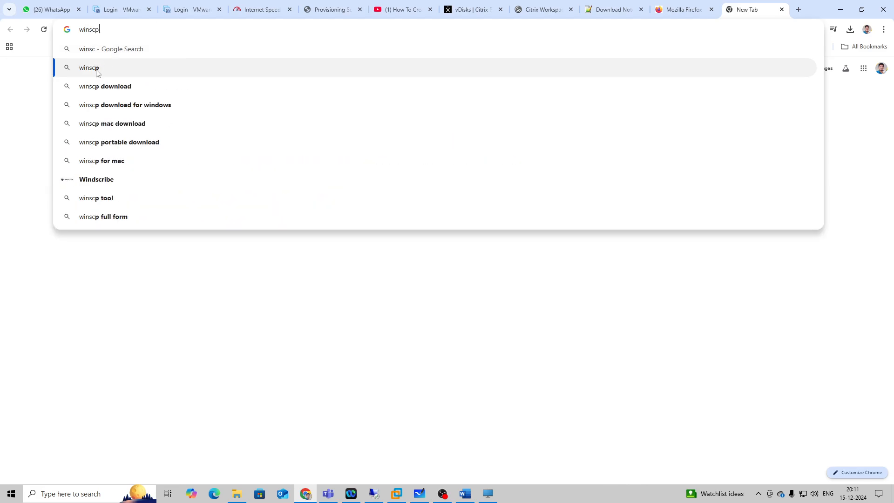
{"action": "left_click", "coordinate": [96, 68]}
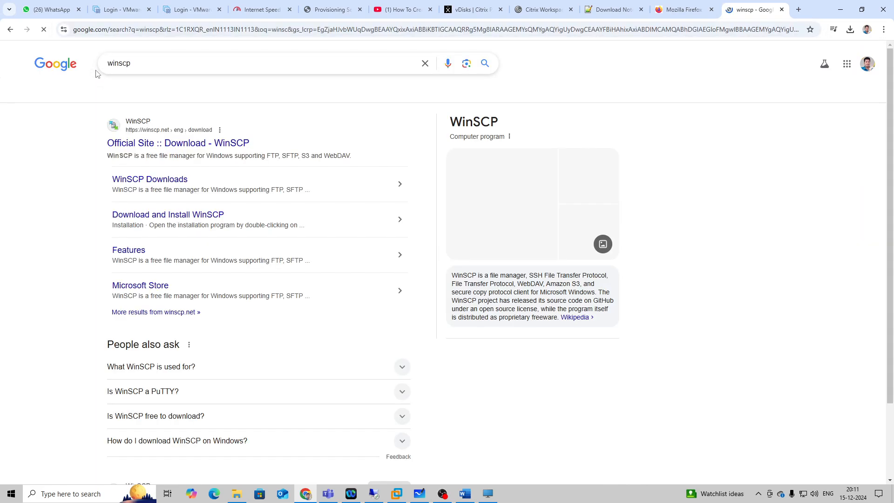
{"action": "left_click", "coordinate": [150, 141]}
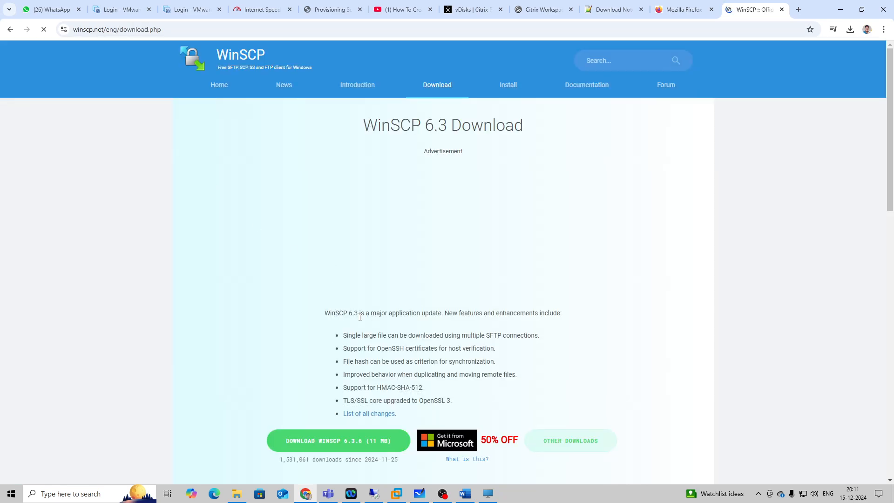
Download the WinSCP 6.3.6 installer, closing the advertisement and requesting the direct download
{"action": "scroll", "coordinate": [359, 316], "scroll_direction": "down", "scroll_amount": 12}
{"action": "scroll", "coordinate": [376, 291], "scroll_direction": "up", "scroll_amount": 5}
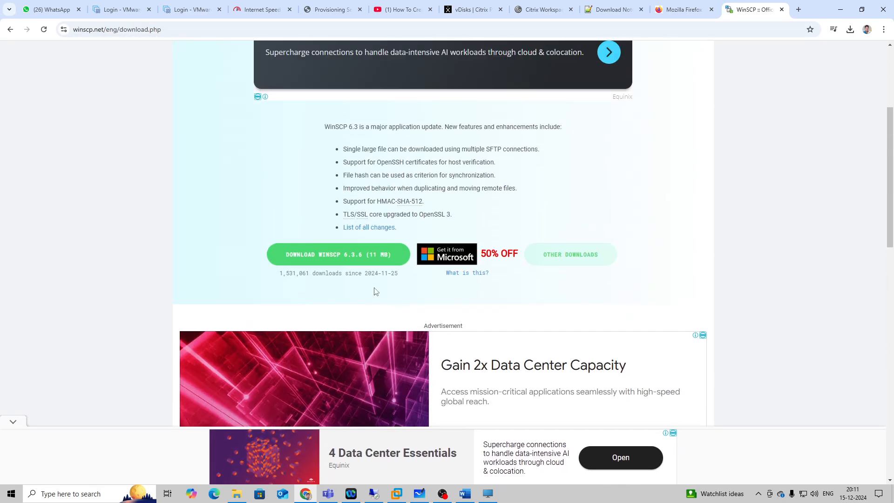
{"action": "left_click", "coordinate": [353, 255]}
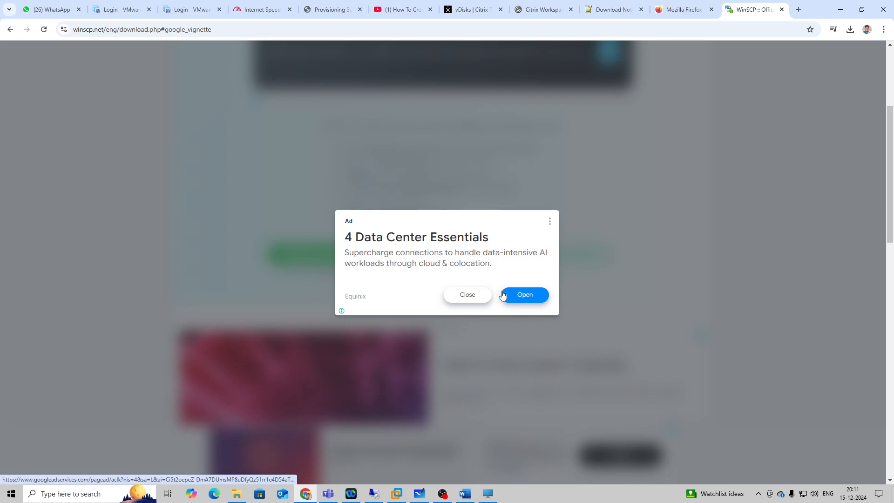
{"action": "left_click", "coordinate": [471, 293]}
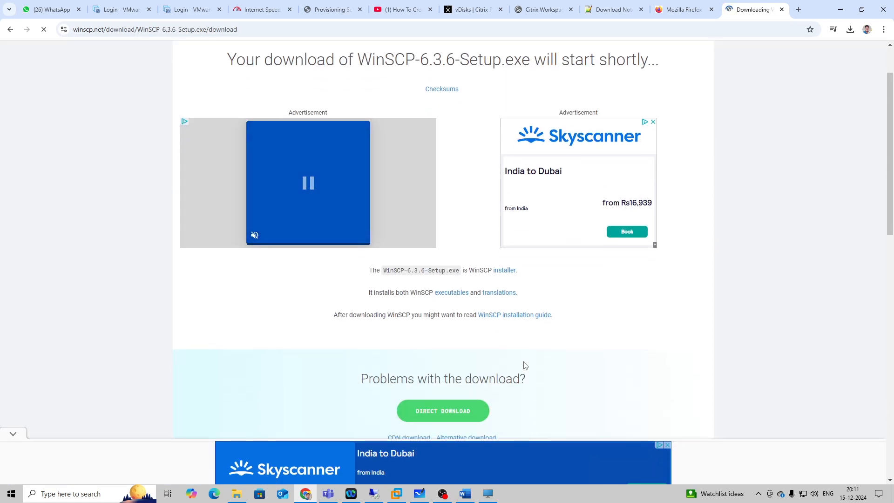
{"action": "scroll", "coordinate": [524, 366], "scroll_direction": "down", "scroll_amount": 1}
{"action": "left_click", "coordinate": [443, 385]}
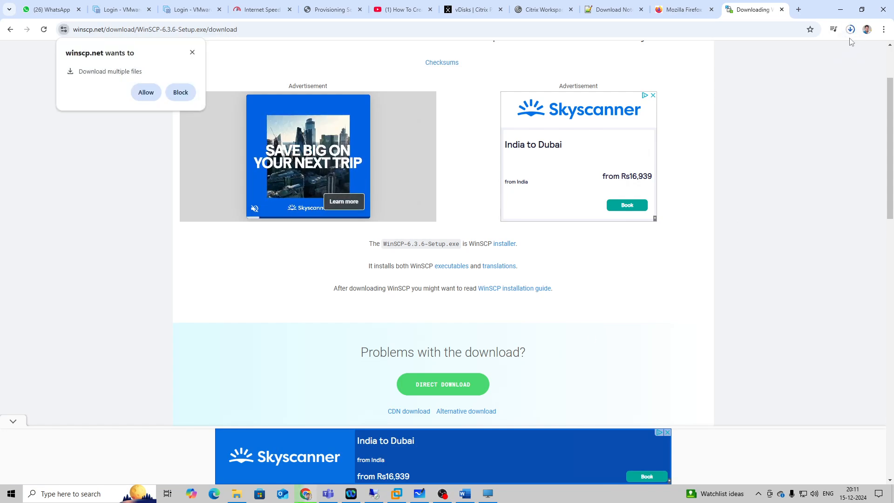
Switch to Microsoft Whiteboard and draw a rounded shape below the small rounded shape at the start of the diagram
{"action": "left_click", "coordinate": [372, 493]}
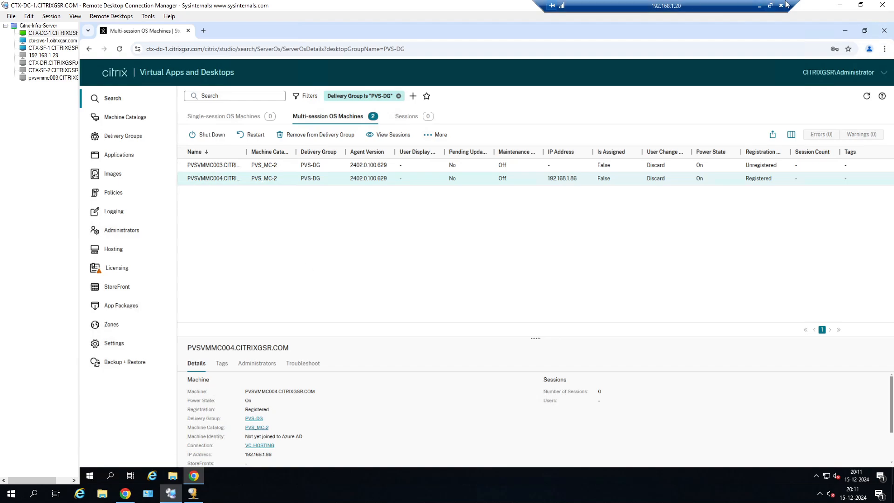
{"action": "left_click", "coordinate": [760, 6]}
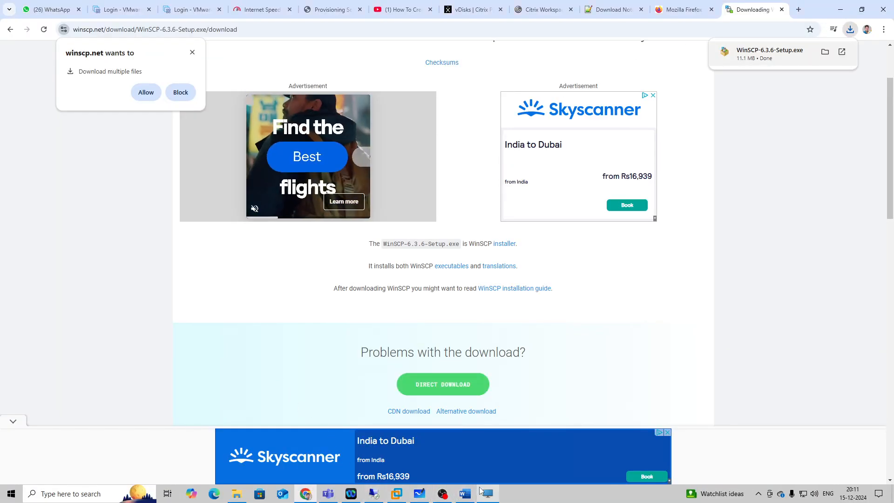
{"action": "left_click", "coordinate": [419, 493]}
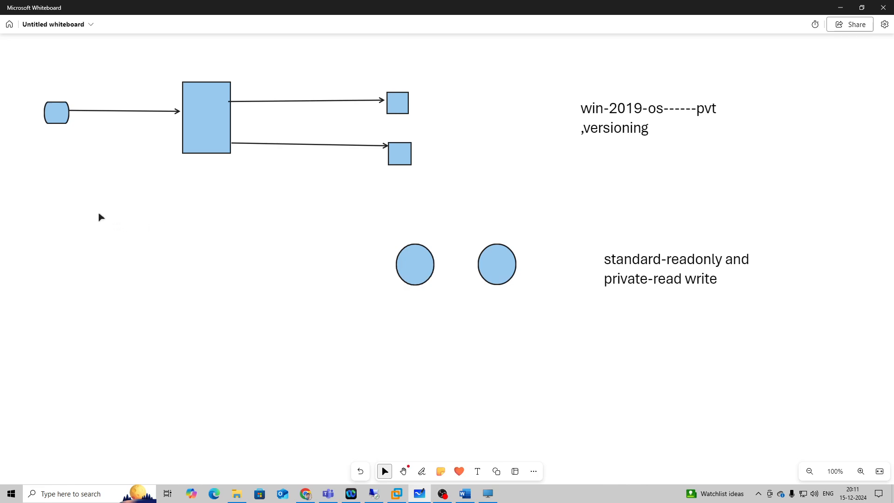
{"action": "left_click", "coordinate": [478, 471]}
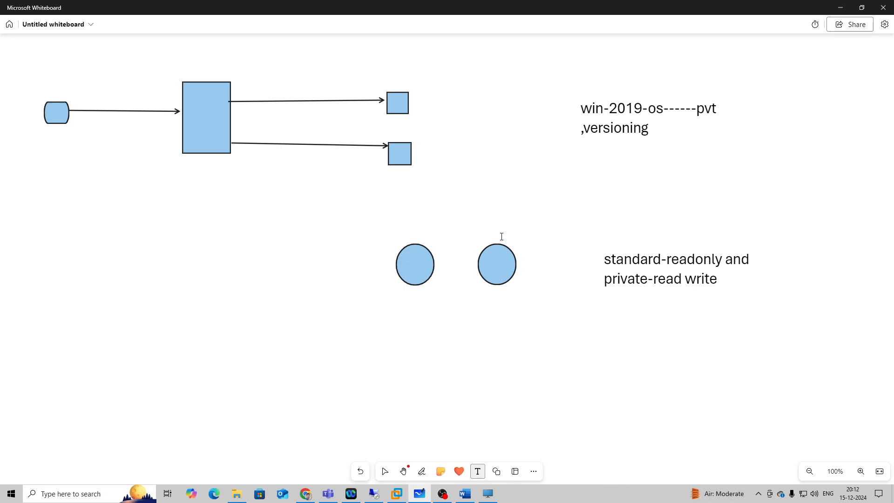
{"action": "left_click", "coordinate": [497, 471]}
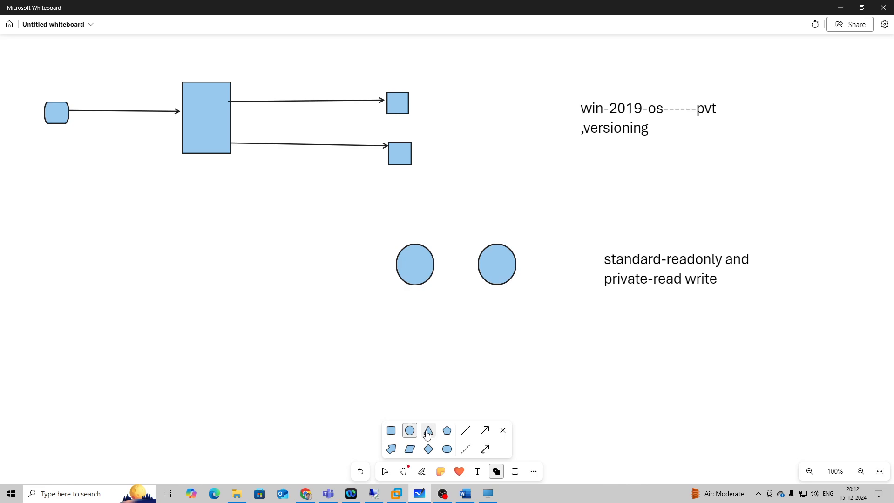
{"action": "left_click", "coordinate": [447, 449]}
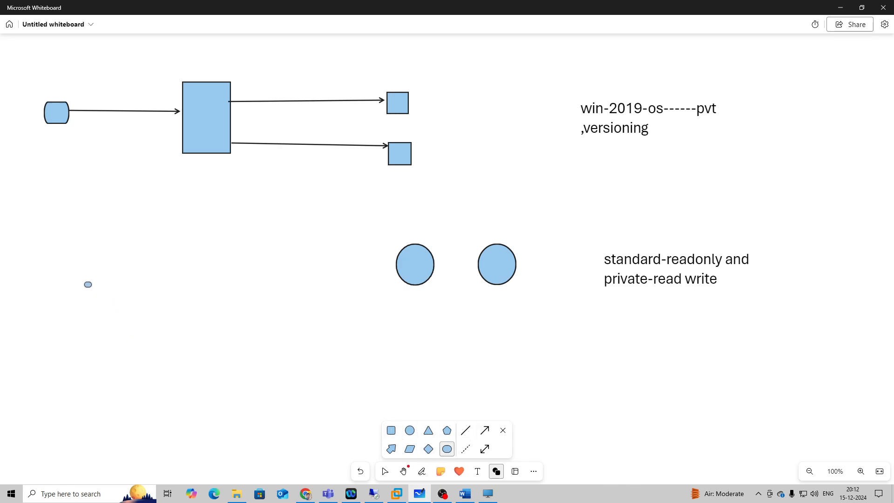
{"action": "left_click_drag", "start_coordinate": [29, 232], "coordinate": [73, 279]}
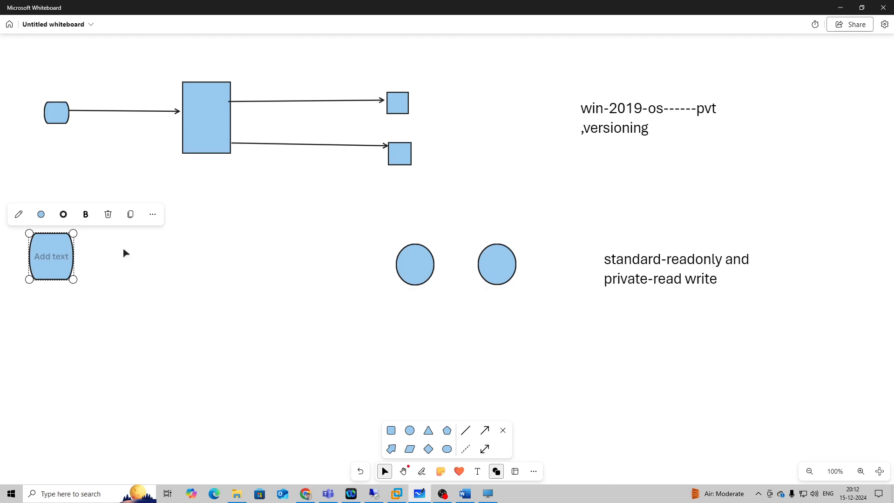
{"action": "left_click", "coordinate": [166, 279]}
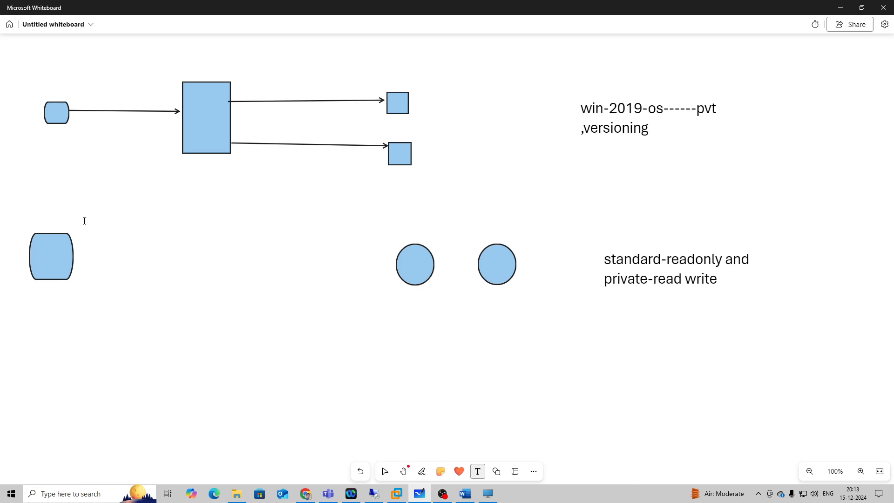
Place an empty text box between the new rounded shape and the two circles
{"action": "left_click", "coordinate": [146, 249]}
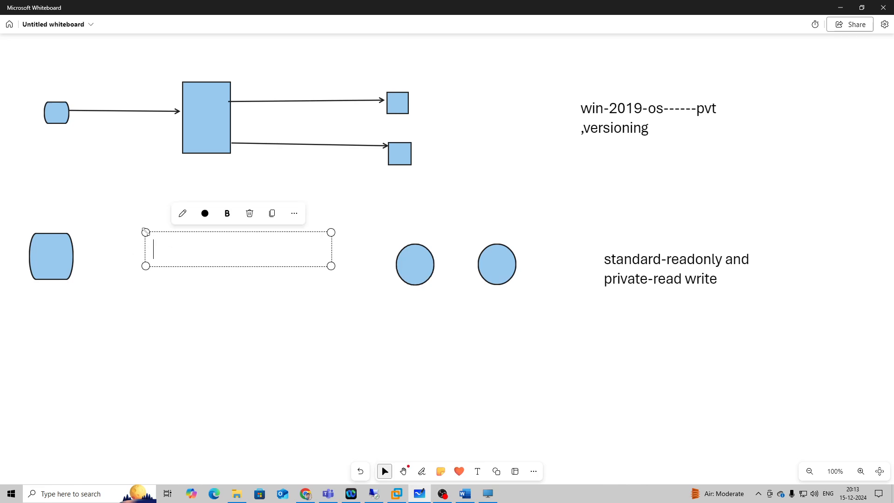
Widen the empty text box toward the lower-left blue shape and enter "version-maintenance mode (rea"
{"action": "left_click_drag", "start_coordinate": [146, 231], "coordinate": [78, 232]}
{"action": "left_click", "coordinate": [103, 246]}
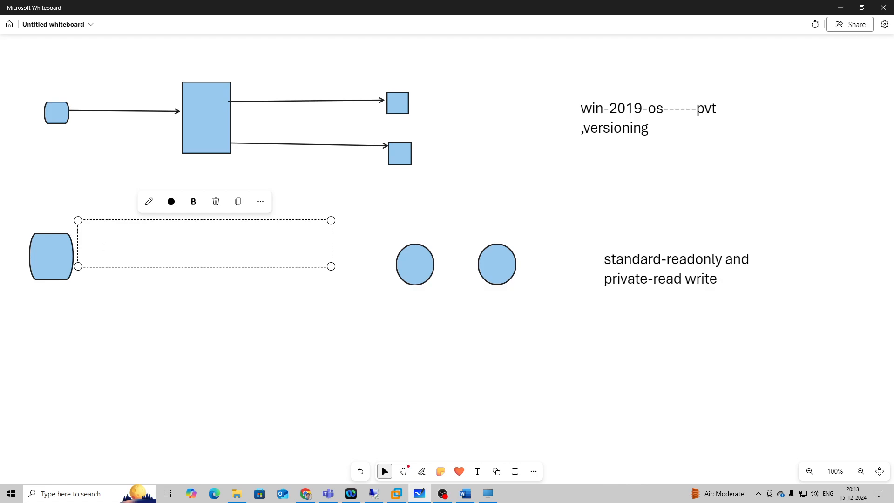
{"action": "type", "text": "version"}
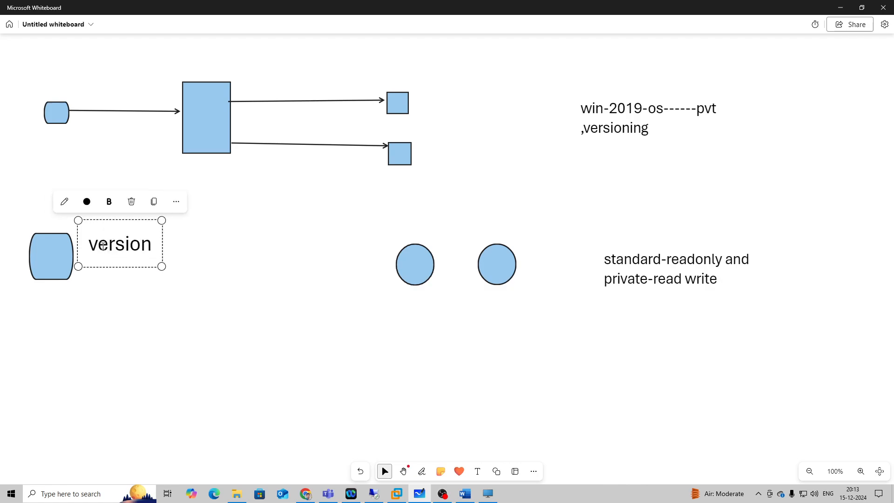
{"action": "type", "text": "-m"}
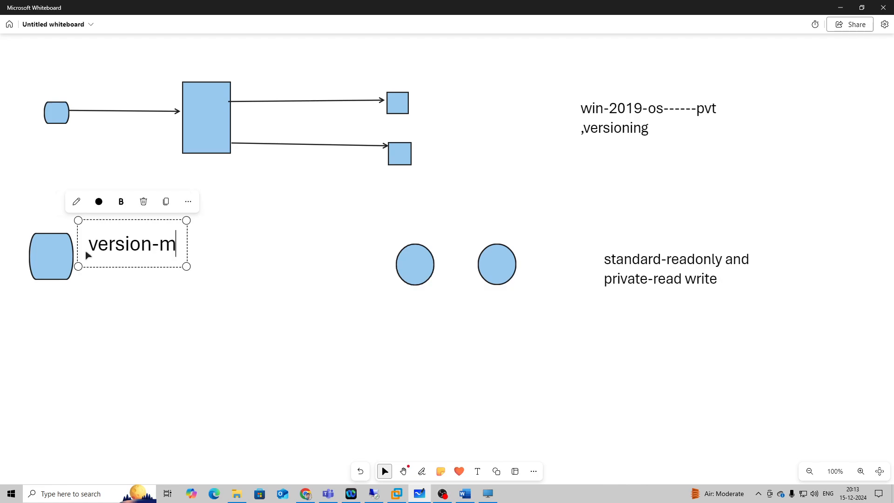
{"action": "type", "text": "aintenan"}
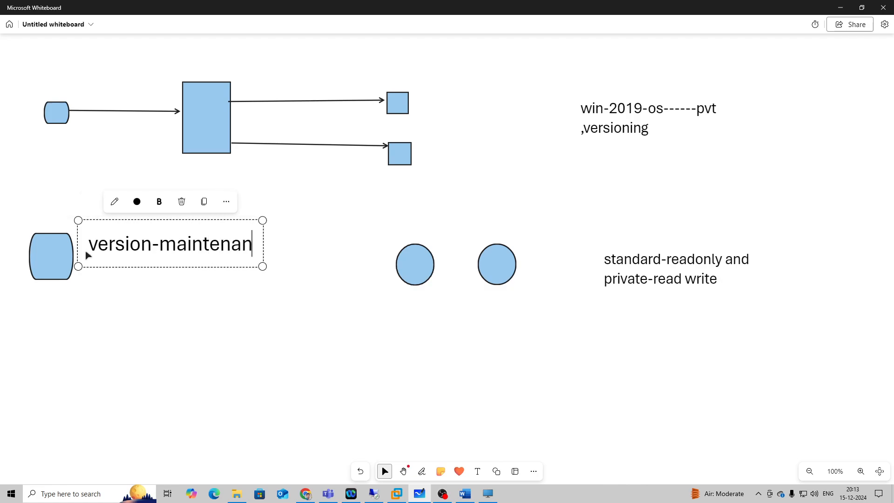
{"action": "type", "text": "ce"}
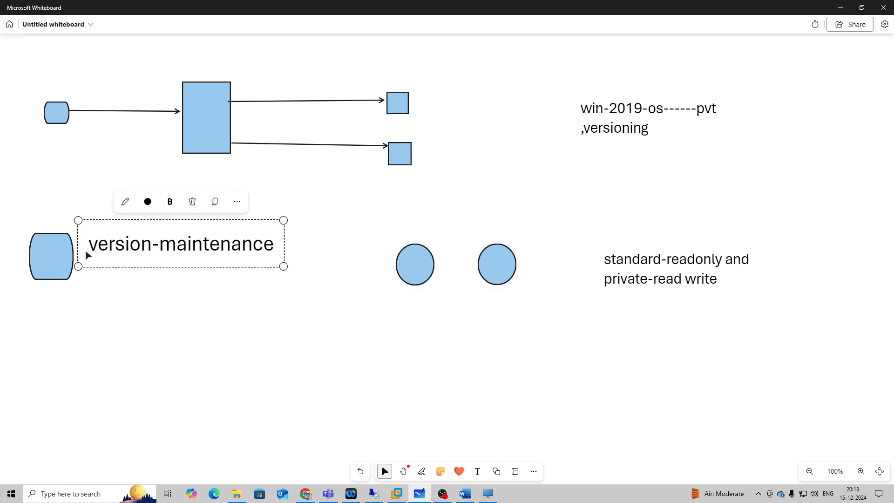
{"action": "type", "text": " mode"}
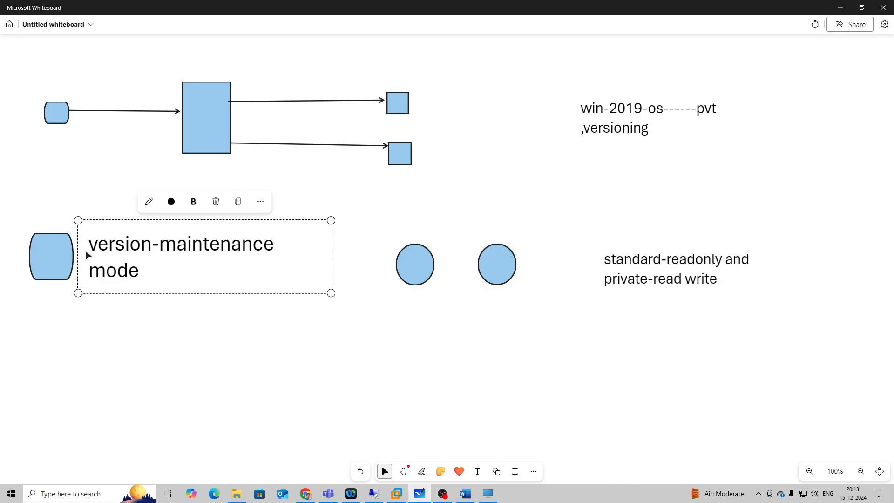
{"action": "type", "text": " (rea"}
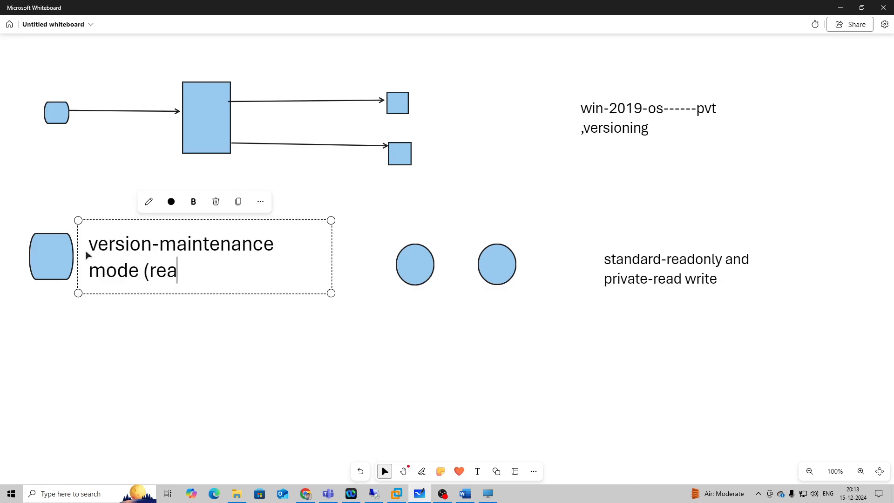
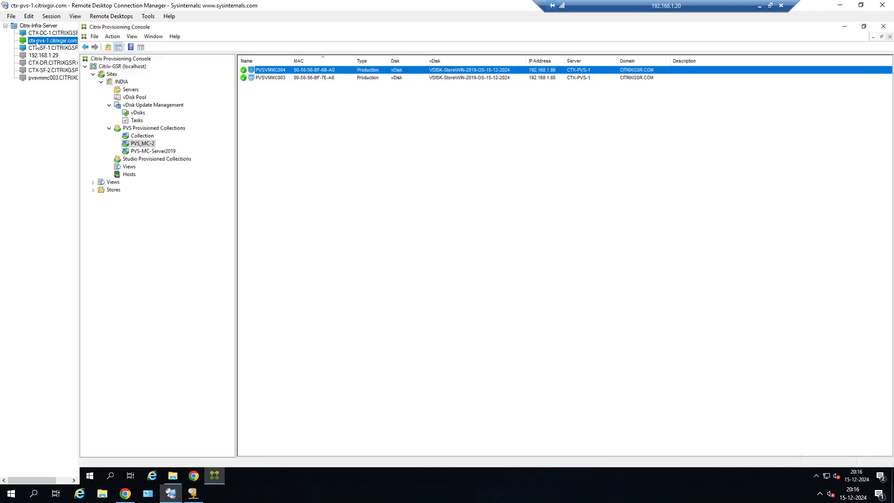
Compare the actions available for the WIN-2019-OS -Notepa++ and WIN-2019-OS-15-12-2024 vDisks in the INDIA site's vDisk Pool
{"action": "left_click", "coordinate": [135, 98]}
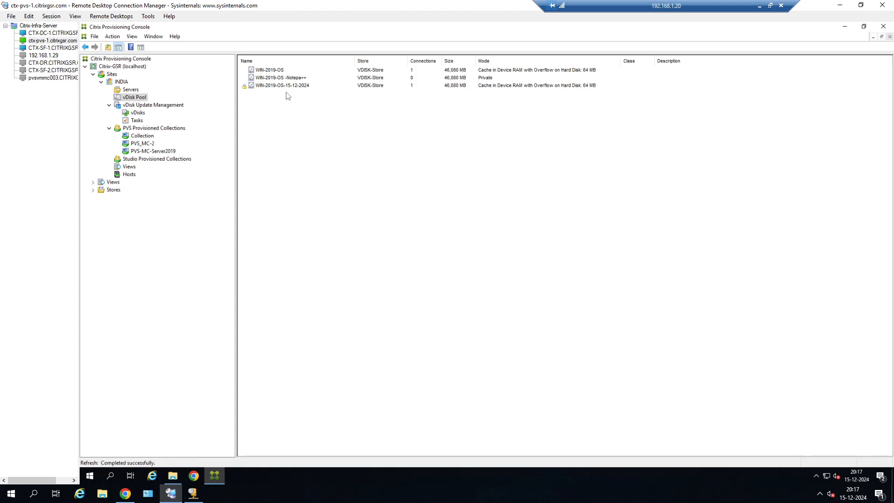
{"action": "left_click", "coordinate": [298, 79]}
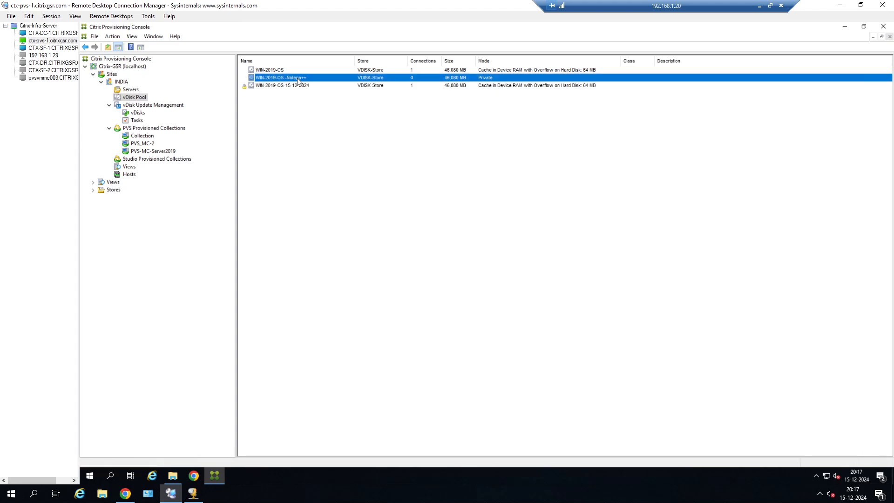
{"action": "right_click", "coordinate": [298, 79]}
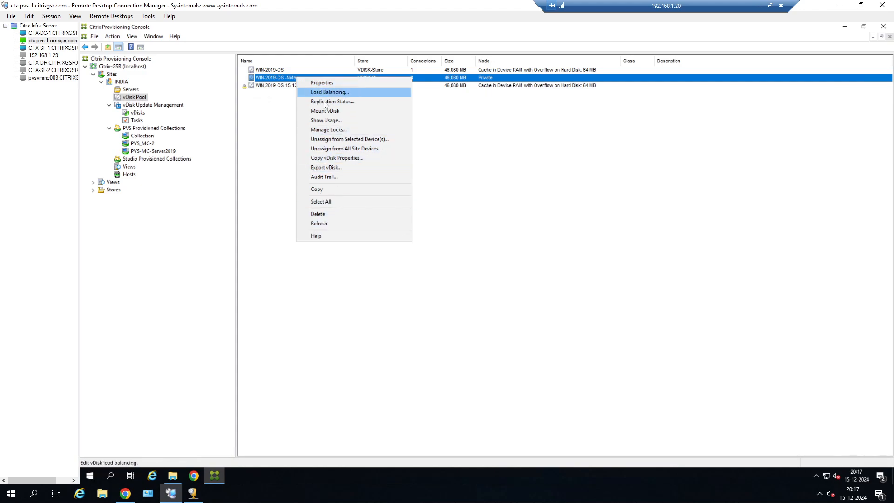
{"action": "left_click", "coordinate": [268, 119]}
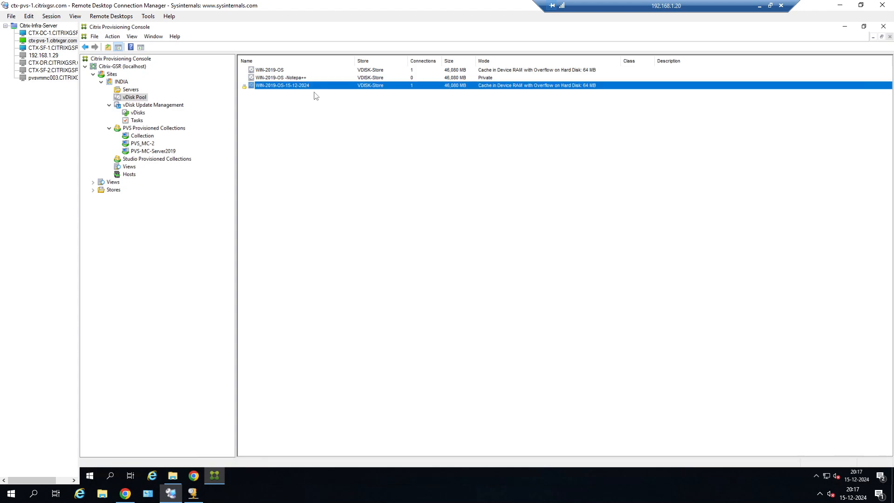
{"action": "right_click", "coordinate": [311, 87]}
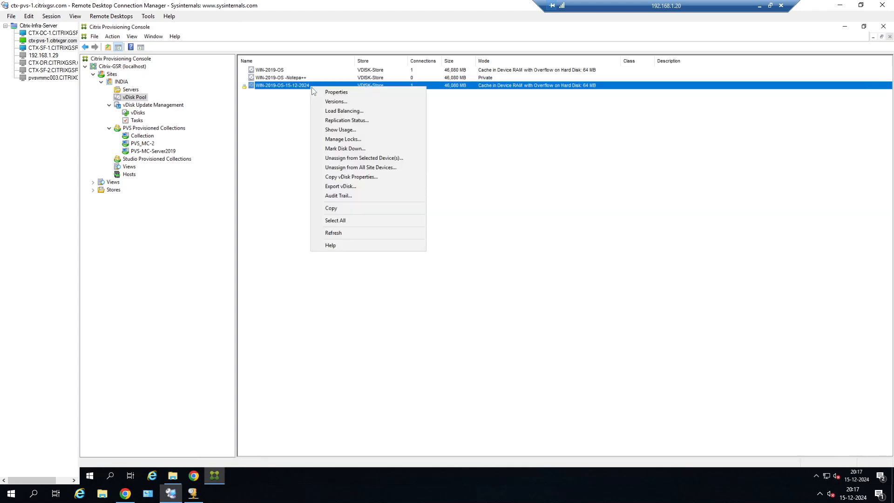
{"action": "left_click", "coordinate": [346, 102]}
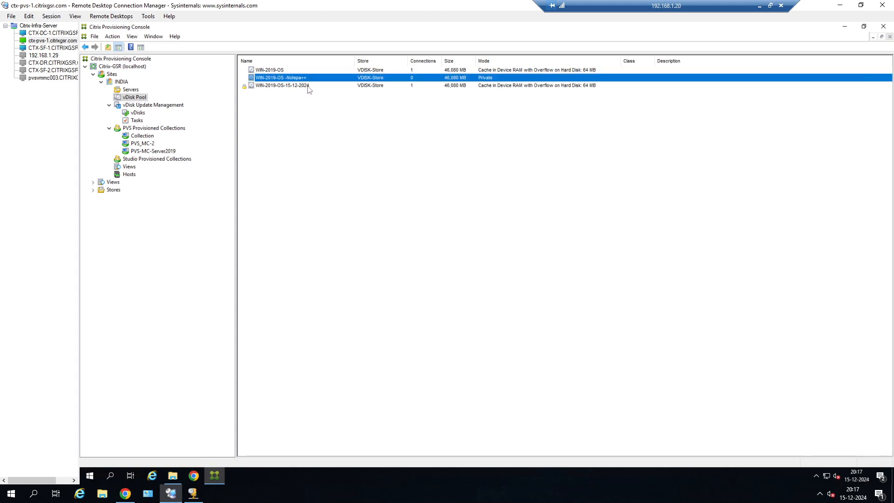
{"action": "right_click", "coordinate": [311, 79]}
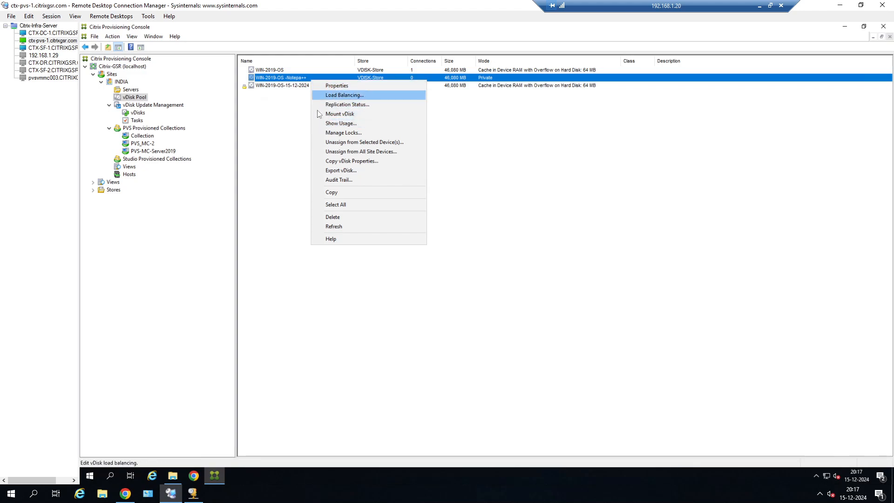
{"action": "left_click", "coordinate": [342, 95]}
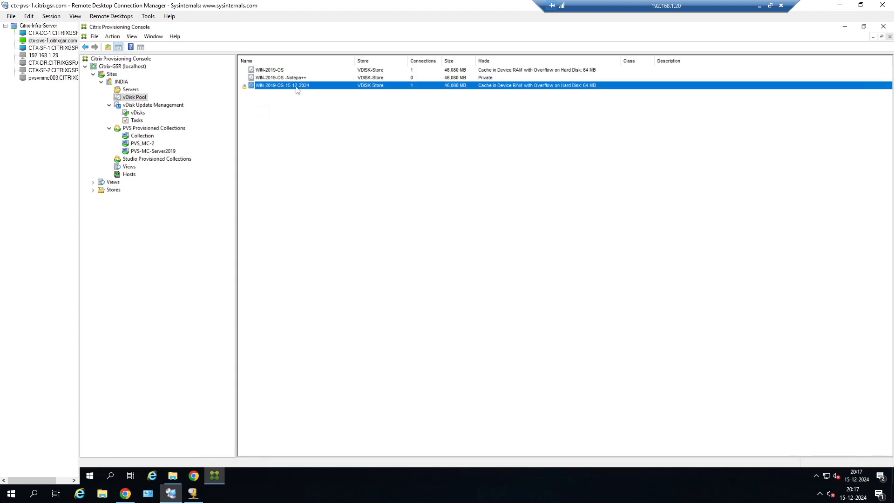
Review the version list of the WIN-2019-OS-15-12-2024 vDisk and close it without creating a version
{"action": "right_click", "coordinate": [299, 90]}
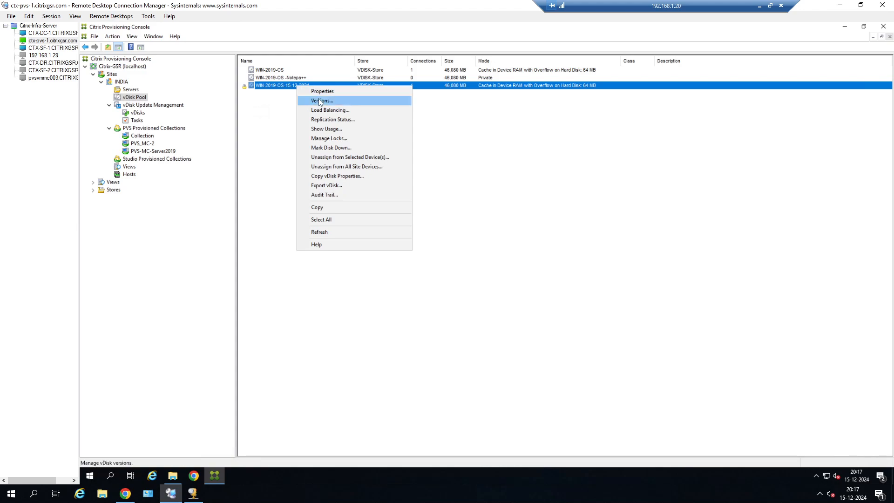
{"action": "left_click", "coordinate": [320, 101]}
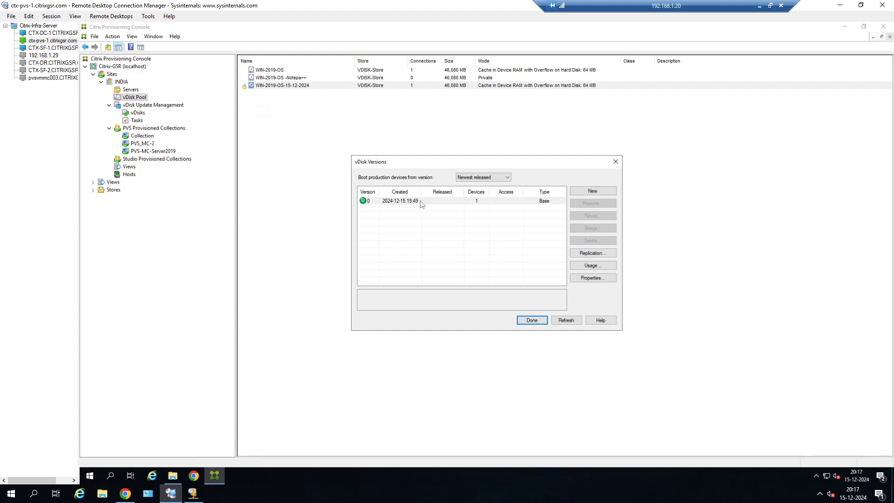
{"action": "left_click", "coordinate": [532, 321]}
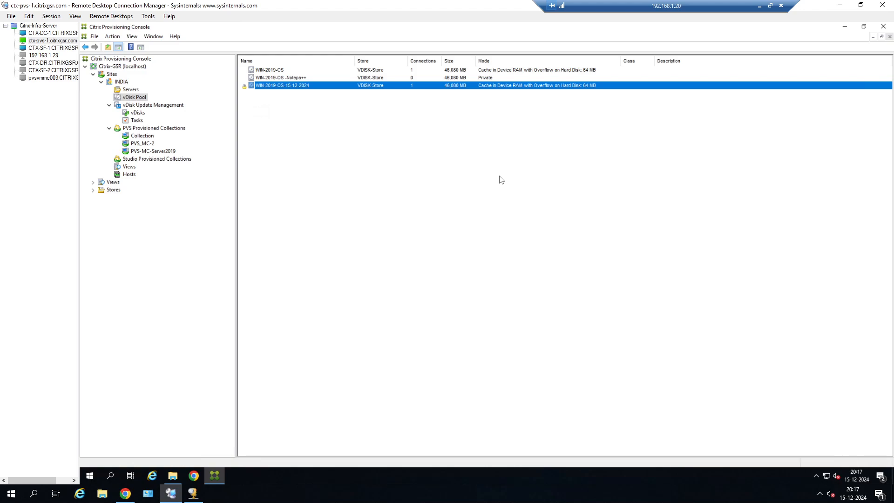
{"action": "right_click", "coordinate": [388, 87]}
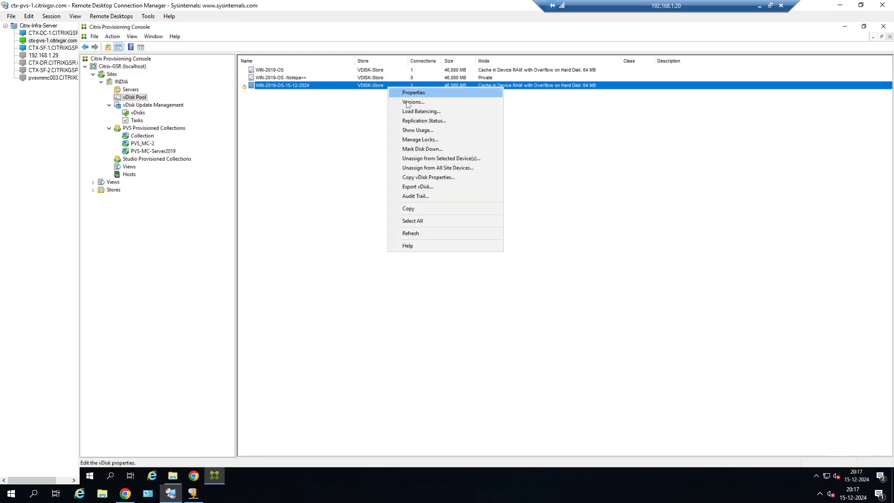
{"action": "left_click", "coordinate": [411, 102]}
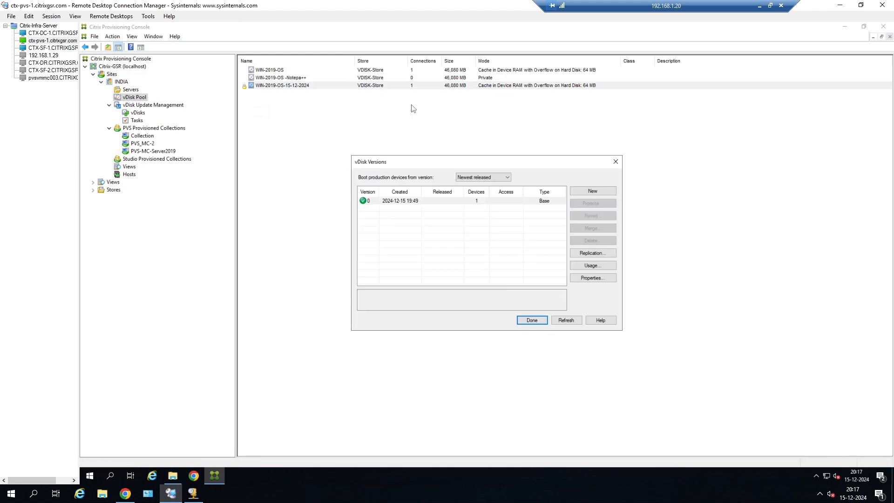
{"action": "left_click", "coordinate": [471, 205]}
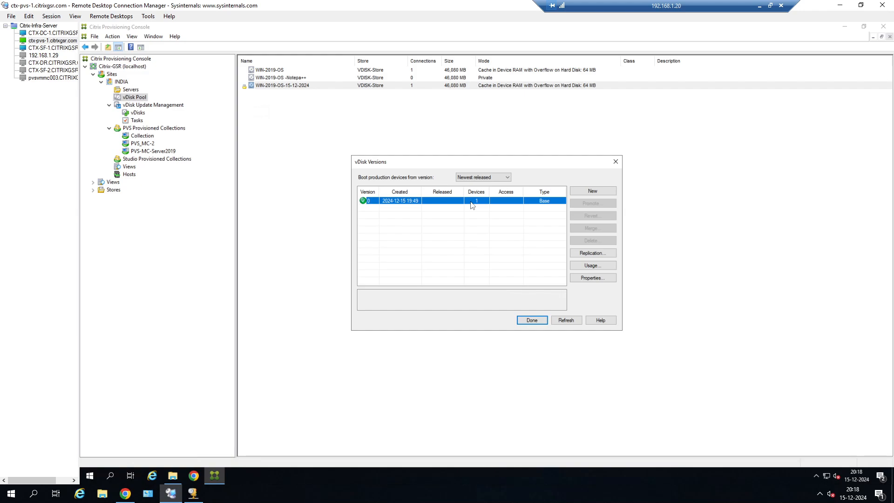
{"action": "left_click", "coordinate": [532, 320]}
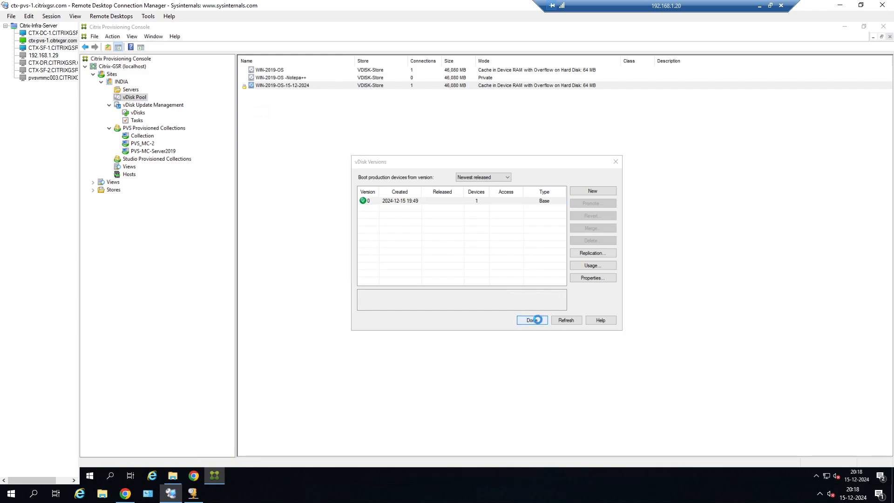
Inspect the general properties and assigned vDisk of target device PVSVMMC004 in the PVS_MC-2 collection
{"action": "left_click", "coordinate": [150, 145]}
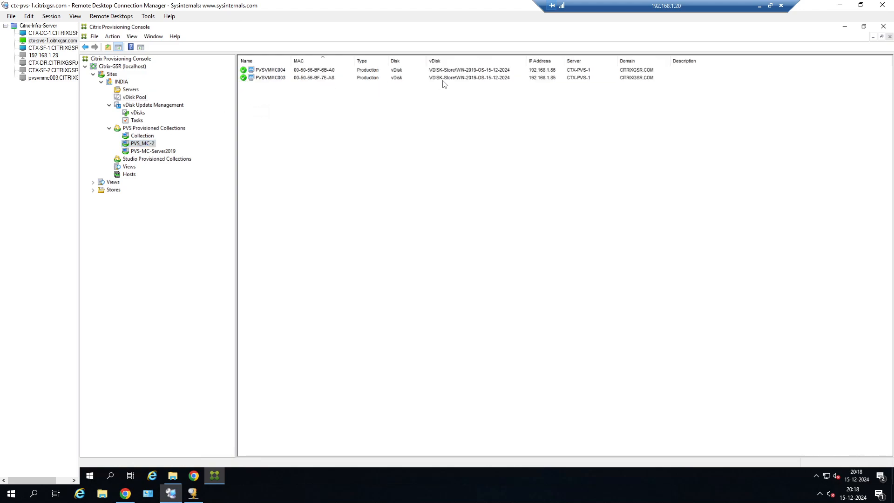
{"action": "left_click", "coordinate": [311, 78]}
{"action": "left_click", "coordinate": [307, 71]}
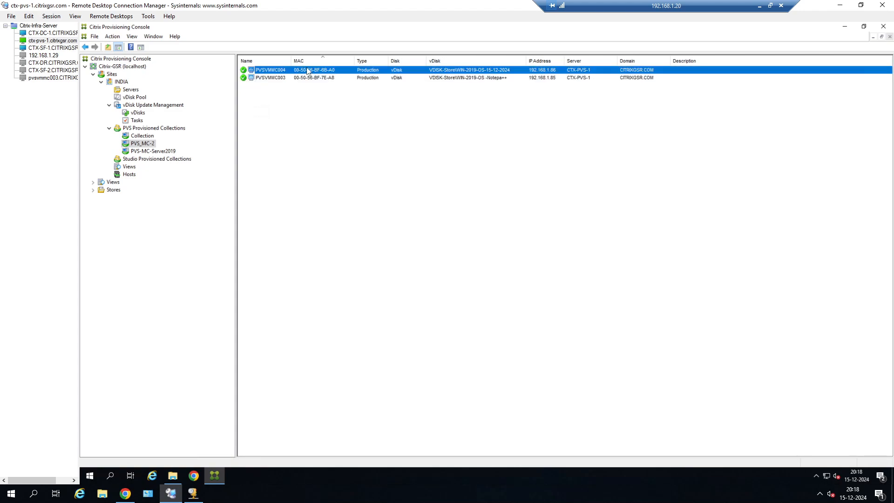
{"action": "right_click", "coordinate": [307, 71]}
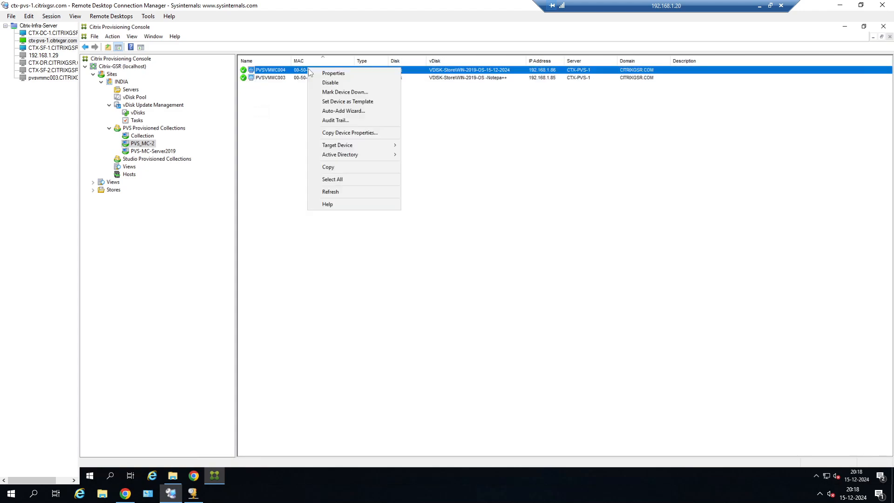
{"action": "left_click", "coordinate": [334, 74]}
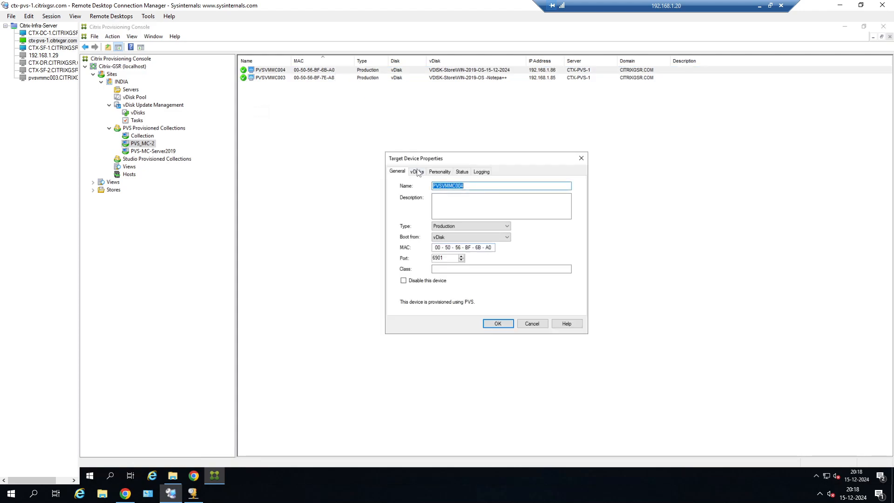
{"action": "left_click", "coordinate": [417, 172]}
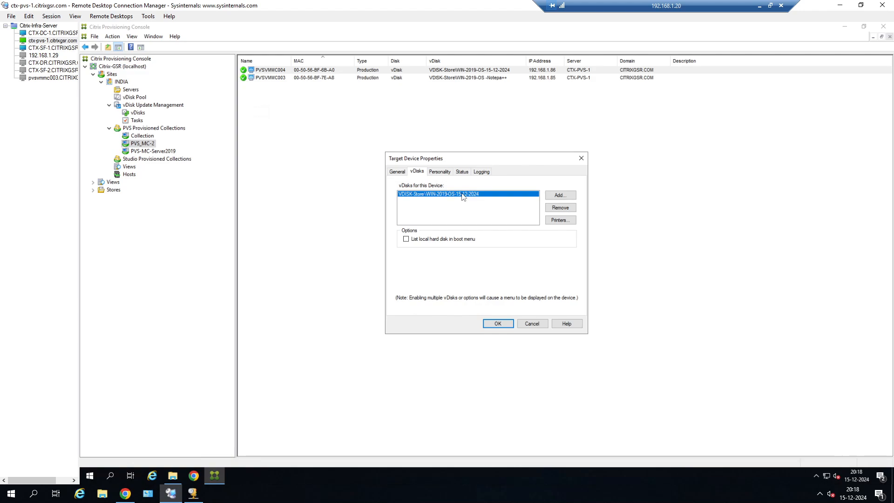
{"action": "left_click", "coordinate": [398, 172]}
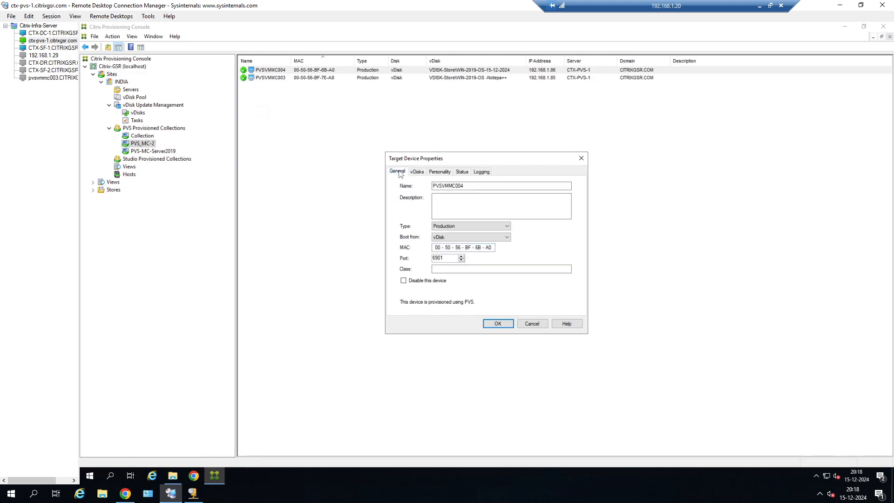
Switch the type of target device PVSVMMC004 to Maintenance as a trial, and set it back to Production
{"action": "left_click", "coordinate": [455, 228]}
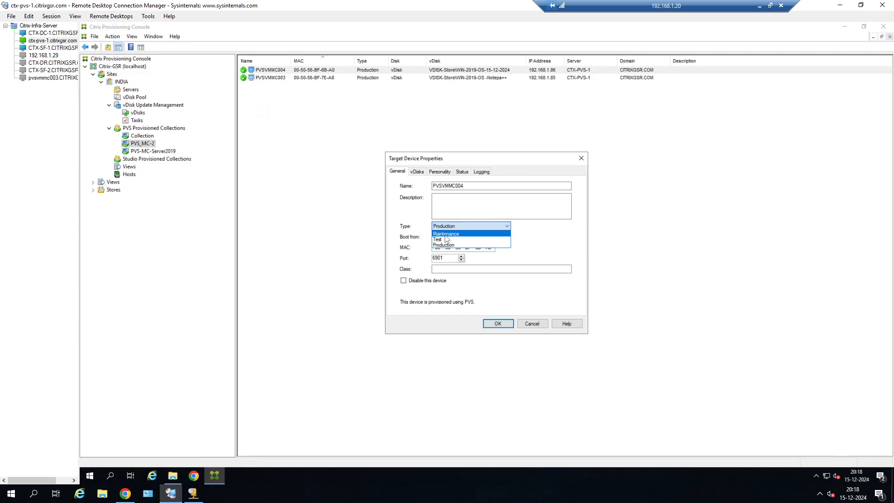
{"action": "left_click", "coordinate": [456, 234]}
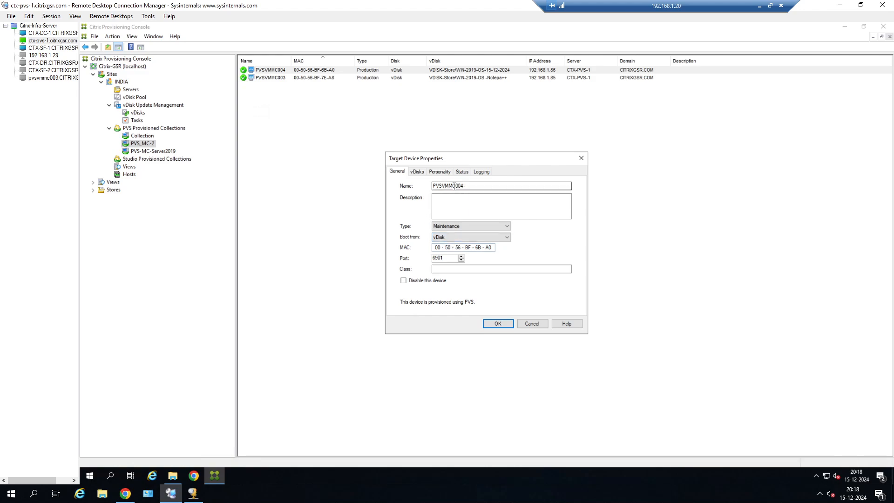
{"action": "left_click", "coordinate": [417, 172]}
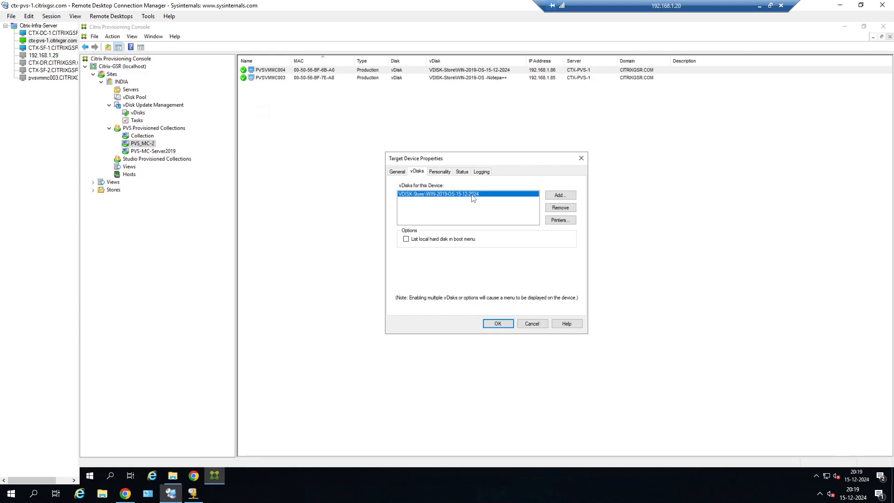
{"action": "left_click", "coordinate": [399, 172]}
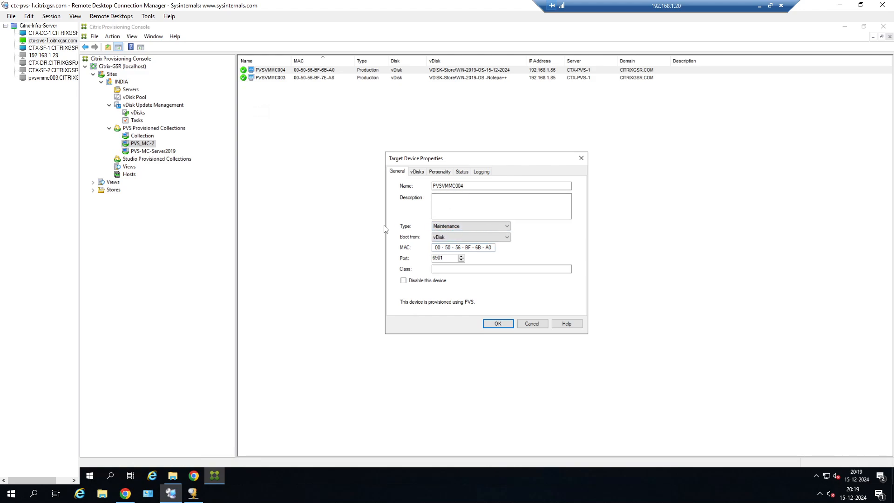
{"action": "left_click", "coordinate": [453, 228]}
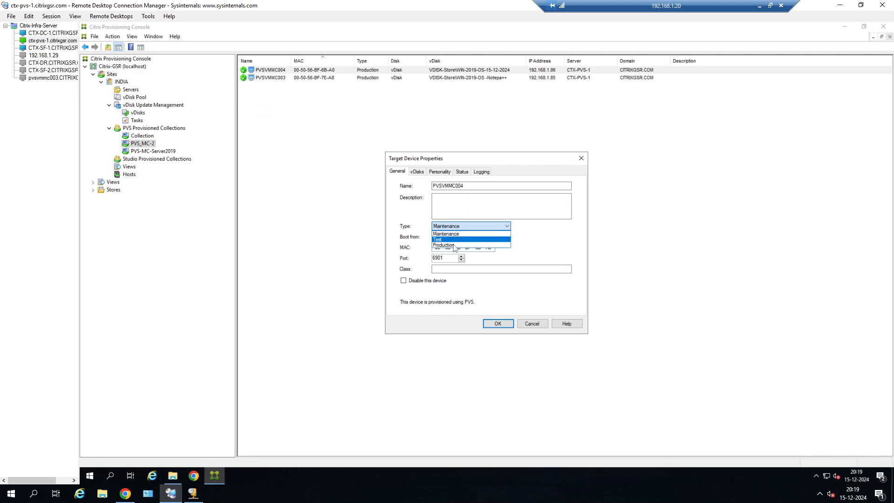
{"action": "left_click", "coordinate": [455, 248]}
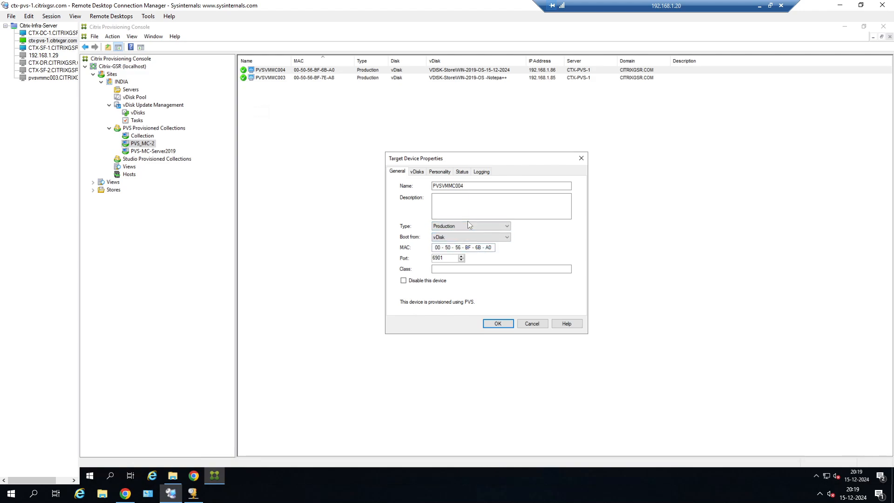
Set the type of target device PVSVMMC004 to Maintenance and save its properties
{"action": "left_click", "coordinate": [463, 225]}
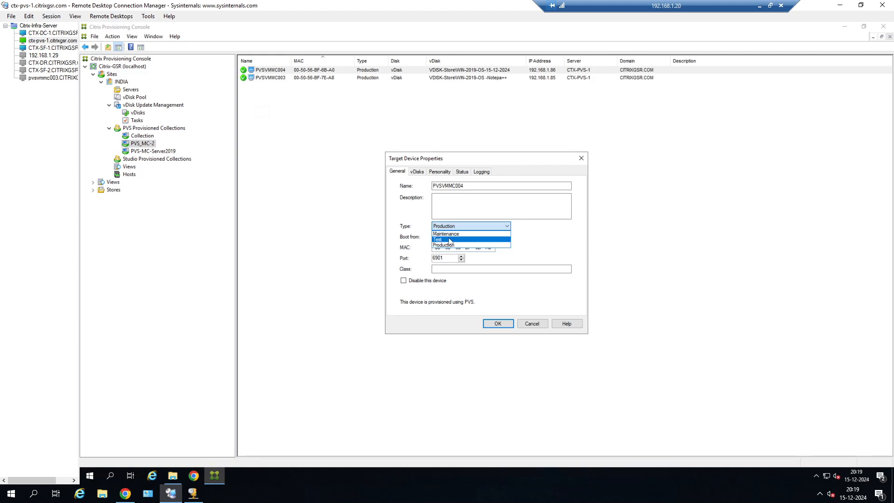
{"action": "left_click", "coordinate": [452, 234]}
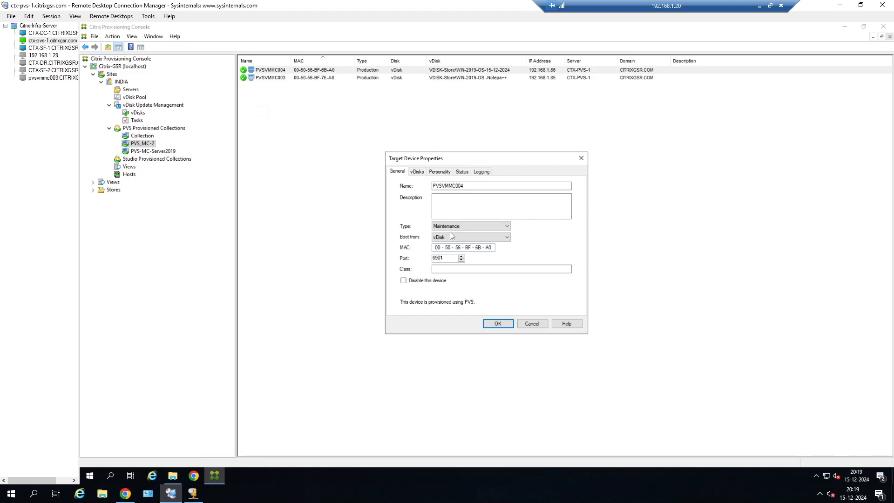
{"action": "left_click", "coordinate": [495, 323]}
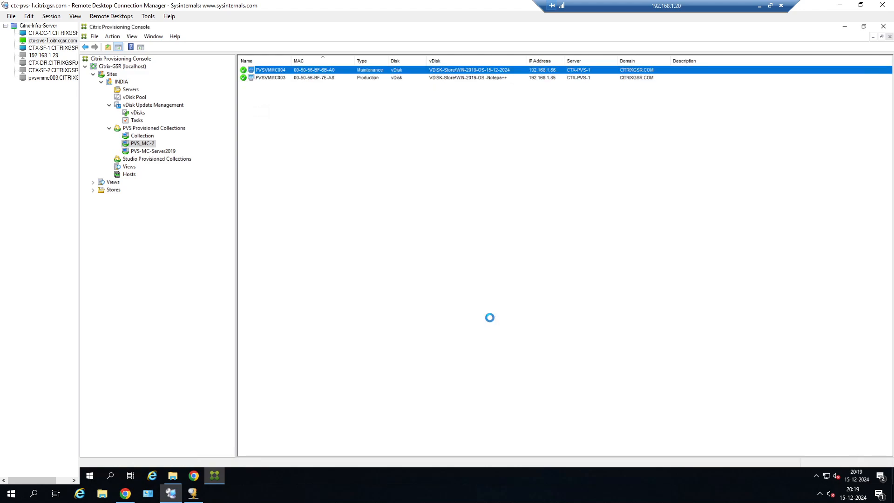
Switch to the vSphere Client and restart the guest OS of virtual machine PVSVMMC004, closing the stray Chrome sign-in window on the PVS server
{"action": "left_click", "coordinate": [193, 475]}
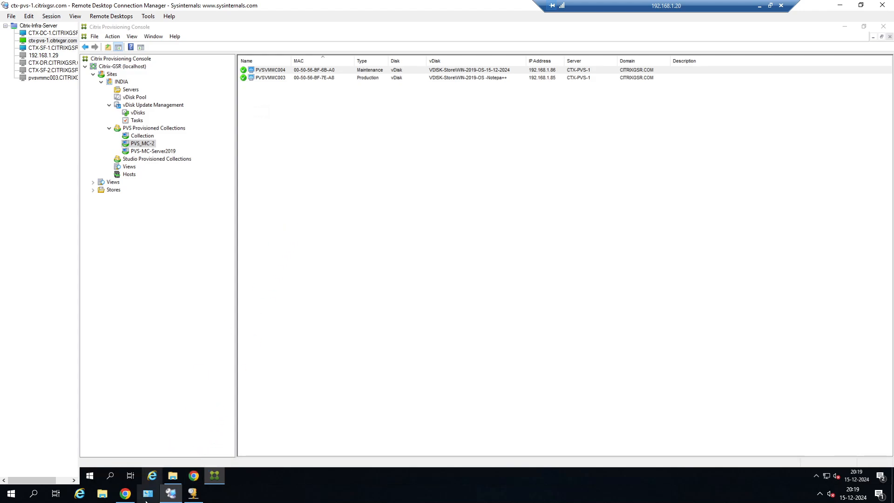
{"action": "left_click", "coordinate": [128, 494]}
{"action": "left_click", "coordinate": [36, 4]}
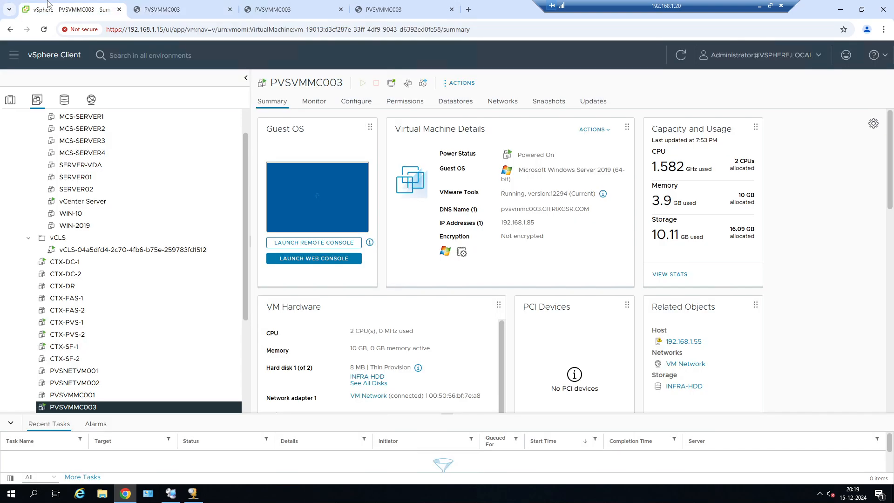
{"action": "scroll", "coordinate": [121, 359], "scroll_direction": "down", "scroll_amount": 2}
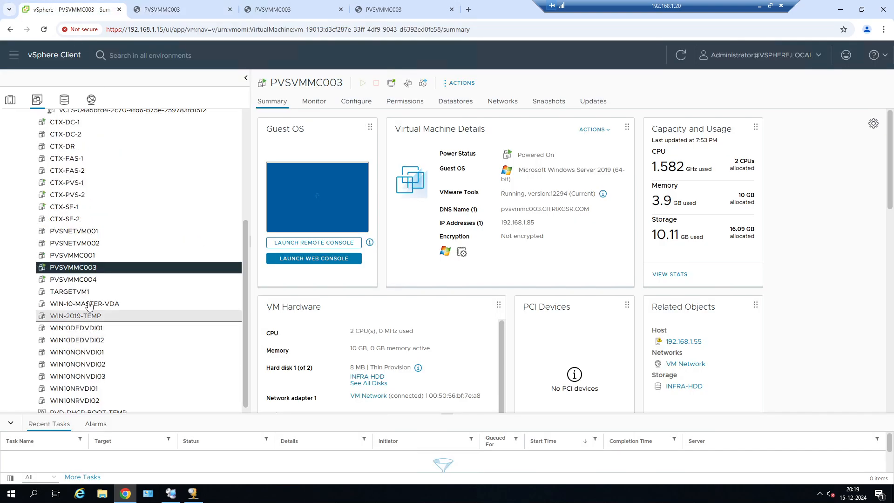
{"action": "left_click", "coordinate": [125, 279]}
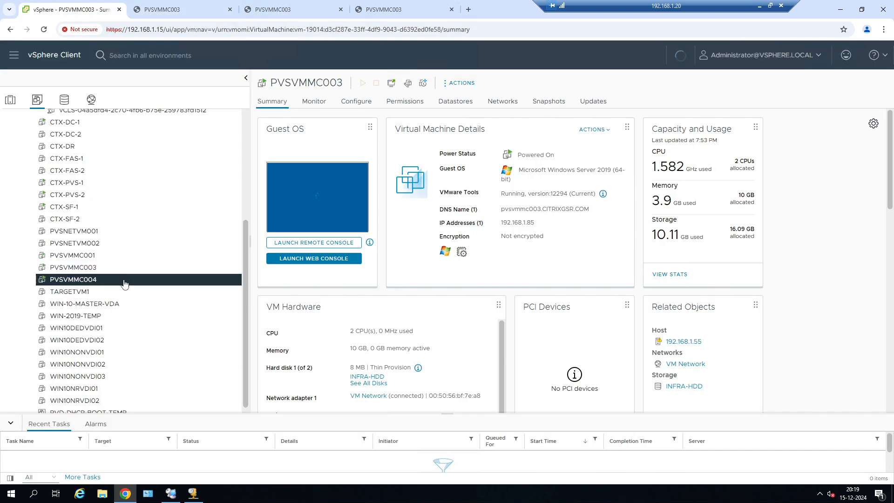
{"action": "left_click", "coordinate": [171, 494]}
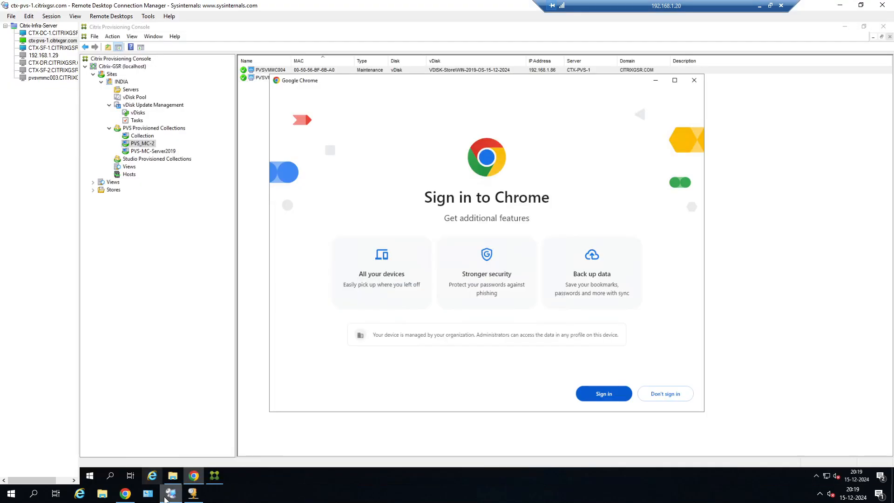
{"action": "left_click", "coordinate": [694, 80]}
{"action": "left_click", "coordinate": [124, 494]}
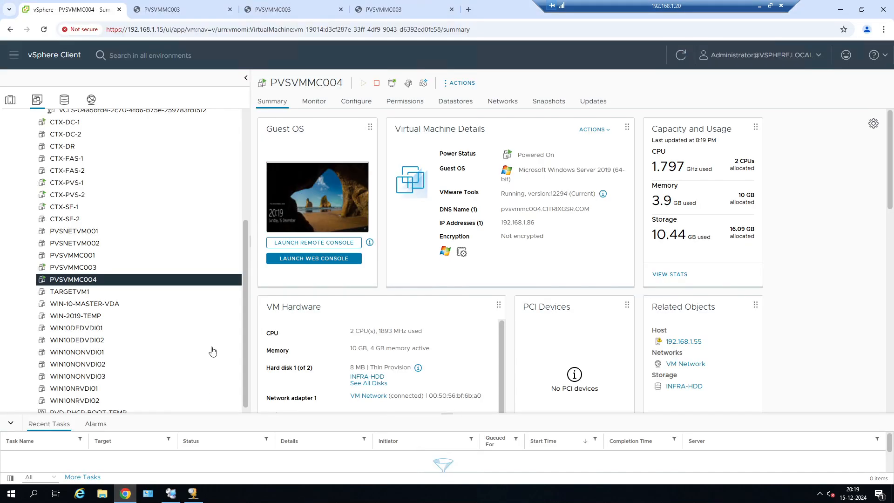
{"action": "left_click", "coordinate": [448, 84]}
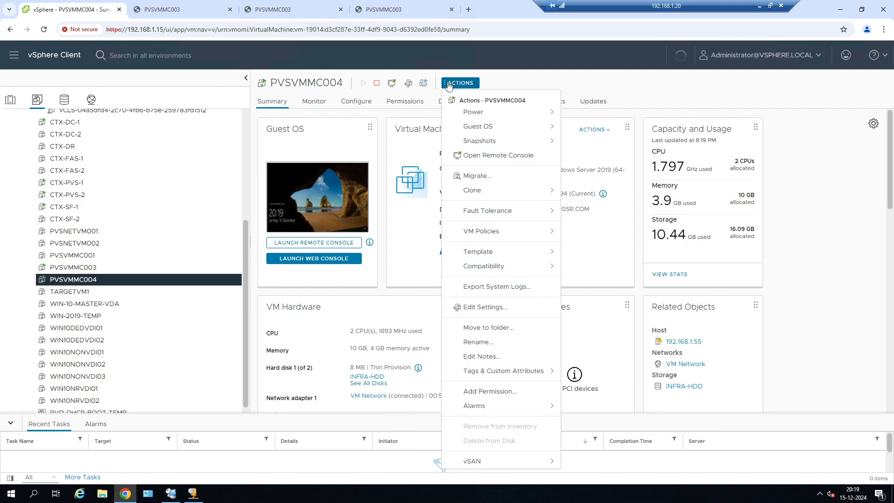
{"action": "mouse_move", "coordinate": [512, 112]}
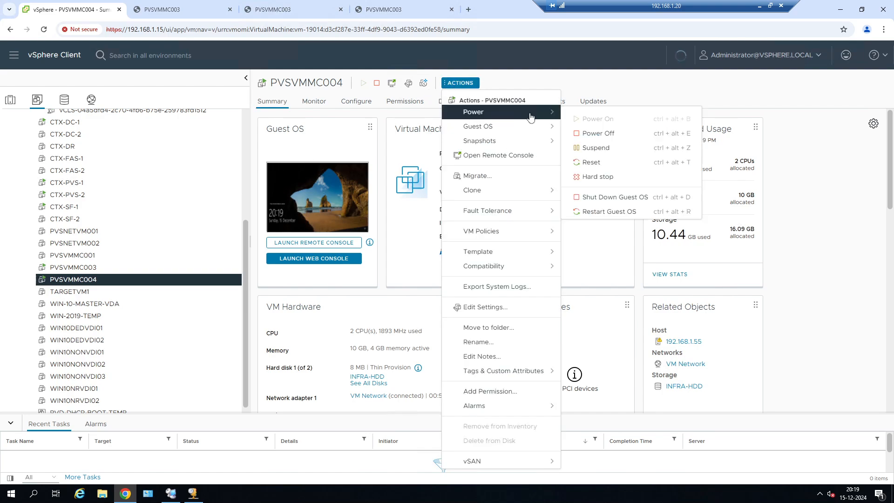
{"action": "left_click", "coordinate": [600, 211]}
{"action": "left_click", "coordinate": [554, 291]}
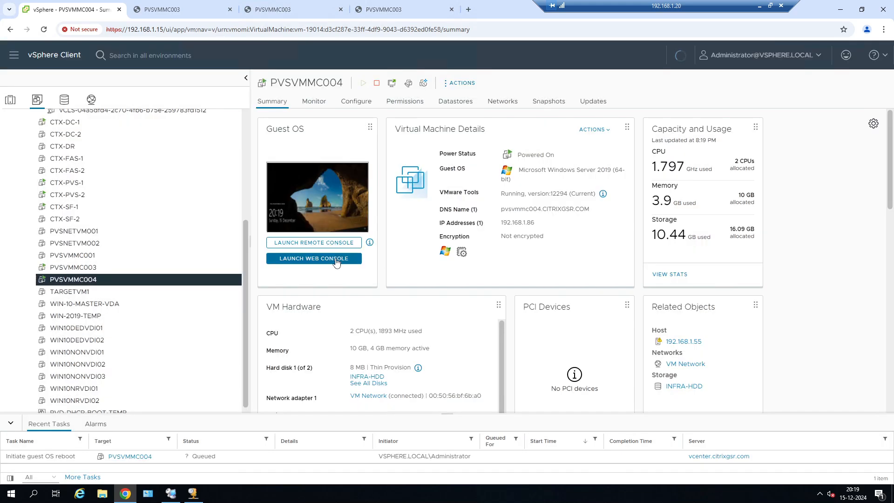
Open the web console of PVSVMMC004 and boot it from the WIN-2019-OS-15-12-2024 entry of the boot menu
{"action": "left_click", "coordinate": [317, 258]}
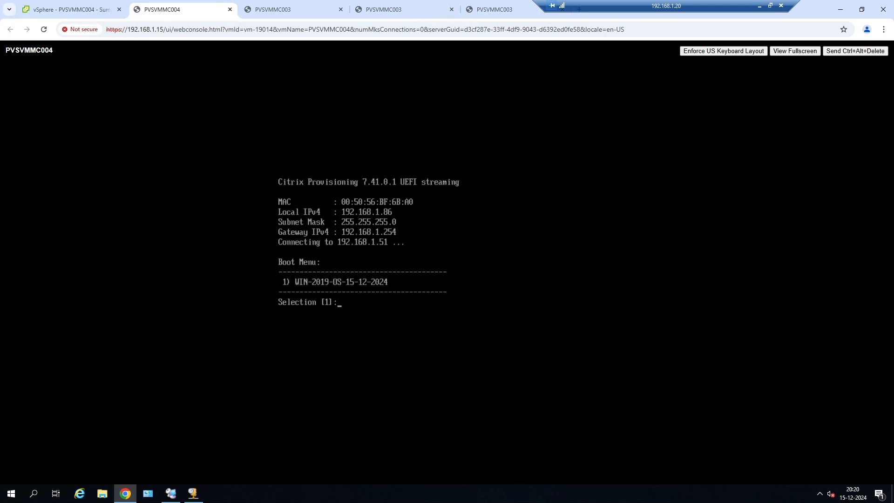
{"action": "key", "text": "Return"}
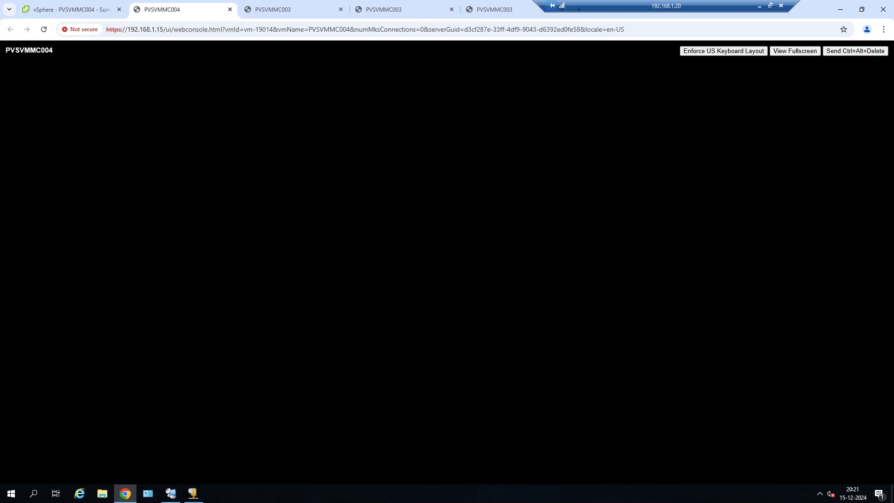
{"action": "left_click", "coordinate": [92, 6]}
{"action": "left_click", "coordinate": [228, 4]}
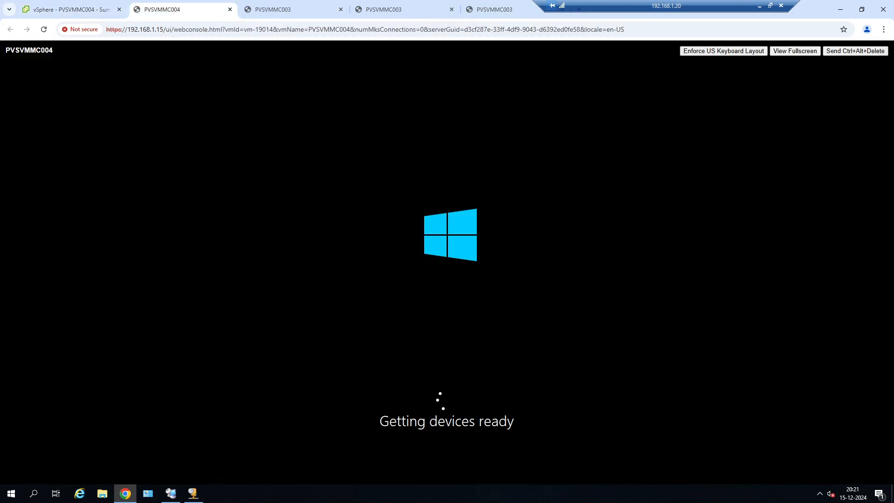
Check the console of virtual machine PVSVMMC003 in the vSphere Client and restart its guest OS
{"action": "left_click", "coordinate": [76, 11]}
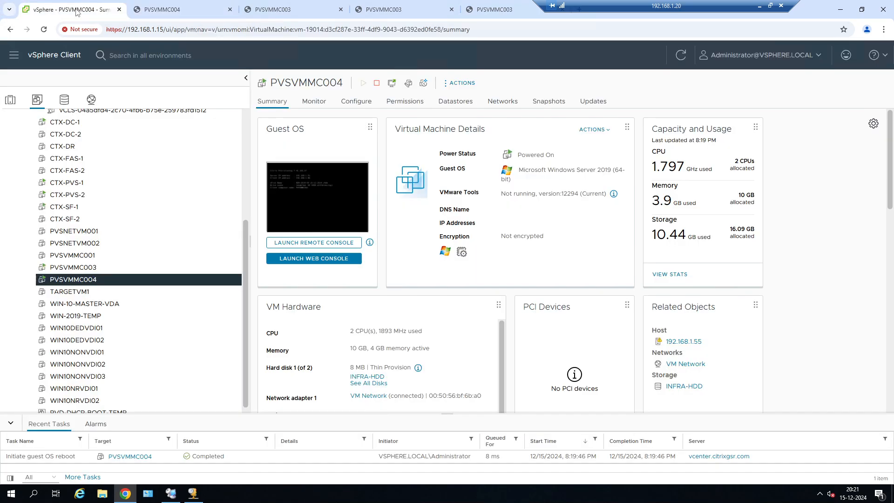
{"action": "left_click", "coordinate": [93, 268]}
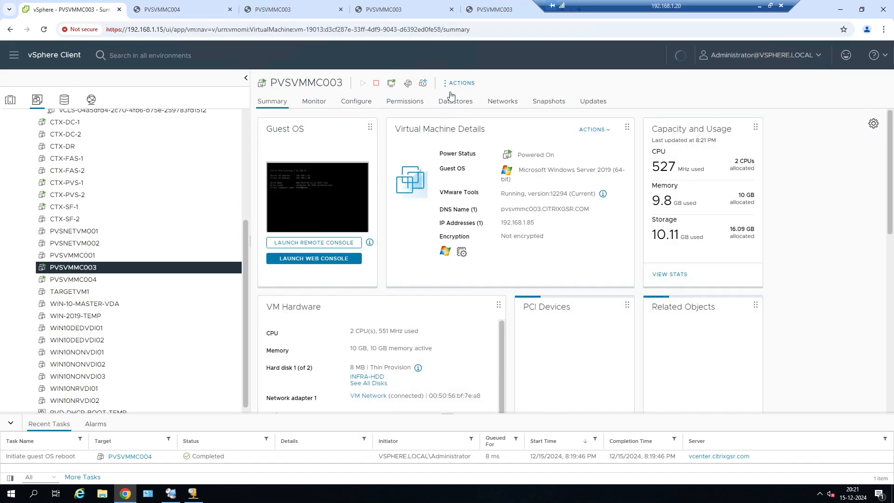
{"action": "left_click", "coordinate": [325, 189]}
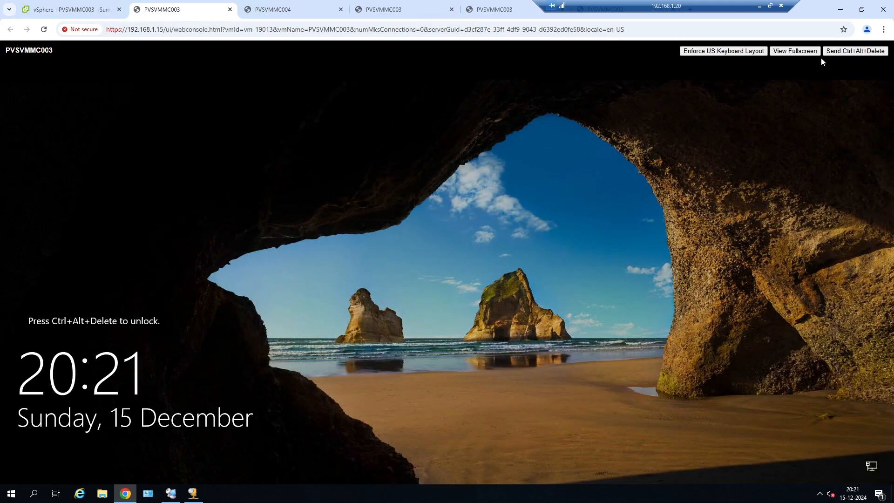
{"action": "left_click", "coordinate": [85, 5]}
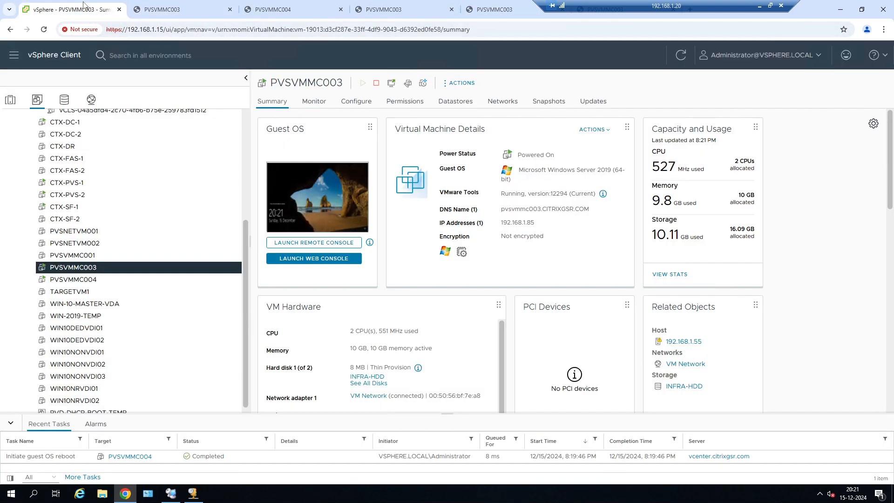
{"action": "left_click", "coordinate": [448, 84]}
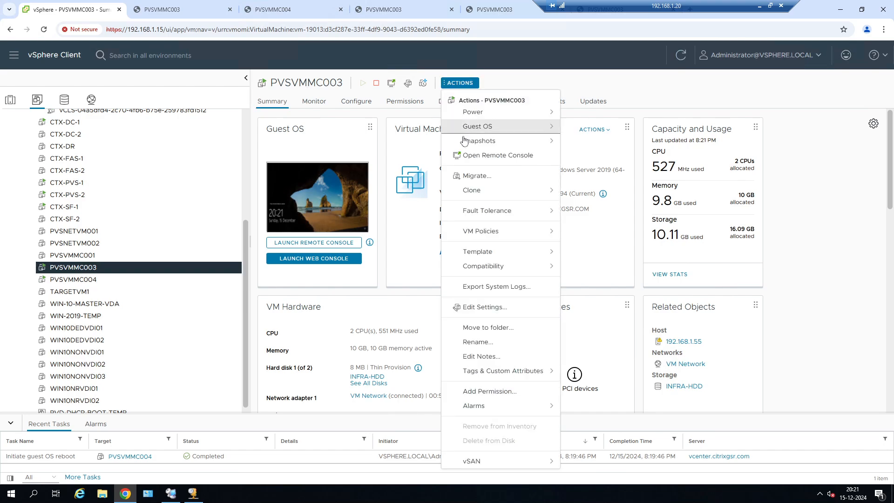
{"action": "mouse_move", "coordinate": [475, 112]}
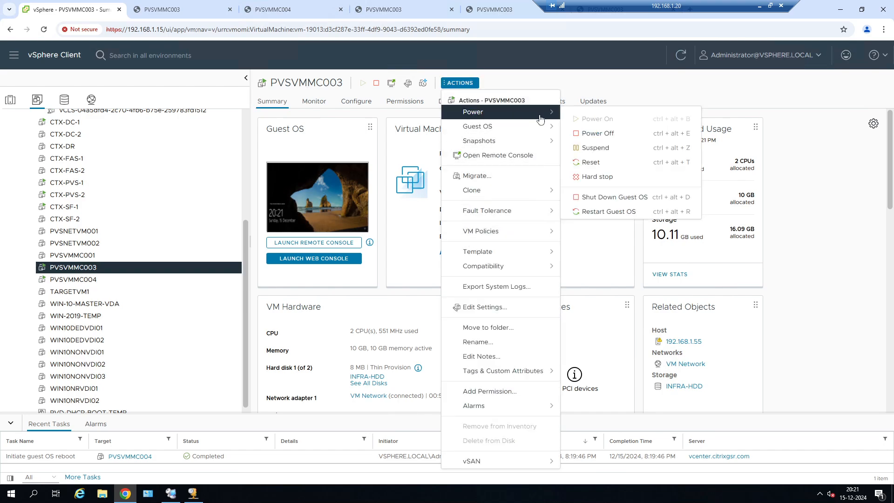
{"action": "left_click", "coordinate": [599, 212]}
{"action": "left_click", "coordinate": [552, 290]}
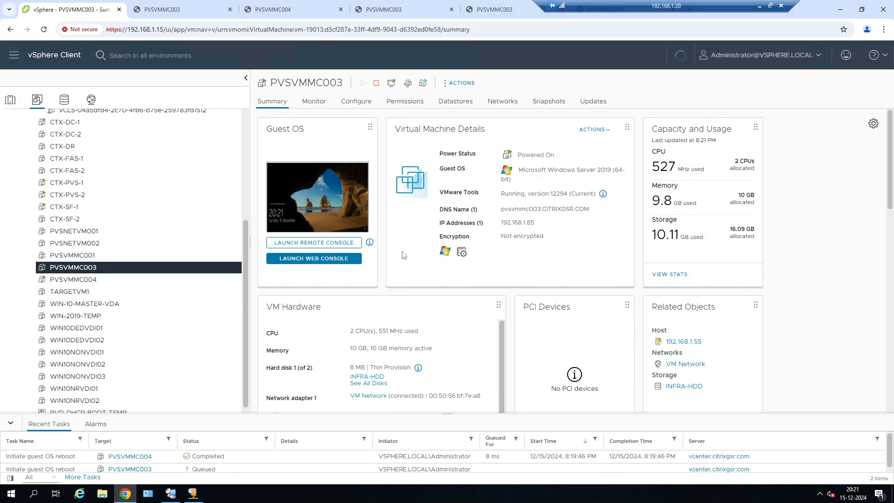
Follow the reboots of PVSVMMC003 and PVSVMMC004 in their web consoles and bring up the sign-in screen of PVSVMMC004
{"action": "left_click", "coordinate": [349, 259]}
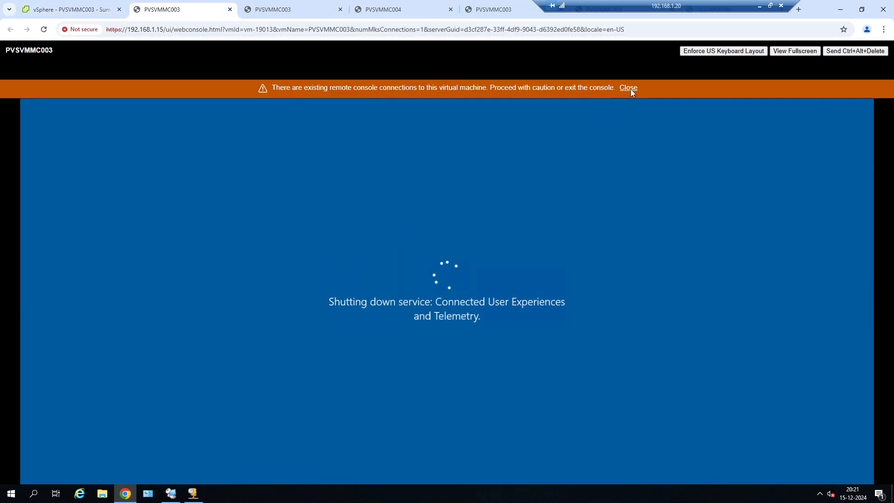
{"action": "left_click", "coordinate": [629, 88]}
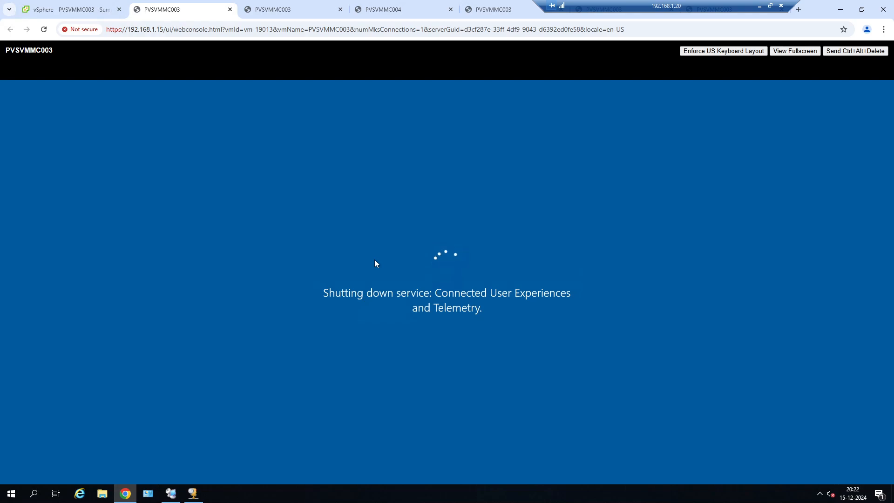
{"action": "left_click", "coordinate": [391, 9]}
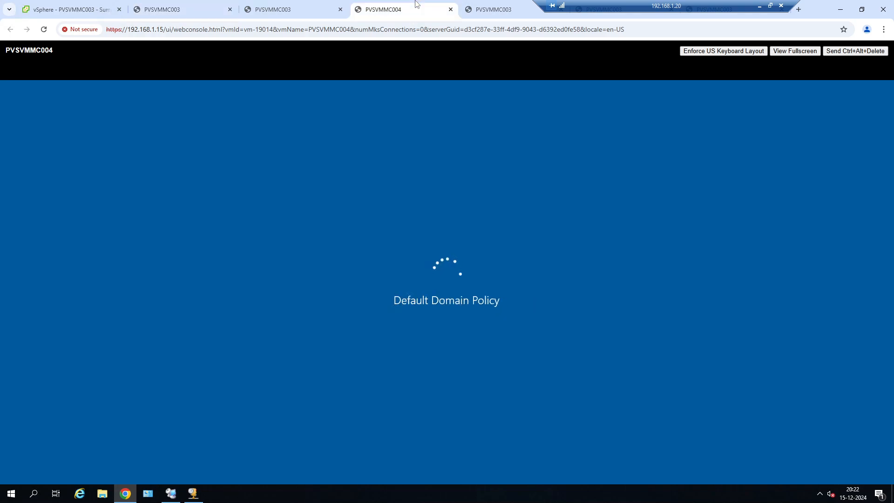
{"action": "left_click", "coordinate": [187, 4]}
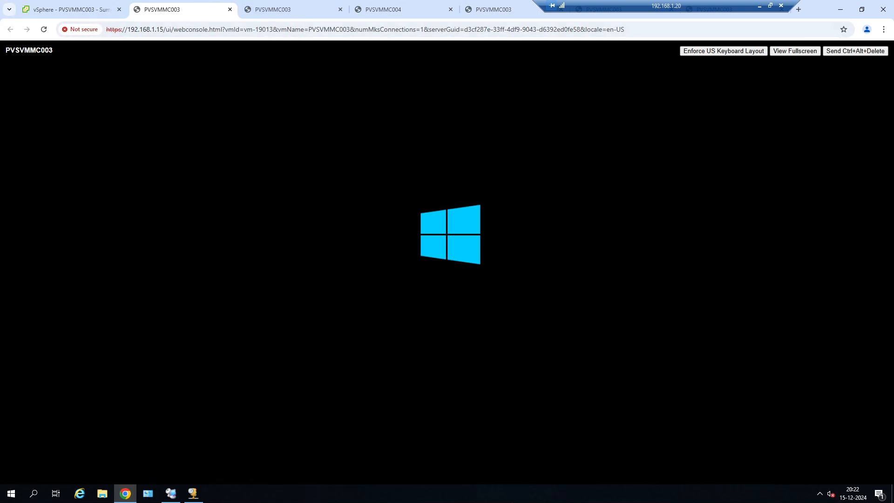
{"action": "left_click", "coordinate": [399, 4]}
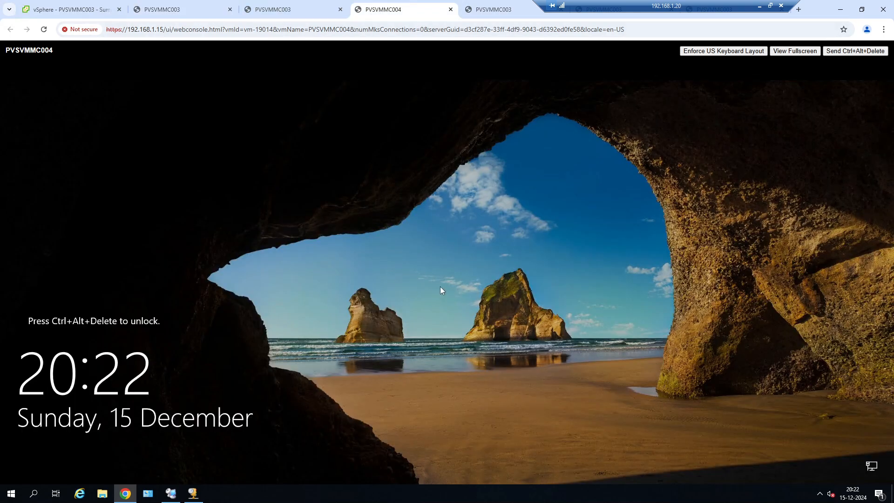
{"action": "left_click", "coordinate": [846, 51]}
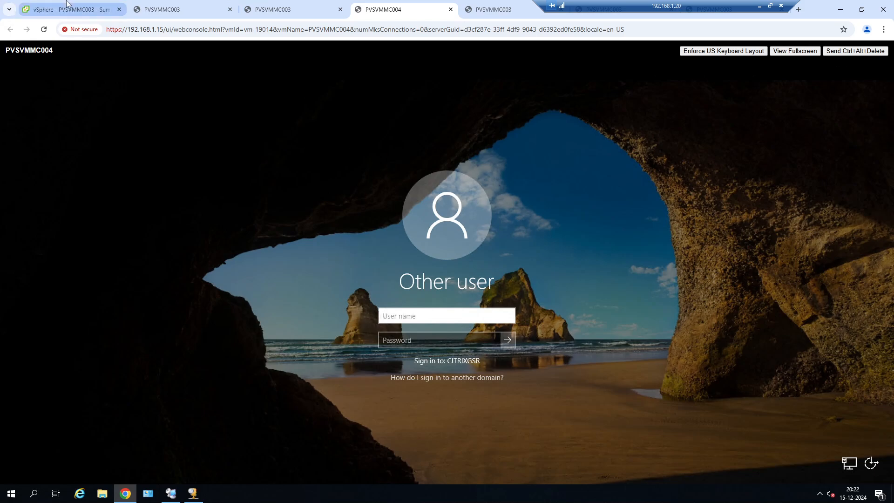
Select the DNS name of virtual machine PVSVMMC004 in its vSphere details for copying
{"action": "left_click", "coordinate": [68, 5]}
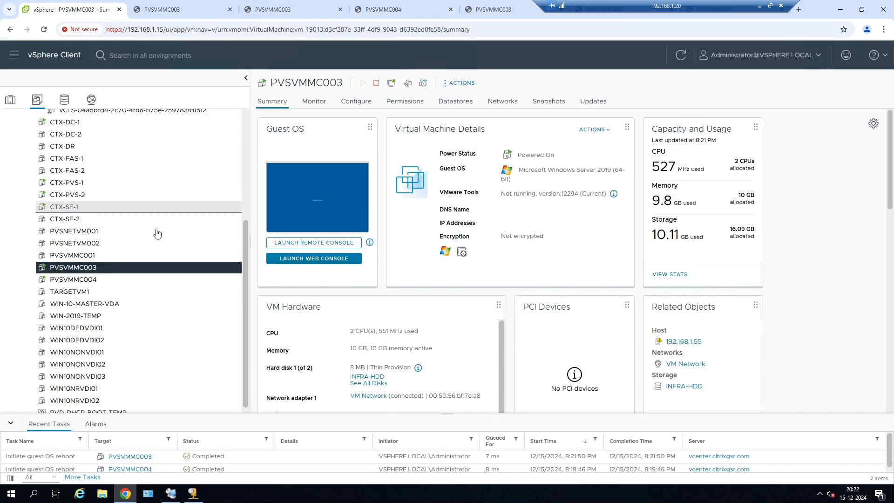
{"action": "left_click", "coordinate": [92, 279]}
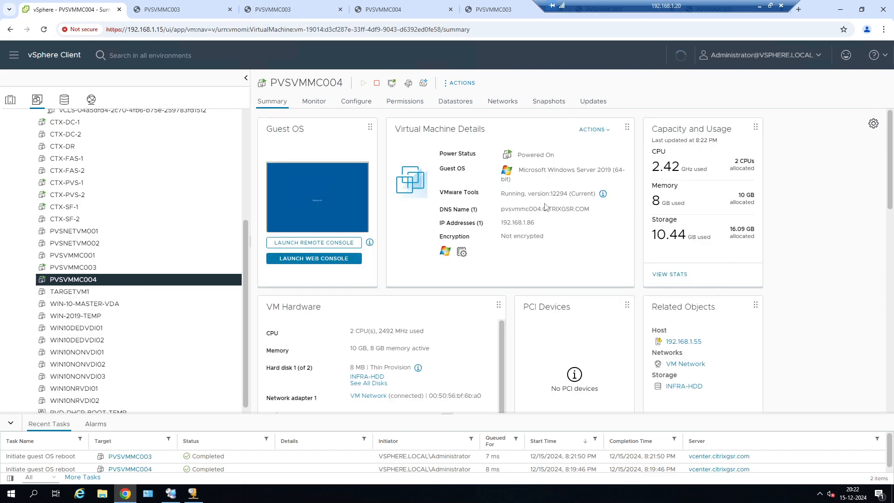
{"action": "left_click_drag", "start_coordinate": [590, 210], "coordinate": [499, 210]}
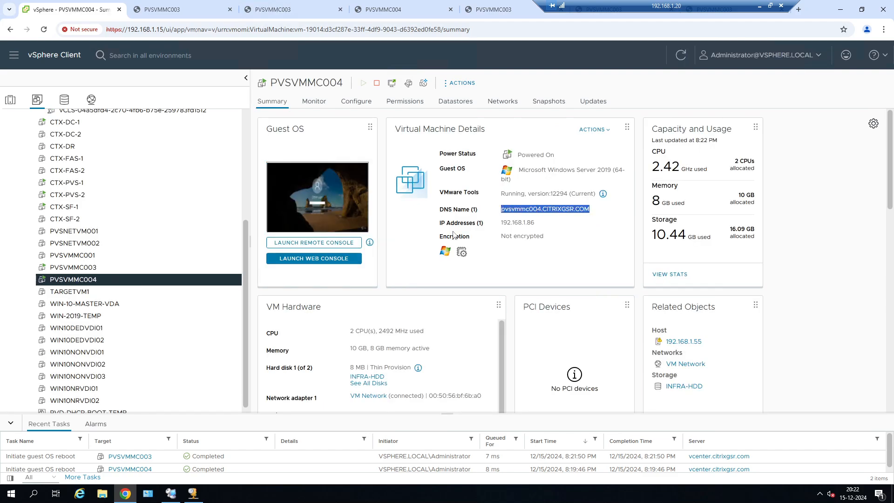
Switch to Remote Desktop Connection Manager and add the server pvsvmmc004.CITRIXGSR.COM to the Citrix-Infra-Server group
{"action": "left_click", "coordinate": [171, 493]}
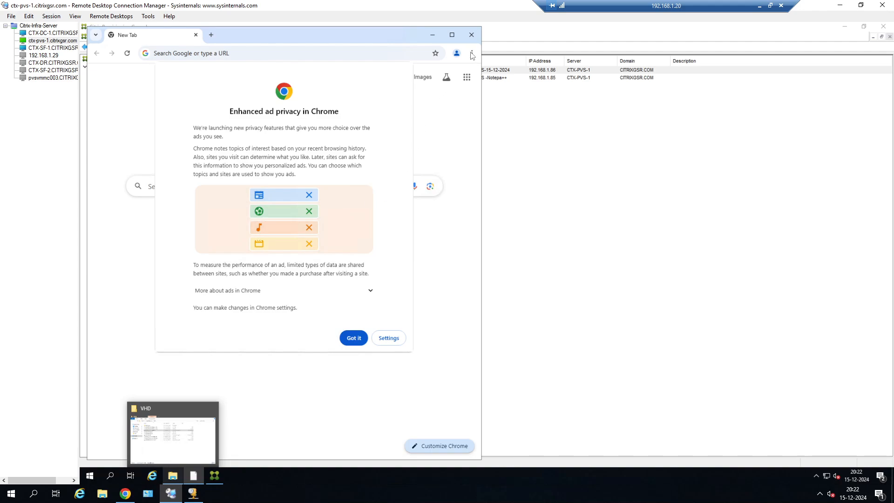
{"action": "left_click", "coordinate": [171, 494]}
{"action": "left_click", "coordinate": [171, 493]}
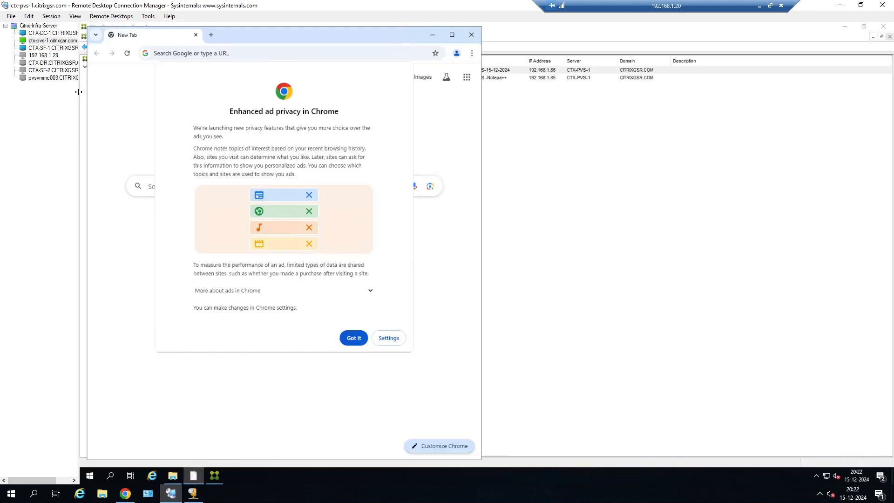
{"action": "right_click", "coordinate": [47, 32]}
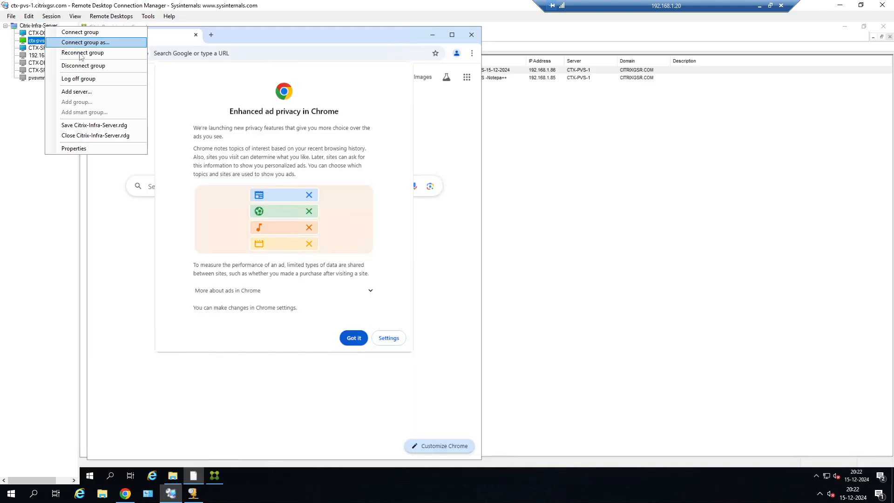
{"action": "left_click", "coordinate": [60, 93]}
{"action": "type", "text": "pvsvmmc004.CITRIXGSR.COM"}
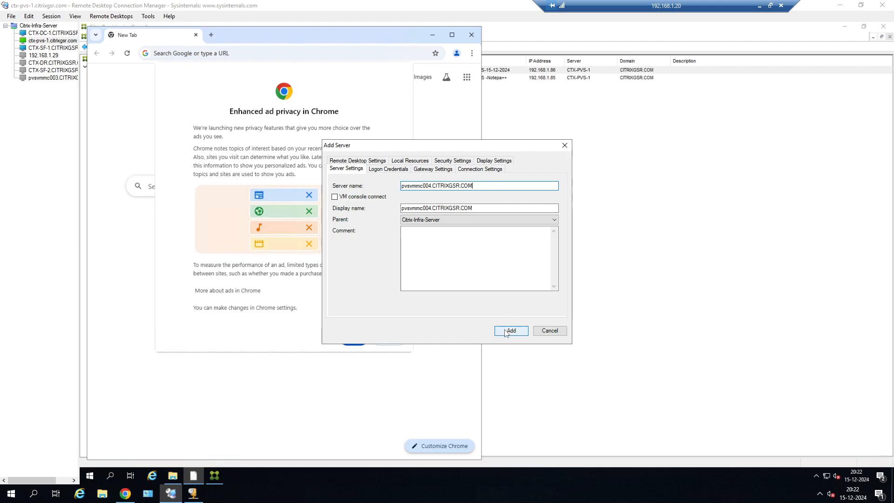
{"action": "key", "text": "Return"}
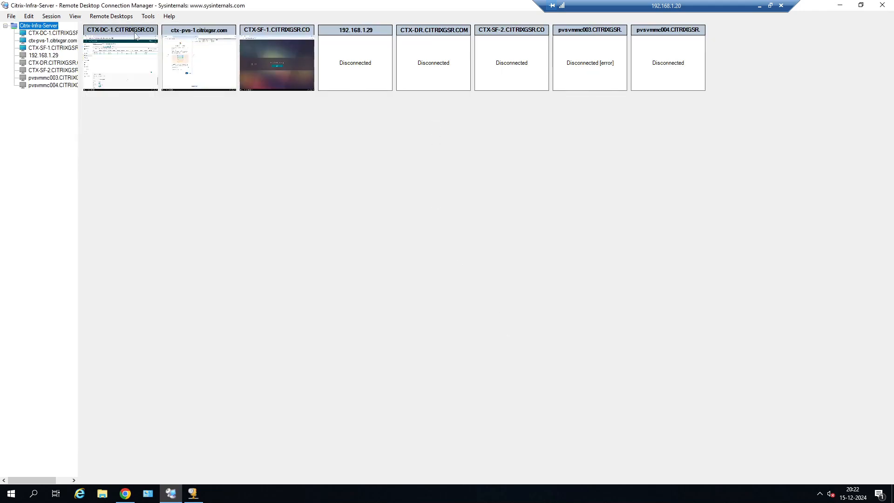
Connect to the pvsvmmc004.CITRIXGSR.COM server, entering the administrator account's password
{"action": "left_click", "coordinate": [48, 85]}
{"action": "right_click", "coordinate": [48, 87]}
{"action": "left_click", "coordinate": [82, 93]}
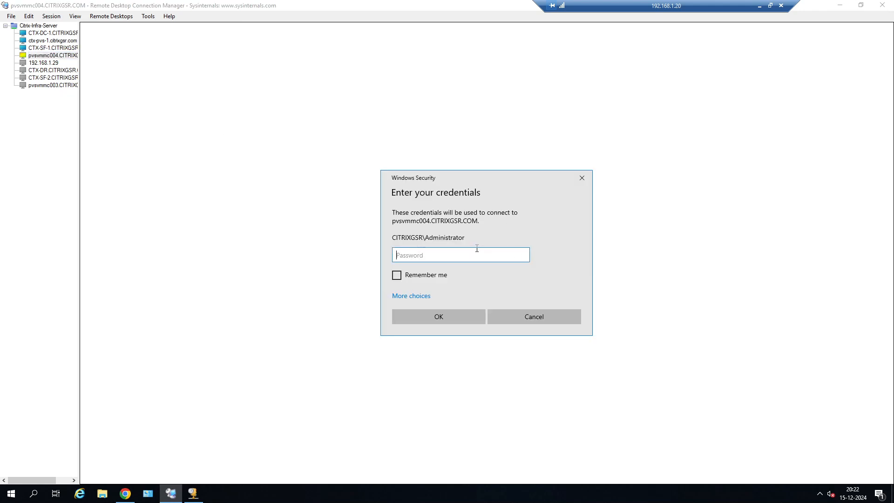
{"action": "type", "text": "•••••••••"}
{"action": "key", "text": "Return"}
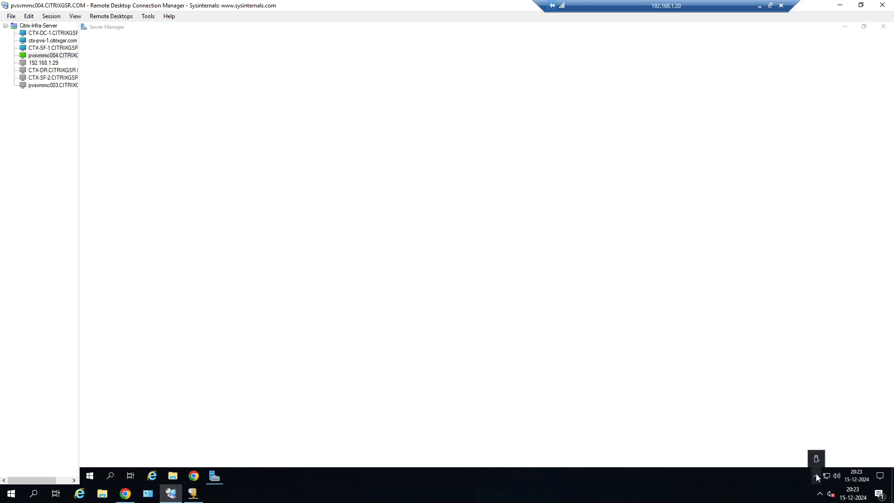
Close Server Manager on PVSVMMC004, check the vDisk and mode in Virtual Disk Status, and dismiss it
{"action": "left_click", "coordinate": [883, 26]}
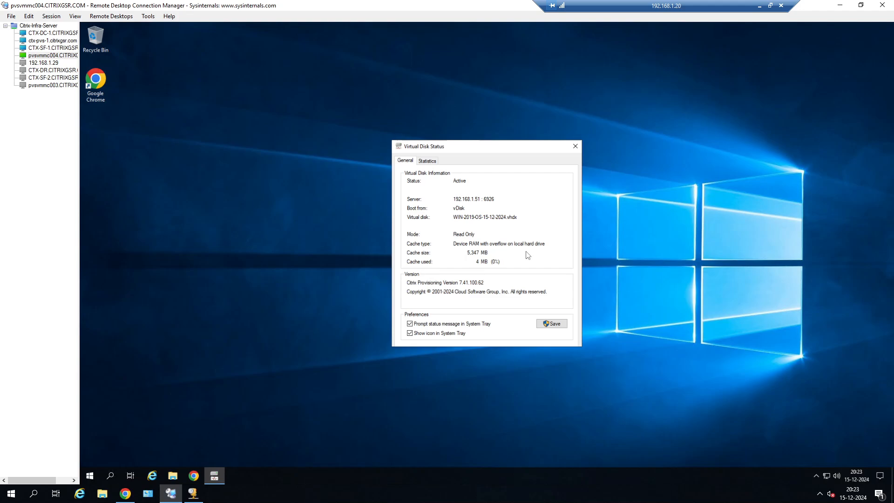
{"action": "left_click", "coordinate": [572, 144]}
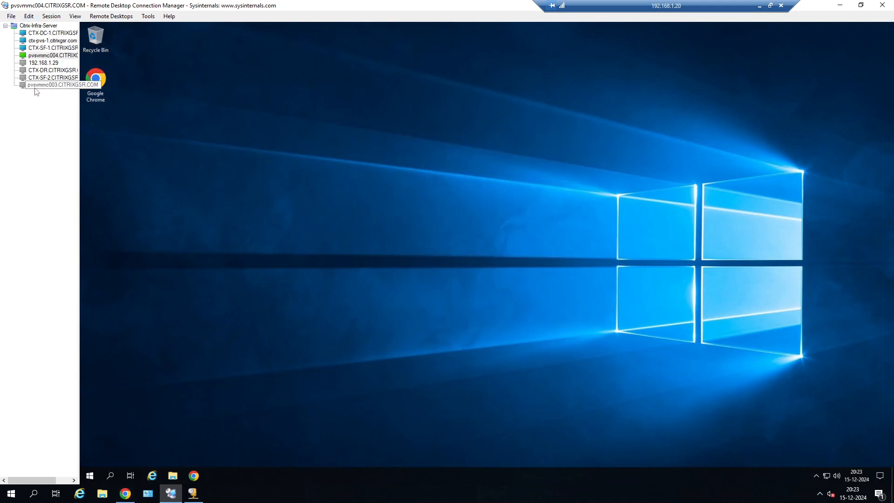
Return to the ctx-pvs-1 session, close its Chrome window and check the PVSVMMC004 target device in the PVS_MC-2 collection
{"action": "left_click", "coordinate": [47, 41]}
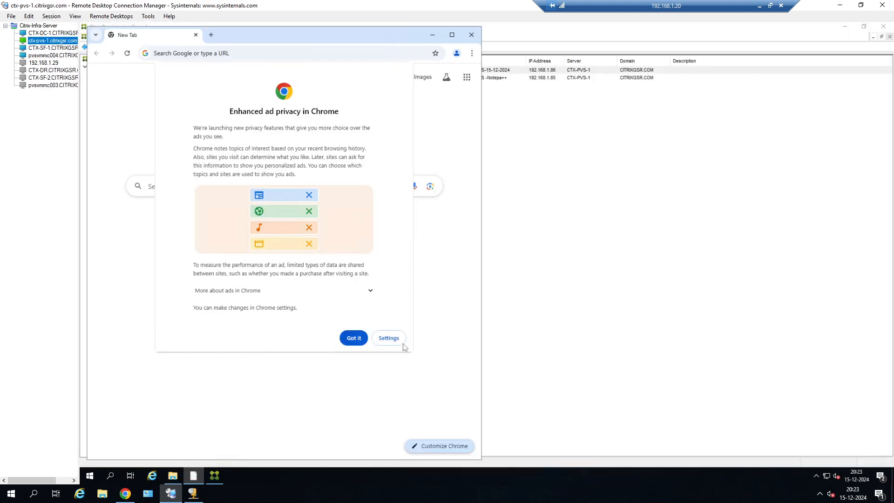
{"action": "left_click", "coordinate": [475, 36]}
{"action": "left_click", "coordinate": [353, 339]}
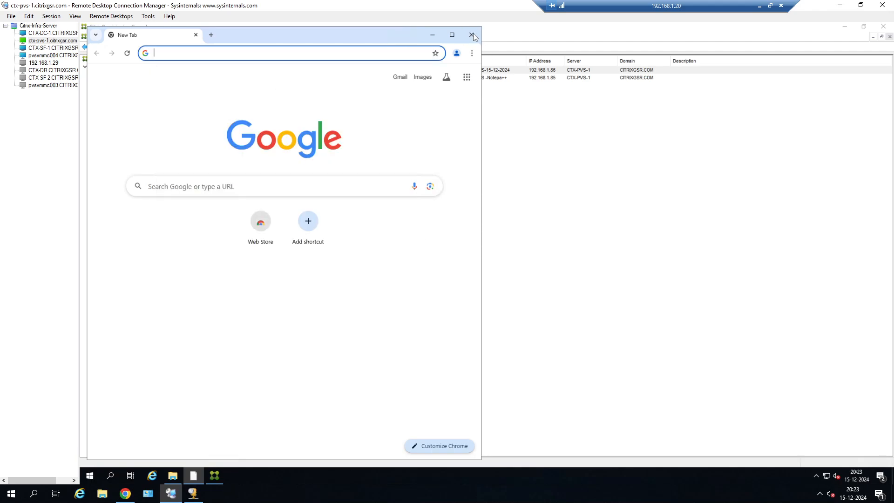
{"action": "left_click", "coordinate": [473, 35]}
{"action": "left_click", "coordinate": [305, 78]}
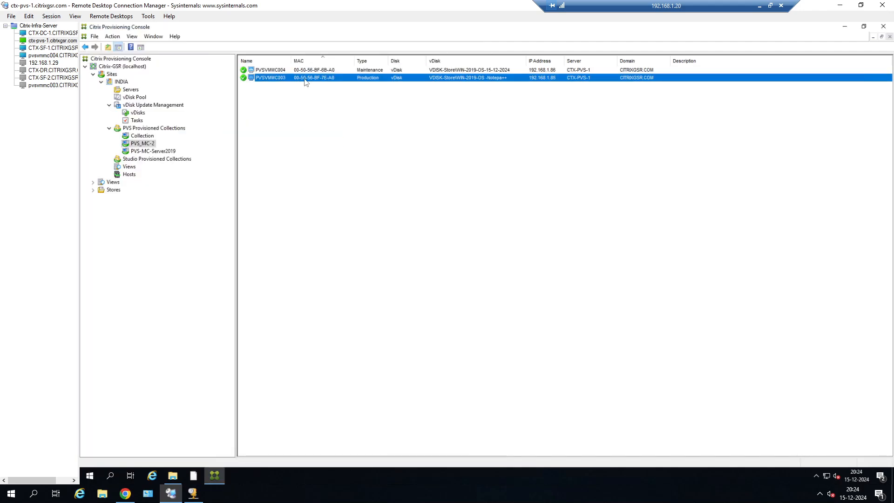
{"action": "left_click", "coordinate": [358, 70]}
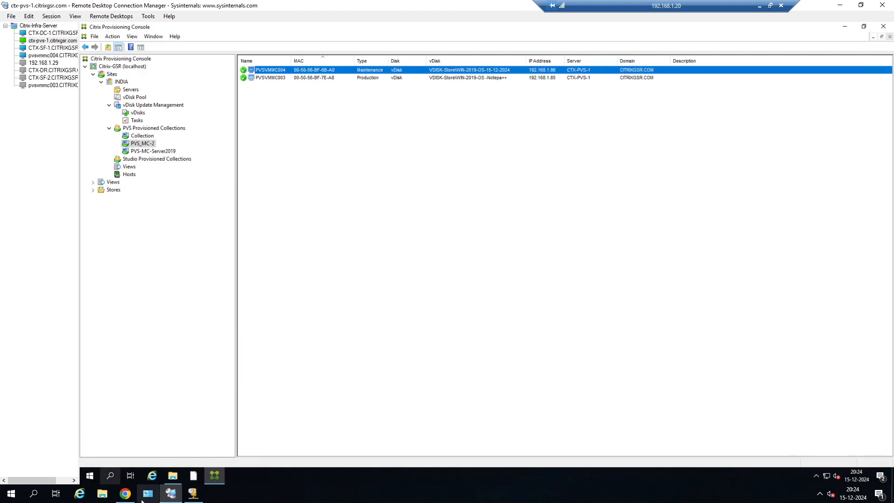
Switch to the vSphere Client and power off the virtual machine PVSVMMC004
{"action": "left_click", "coordinate": [129, 497]}
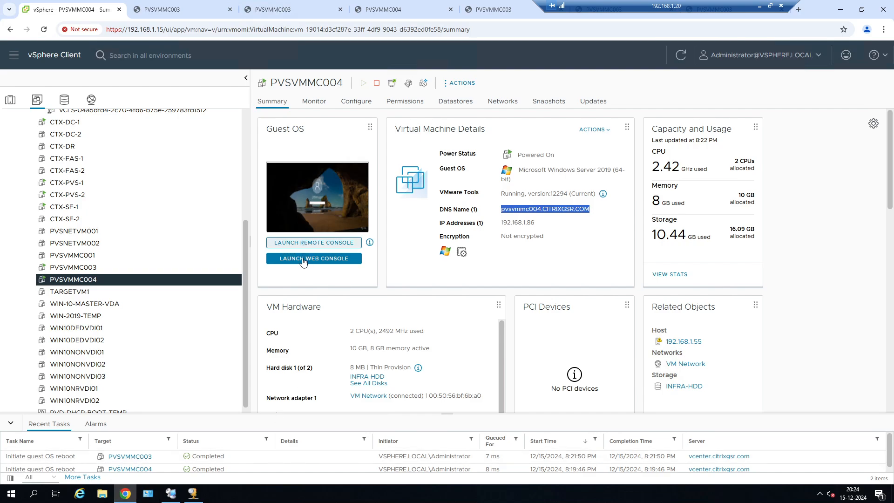
{"action": "left_click", "coordinate": [303, 259]}
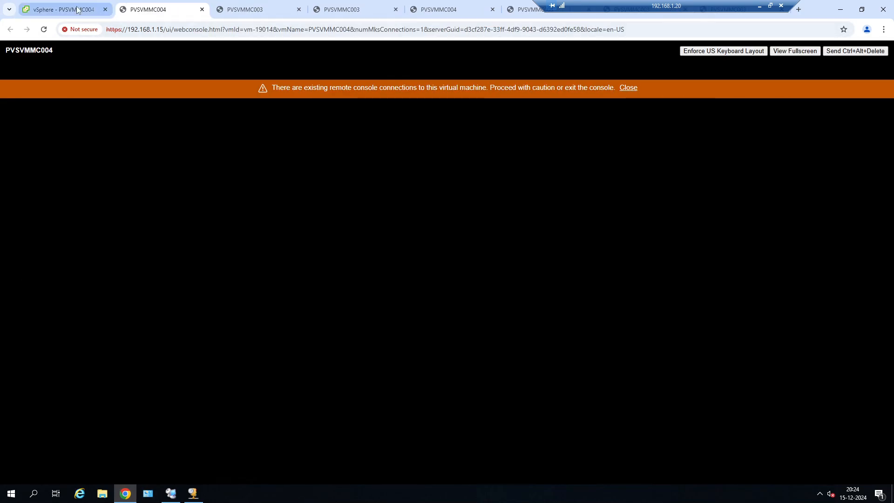
{"action": "left_click", "coordinate": [70, 9]}
{"action": "left_click", "coordinate": [458, 83]}
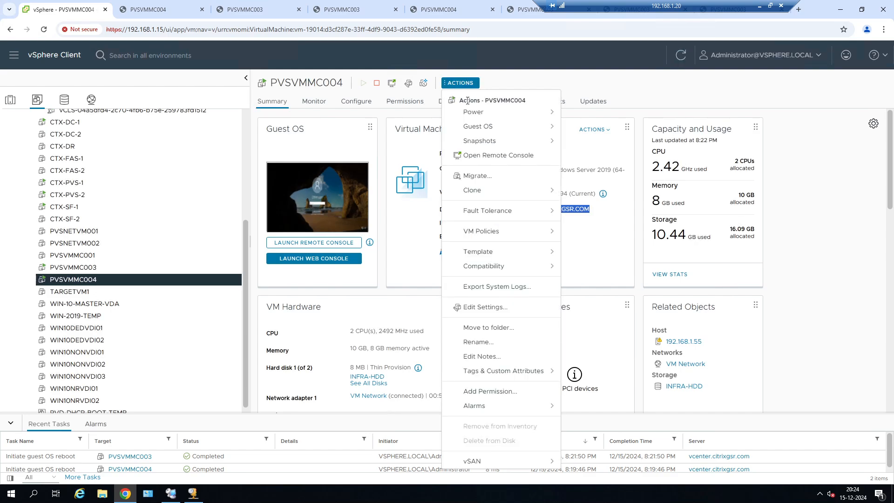
{"action": "mouse_move", "coordinate": [475, 116]}
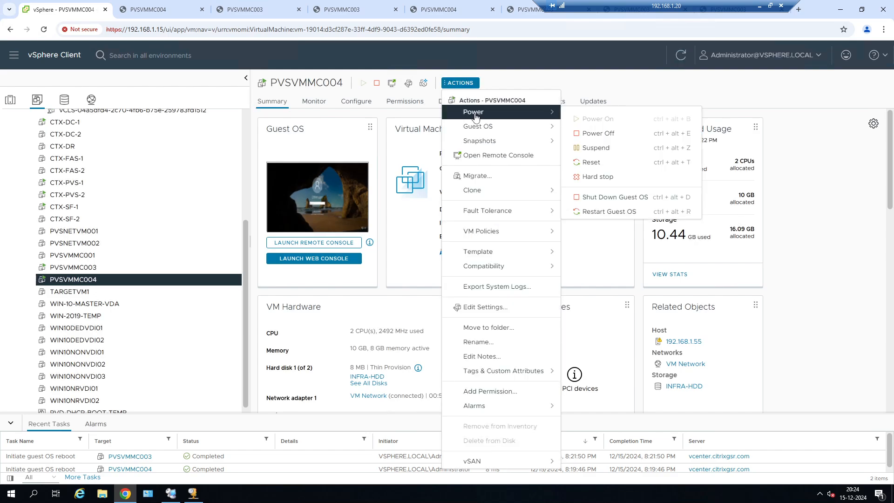
{"action": "left_click", "coordinate": [599, 136]}
{"action": "left_click", "coordinate": [548, 291]}
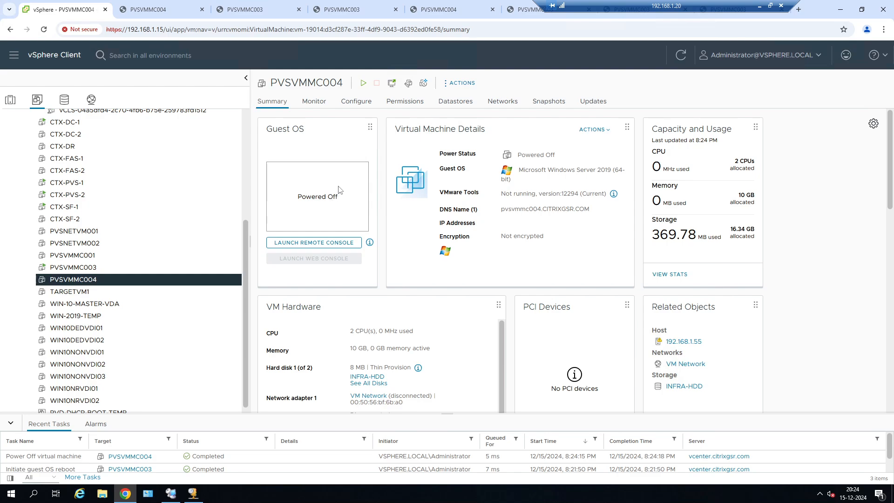
Power on PVSVMMC004 and choose entry 1, WIN-2019-OS-15-12-2024, from the boot menu in its web console
{"action": "left_click", "coordinate": [363, 83]}
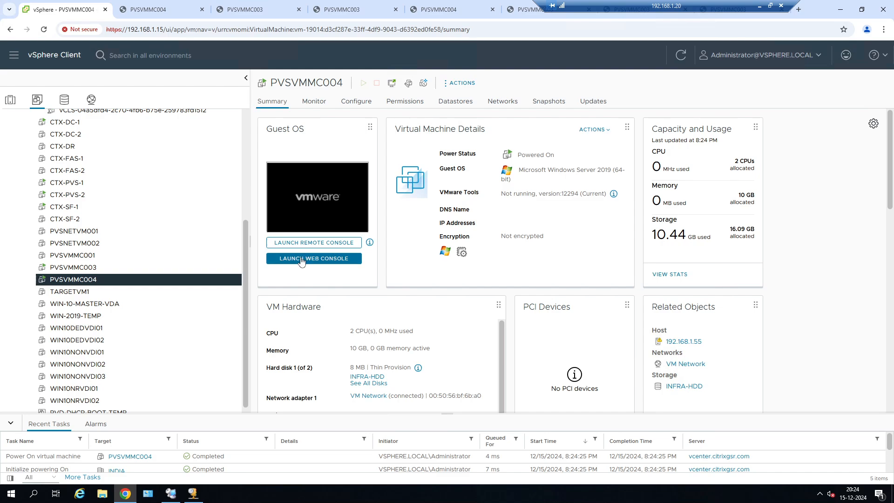
{"action": "left_click", "coordinate": [309, 258]}
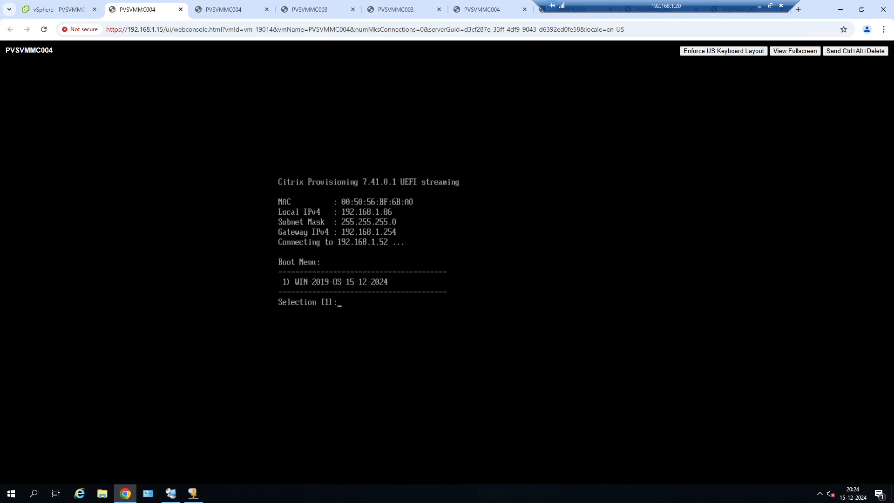
{"action": "type", "text": "1"}
{"action": "key", "text": "Return"}
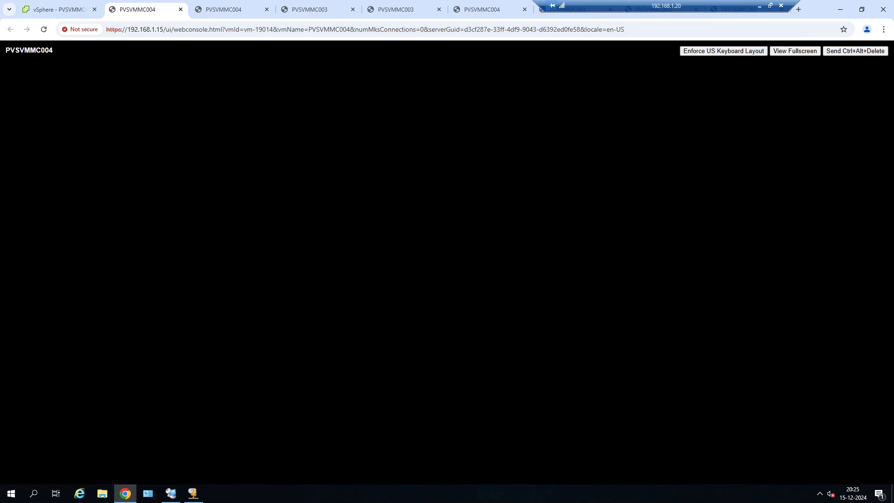
Reset the virtual machine PVSVMMC004 from the vSphere Client and confirm the reset
{"action": "left_click", "coordinate": [58, 9]}
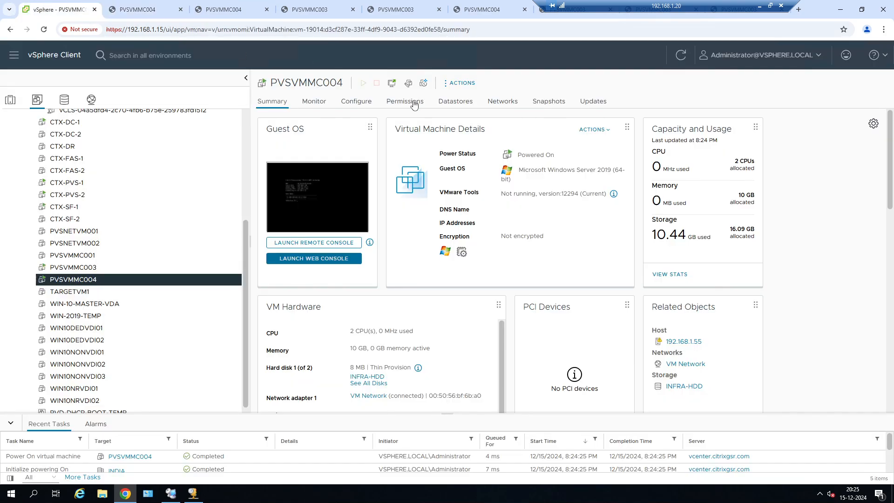
{"action": "left_click", "coordinate": [448, 83]}
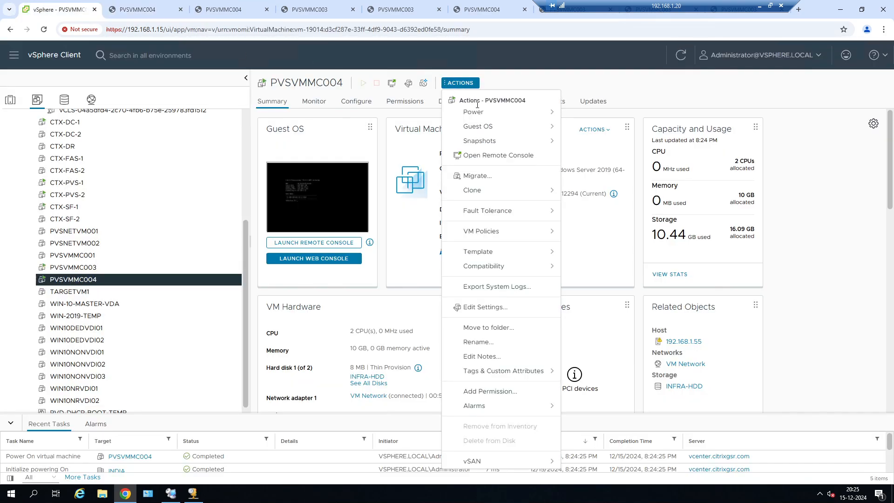
{"action": "mouse_move", "coordinate": [484, 113]}
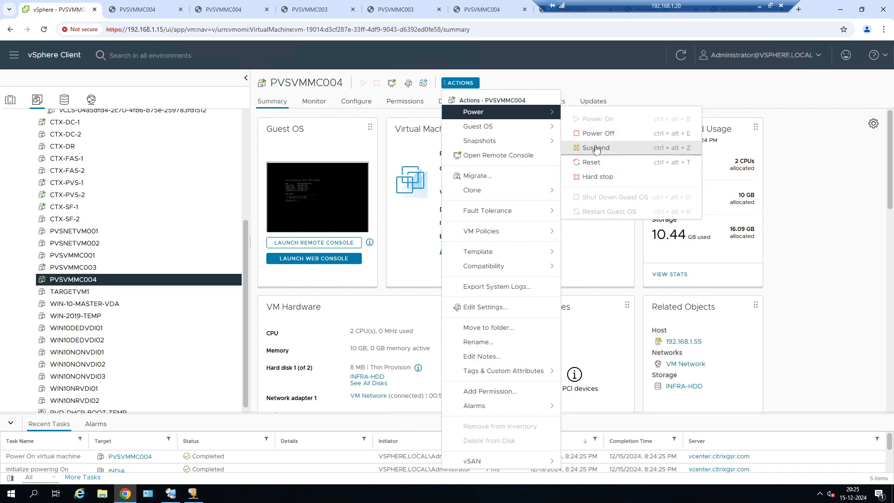
{"action": "left_click", "coordinate": [593, 163]}
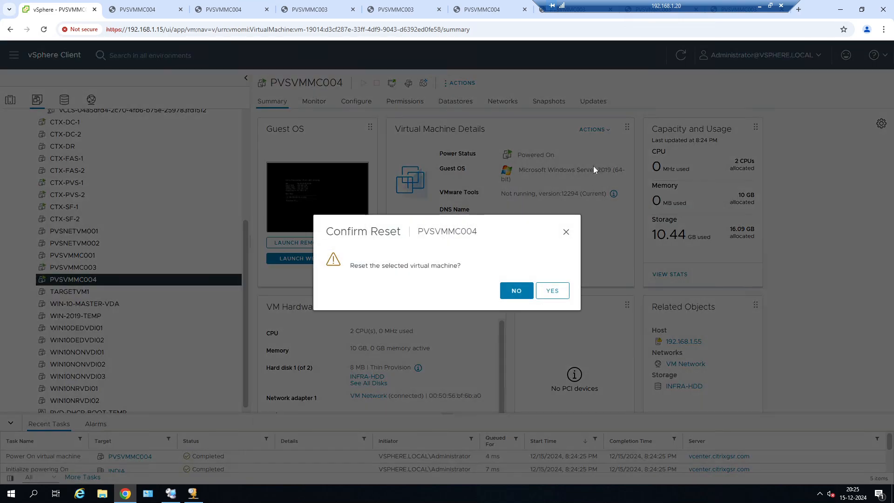
{"action": "left_click", "coordinate": [502, 285]}
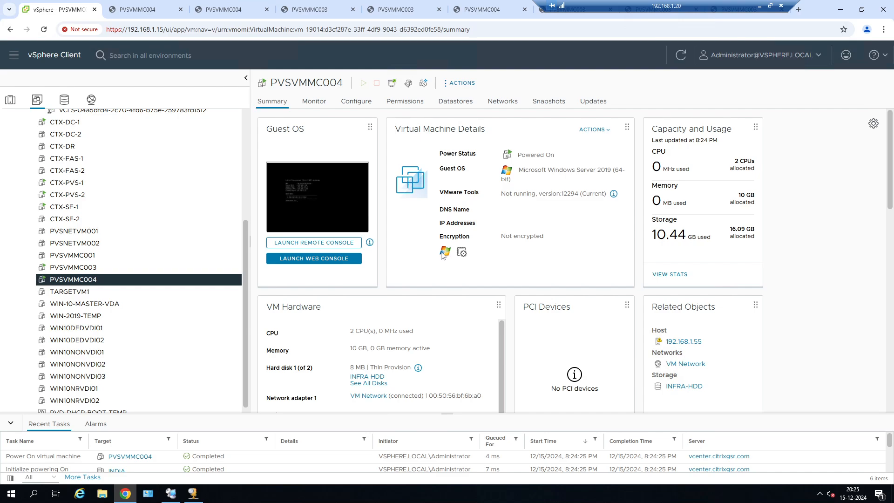
Open a new web console for PVSVMMC004, dismiss the connection notice and boot with the default menu selection
{"action": "left_click", "coordinate": [321, 259]}
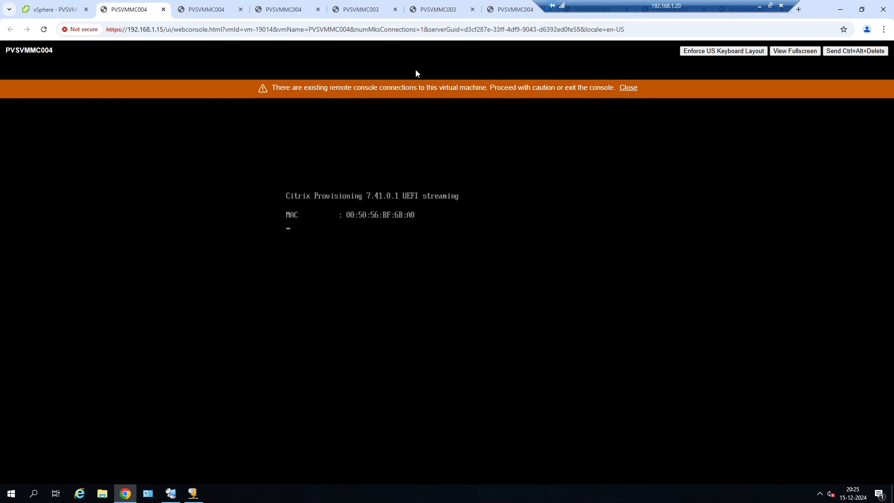
{"action": "left_click", "coordinate": [628, 87]}
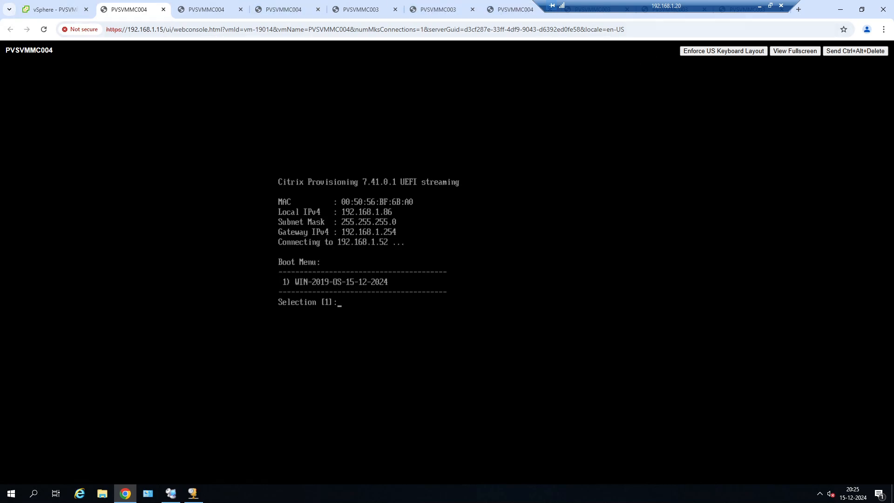
{"action": "key", "text": "Return"}
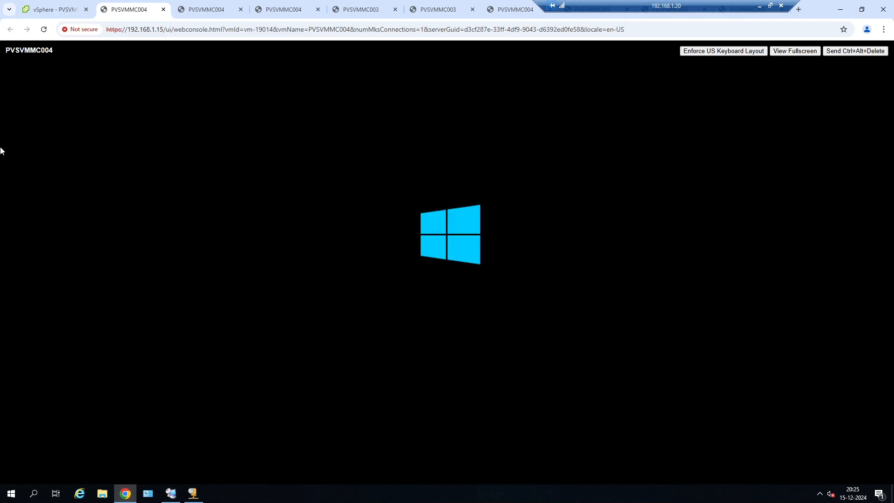
Return to the Citrix Provisioning Console and examine base version 0 in the versions of vDisk WIN-2019-OS-15-12-2024
{"action": "left_click", "coordinate": [66, 10]}
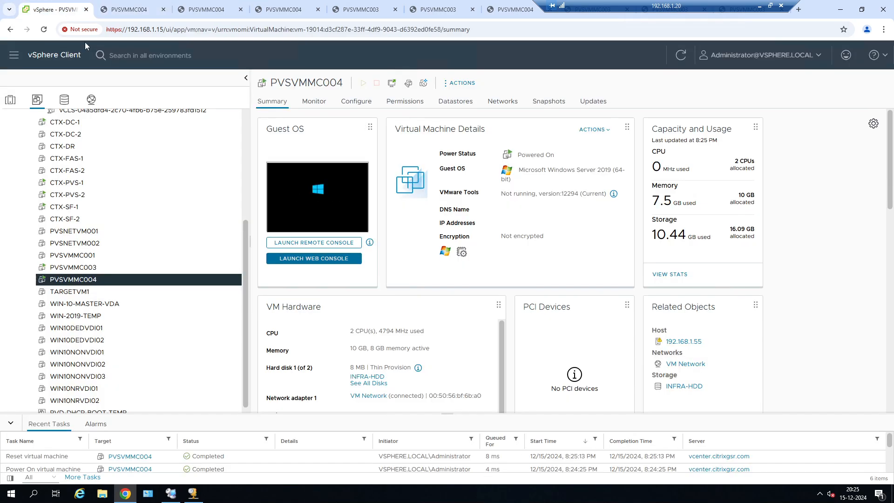
{"action": "left_click", "coordinate": [171, 493]}
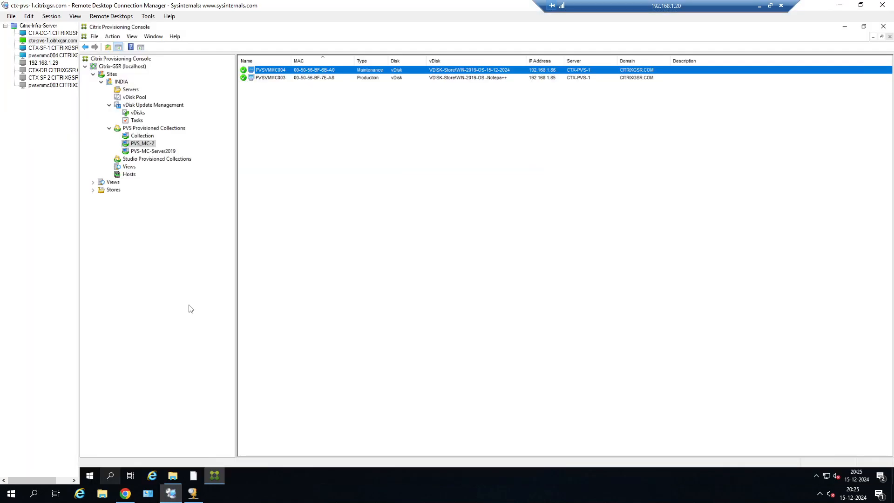
{"action": "right_click", "coordinate": [331, 69]}
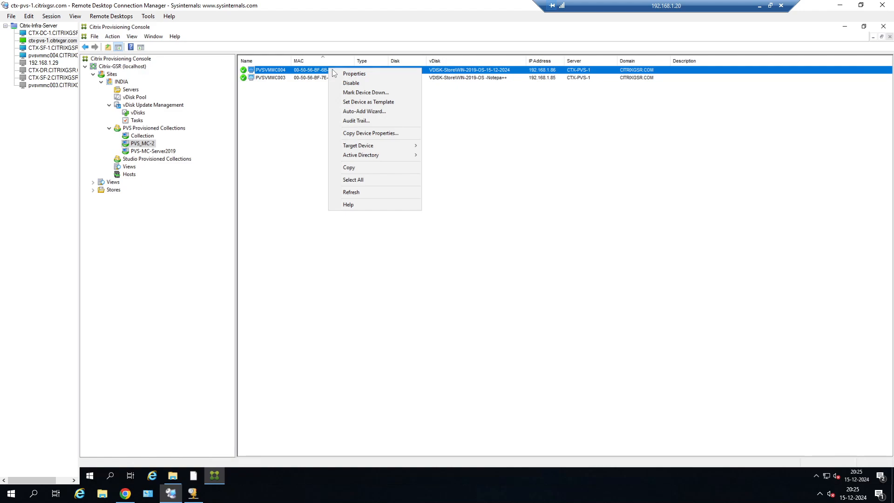
{"action": "left_click", "coordinate": [140, 99]}
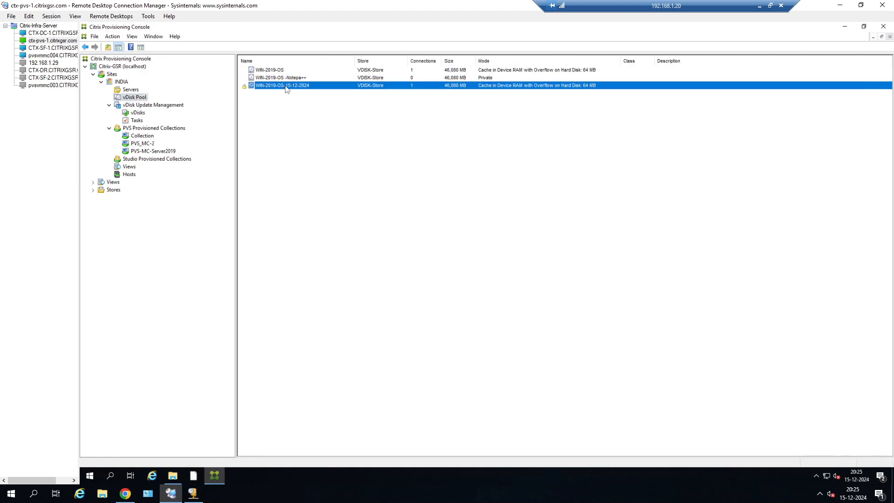
{"action": "right_click", "coordinate": [285, 87]}
{"action": "left_click", "coordinate": [309, 97]}
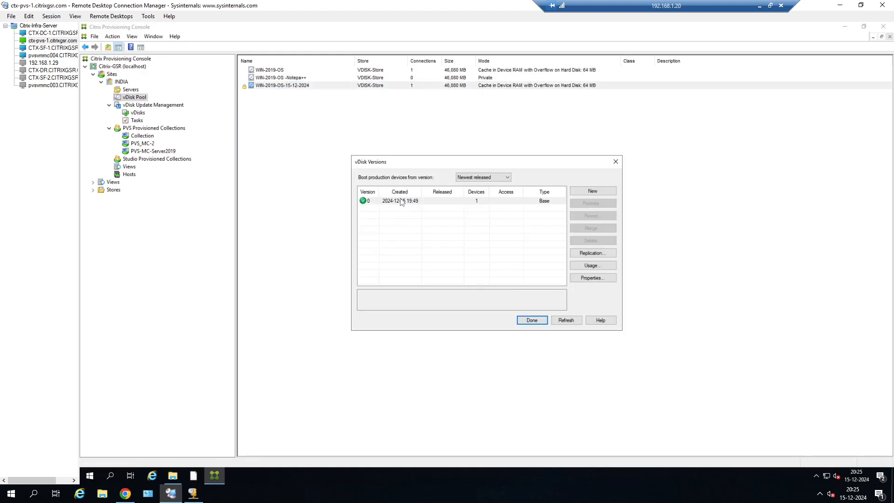
{"action": "left_click", "coordinate": [401, 201]}
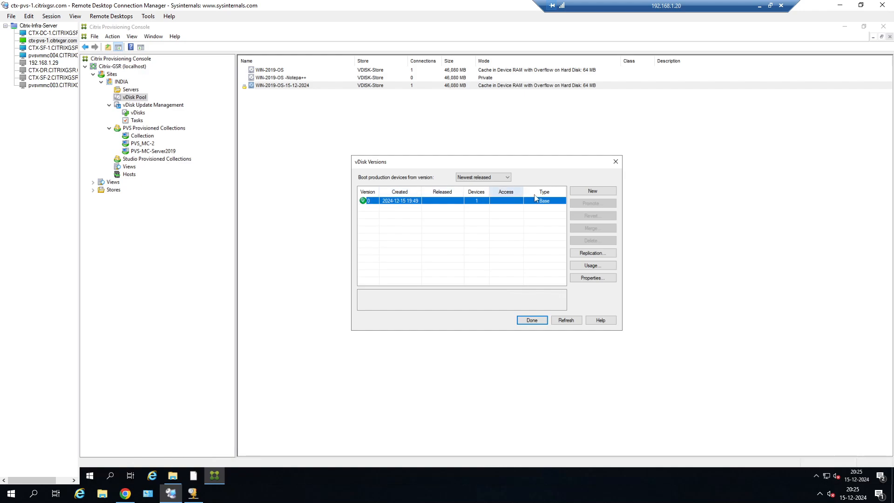
Create a new Maintenance version of vDisk WIN-2019-OS-15-12-2024, compare it with base version 0 and close the version list
{"action": "left_click", "coordinate": [590, 190]}
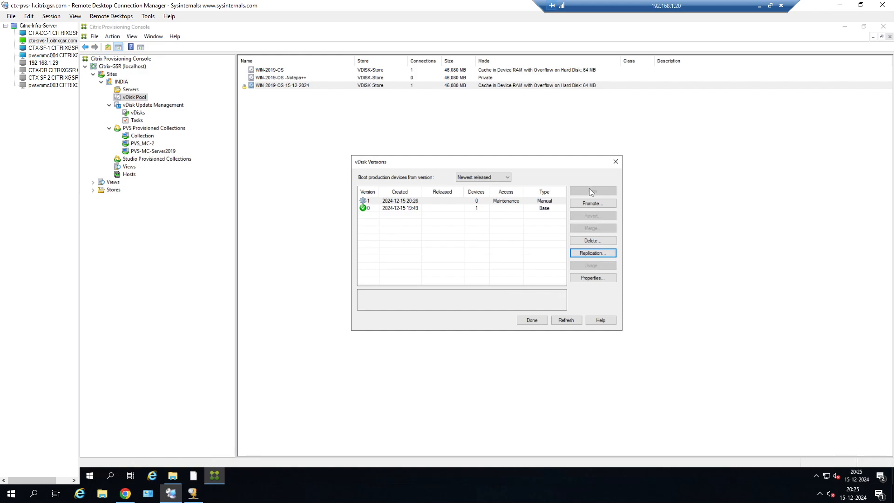
{"action": "left_click", "coordinate": [487, 201]}
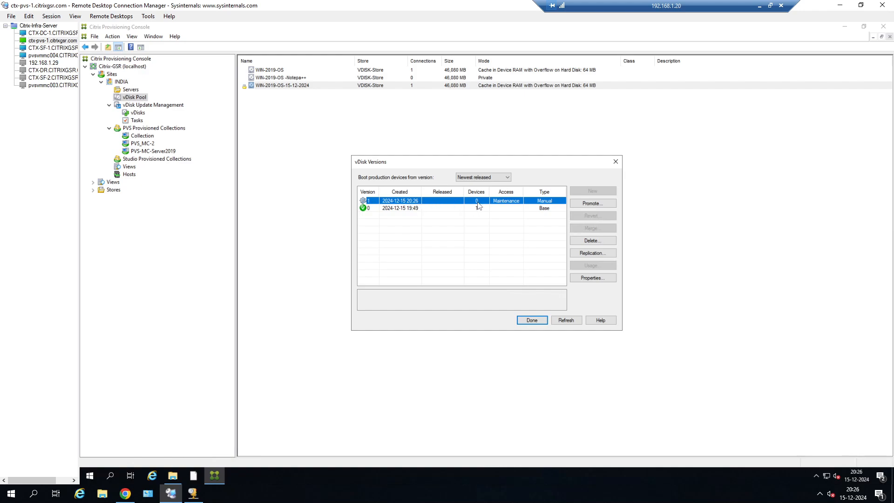
{"action": "left_click", "coordinate": [509, 209]}
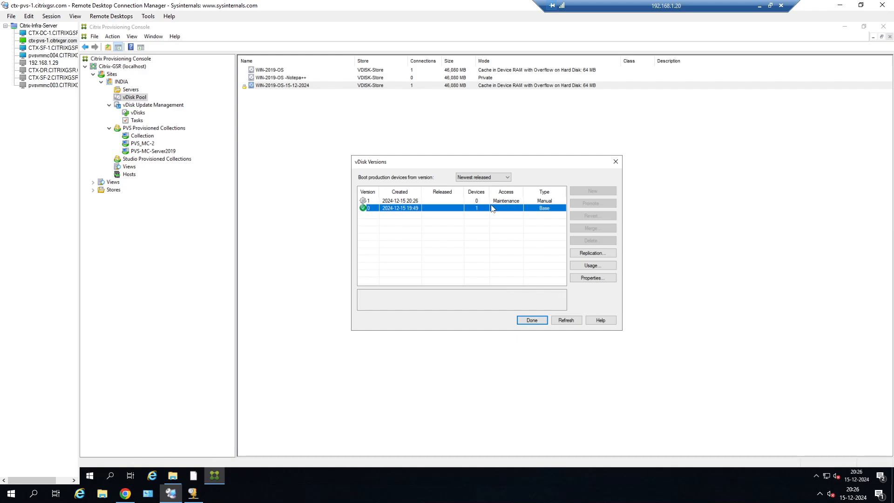
{"action": "left_click", "coordinate": [496, 200]}
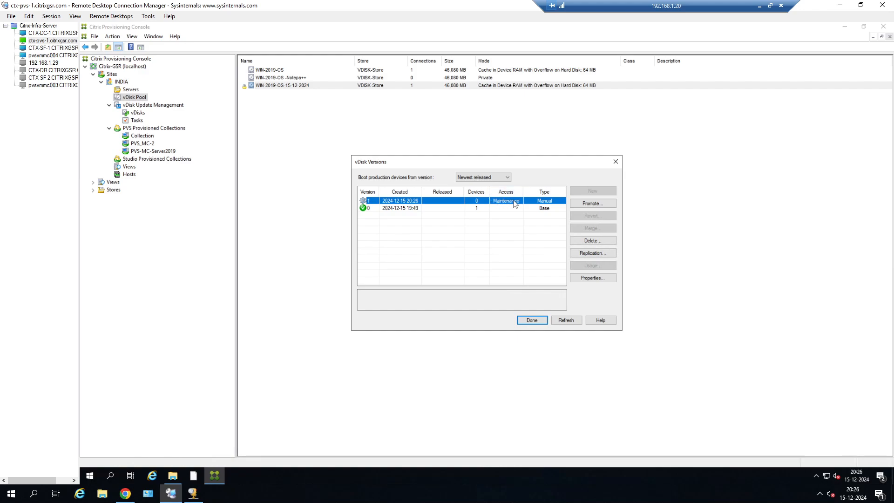
{"action": "left_click", "coordinate": [532, 321]}
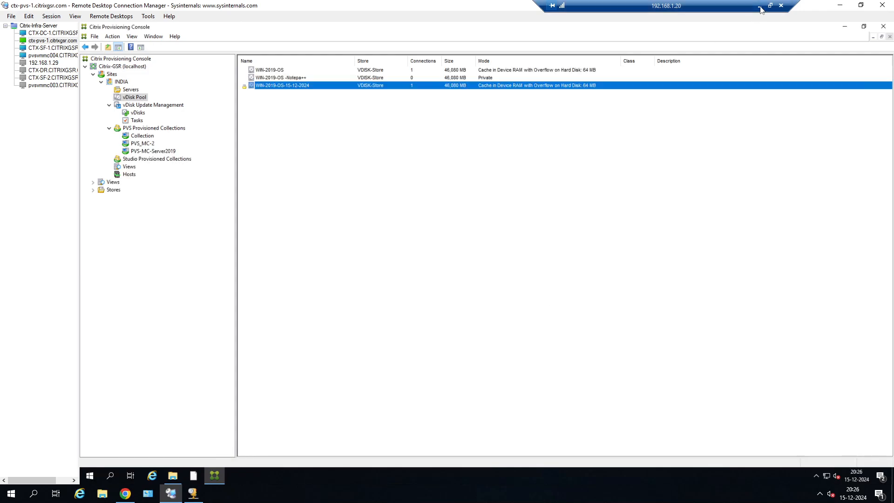
Switch to the vSphere Client in Chrome, reset the virtual machine PVSVMMC004 and confirm the reset
{"action": "left_click", "coordinate": [125, 493]}
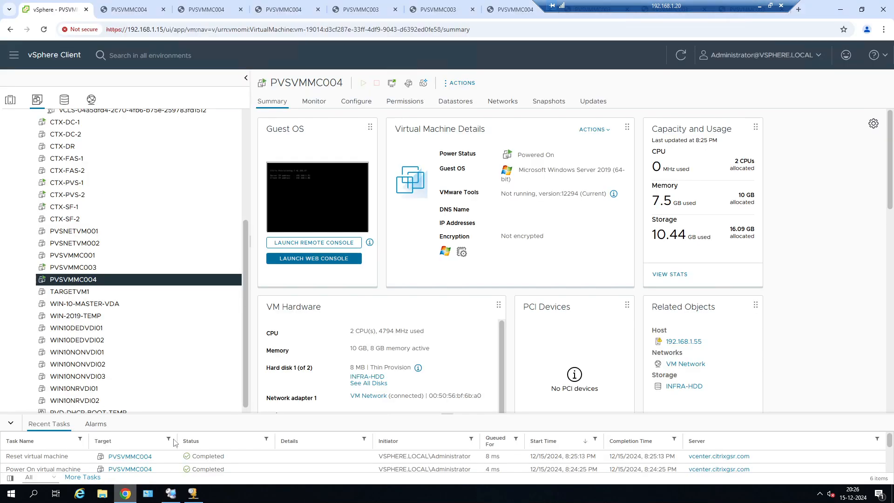
{"action": "left_click", "coordinate": [459, 83]}
{"action": "mouse_move", "coordinate": [486, 113]}
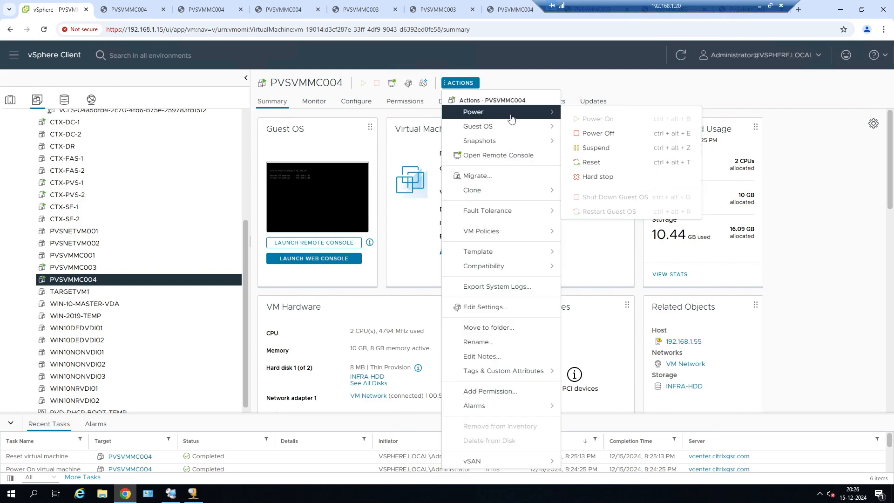
{"action": "left_click", "coordinate": [589, 163]}
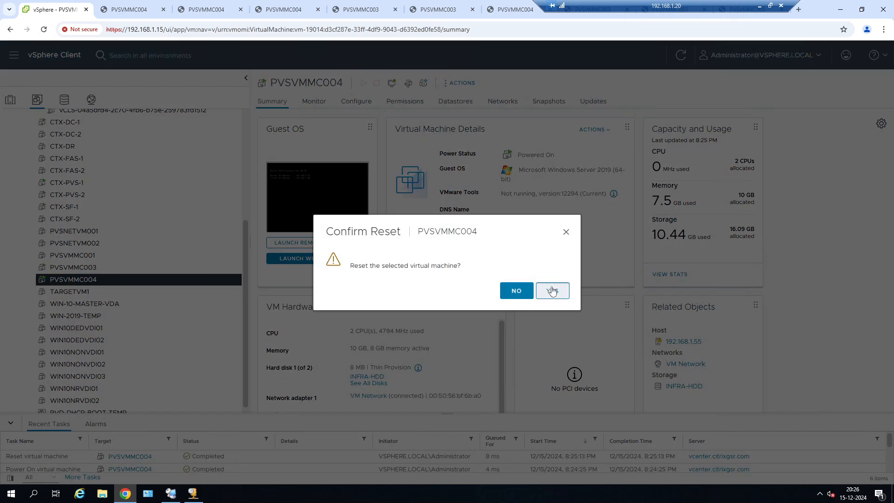
{"action": "left_click", "coordinate": [549, 288]}
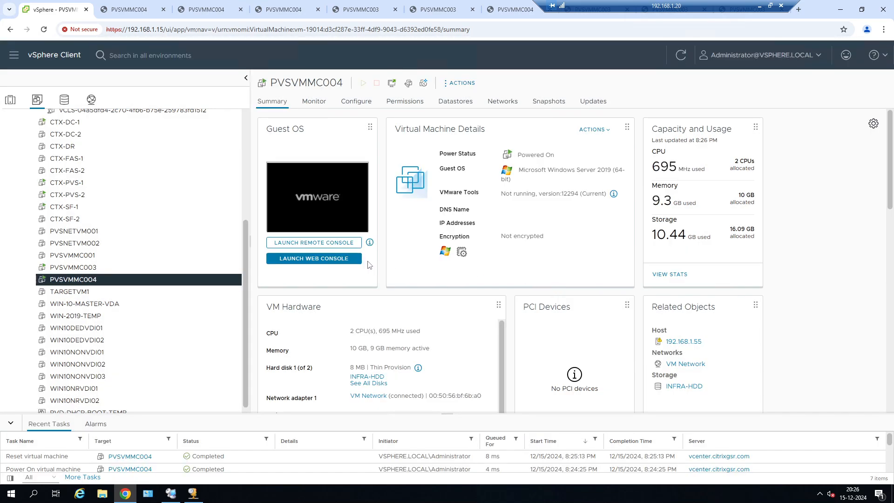
Open a web console for PVSVMMC004, dismiss the connection notice and boot entry 1, WIN-2019-OS-15-12-2024.1 [maint], retrying the selection when the menu reappears
{"action": "left_click", "coordinate": [327, 262]}
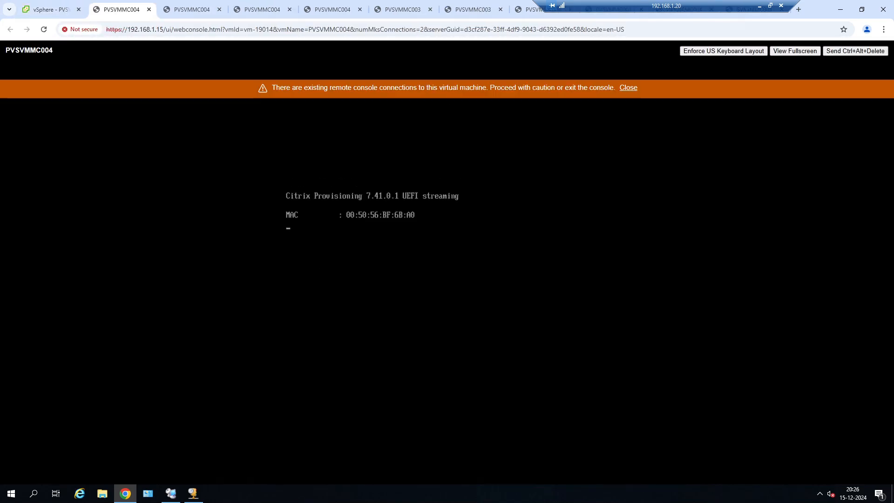
{"action": "left_click", "coordinate": [633, 88]}
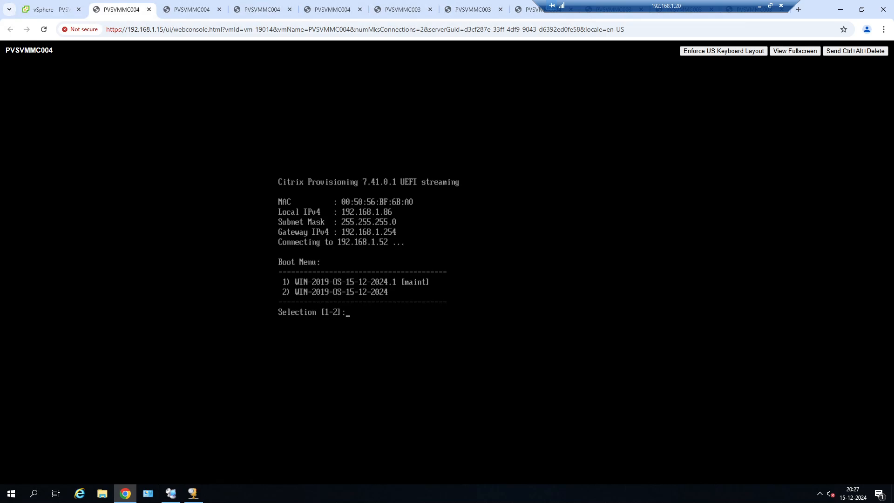
{"action": "type", "text": "1"}
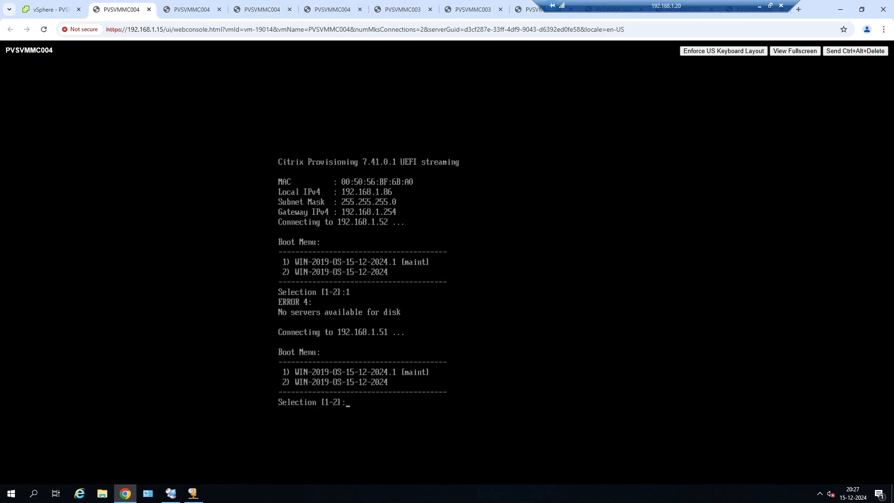
{"action": "type", "text": "1"}
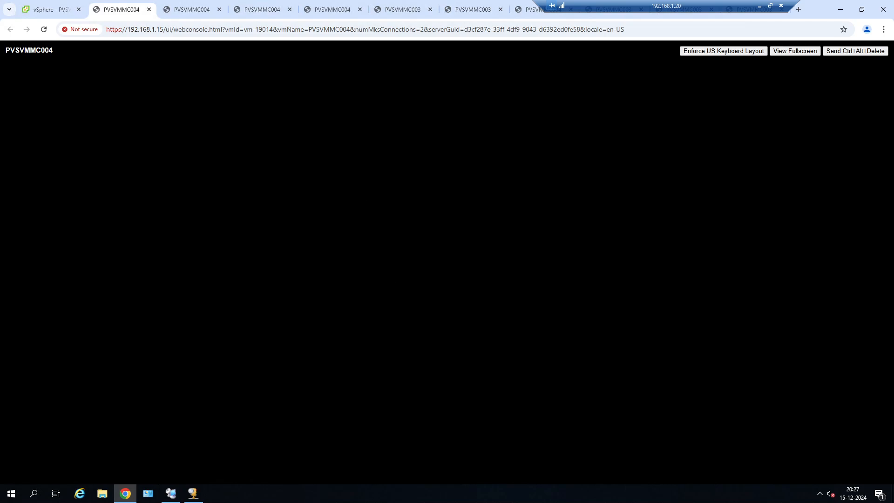
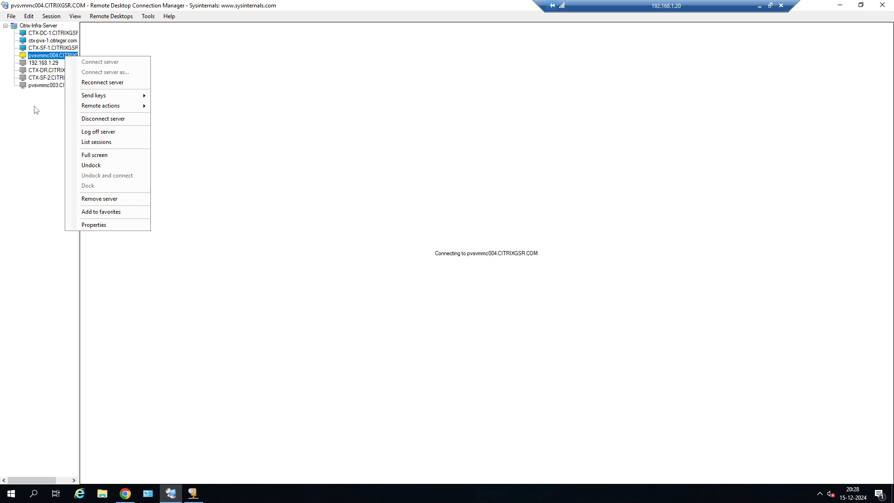
Connect to pvsvmmc004 in Remote Desktop Connection Manager with the account password and dismiss the Server Manager startup message
{"action": "left_click", "coordinate": [34, 138]}
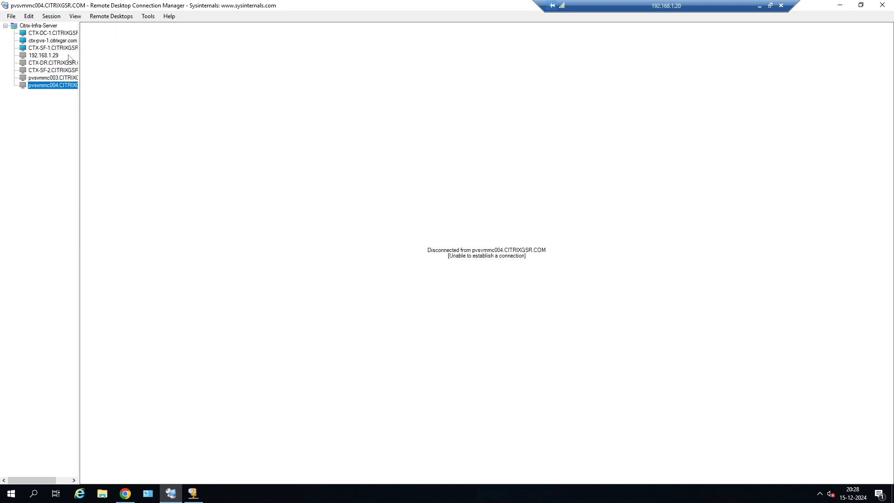
{"action": "right_click", "coordinate": [68, 85]}
{"action": "left_click", "coordinate": [91, 91]}
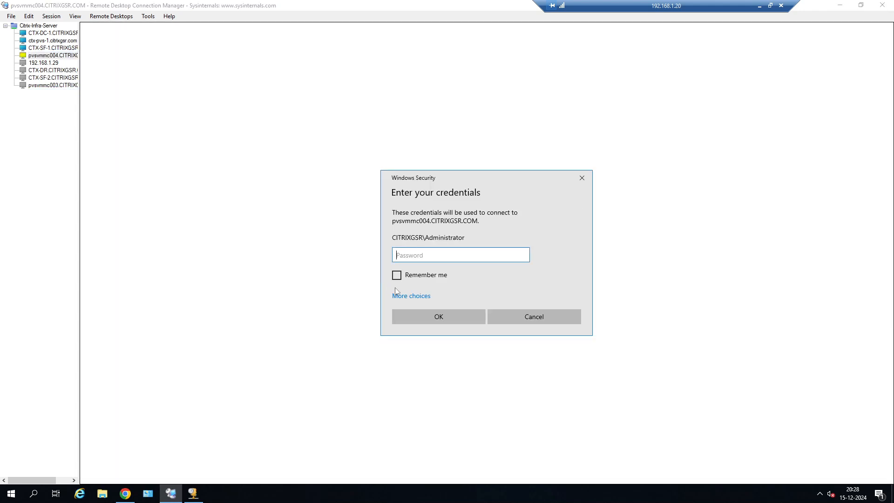
{"action": "type", "text": "•••••••••"}
{"action": "key", "text": "Return"}
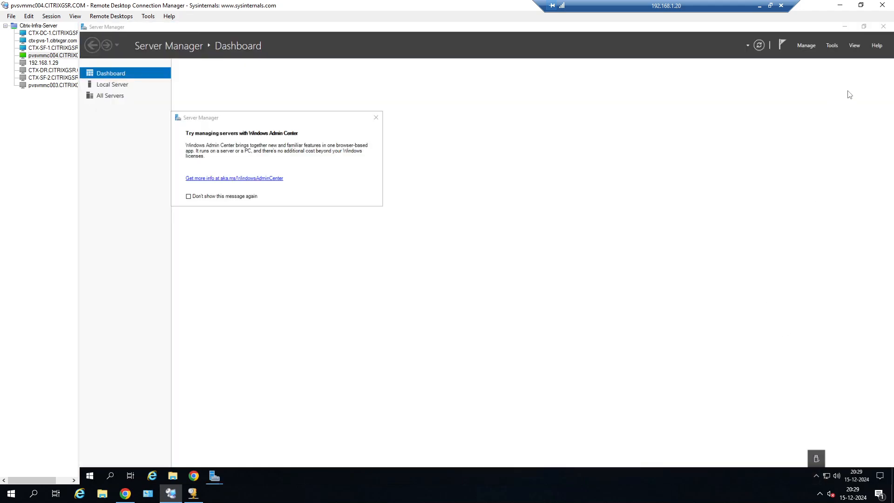
{"action": "left_click", "coordinate": [375, 117]}
Open Virtual Disk Status from the hidden notification icons on pvsvmmc004, check the virtual disk file name and mode, and close it
{"action": "left_click", "coordinate": [816, 476]}
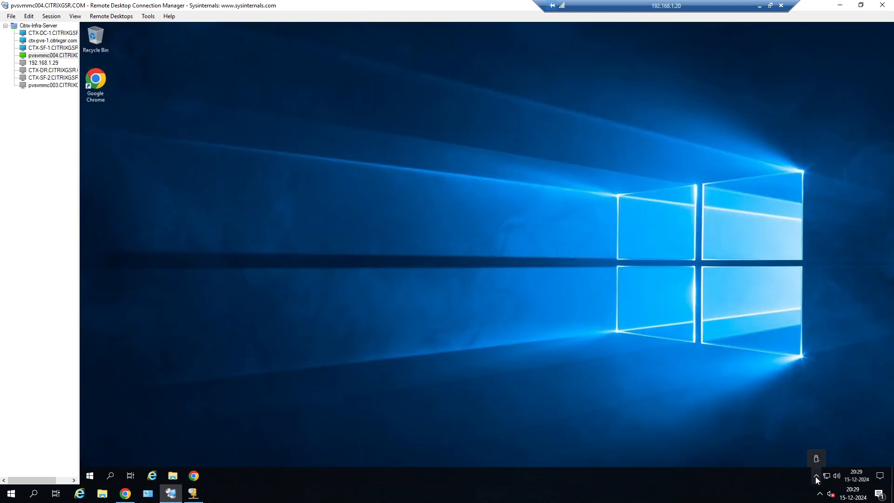
{"action": "left_click", "coordinate": [815, 476]}
{"action": "left_click", "coordinate": [836, 282]}
{"action": "double_click", "coordinate": [823, 461]}
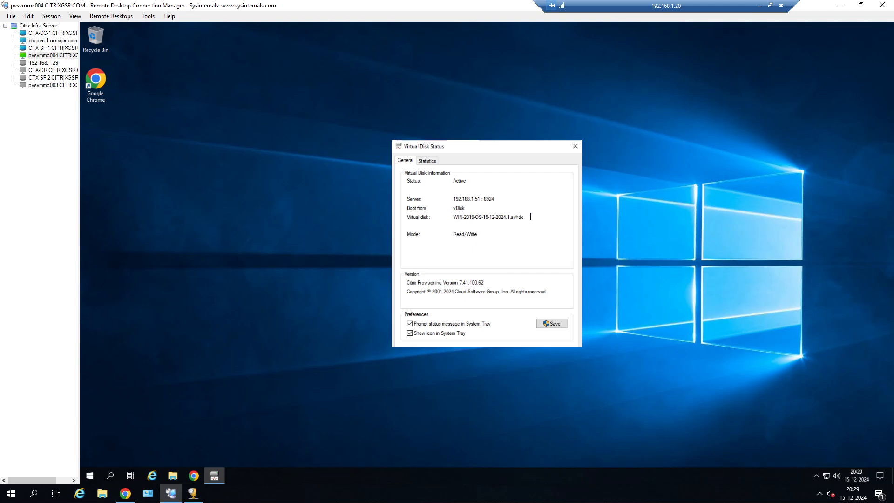
{"action": "left_click_drag", "start_coordinate": [513, 216], "coordinate": [453, 218]}
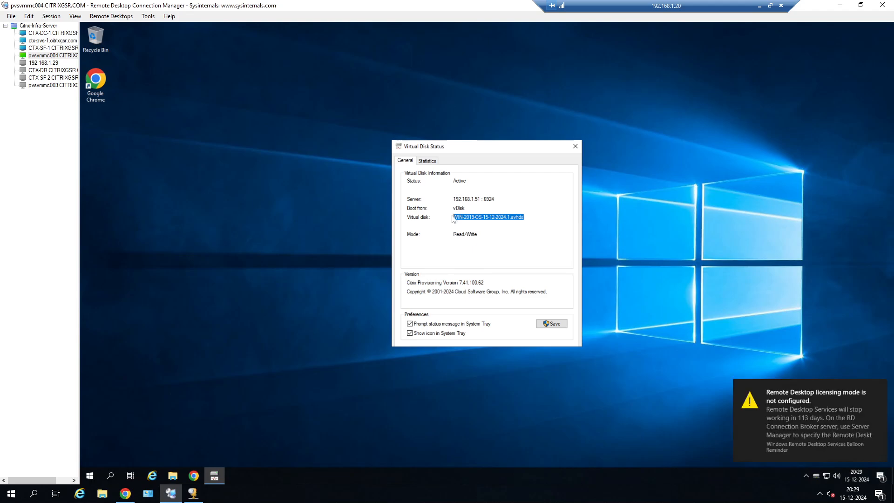
{"action": "left_click", "coordinate": [511, 226]}
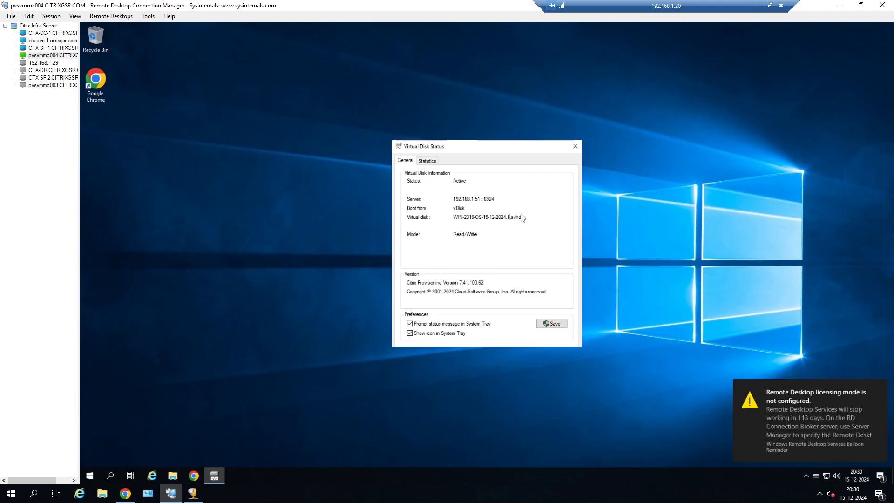
{"action": "left_click_drag", "start_coordinate": [526, 216], "coordinate": [454, 213]}
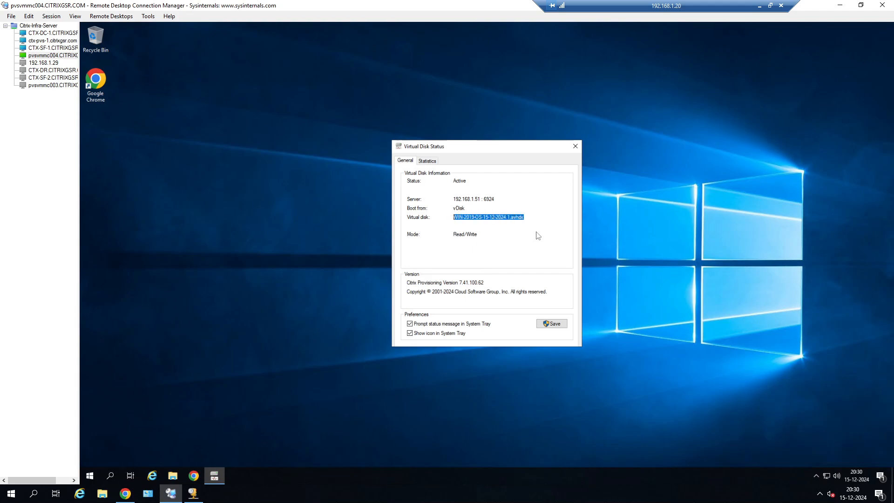
{"action": "left_click", "coordinate": [513, 217]}
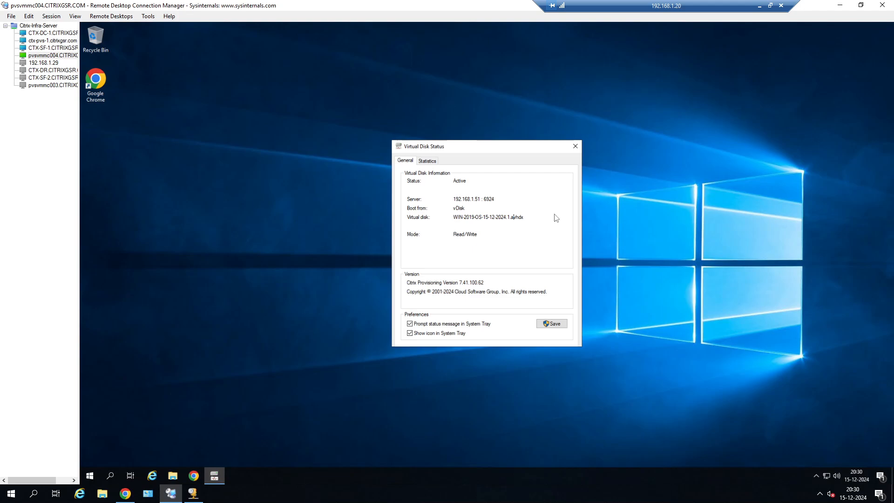
{"action": "left_click", "coordinate": [575, 146]}
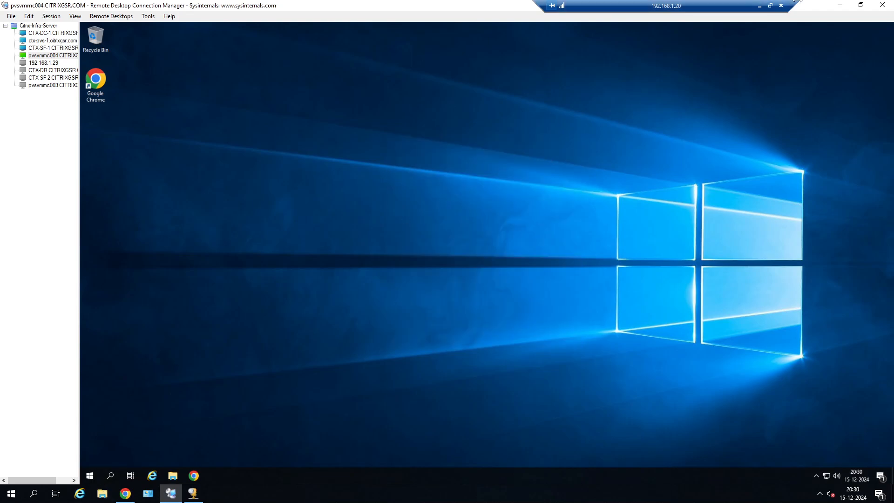
Copy the npp.8.7.1.Installer.arm64 and WinSCP-6.3.6-Setup files from the local Downloads folder to the pvsvmmc004 desktop
{"action": "left_click", "coordinate": [759, 6]}
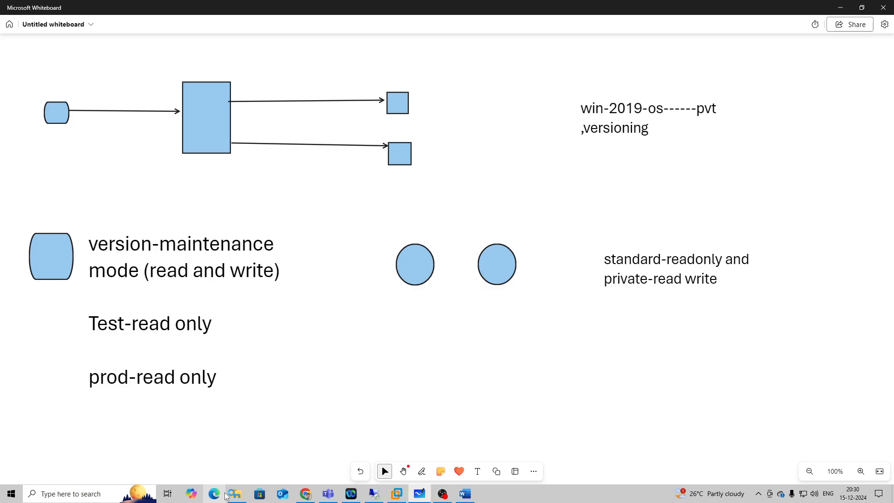
{"action": "left_click", "coordinate": [237, 492]}
{"action": "left_click", "coordinate": [150, 73]}
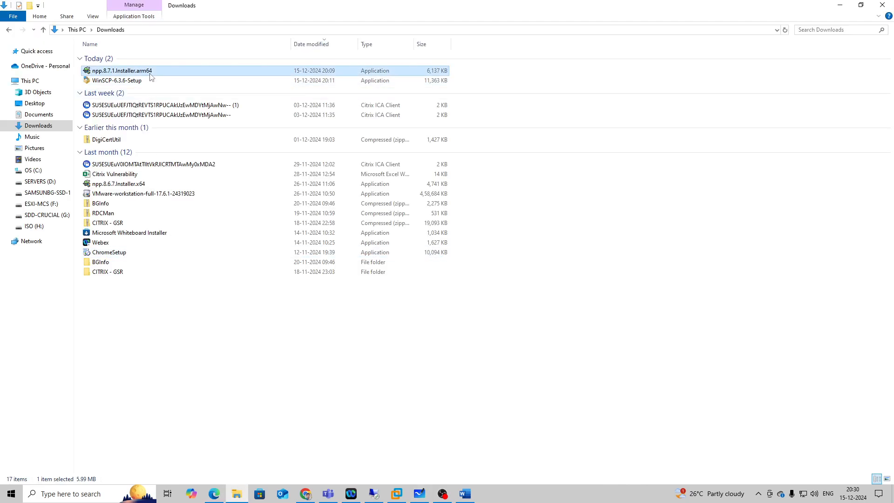
{"action": "key", "text": "shift+Down"}
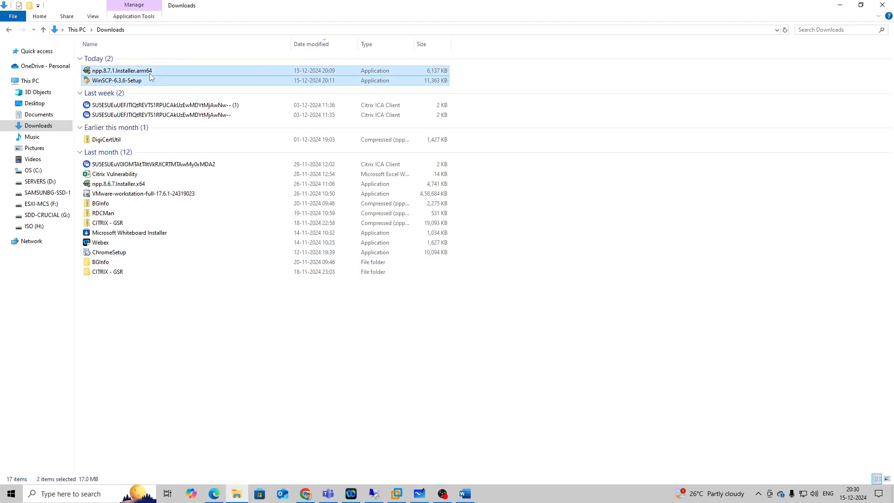
{"action": "left_click", "coordinate": [396, 493]}
{"action": "right_click", "coordinate": [239, 133]}
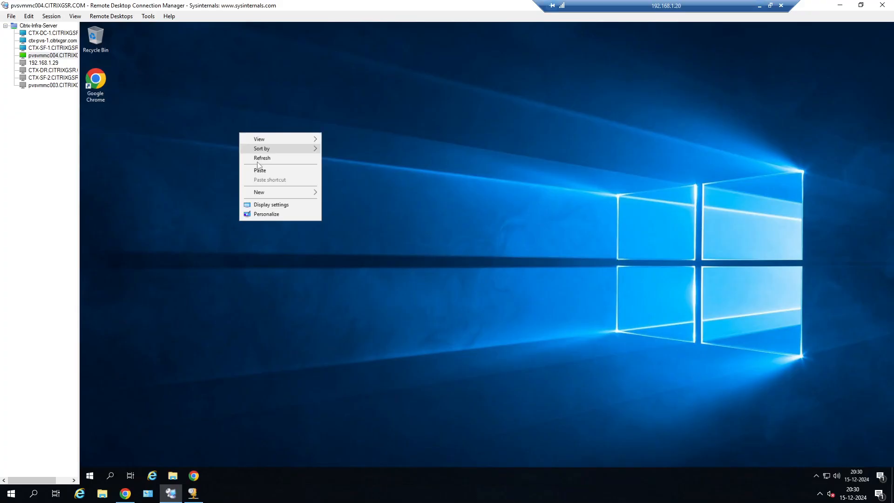
{"action": "left_click", "coordinate": [259, 165]}
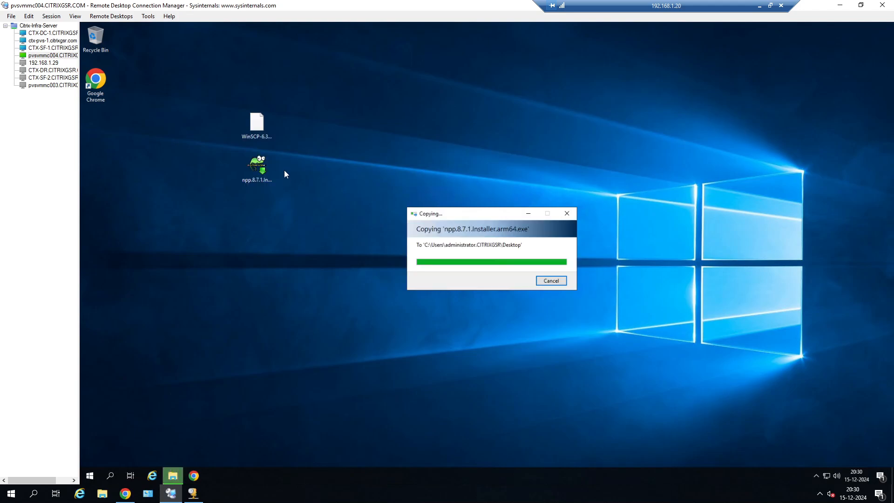
Try to run the Notepad++ v8.7.1 ARM64 installer on pvsvmmc004 and decline opening the download site
{"action": "left_click", "coordinate": [256, 176]}
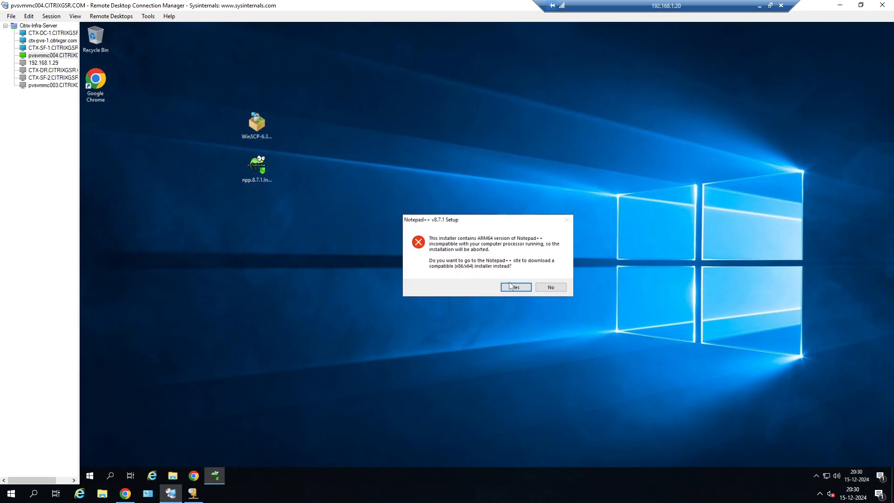
{"action": "left_click", "coordinate": [551, 288]}
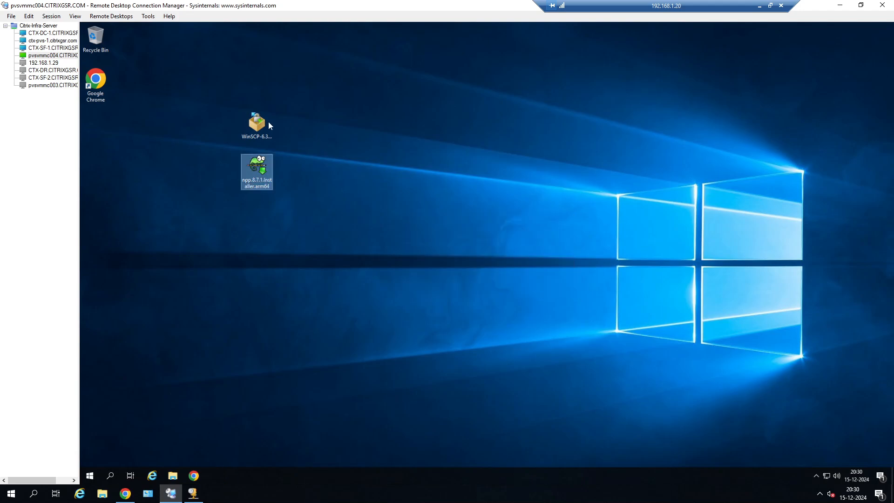
Run the WinSCP 6.3.6 setup on pvsvmmc004 for all users, accepting the license and using the typical installation
{"action": "left_click", "coordinate": [268, 122]}
{"action": "double_click", "coordinate": [268, 122]}
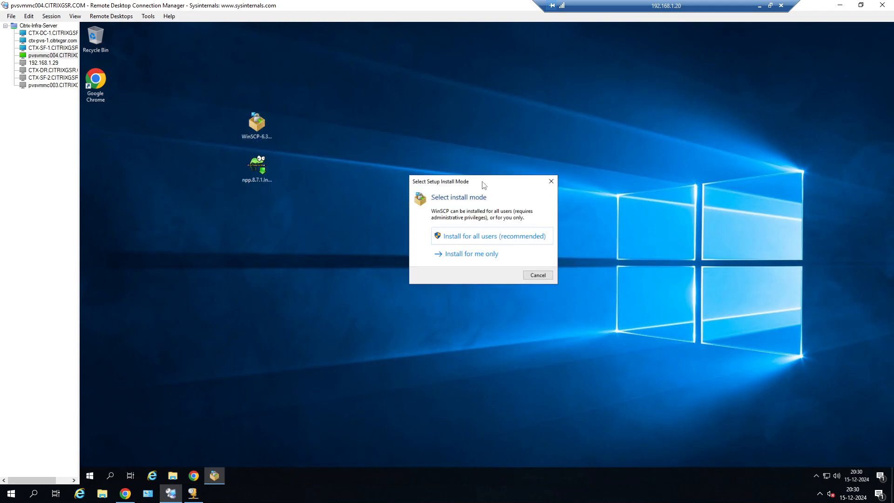
{"action": "left_click", "coordinate": [478, 236]}
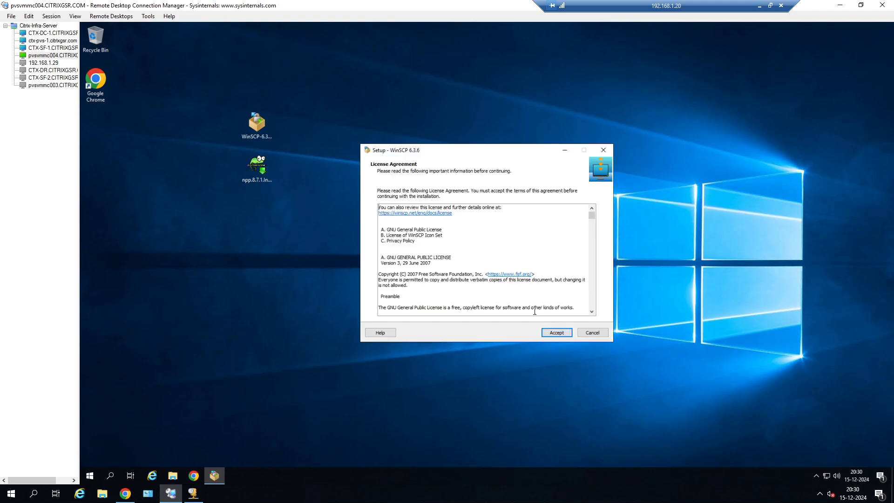
{"action": "left_click", "coordinate": [556, 334]}
{"action": "left_click", "coordinate": [556, 336]}
{"action": "left_click", "coordinate": [555, 334]}
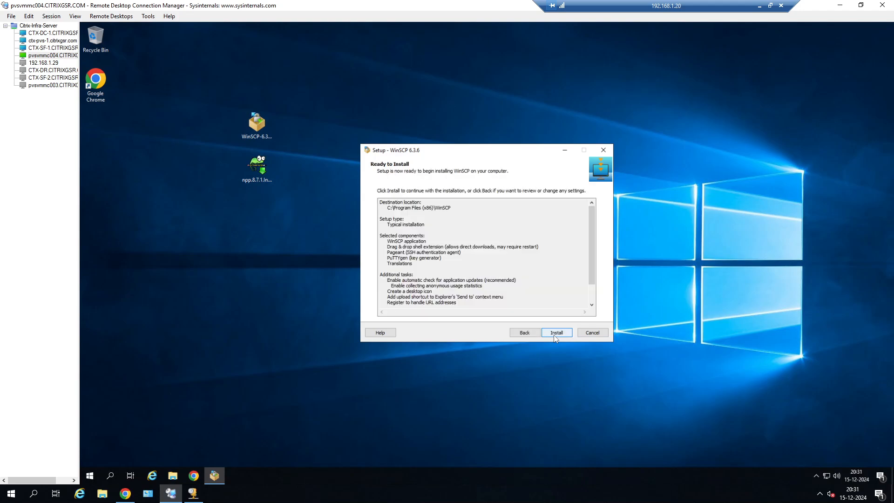
{"action": "left_click", "coordinate": [555, 334]}
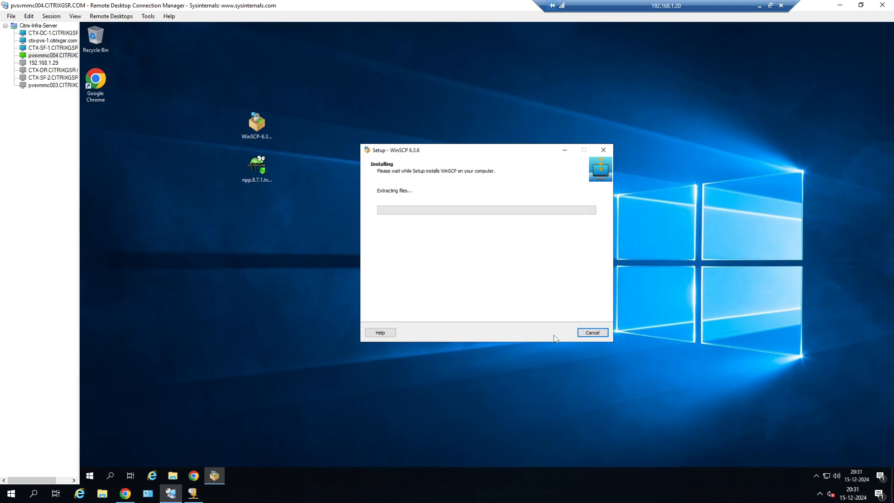
Delete the Notepad++ ARM64 installer from the pvsvmmc004 desktop
{"action": "left_click", "coordinate": [99, 88]}
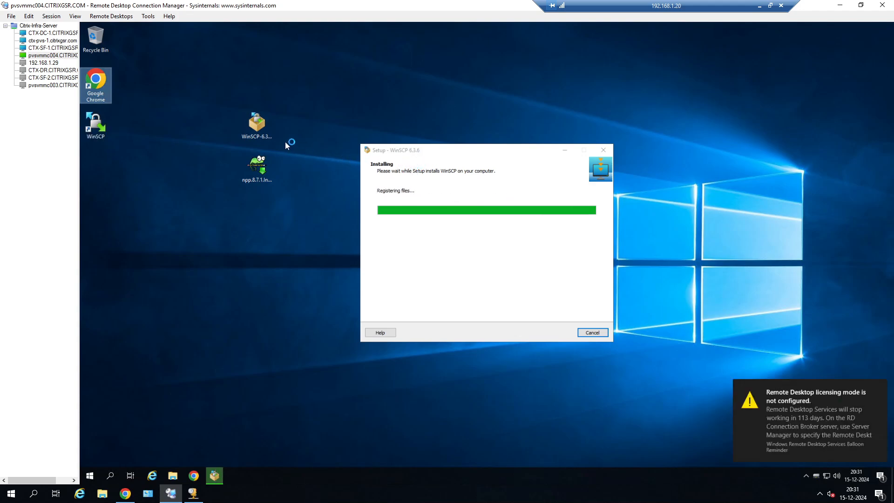
{"action": "left_click", "coordinate": [265, 171]}
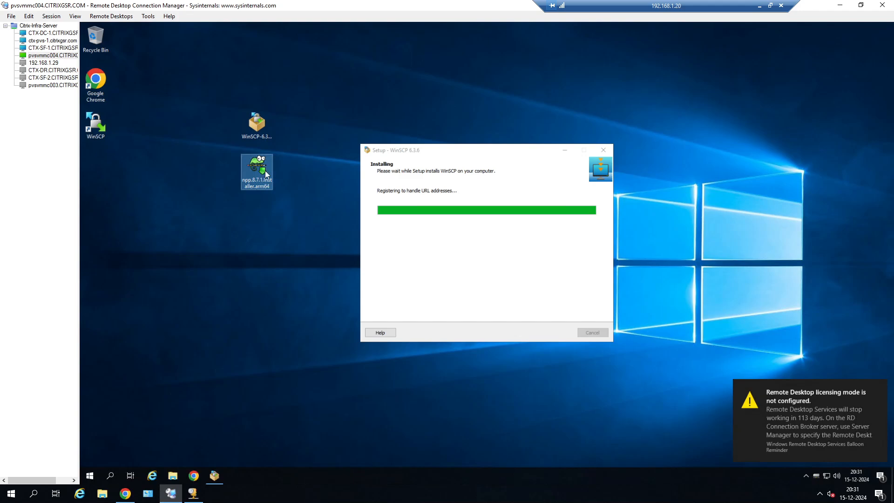
{"action": "key", "text": "Delete"}
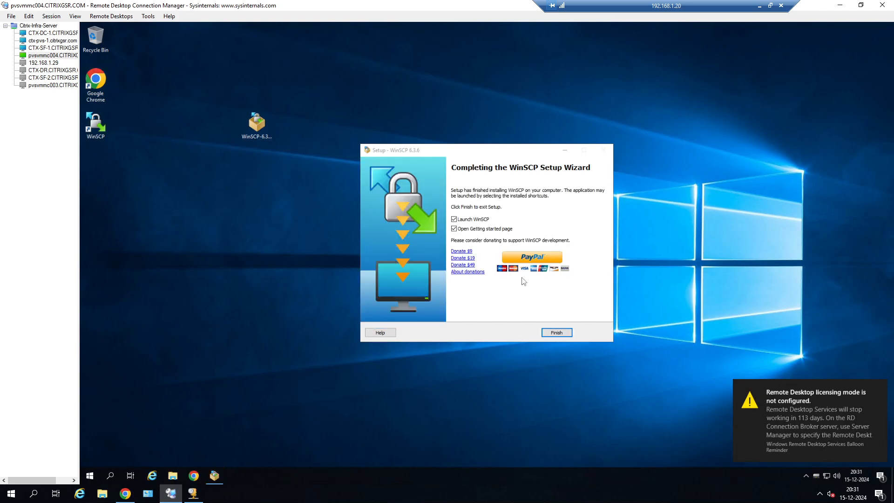
Finish the WinSCP setup with launching WinSCP and opening the Getting started page both turned off
{"action": "left_click", "coordinate": [476, 228]}
{"action": "left_click", "coordinate": [475, 219]}
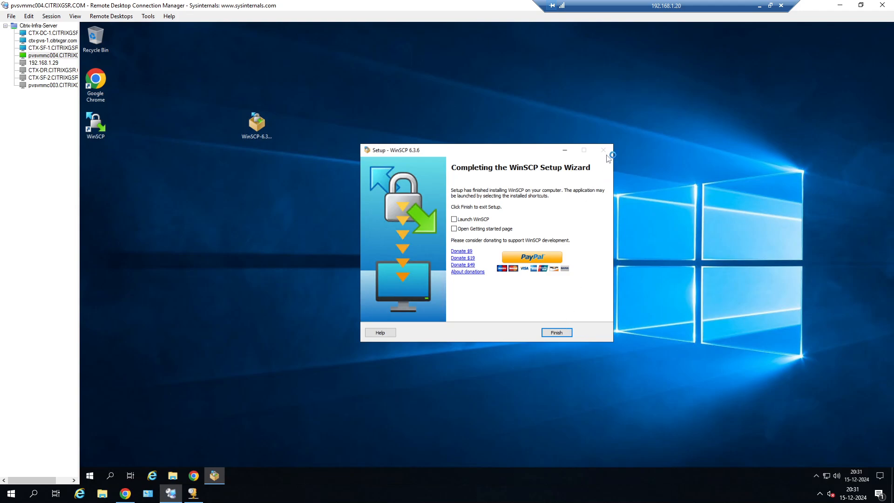
{"action": "left_click", "coordinate": [561, 332]}
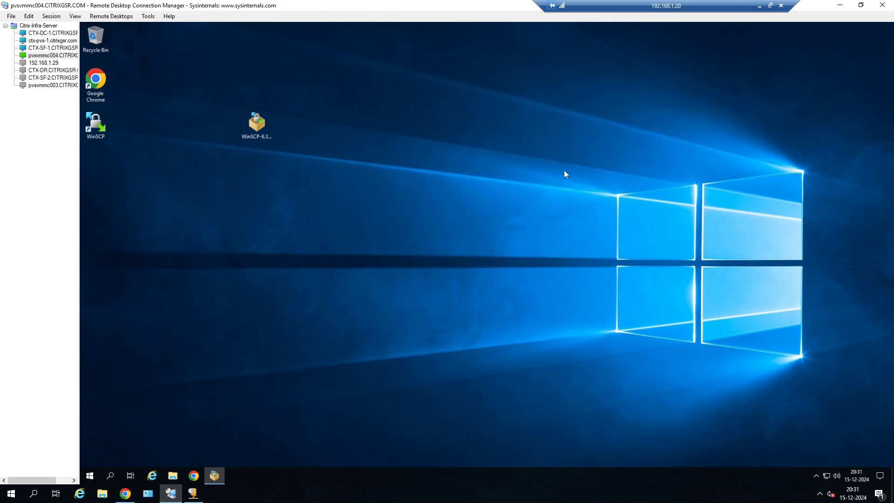
Open Google Chrome on pvsvmmc004, search for notepad++ and go to the notepad-plus-plus.org site
{"action": "double_click", "coordinate": [97, 79]}
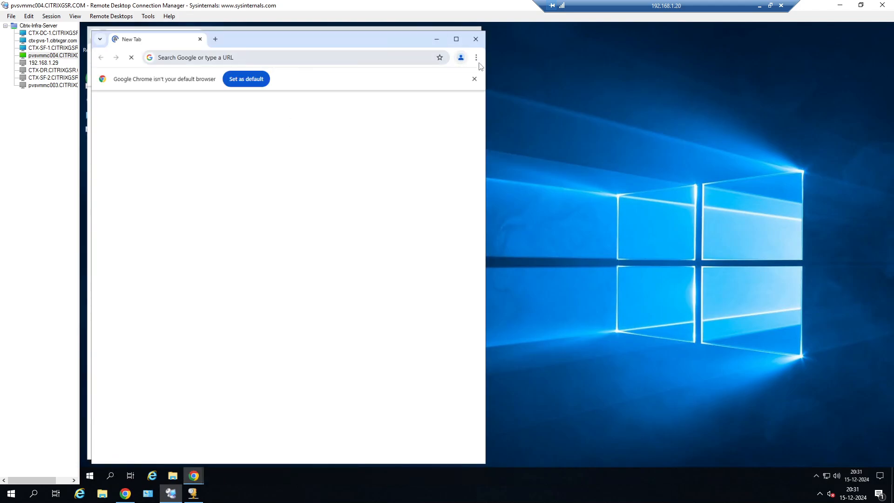
{"action": "left_click", "coordinate": [474, 79]}
{"action": "left_click", "coordinate": [347, 64]}
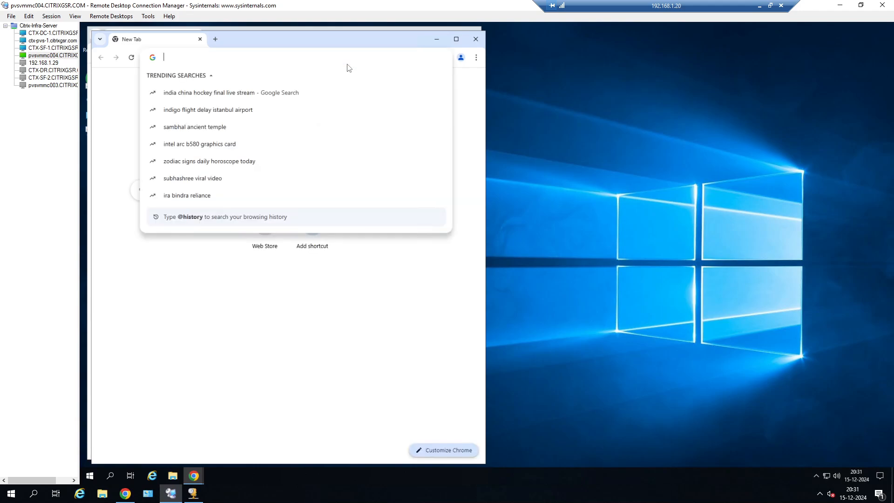
{"action": "type", "text": "notepad"}
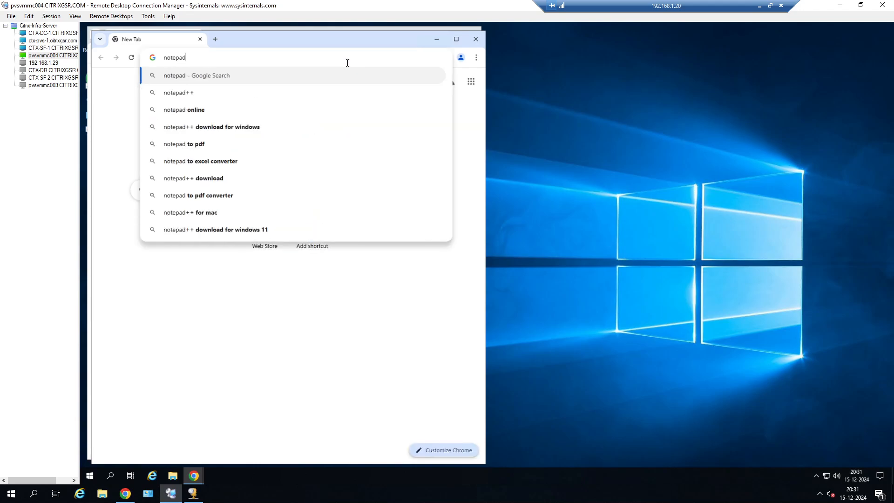
{"action": "left_click", "coordinate": [188, 94]}
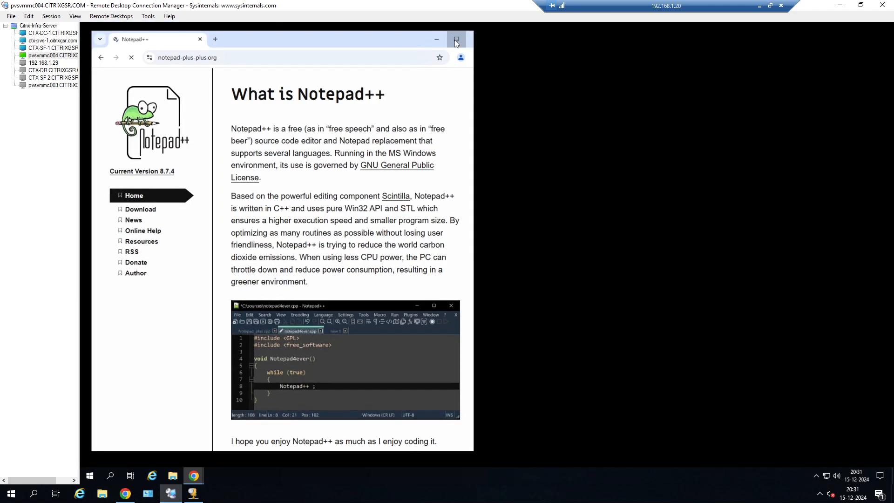
Download the 32-bit x86 installer of Notepad++ v8.7.1 from the site's Downloads page
{"action": "left_click", "coordinate": [456, 38]}
{"action": "left_click", "coordinate": [148, 226]}
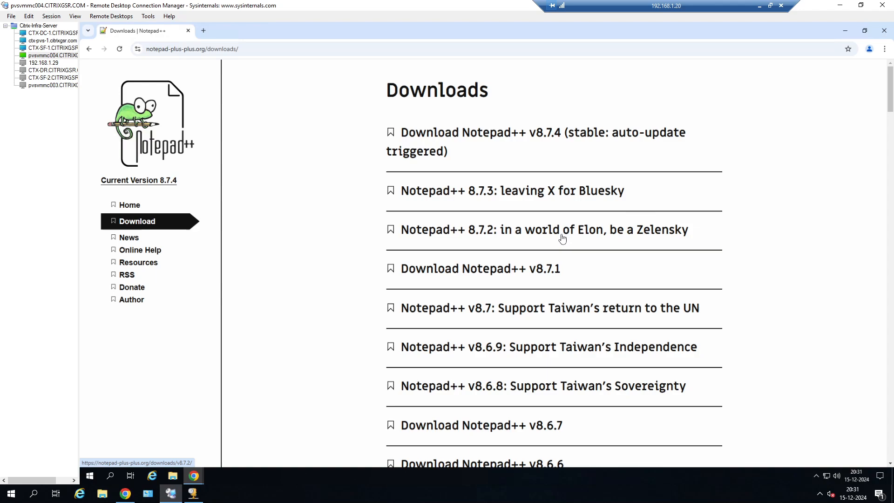
{"action": "left_click", "coordinate": [453, 267]}
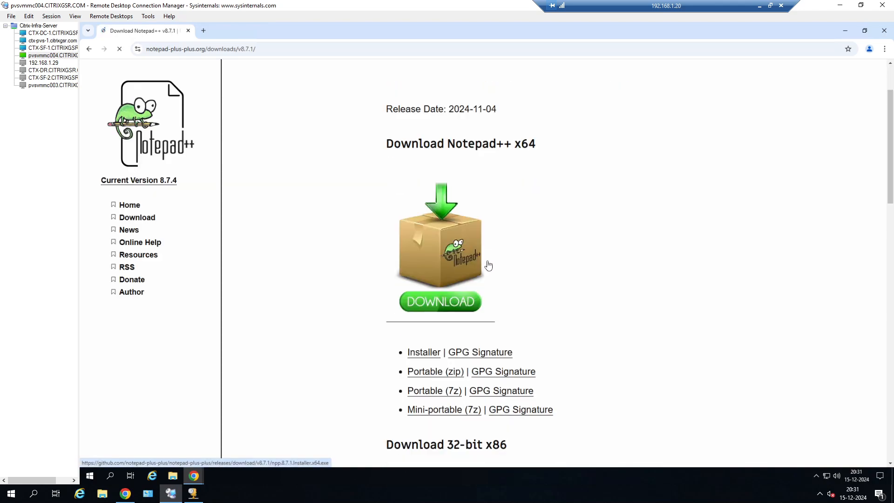
{"action": "scroll", "coordinate": [489, 264], "scroll_direction": "down", "scroll_amount": 3}
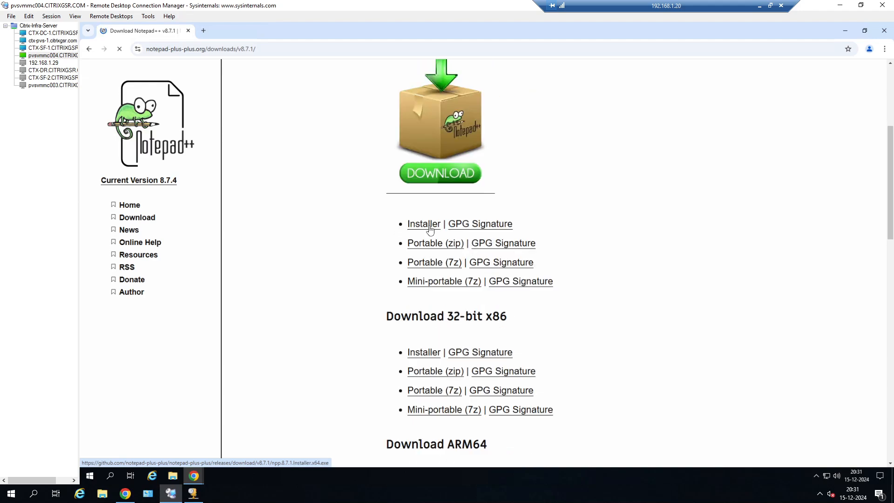
{"action": "left_click", "coordinate": [428, 356]}
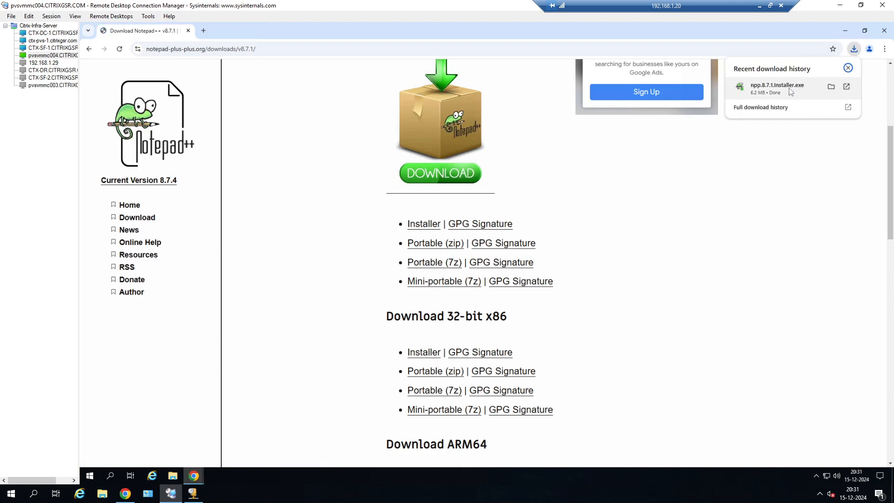
Run the downloaded npp.8.7.1.Installer.exe and install Notepad++ in English with the default components and a desktop shortcut
{"action": "left_click", "coordinate": [790, 92]}
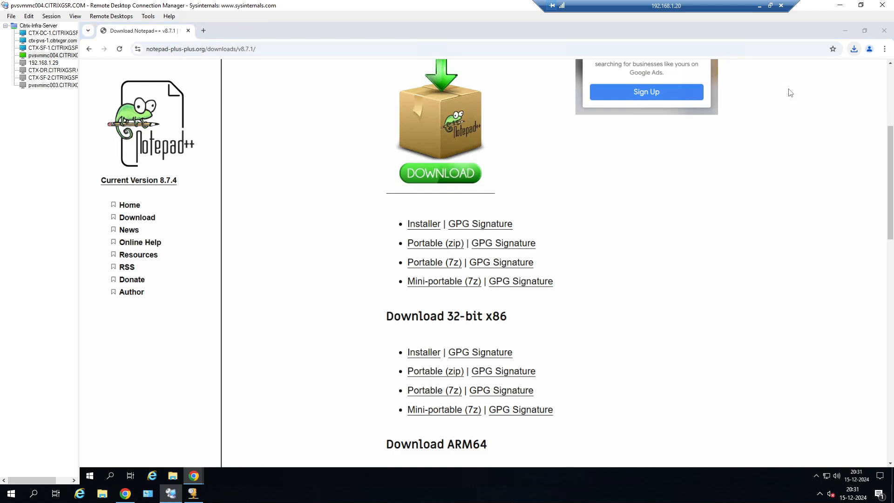
{"action": "left_click", "coordinate": [850, 32]}
{"action": "left_click", "coordinate": [472, 35]}
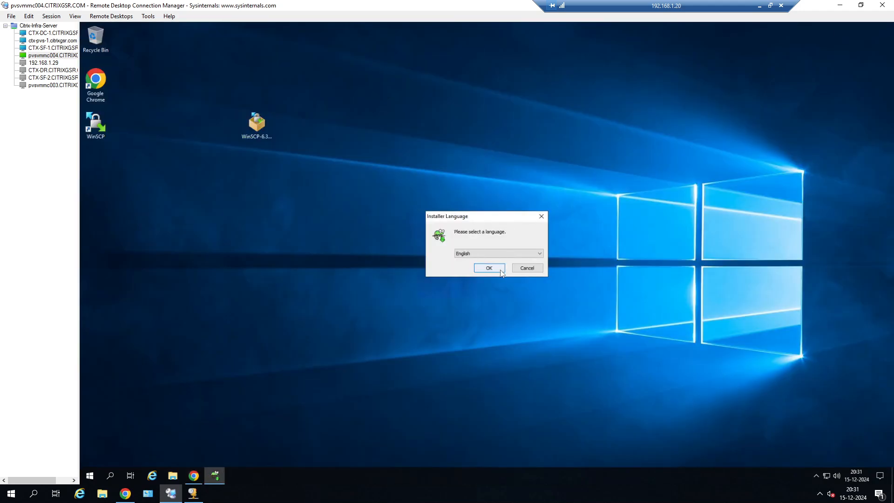
{"action": "left_click", "coordinate": [485, 266]}
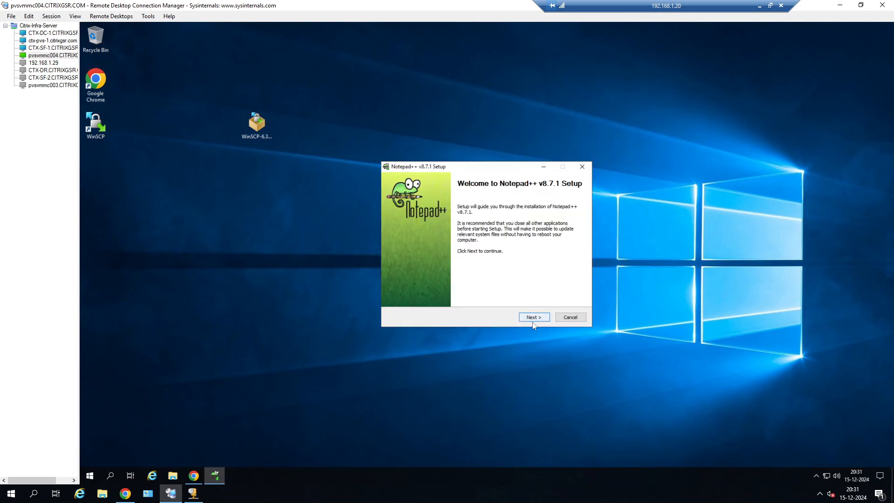
{"action": "left_click", "coordinate": [534, 317]}
{"action": "left_click", "coordinate": [534, 318]}
{"action": "left_click", "coordinate": [534, 318]}
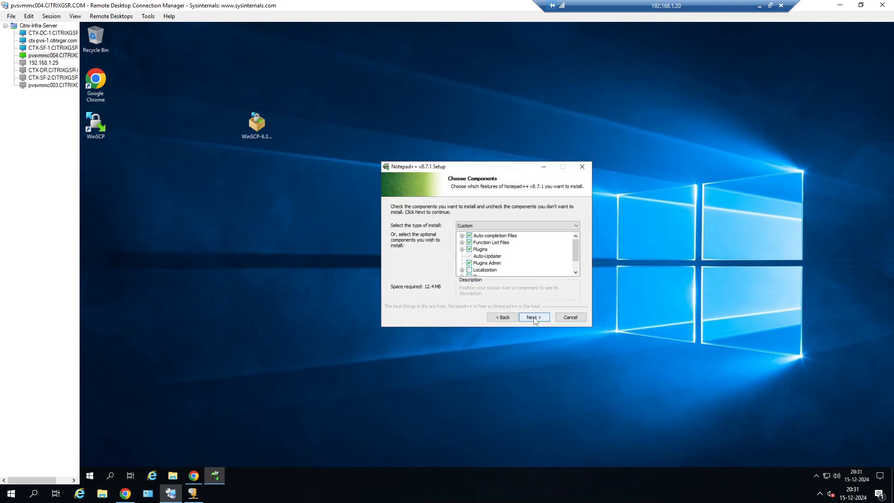
{"action": "left_click", "coordinate": [534, 317]}
{"action": "left_click", "coordinate": [433, 215]}
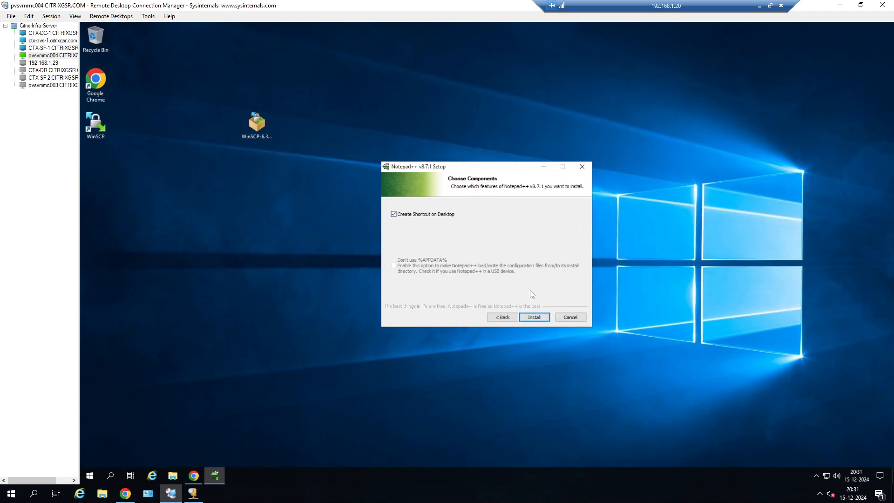
{"action": "left_click", "coordinate": [540, 317]}
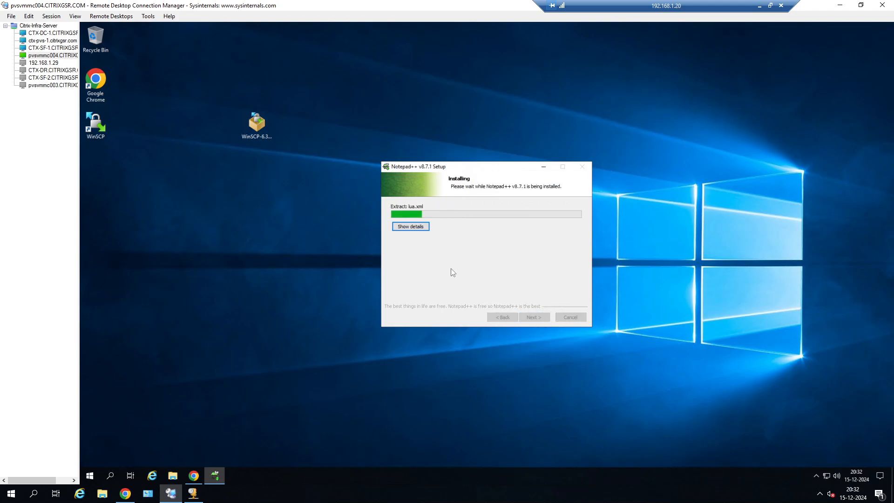
Delete the WinSCP installer from the desktop and finish the Notepad++ setup without running the program
{"action": "left_click", "coordinate": [256, 127]}
{"action": "key", "text": "Delete"}
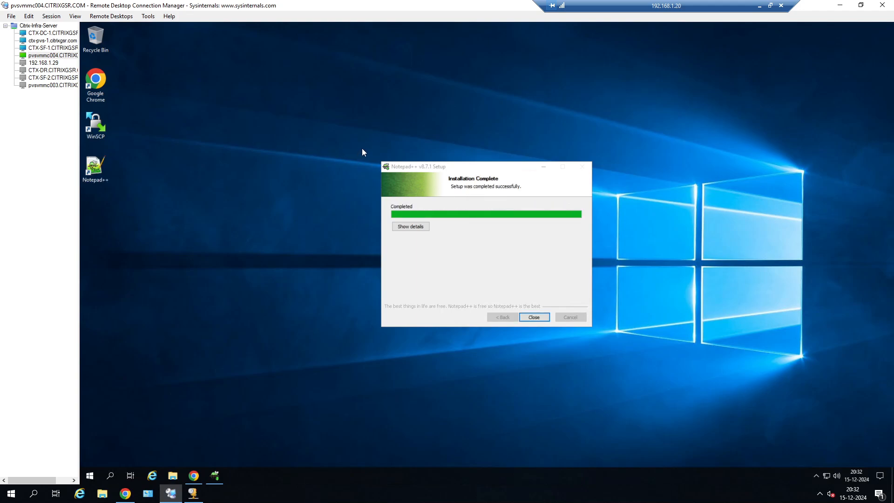
{"action": "left_click", "coordinate": [461, 238]}
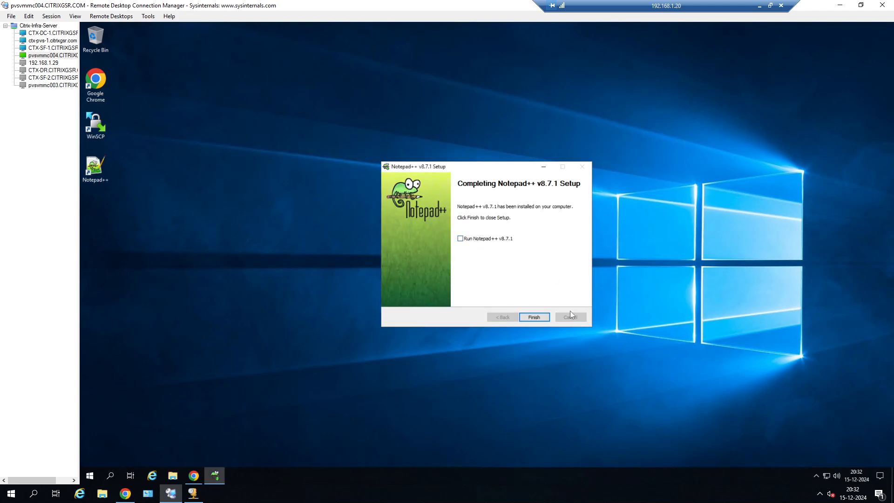
{"action": "left_click", "coordinate": [534, 317]}
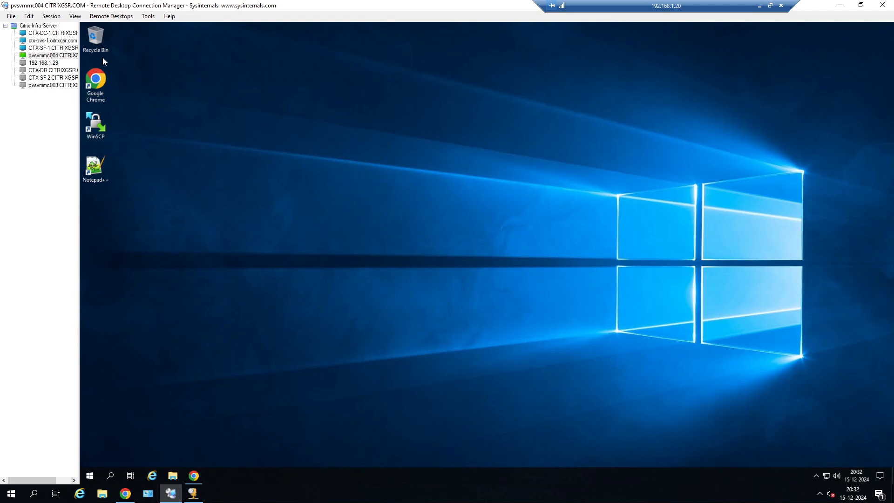
Shut down the pvsvmmc004 machine from its remote session
{"action": "right_click", "coordinate": [91, 475]}
{"action": "mouse_move", "coordinate": [158, 452]}
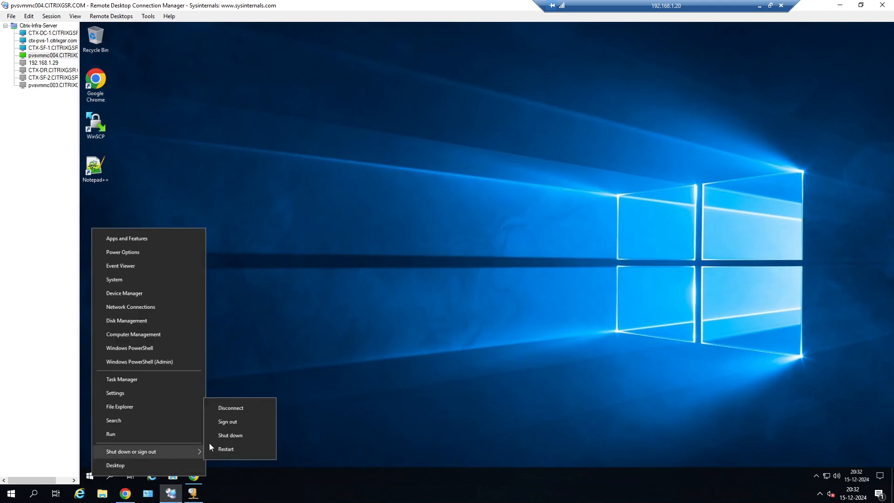
{"action": "left_click", "coordinate": [225, 436]}
{"action": "left_click", "coordinate": [223, 459]}
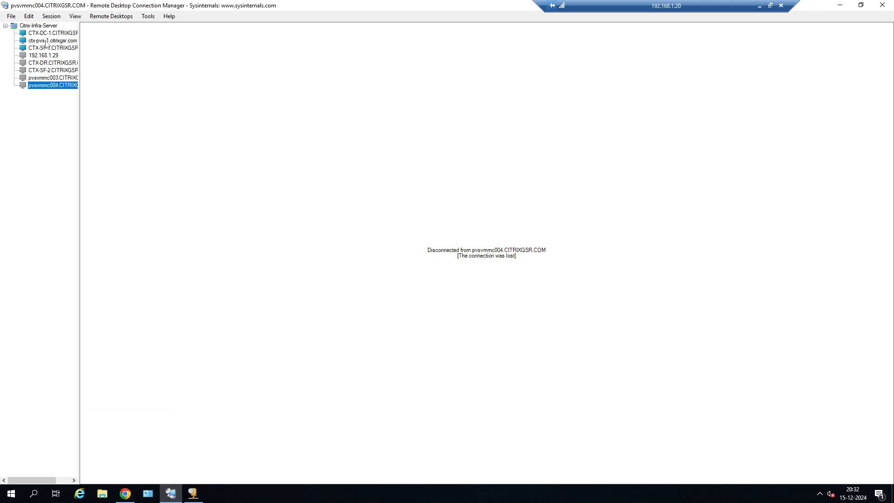
Switch to the ctx-pvs-1 session and open the versions of the WIN-2019-OS-15-12-2024 vDisk
{"action": "left_click", "coordinate": [47, 41]}
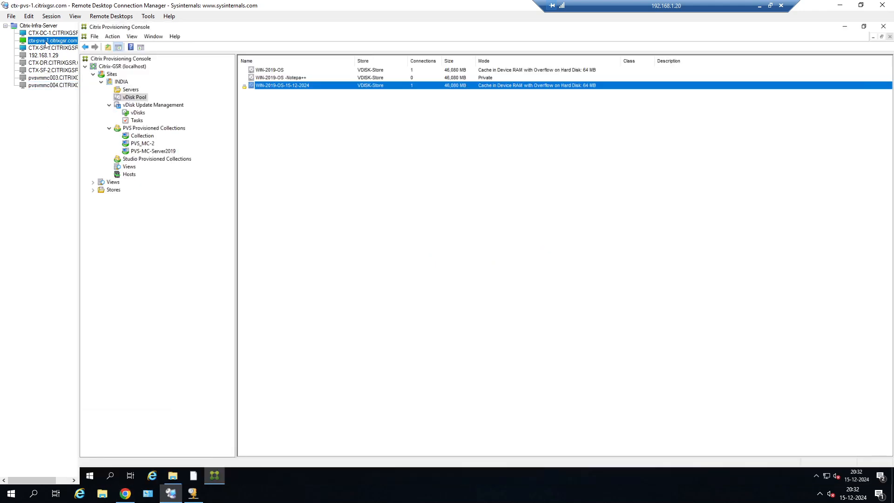
{"action": "left_click", "coordinate": [316, 91]}
{"action": "key", "text": "F5"}
{"action": "right_click", "coordinate": [316, 86]}
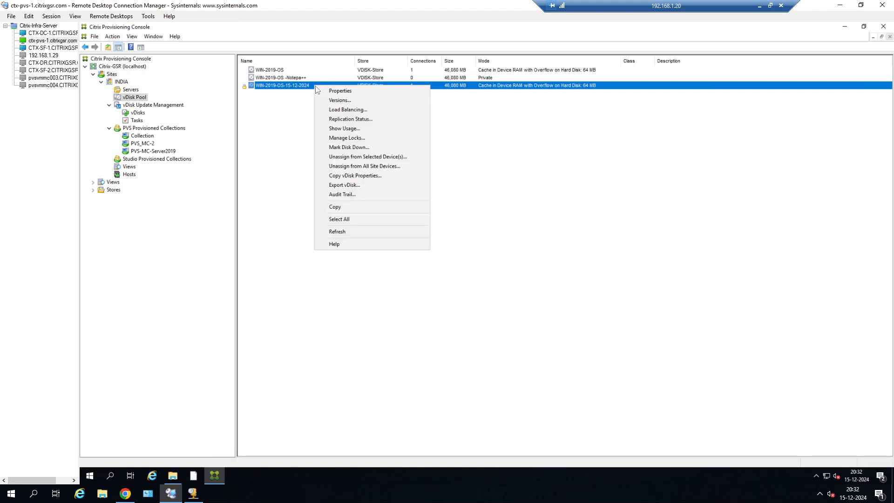
{"action": "left_click", "coordinate": [344, 101]}
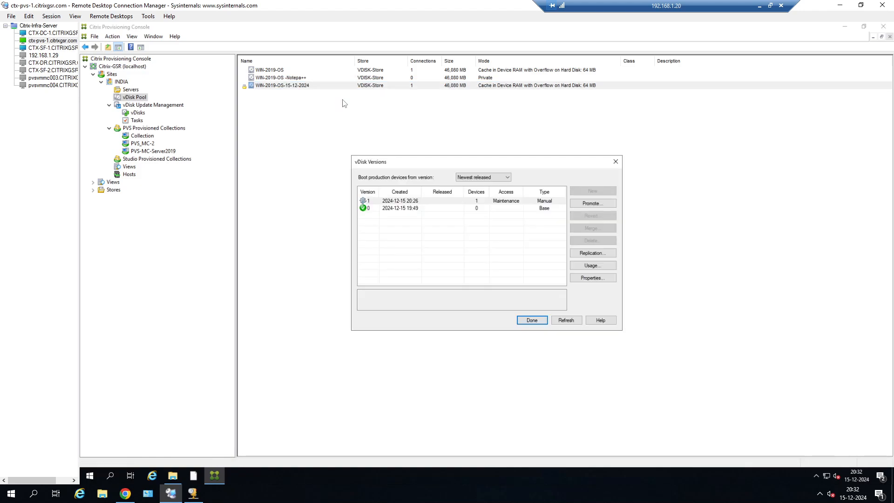
Refresh the vDisk version list to check how many devices use maintenance version 1, and select that version
{"action": "left_click", "coordinate": [413, 200]}
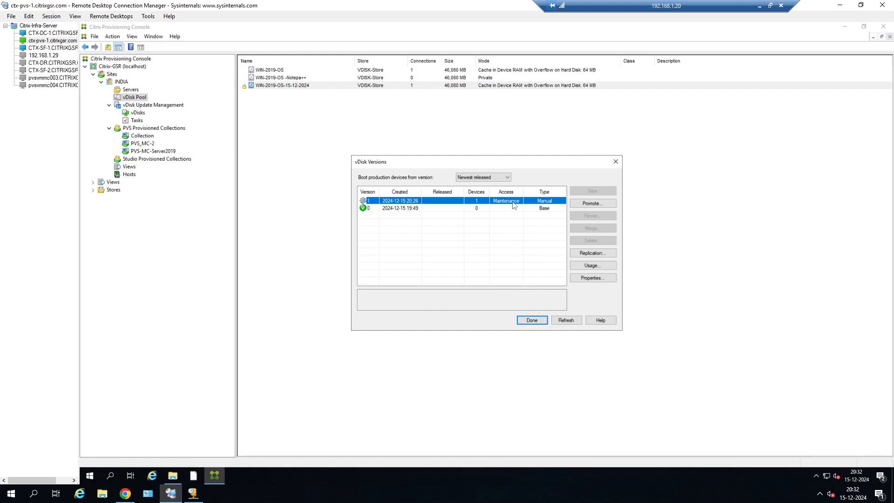
{"action": "left_click", "coordinate": [563, 321]}
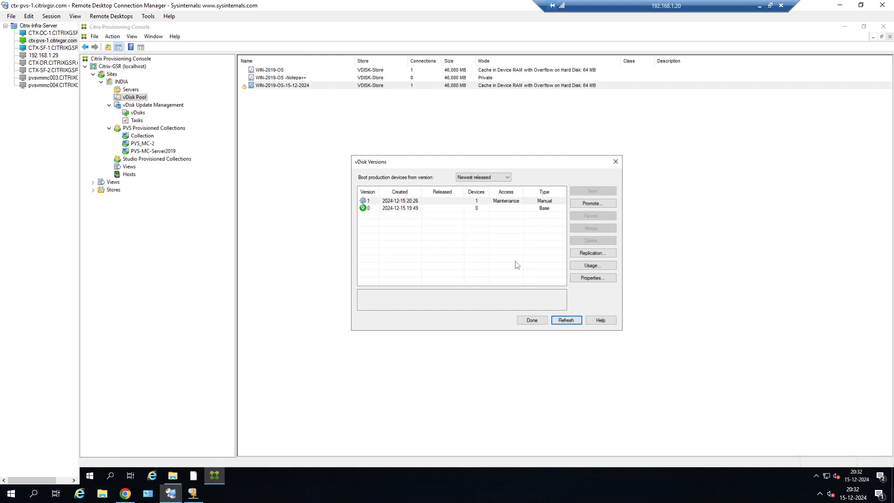
{"action": "left_click", "coordinate": [566, 323]}
{"action": "left_click", "coordinate": [565, 322]}
{"action": "left_click", "coordinate": [566, 323]}
{"action": "left_click", "coordinate": [566, 322]}
{"action": "left_click", "coordinate": [565, 321]}
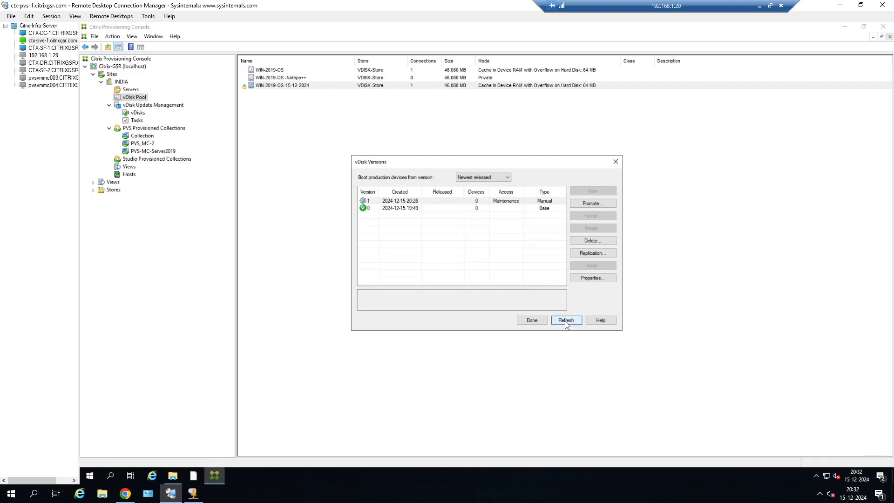
{"action": "left_click", "coordinate": [565, 321]}
{"action": "left_click", "coordinate": [478, 202]}
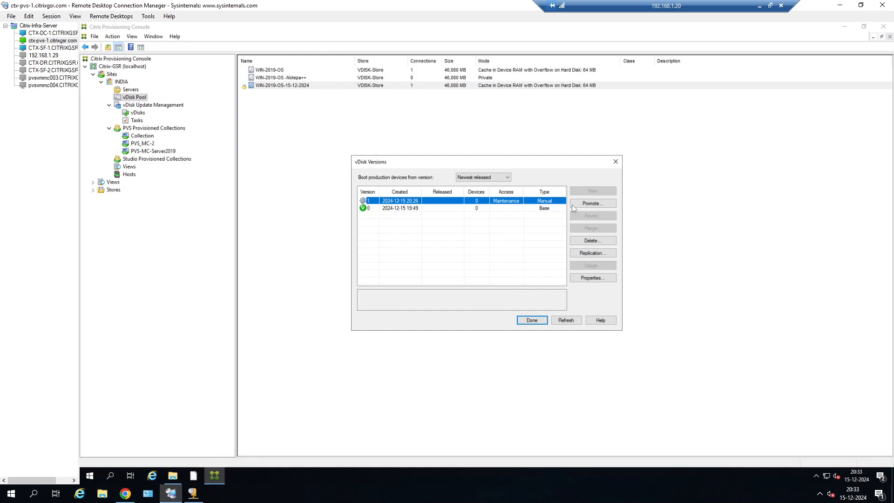
Open the Promote options for vDisk version 1, and dismiss the ended Webex meeting notice outside the remote session
{"action": "left_click", "coordinate": [591, 204]}
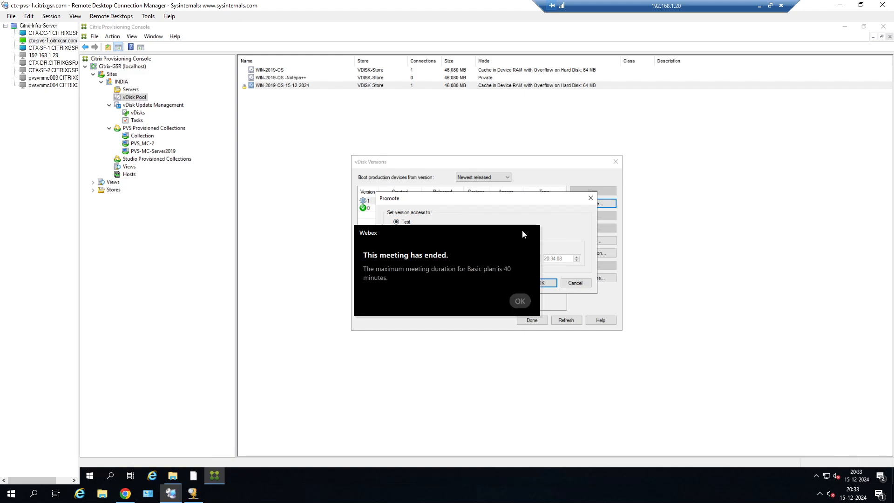
{"action": "left_click", "coordinate": [760, 7]}
{"action": "left_click", "coordinate": [519, 301]}
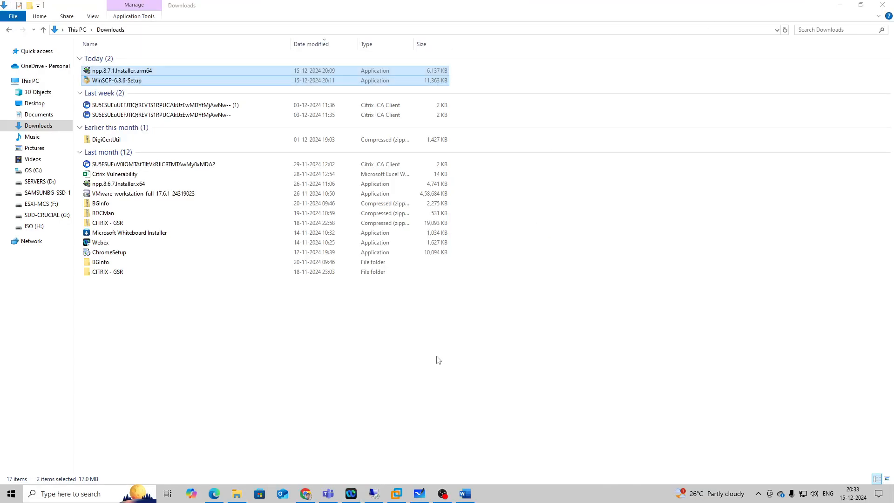
Switch to Webex, start and join a new meeting, and connect it to the computer's audio
{"action": "left_click", "coordinate": [346, 494]}
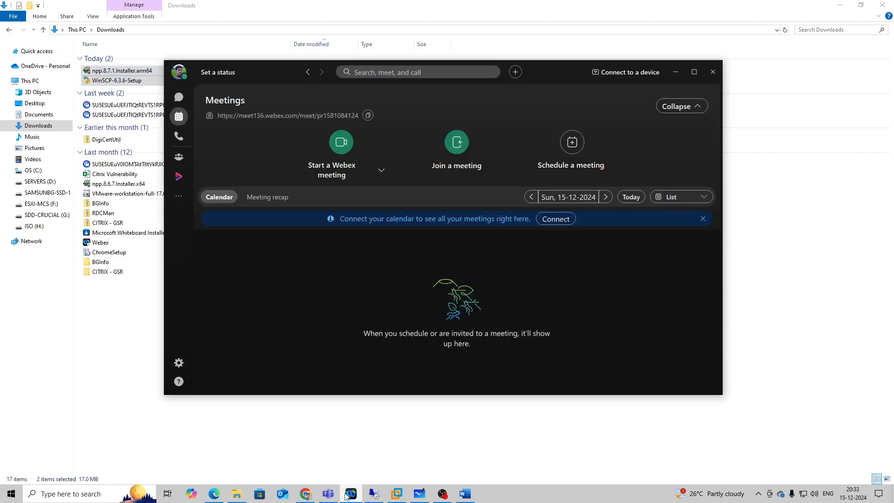
{"action": "left_click", "coordinate": [338, 141]}
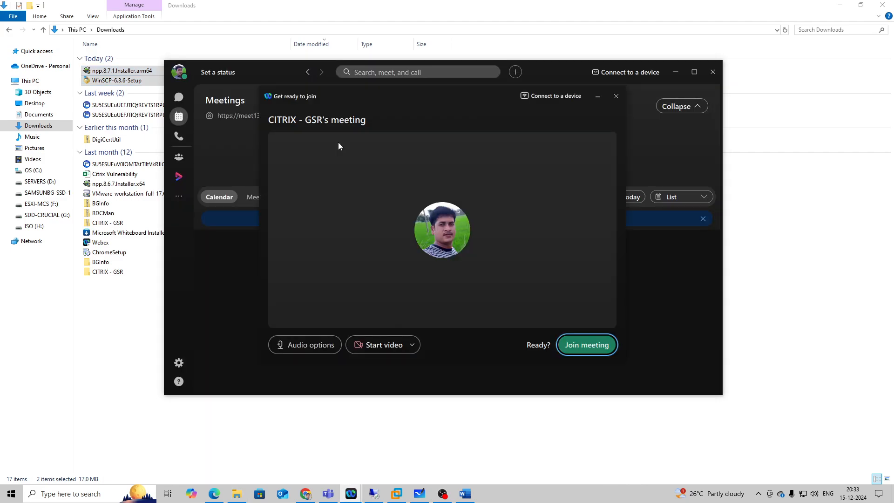
{"action": "left_click", "coordinate": [591, 344]}
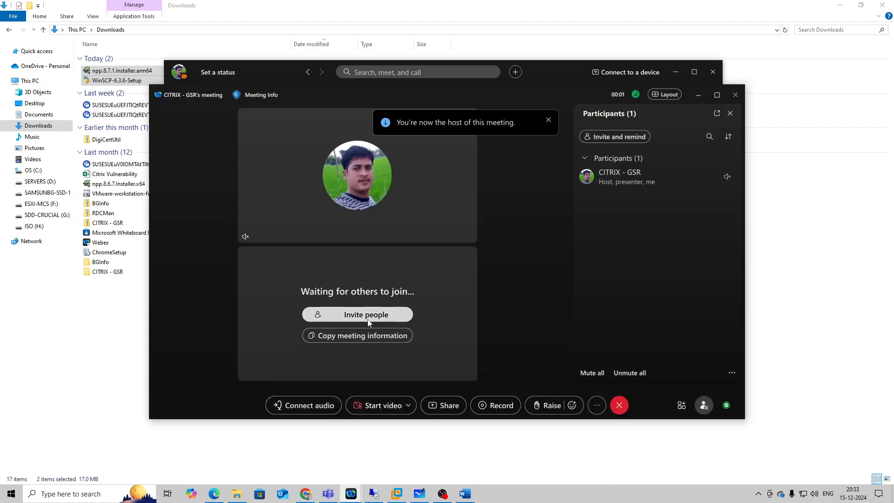
{"action": "left_click", "coordinate": [279, 405]}
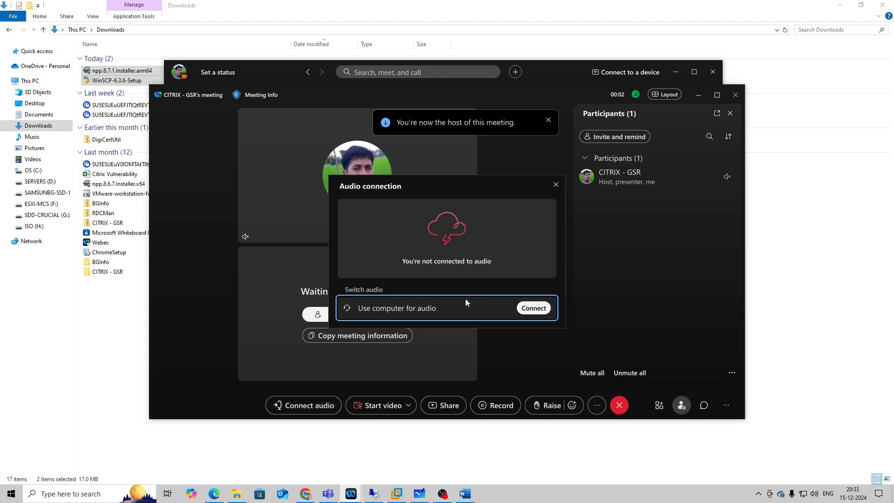
{"action": "left_click", "coordinate": [531, 310]}
Send the copied meeting invitation to the Citrix class group in WhatsApp Web and minimize the browser
{"action": "left_click", "coordinate": [306, 493]}
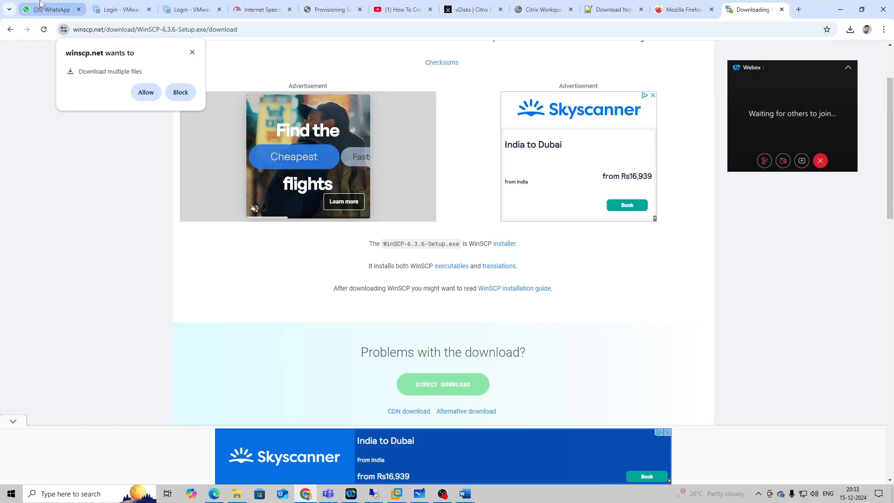
{"action": "left_click", "coordinate": [49, 9]}
{"action": "key", "text": "ctrl+v"}
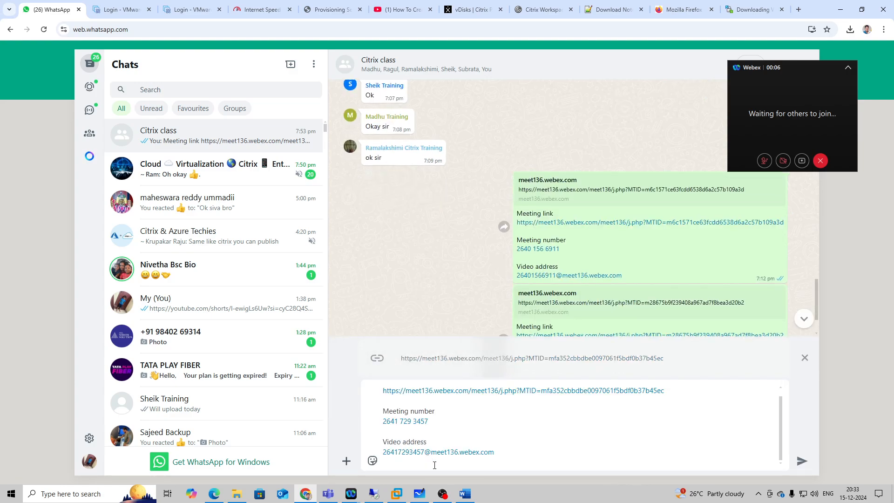
{"action": "key", "text": "Return"}
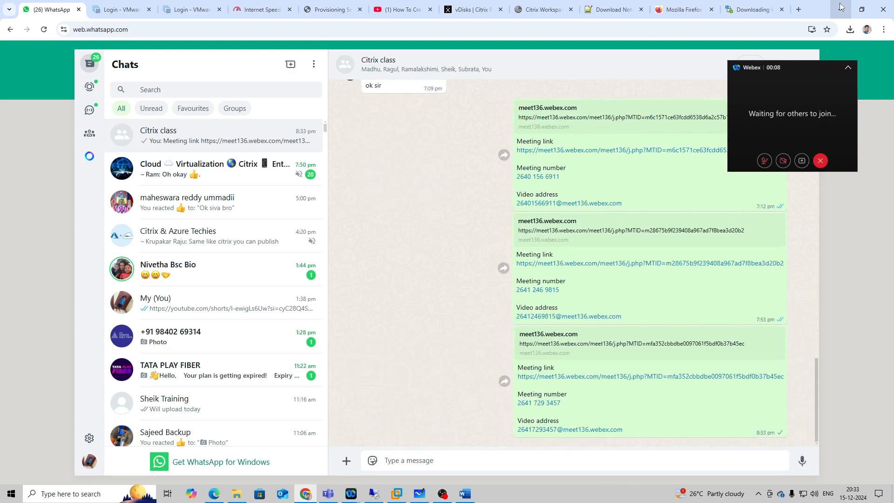
{"action": "left_click", "coordinate": [841, 7]}
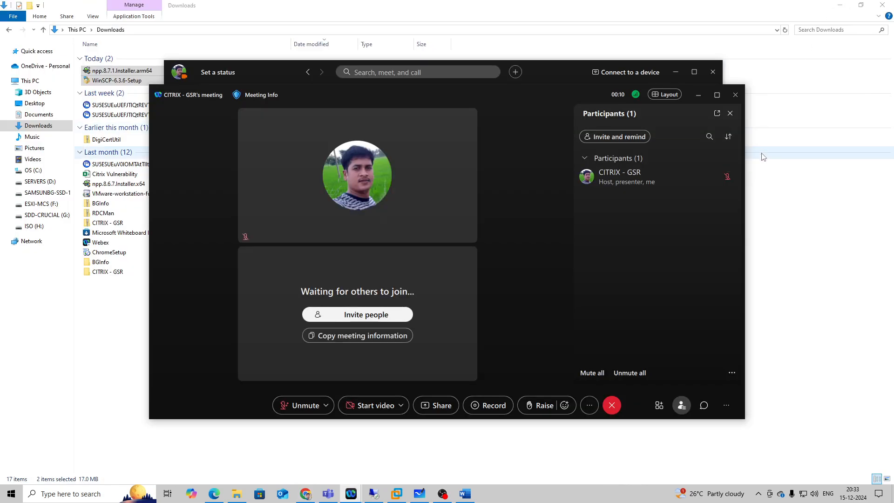
Unmute the microphone in the Webex meeting and share Screen 1 with the participants
{"action": "left_click", "coordinate": [303, 405]}
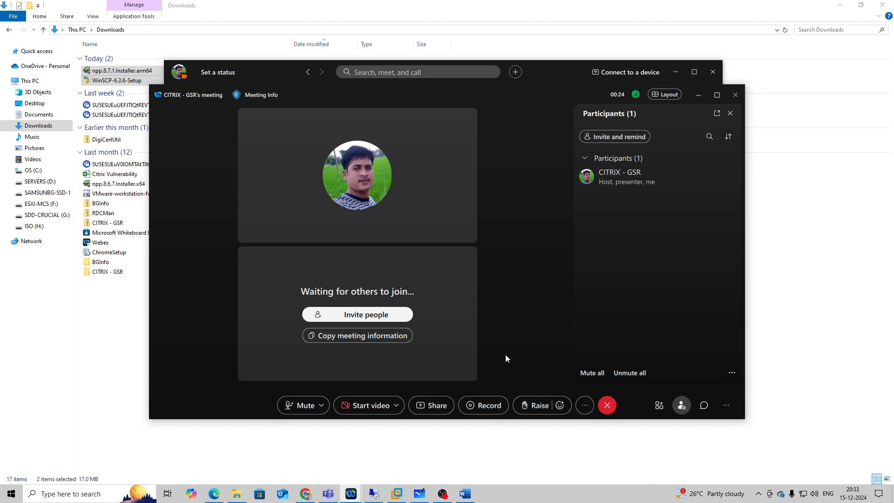
{"action": "left_click", "coordinate": [433, 406]}
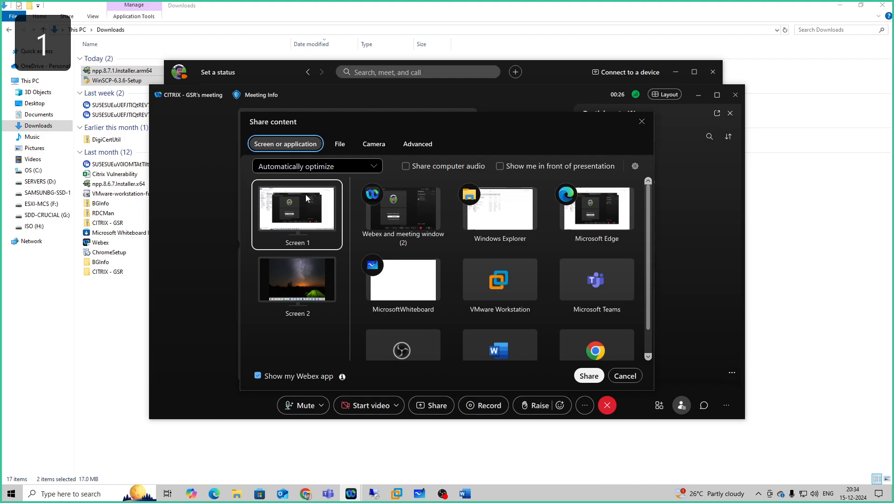
{"action": "left_click", "coordinate": [306, 195]}
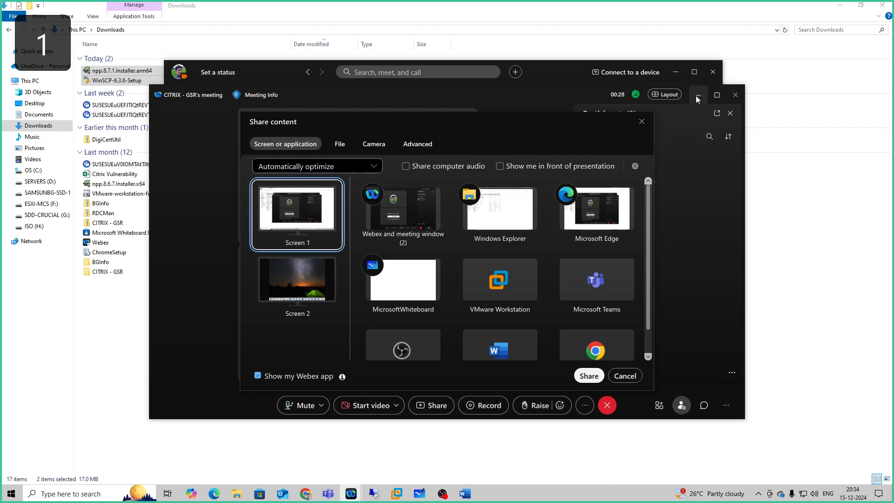
{"action": "left_click", "coordinate": [588, 377]}
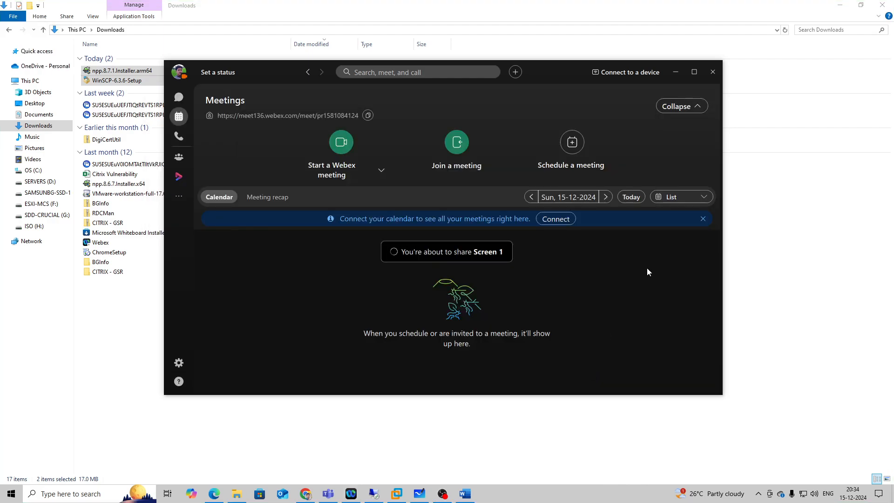
{"action": "left_click", "coordinate": [675, 73]}
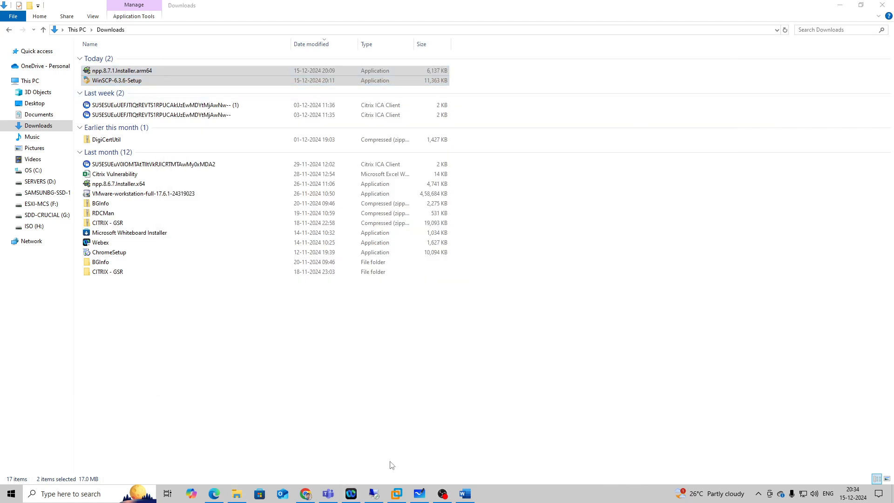
{"action": "left_click", "coordinate": [816, 165]}
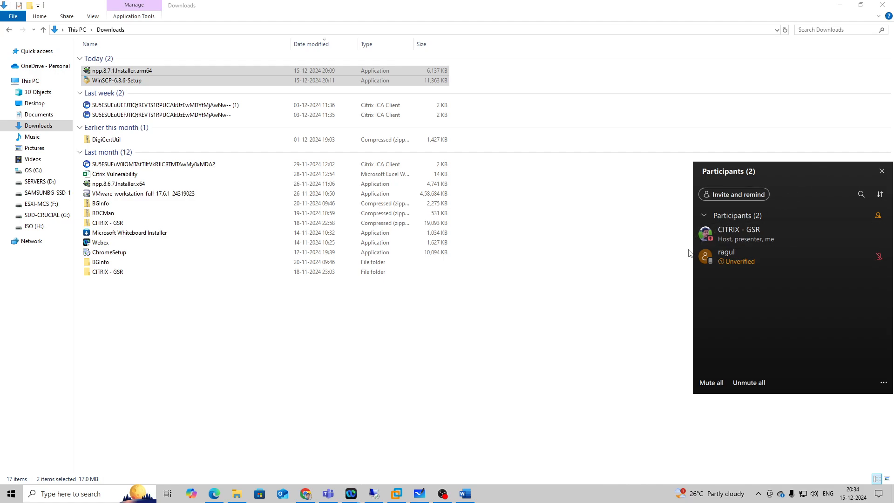
Minimize the File Explorer and Edge windows and return to the 192.168.1.20 remote session
{"action": "left_click", "coordinate": [840, 8]}
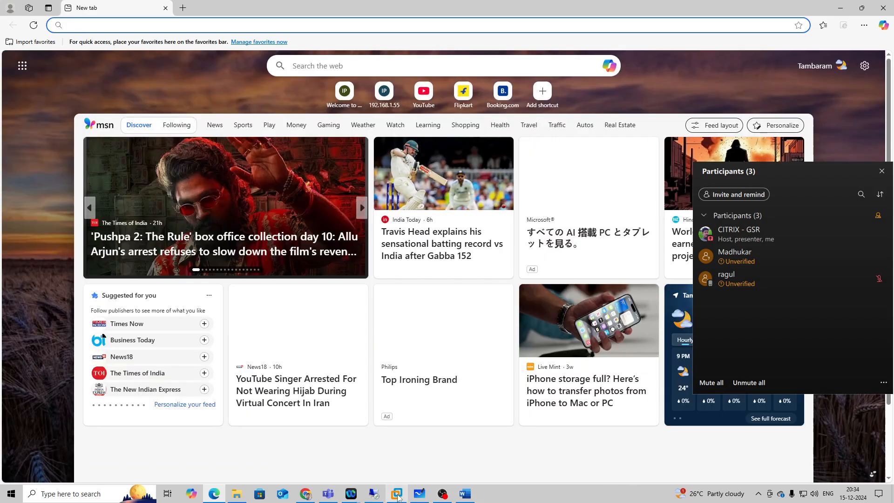
{"action": "left_click", "coordinate": [397, 494]}
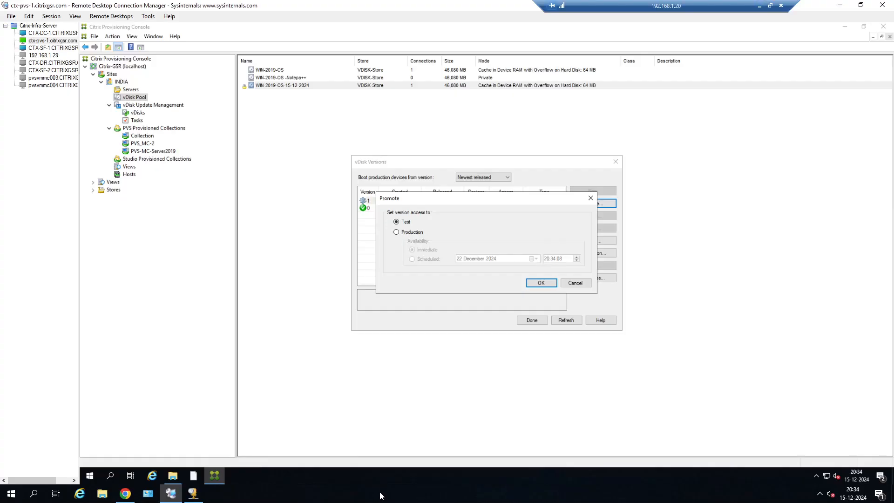
{"action": "left_click", "coordinate": [760, 6]}
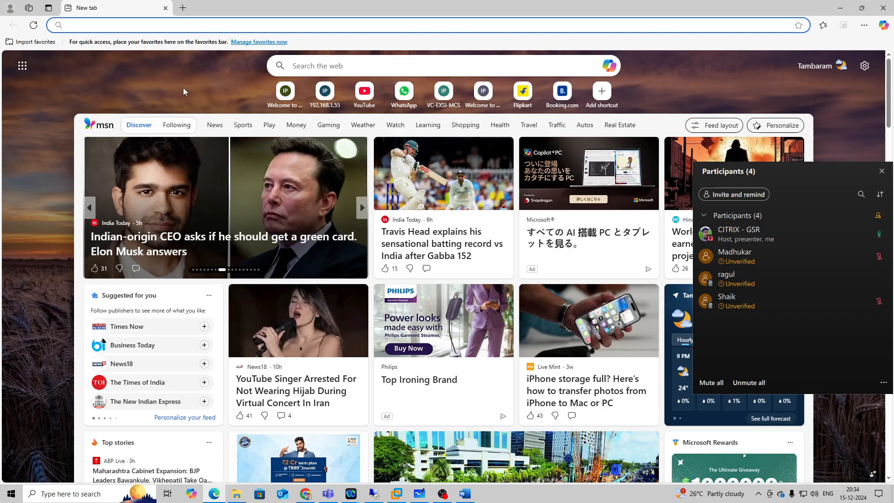
{"action": "left_click", "coordinate": [840, 8]}
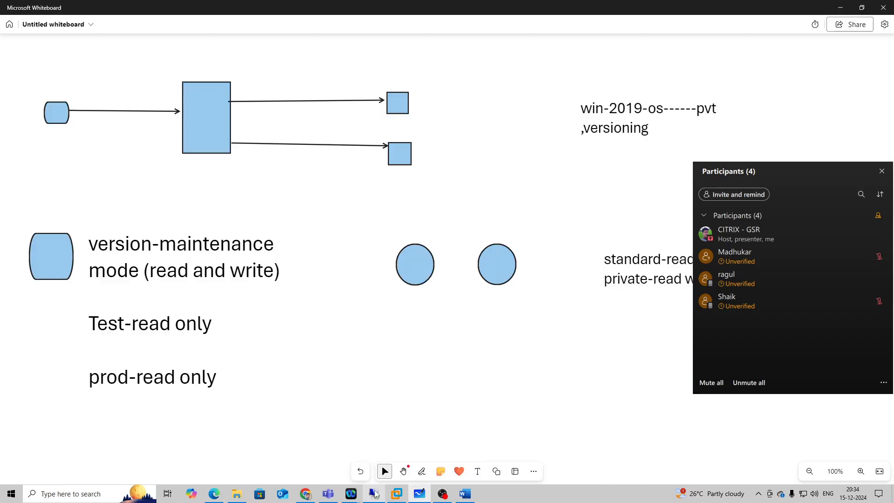
{"action": "left_click", "coordinate": [375, 492]}
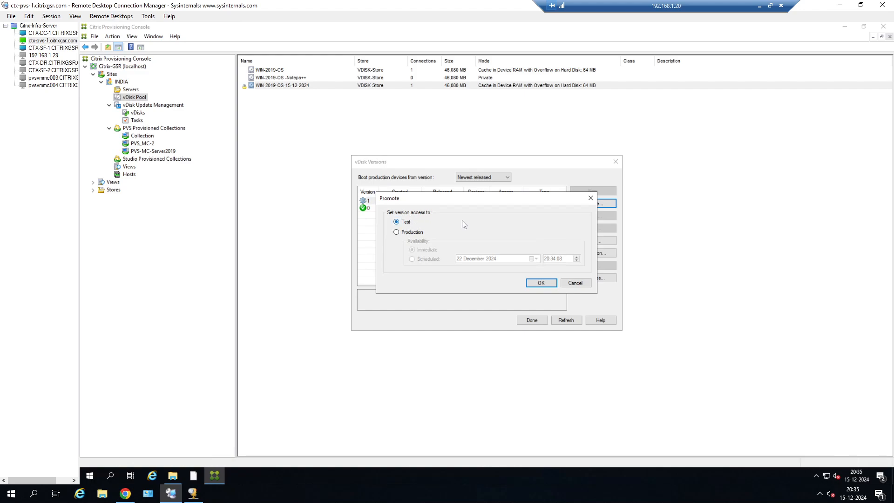
Promote version 1 of the WIN-2019-OS-15-12-2024 vDisk to Test access and close its version list
{"action": "left_click", "coordinate": [417, 232]}
{"action": "left_click", "coordinate": [406, 223]}
{"action": "left_click", "coordinate": [536, 282]}
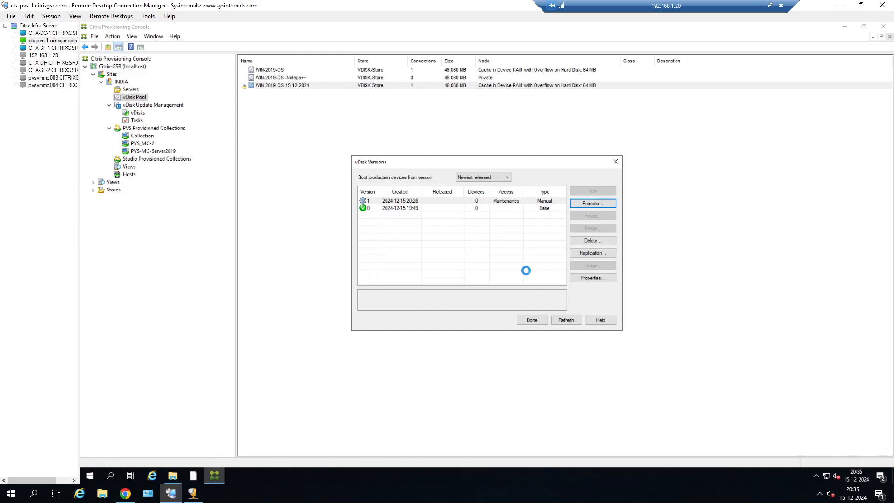
{"action": "left_click", "coordinate": [760, 6]}
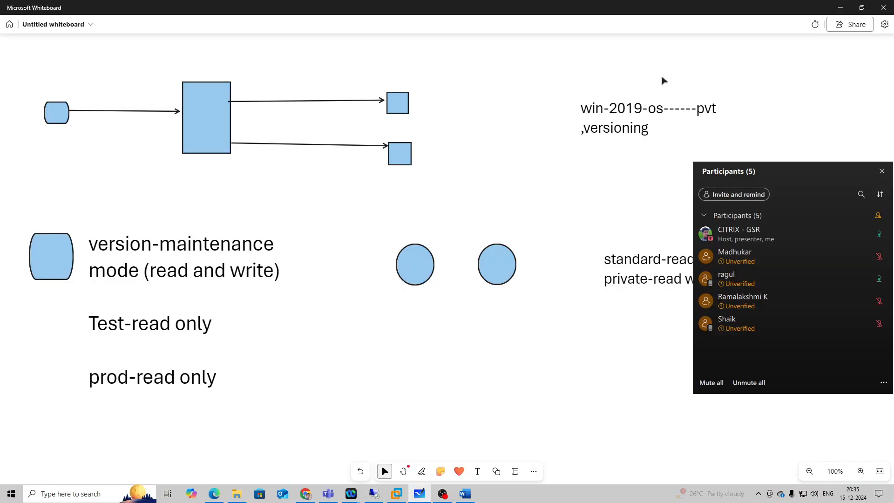
{"action": "left_click", "coordinate": [394, 491]}
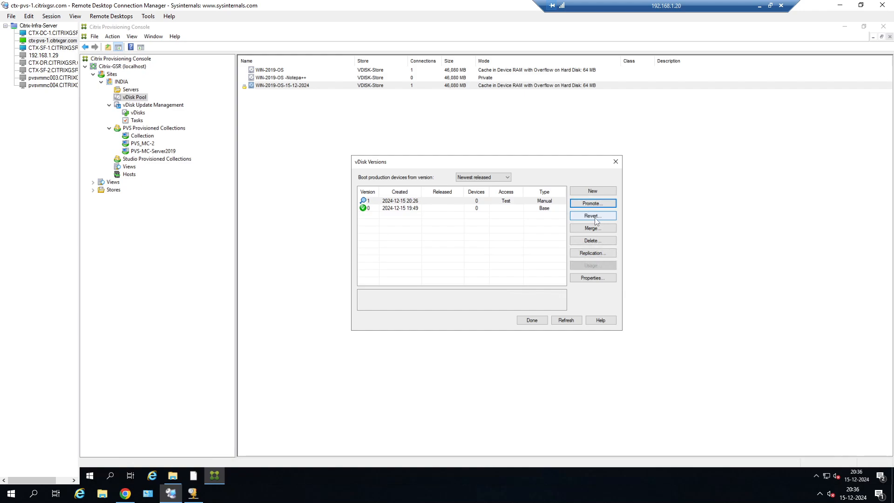
{"action": "left_click", "coordinate": [515, 202]}
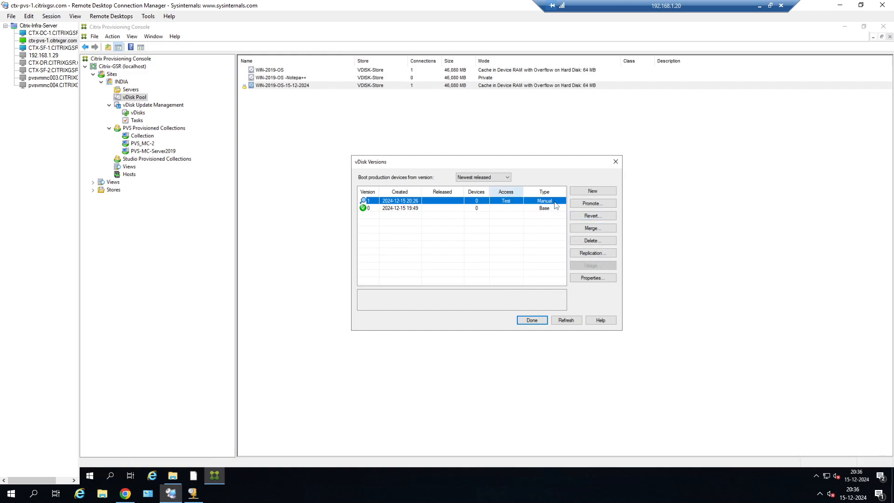
{"action": "left_click", "coordinate": [533, 321]}
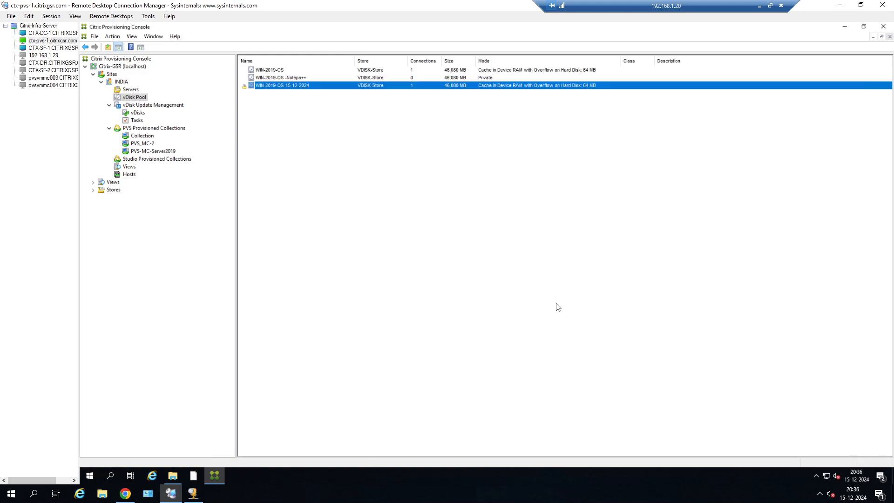
Set the type of target device PVSVMMC004 in the PVS_MC-2 collection to Test
{"action": "left_click", "coordinate": [146, 144]}
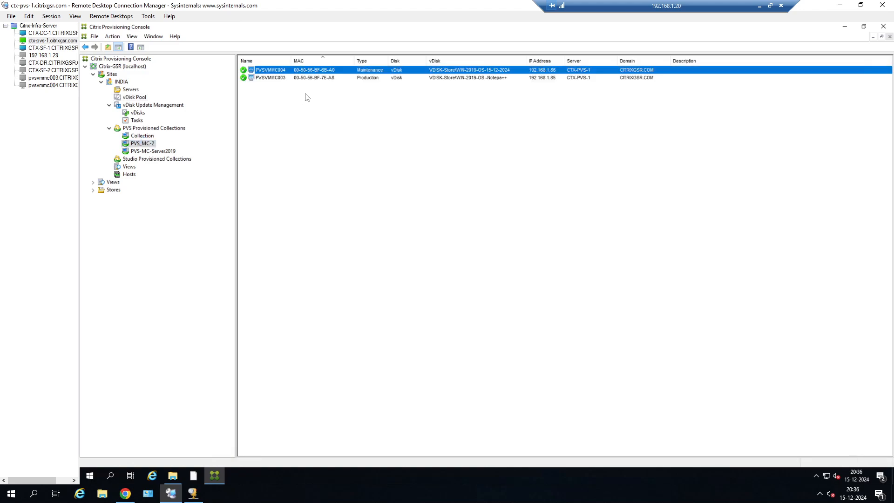
{"action": "right_click", "coordinate": [312, 70]}
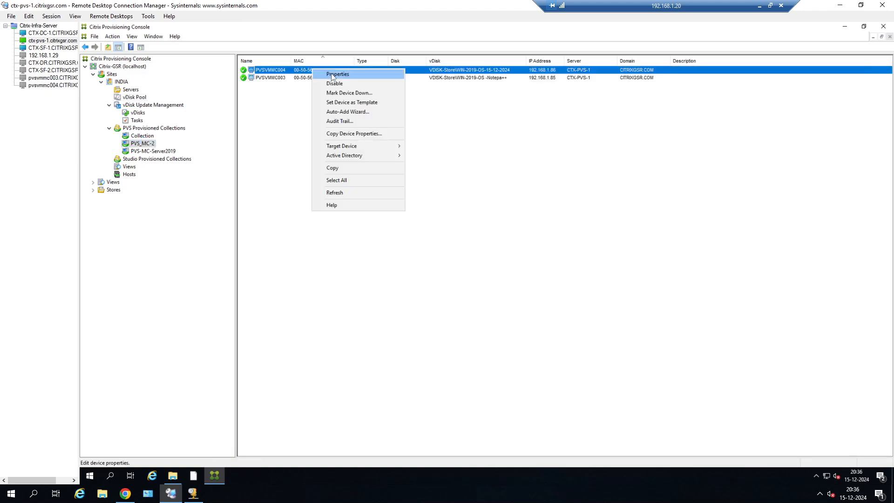
{"action": "left_click", "coordinate": [338, 74]}
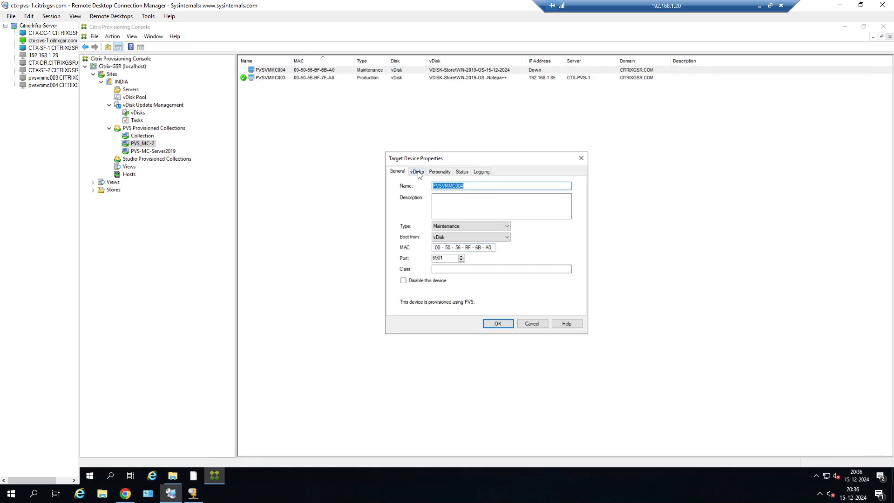
{"action": "left_click", "coordinate": [450, 226]}
{"action": "left_click", "coordinate": [443, 241]}
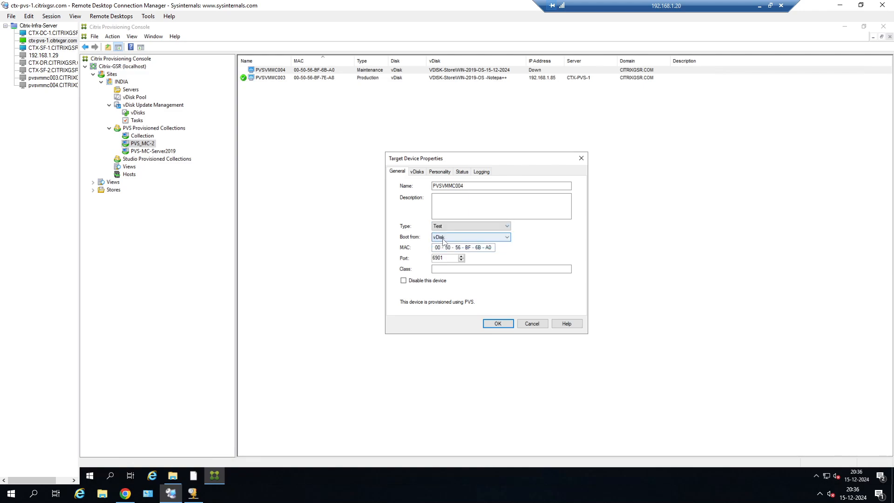
{"action": "left_click", "coordinate": [504, 326]}
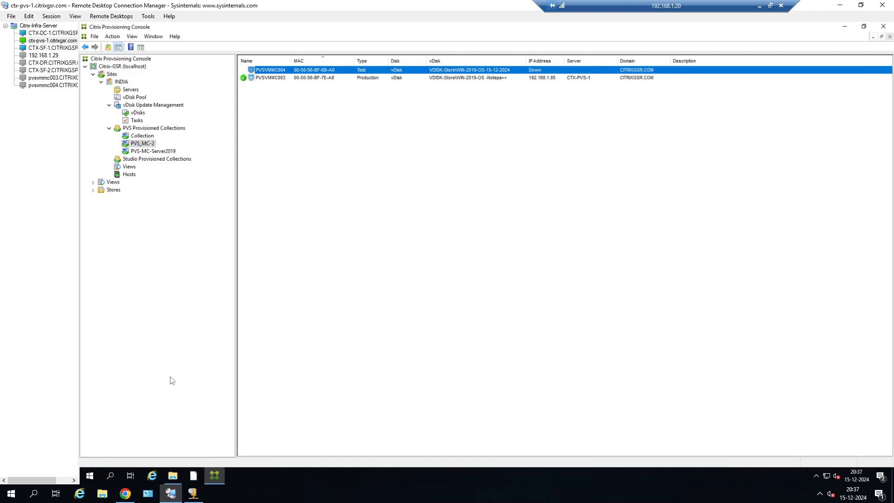
Power on PVSVMMC004 in the vSphere Client and boot it from WIN-2019-OS-15-12-2024.1 [test] in its web console
{"action": "left_click", "coordinate": [125, 494]}
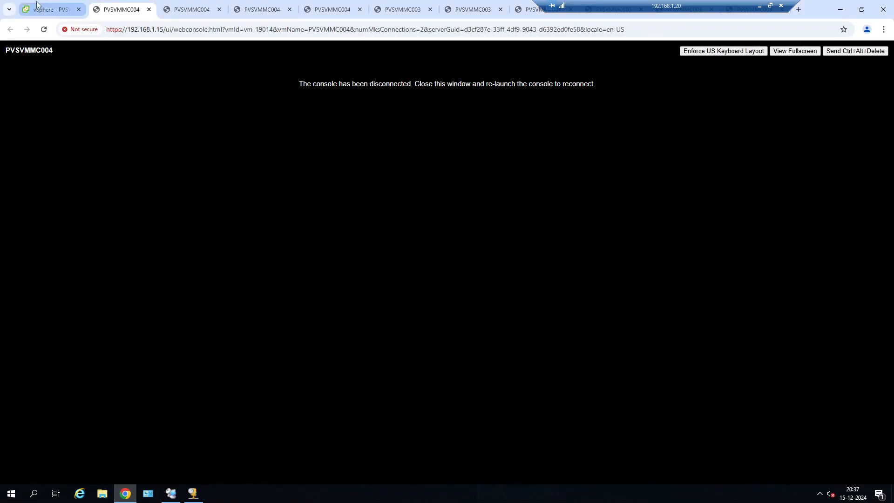
{"action": "left_click", "coordinate": [49, 10]}
{"action": "left_click", "coordinate": [363, 83]}
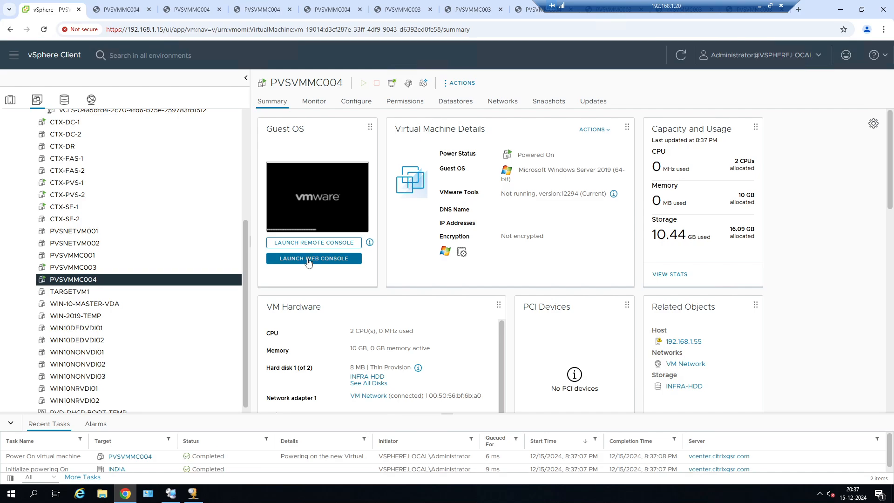
{"action": "left_click", "coordinate": [308, 259]}
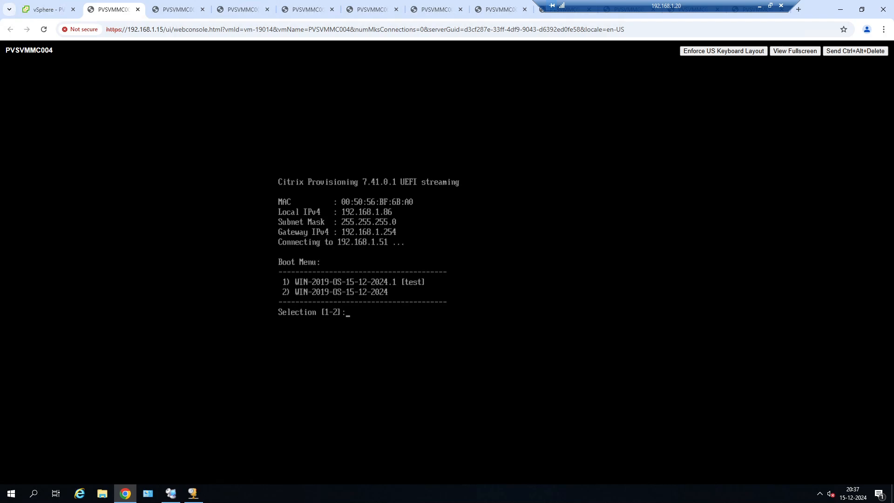
{"action": "type", "text": "1"}
{"action": "key", "text": "Return"}
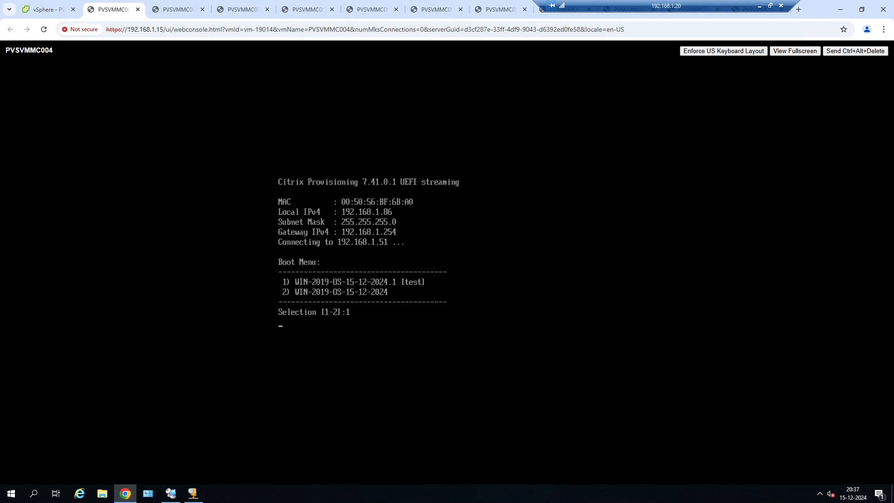
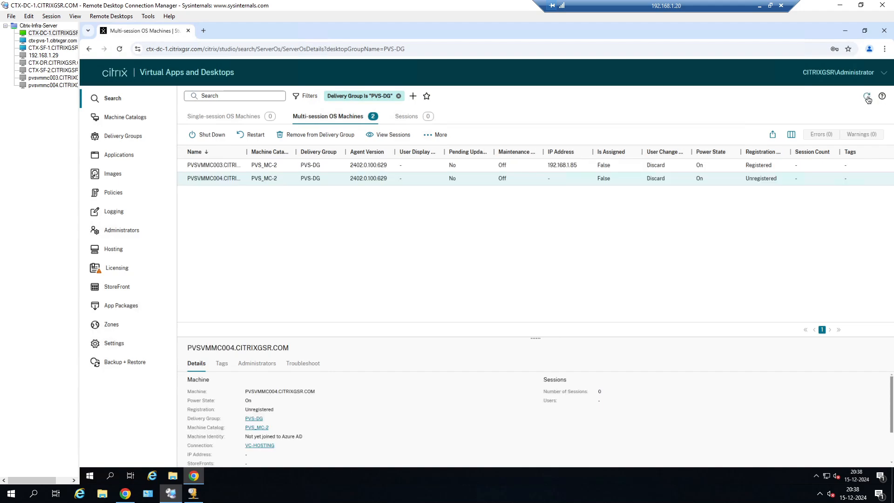
Turn on maintenance mode for machine PVSVMMC003 in the PVS-DG delivery group
{"action": "left_click", "coordinate": [453, 169]}
{"action": "right_click", "coordinate": [454, 168]}
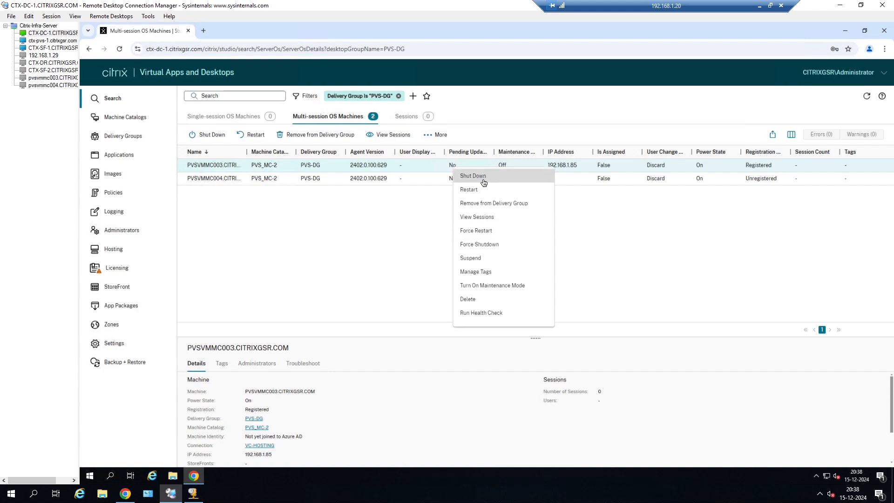
{"action": "left_click", "coordinate": [125, 493]}
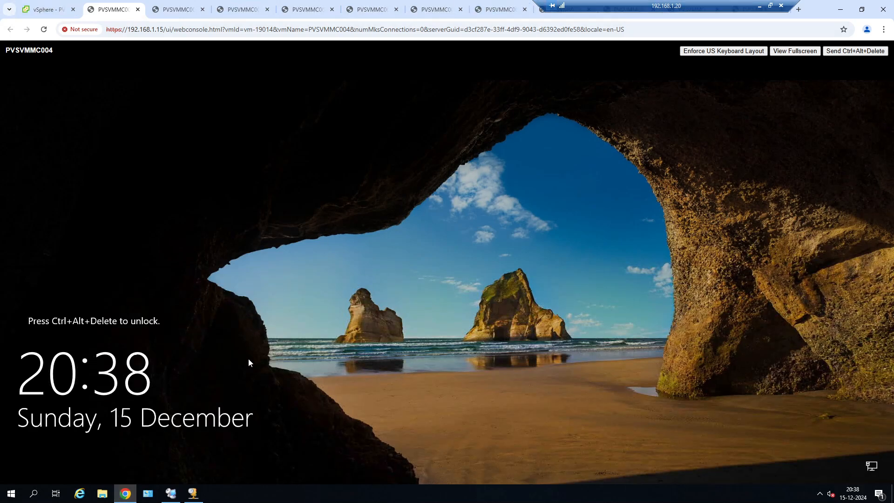
{"action": "left_click", "coordinate": [170, 493]}
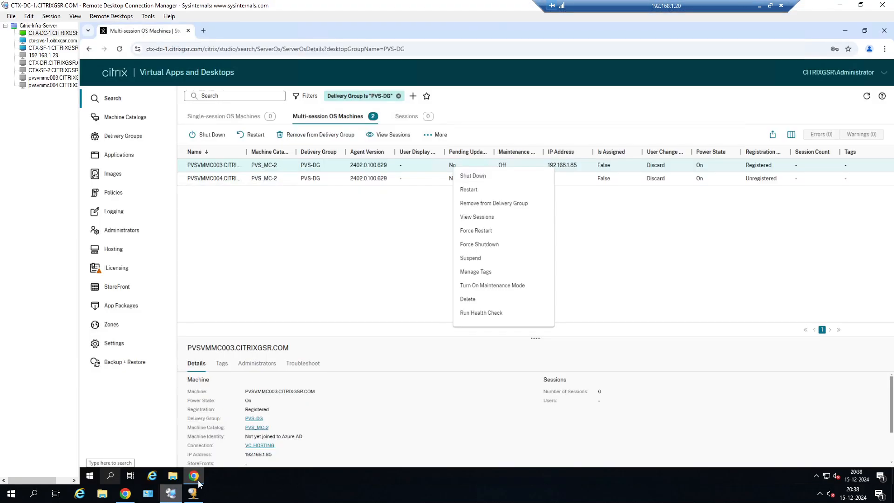
{"action": "left_click", "coordinate": [484, 289]}
{"action": "left_click", "coordinate": [470, 292]}
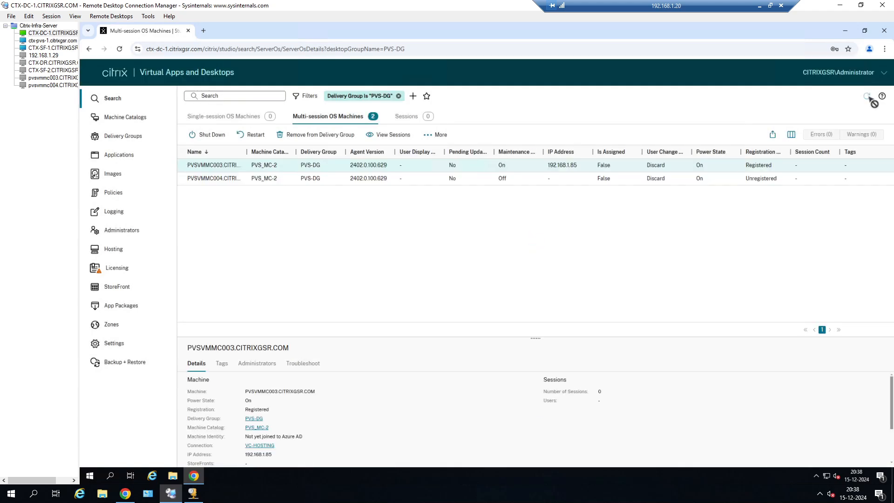
Refresh the PVS-DG machine list repeatedly to check the registration state of PVSVMMC004
{"action": "left_click", "coordinate": [868, 96]}
{"action": "left_click", "coordinate": [868, 97]}
{"action": "left_click", "coordinate": [868, 97]}
{"action": "left_click", "coordinate": [867, 98]}
{"action": "left_click", "coordinate": [867, 97]}
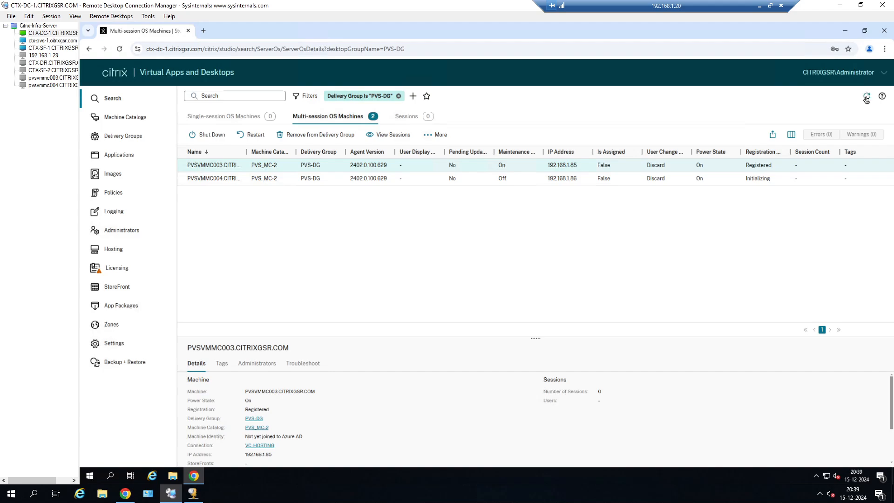
{"action": "left_click", "coordinate": [867, 97]}
{"action": "left_click", "coordinate": [867, 97]}
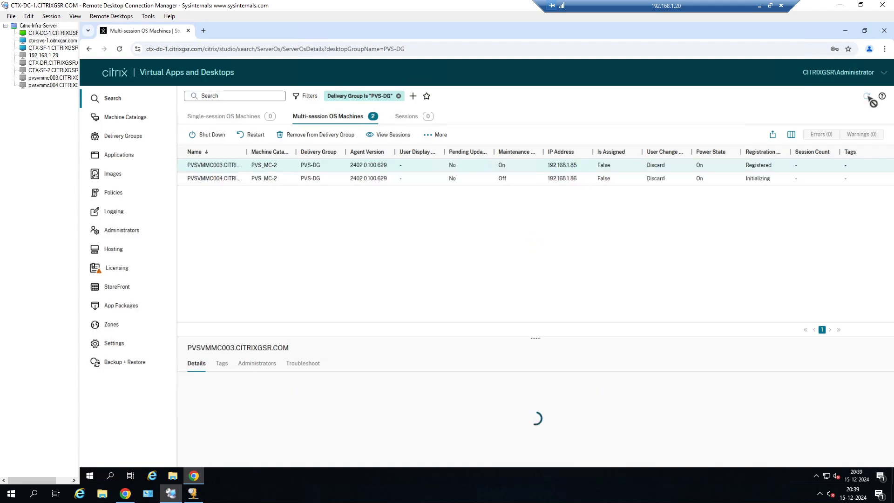
{"action": "left_click", "coordinate": [867, 99]}
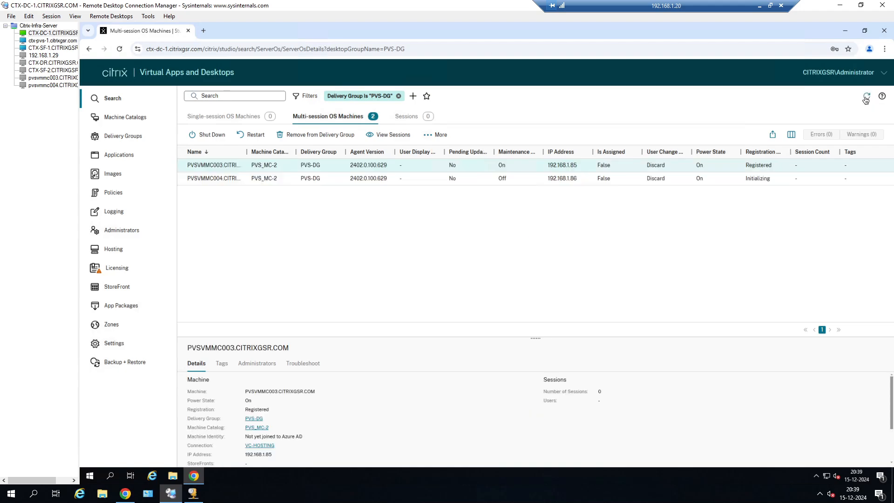
{"action": "left_click", "coordinate": [867, 99]}
{"action": "left_click", "coordinate": [867, 98]}
{"action": "left_click", "coordinate": [867, 97]}
Leave the remote session and launch PVS-DESKTOP from StoreFront, keeping the blocked ICA file and permitting device use
{"action": "left_click", "coordinate": [759, 5]}
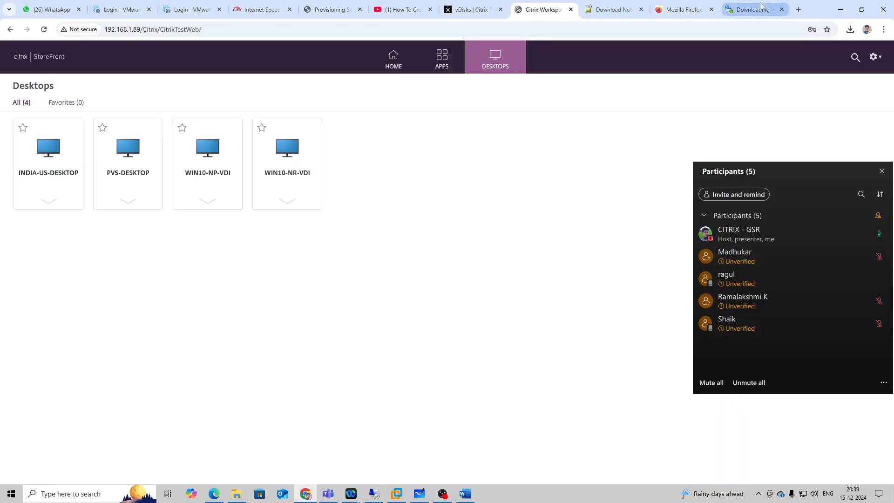
{"action": "left_click", "coordinate": [124, 148]}
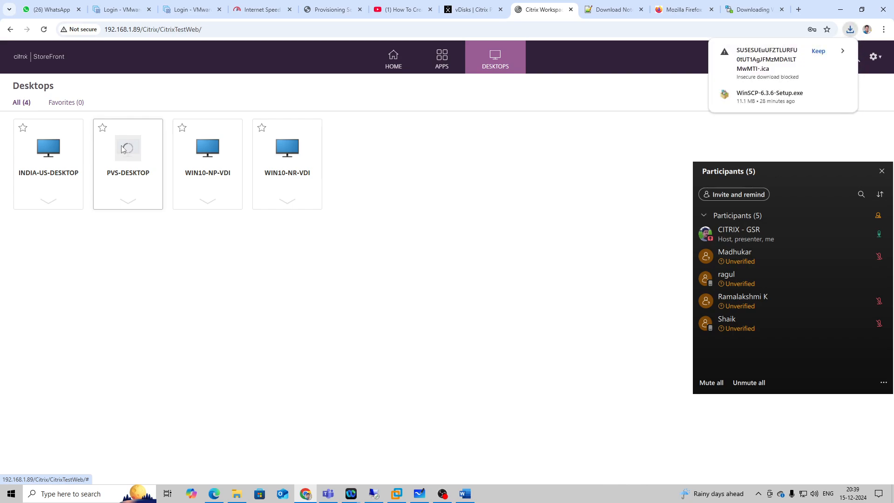
{"action": "left_click", "coordinate": [822, 54]}
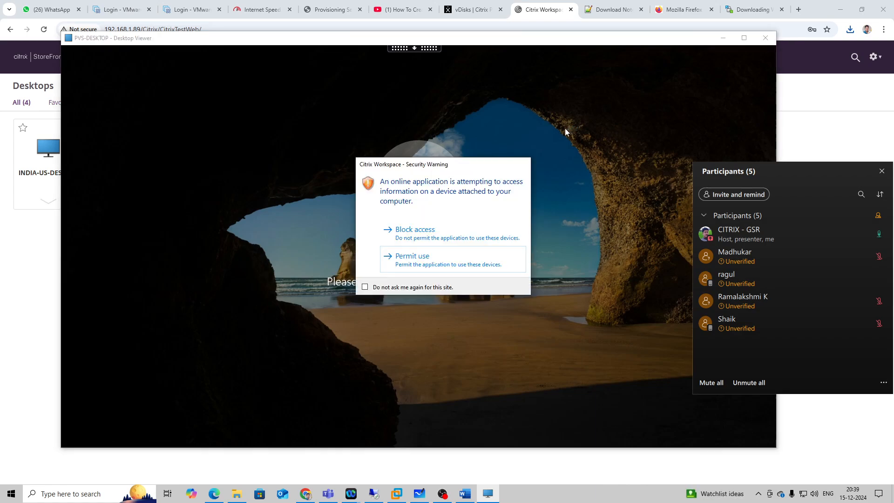
{"action": "left_click", "coordinate": [447, 259]}
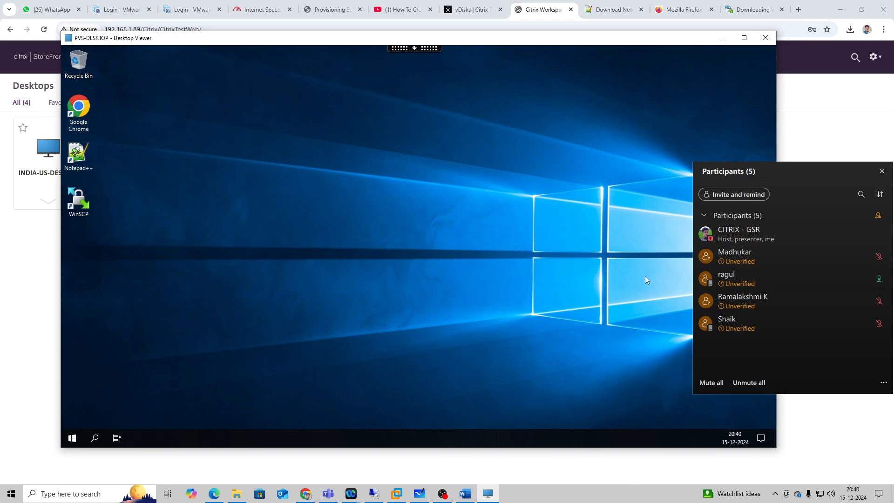
{"action": "left_click", "coordinate": [881, 170]}
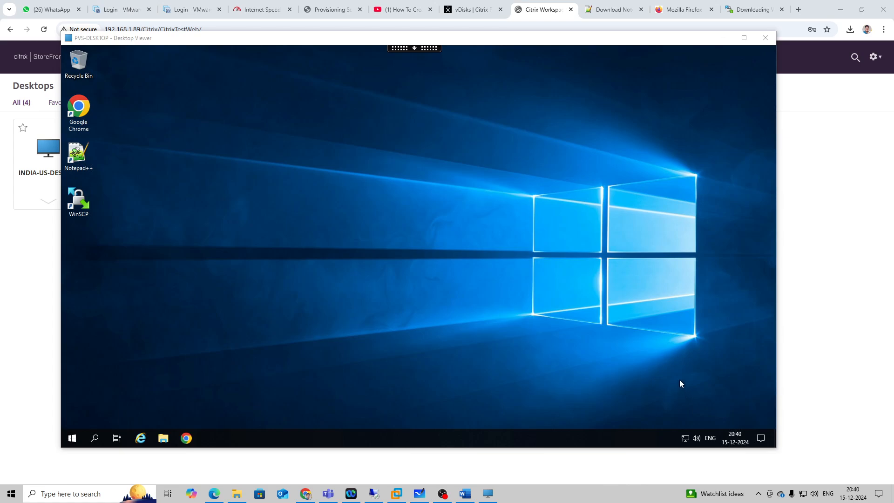
Examine the General and Statistics information in Virtual Disk Status on PVS-DESKTOP, then close it
{"action": "left_click", "coordinate": [674, 441]}
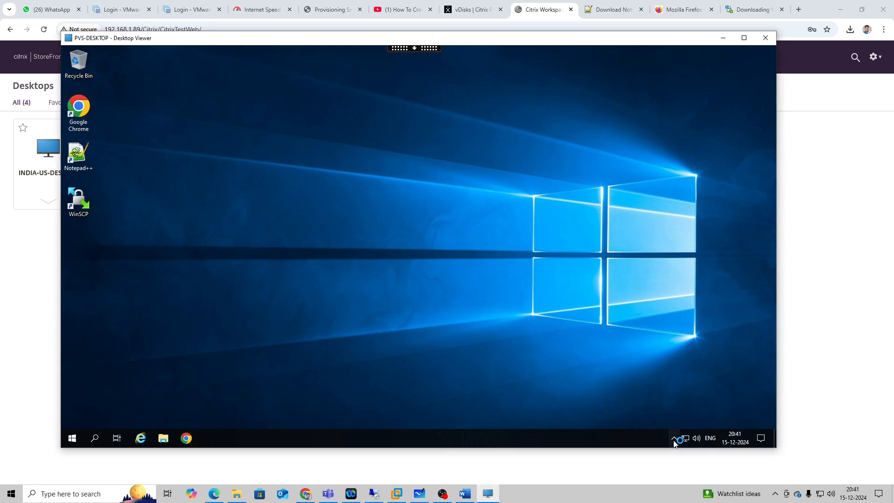
{"action": "left_click", "coordinate": [674, 440]}
{"action": "double_click", "coordinate": [673, 421]}
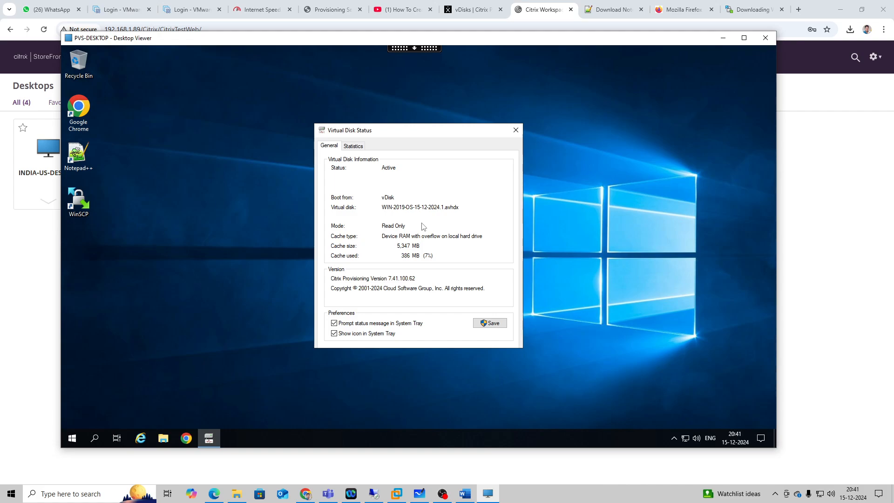
{"action": "left_click", "coordinate": [356, 147]}
{"action": "left_click", "coordinate": [331, 147]}
{"action": "left_click", "coordinate": [353, 147]}
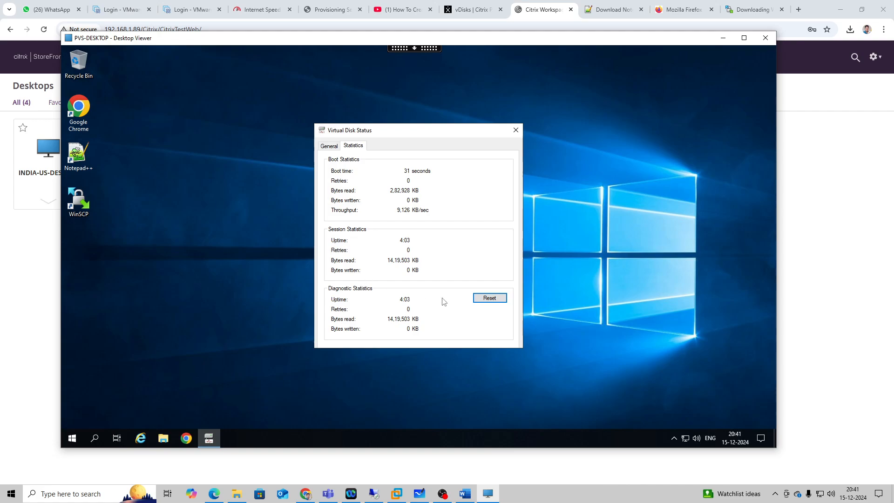
{"action": "left_click", "coordinate": [332, 148]}
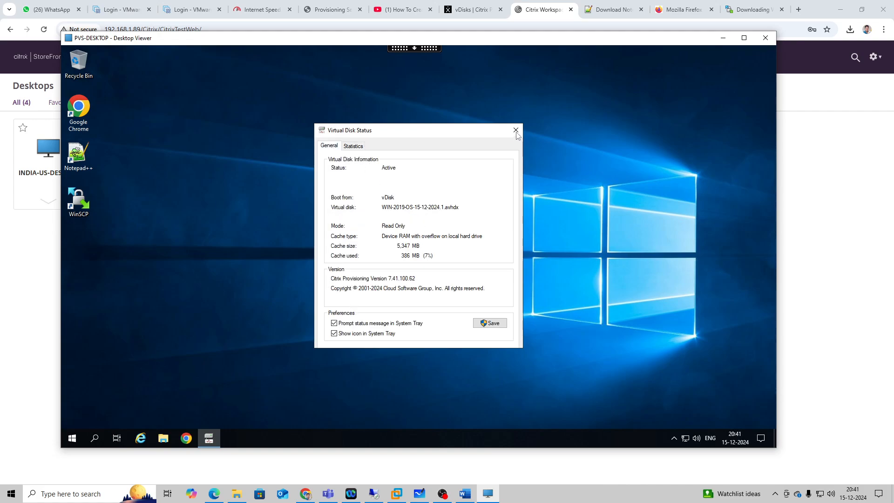
{"action": "left_click", "coordinate": [516, 132]}
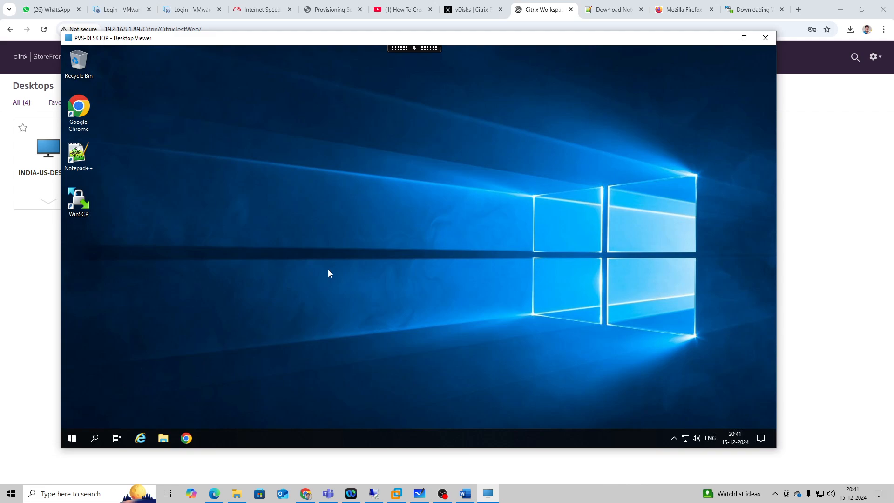
Return to the 192.168.1.20 remote session and shut down both PVSVMMC003 and PVSVMMC004
{"action": "left_click", "coordinate": [372, 493]}
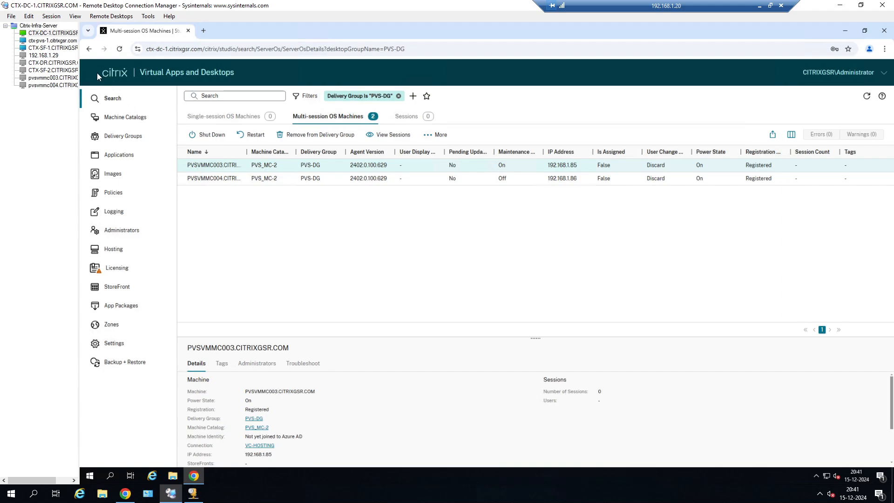
{"action": "left_click", "coordinate": [393, 176], "text": "ctrl"}
{"action": "right_click", "coordinate": [393, 174]}
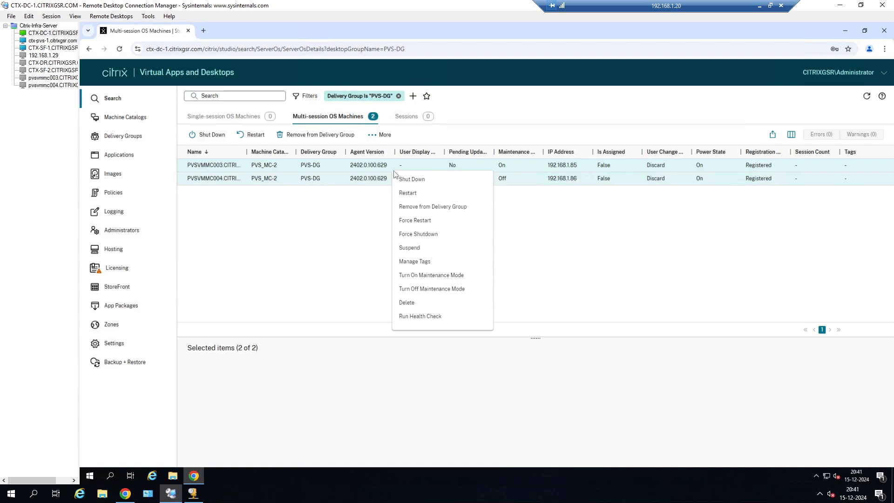
{"action": "left_click", "coordinate": [404, 180]}
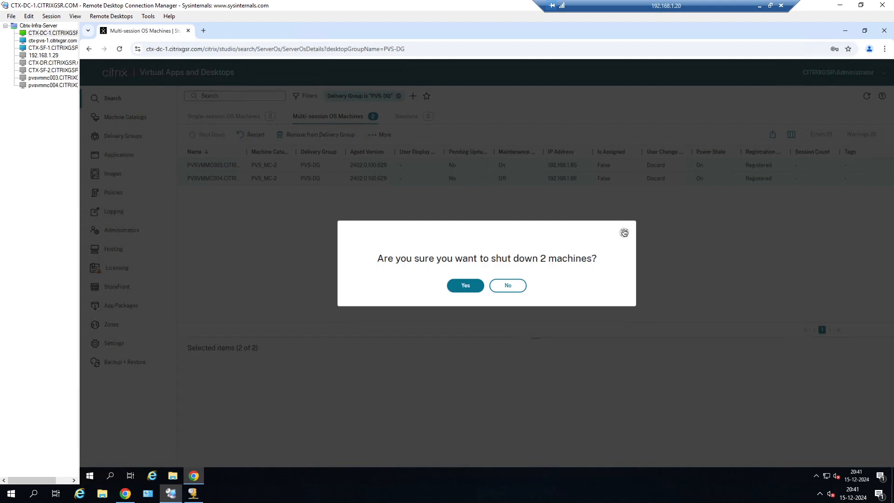
{"action": "left_click", "coordinate": [466, 285]}
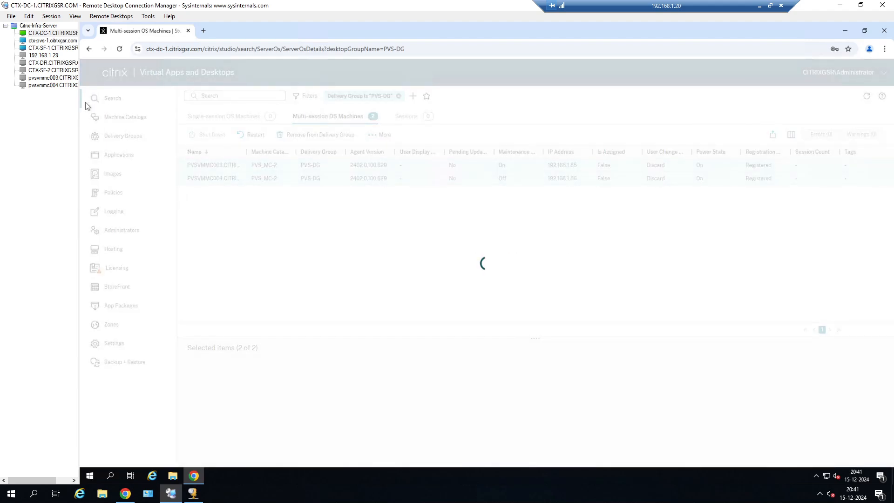
Switch to the ctx-pvs-1 session and open the version list of the WIN-2019-OS-15-12-2024 vDisk in the vDisk Pool
{"action": "left_click", "coordinate": [53, 41]}
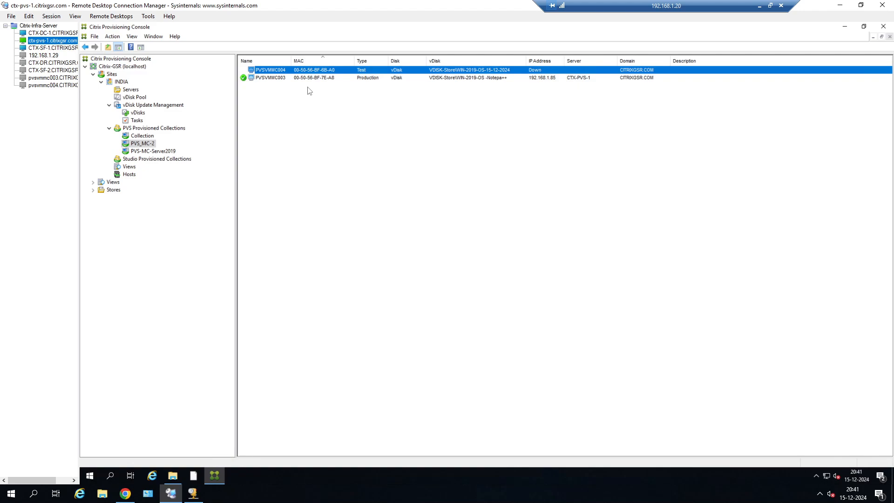
{"action": "left_click", "coordinate": [326, 77]}
{"action": "left_click", "coordinate": [137, 98]}
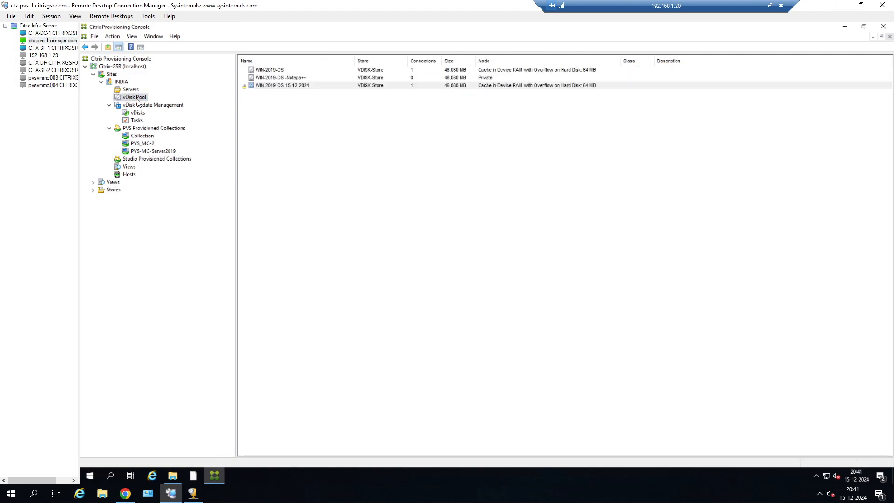
{"action": "right_click", "coordinate": [328, 88]}
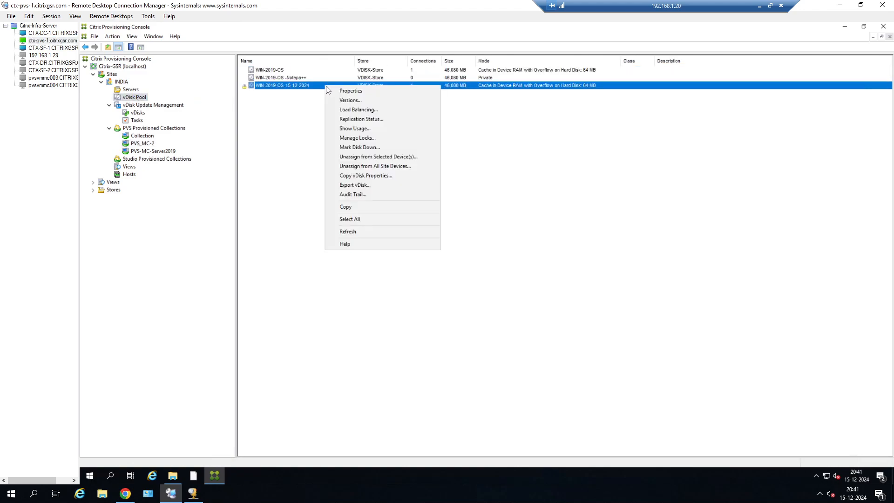
{"action": "left_click", "coordinate": [348, 99]}
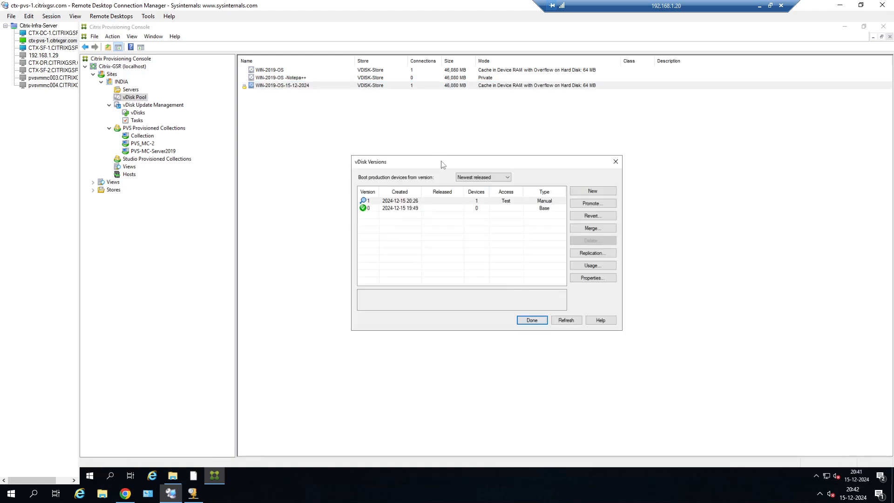
Review the Promote availability and Revert access options for version 1, dismissing both dialogs without applying anything
{"action": "left_click", "coordinate": [513, 204]}
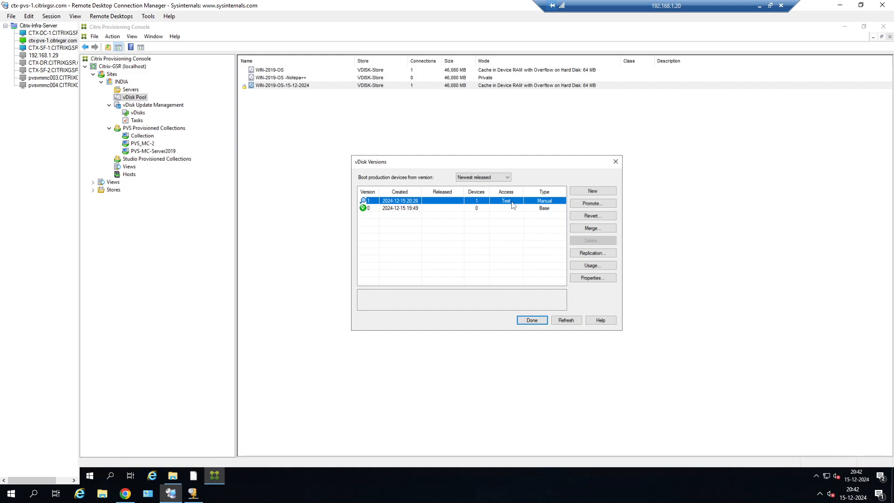
{"action": "left_click", "coordinate": [599, 202]}
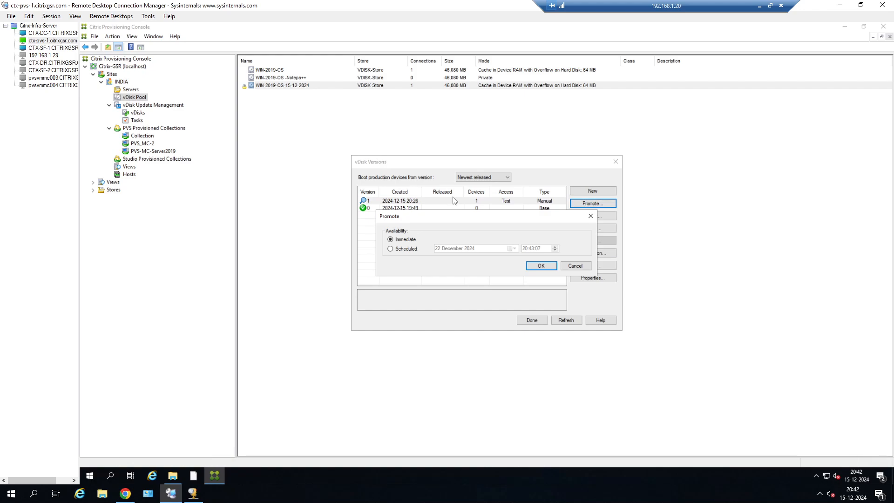
{"action": "left_click", "coordinate": [590, 215]}
{"action": "left_click", "coordinate": [494, 201]}
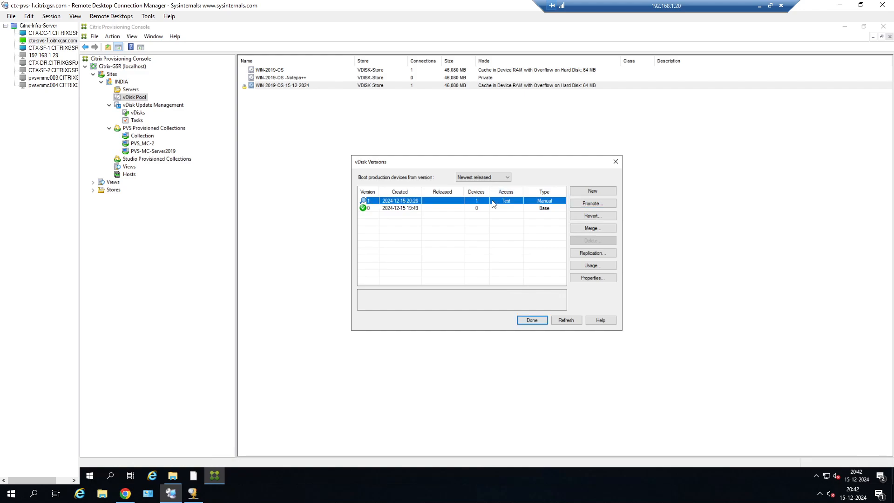
{"action": "left_click", "coordinate": [590, 218]}
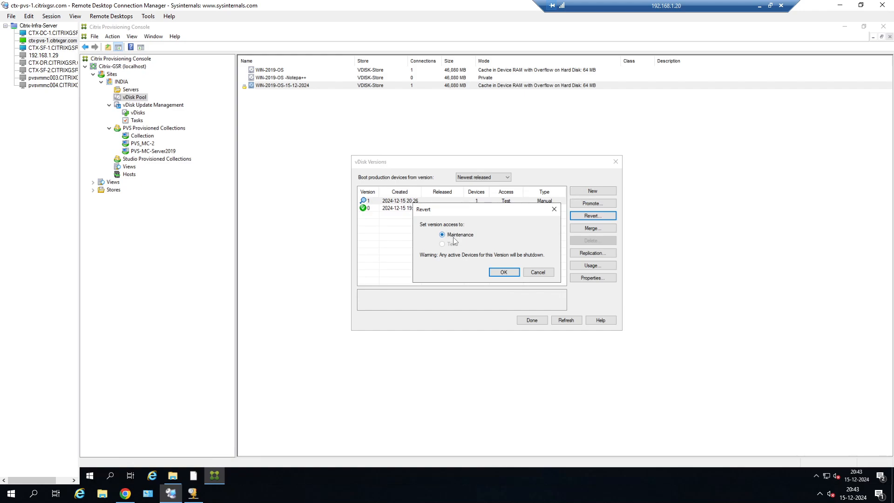
{"action": "left_click", "coordinate": [538, 271]}
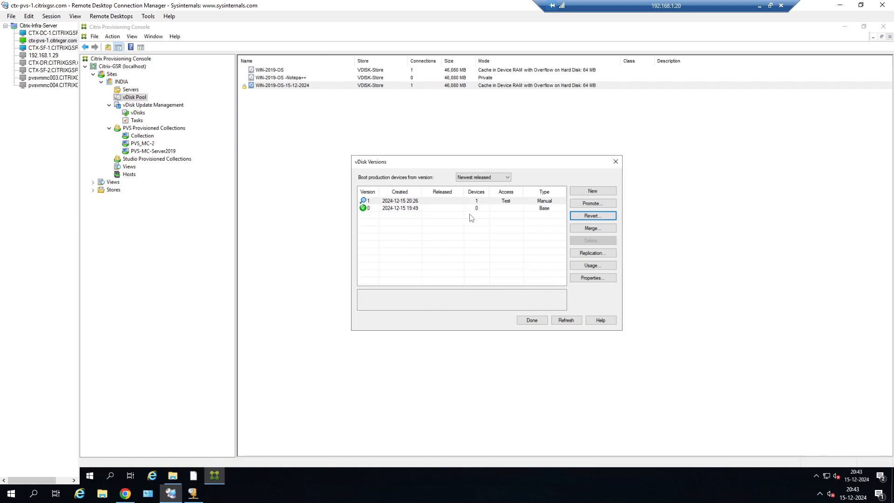
Promote version 1 of the WIN-2019-OS-15-12-2024 vDisk from Test to production with Immediate availability, then select base version 0
{"action": "left_click", "coordinate": [487, 204]}
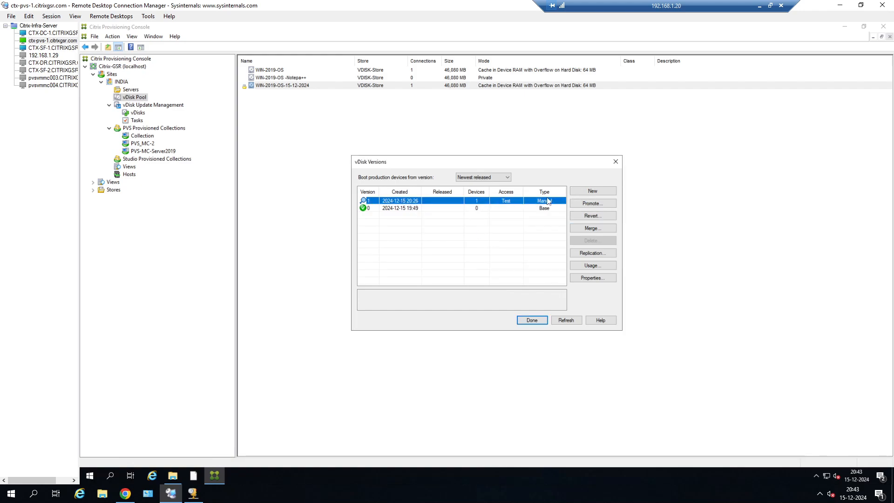
{"action": "left_click", "coordinate": [598, 205]}
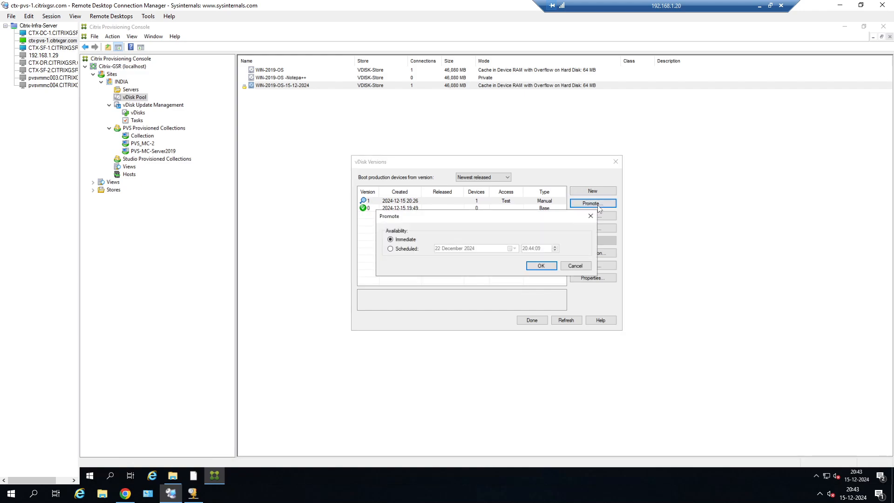
{"action": "left_click", "coordinate": [531, 266]}
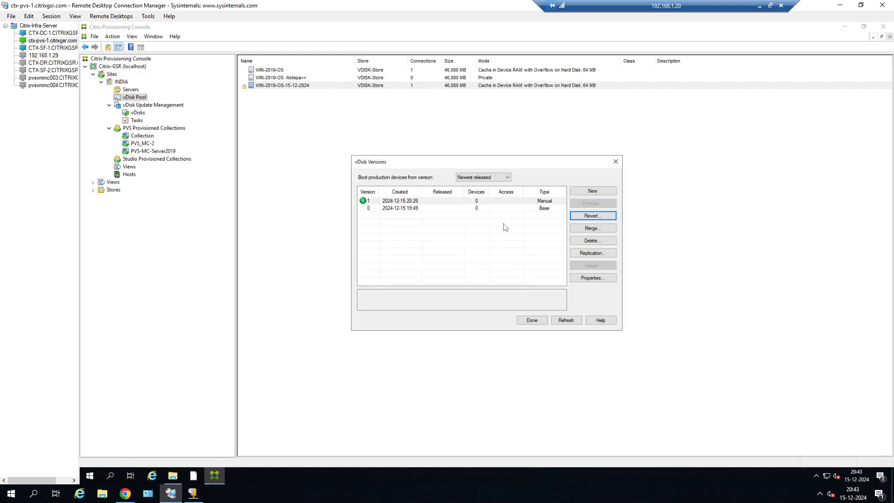
{"action": "left_click", "coordinate": [503, 209]}
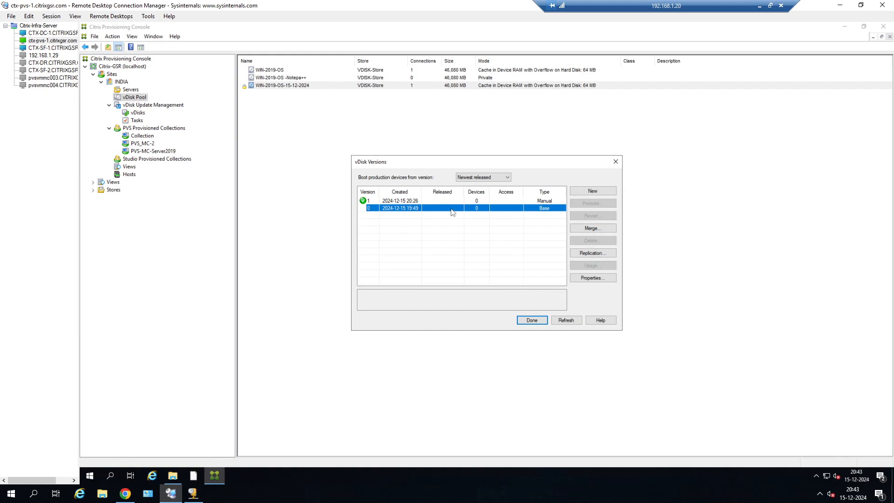
Compare the version 1 and base version 0 entries in the vDisk's version list
{"action": "left_click", "coordinate": [414, 203]}
{"action": "left_click", "coordinate": [404, 209]}
{"action": "left_click", "coordinate": [536, 202]}
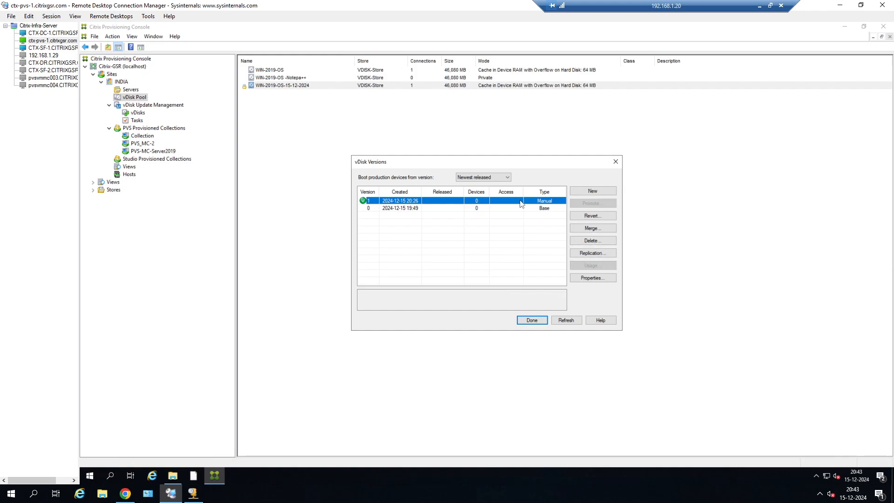
{"action": "left_click", "coordinate": [470, 210]}
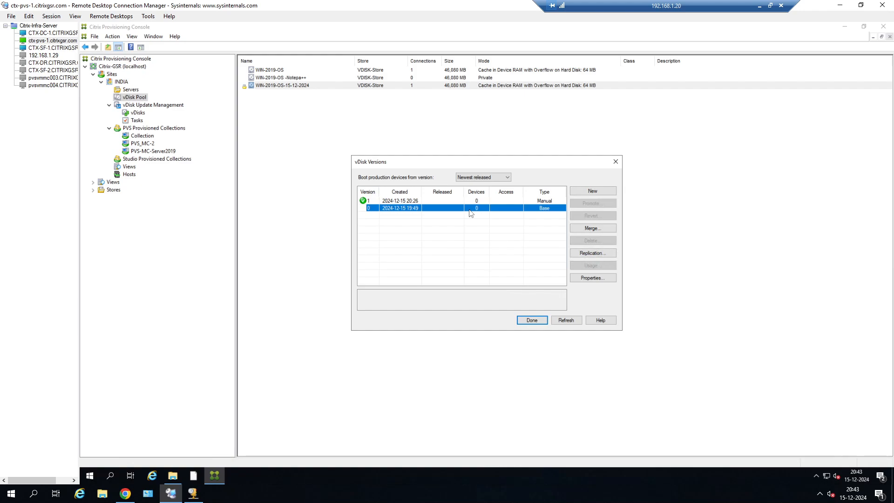
{"action": "left_click", "coordinate": [540, 200]}
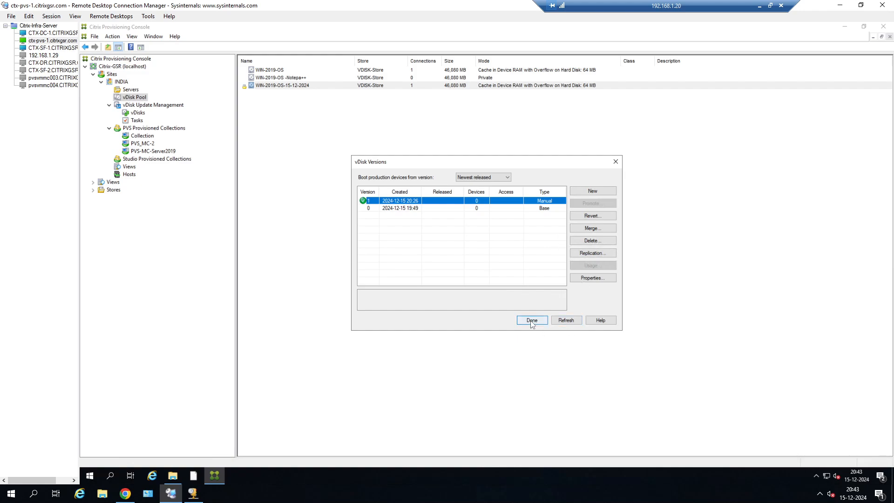
{"action": "left_click", "coordinate": [500, 216]}
{"action": "left_click", "coordinate": [502, 207]}
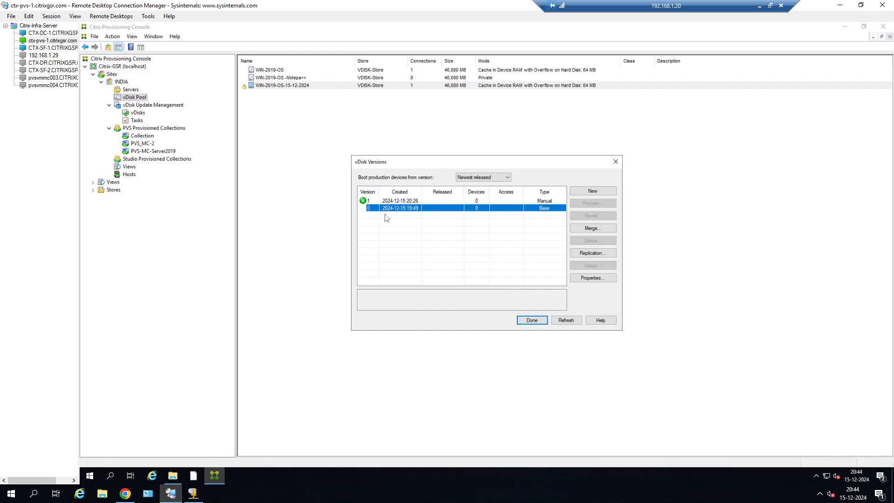
{"action": "left_click", "coordinate": [398, 201]}
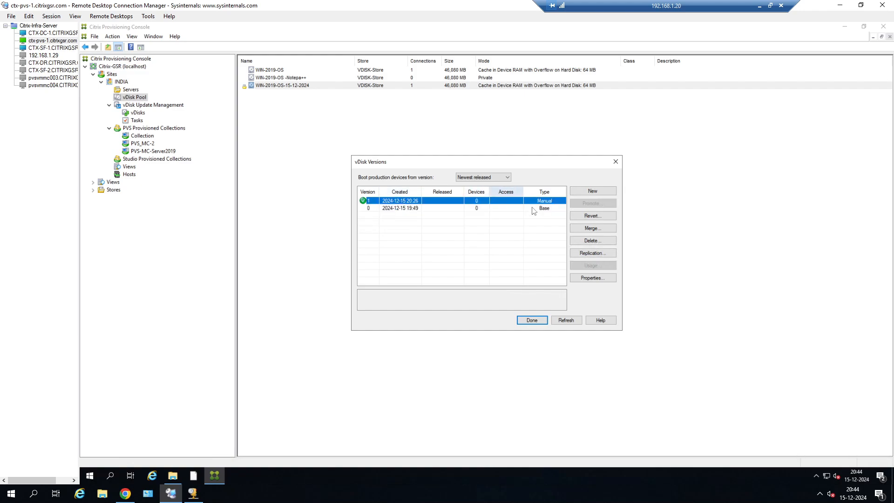
Create a new maintenance version 2 of the WIN-2019-OS-15-12-2024 vDisk and delete it again
{"action": "left_click", "coordinate": [588, 191]}
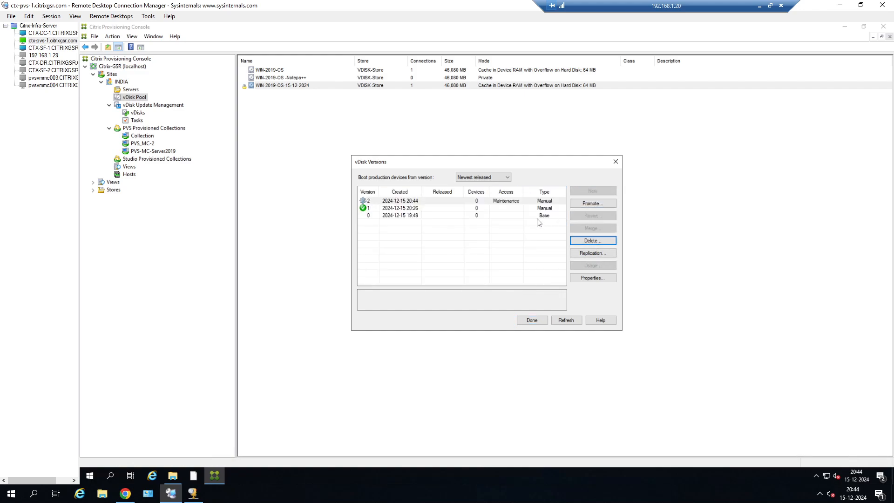
{"action": "left_click", "coordinate": [467, 201]}
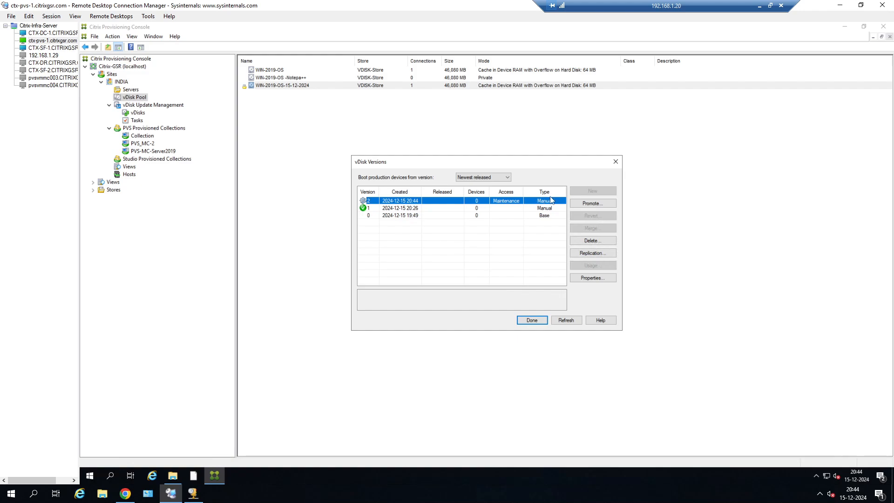
{"action": "left_click", "coordinate": [540, 209]}
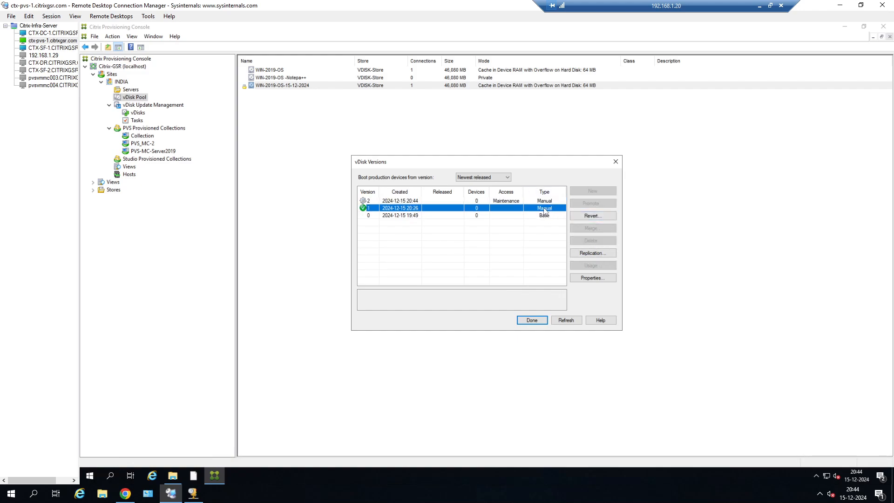
{"action": "left_click", "coordinate": [539, 201]}
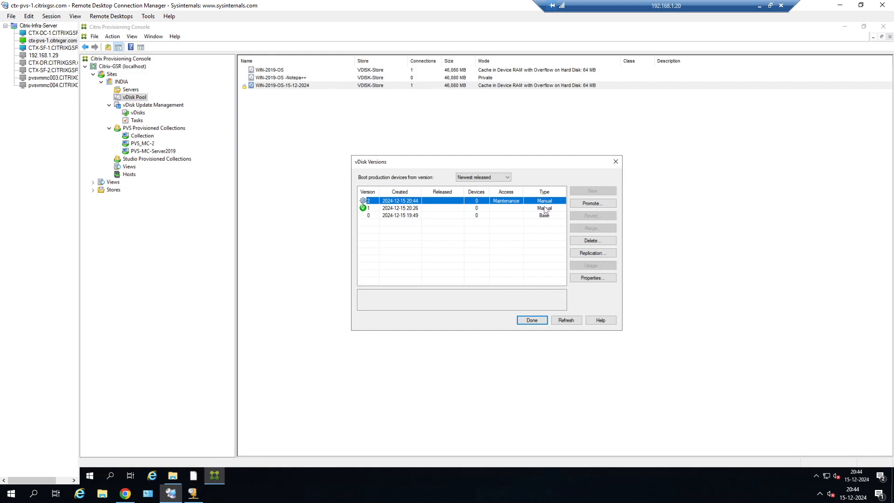
{"action": "left_click", "coordinate": [600, 241]}
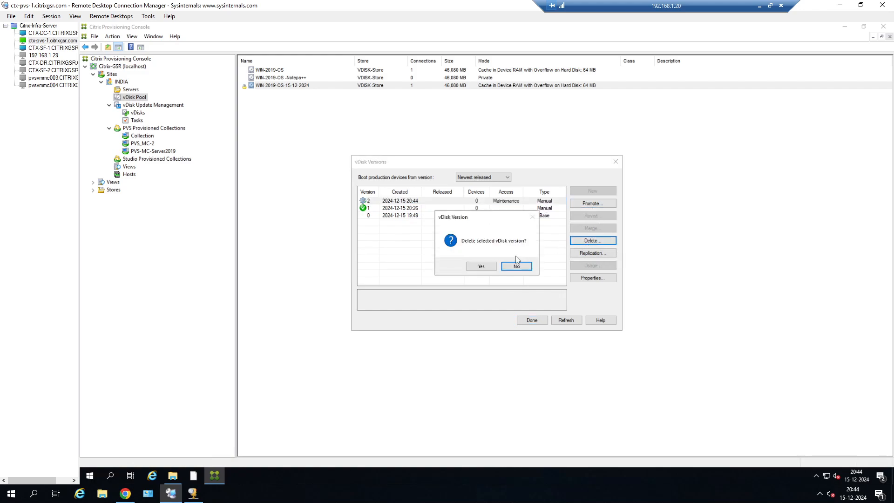
{"action": "left_click", "coordinate": [485, 264]}
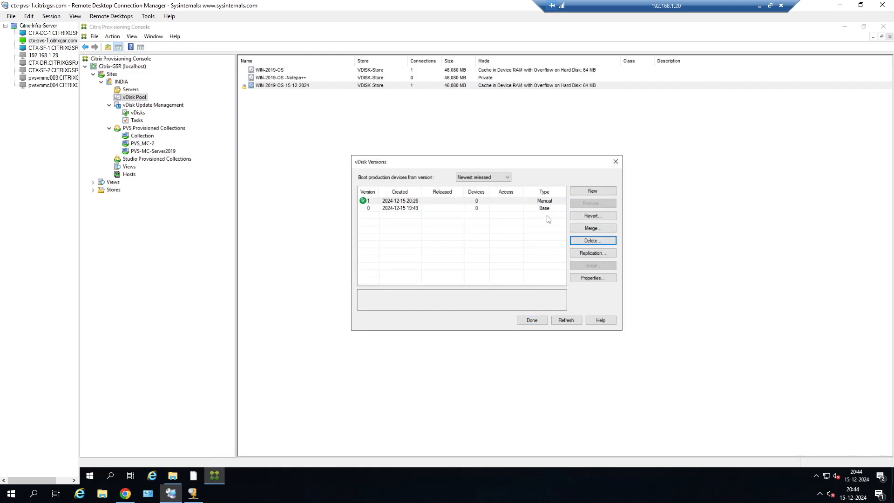
Review the Merged Updates and Merged Base options for merging the vDisk's versions, closing the Merge dialog without applying anything
{"action": "left_click", "coordinate": [533, 202]}
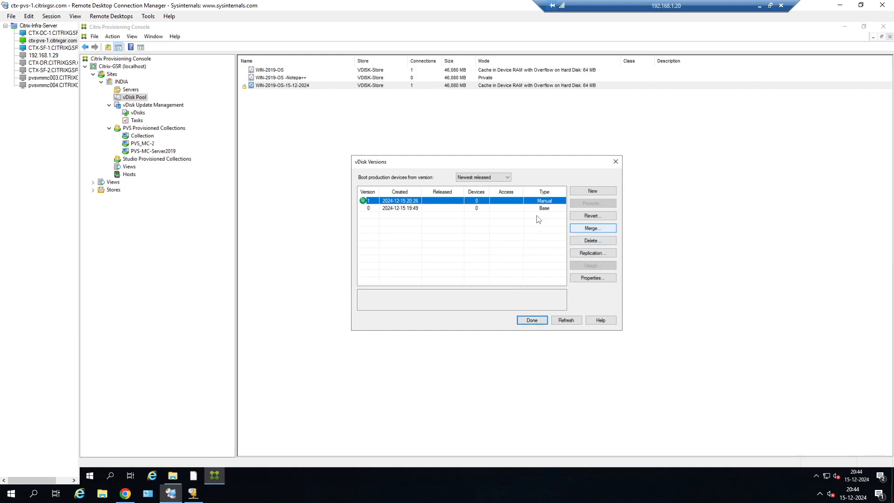
{"action": "left_click", "coordinate": [405, 209]}
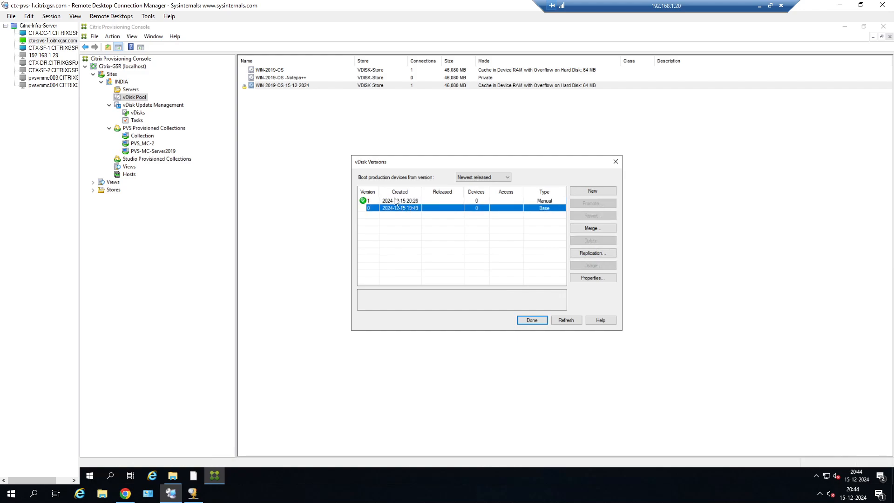
{"action": "left_click", "coordinate": [399, 201]}
{"action": "left_click", "coordinate": [402, 210]}
{"action": "left_click", "coordinate": [403, 200]}
{"action": "left_click", "coordinate": [588, 228]}
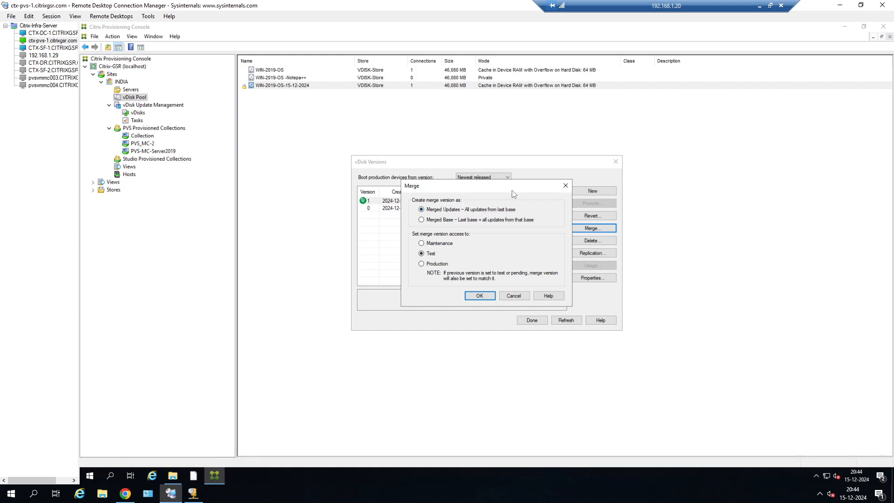
{"action": "left_click_drag", "start_coordinate": [512, 188], "coordinate": [710, 194]}
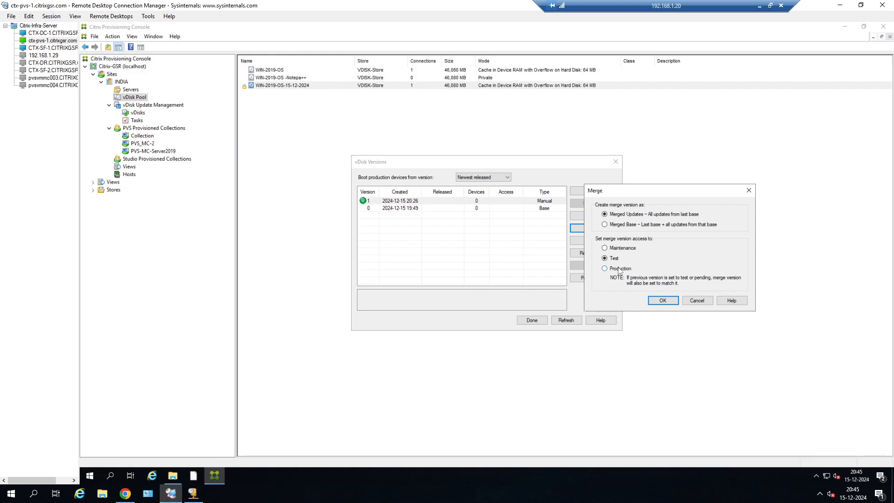
{"action": "left_click", "coordinate": [620, 226]}
{"action": "left_click", "coordinate": [749, 191]}
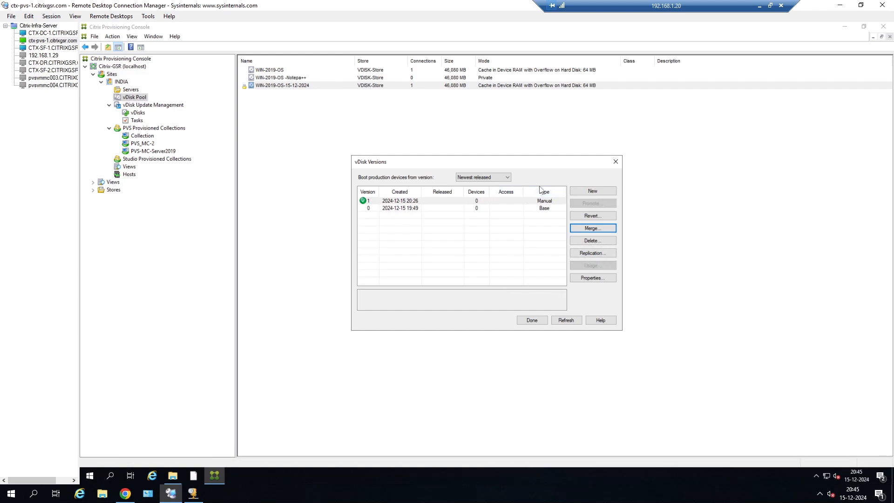
Create a new version 2 of the WIN-2019-OS-15-12-2024 vDisk and promote it to Production
{"action": "left_click", "coordinate": [522, 204]}
{"action": "left_click", "coordinate": [596, 193]}
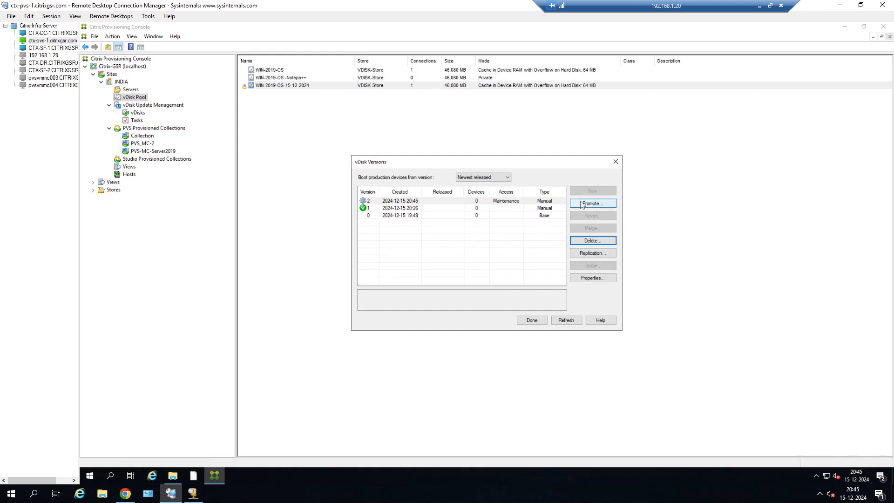
{"action": "left_click", "coordinate": [522, 201]}
{"action": "left_click", "coordinate": [585, 204]}
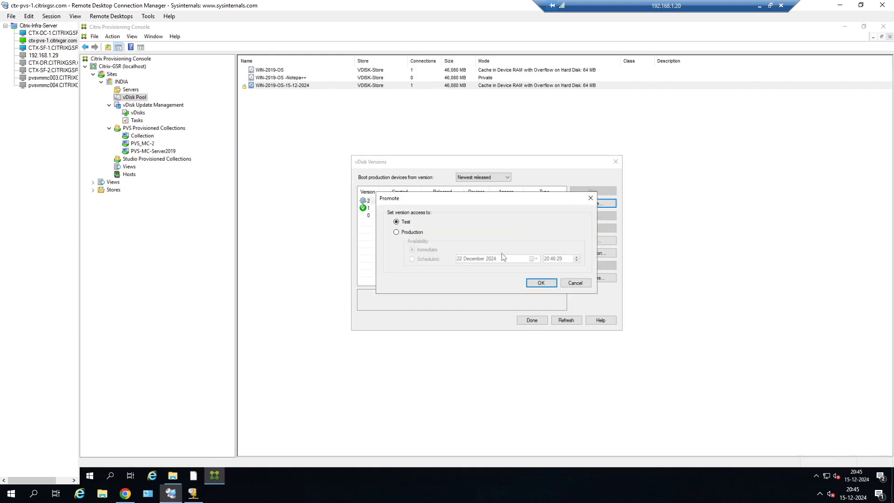
{"action": "left_click", "coordinate": [412, 232]}
{"action": "left_click", "coordinate": [540, 283]}
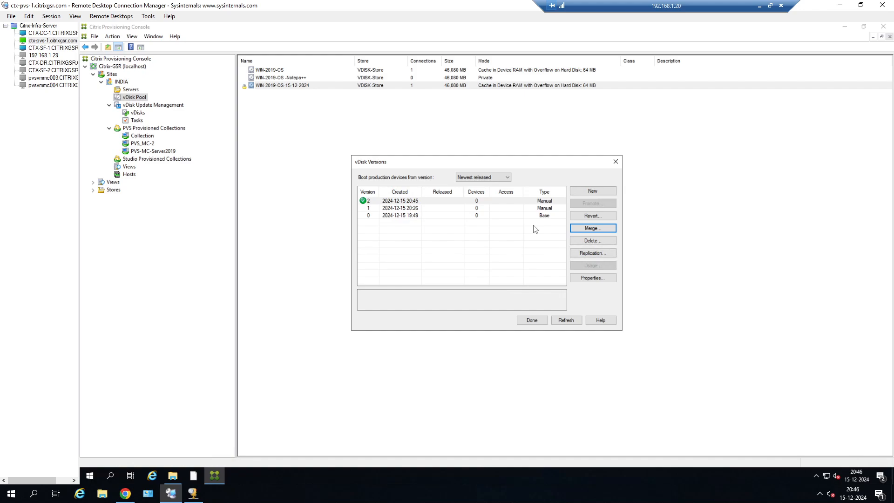
Merge all updates from the last base as Merged Updates with Production access, and refresh the version list
{"action": "left_click", "coordinate": [542, 204]}
{"action": "left_click", "coordinate": [592, 228]}
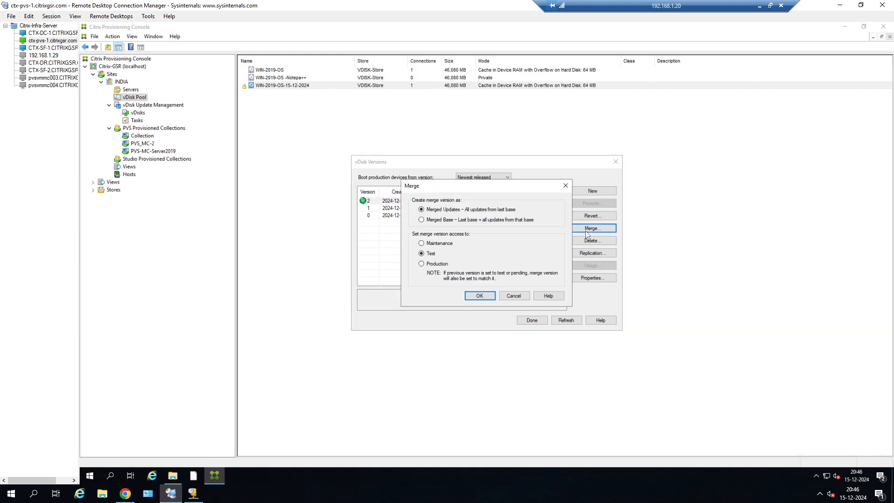
{"action": "left_click_drag", "start_coordinate": [475, 192], "coordinate": [715, 173]}
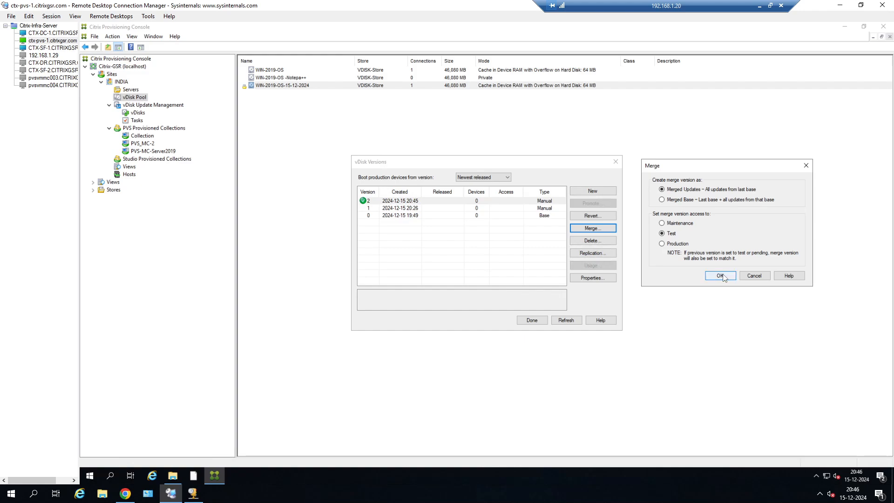
{"action": "left_click", "coordinate": [679, 243]}
{"action": "left_click", "coordinate": [723, 274]}
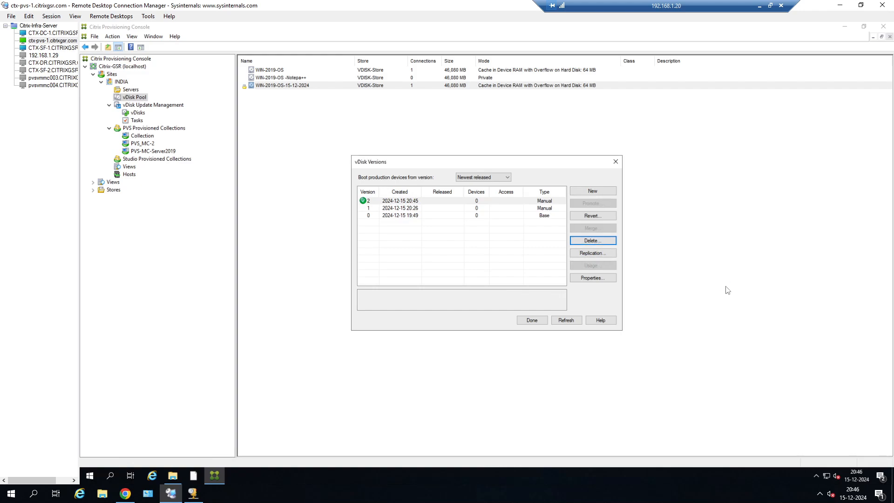
{"action": "left_click", "coordinate": [530, 268]}
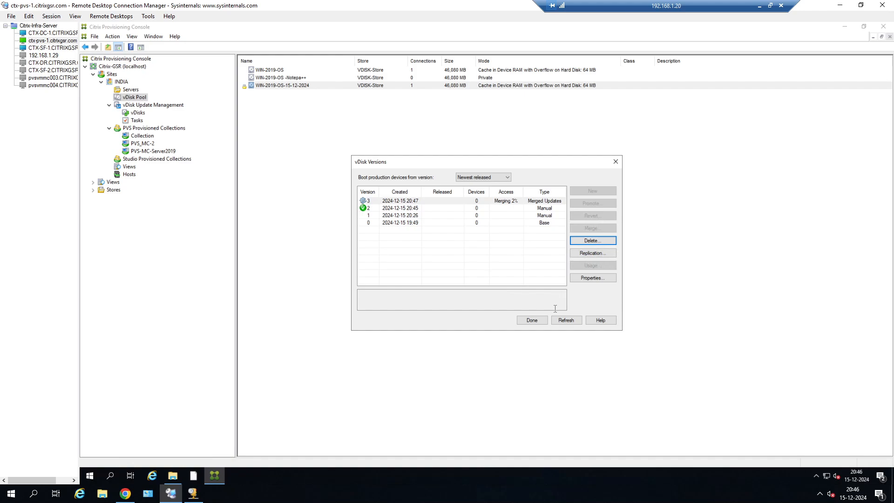
{"action": "left_click", "coordinate": [564, 321]}
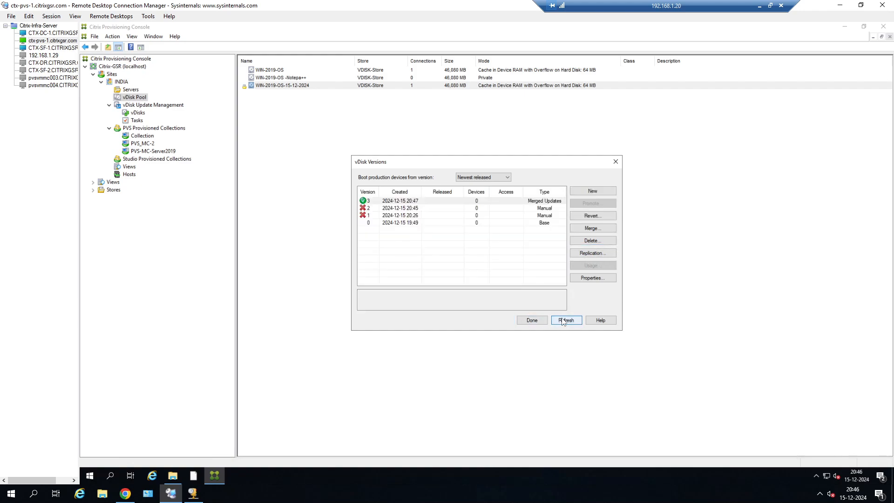
Examine the merged, superseded and base versions in the list and check their files in the C:\VHD folder
{"action": "left_click", "coordinate": [543, 202]}
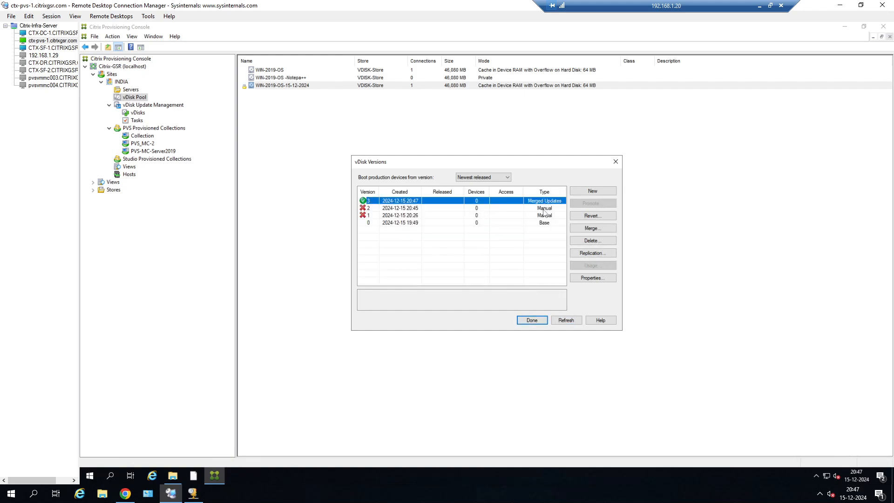
{"action": "left_click", "coordinate": [544, 208]}
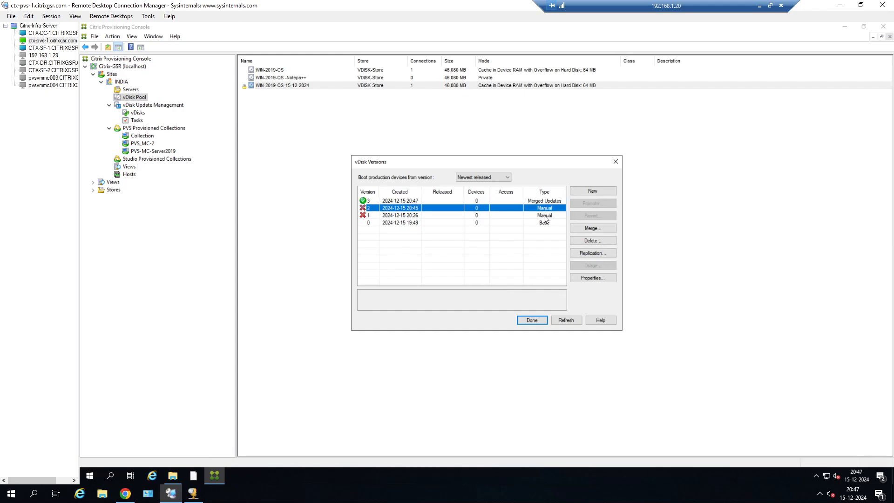
{"action": "left_click", "coordinate": [548, 224]}
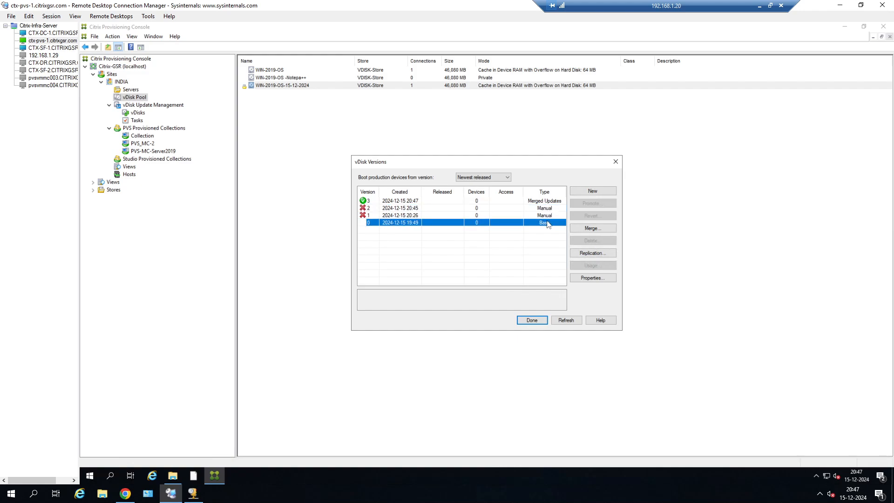
{"action": "left_click", "coordinate": [545, 209]}
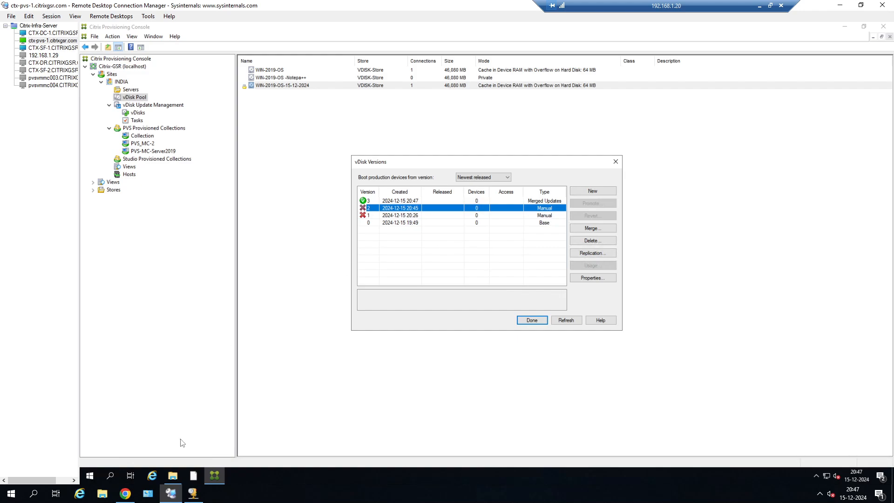
{"action": "left_click", "coordinate": [173, 475]}
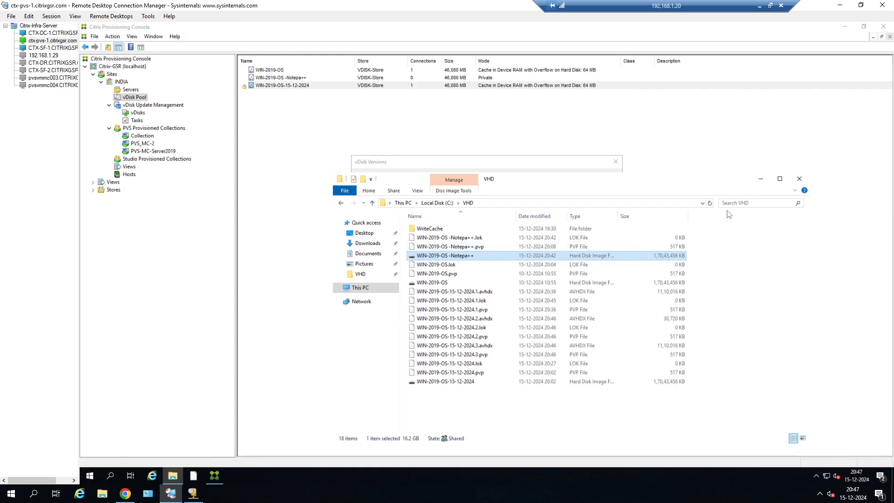
{"action": "left_click", "coordinate": [710, 203]}
{"action": "left_click", "coordinate": [760, 178]}
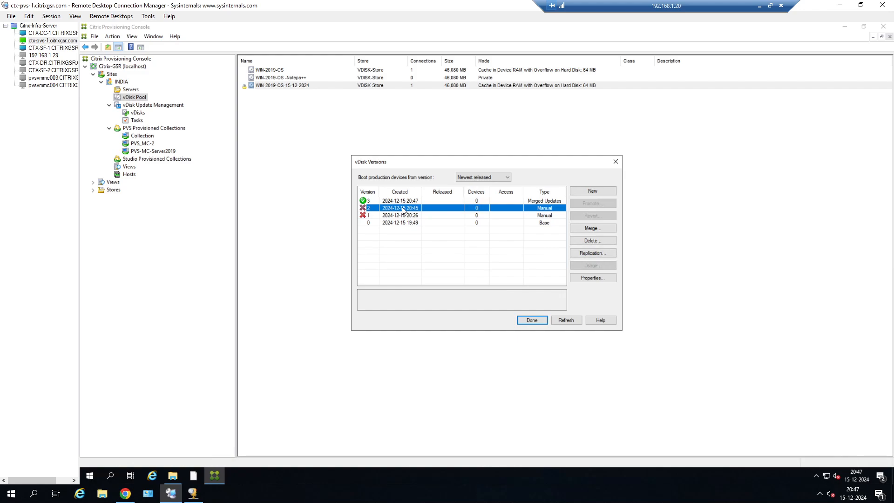
Merge the last base and all its updates as a Merged Base with Production access
{"action": "left_click", "coordinate": [547, 202]}
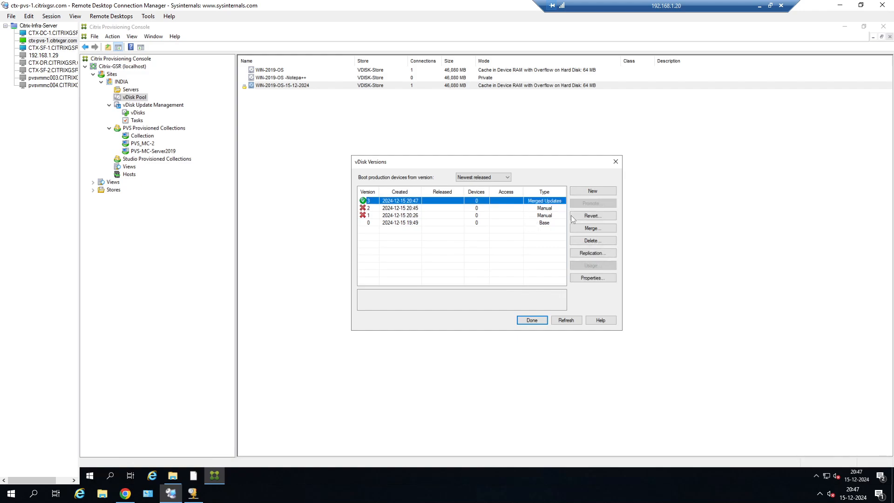
{"action": "left_click", "coordinate": [588, 230]}
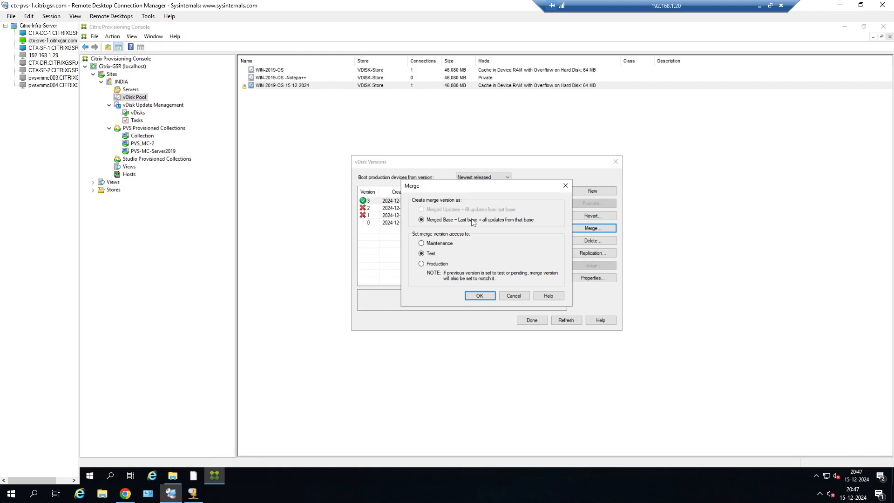
{"action": "left_click", "coordinate": [438, 264]}
{"action": "left_click_drag", "start_coordinate": [473, 191], "coordinate": [744, 200]}
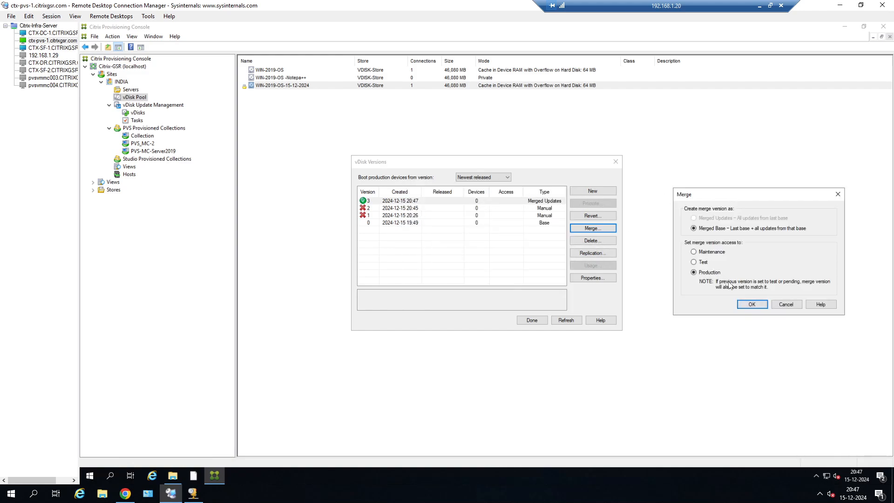
{"action": "left_click", "coordinate": [745, 305]}
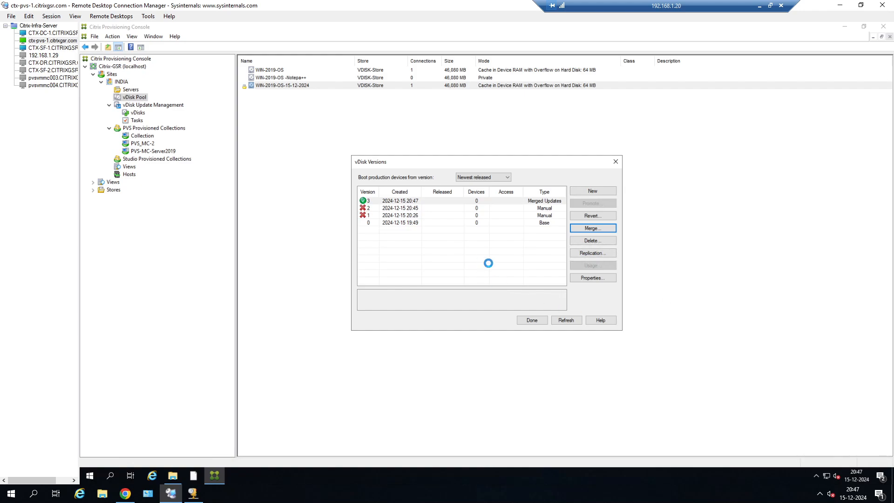
{"action": "left_click", "coordinate": [529, 271]}
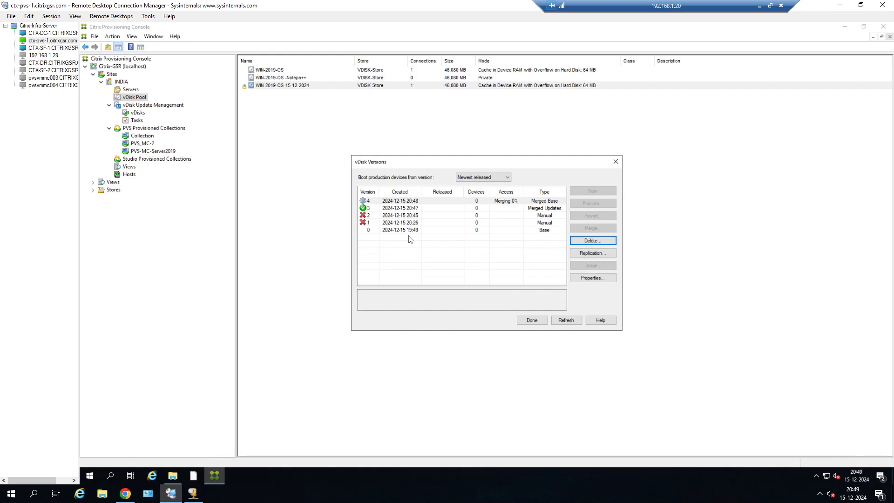
Refresh the version list to follow the Merged Base merge, and reopen the versions of the WIN-2019-OS-15-12-2024 vDisk
{"action": "left_click", "coordinate": [575, 322]}
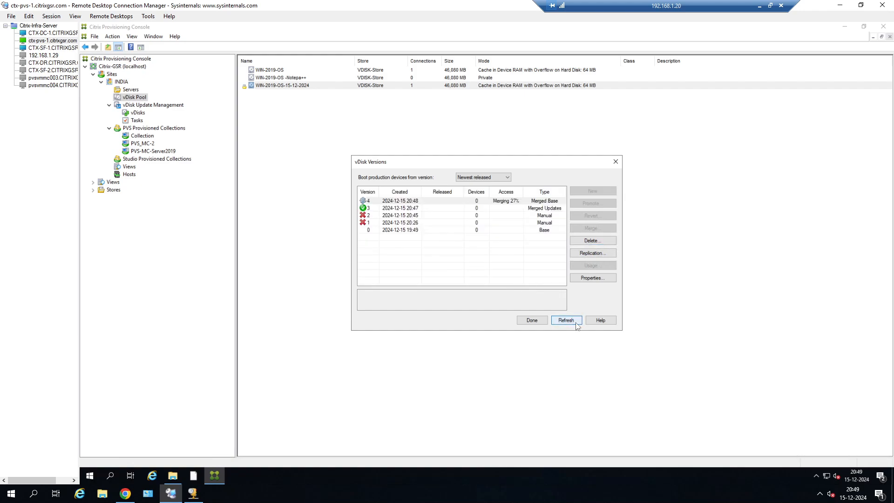
{"action": "left_click", "coordinate": [570, 322]}
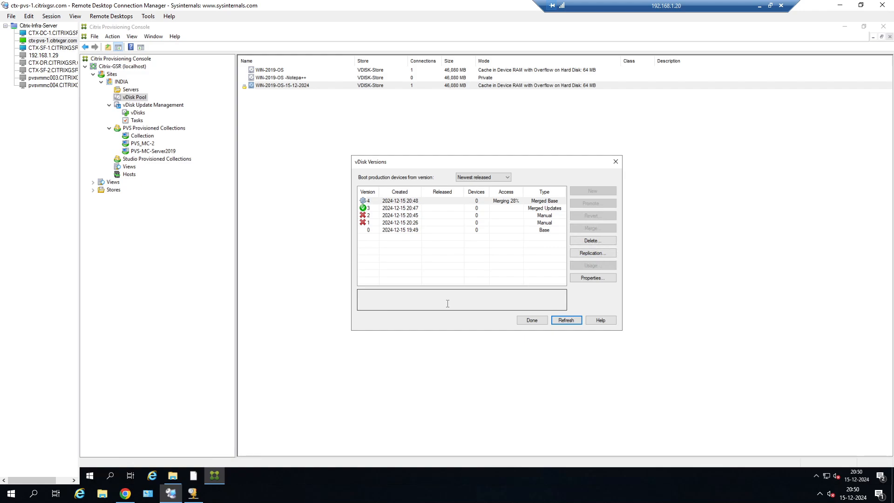
{"action": "left_click", "coordinate": [540, 319]}
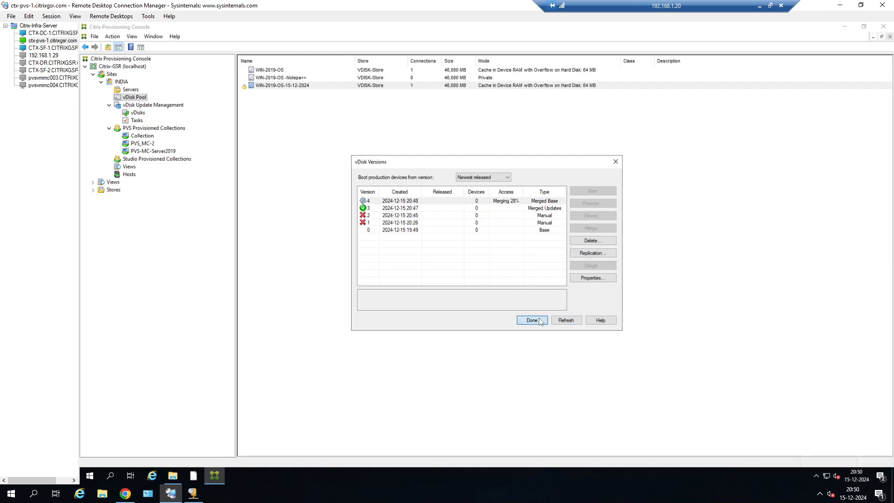
{"action": "right_click", "coordinate": [422, 85]}
{"action": "left_click", "coordinate": [447, 99]}
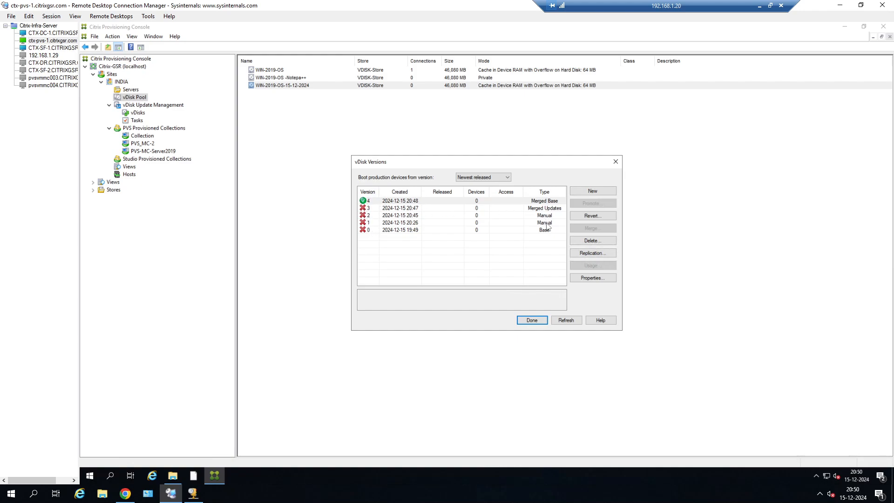
Compare the Merged Base with the original base version in the list, and check the vDisk files in the C:\VHD folder
{"action": "left_click", "coordinate": [401, 203]}
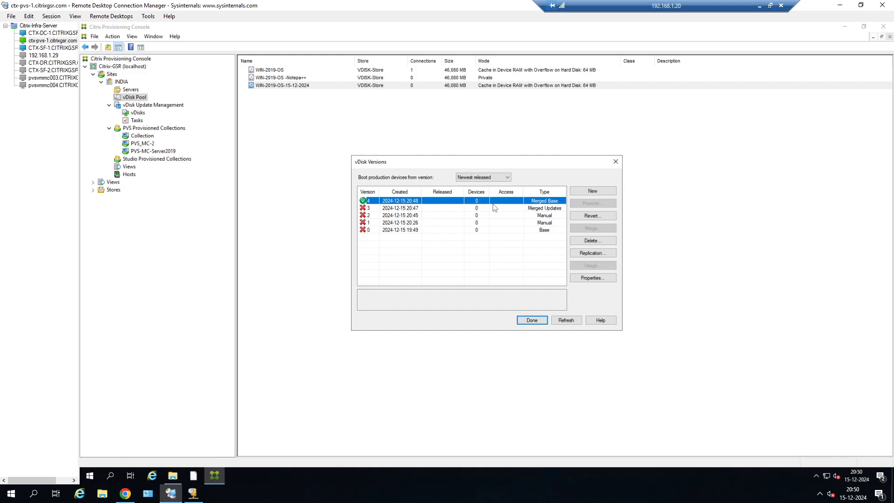
{"action": "left_click", "coordinate": [551, 232]}
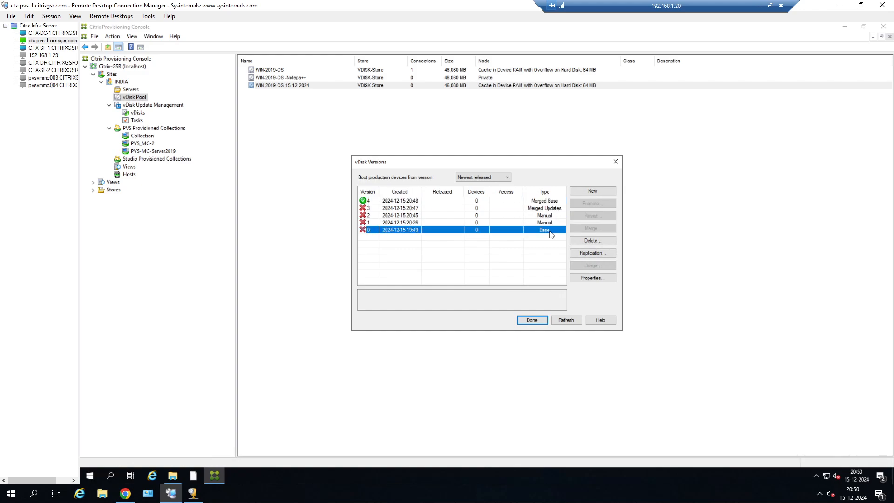
{"action": "left_click", "coordinate": [546, 203]}
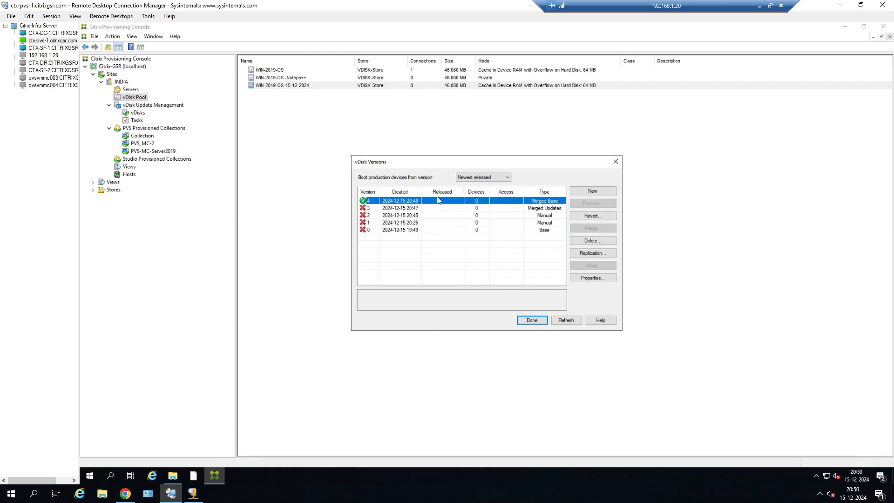
{"action": "left_click", "coordinate": [532, 320]}
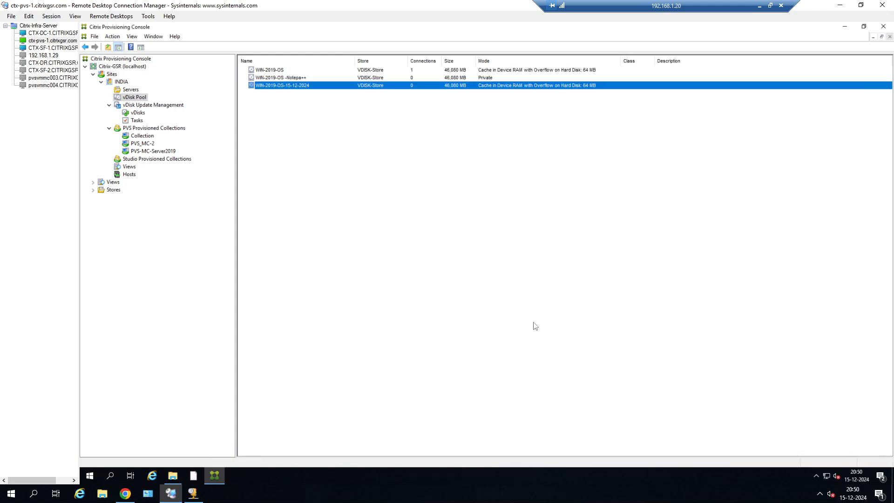
{"action": "left_click", "coordinate": [173, 475]}
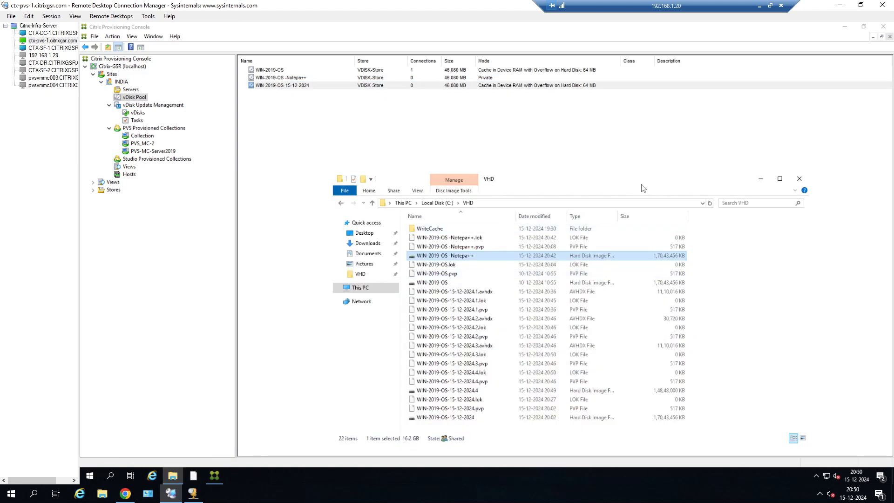
{"action": "left_click", "coordinate": [708, 203]}
{"action": "left_click", "coordinate": [760, 180]}
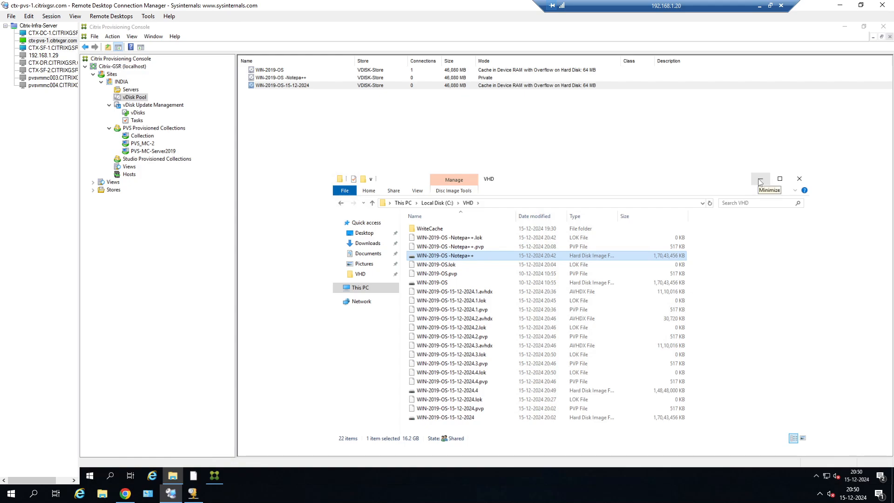
Revert Merged Base version 4 of WIN-2019-OS-15-12-2024 to Maintenance access, and inspect the Merged Updates and Base versions
{"action": "right_click", "coordinate": [345, 87]}
{"action": "left_click", "coordinate": [375, 103]}
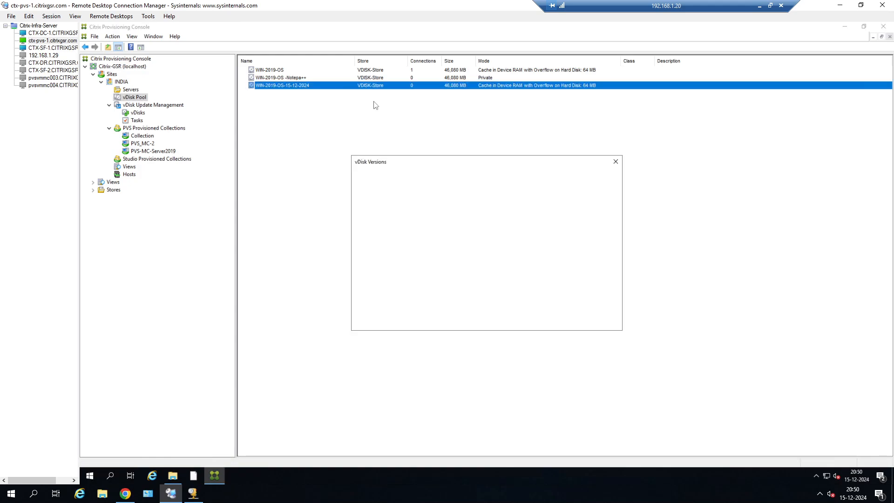
{"action": "left_click", "coordinate": [546, 201]}
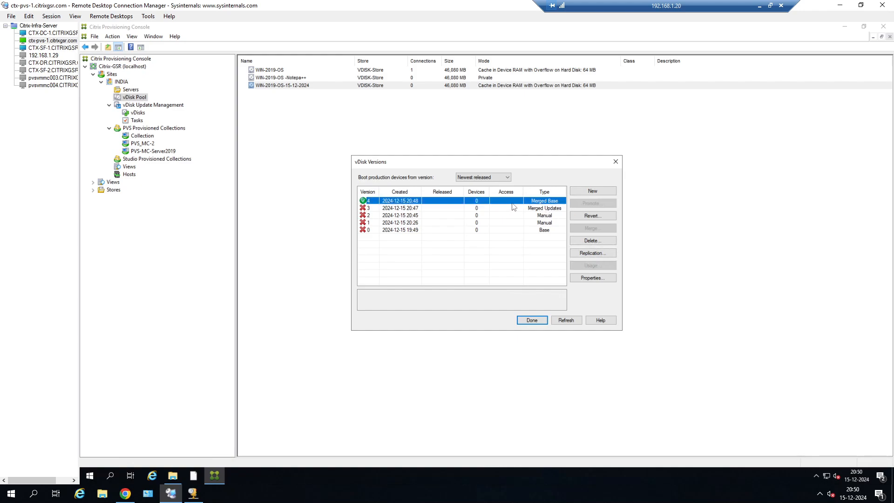
{"action": "left_click", "coordinate": [594, 216]}
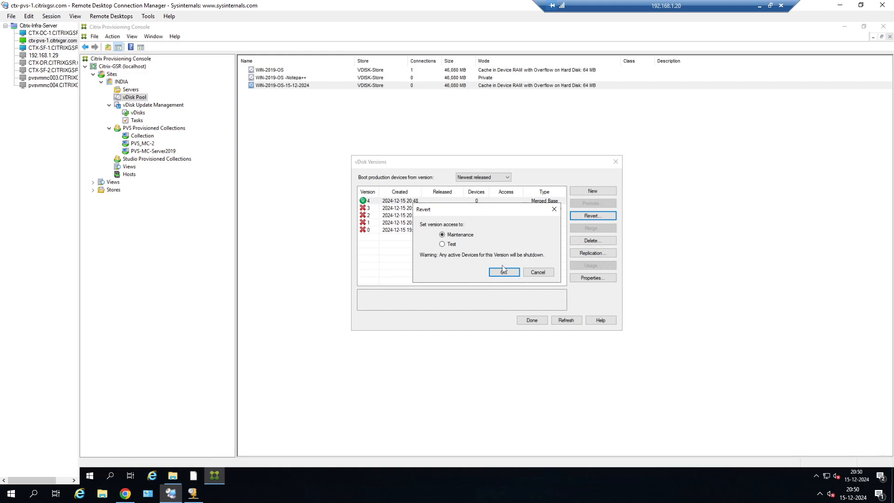
{"action": "left_click", "coordinate": [503, 271]}
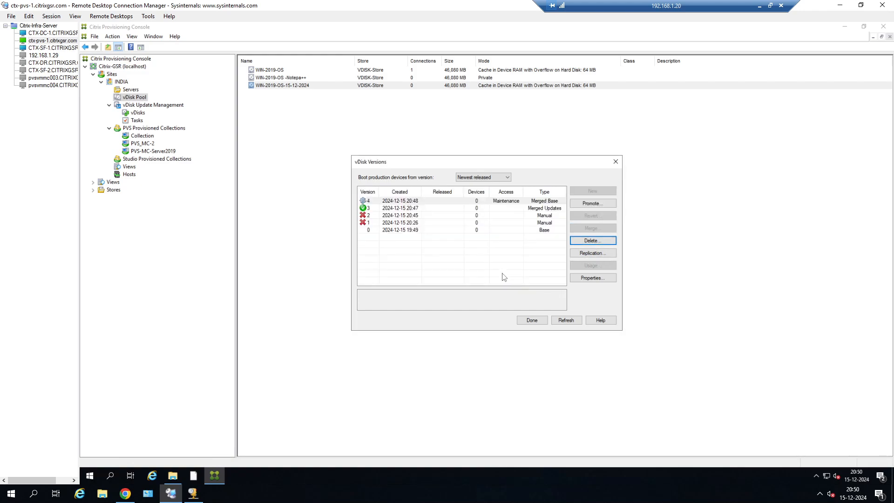
{"action": "left_click", "coordinate": [553, 211]}
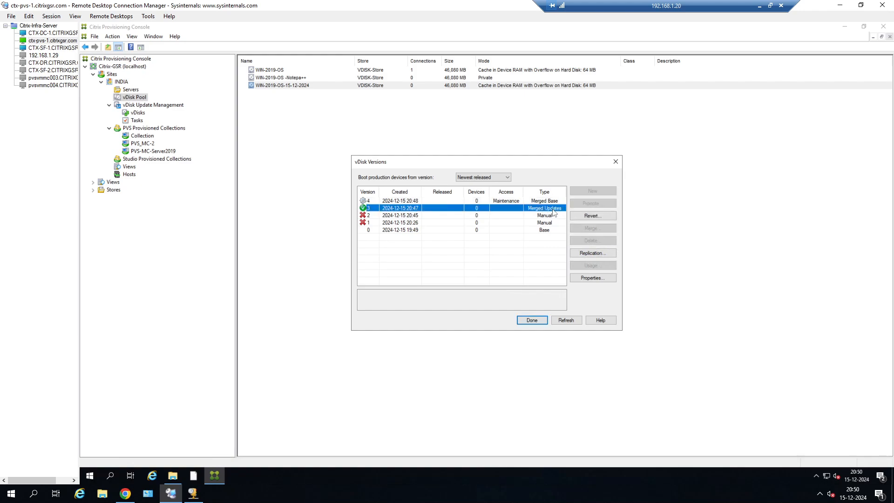
{"action": "left_click", "coordinate": [534, 231]}
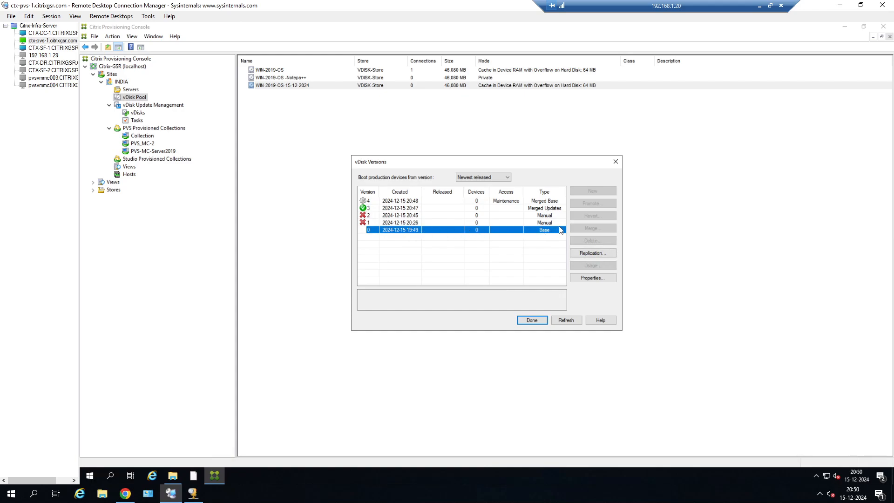
Promote Merged Base version 4 to Production access
{"action": "left_click", "coordinate": [516, 202]}
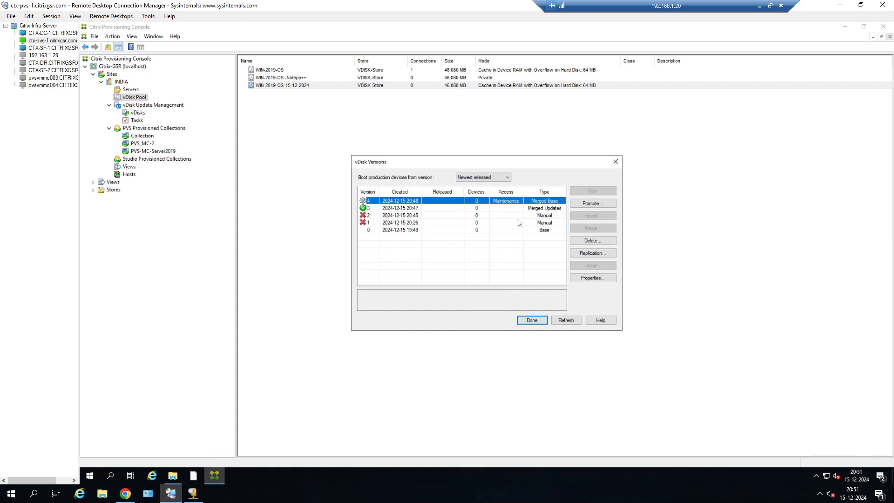
{"action": "left_click", "coordinate": [596, 205]}
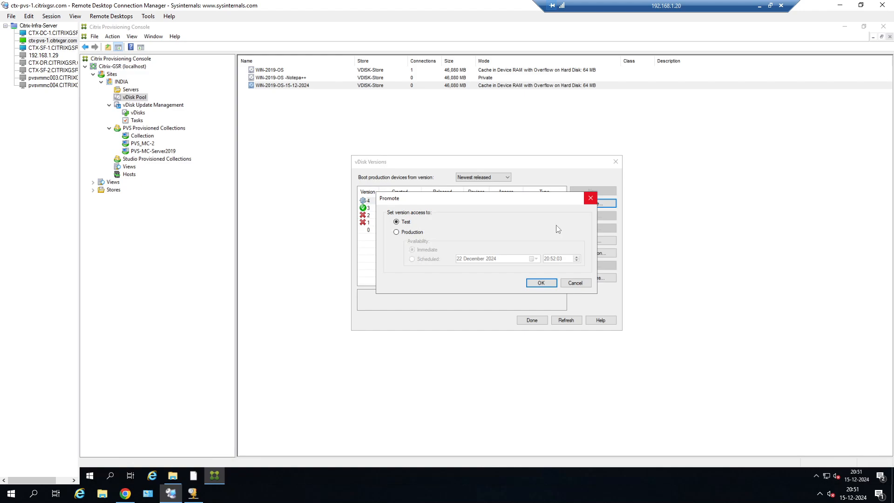
{"action": "left_click", "coordinate": [414, 232]}
{"action": "left_click", "coordinate": [541, 283]}
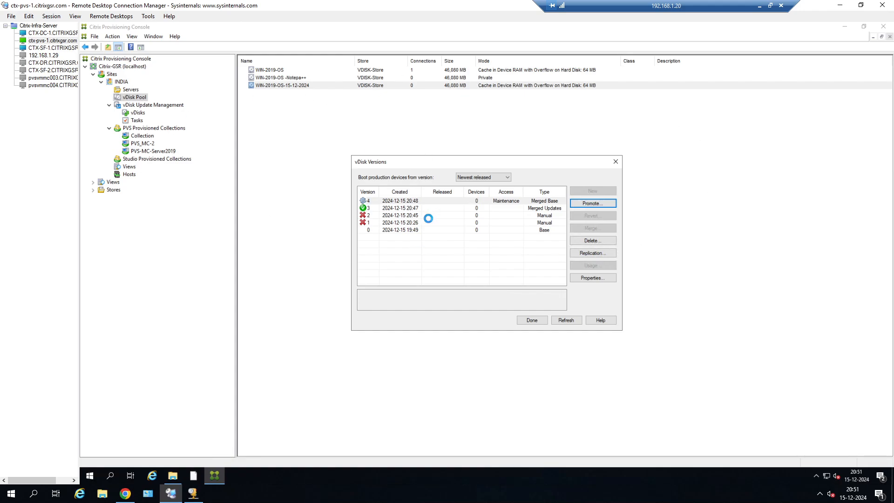
Try booting production devices from versions 4, 3 and 2 in turn, set it back to Newest released, and close the version list
{"action": "left_click", "coordinate": [489, 178]}
{"action": "left_click", "coordinate": [475, 191]}
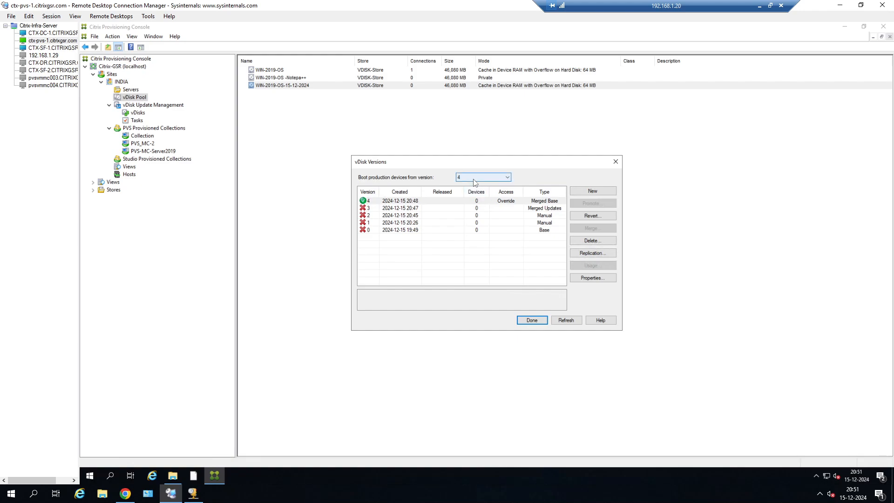
{"action": "left_click", "coordinate": [507, 177]}
{"action": "left_click", "coordinate": [461, 198]}
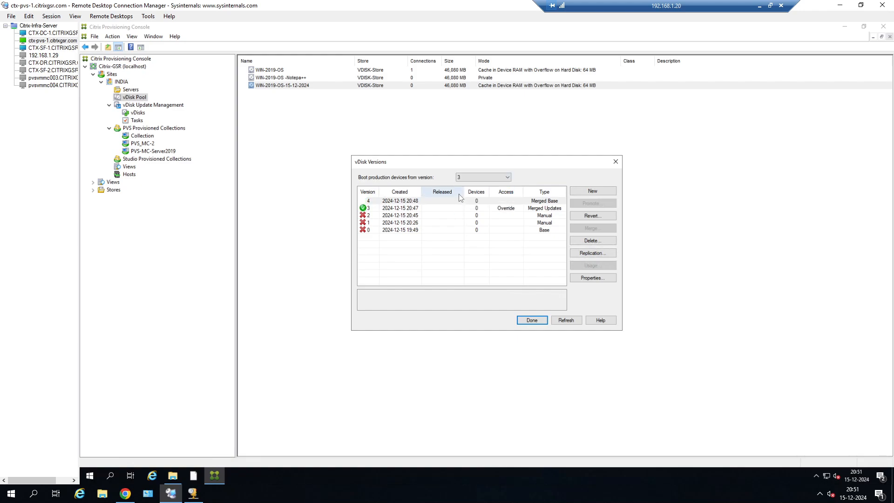
{"action": "left_click", "coordinate": [465, 177]}
{"action": "left_click", "coordinate": [466, 203]}
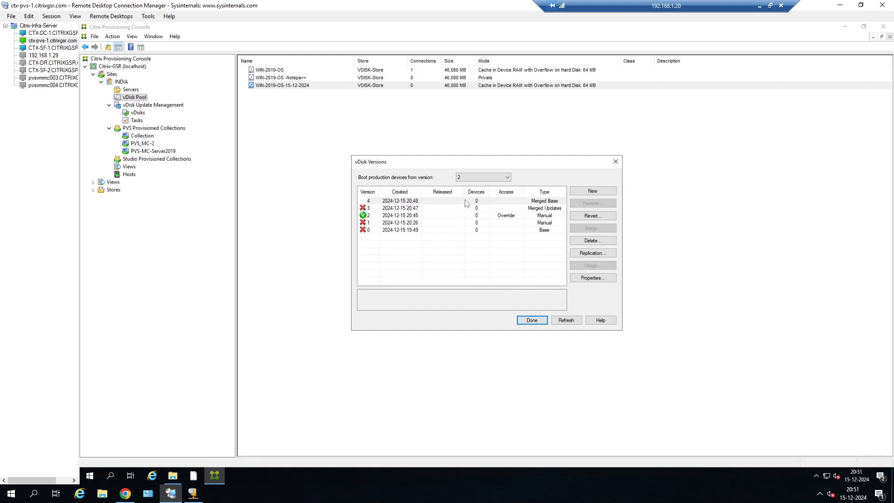
{"action": "left_click", "coordinate": [466, 176]}
{"action": "left_click", "coordinate": [466, 213]}
{"action": "left_click", "coordinate": [470, 178]}
{"action": "left_click", "coordinate": [470, 185]}
{"action": "left_click", "coordinate": [566, 321]}
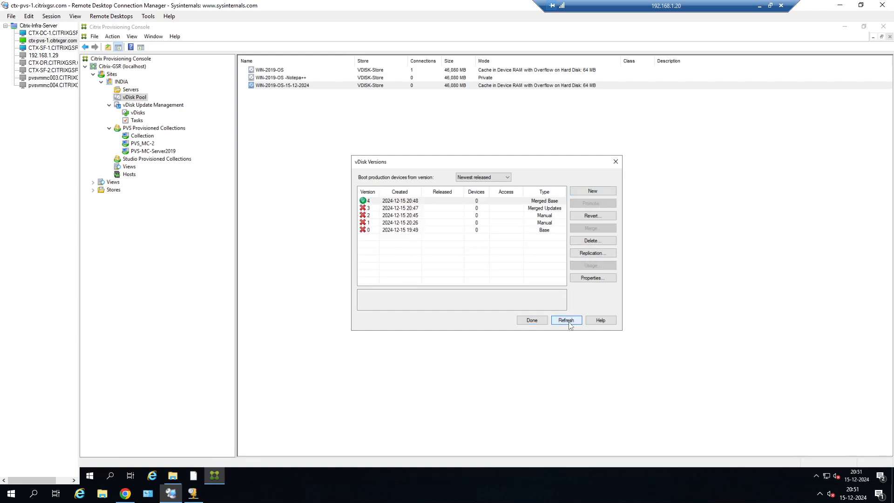
{"action": "left_click", "coordinate": [614, 162]}
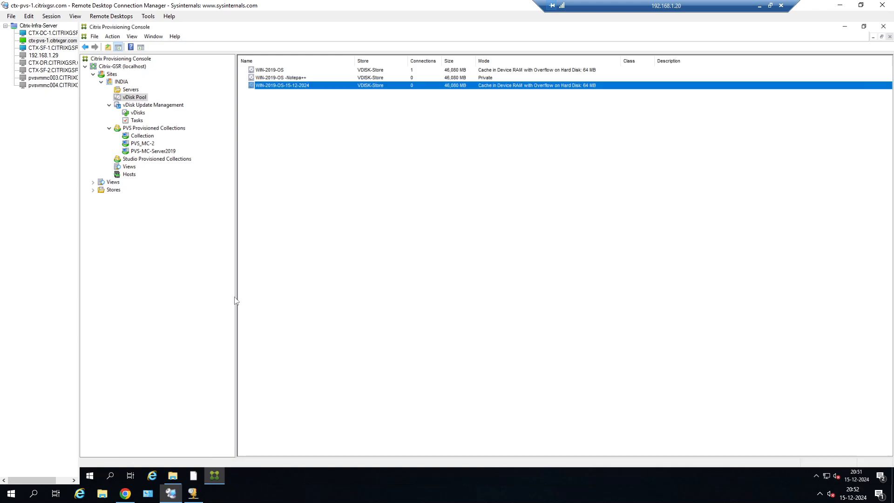
Minimize the remote session and end the CITRIX - GSR online meeting for all participants
{"action": "left_click", "coordinate": [760, 8]}
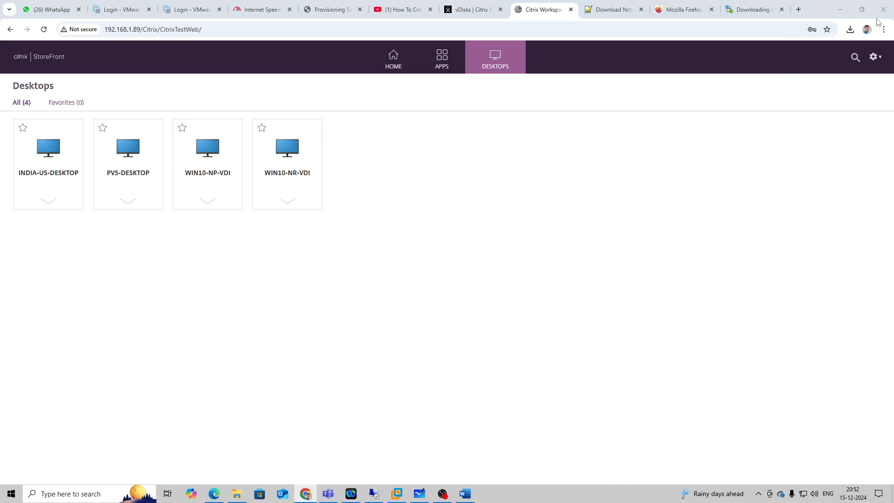
{"action": "left_click", "coordinate": [509, 14]}
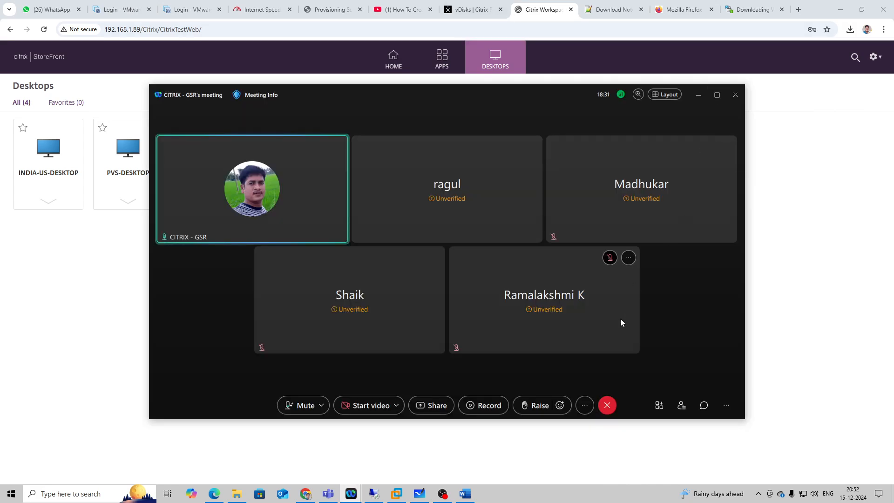
{"action": "left_click", "coordinate": [607, 405]}
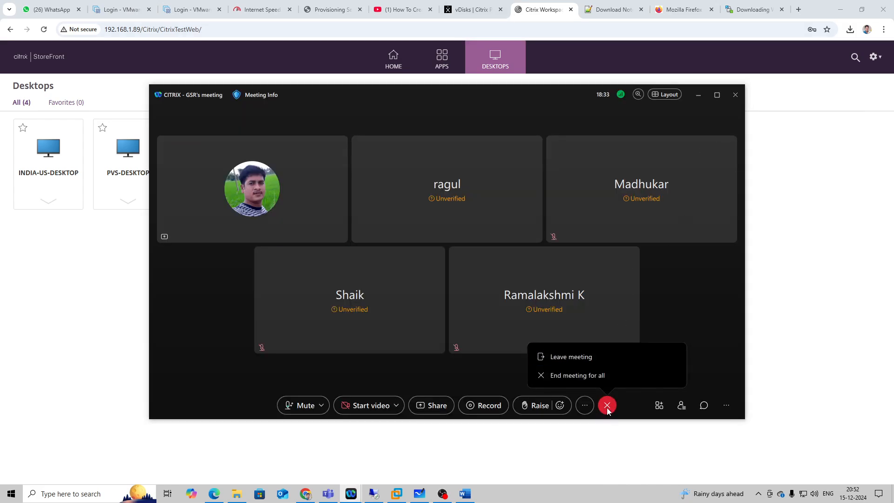
{"action": "left_click", "coordinate": [579, 376]}
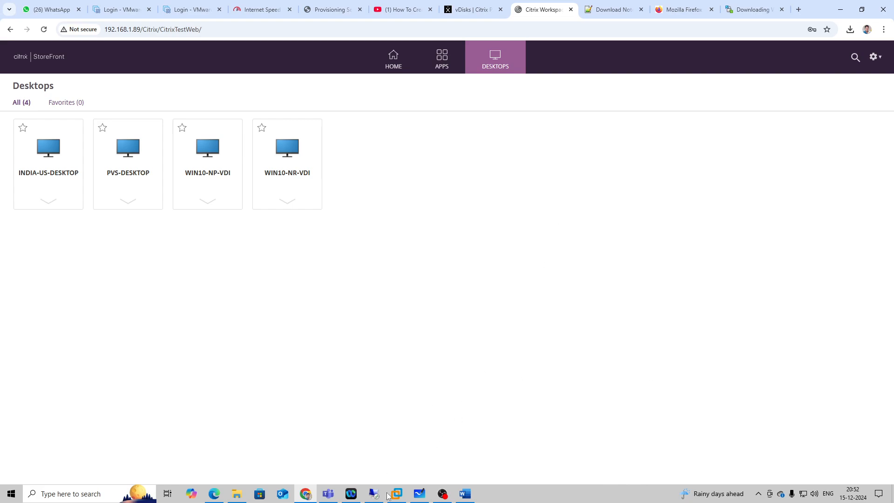
{"action": "left_click", "coordinate": [465, 493]}
{"action": "key", "text": "ctrl+v"}
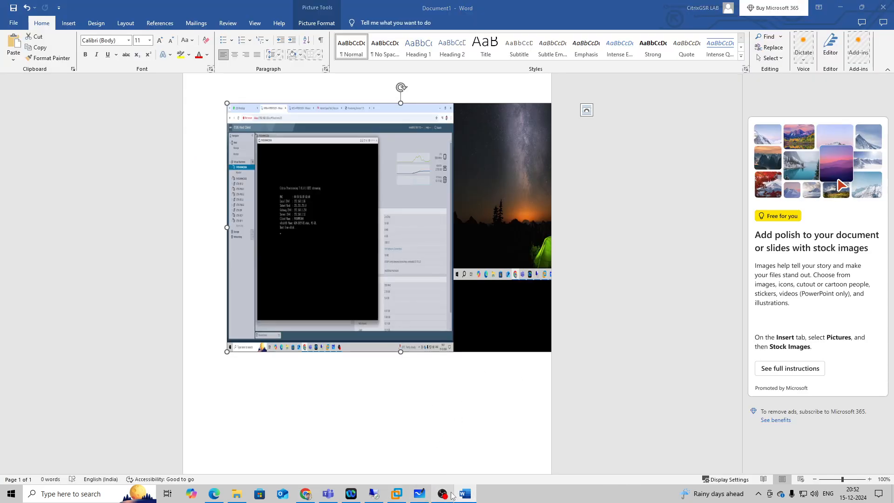